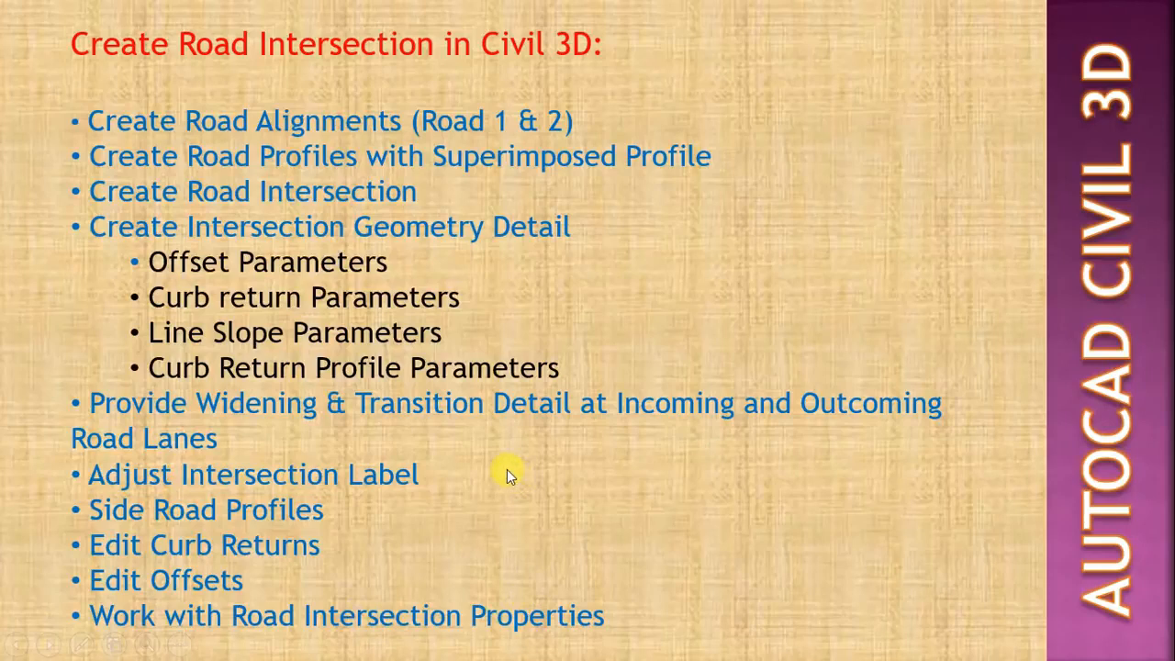
- Leave the slide show, switch to AutoCAD Civil 3D and set up a new centerline layout alignment named Road 1
key("Escape")
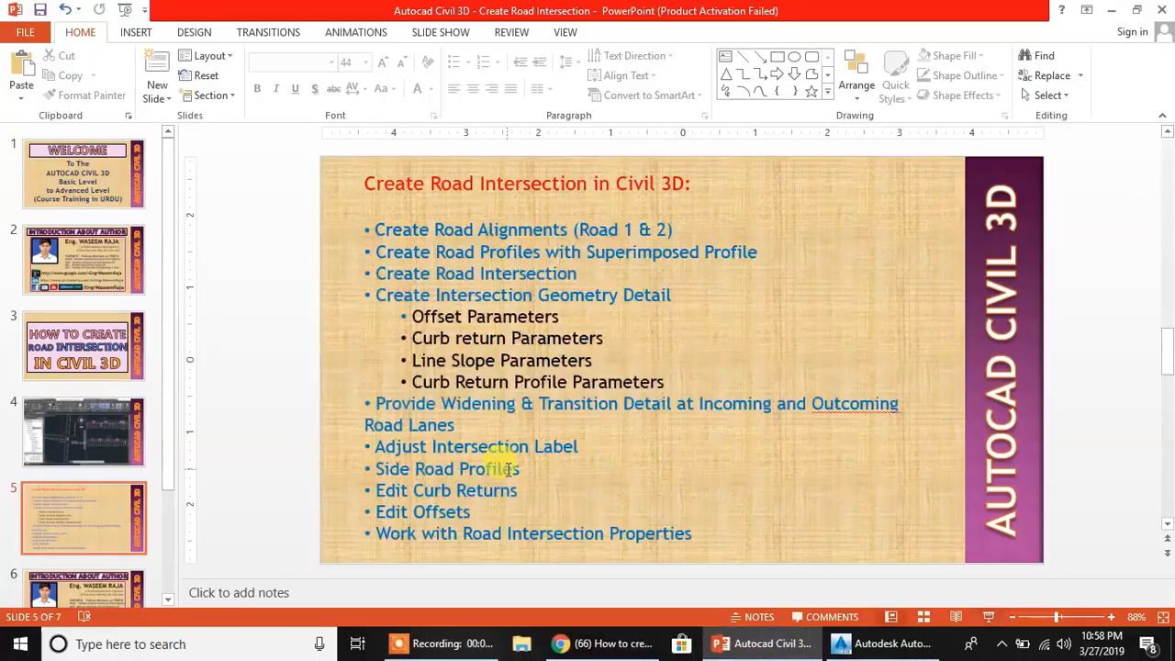
left_click(879, 644)
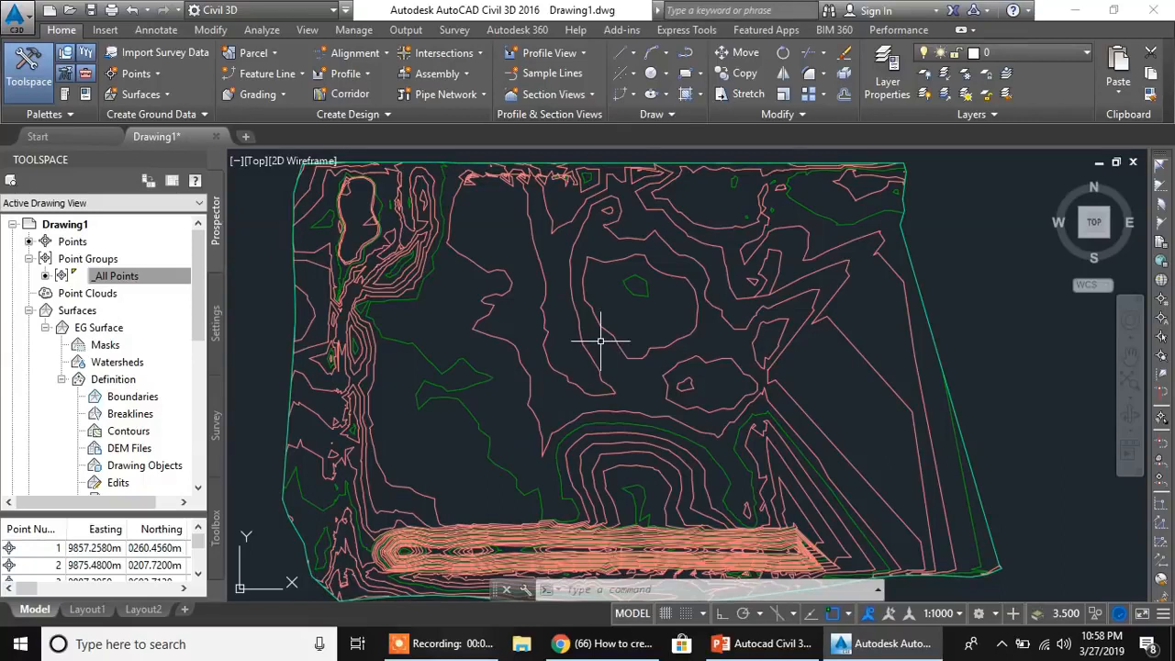
mouse_move(432, 331)
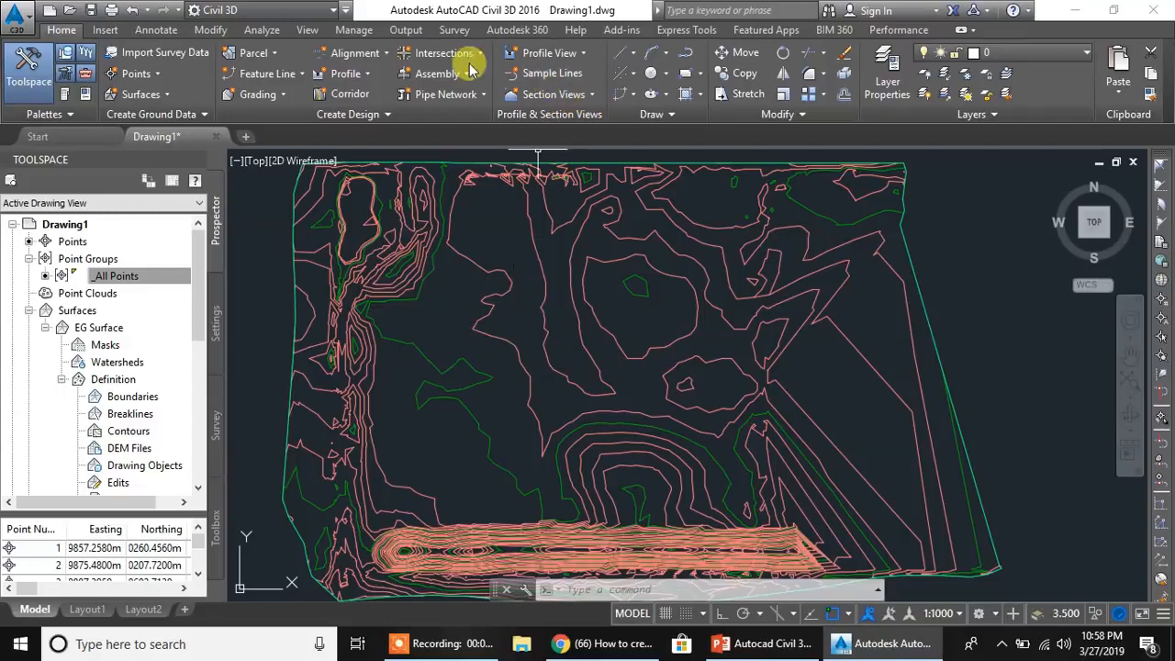
left_click(376, 53)
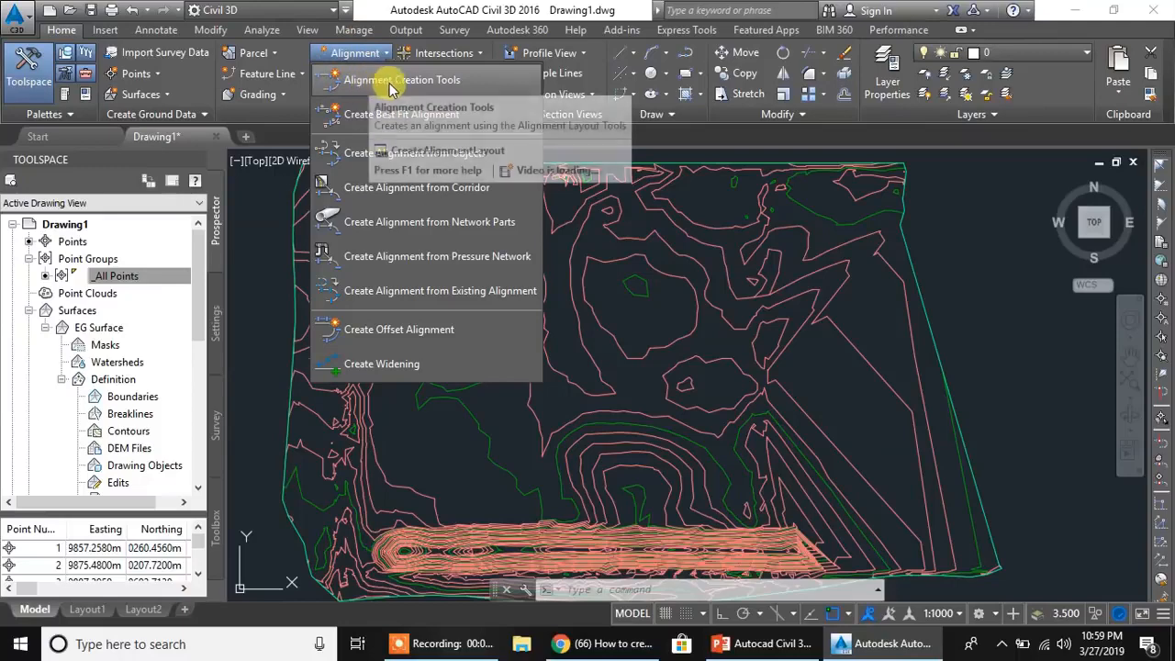
left_click(409, 82)
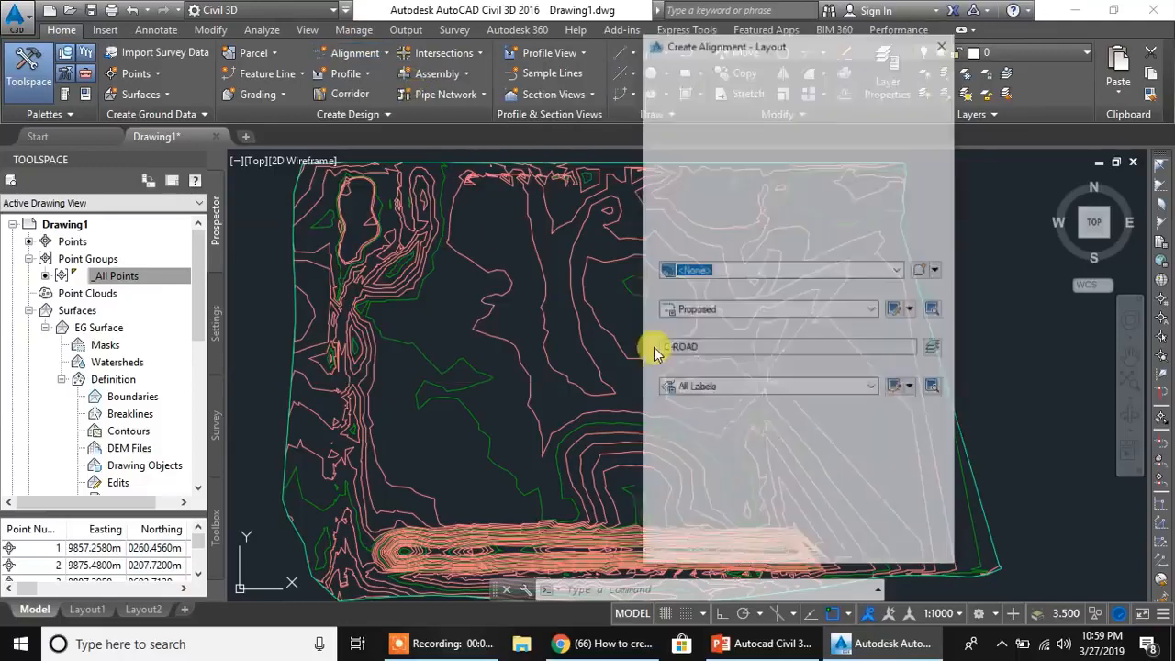
left_click(734, 86)
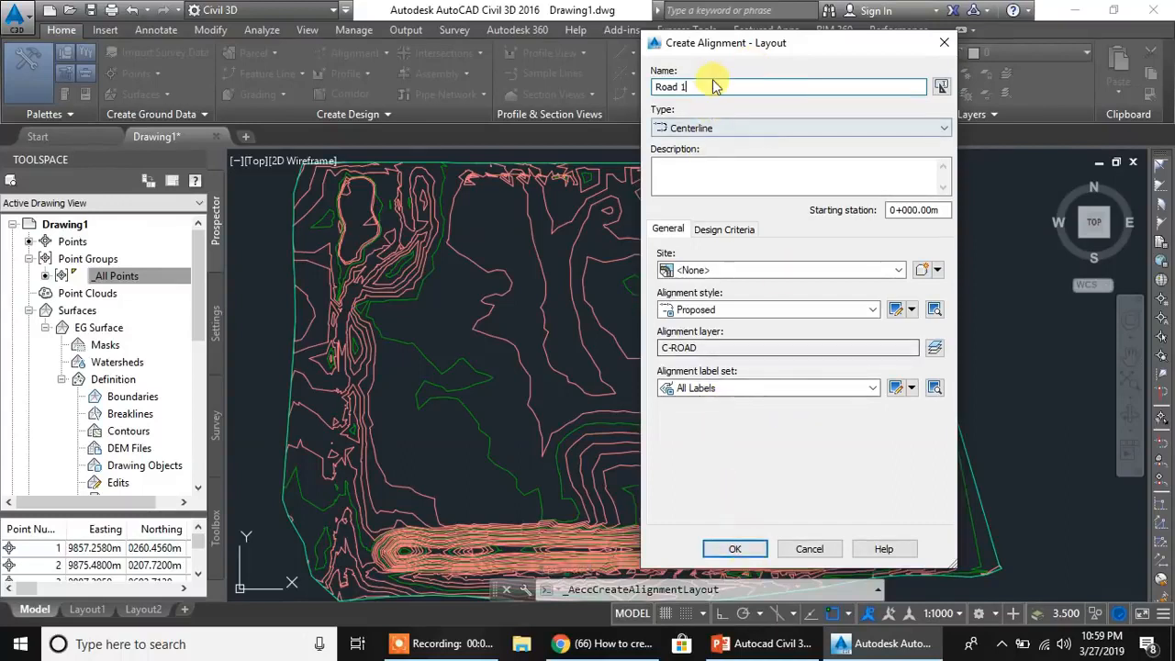
left_click_drag(701, 87, 580, 88)
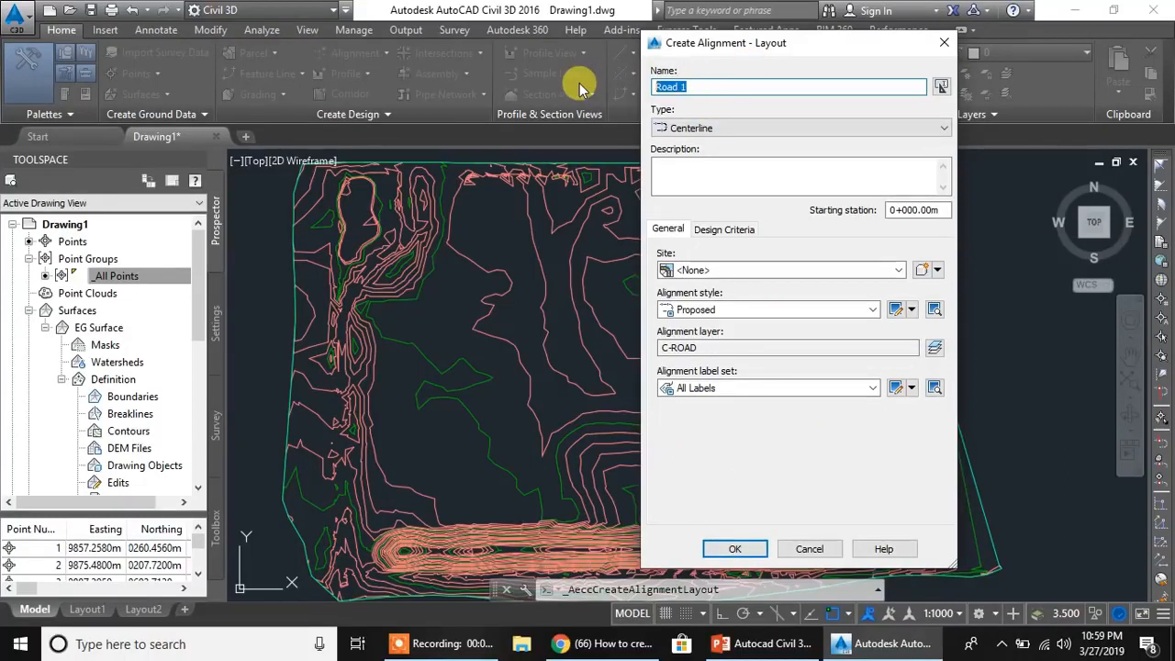
type("Road 1")
left_click(735, 549)
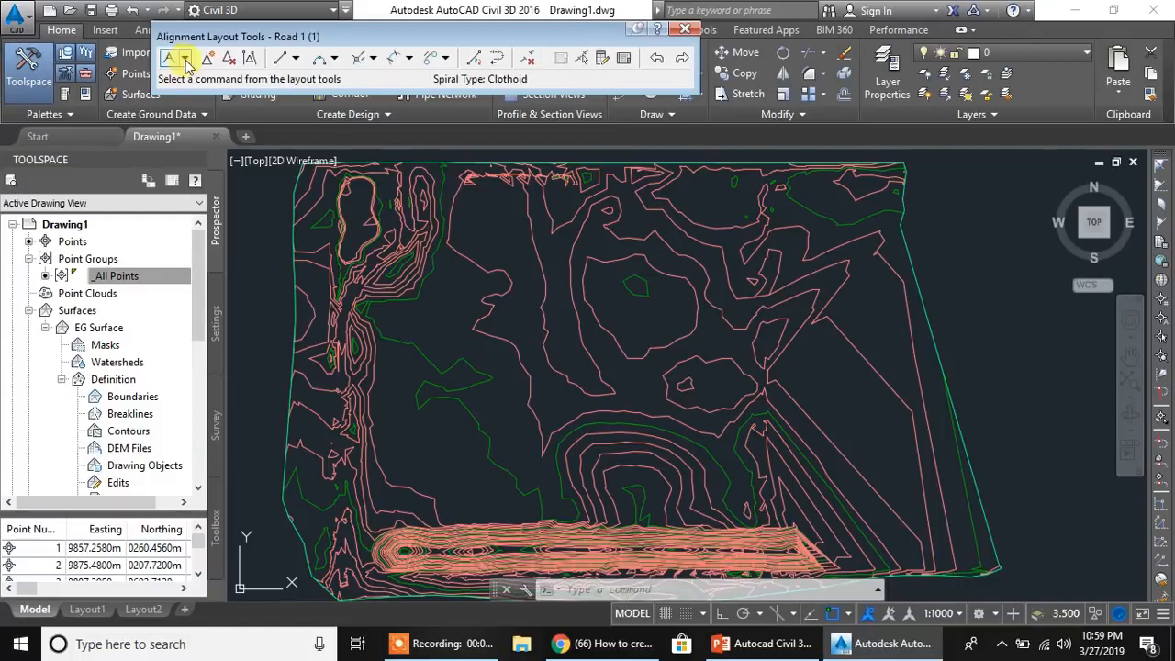
- Draw Road 1 with Tangent-Tangent (With curves) as one straight, near-vertical tangent east of the site's middle, running southward, and finish its layout
left_click(185, 60)
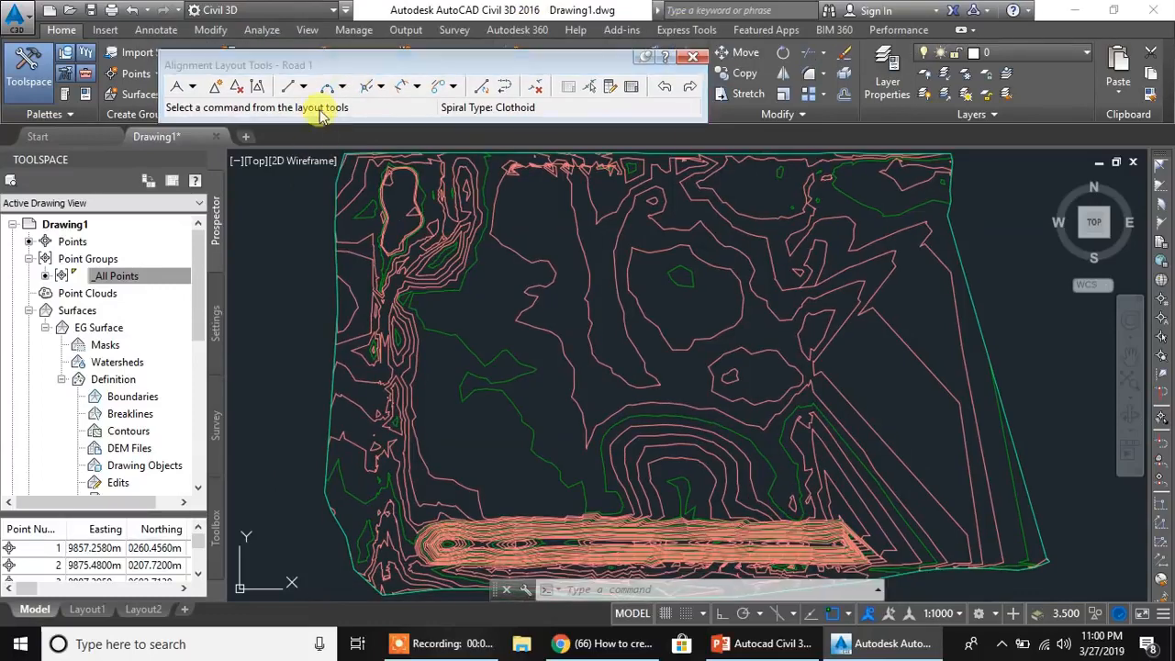
left_click(192, 88)
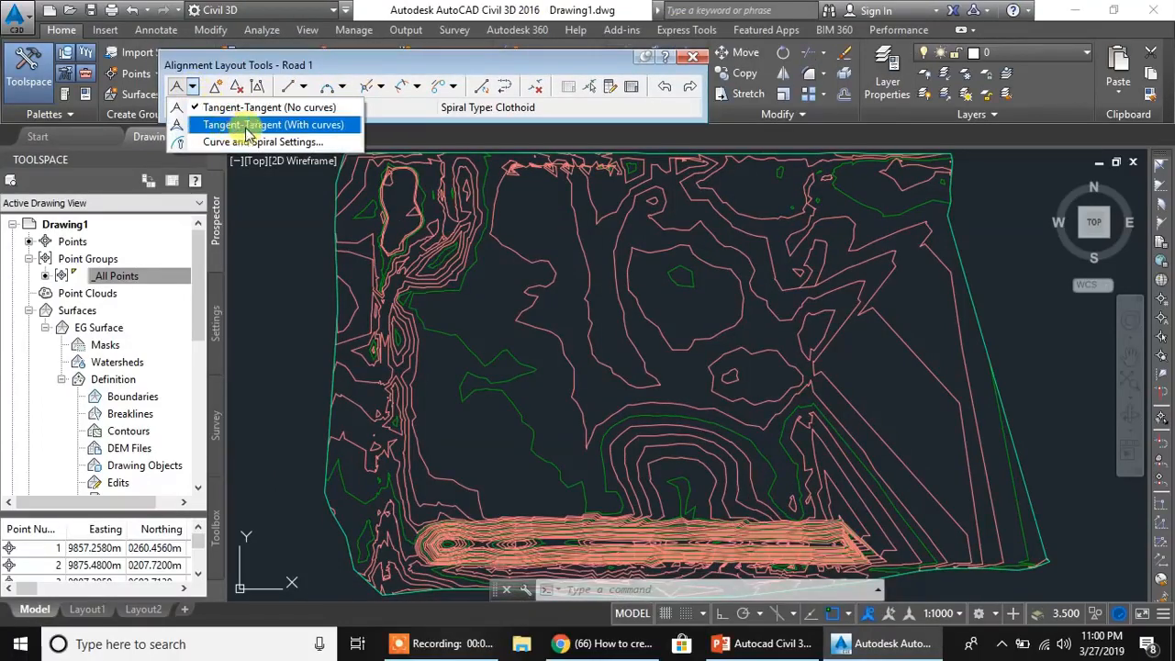
left_click(292, 124)
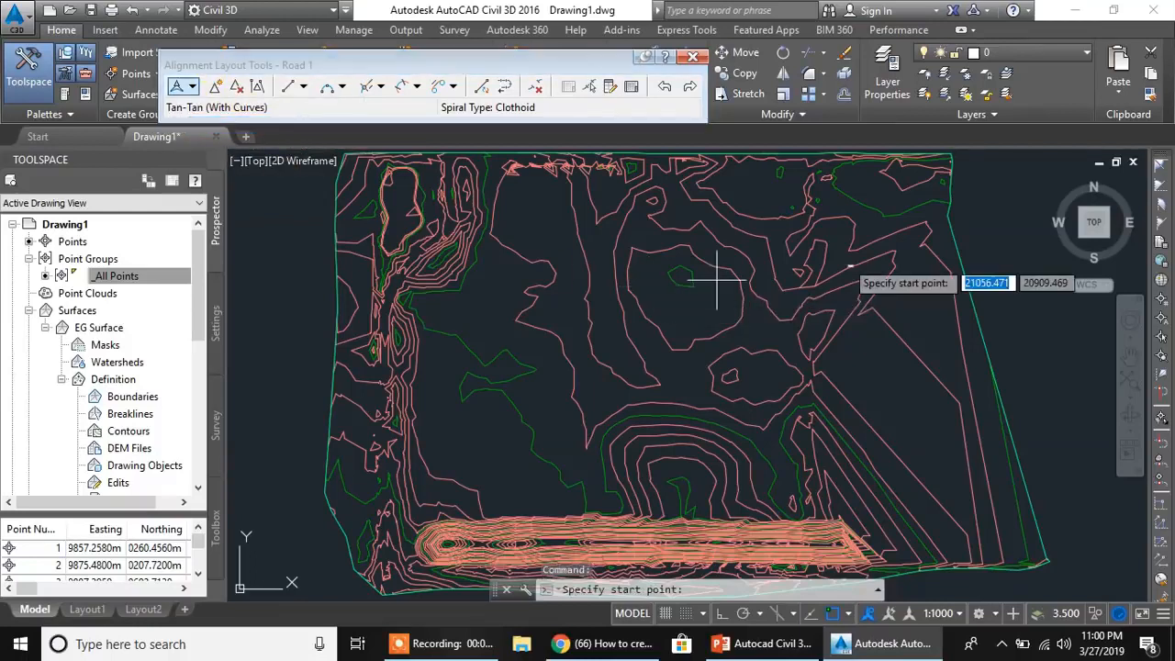
left_click(753, 241)
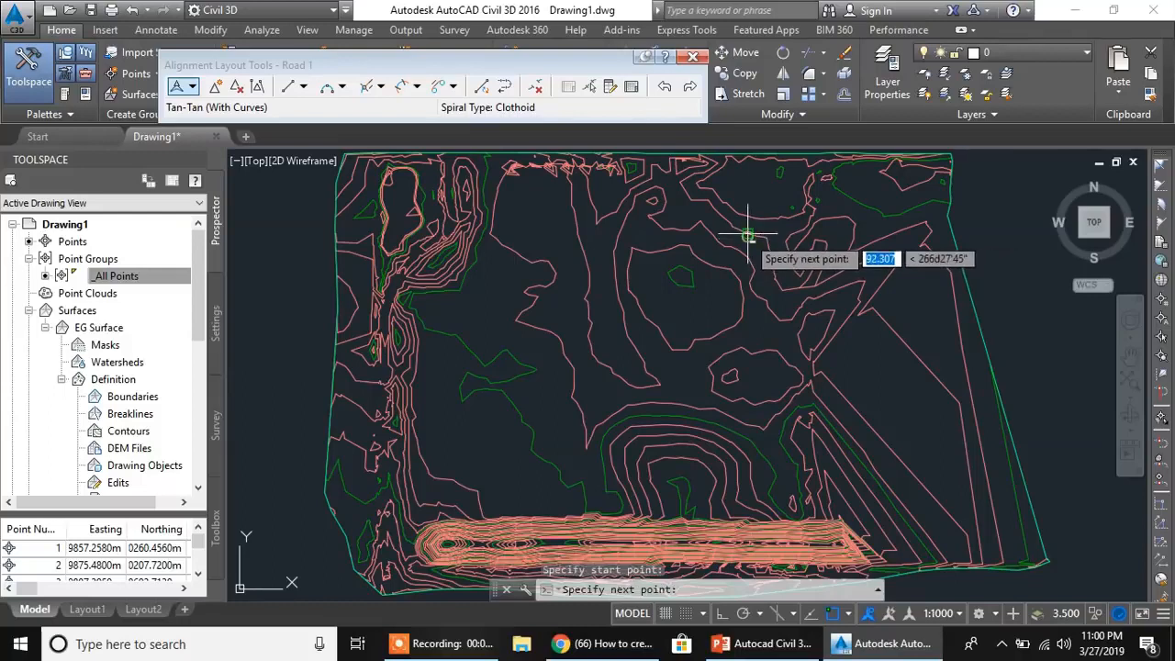
left_click(761, 409)
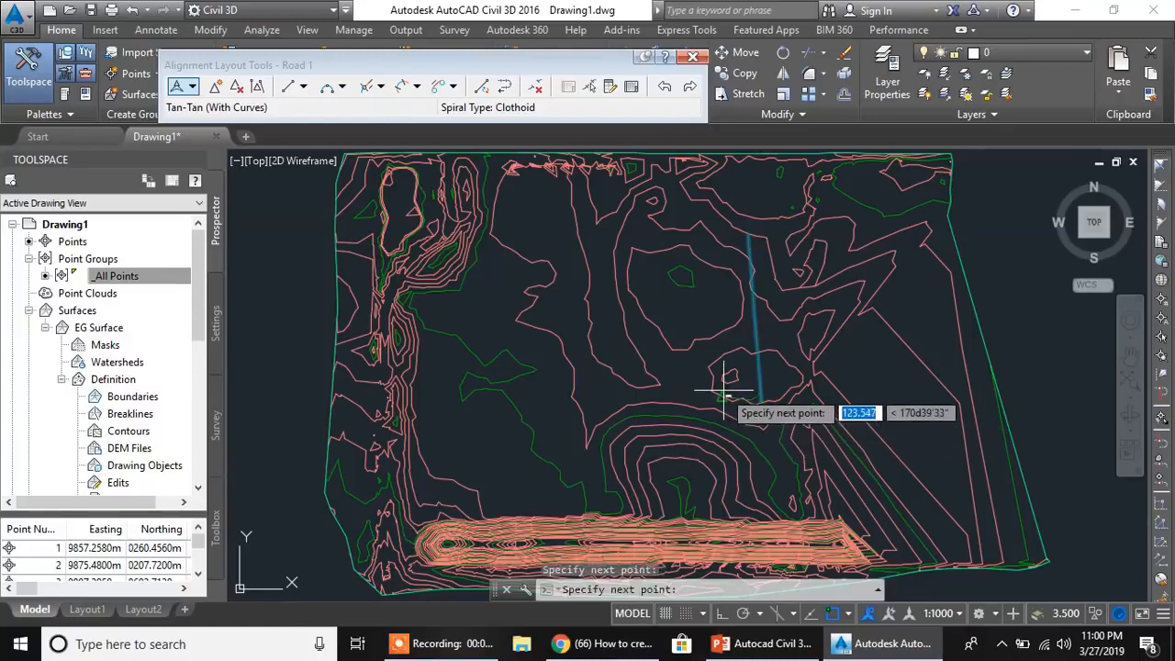
key("Return")
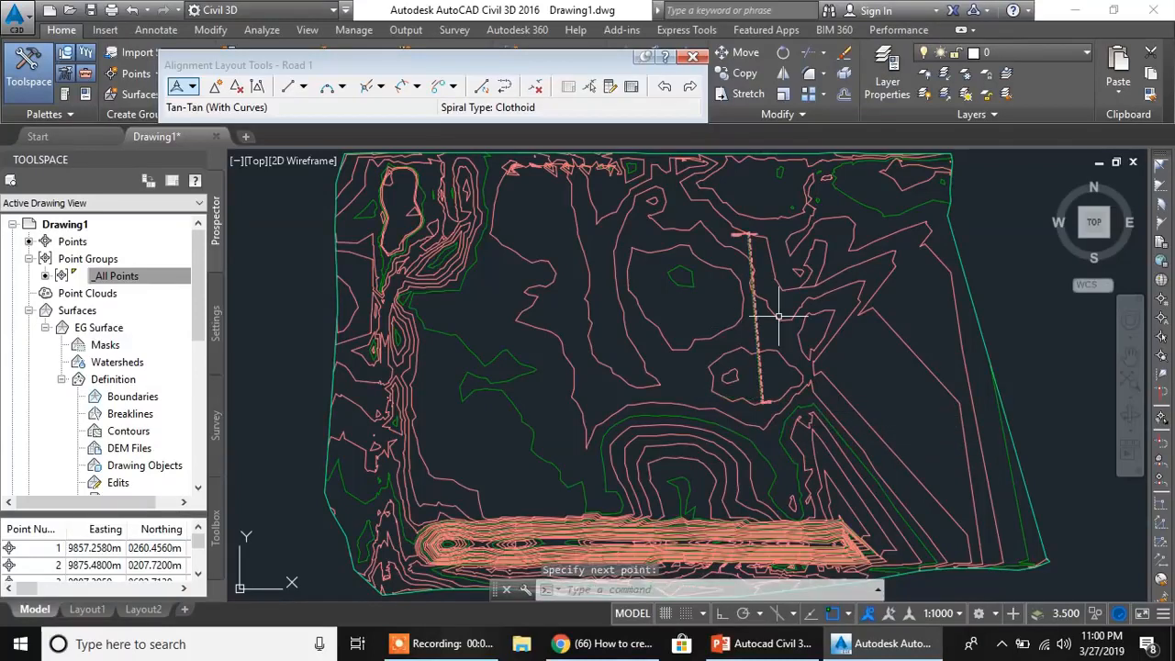
scroll(754, 307, "up", 8)
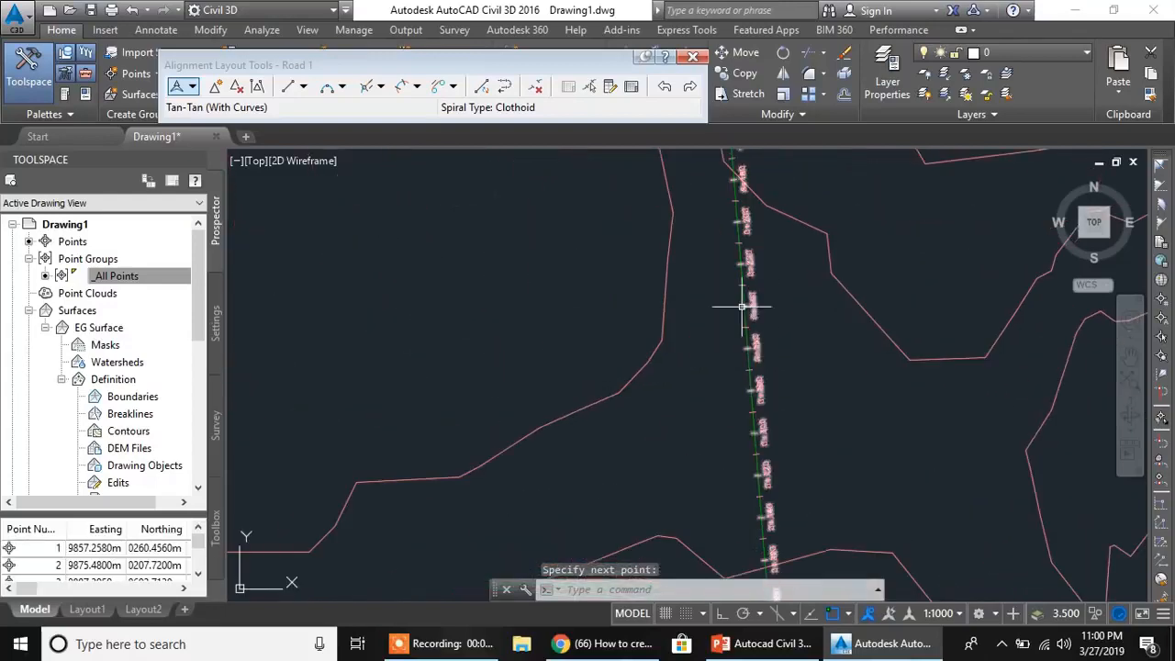
middle_click_drag(746, 343, 778, 292)
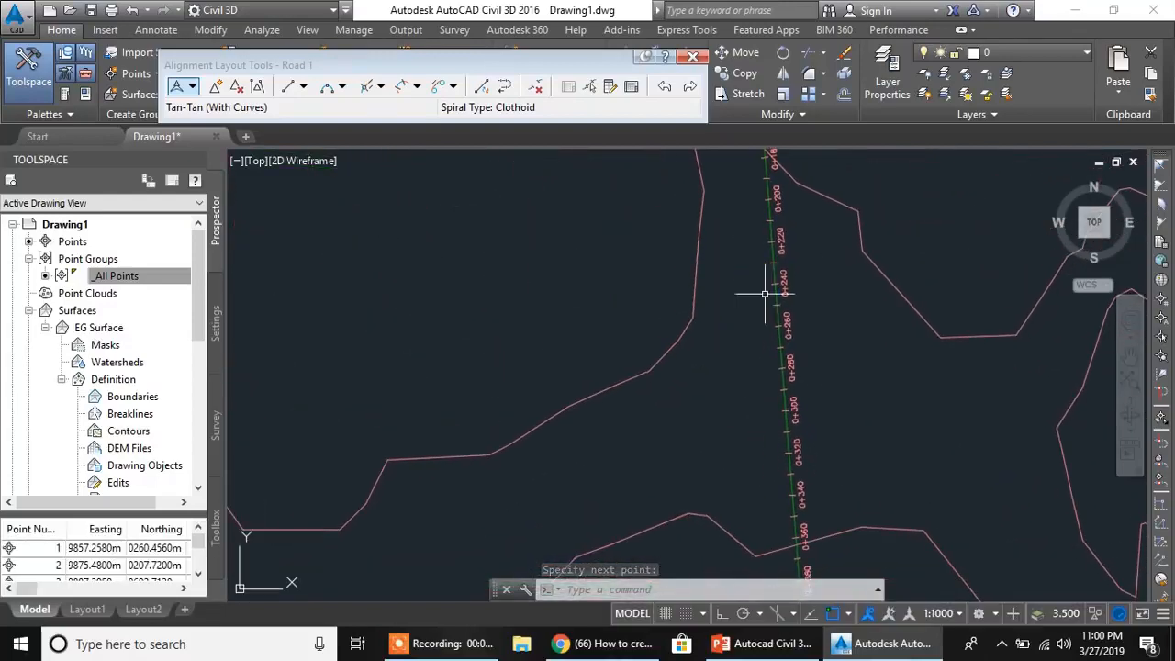
left_click(695, 58)
- Set up a second centerline layout alignment named Road 2
left_click(378, 59)
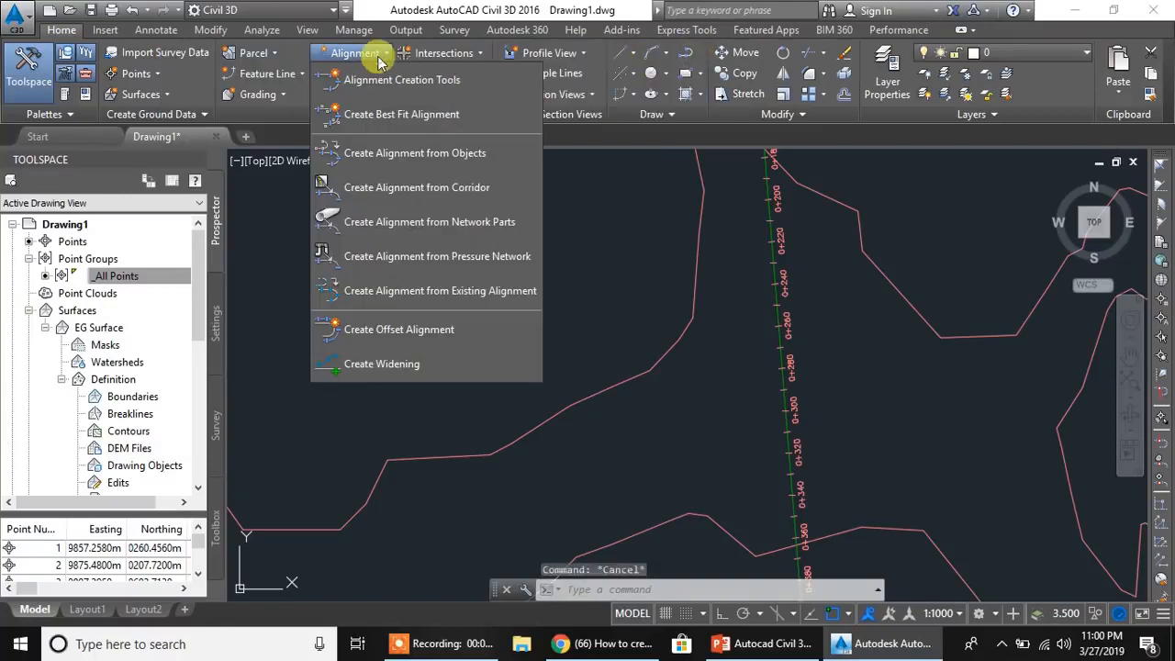
left_click(386, 77)
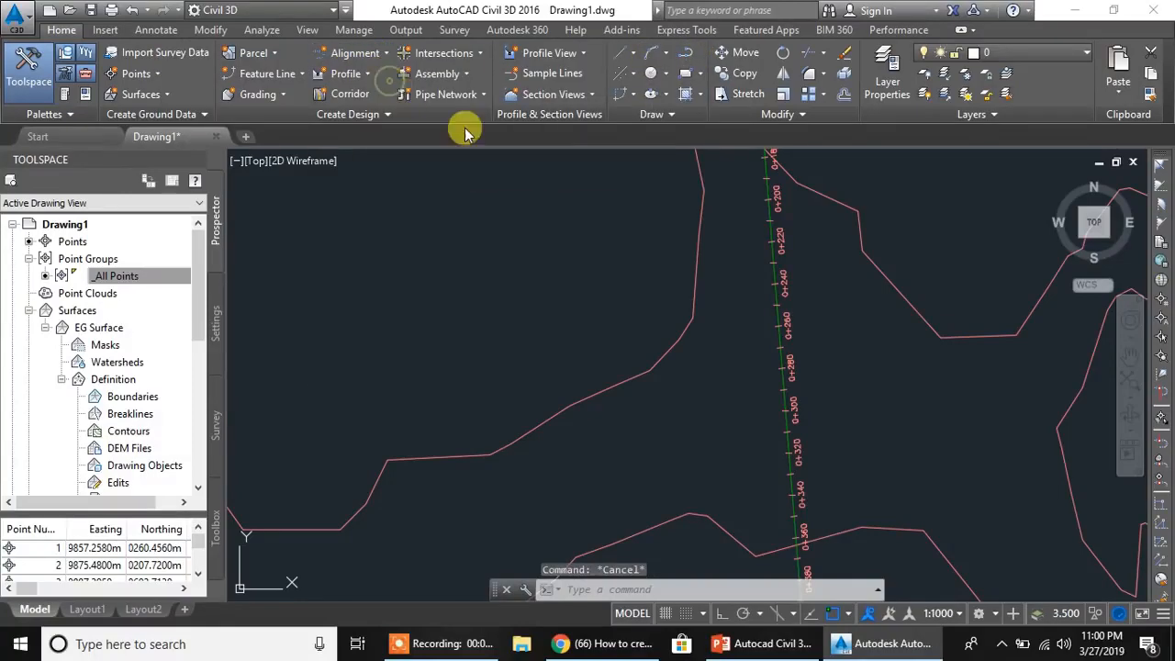
left_click(698, 87)
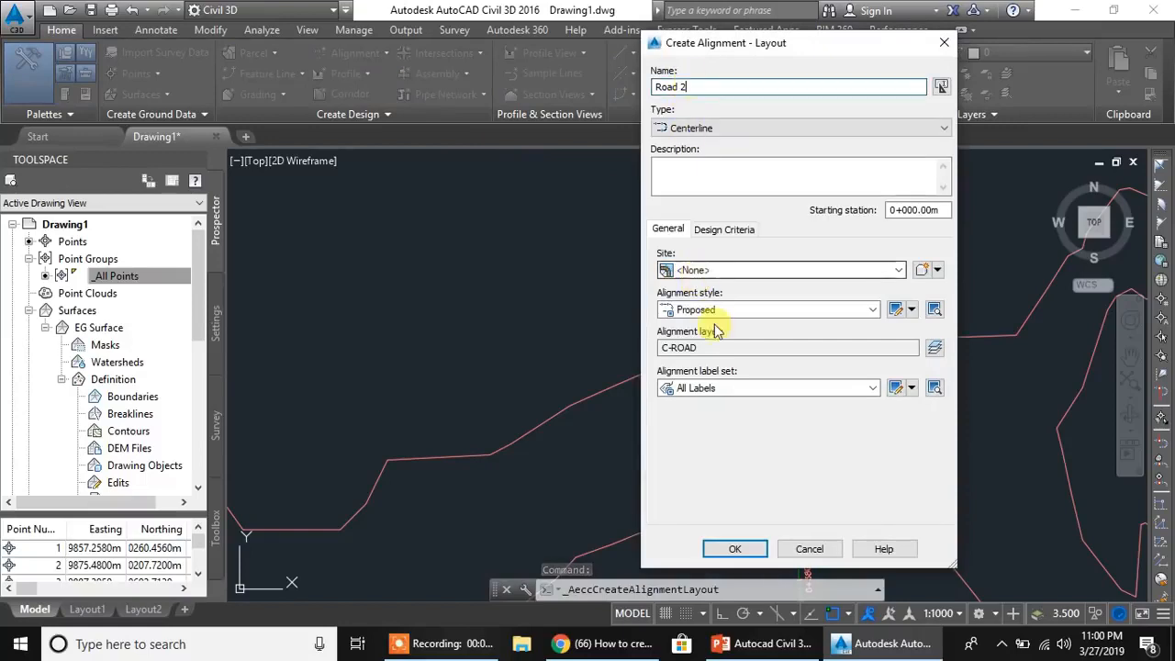
left_click(735, 549)
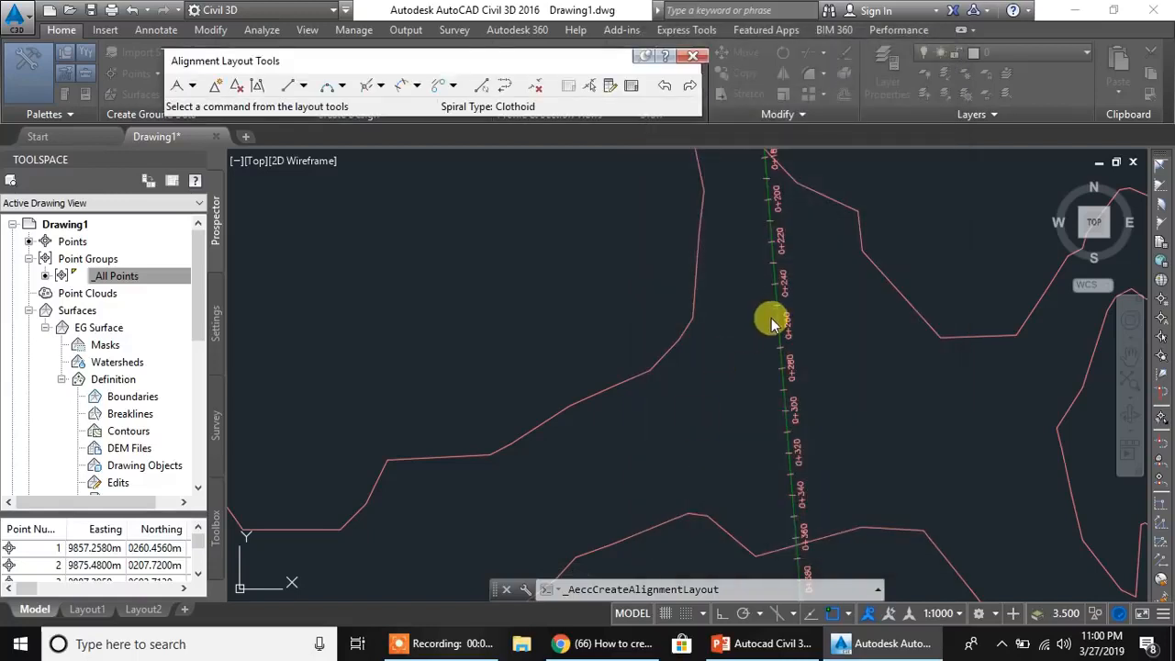
- Draw Road 2 with Tangent-Tangent (With curves) from Road 1 at station 0+240, about 350 m west, bending about 271 m southwest
left_click(193, 87)
left_click(206, 123)
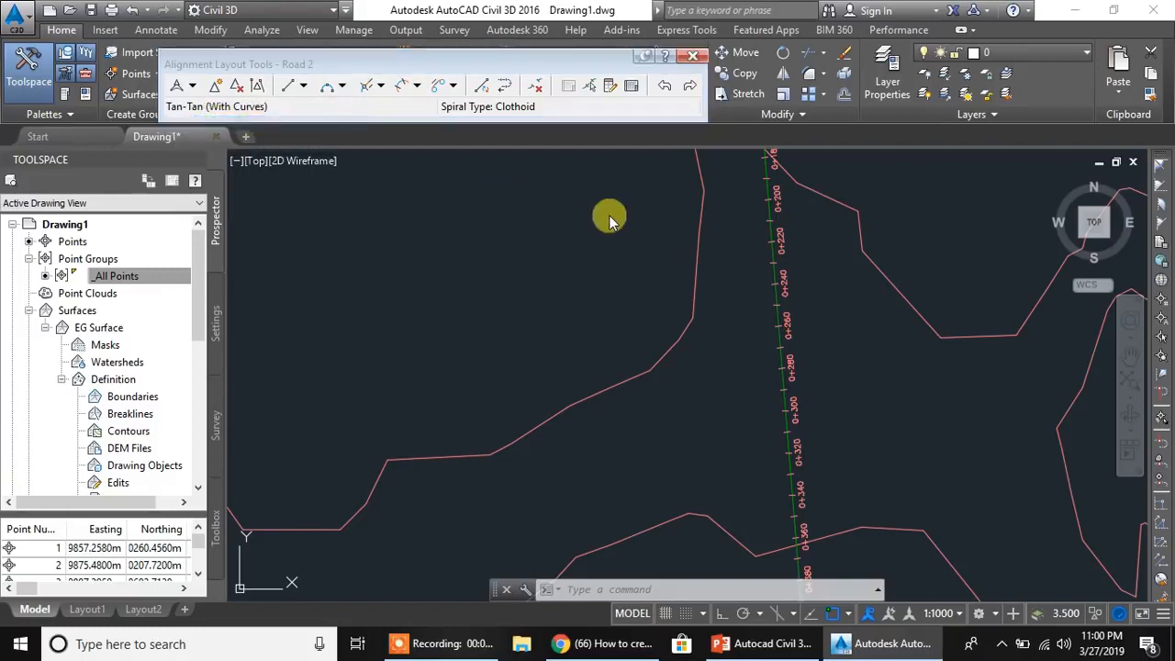
scroll(755, 394, "down", 2)
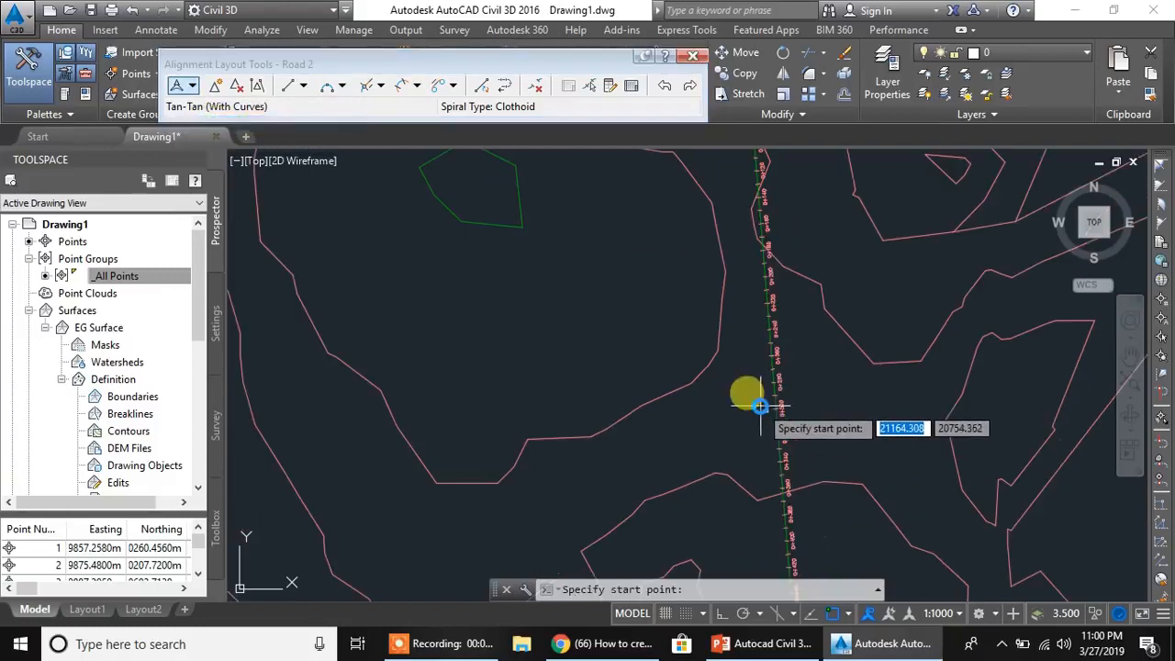
scroll(760, 395, "up", 3)
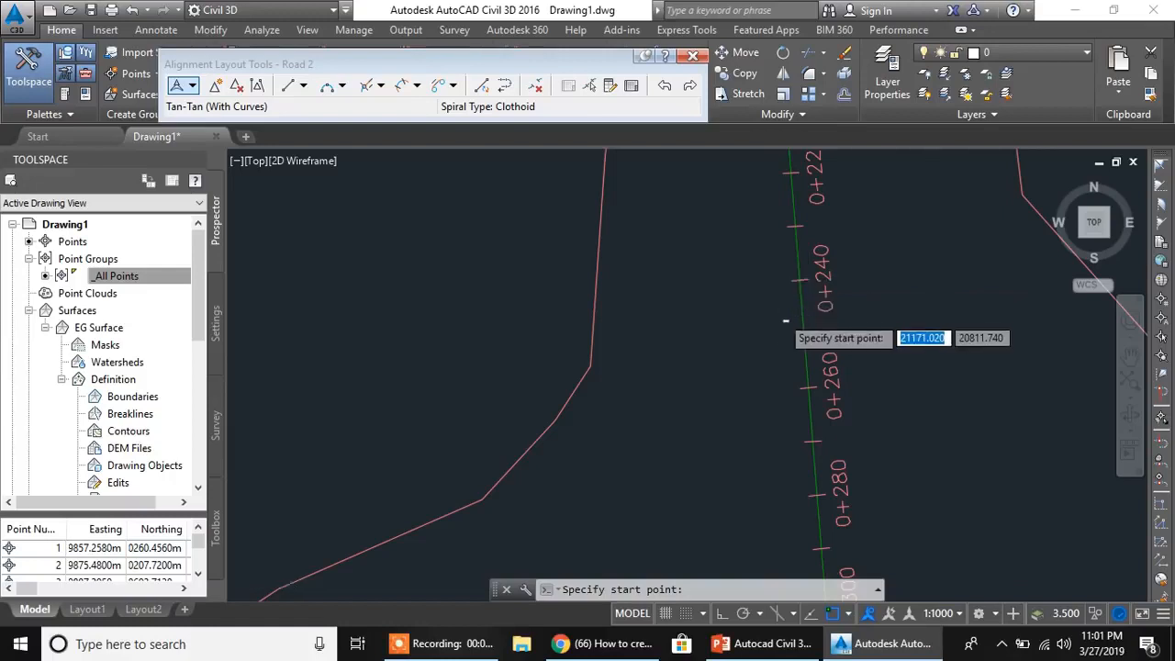
scroll(784, 312, "up", 3)
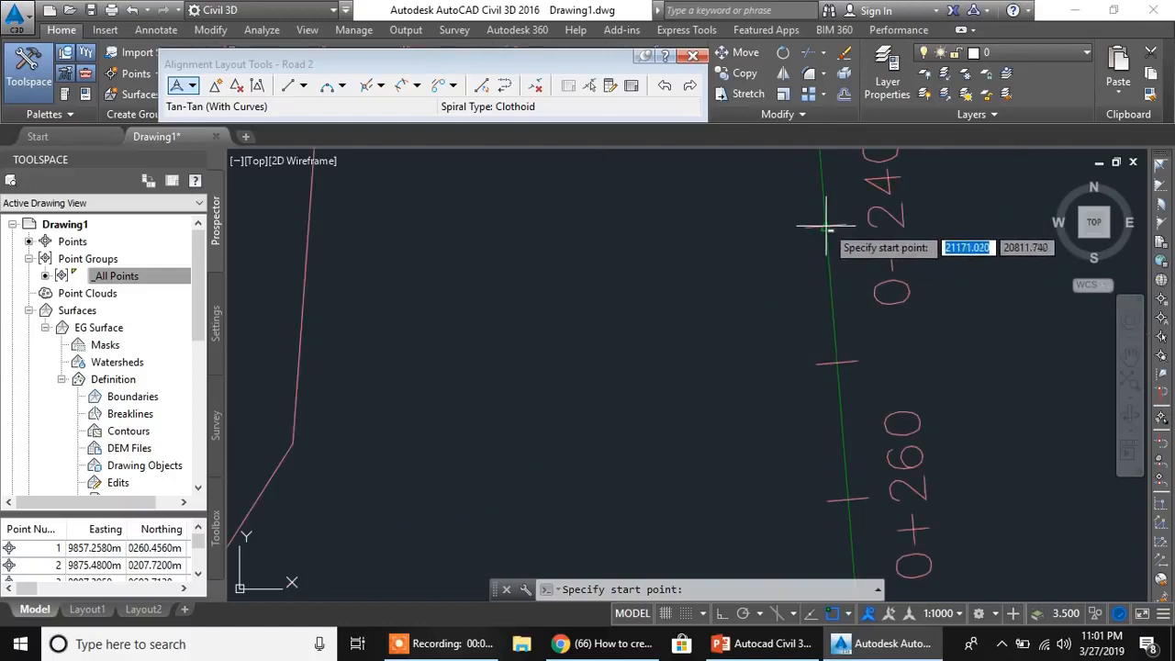
left_click(827, 226)
scroll(729, 306, "down", 1)
scroll(730, 306, "down", 5)
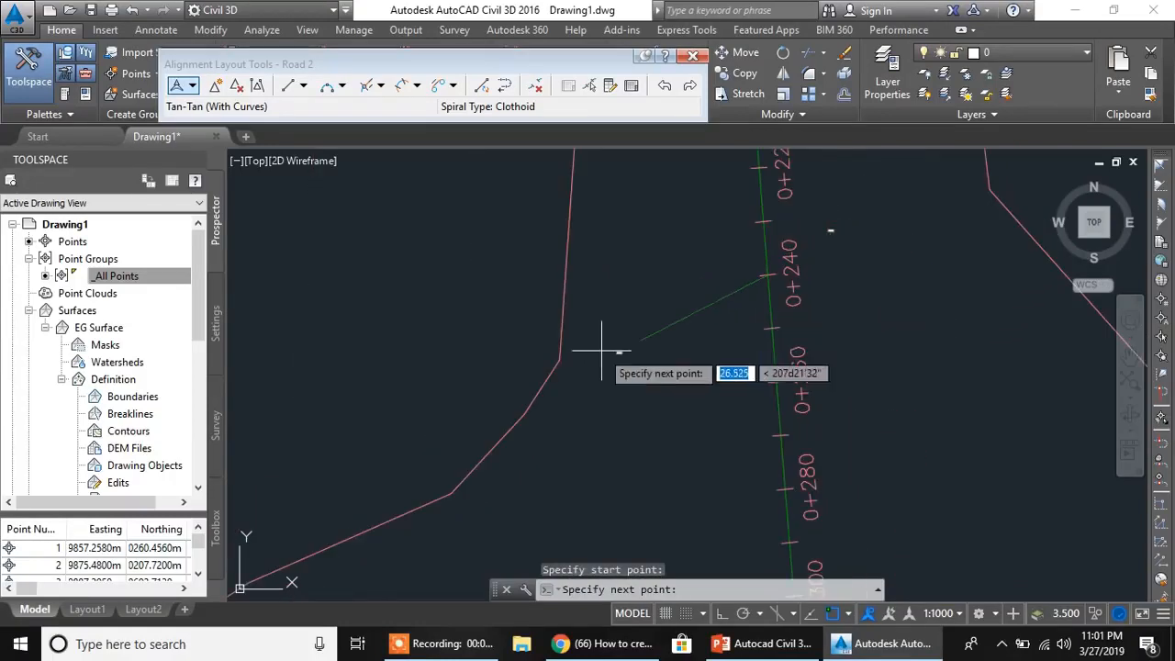
middle_click_drag(721, 326, 761, 318)
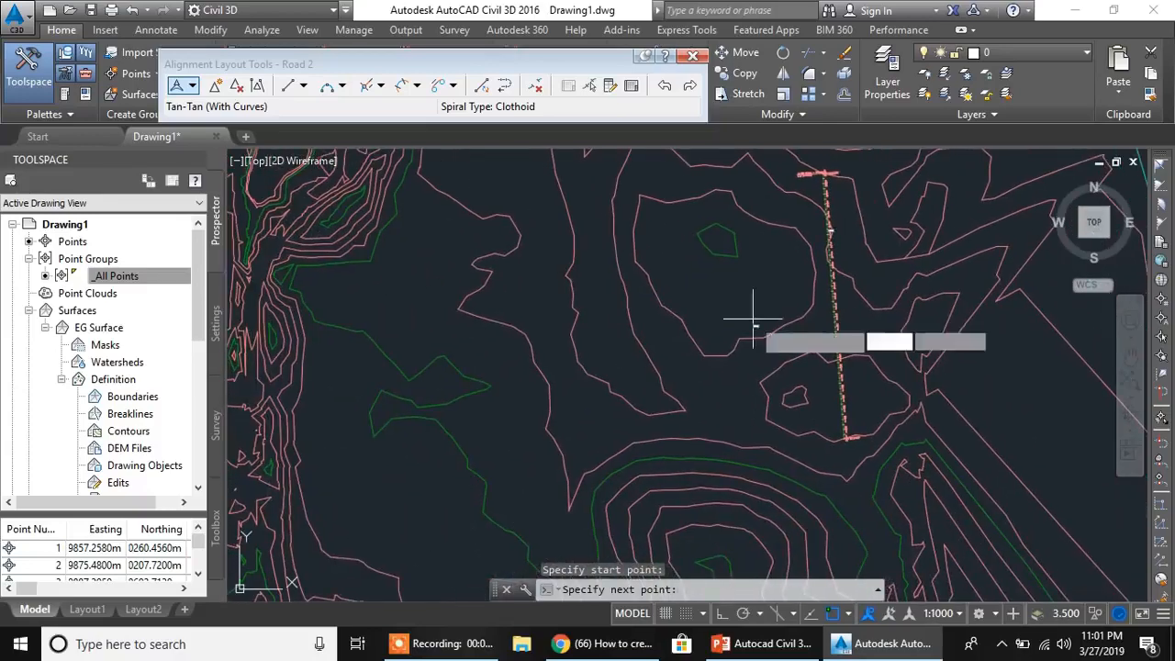
left_click(656, 297)
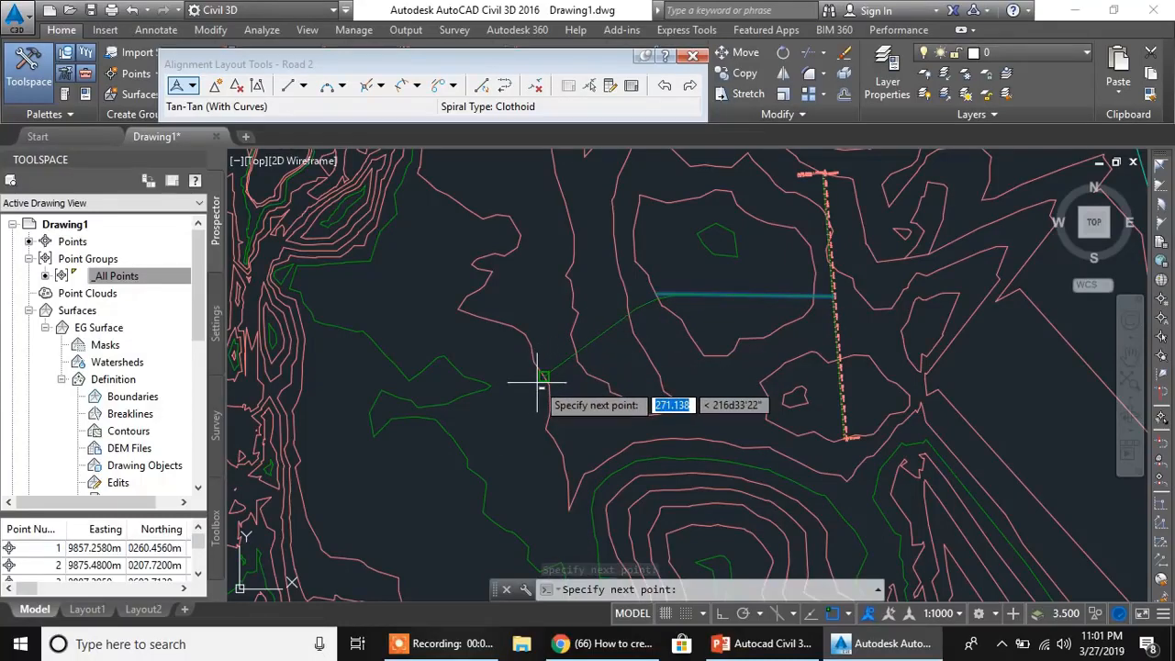
left_click(539, 383)
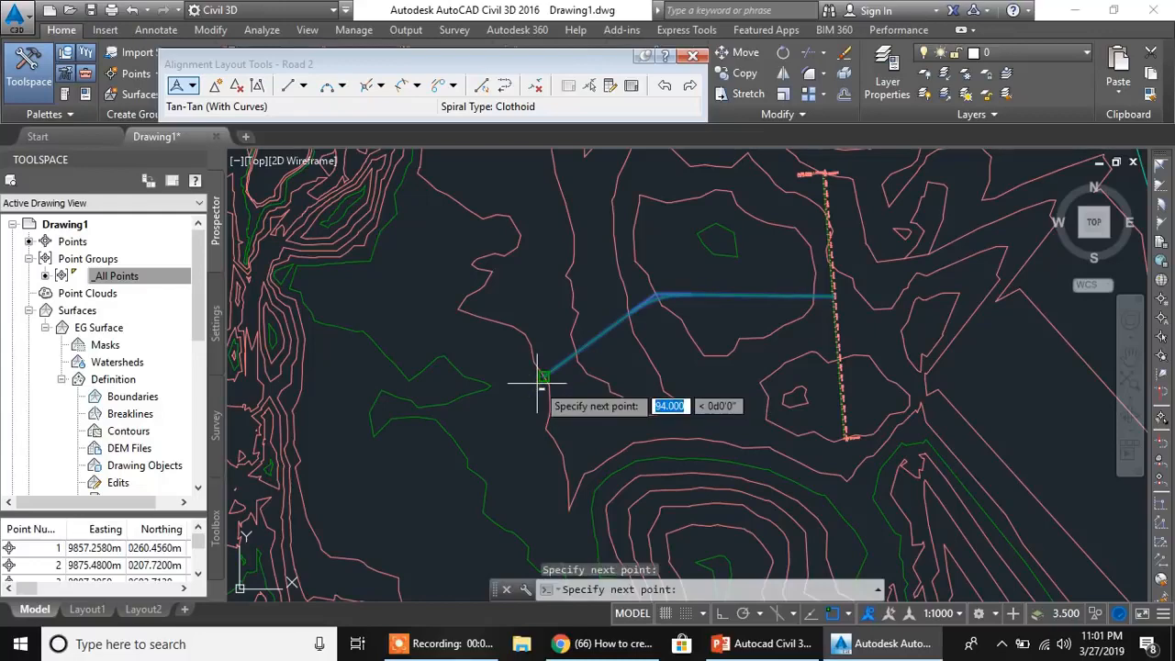
key("Return")
- Examine the station labels along Road 2 and around its junction with Road 1
scroll(768, 298, "up", 4)
scroll(693, 303, "up", 2)
middle_click_drag(797, 311, 536, 357)
scroll(709, 345, "down", 2)
scroll(712, 336, "up", 2)
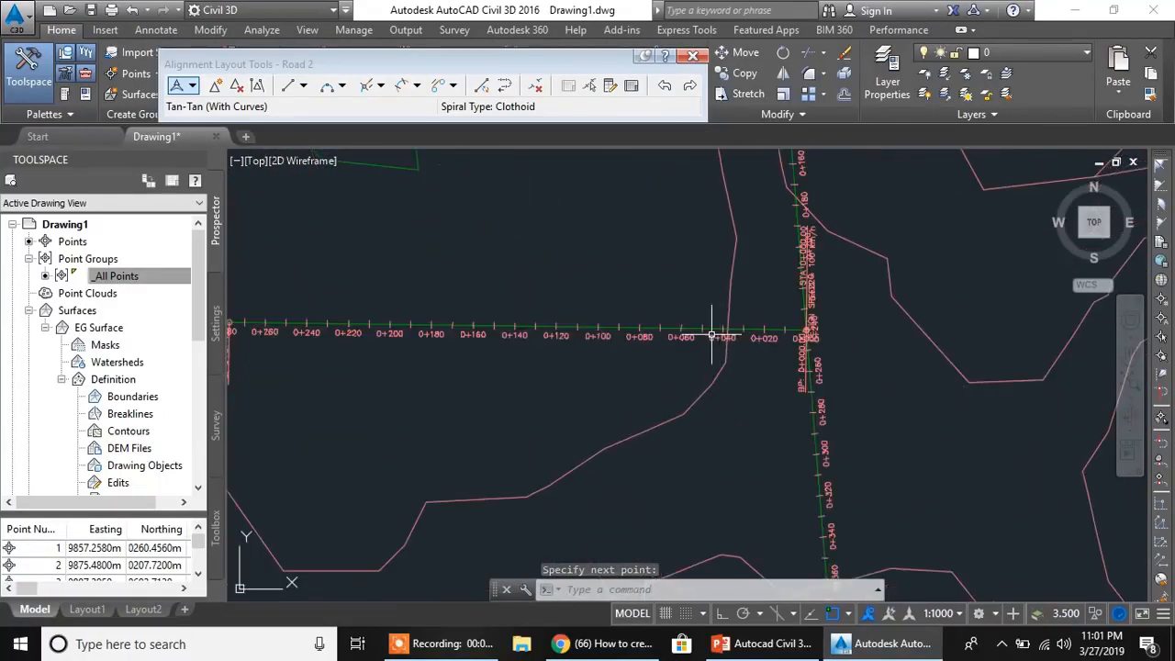
middle_click_drag(761, 168, 763, 303)
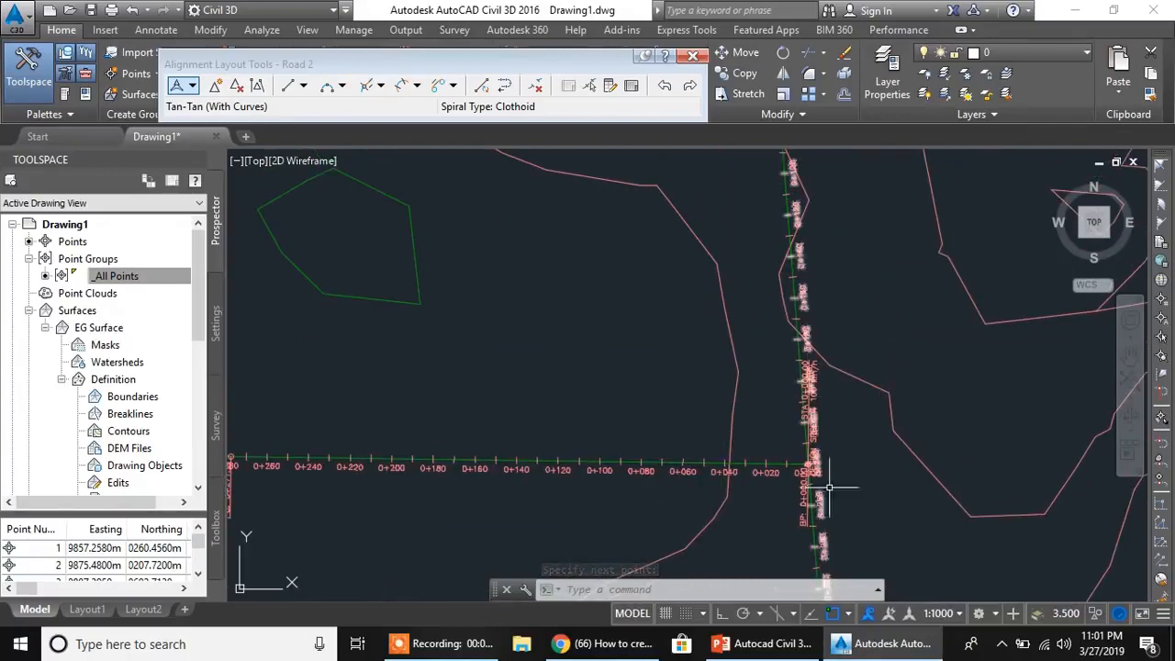
middle_click_drag(708, 436, 864, 303)
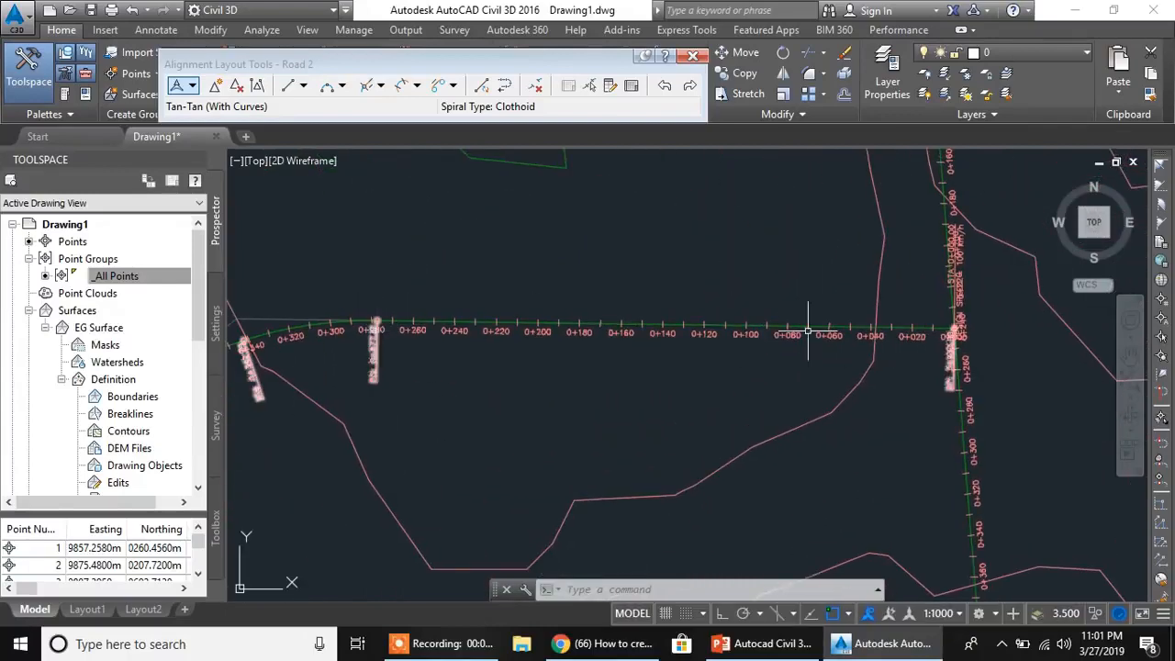
middle_click_drag(899, 328, 619, 340)
- Move Road 2's starting station and design-speed label off the junction, slightly east-northeast of Road 1, with a leader
scroll(688, 262, "up", 3)
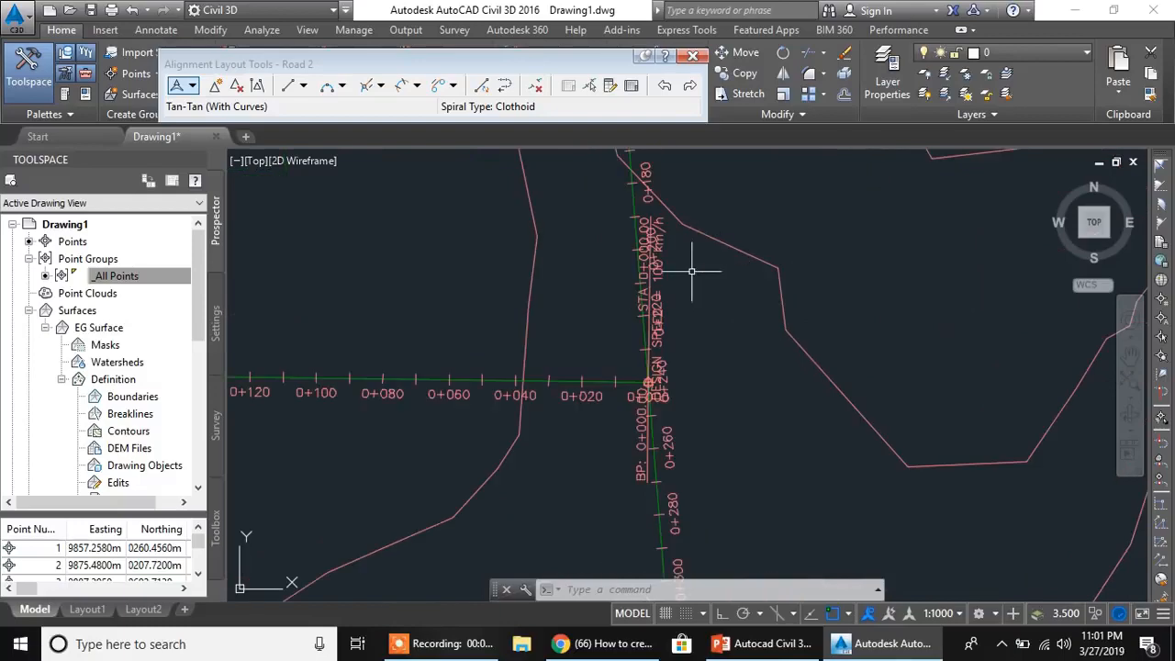
scroll(703, 331, "down", 2)
scroll(694, 295, "up", 3)
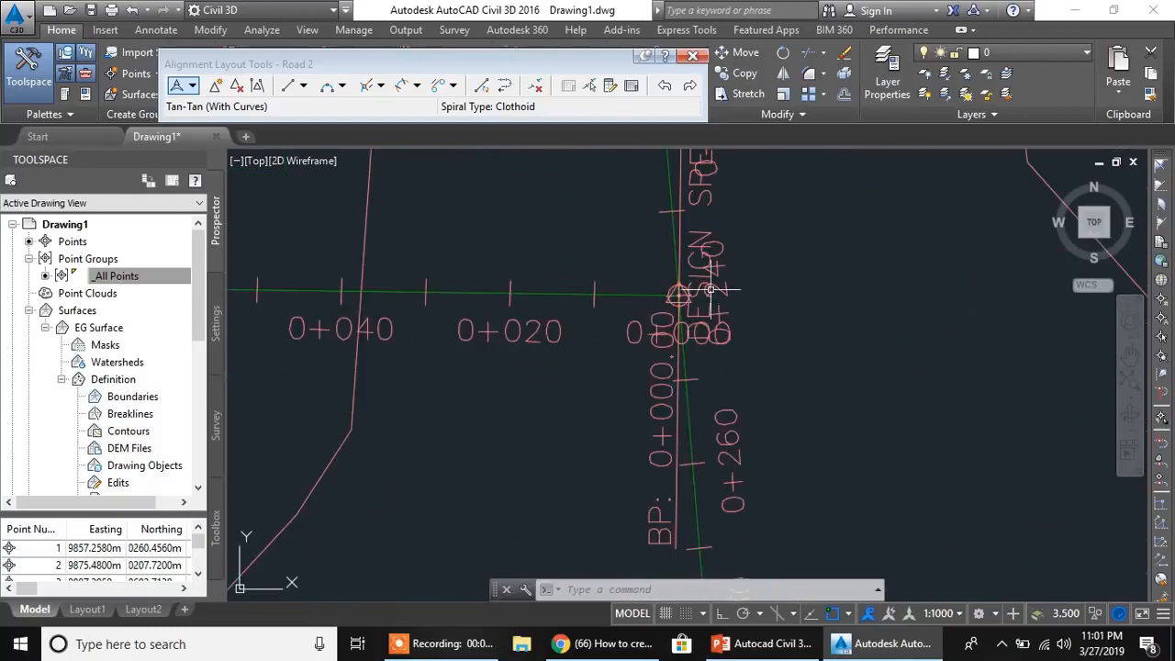
middle_click_drag(731, 297, 676, 380)
left_click(655, 288)
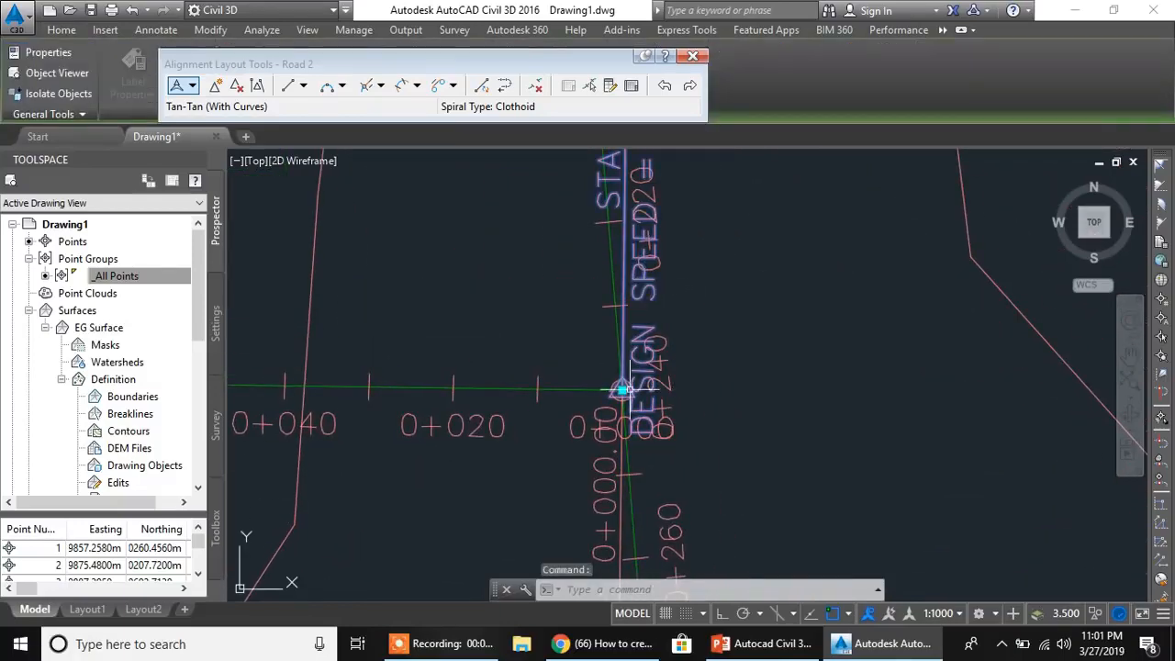
left_click(623, 390)
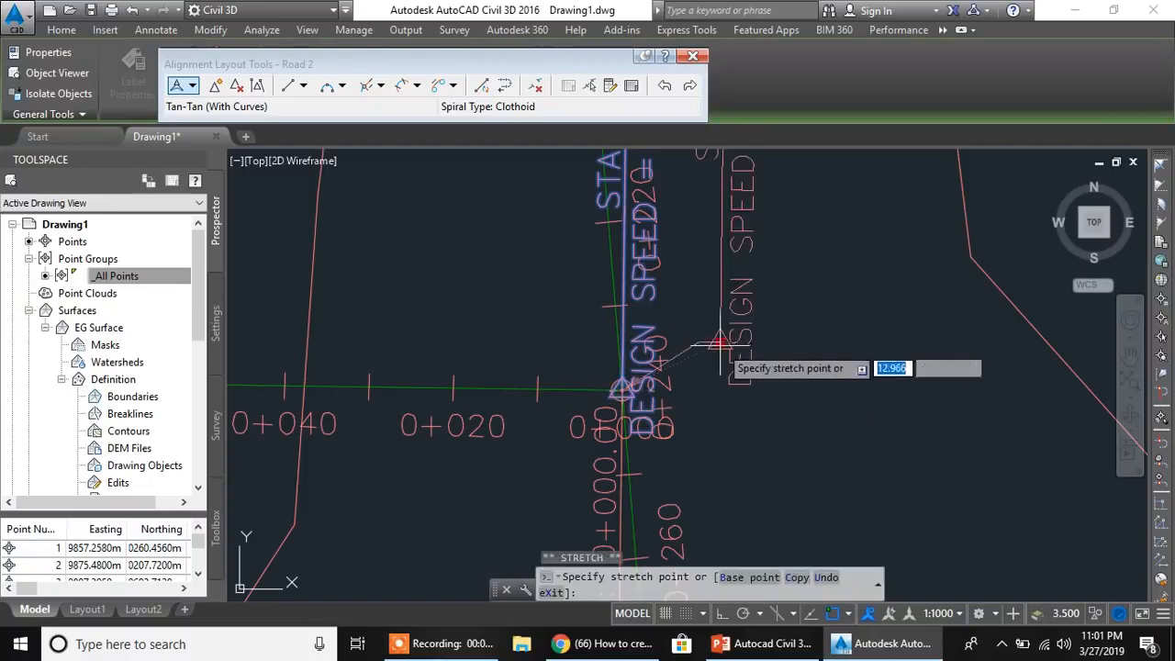
scroll(653, 402, "down", 2)
middle_click_drag(662, 409, 799, 294)
scroll(750, 343, "up", 2)
key("Escape")
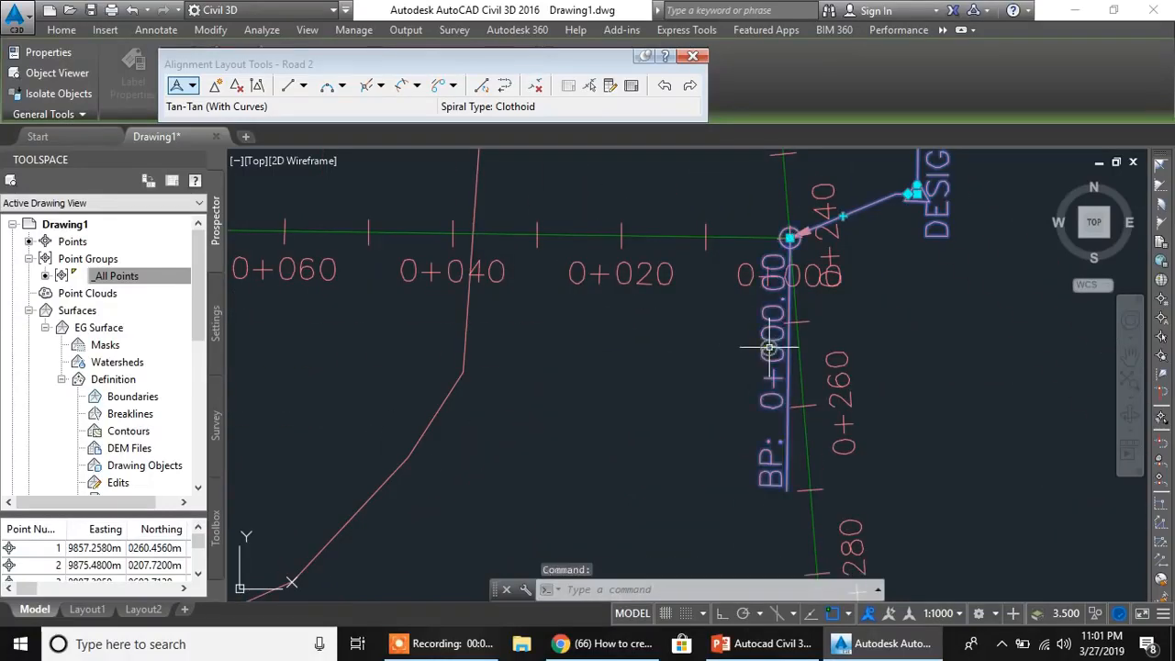
- Move Road 2's BP 0+000.00 label off the junction, to just east of Road 1 below the design-speed label
left_click(790, 237)
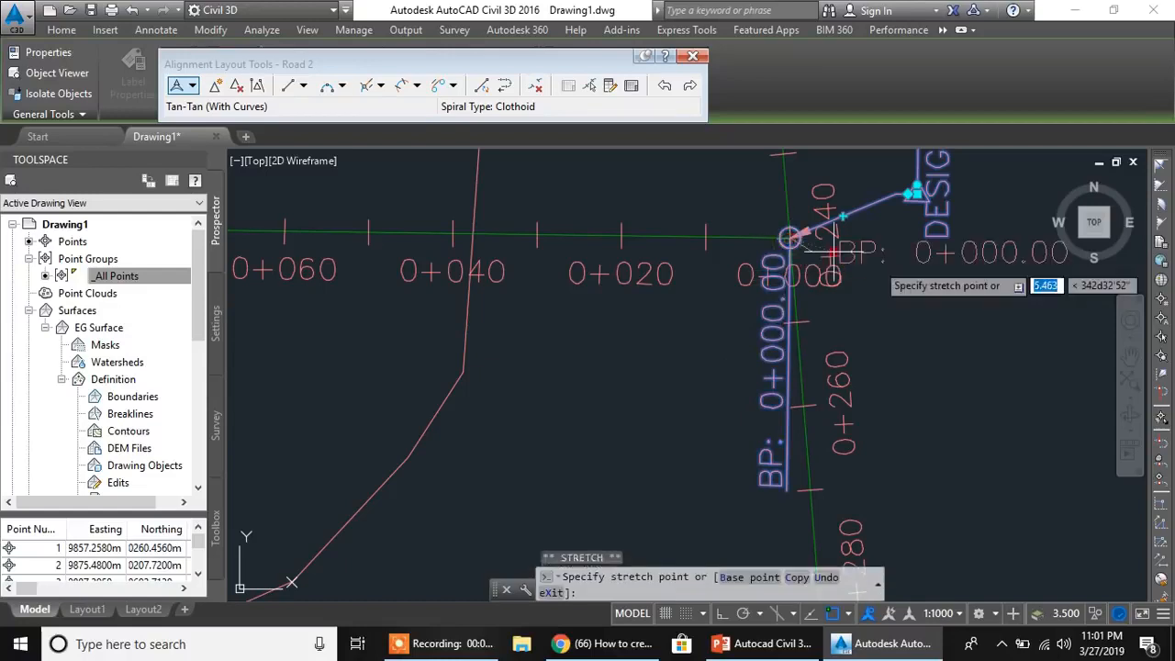
left_click(939, 269)
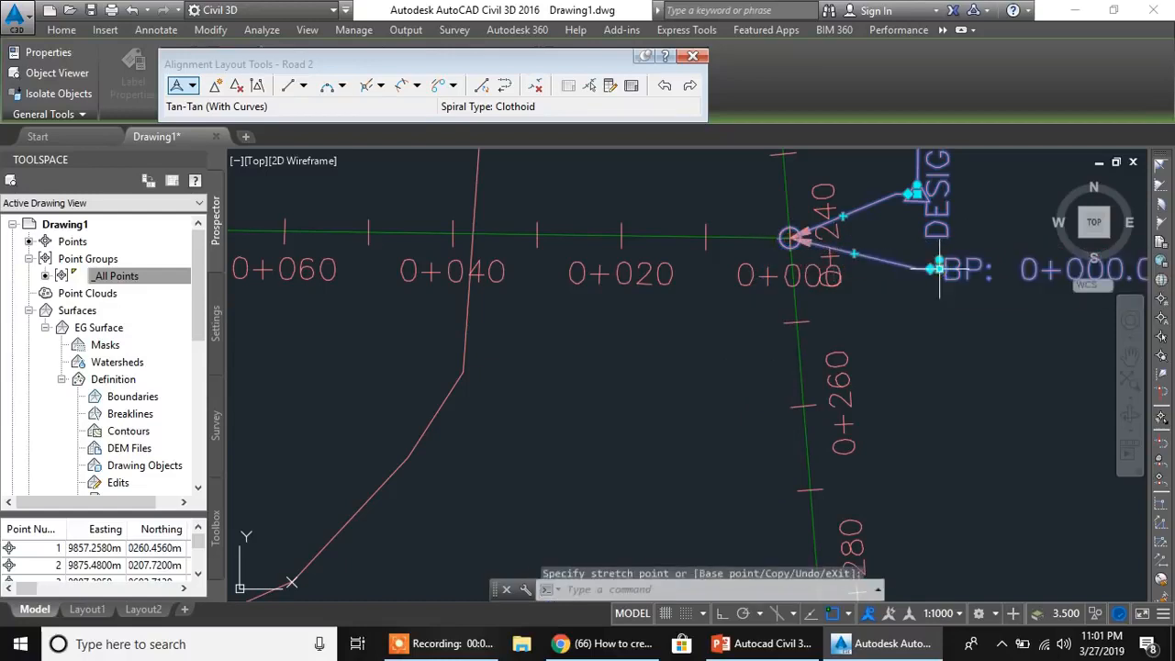
key("Escape")
- Examine where Road 2's start at 0+000 meets Road 1, including the Road 1 stationing near 0+240
mouse_move(776, 325)
middle_mouse_down()
mouse_move(731, 398)
mouse_move(700, 397)
middle_mouse_up()
scroll(700, 390, "down", 2)
scroll(697, 330, "down", 5)
mouse_move(698, 332)
middle_mouse_down()
mouse_move(758, 387)
mouse_move(717, 458)
mouse_move(637, 388)
mouse_move(533, 331)
middle_mouse_up()
scroll(755, 374, "up", 4)
scroll(637, 388, "up", 2)
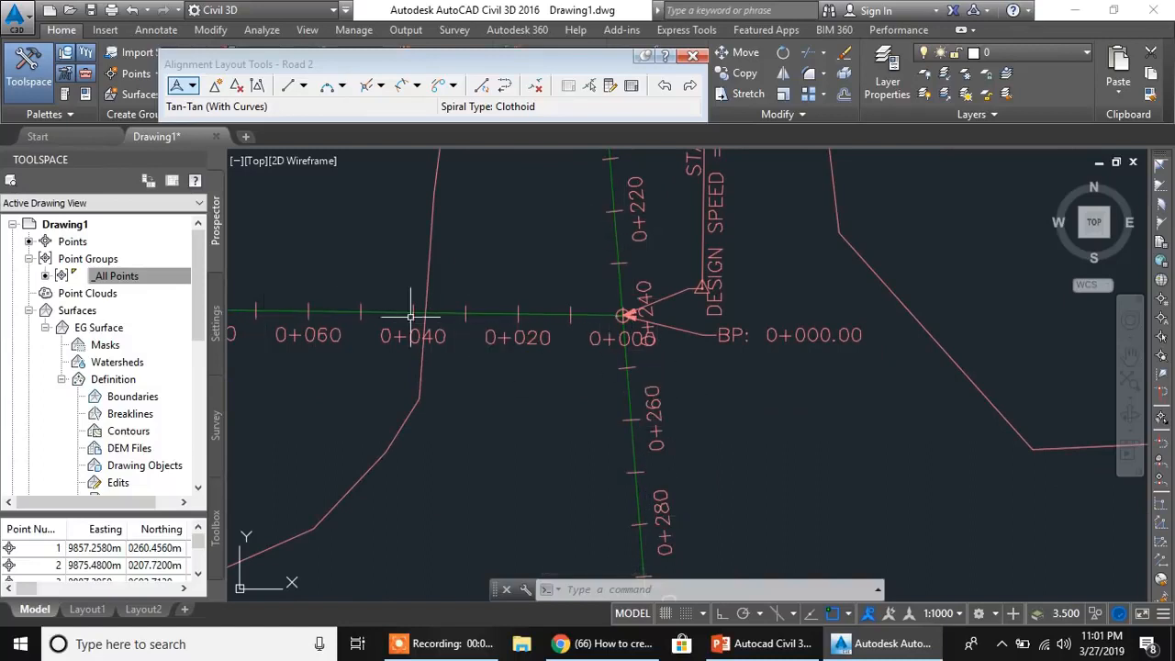
scroll(599, 320, "up", 4)
middle_click_drag(624, 320, 725, 352)
scroll(761, 334, "up", 6)
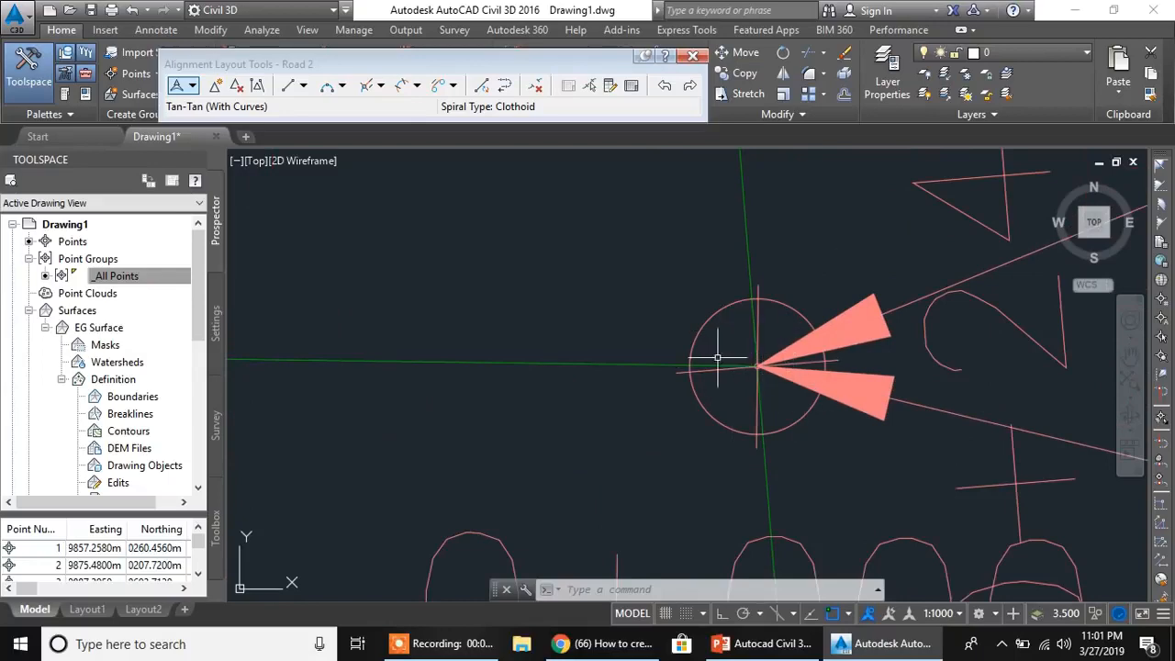
scroll(758, 364, "down", 8)
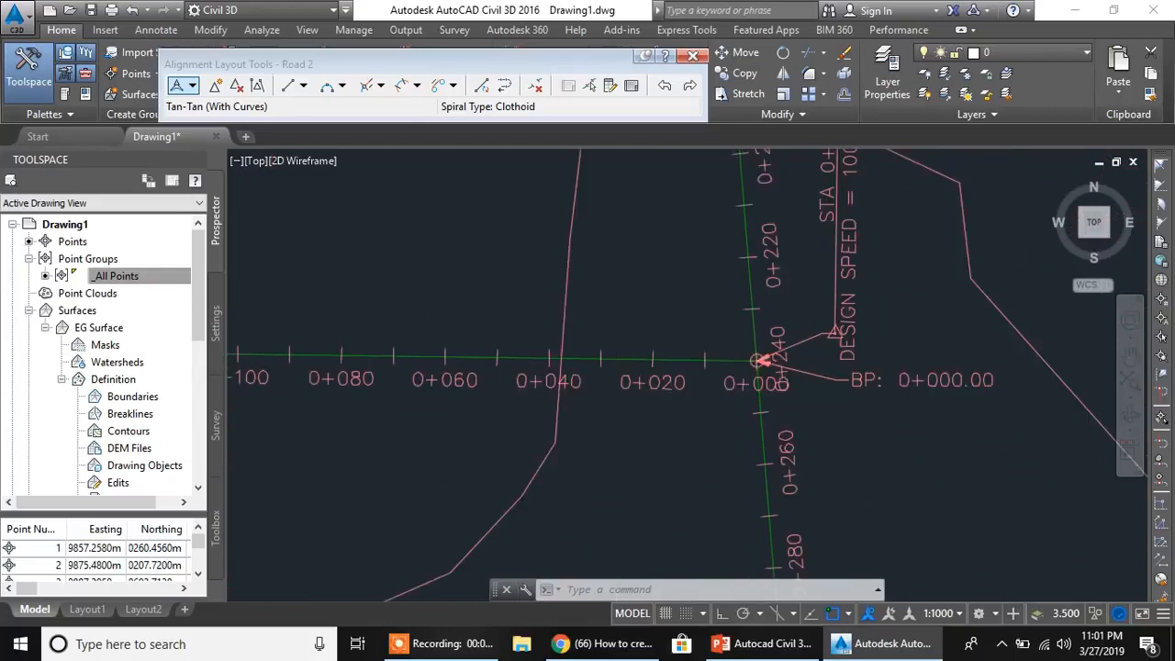
middle_click_drag(759, 365, 672, 373)
scroll(674, 372, "down", 4)
middle_click_drag(677, 439, 596, 413)
scroll(586, 341, "up", 2)
scroll(586, 341, "up", 5)
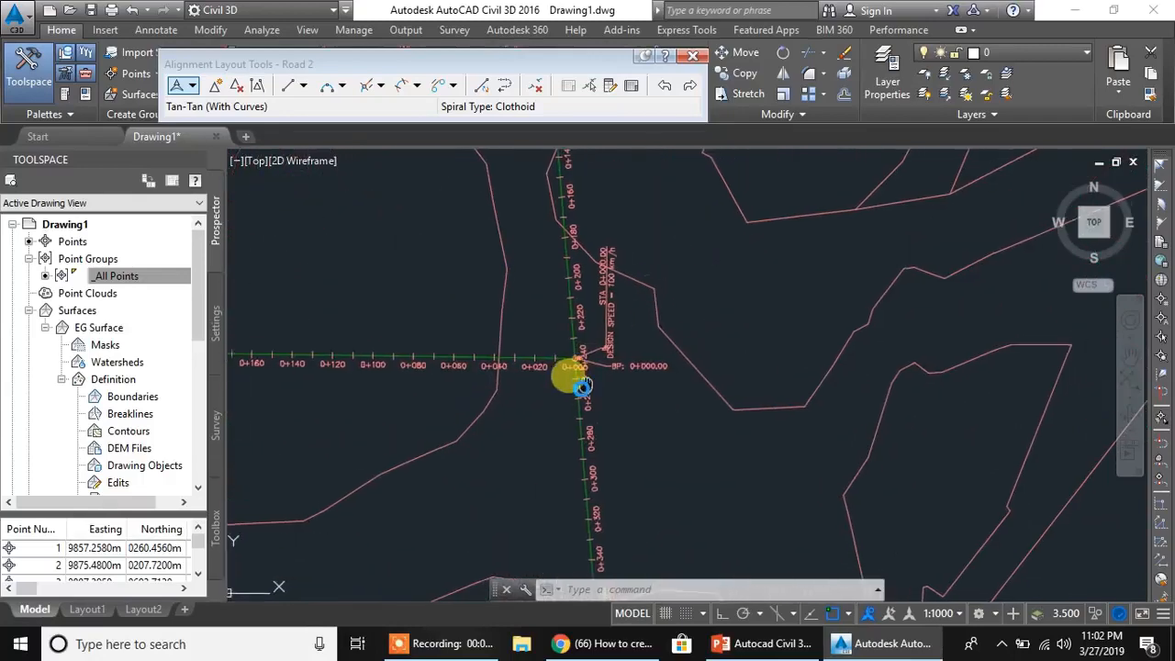
mouse_move(535, 406)
middle_mouse_down()
mouse_move(533, 343)
mouse_move(569, 328)
mouse_move(748, 456)
middle_mouse_up()
scroll(590, 321, "up", 6)
scroll(684, 441, "up", 2)
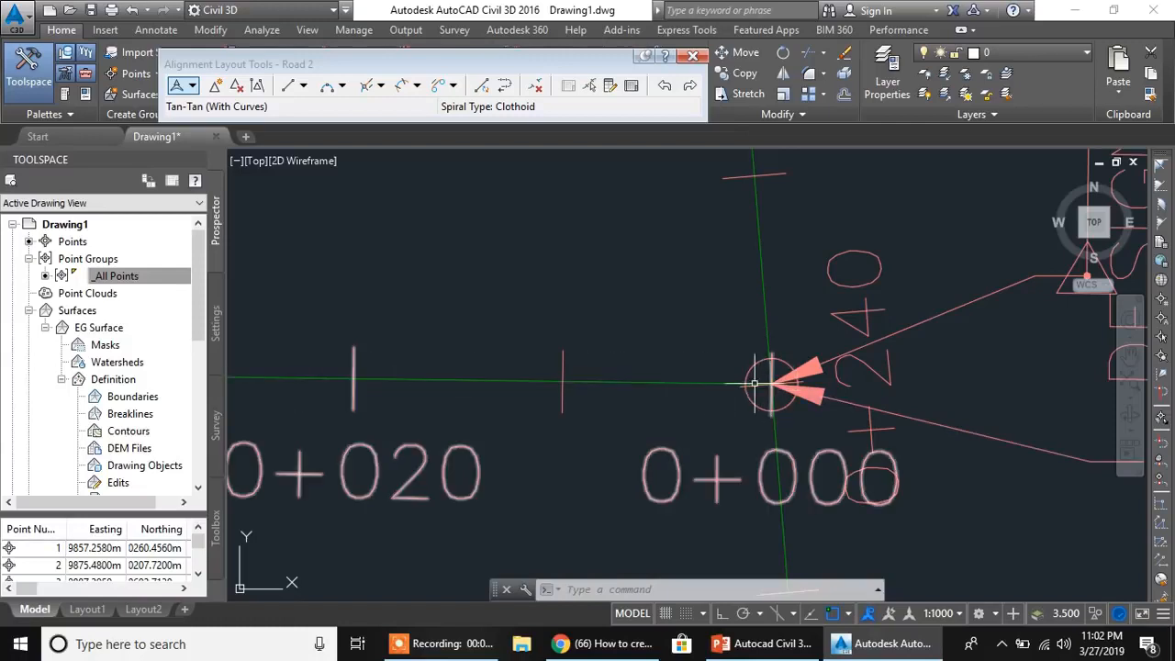
mouse_move(778, 438)
middle_mouse_down()
mouse_move(717, 355)
mouse_move(724, 364)
middle_mouse_up()
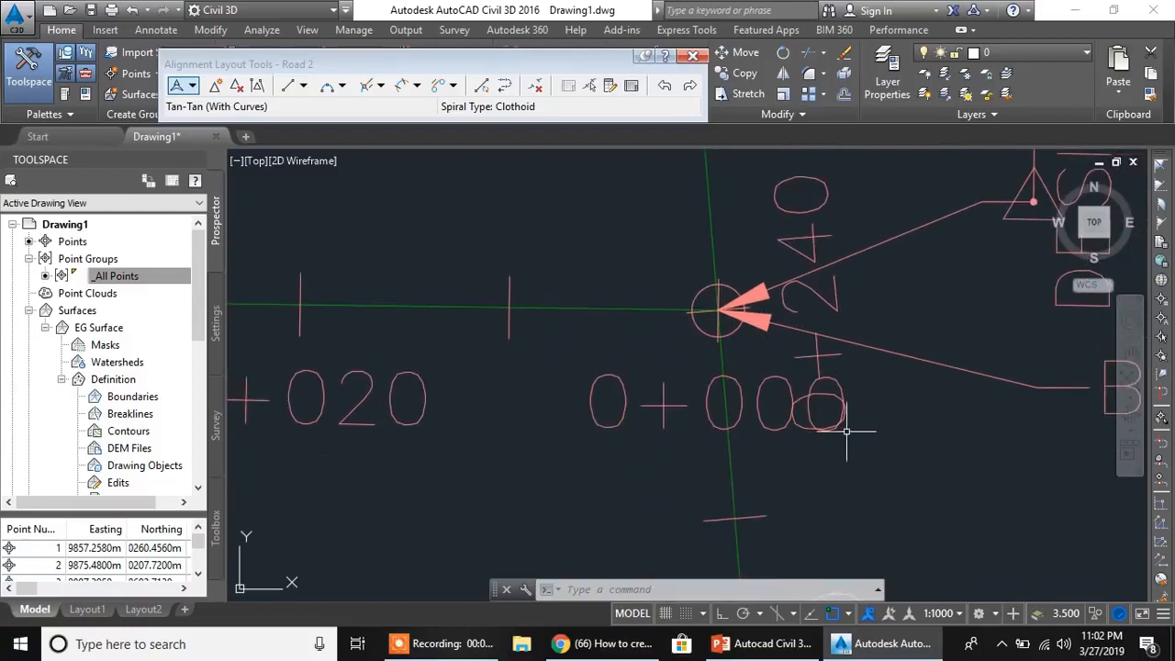
scroll(760, 366, "down", 5)
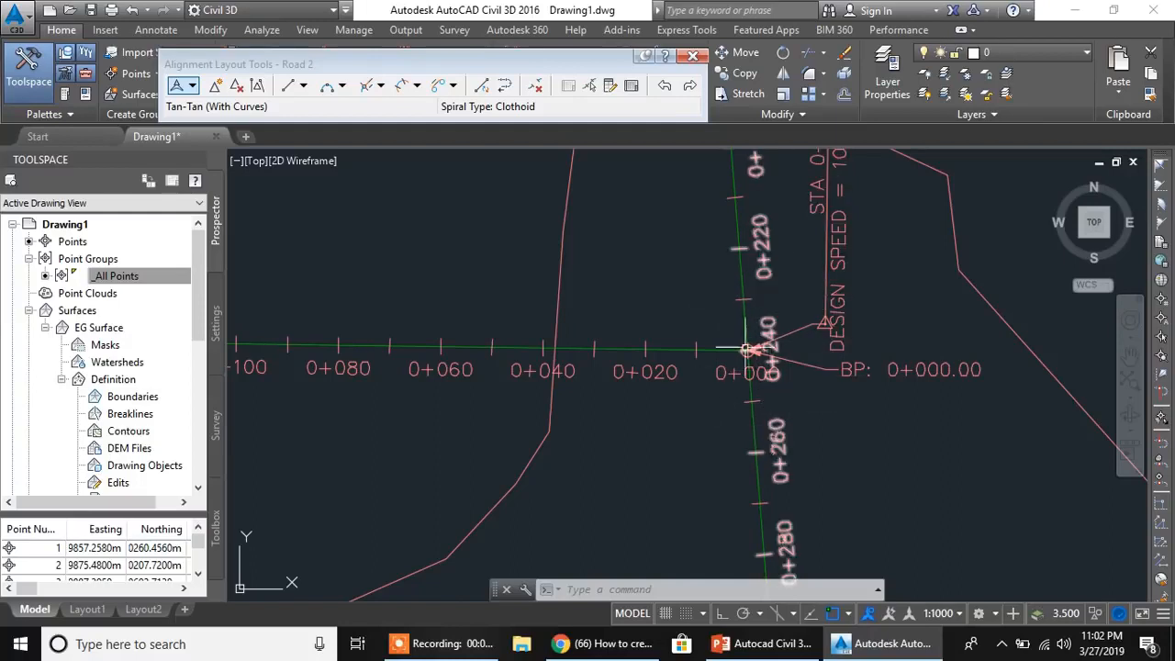
scroll(745, 350, "up", 4)
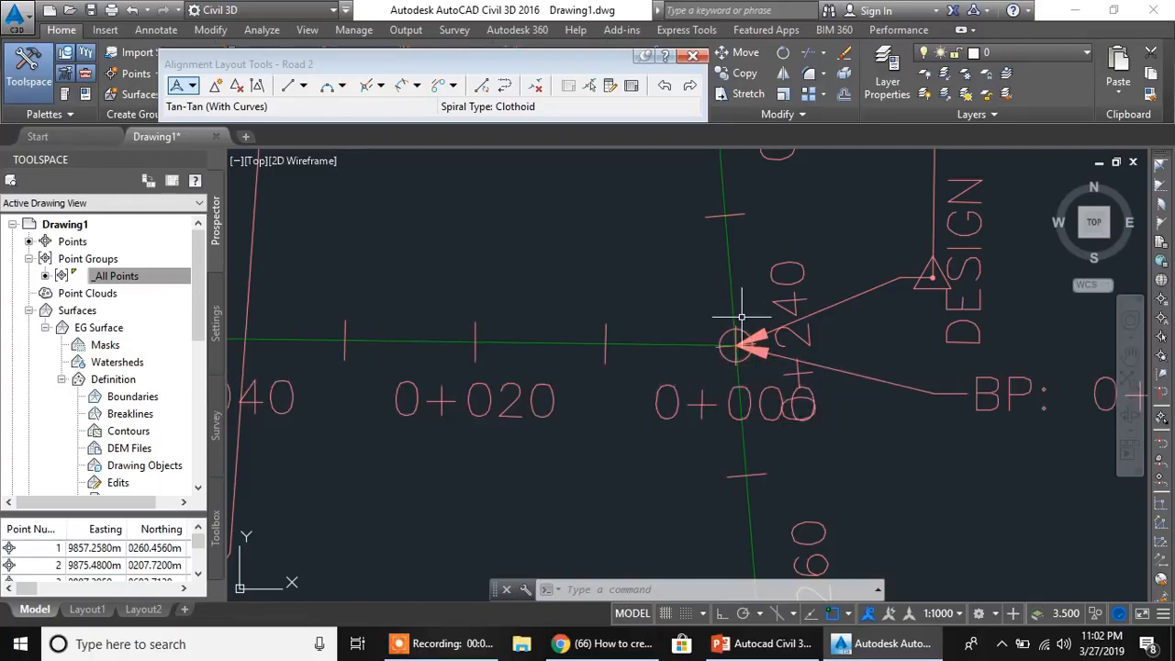
scroll(751, 345, "down", 3)
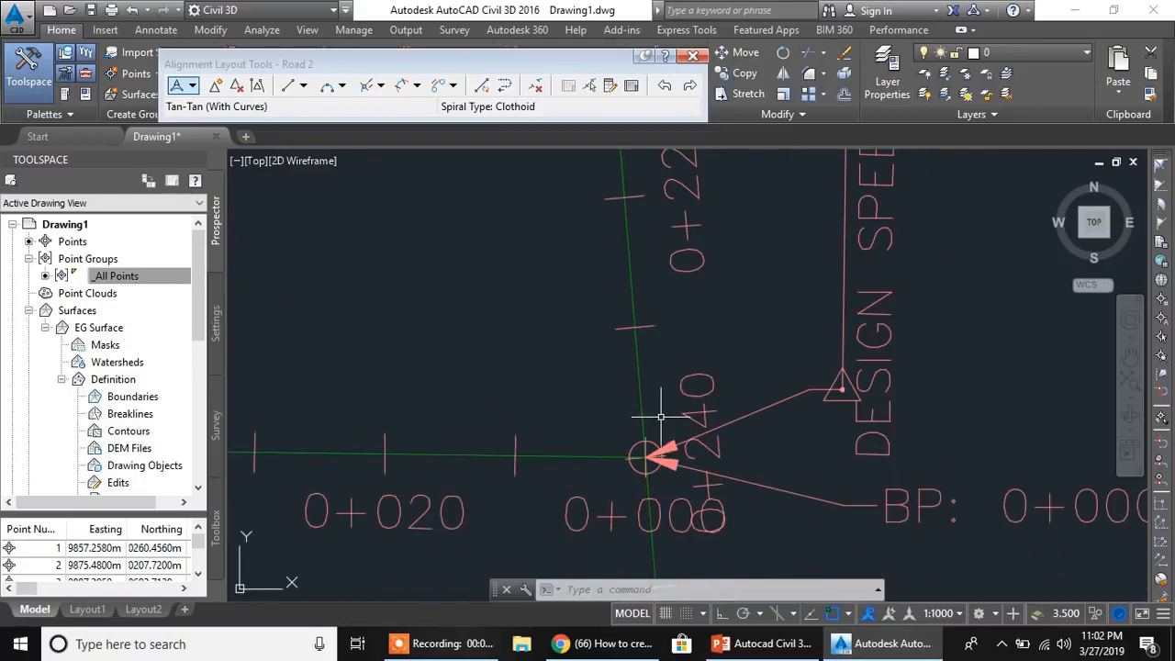
scroll(665, 425, "down", 3)
scroll(675, 351, "up", 3)
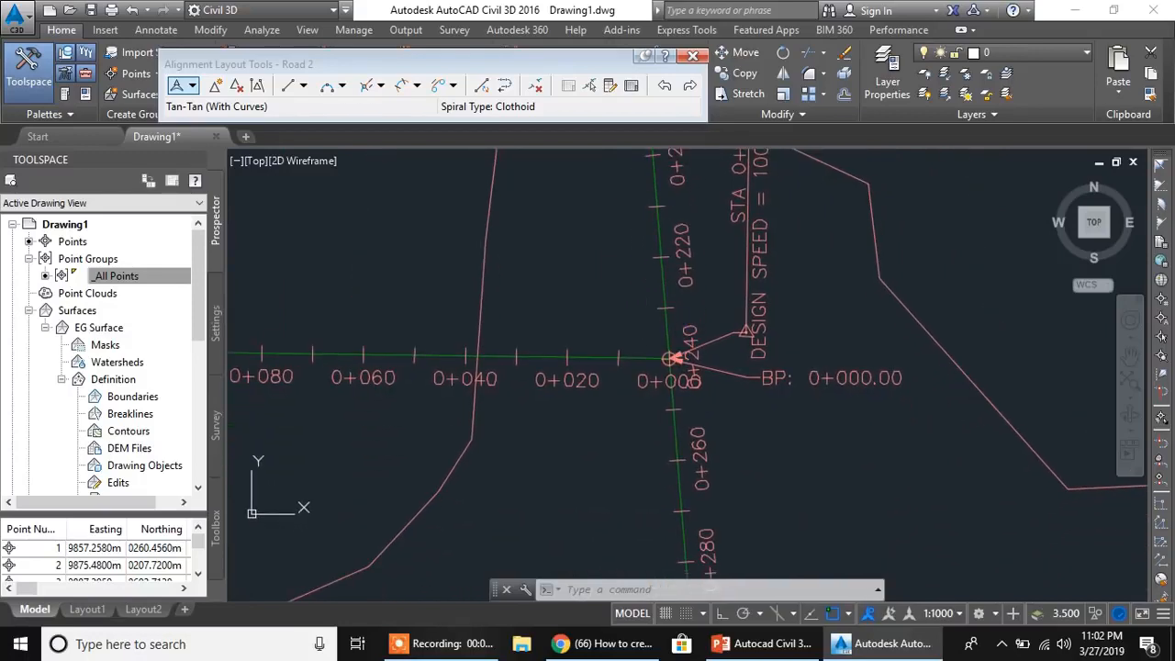
- Close the Alignment Layout Tools and select the Road 1 alignment just north of the junction
left_click(658, 246)
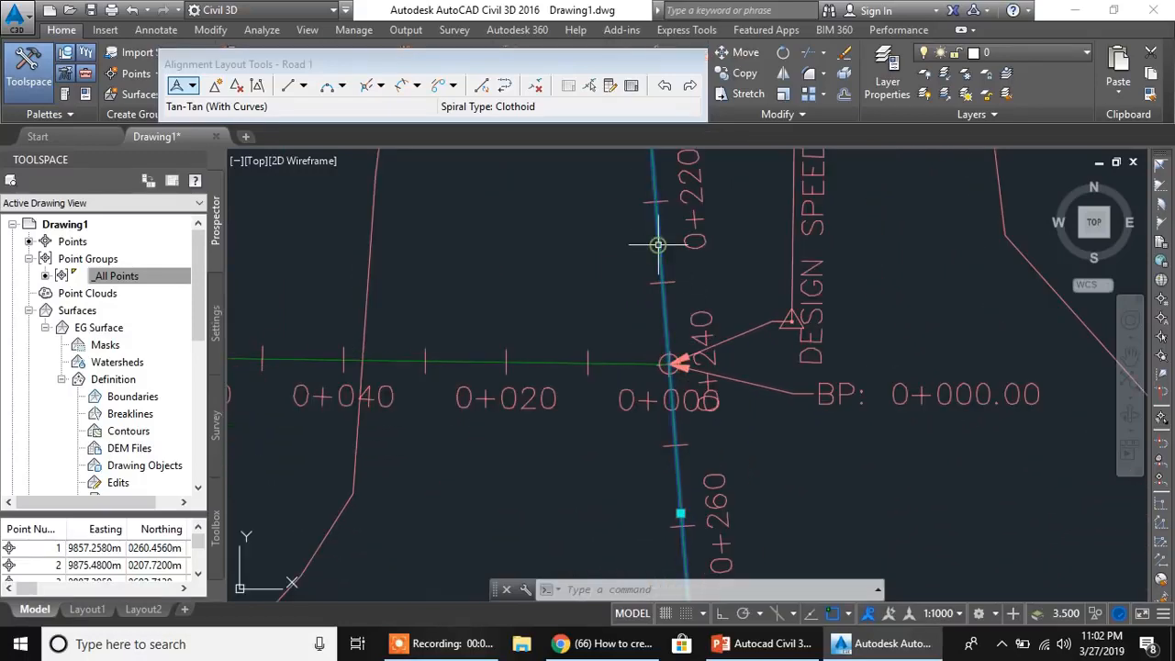
key("Escape")
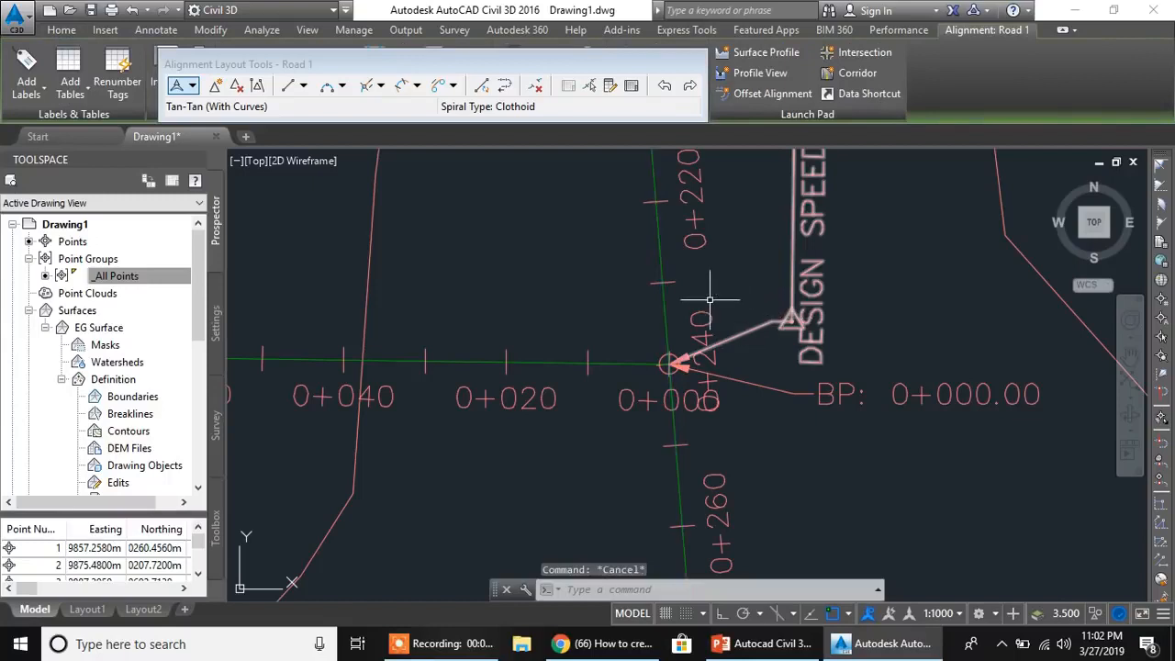
left_click(691, 57)
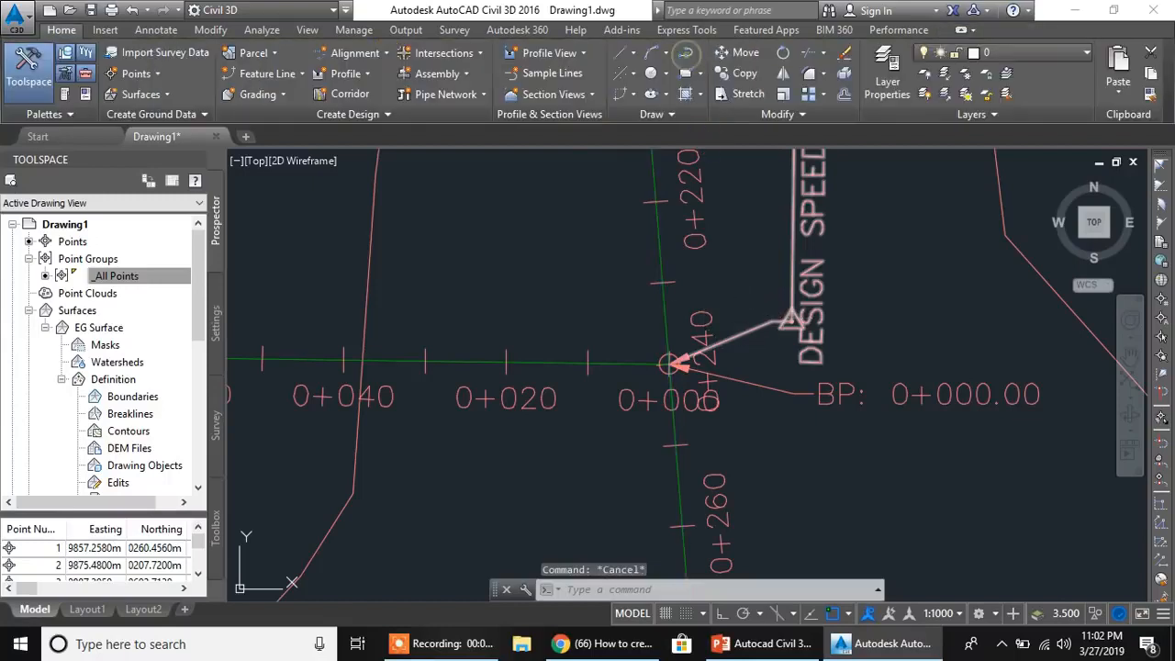
left_click(662, 259)
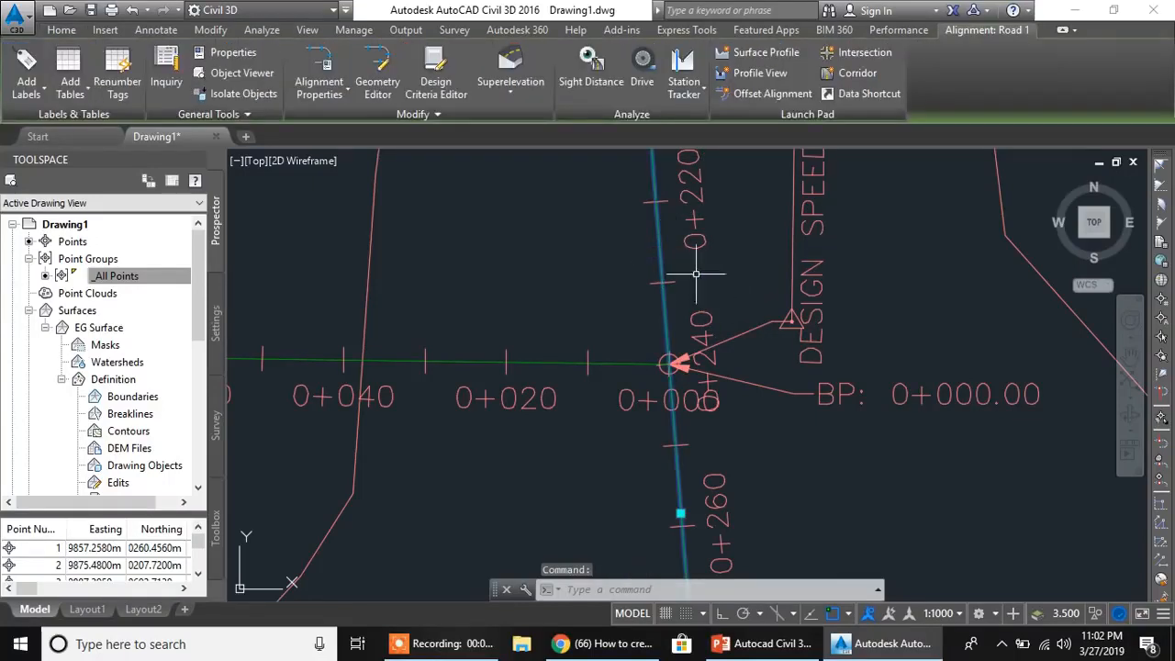
left_click(43, 87)
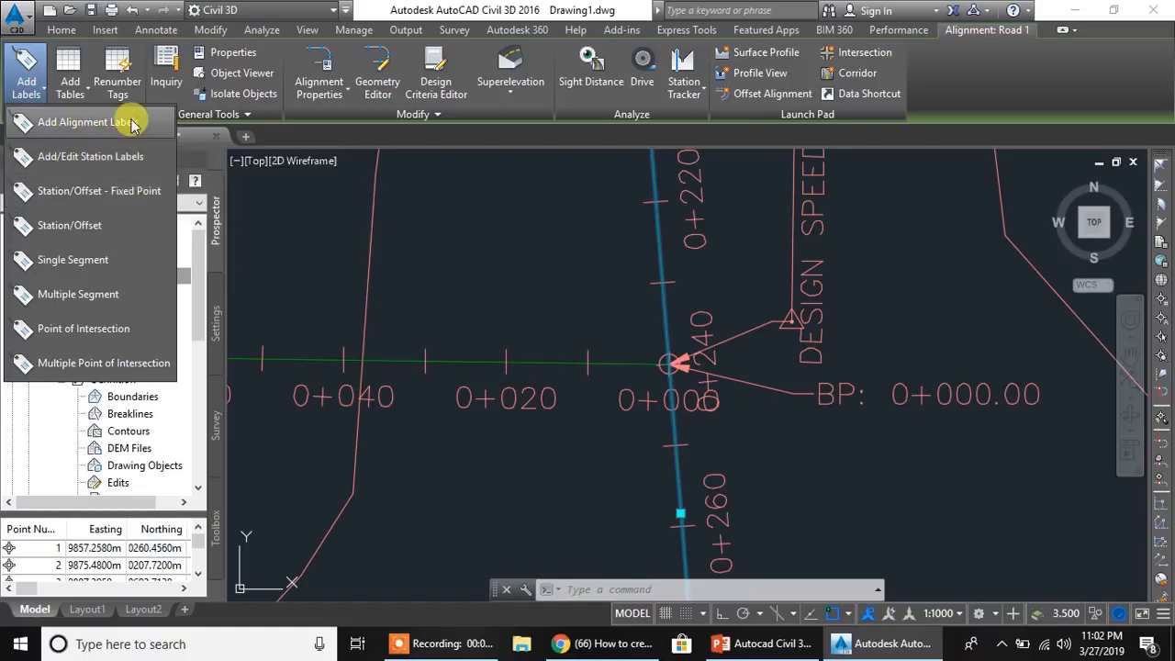
left_click(122, 165)
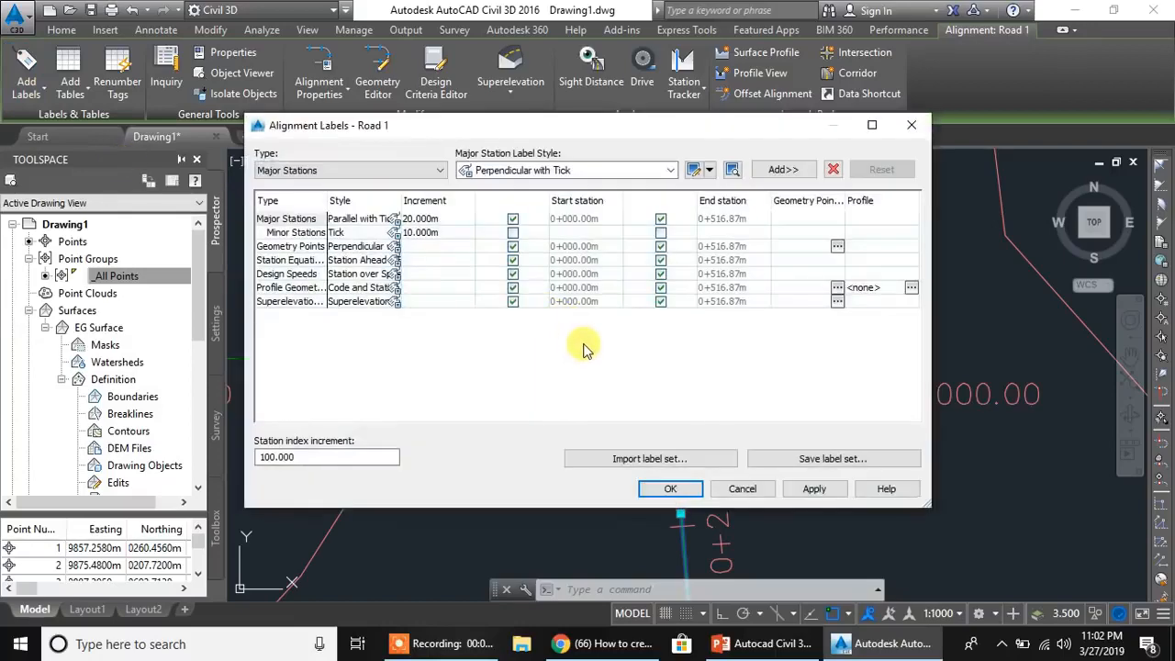
left_click(742, 488)
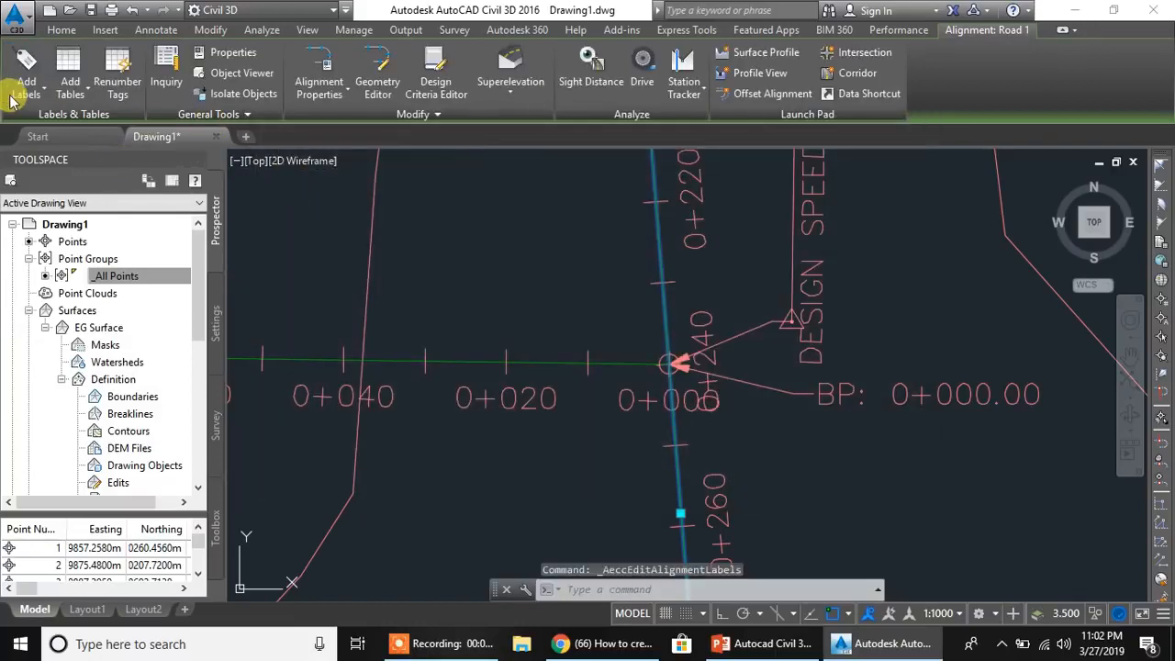
- Add a Station Offset - Fixed Point label in Station Offset and Coordinates style, with Basic Circle with Cross marker, on Road 1 at the Road 2 junction
left_click(42, 92)
left_click(49, 122)
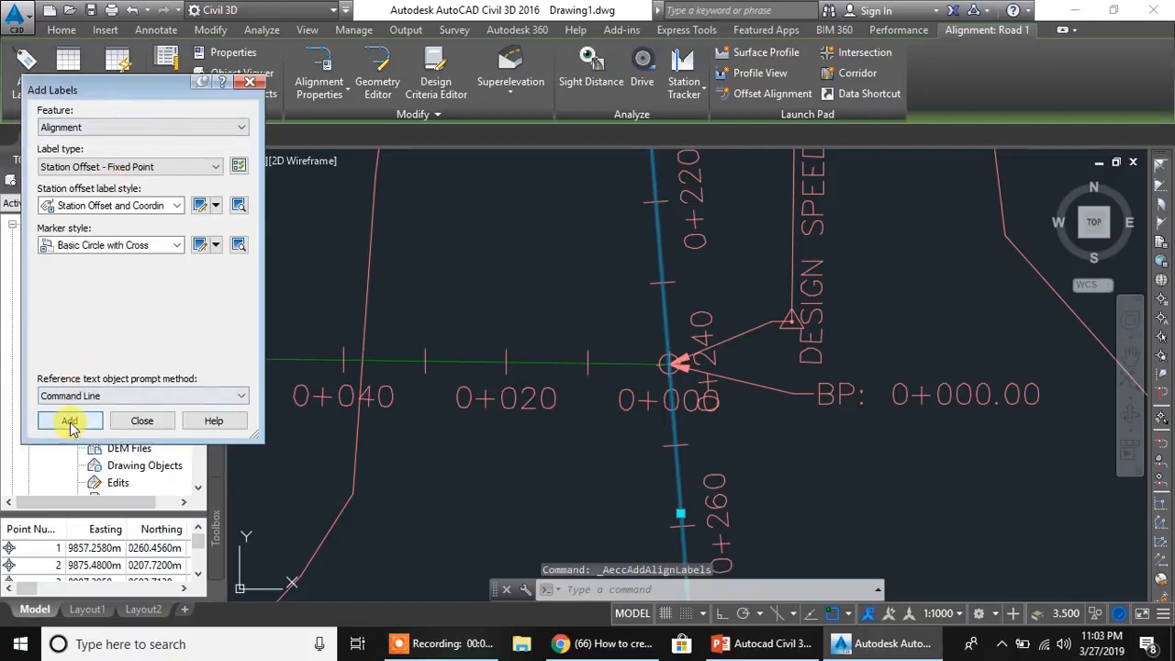
left_click(69, 420)
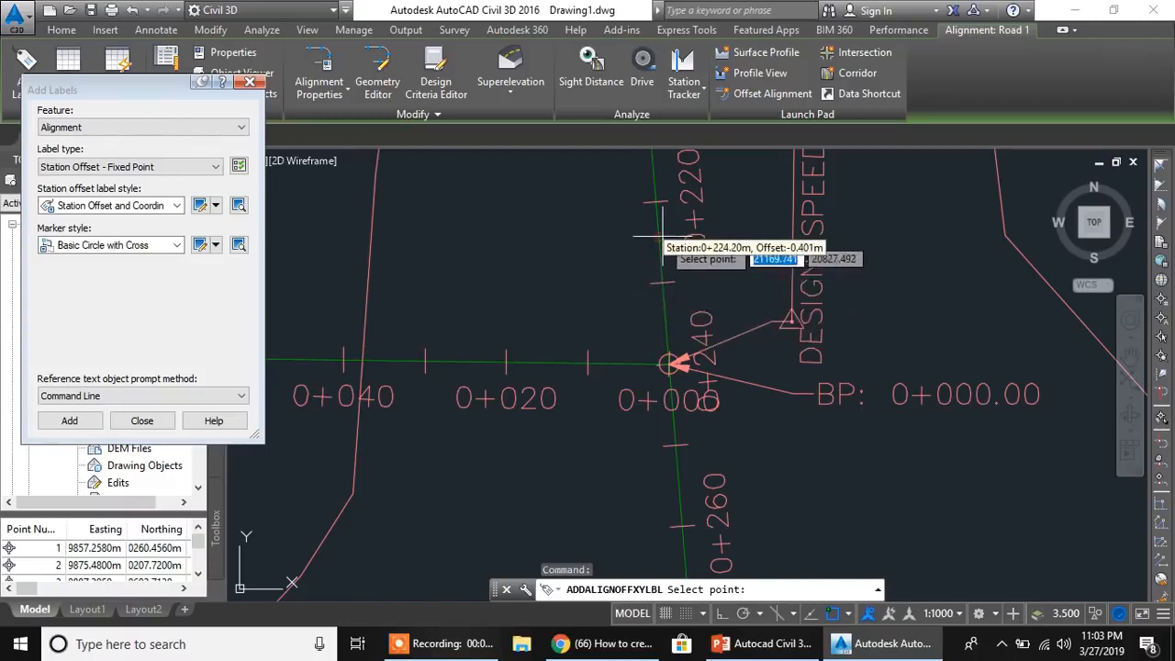
scroll(668, 360, "up", 2)
scroll(669, 358, "up", 5)
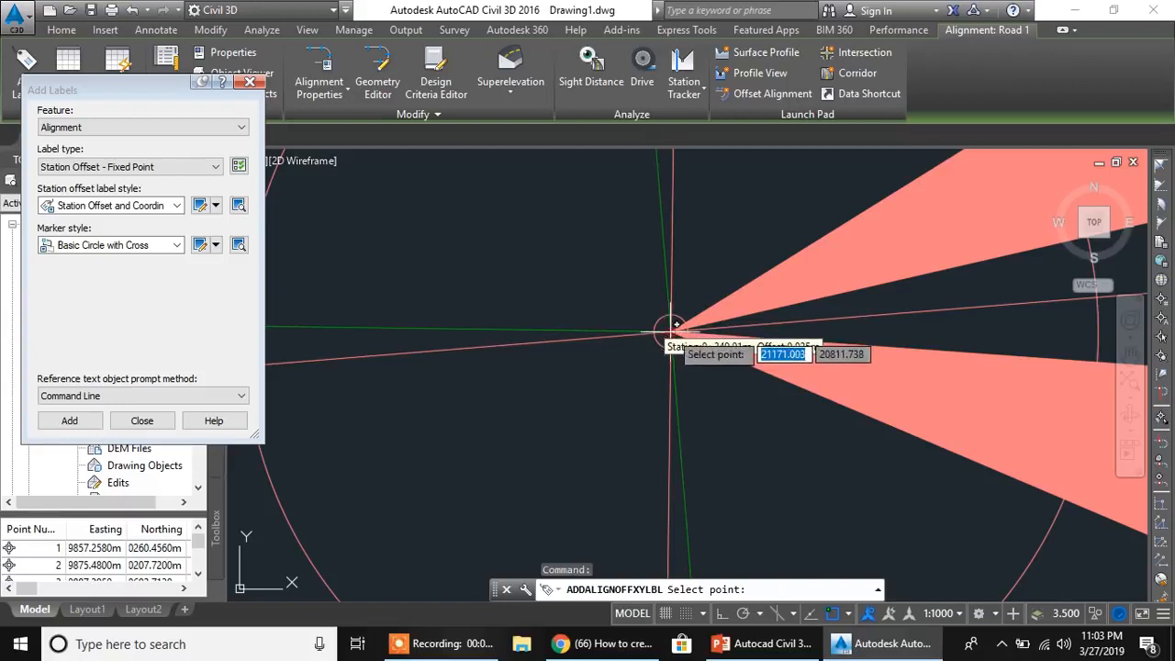
left_click(671, 329)
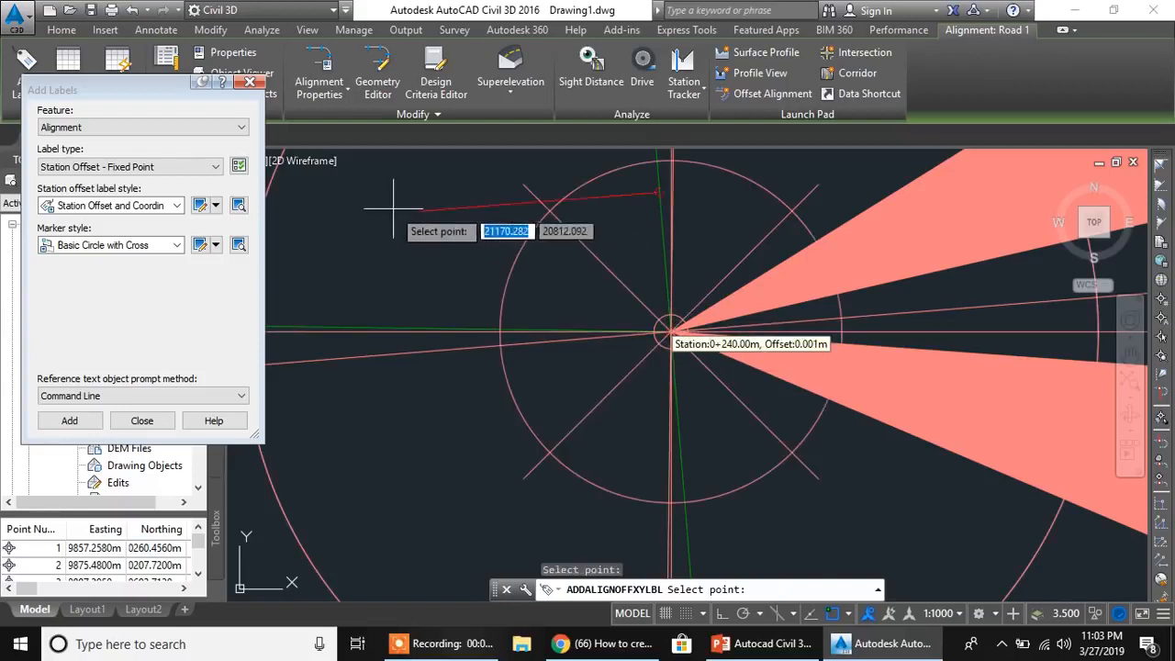
scroll(348, 225, "down", 3)
scroll(408, 272, "up", 5)
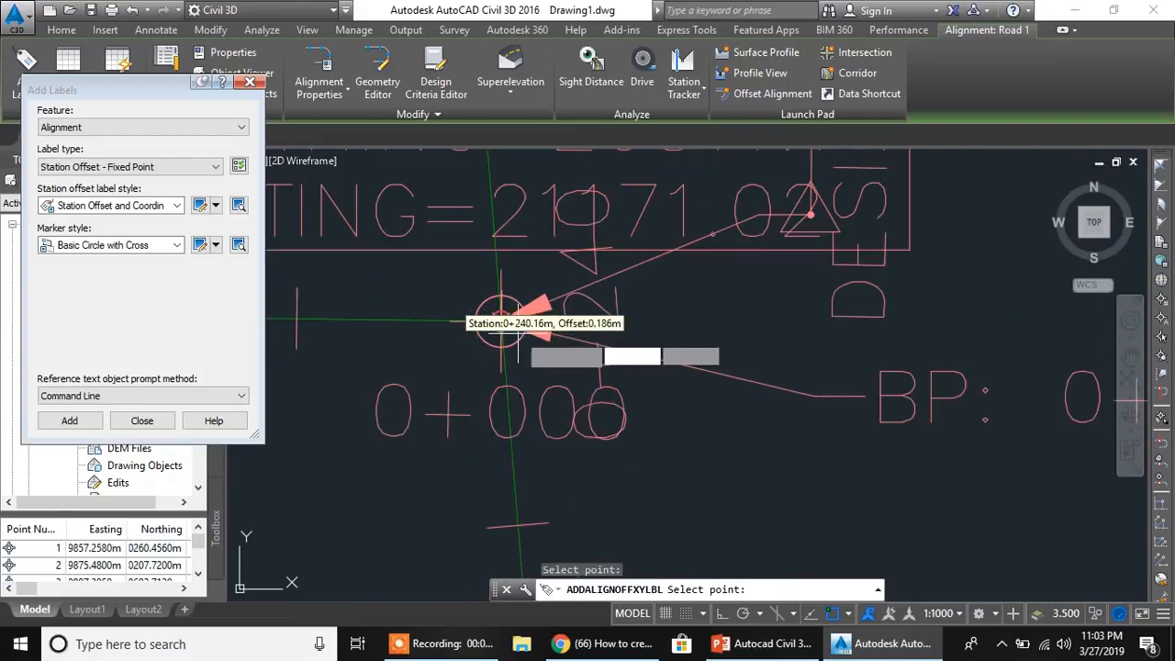
scroll(519, 329, "down", 5)
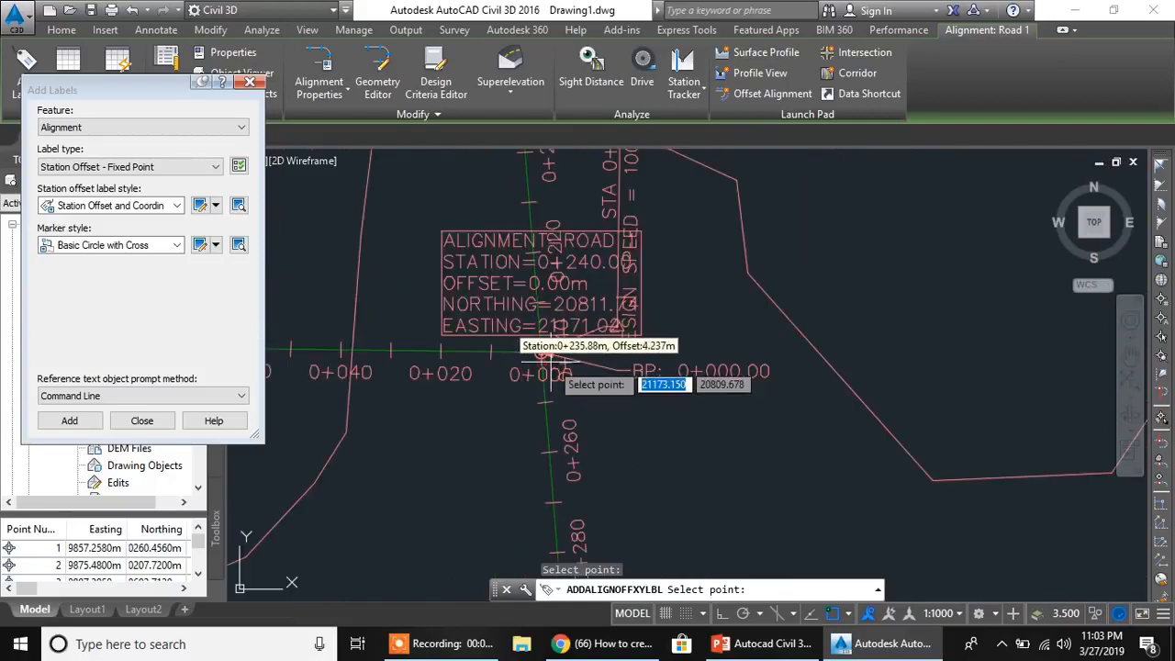
key("Escape")
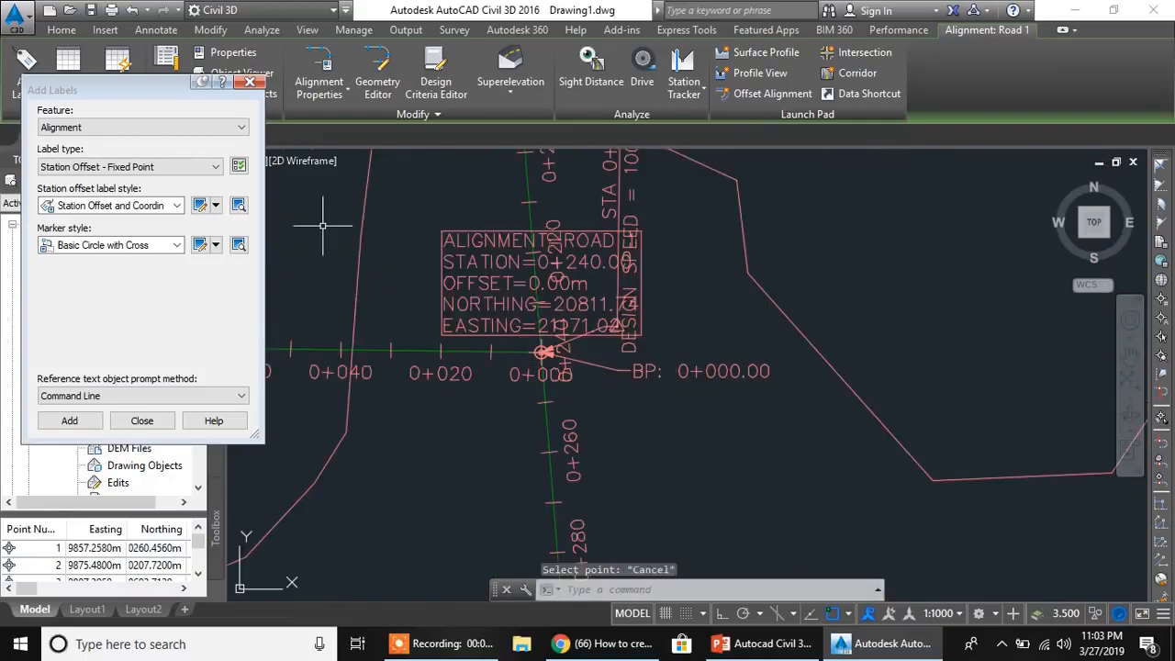
- Move Road 1's new station offset and coordinates label from the junction to clear space east-northeast of it
left_click(533, 340)
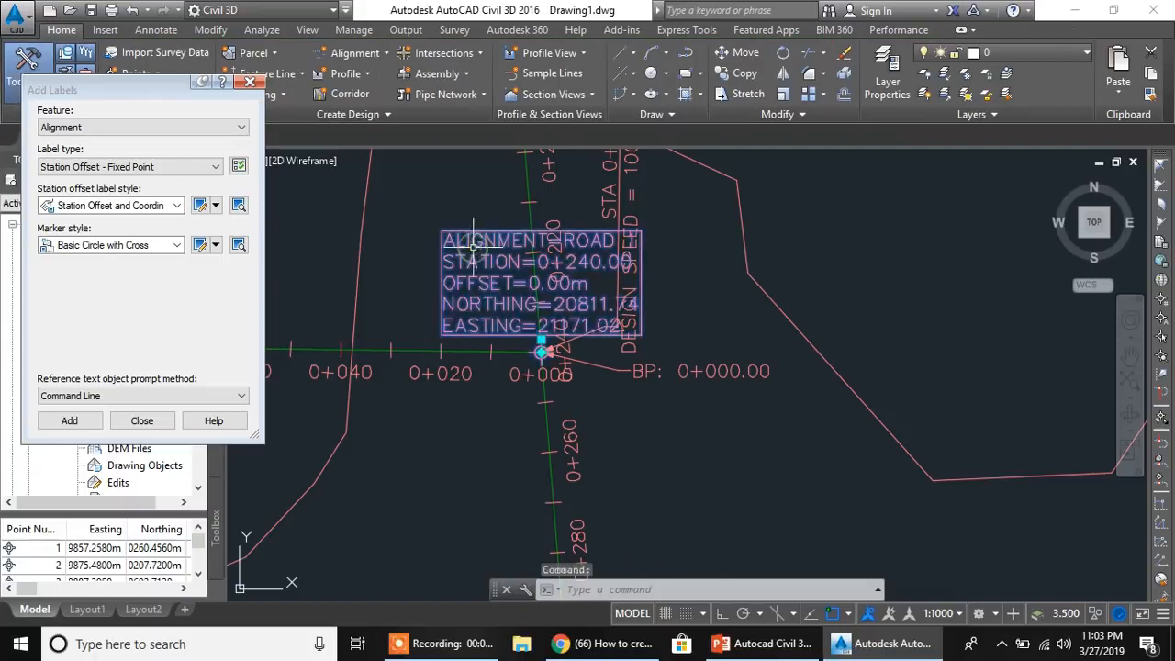
left_click(542, 340)
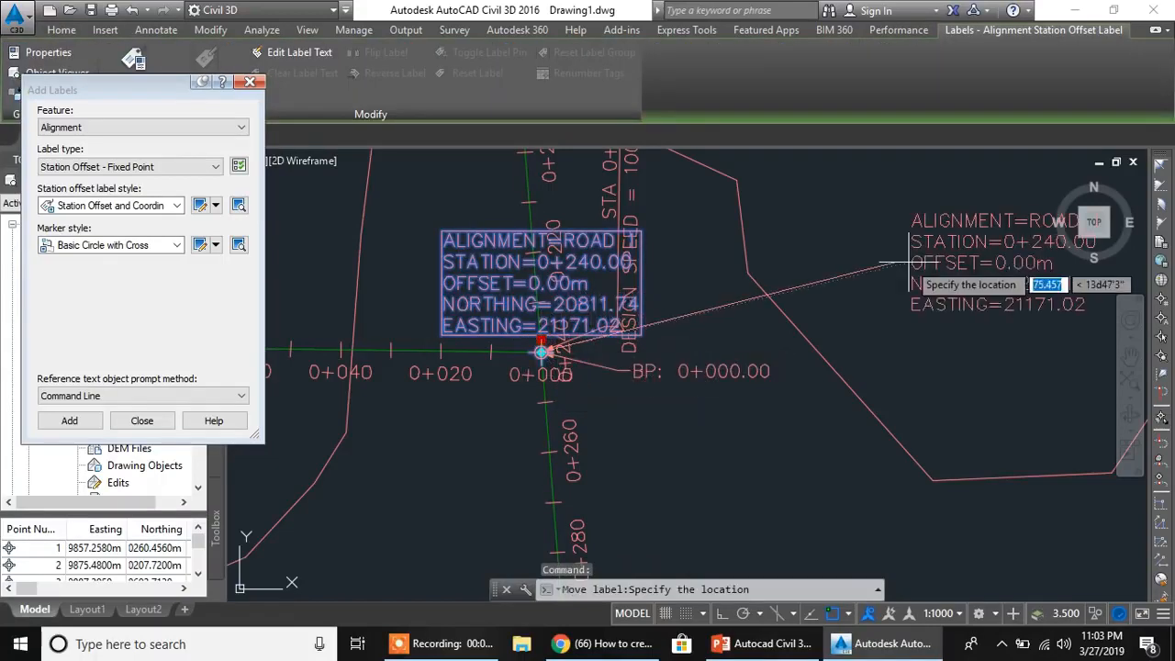
left_click(849, 257)
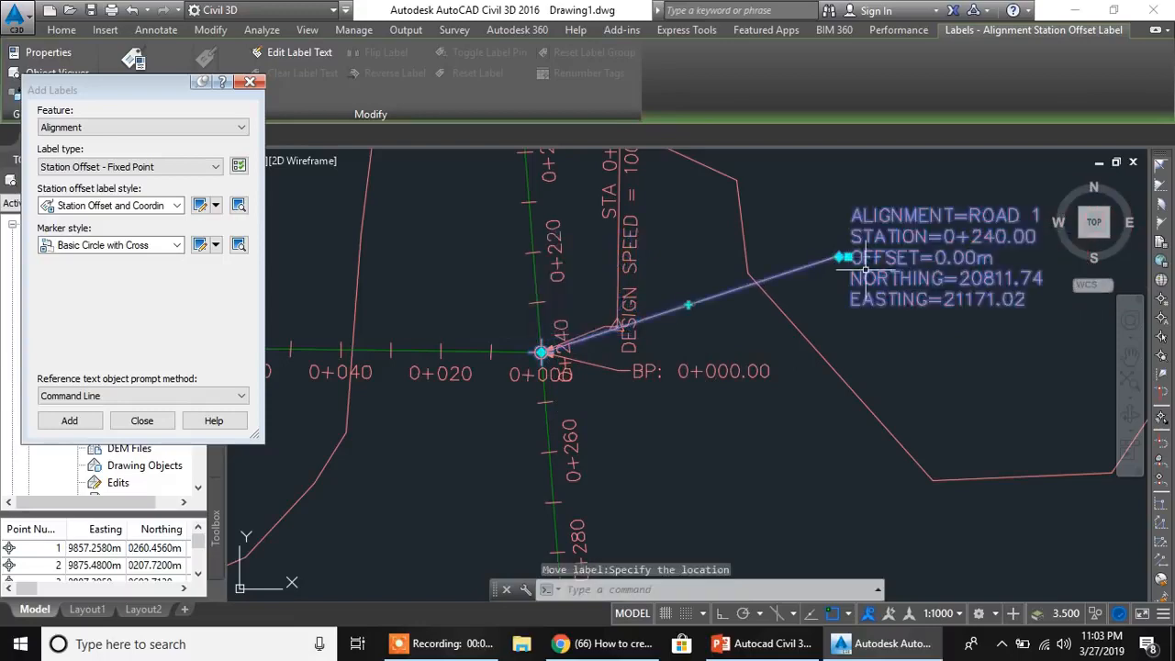
key("Escape")
scroll(546, 349, "up", 3)
scroll(551, 339, "down", 5)
scroll(560, 367, "up", 2)
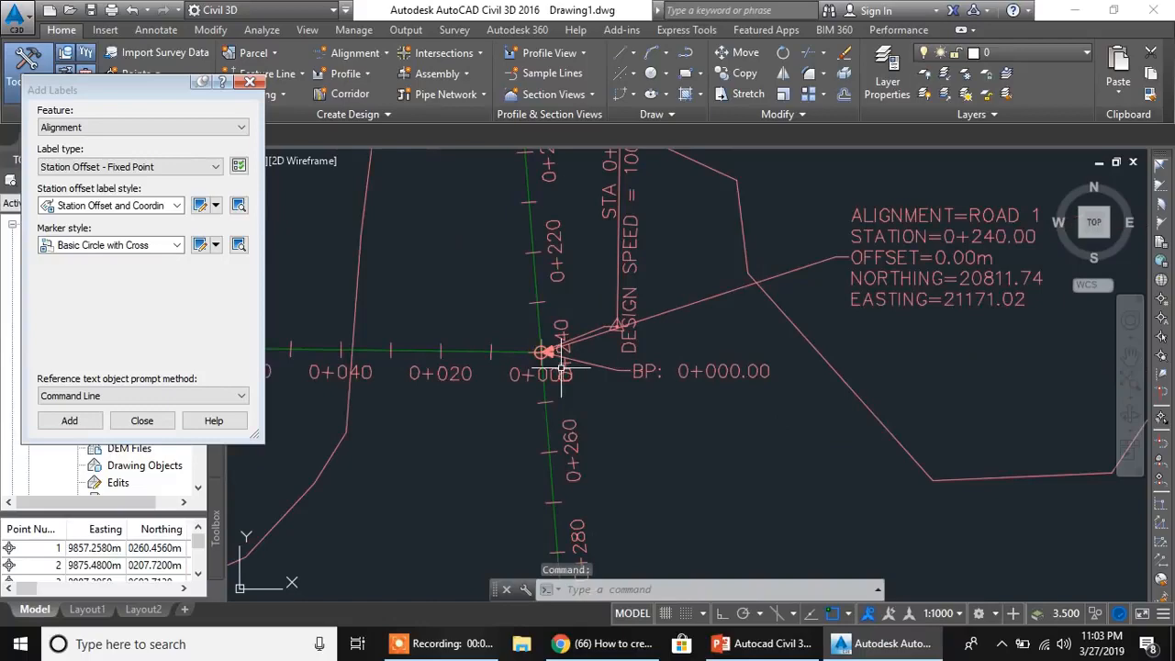
- Check the Road 1 and Road 2 junction labels and close the Add Labels dialog
scroll(560, 368, "up", 2)
scroll(562, 369, "up", 2)
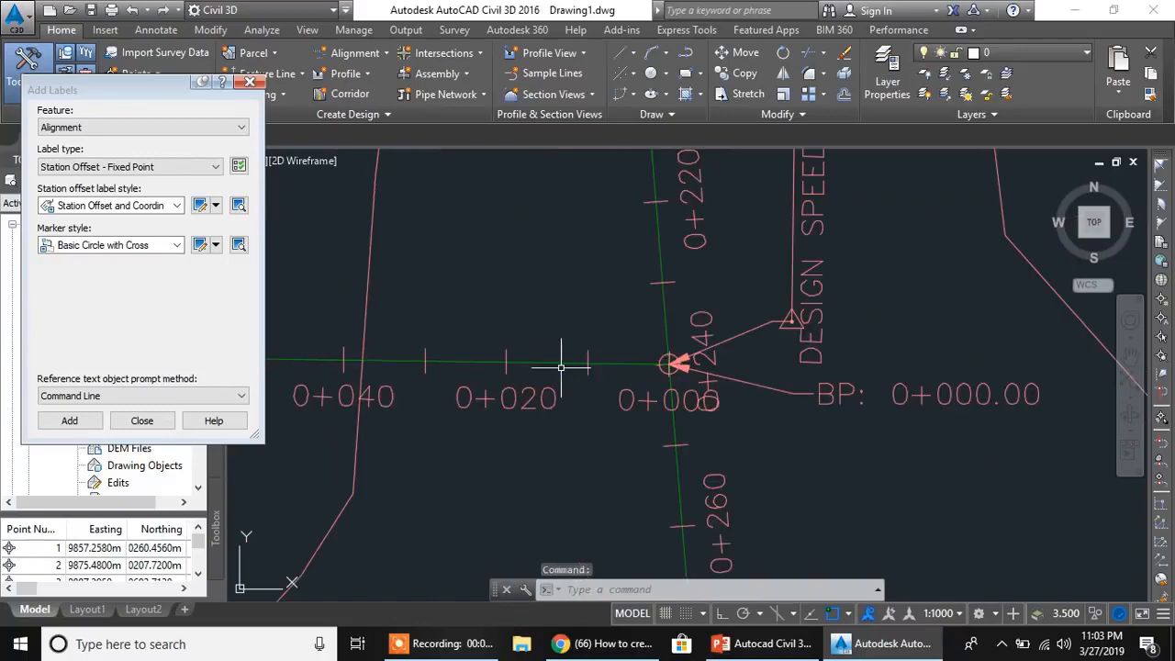
scroll(562, 367, "down", 4)
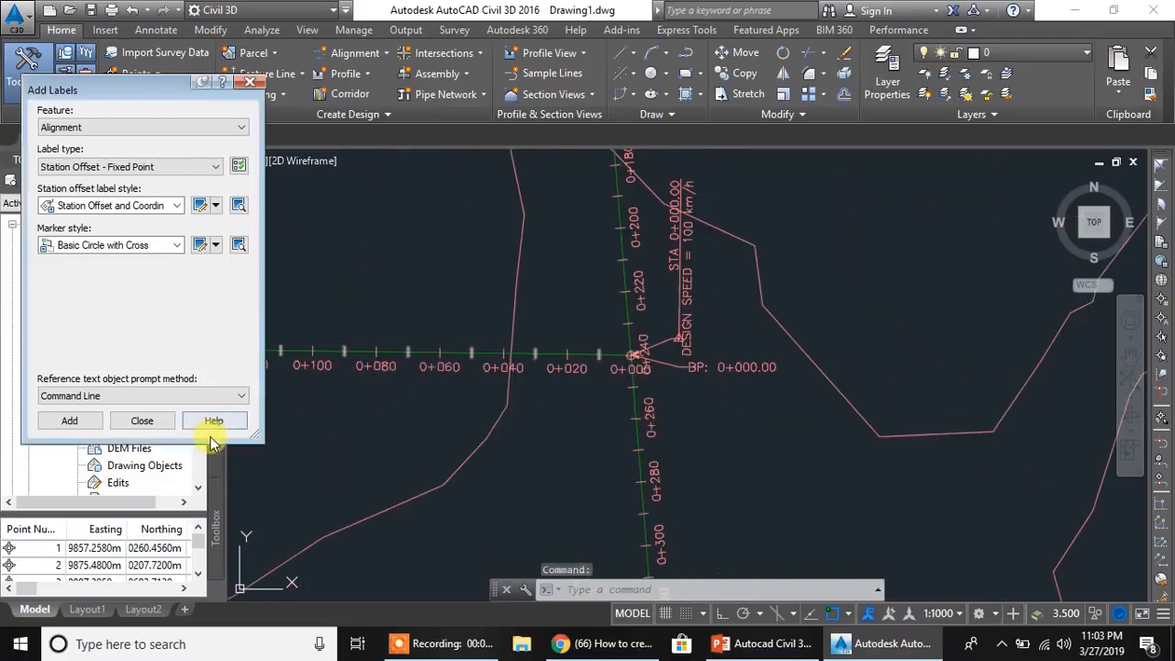
left_click(144, 423)
- Sample a surface profile from EG Surface along the full length of the Road 1 alignment
scroll(700, 304, "down", 6)
mouse_move(720, 315)
middle_mouse_down()
mouse_move(652, 319)
mouse_move(605, 355)
middle_mouse_up()
scroll(650, 331, "down", 2)
middle_click_drag(722, 337, 670, 380)
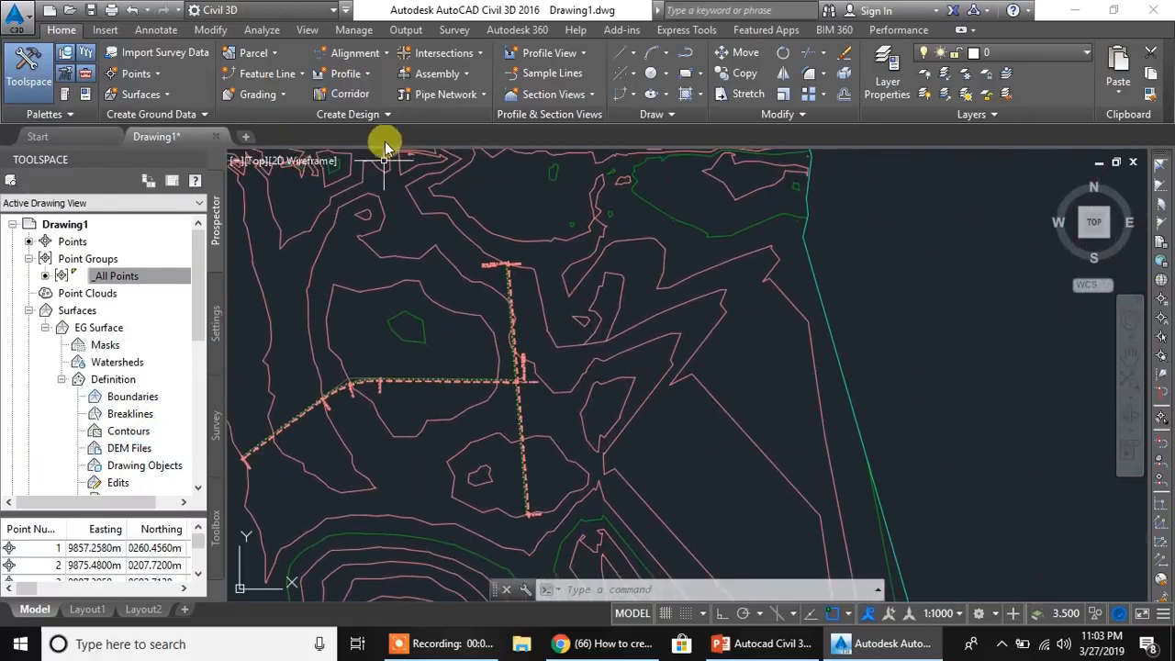
left_click(361, 77)
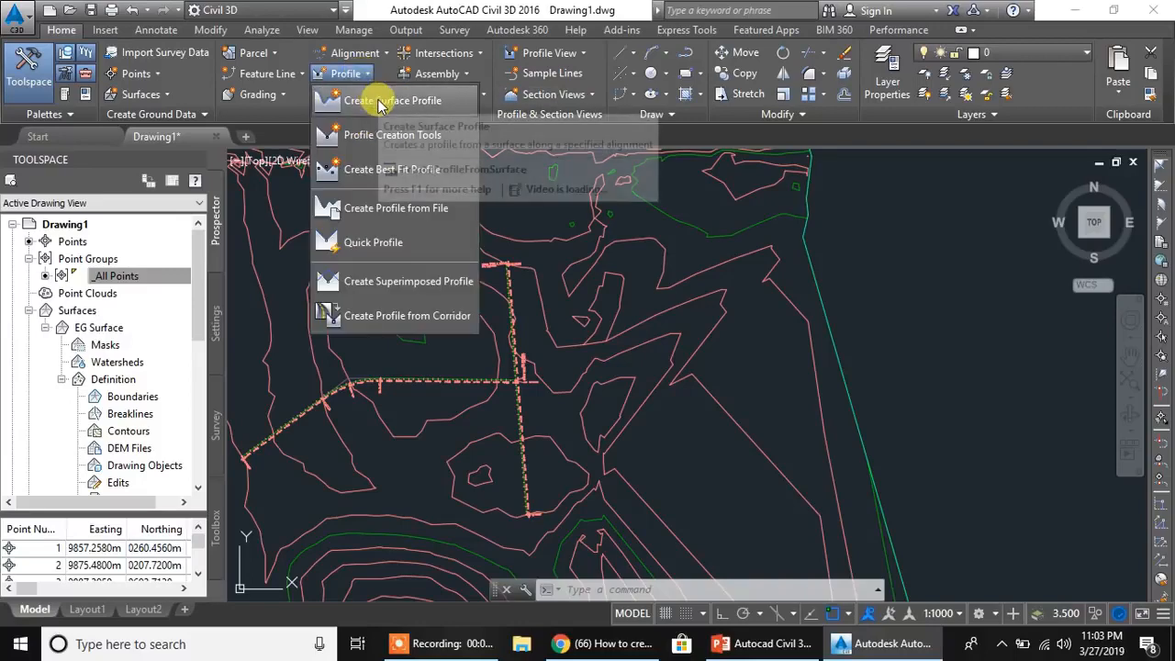
left_click(677, 226)
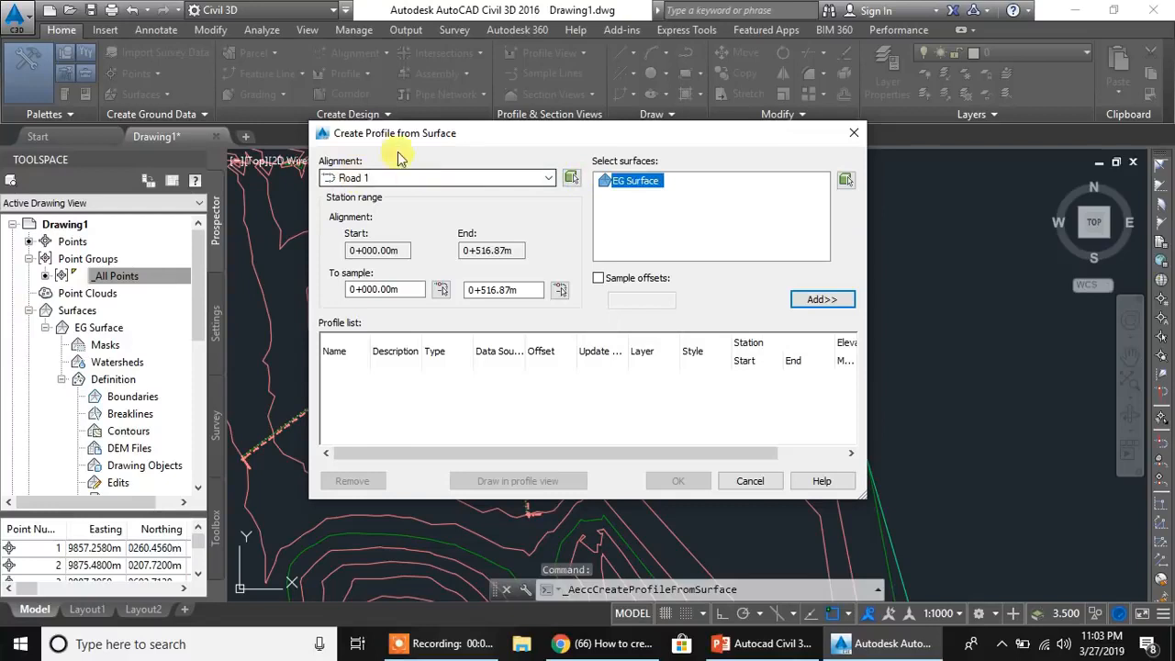
left_click(822, 301)
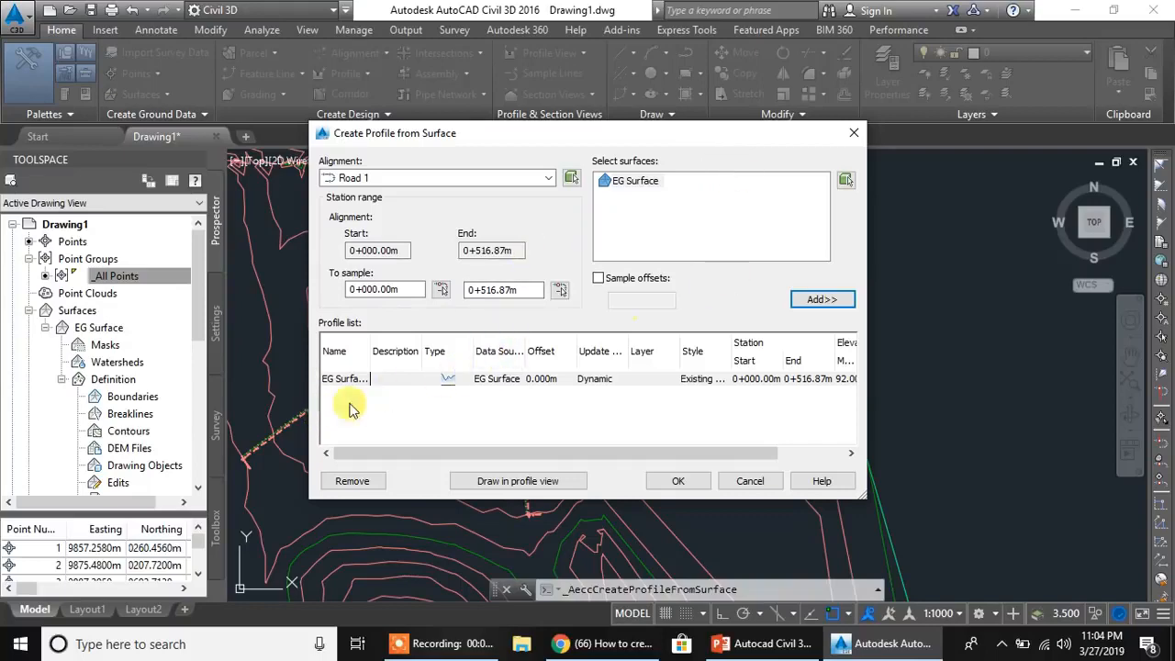
- Draw the Road 1 profile view with the EG-FG Elevations and Stations band set in clear space east of the surface
left_click(496, 480)
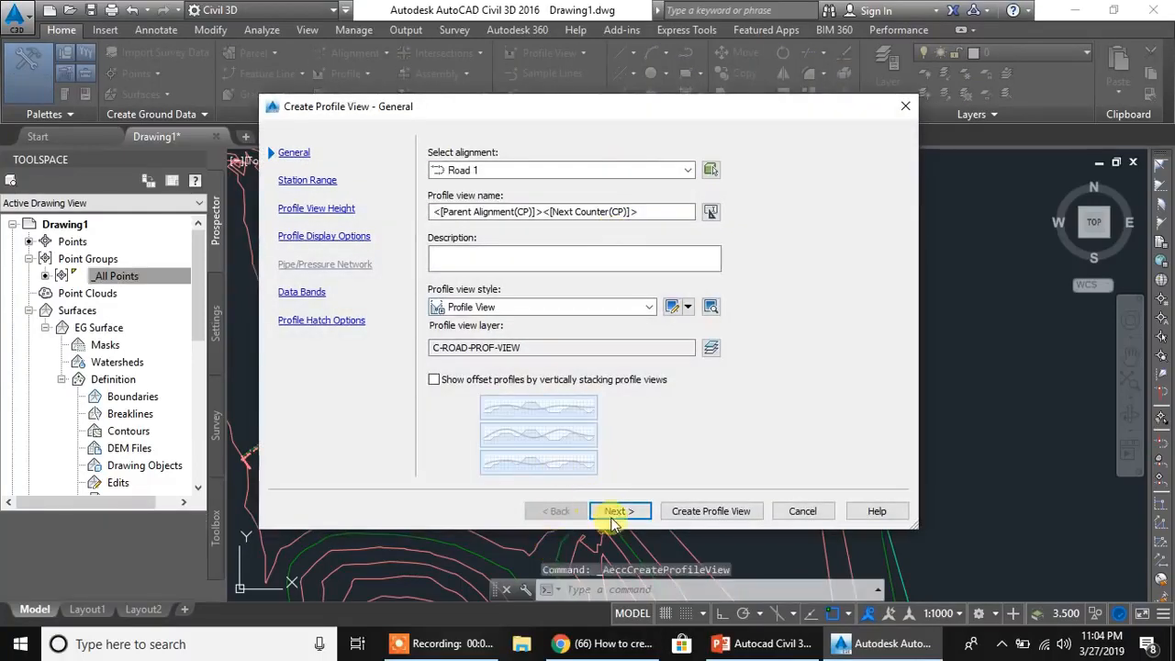
left_click(618, 512)
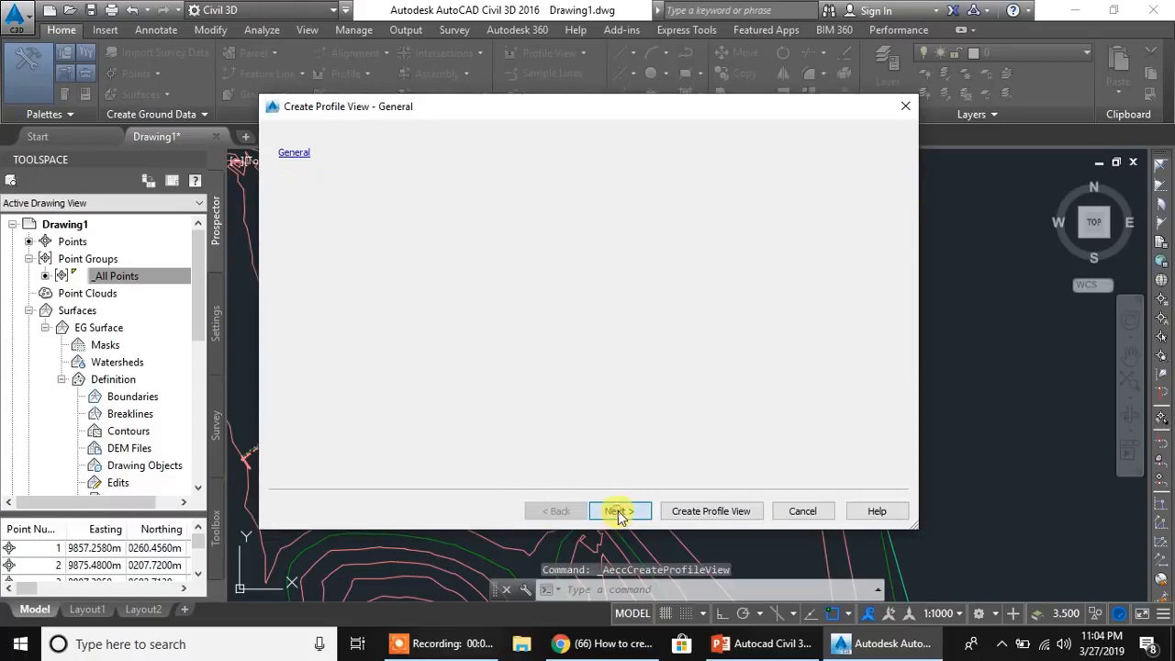
left_click(621, 512)
left_click(624, 512)
left_click(626, 512)
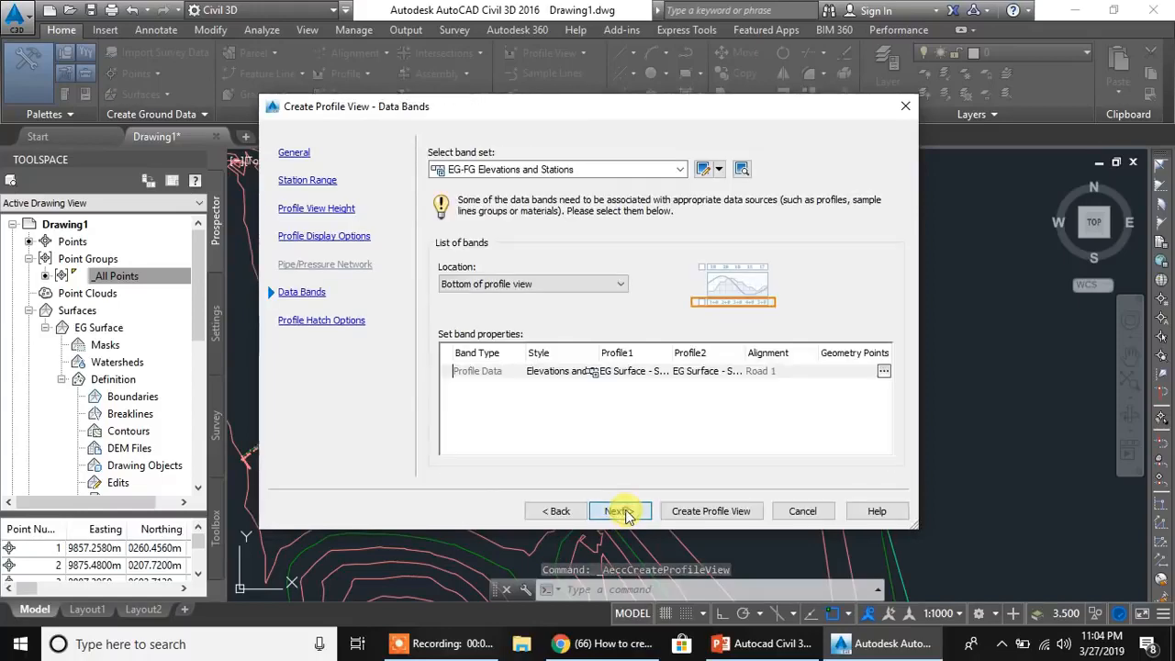
left_click(626, 512)
left_click(709, 514)
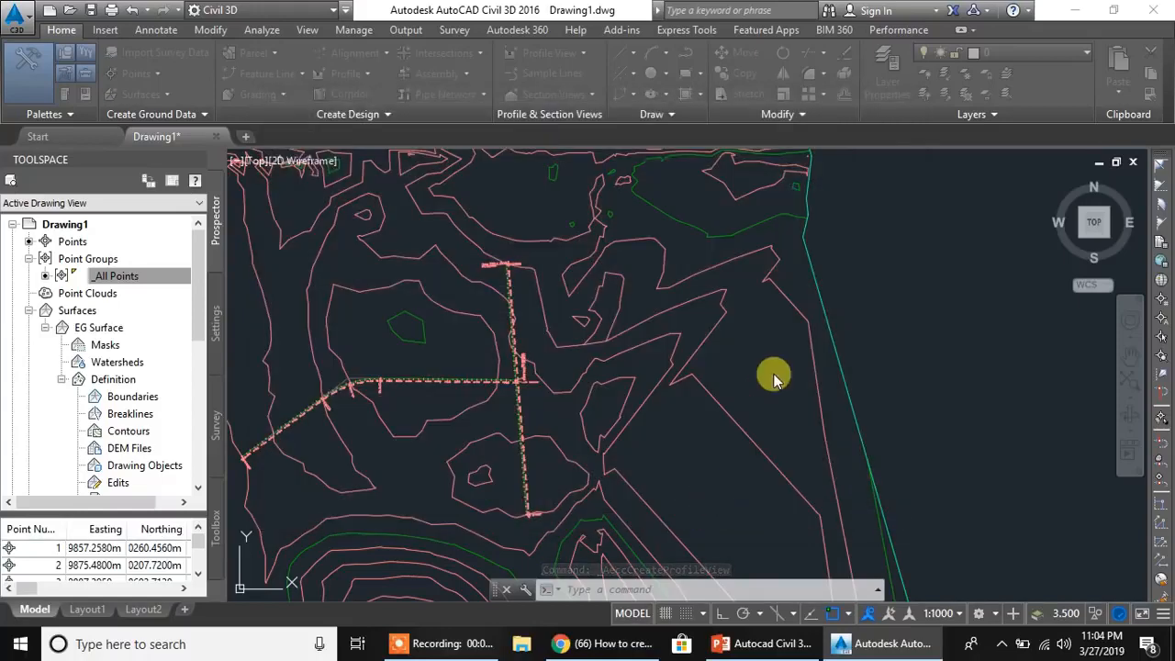
scroll(838, 359, "down", 3)
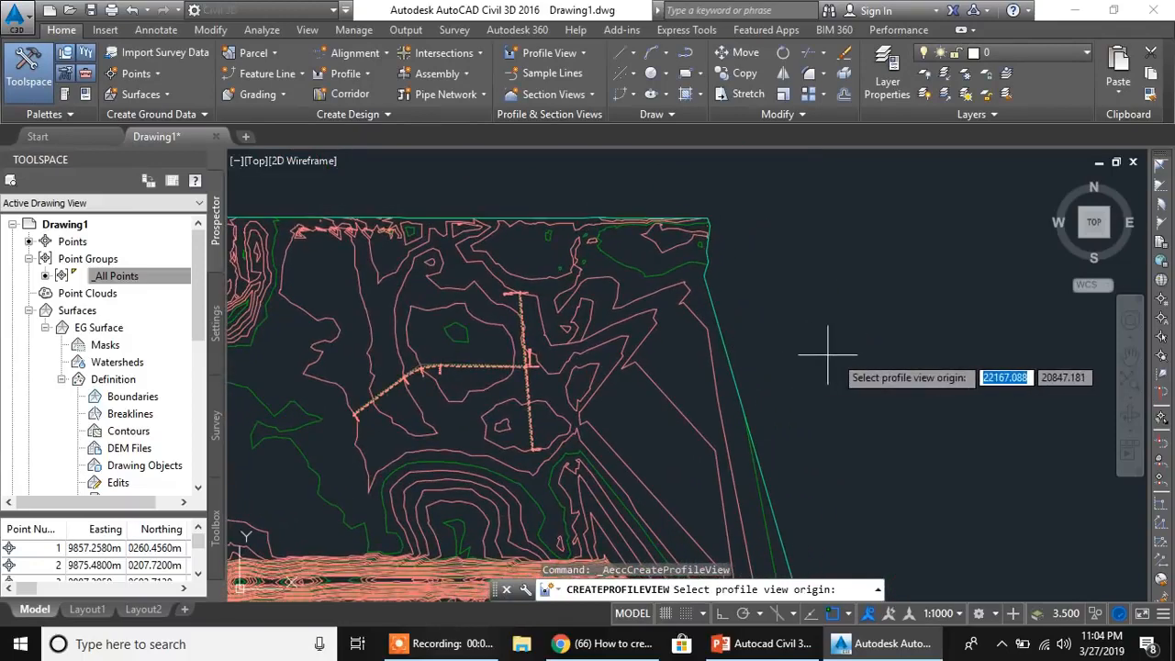
left_click(838, 355)
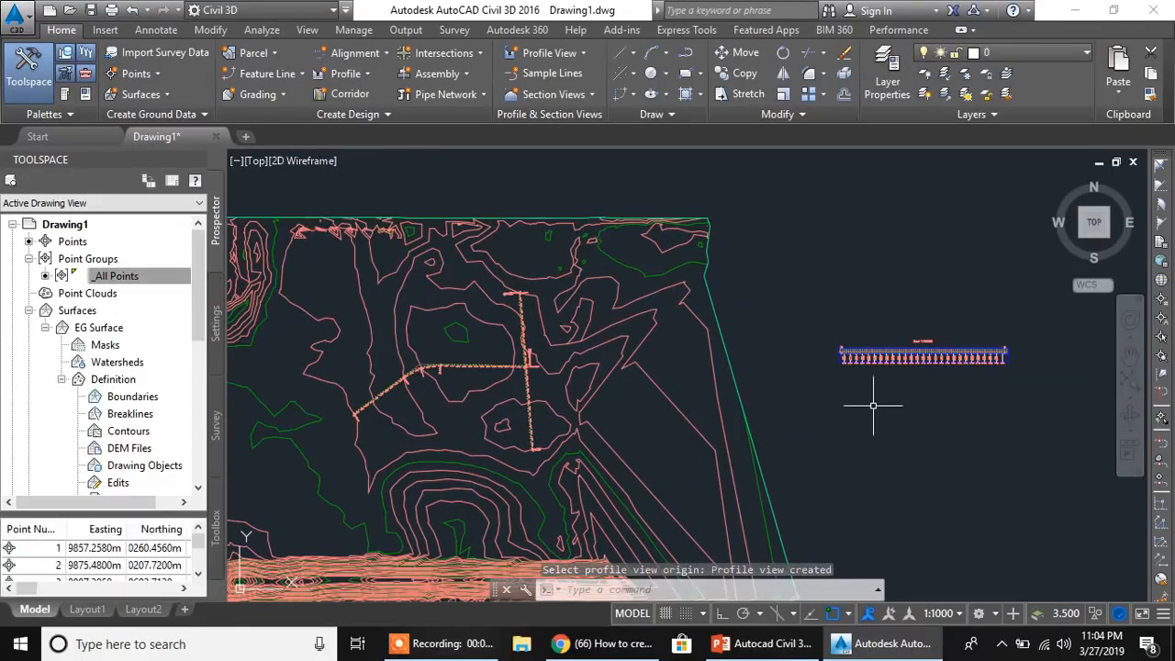
- Sample a surface profile from EG Surface along the full length of the Road 2 alignment
scroll(863, 367, "up", 4)
scroll(840, 379, "down", 4)
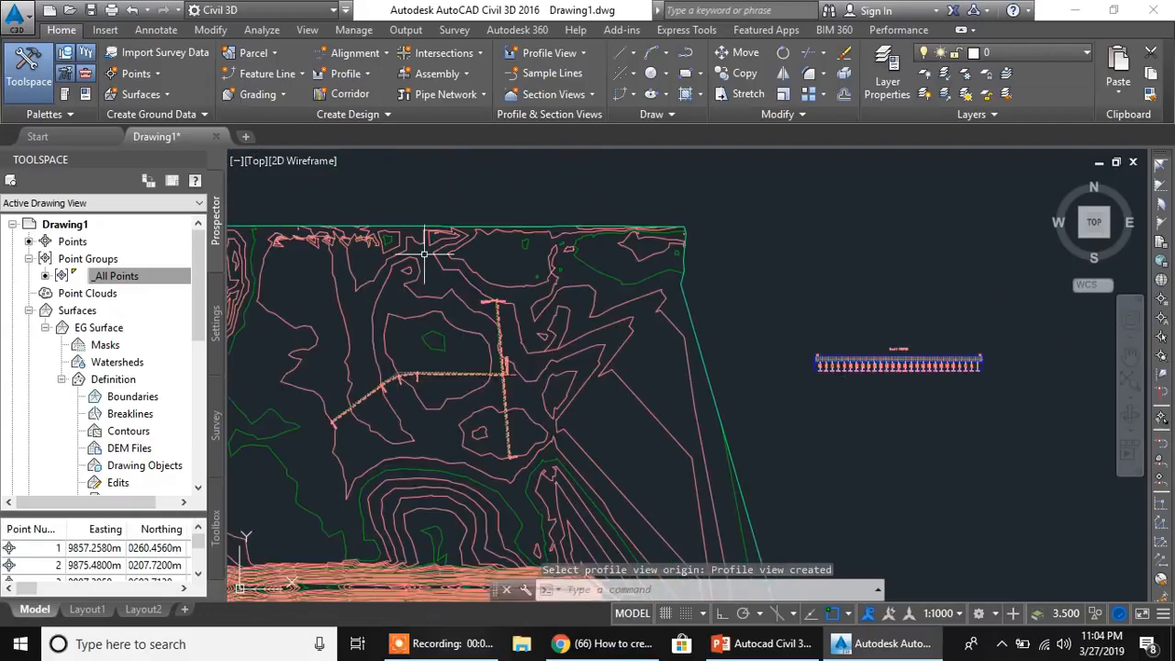
left_click(358, 77)
left_click(374, 101)
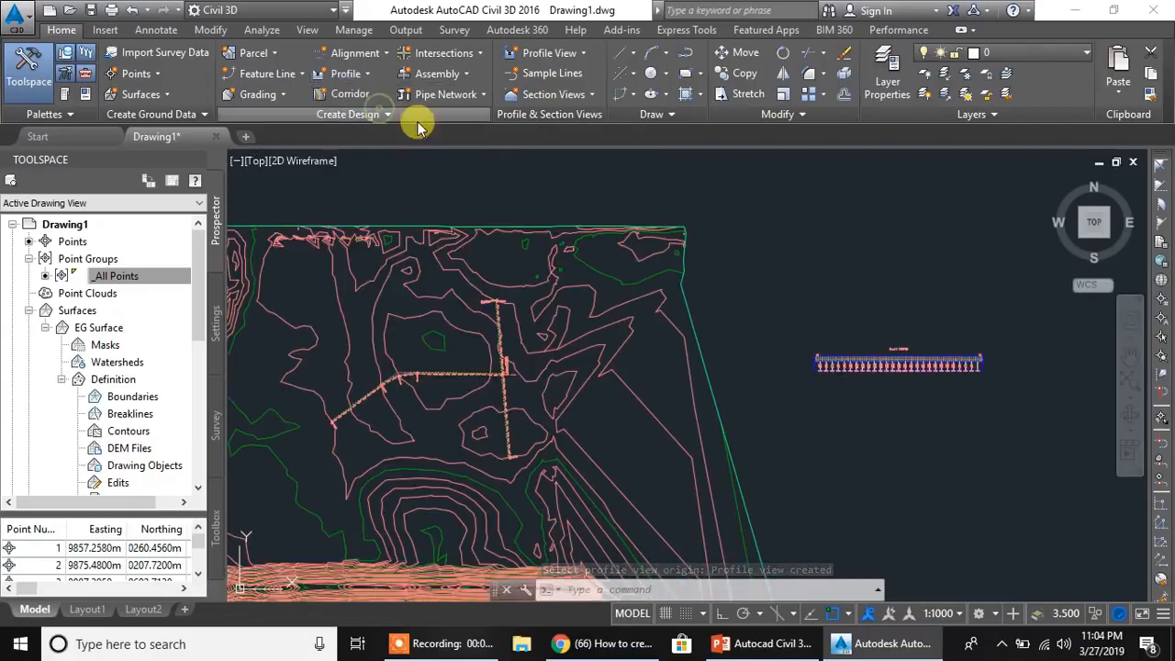
left_click(436, 178)
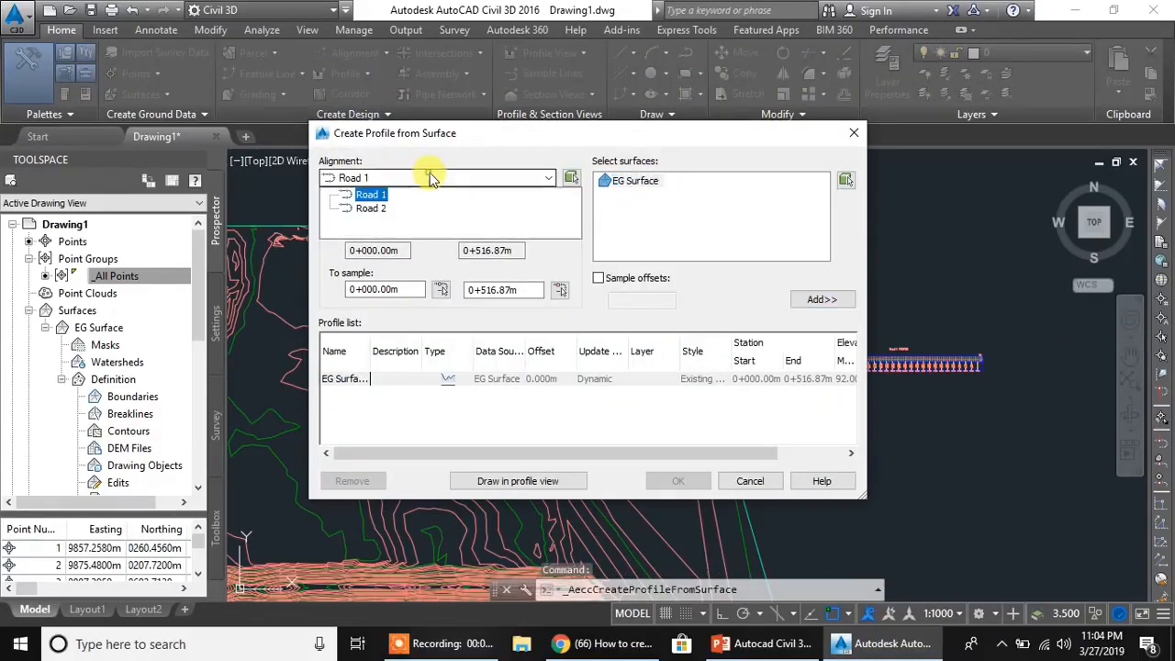
left_click(354, 209)
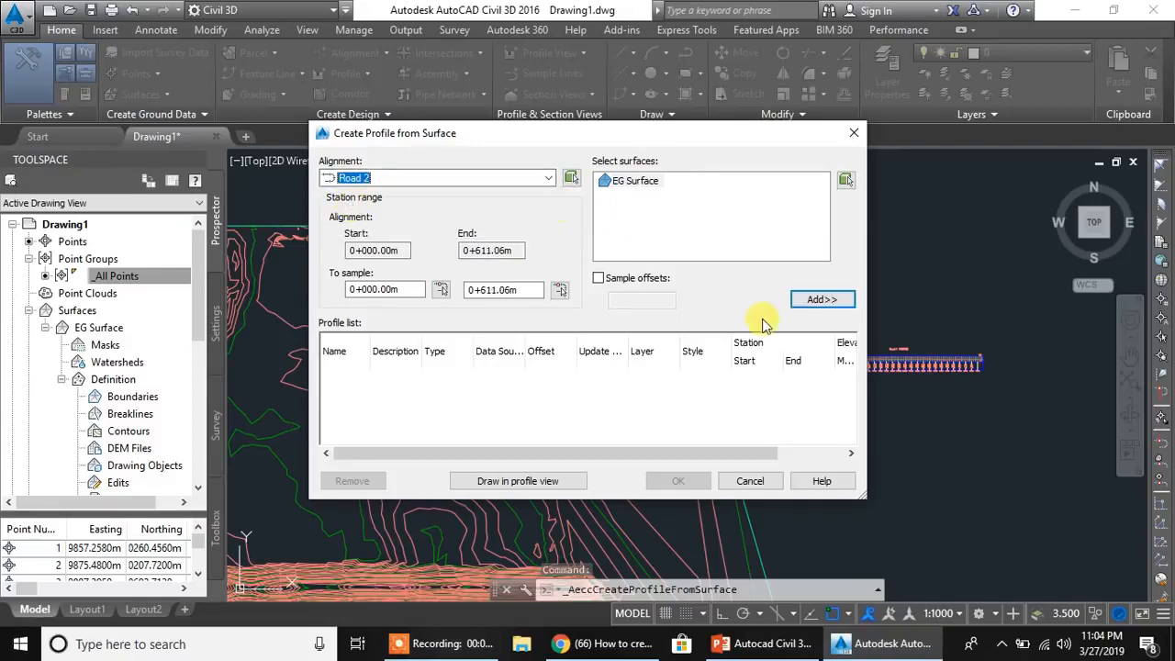
left_click(822, 303)
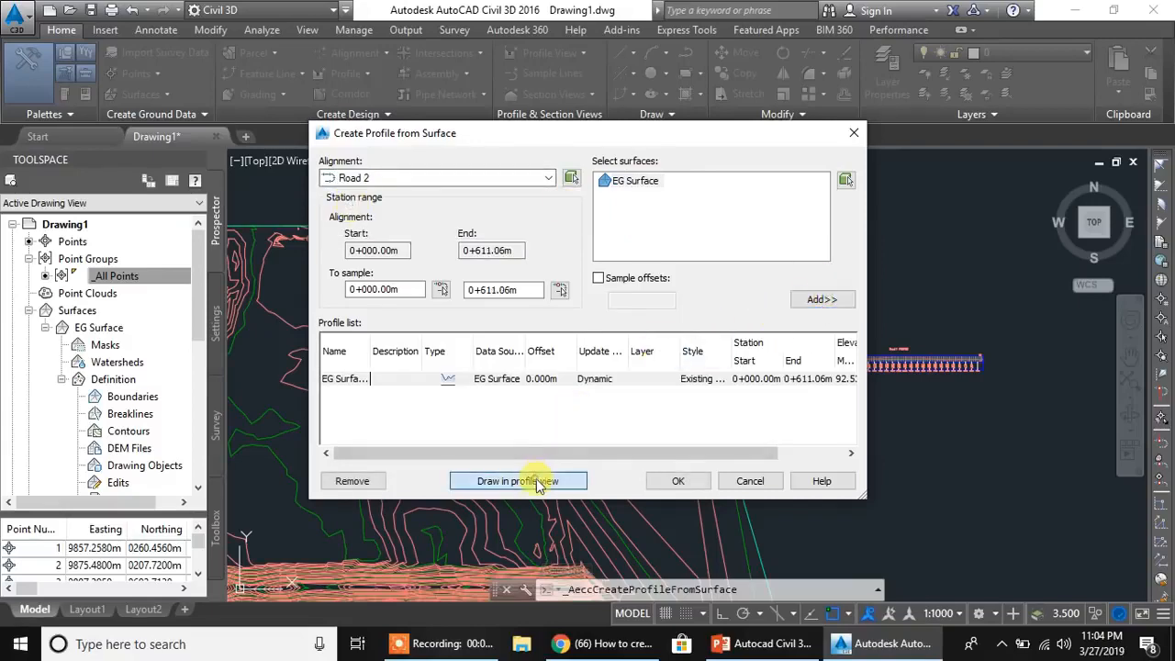
- Draw the Road 2 profile view in Profile View style directly below the Road 1 profile view, aligned with its start
left_click(532, 481)
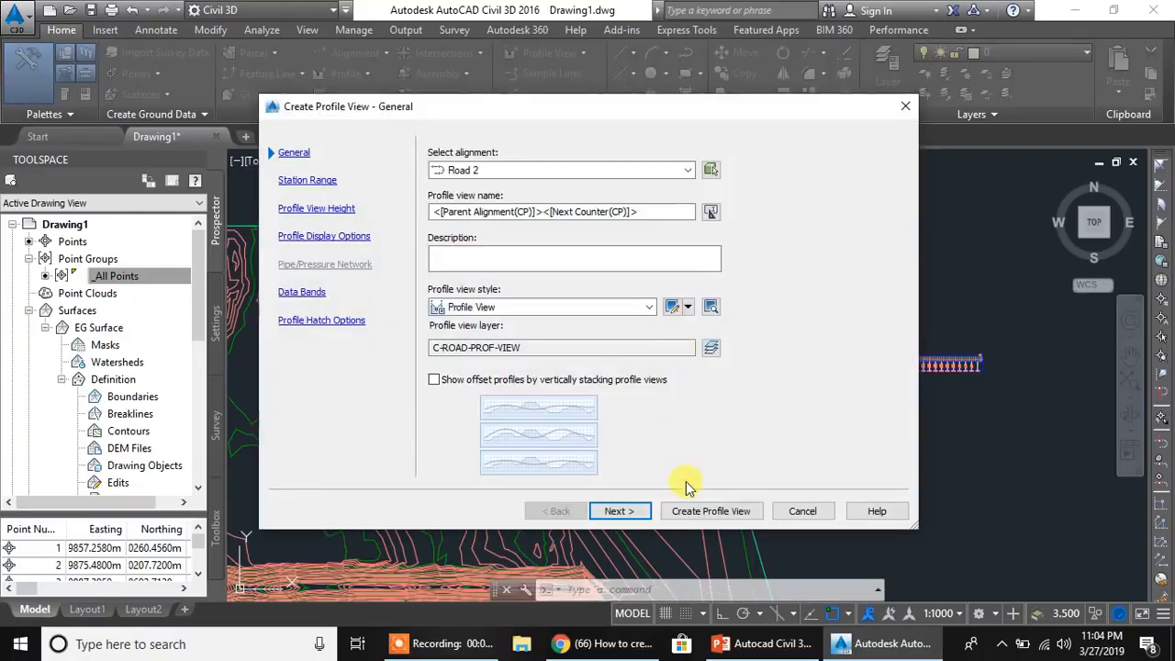
left_click(622, 512)
left_click(622, 514)
left_click(624, 511)
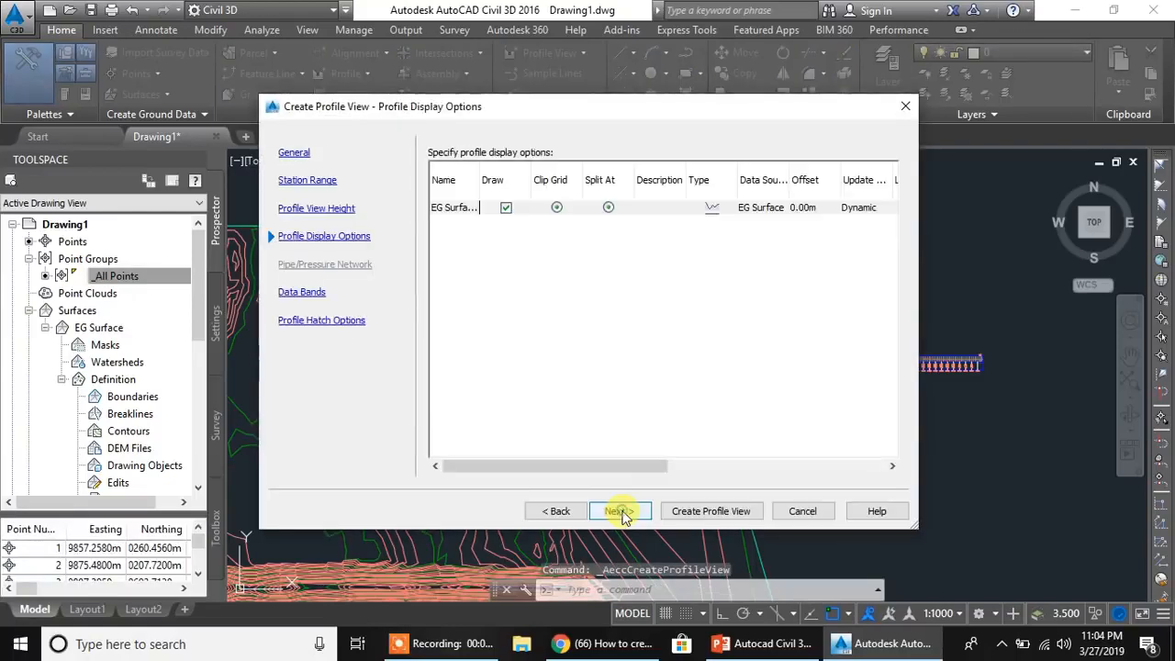
left_click(625, 512)
left_click(624, 511)
left_click(703, 511)
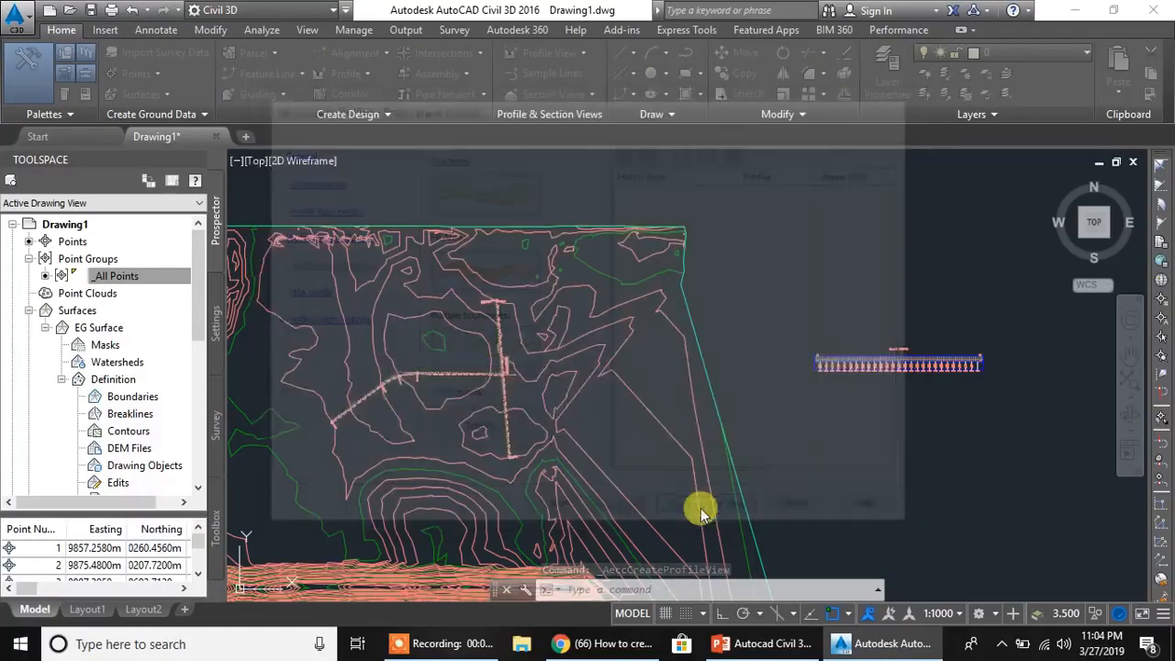
scroll(821, 446, "up", 2)
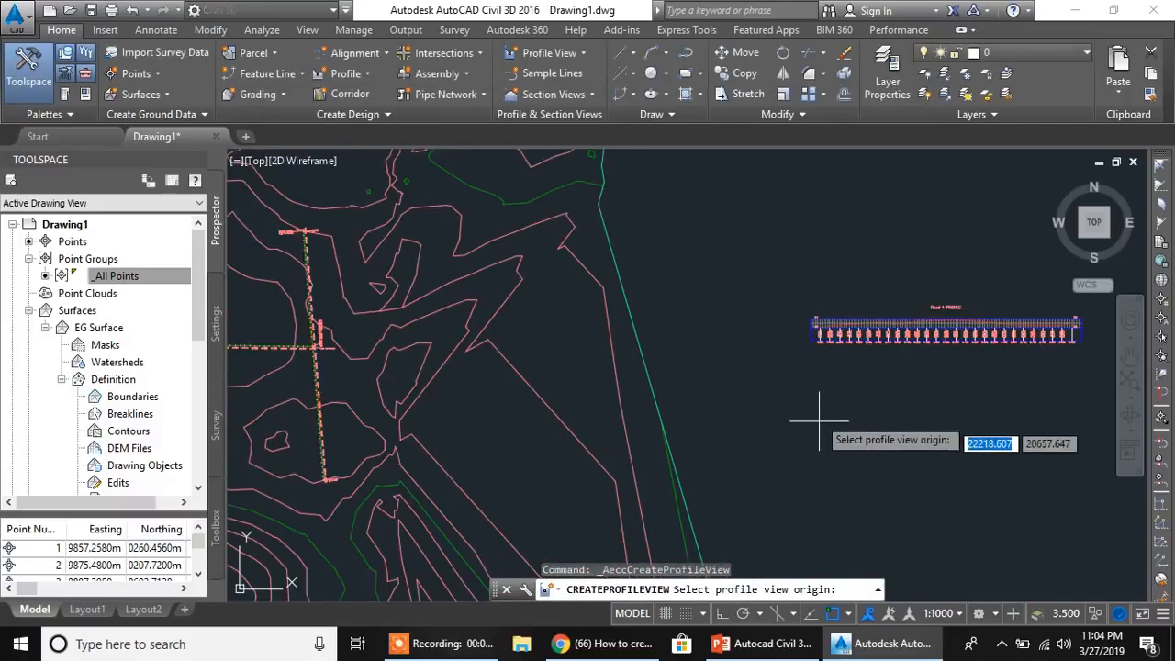
left_click(810, 405)
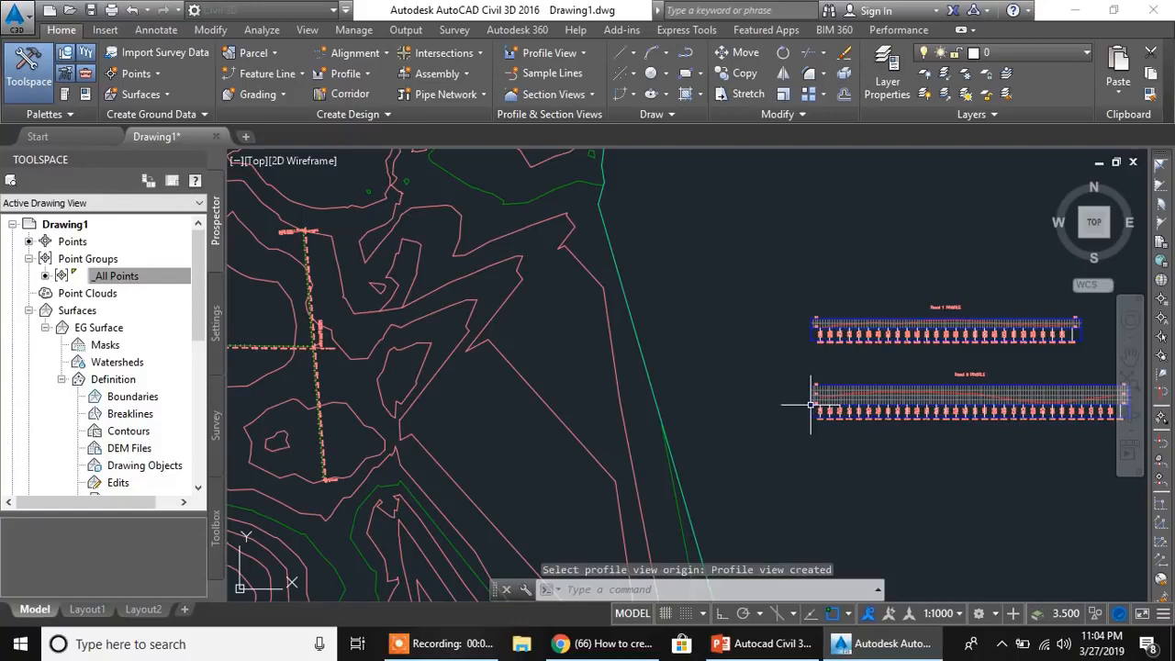
- Examine the Road 1 and Road 2 profile views, especially the Road 1 ground elevations around station 0+240
mouse_move(892, 433)
middle_mouse_down()
mouse_move(747, 407)
mouse_move(702, 416)
middle_mouse_up()
scroll(713, 357, "up", 4)
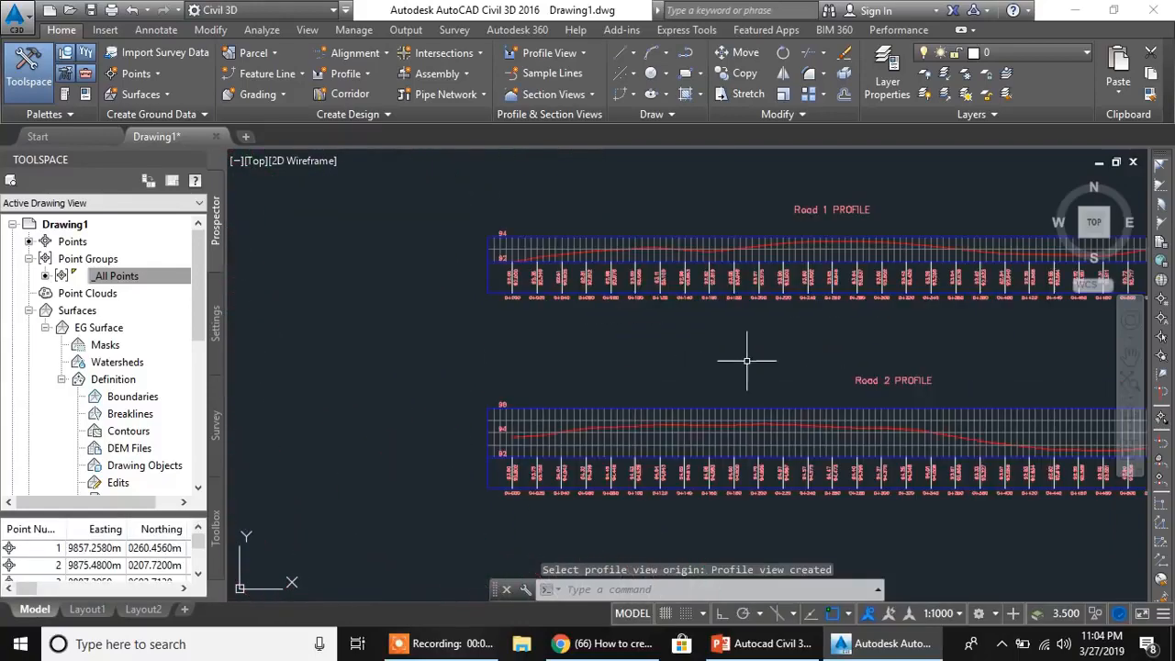
left_click_drag(784, 351, 782, 417)
scroll(816, 297, "up", 2)
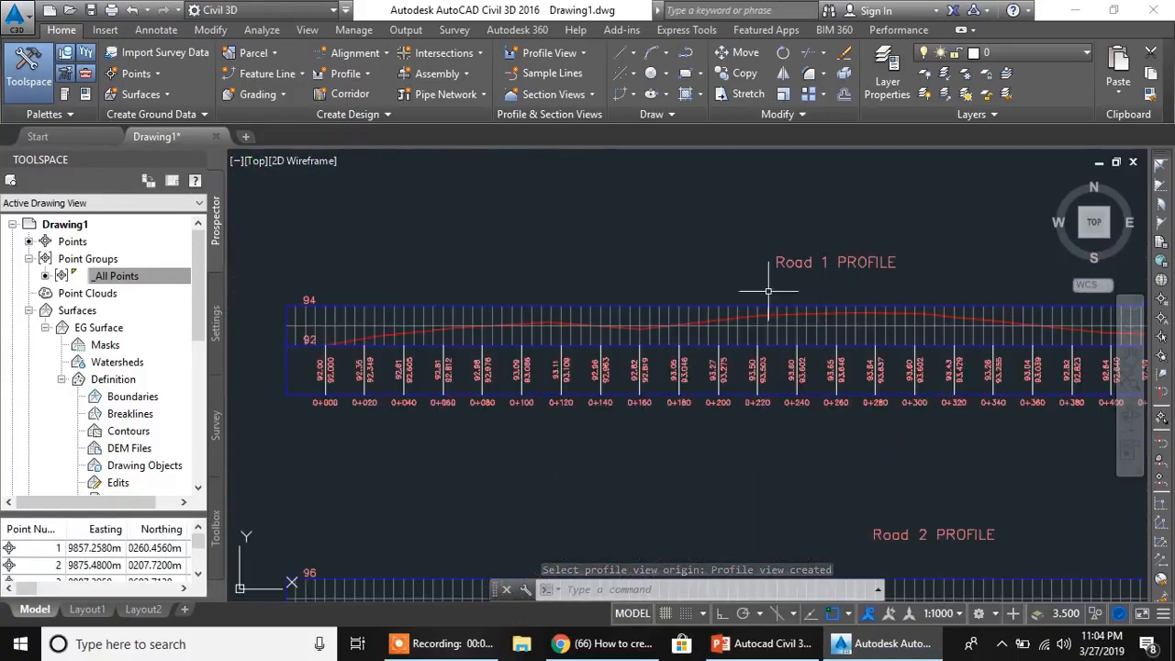
middle_click_drag(787, 472, 766, 278)
mouse_move(746, 371)
middle_mouse_down()
mouse_move(769, 498)
mouse_move(762, 490)
middle_mouse_up()
middle_click_drag(693, 384, 623, 439)
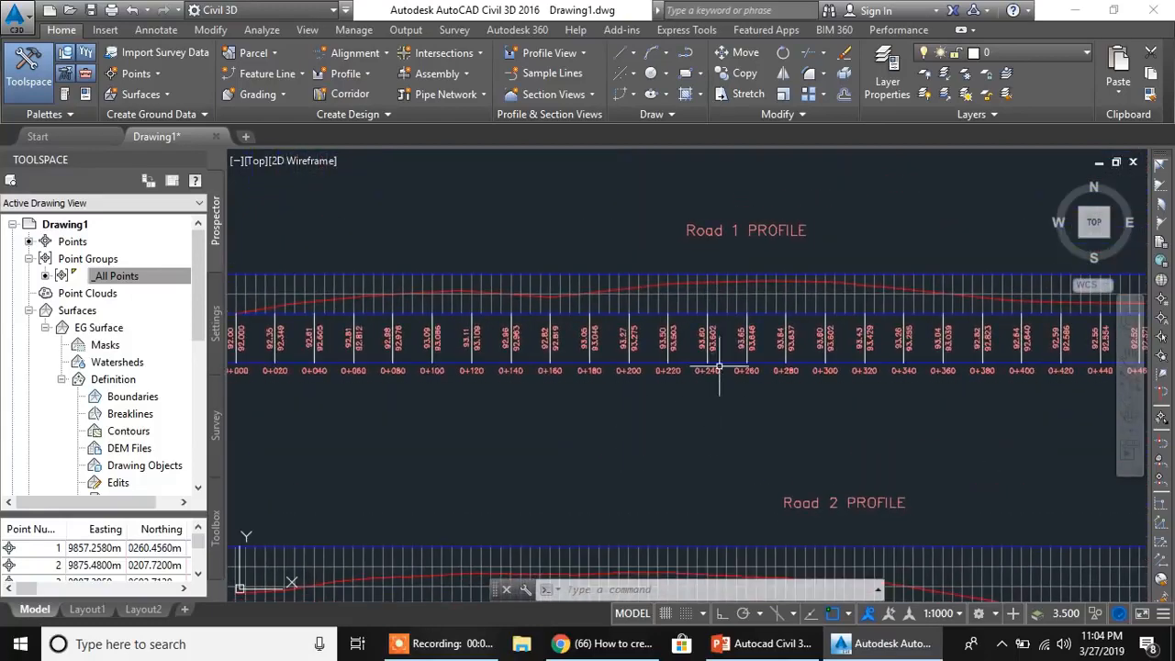
middle_click_drag(719, 368, 648, 399)
scroll(572, 354, "up", 2)
middle_click_drag(572, 355, 735, 380)
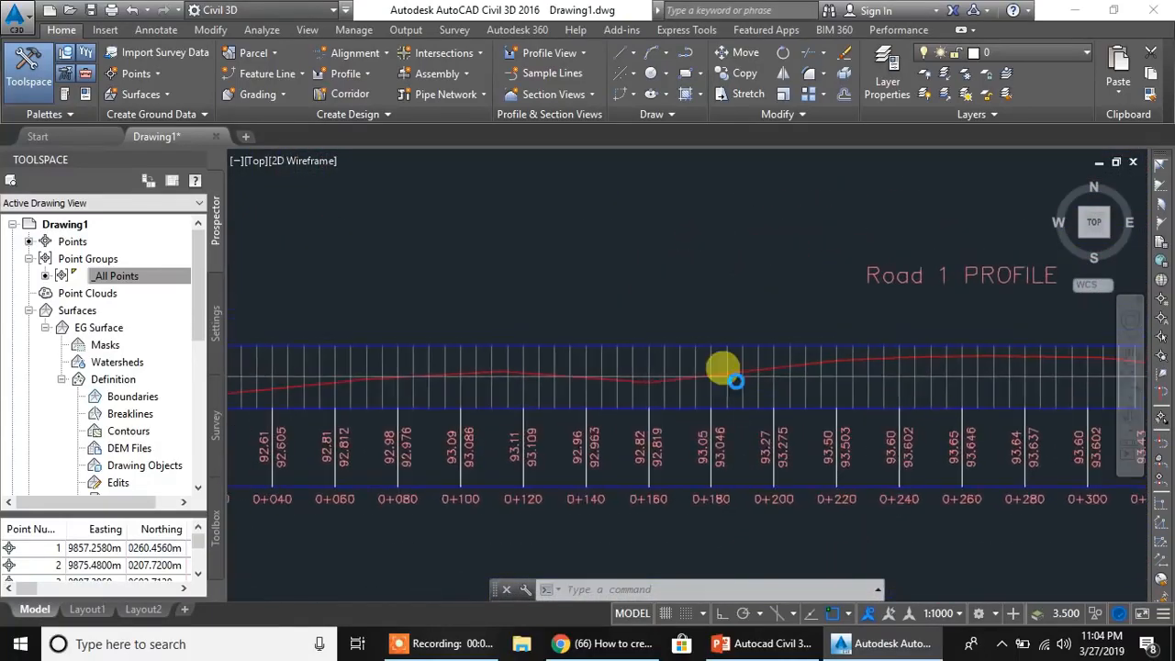
scroll(735, 380, "up", 2)
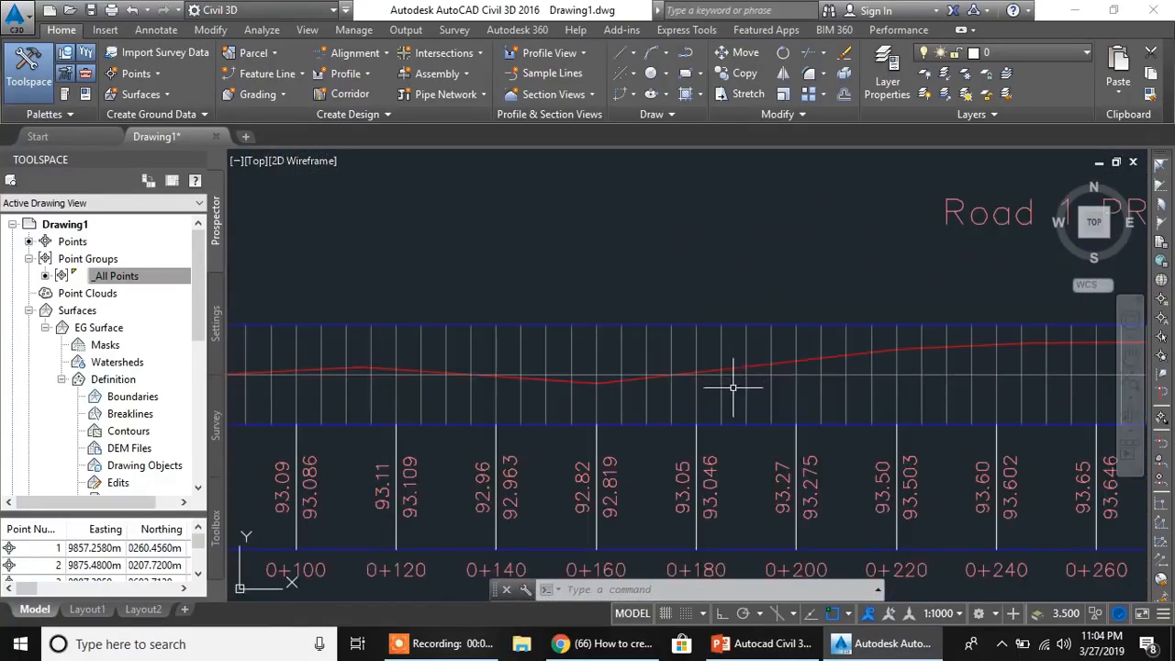
left_click(743, 332)
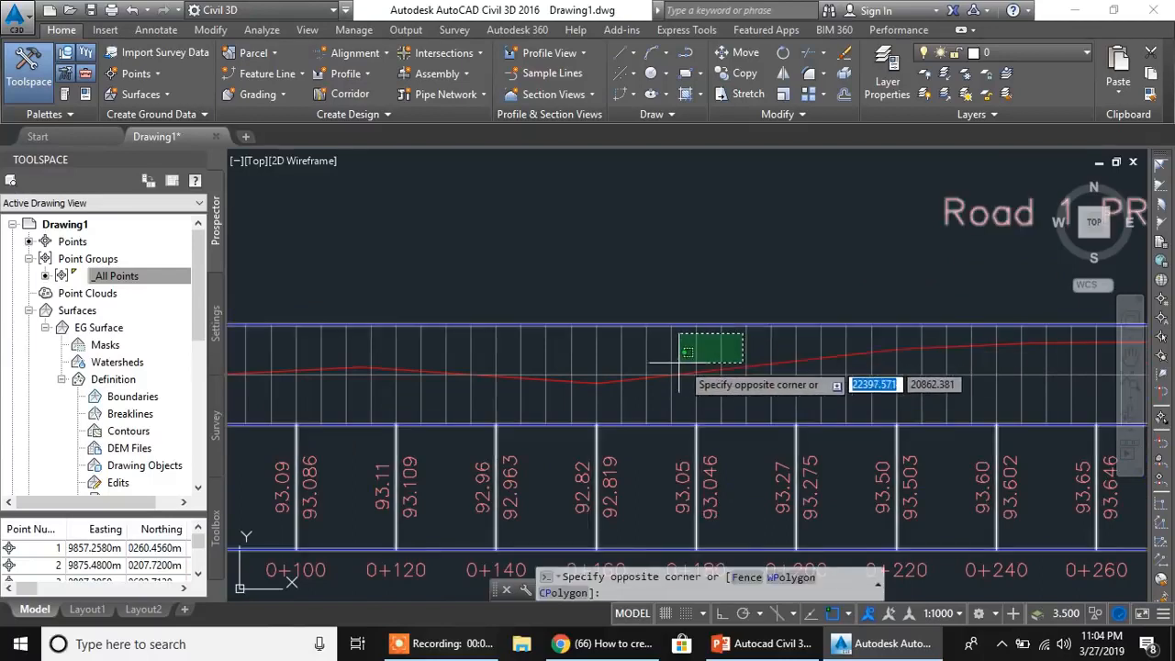
key("Escape")
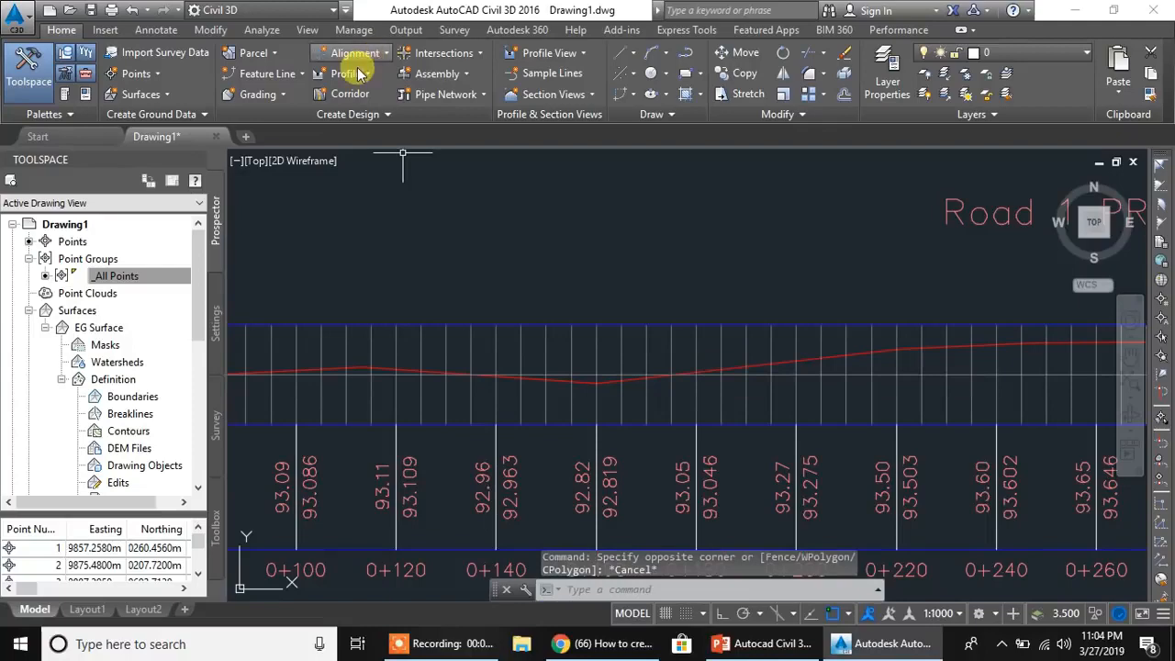
- Create a layout profile named Design Profile 1 on the Road 1 profile view, with the Design Profile style and Complete Label Set
left_click(357, 78)
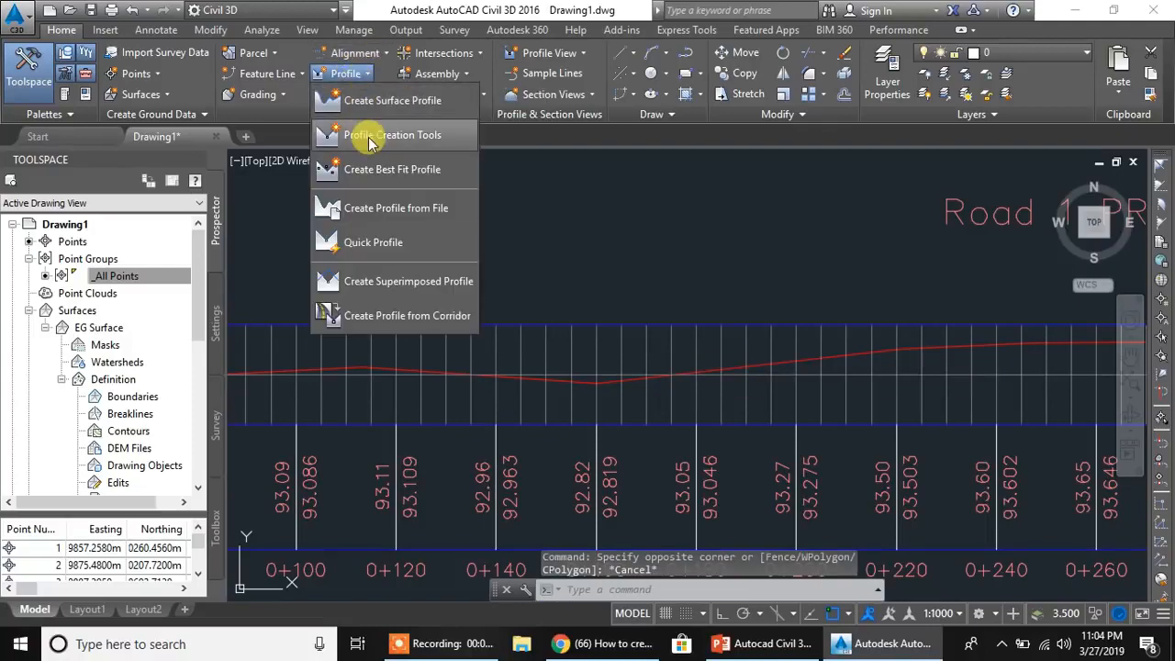
left_click(368, 133)
middle_click_drag(441, 330, 887, 337)
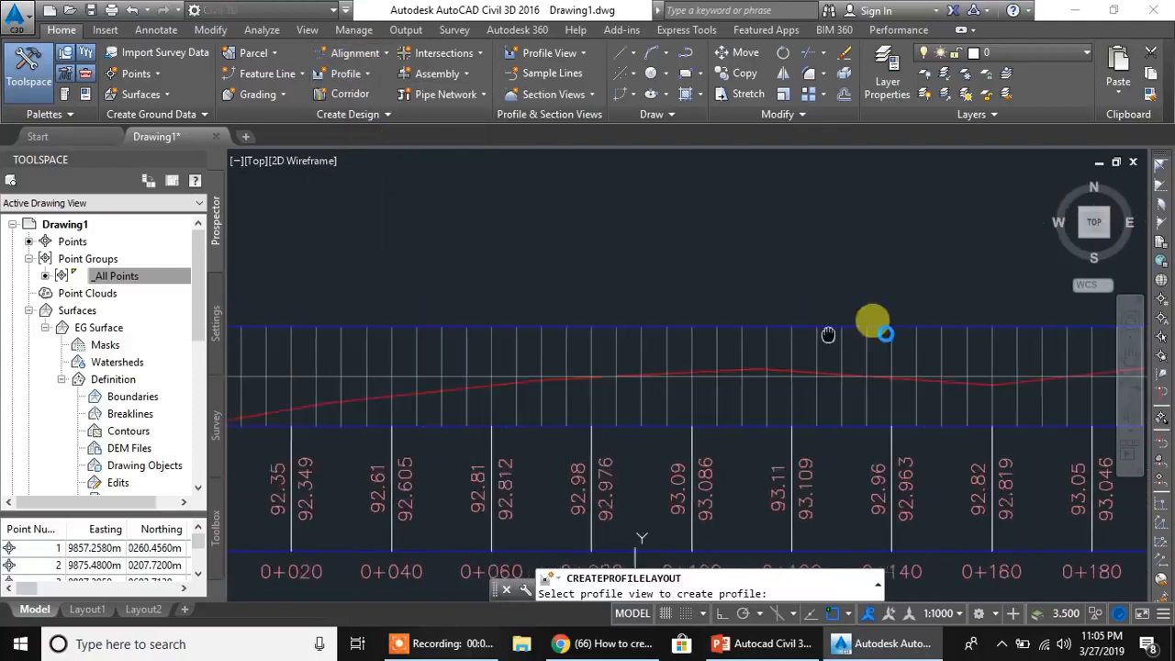
scroll(887, 336, "down", 2)
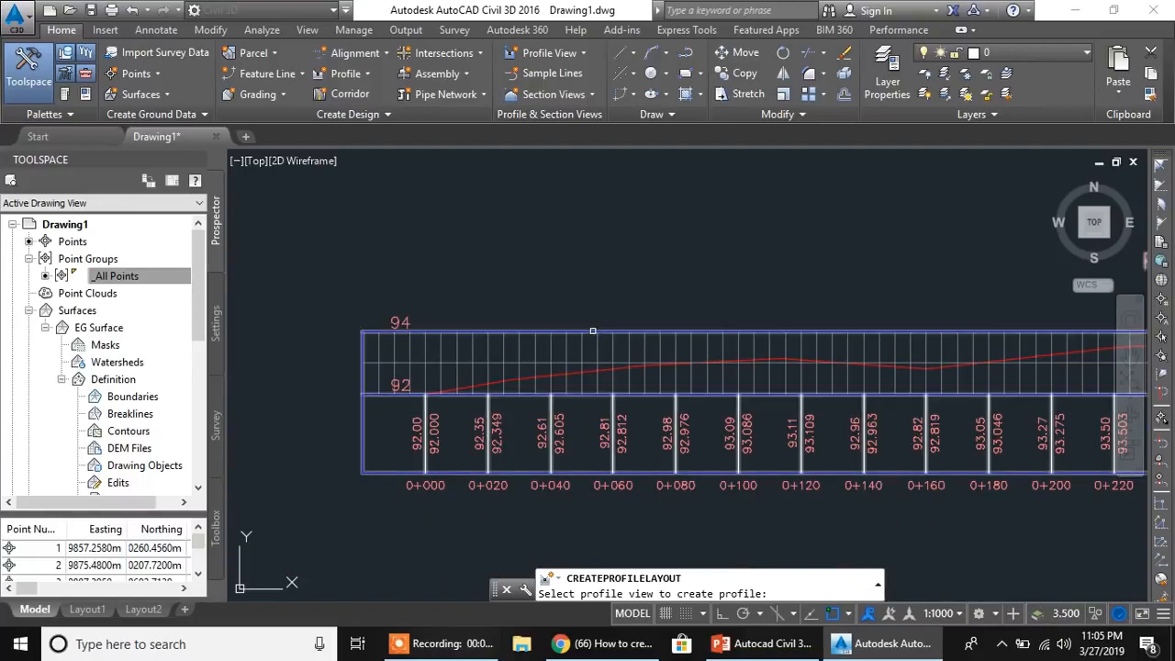
left_click(593, 331)
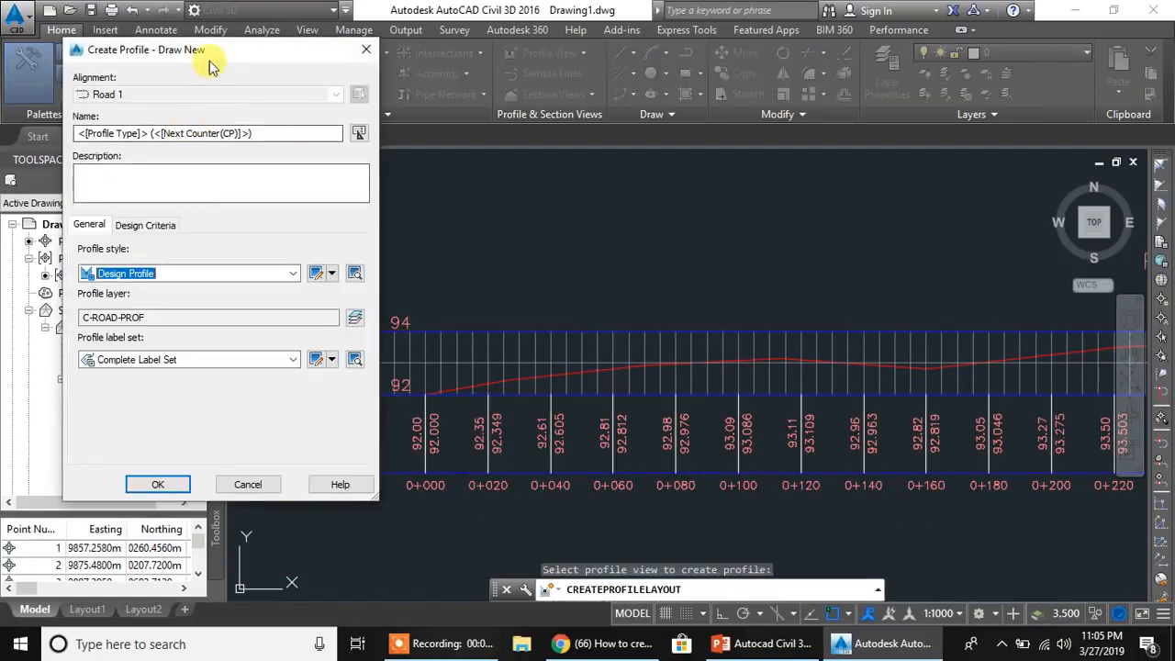
left_click_drag(279, 133, 5, 86)
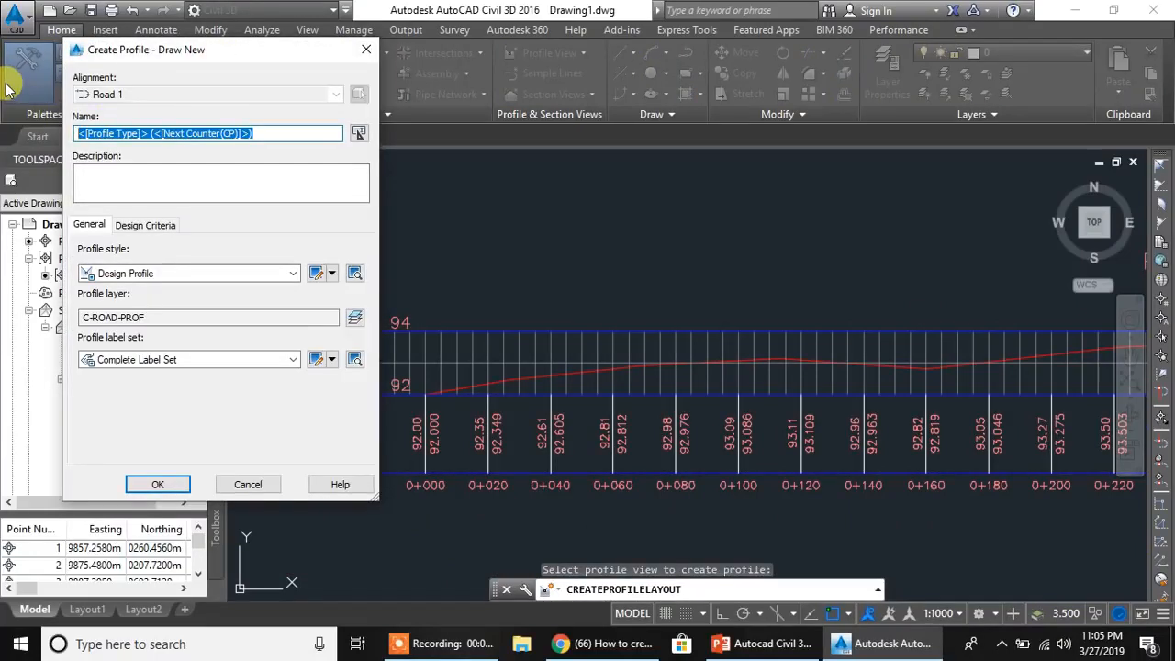
type("Design Profile 1")
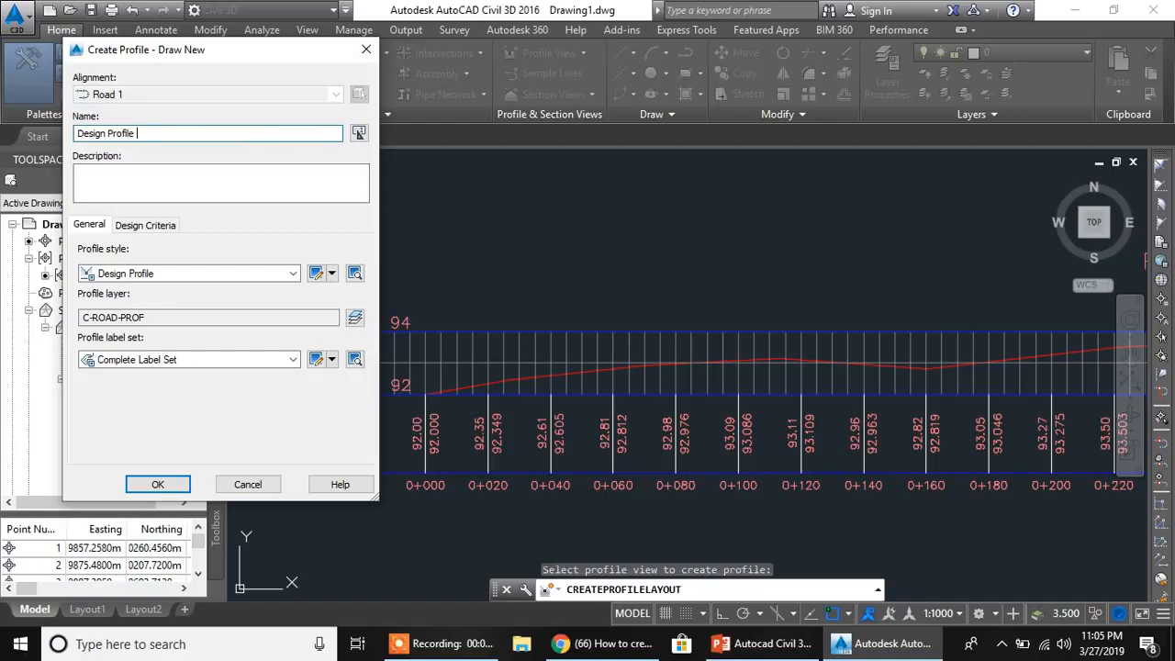
left_click(154, 486)
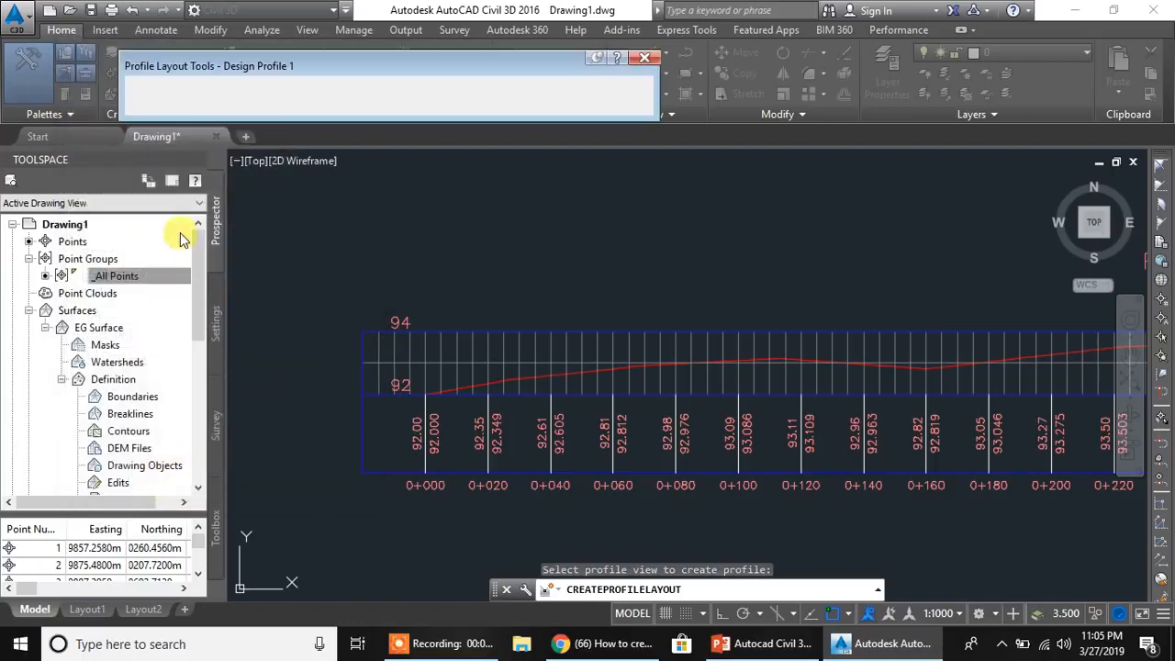
- Using Draw Tangents With Curves, start Design Profile 1 at the ground line's 0+000 end and place a PVI on its crest near 0+113
left_click(154, 88)
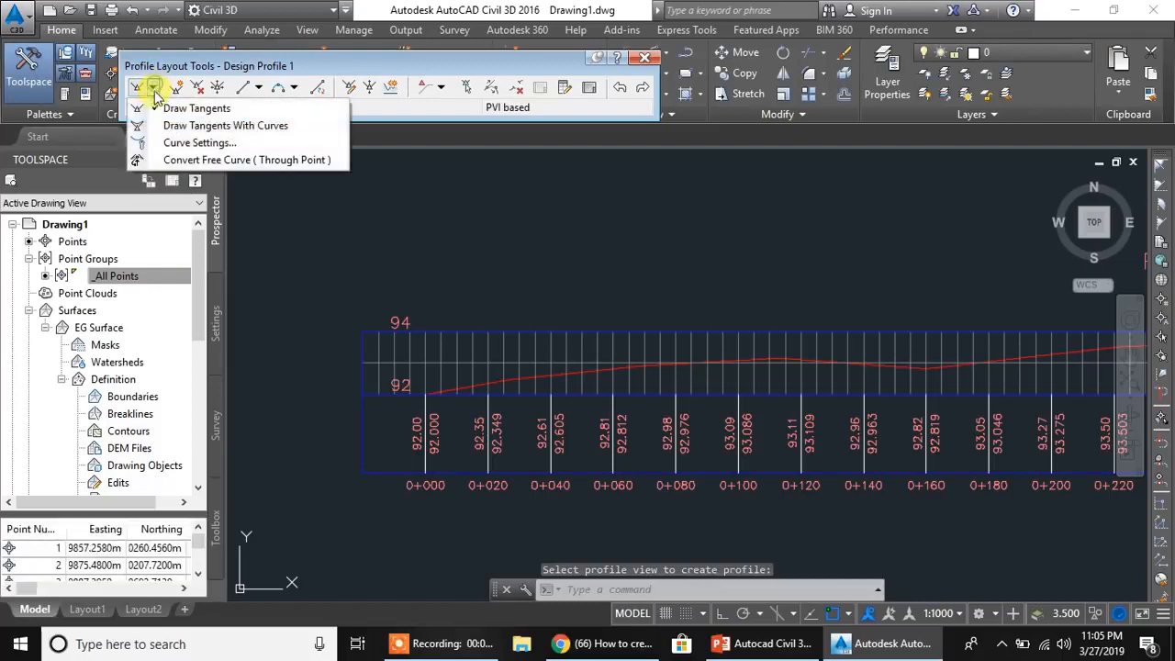
left_click(166, 126)
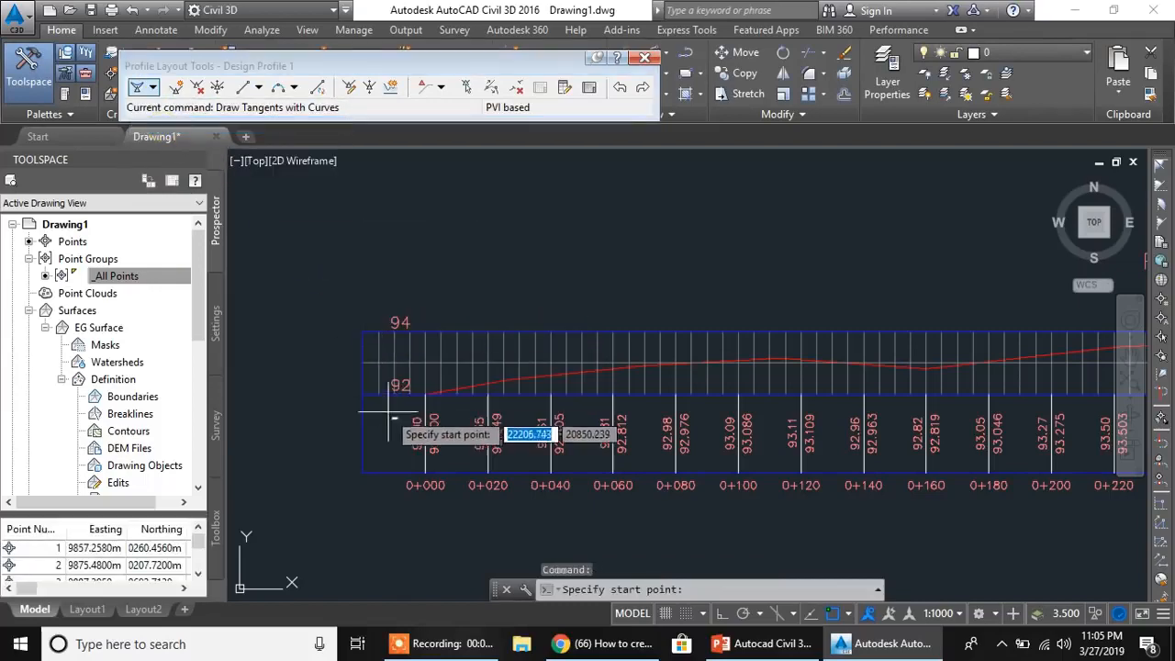
scroll(454, 405, "up", 4)
scroll(457, 405, "up", 5)
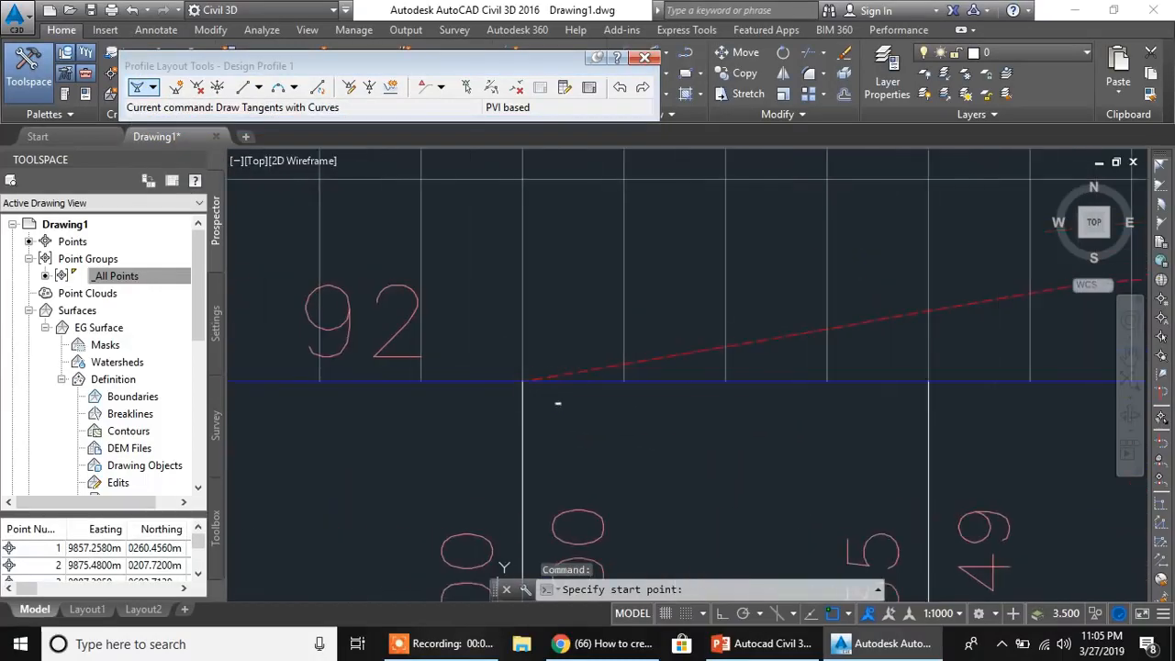
left_click(544, 392)
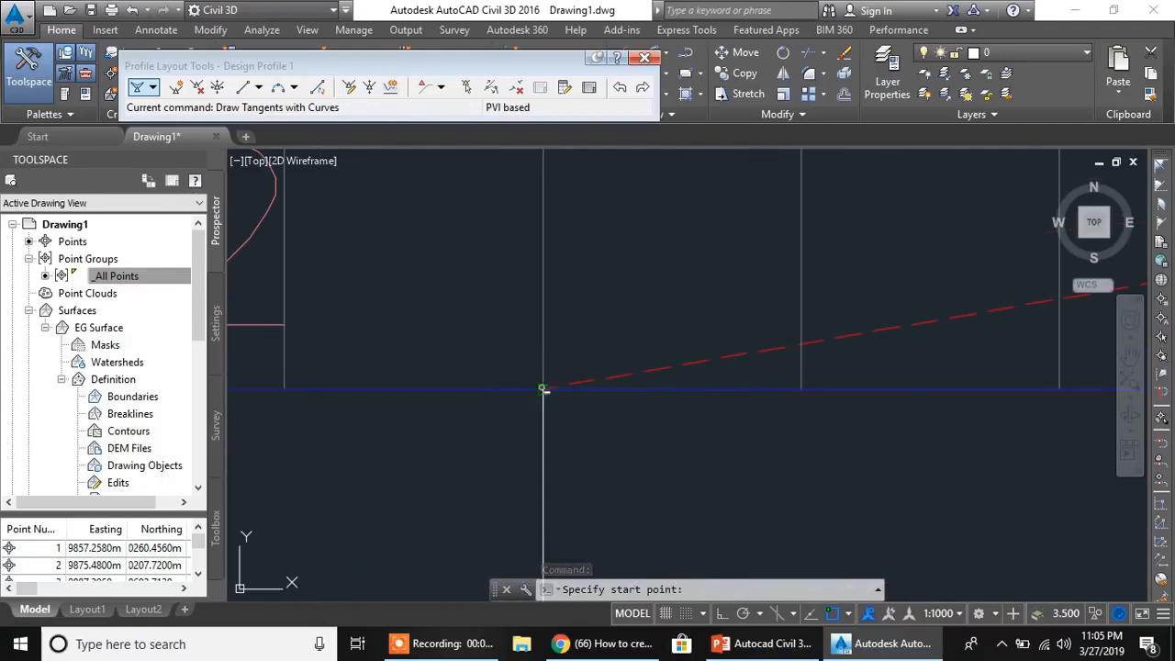
middle_click_drag(761, 337, 406, 338)
scroll(646, 352, "down", 8)
middle_click_drag(868, 338, 419, 389)
scroll(645, 351, "down", 4)
scroll(719, 340, "up", 3)
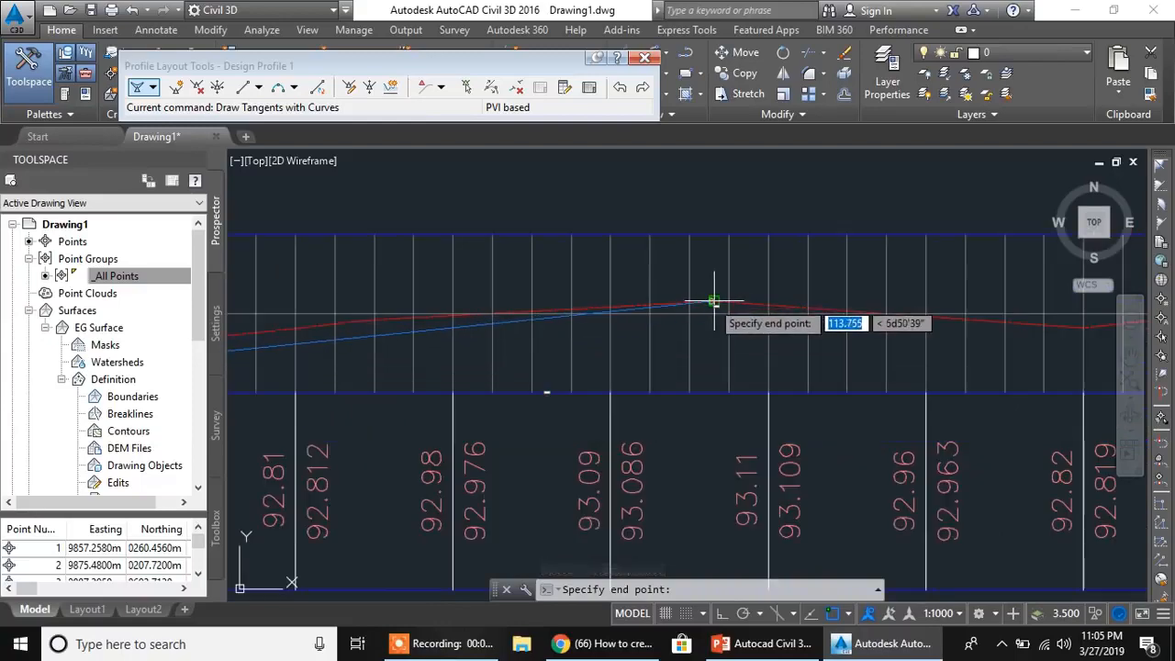
left_click(716, 302)
- Continue Design Profile 1 with PVIs on the ground line at 0+280, elevation 93.64, and 0+400, elevation 92.64
middle_click_drag(1139, 302, 467, 404)
scroll(803, 302, "down", 2)
middle_click_drag(747, 357, 483, 374)
scroll(575, 378, "down", 3)
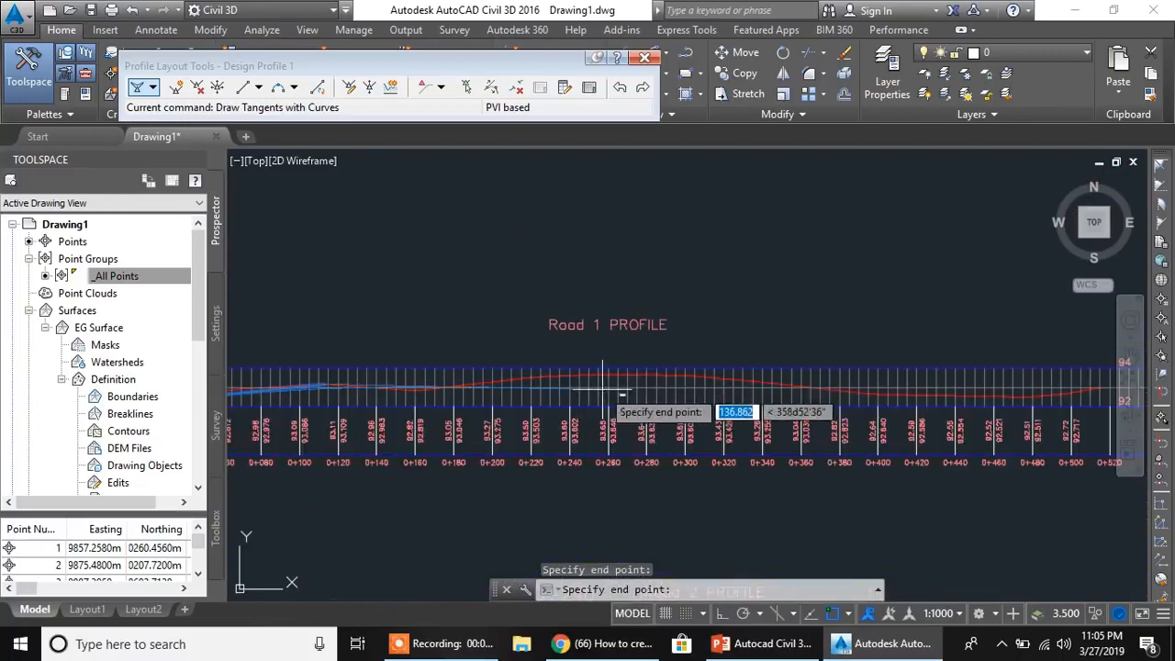
scroll(641, 388, "up", 4)
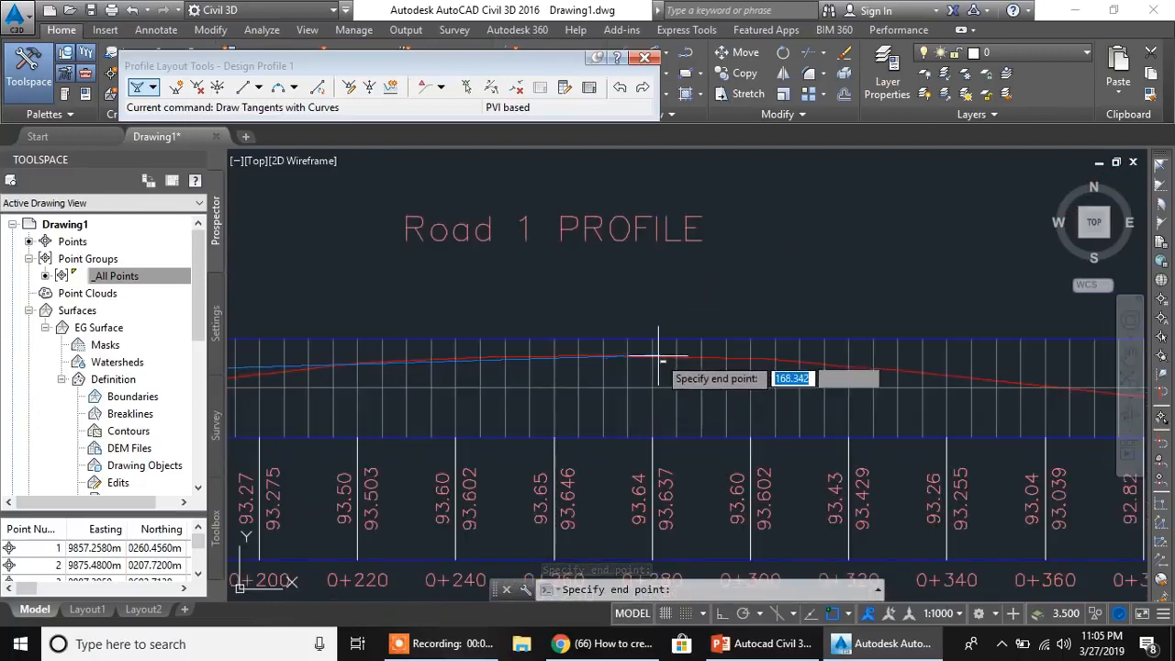
middle_click_drag(881, 367, 675, 338)
scroll(734, 372, "down", 2)
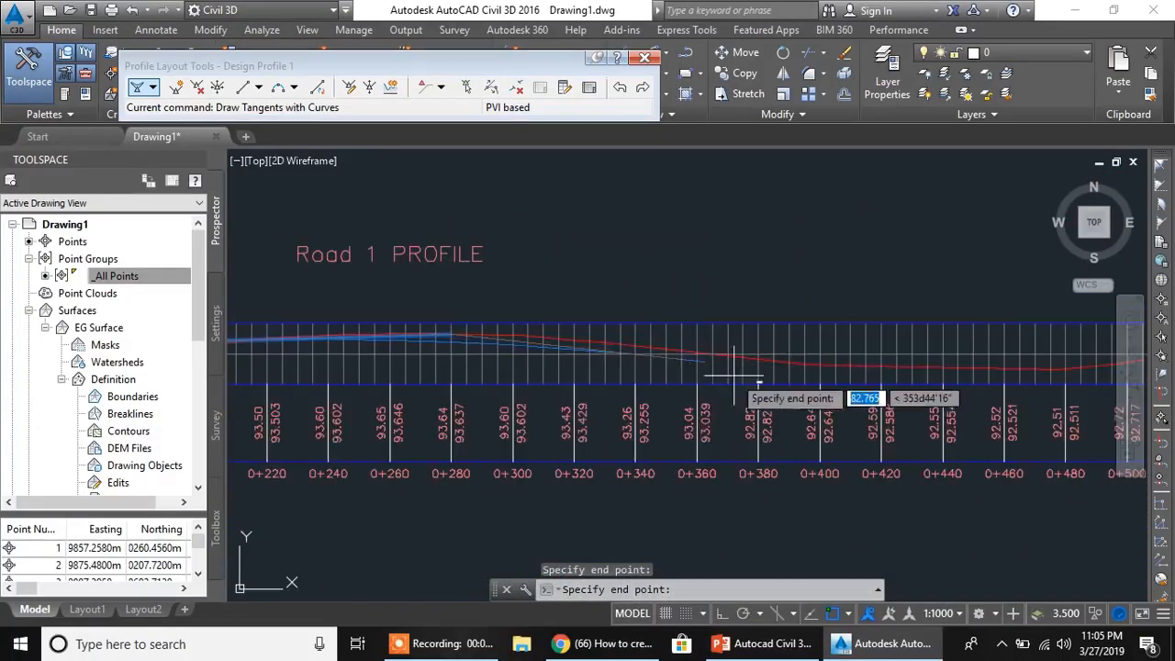
scroll(835, 375, "up", 5)
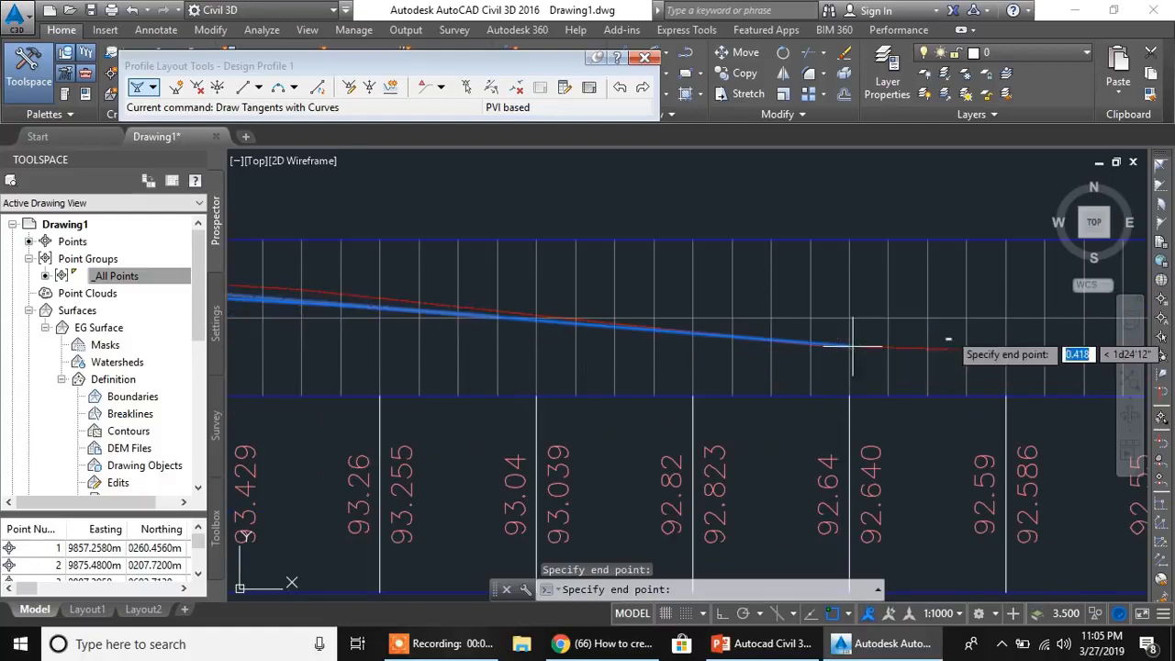
- Place a PVI at about 0+473, elevation 92.49, and end Design Profile 1 at the ground line's endpoint, 0+516.87, elevation 93
middle_click_drag(857, 340, 307, 380)
scroll(714, 399, "down", 3)
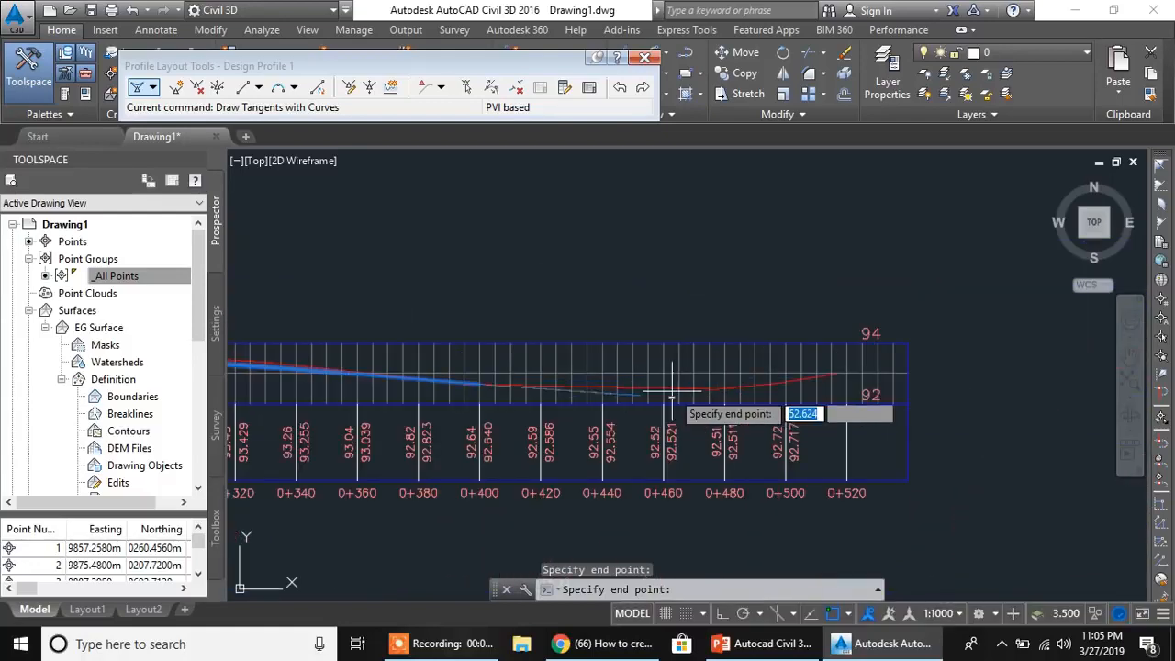
scroll(702, 400, "up", 1)
scroll(703, 401, "up", 2)
left_click(723, 390)
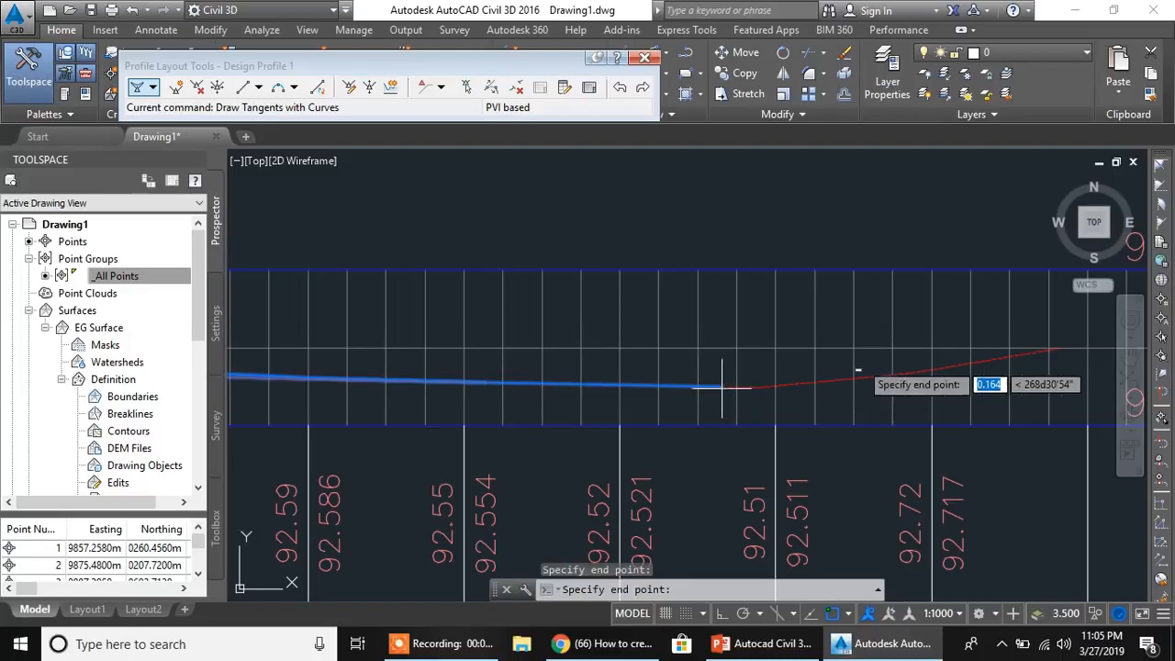
middle_click_drag(864, 368, 597, 387)
scroll(762, 404, "up", 5)
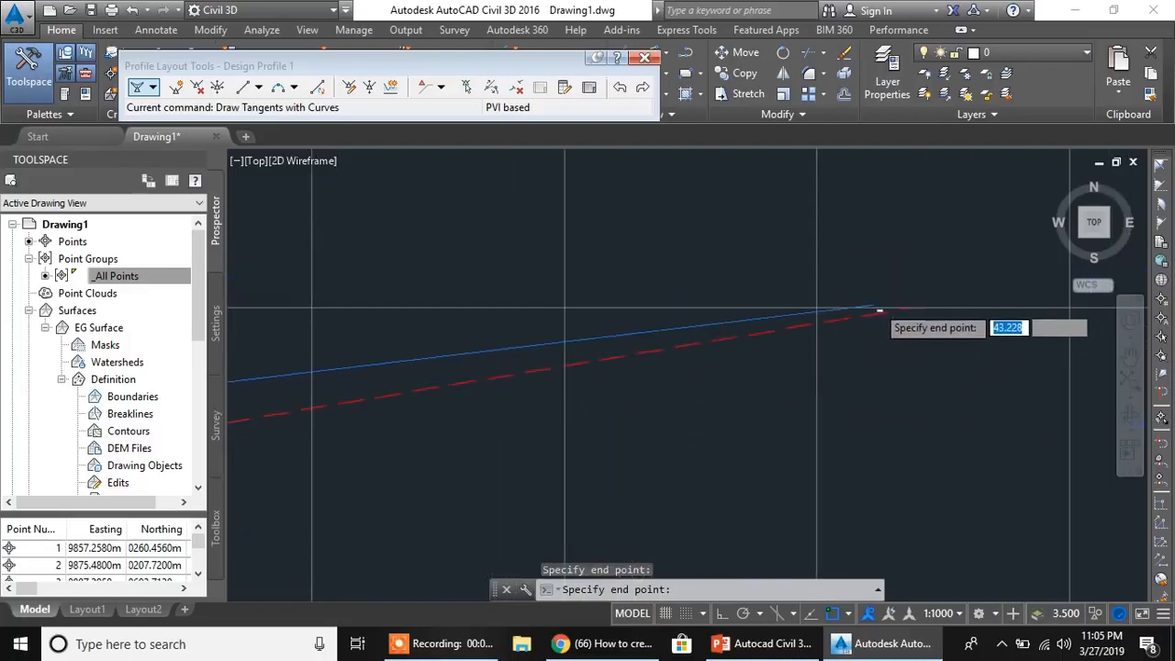
middle_click_drag(964, 336, 699, 338)
scroll(700, 338, "up", 2)
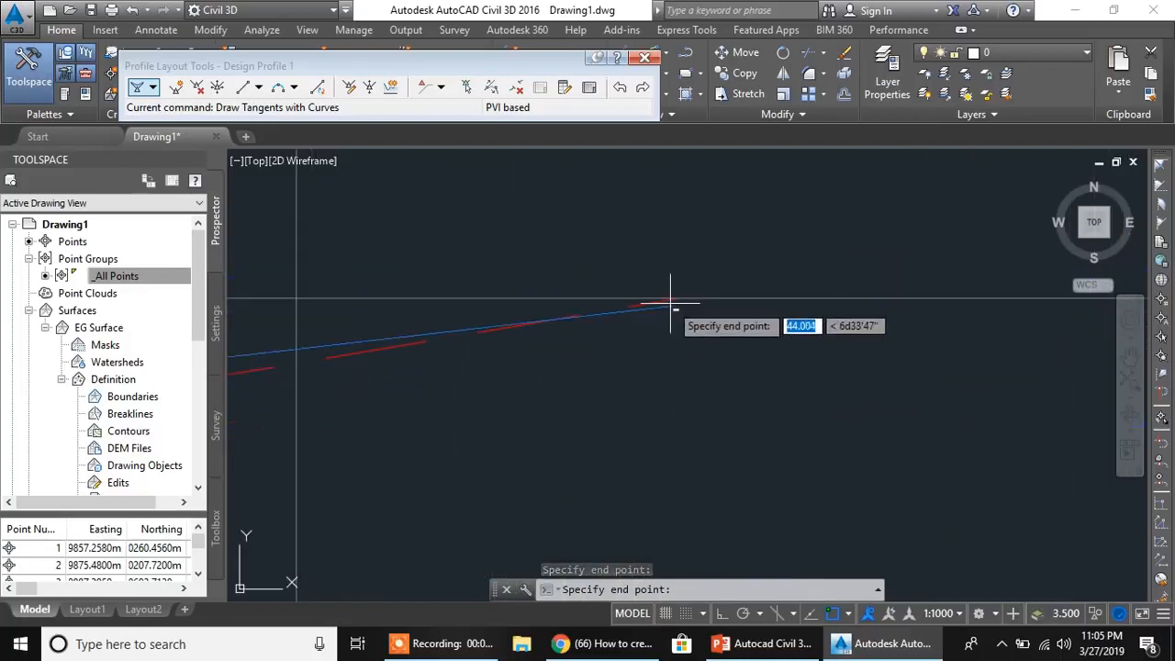
left_click(680, 297)
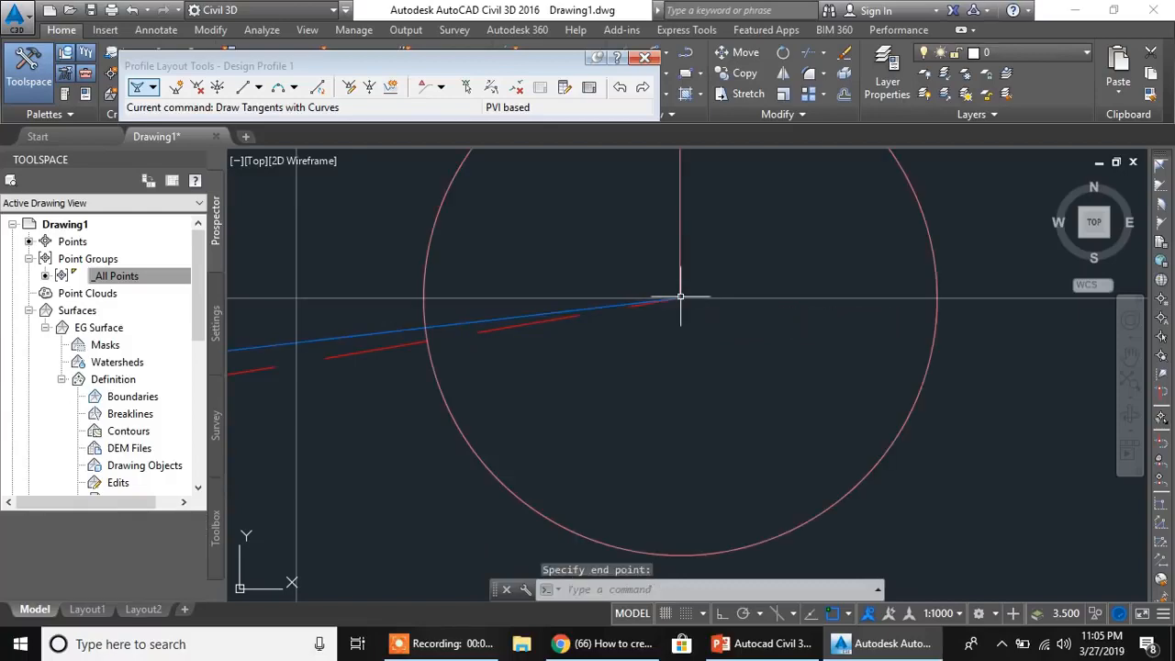
- Examine the vertical curve, grade and endpoint labels of the Road 1 design profile against the ground line
key("Return")
scroll(528, 380, "down", 12)
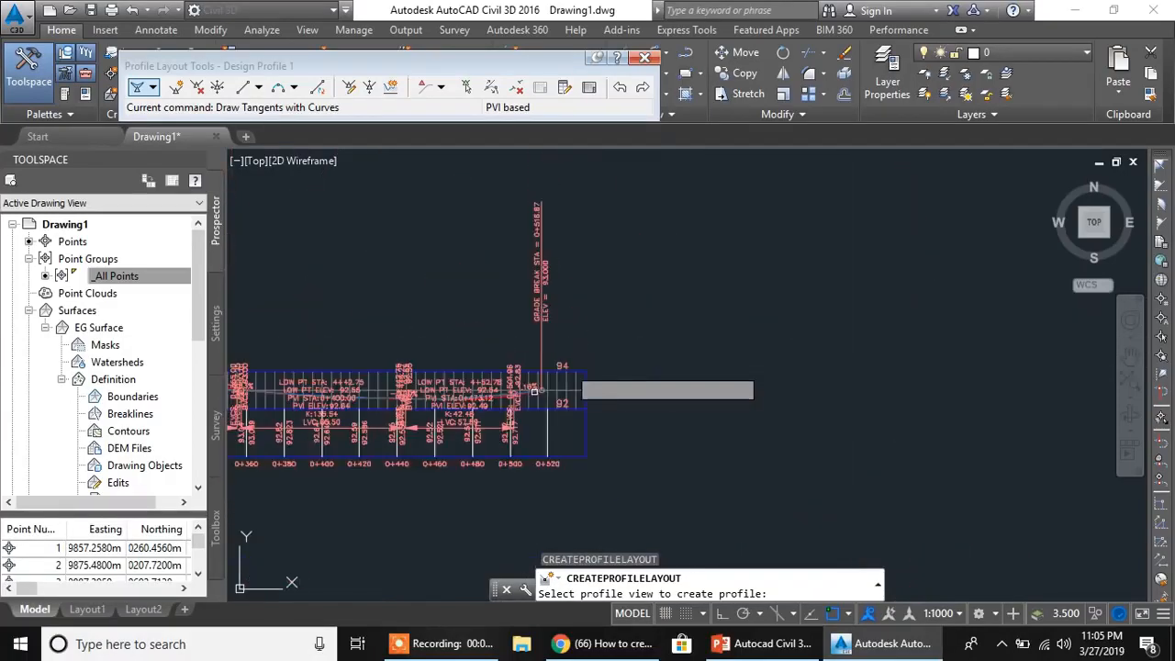
scroll(583, 367, "up", 12)
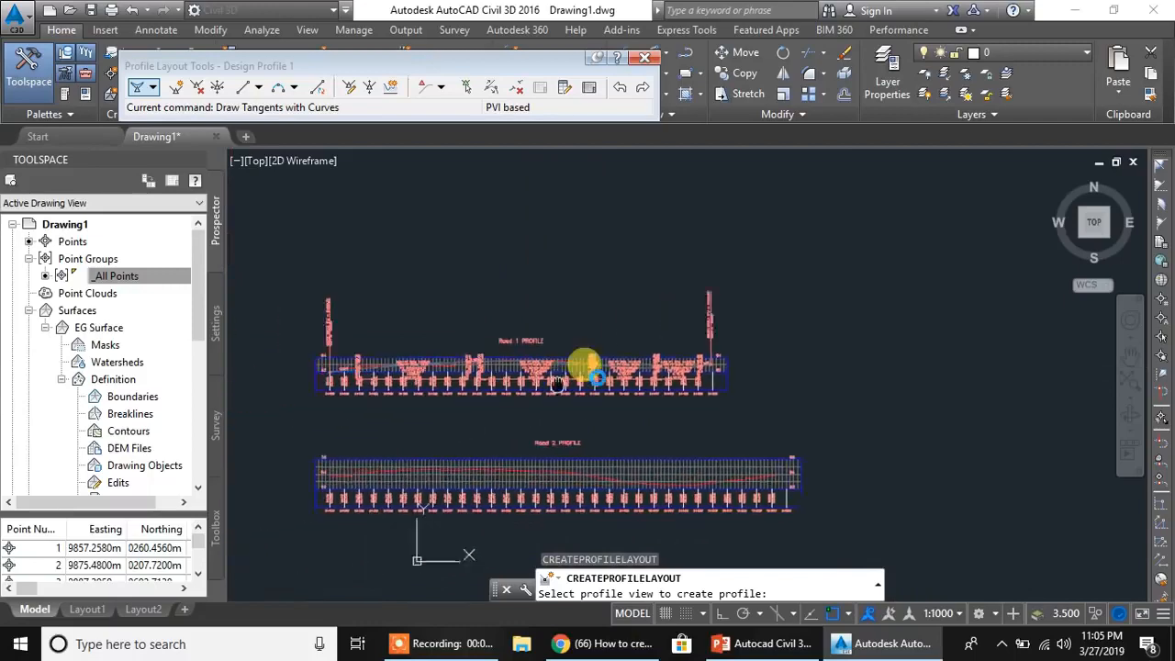
middle_click_drag(850, 356, 622, 351)
middle_click_drag(877, 329, 502, 336)
mouse_move(855, 356)
middle_mouse_down()
mouse_move(685, 364)
mouse_move(640, 392)
middle_mouse_up()
middle_click_drag(973, 352, 768, 362)
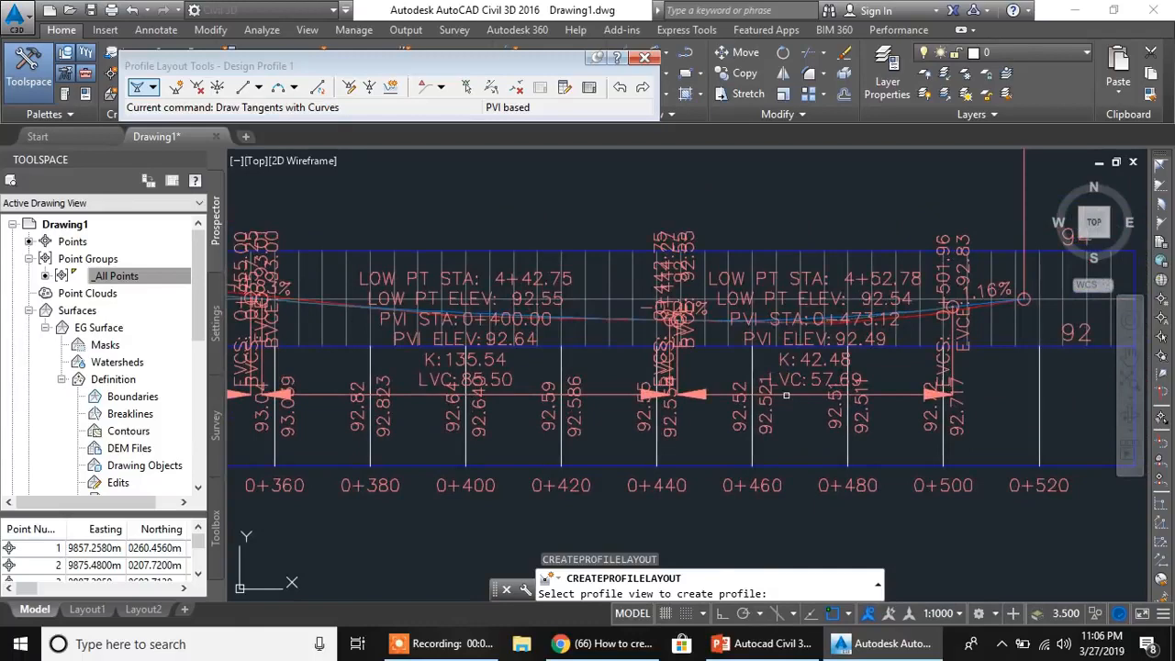
scroll(733, 351, "up", 1)
scroll(783, 474, "down", 2)
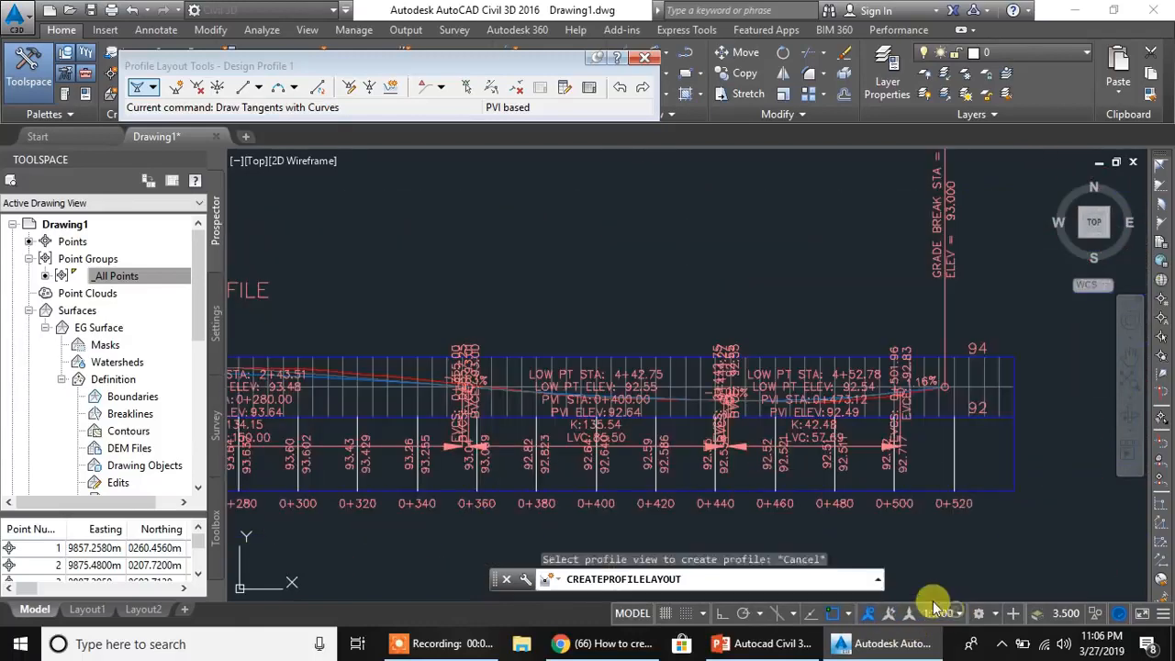
scroll(955, 388, "up", 14)
key("Escape")
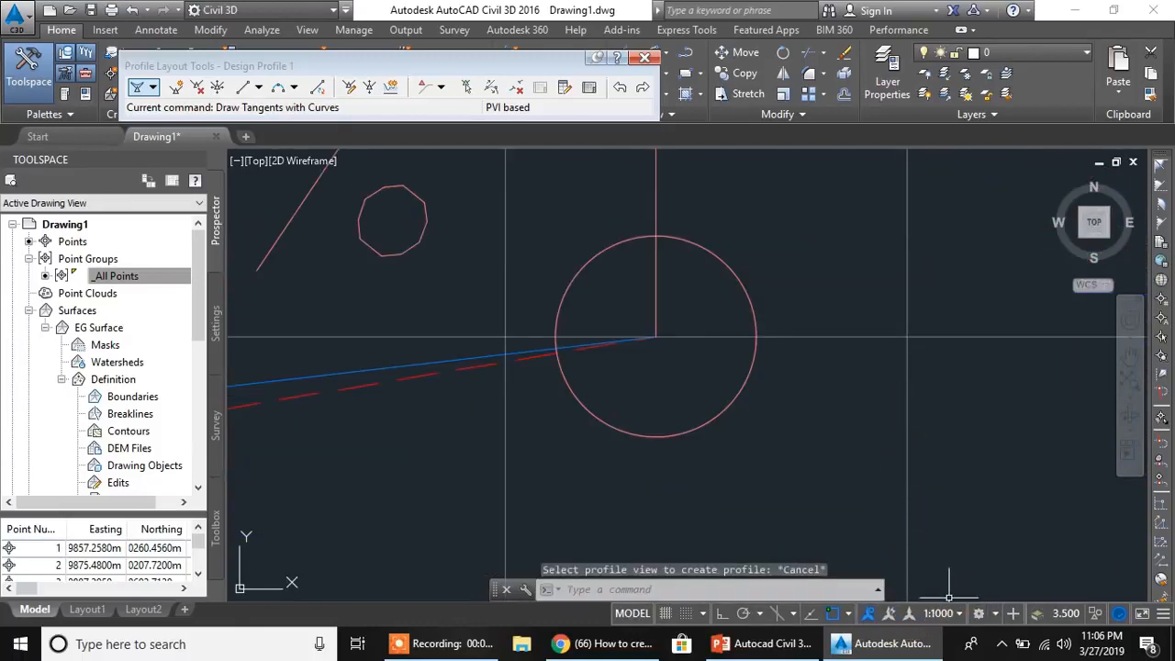
- Set the drawing's annotation scale to 1:500 to shrink the profile labels
left_click(952, 614)
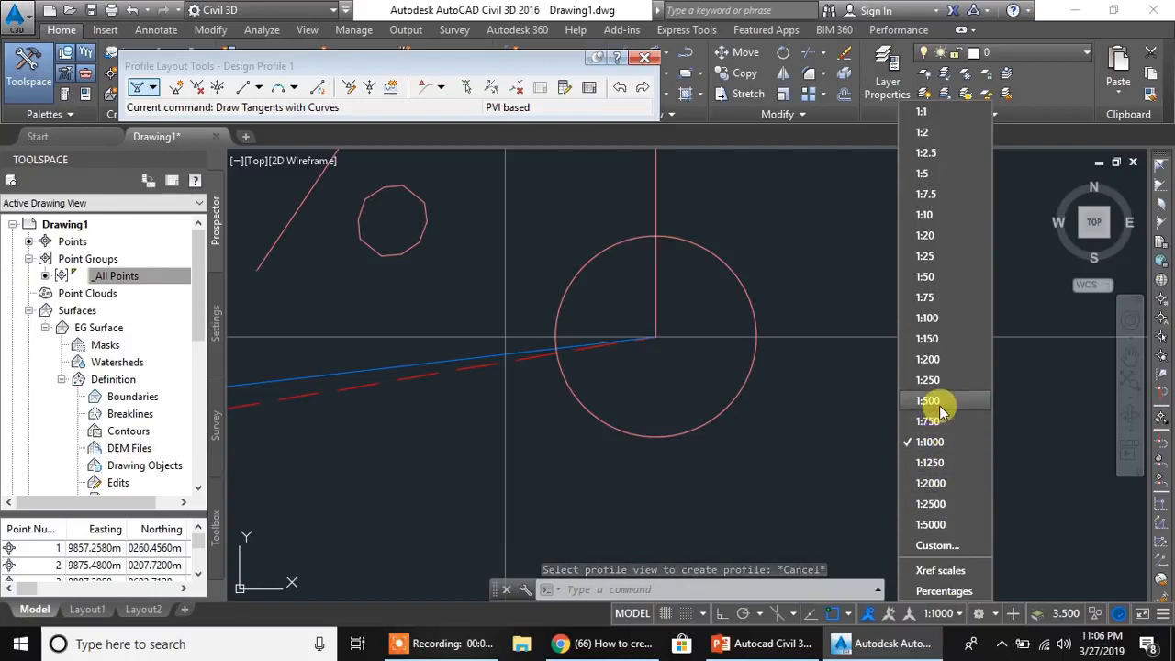
left_click(943, 437)
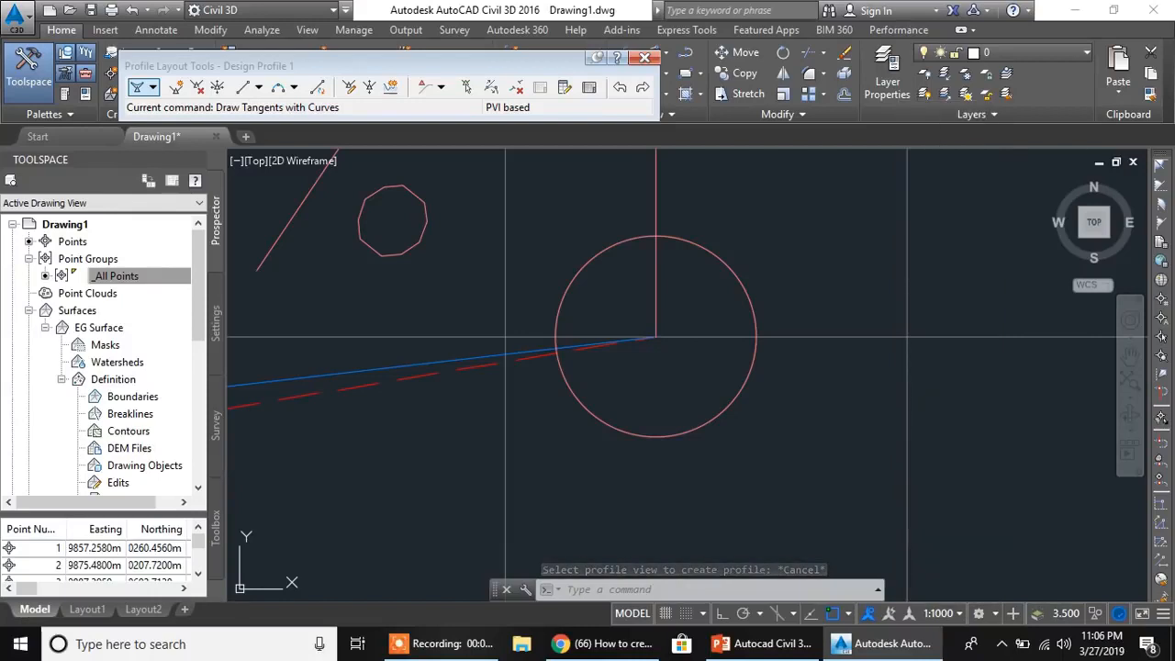
scroll(456, 335, "down", 8)
middle_click_drag(340, 346, 723, 333)
middle_click_drag(392, 332, 698, 266)
middle_click_drag(323, 321, 774, 340)
middle_click_drag(491, 366, 806, 302)
mouse_move(572, 413)
middle_mouse_down()
mouse_move(611, 312)
mouse_move(608, 276)
middle_mouse_up()
middle_click_drag(578, 446, 581, 254)
scroll(571, 380, "up", 2)
scroll(536, 361, "down", 2)
middle_click_drag(513, 354, 544, 411)
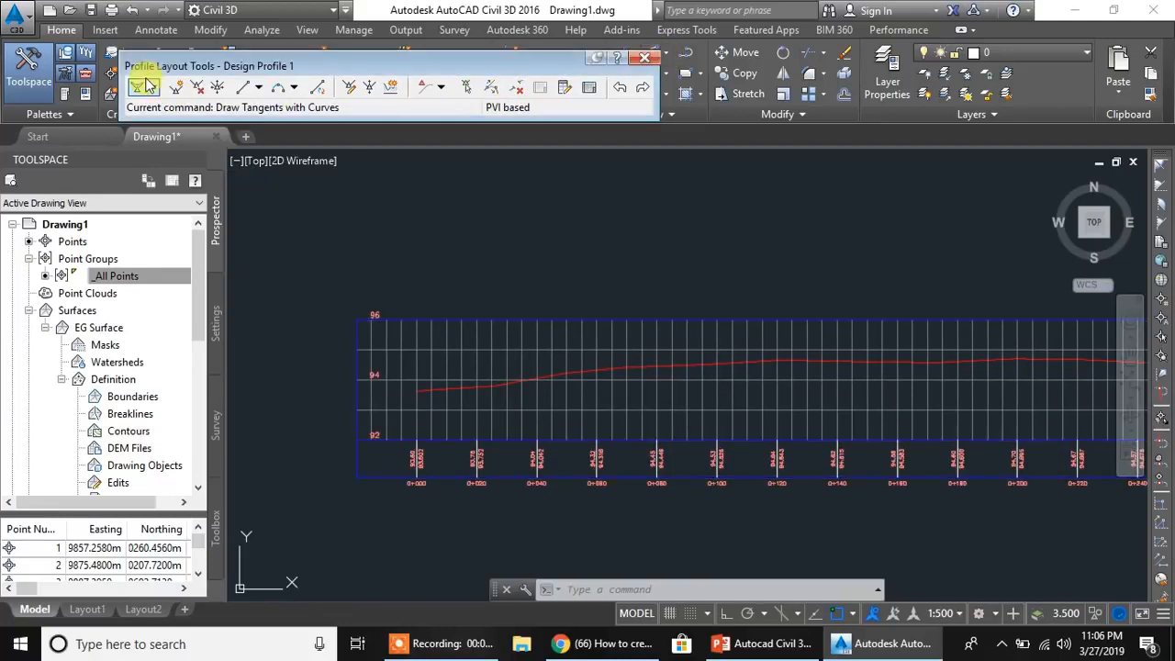
- Create a layout profile named Design Profile 2 on the Road 2 profile view, with the Design Profile style and Complete Label Set
left_click(633, 60)
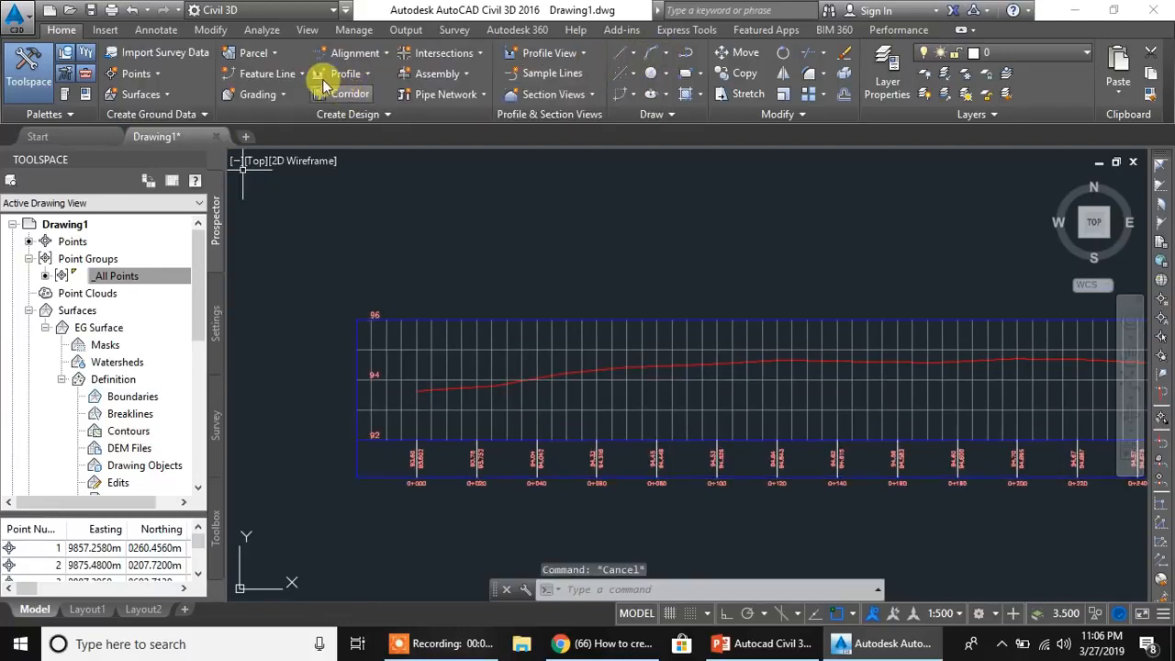
left_click(366, 73)
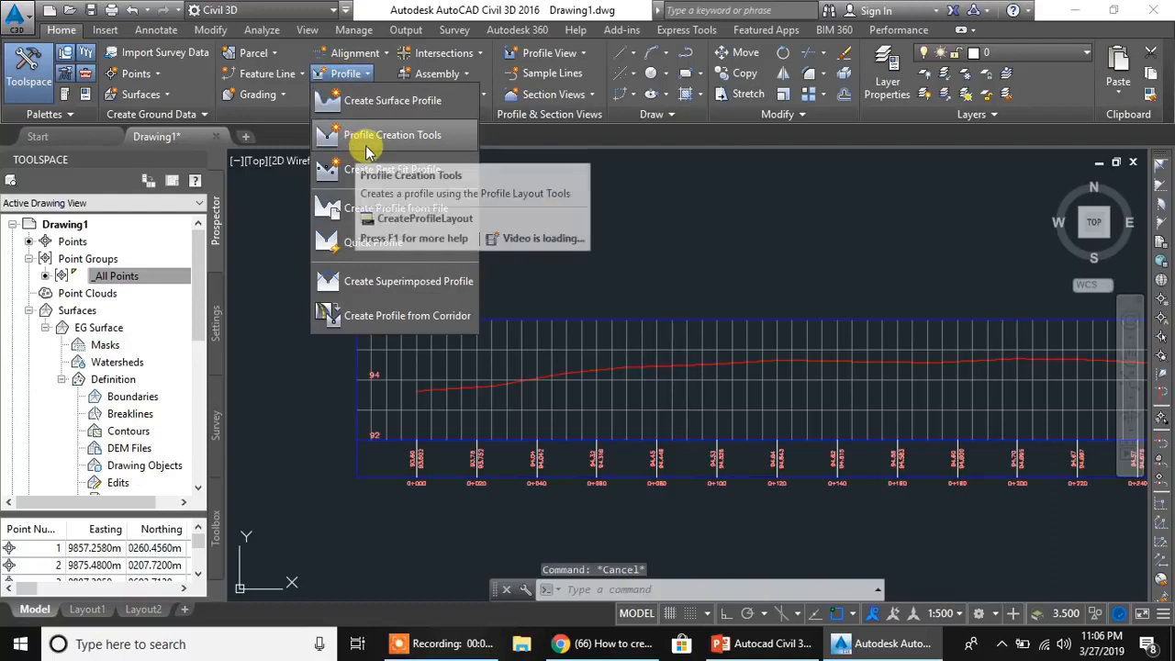
left_click(370, 137)
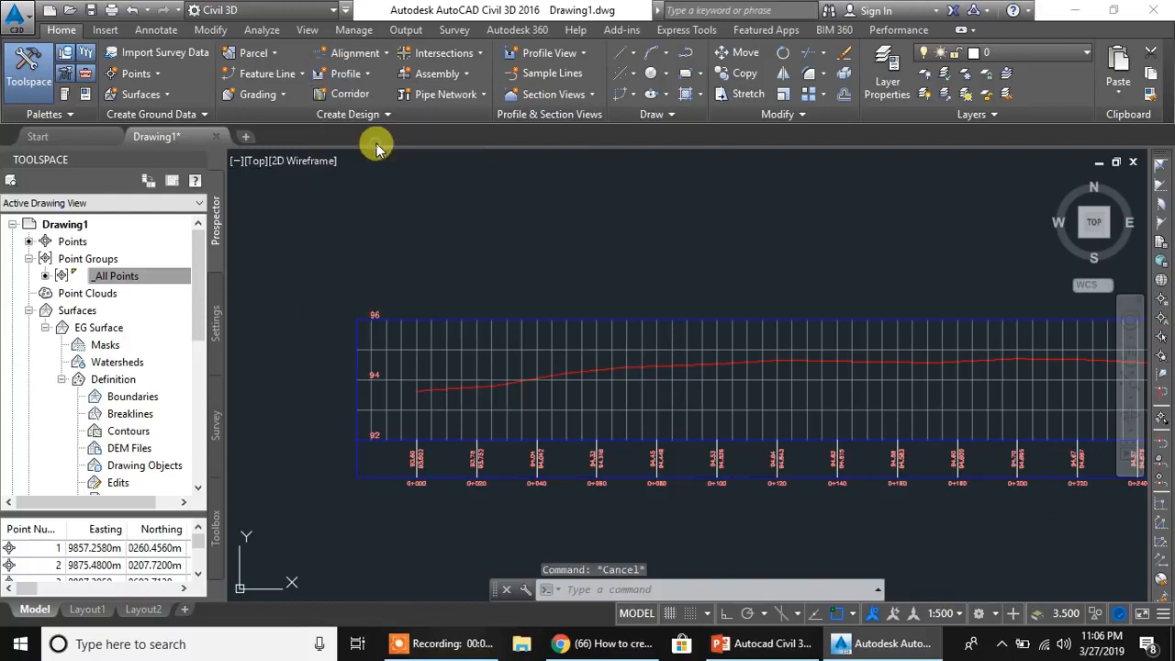
left_click(359, 338)
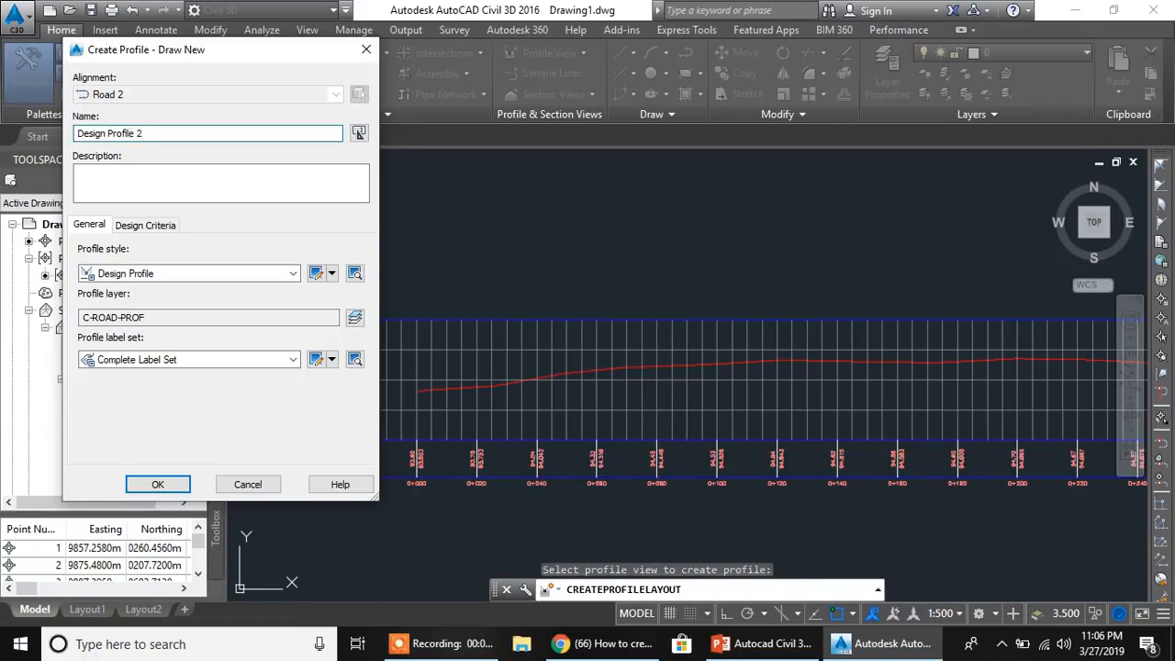
left_click(158, 485)
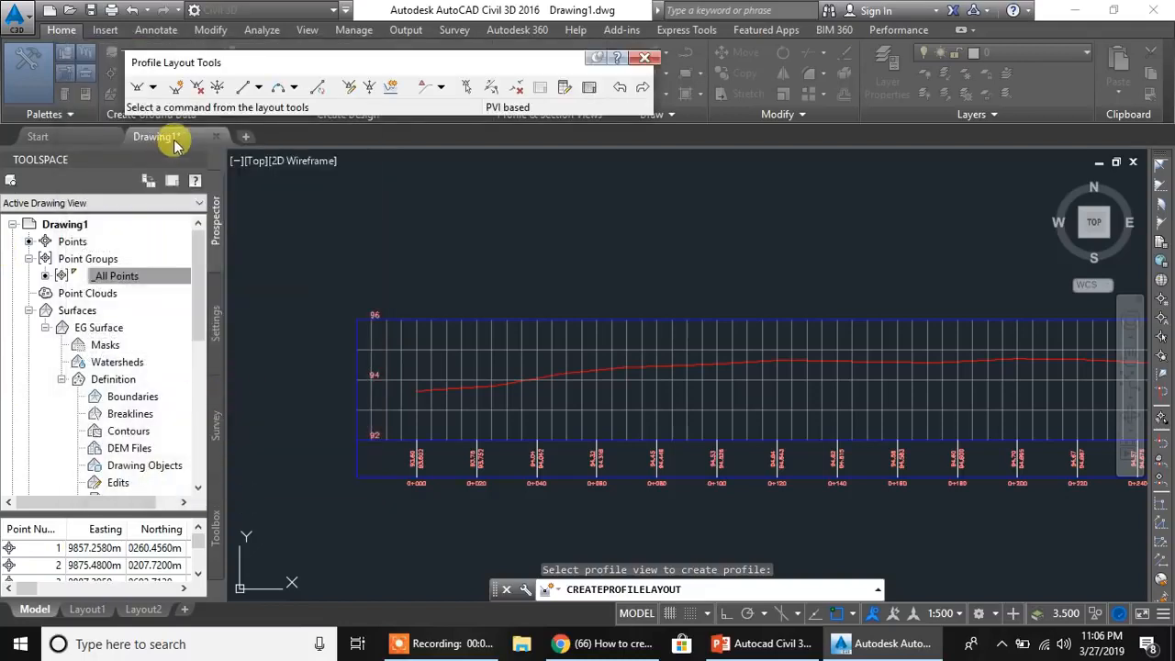
- Start Design Profile 2 with Draw Tangents with Curves at the ground line's start, 0+000, and place a PVI at 0+130, elevation 94.63
left_click(152, 87)
left_click(184, 126)
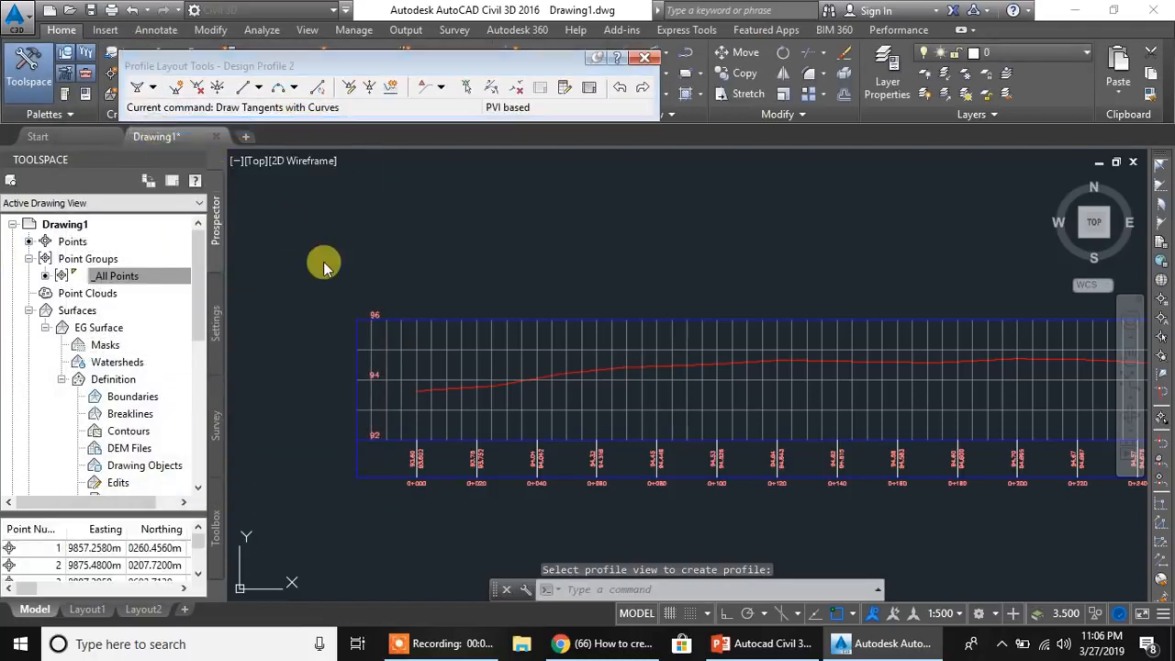
scroll(419, 405, "up", 3)
left_click(421, 376)
middle_click_drag(935, 328, 599, 334)
scroll(806, 348, "down", 2)
left_click(915, 329)
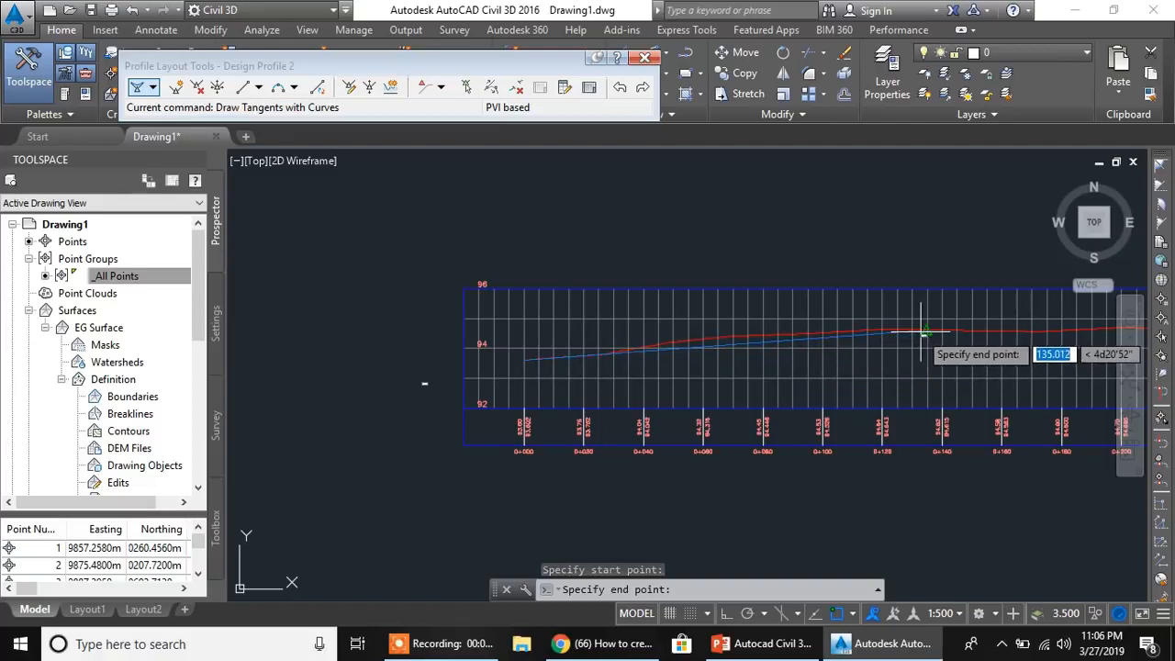
- Place two more Design Profile 2 PVIs near the ground line, at about stations 0+327 and 0+443
middle_click_drag(955, 339, 514, 336)
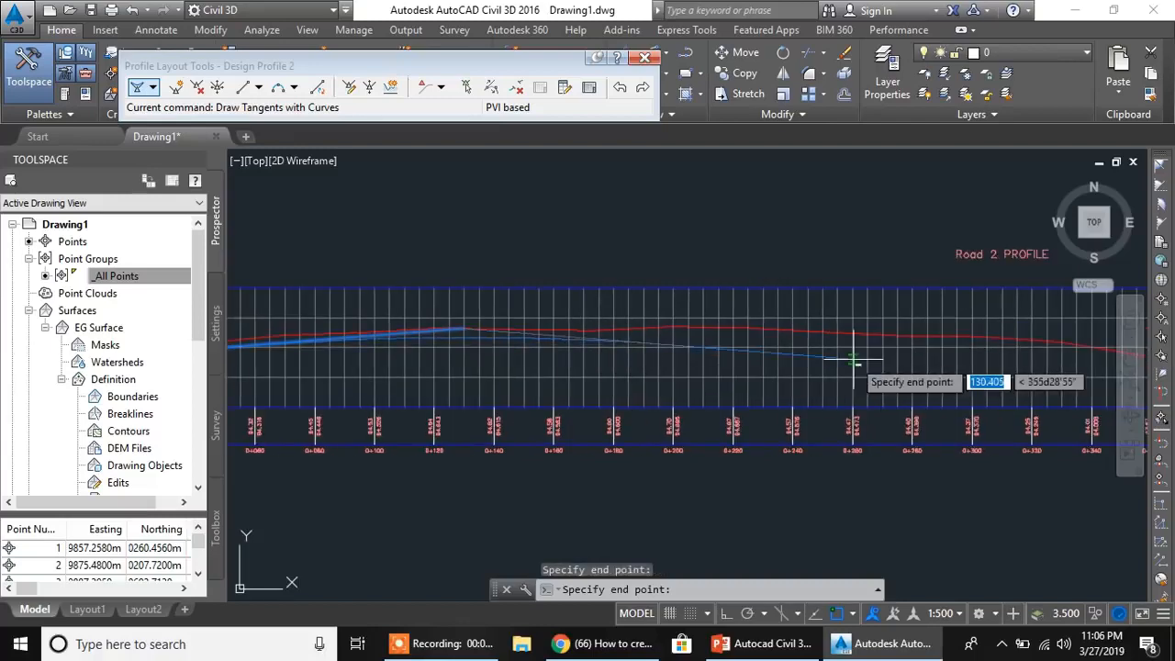
middle_click_drag(769, 346, 517, 309)
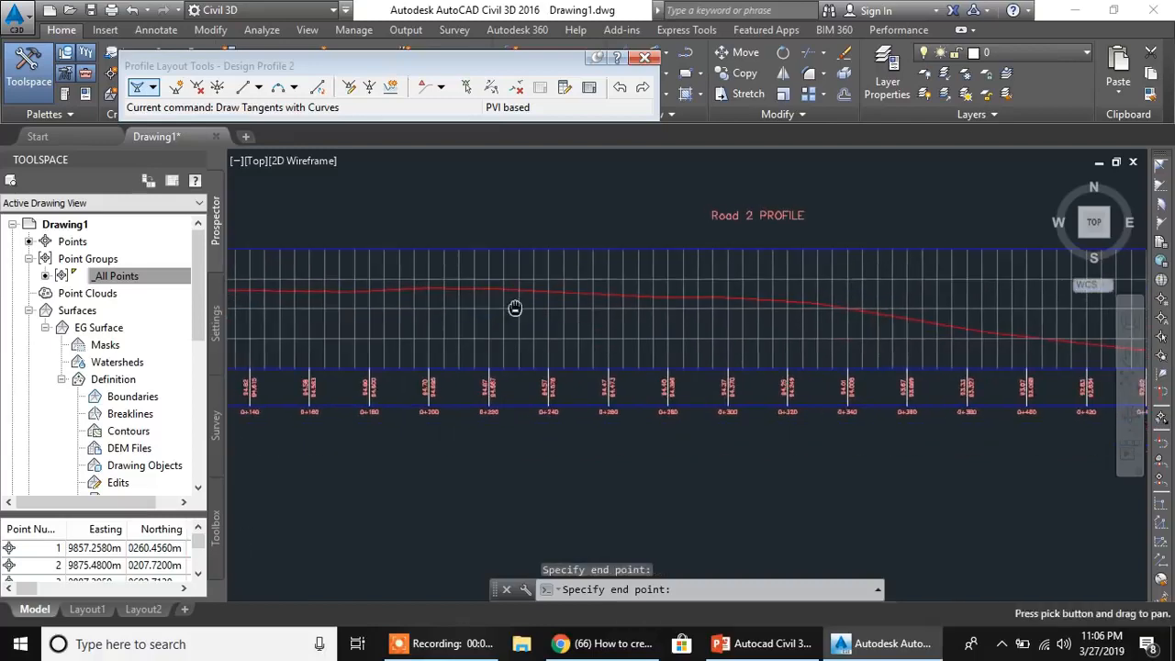
left_click(808, 301)
middle_click_drag(903, 328, 497, 263)
middle_click_drag(987, 292, 903, 246)
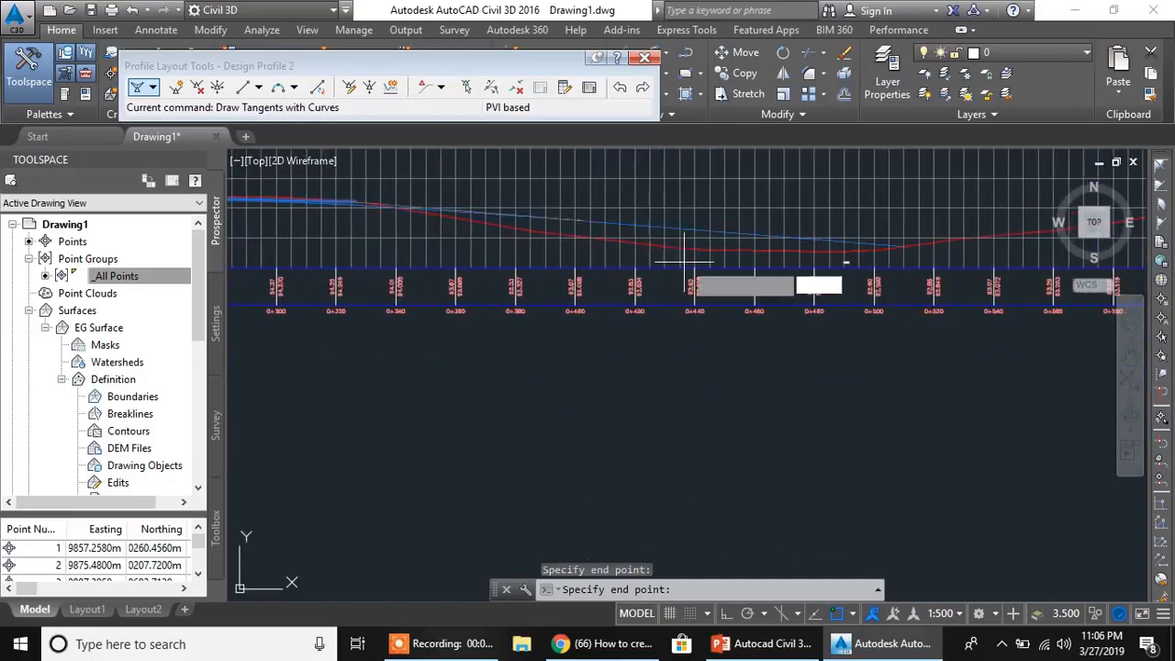
left_click(703, 248)
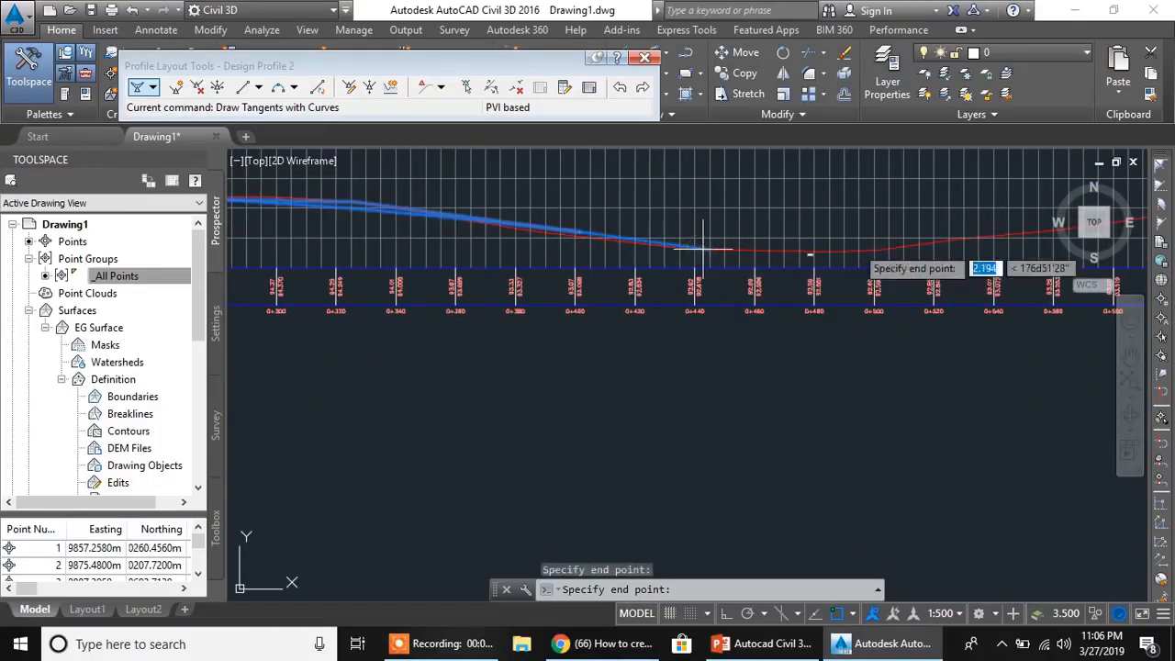
- End Design Profile 2 at the ground line's endpoint at the far end of the Road 2 profile view
middle_click_drag(858, 251, 409, 273)
scroll(774, 227, "up", 2)
scroll(725, 240, "up", 4)
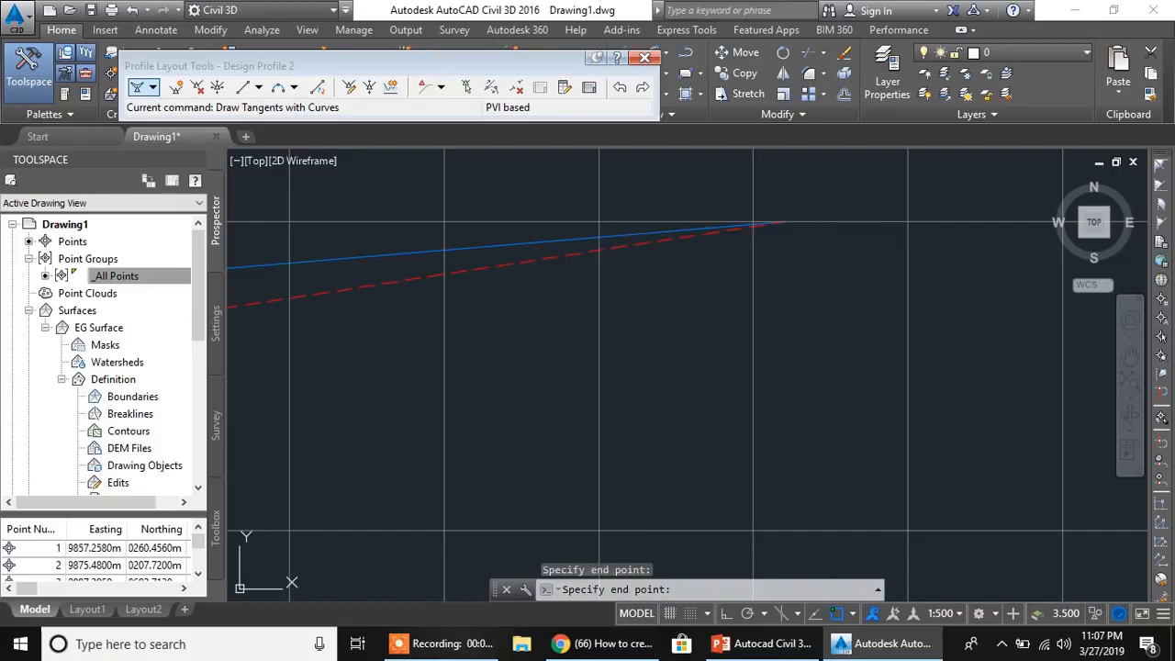
key("Return")
scroll(488, 328, "down", 10)
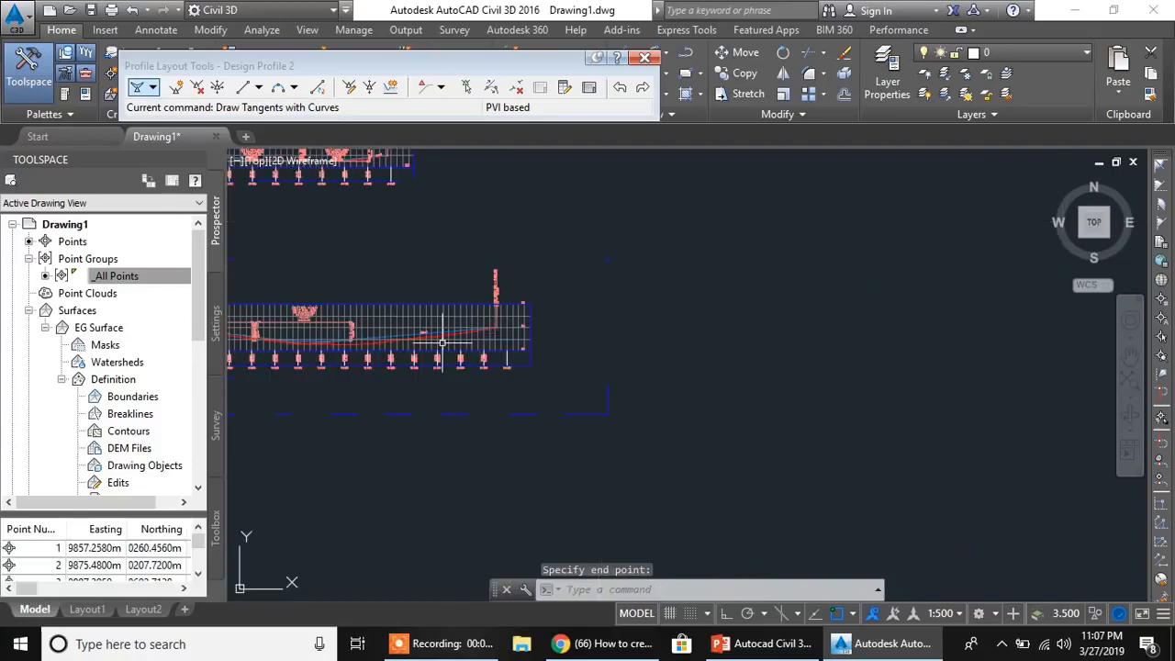
- Examine the Road 2 design profile's labels and the paired elevations in the Road 1 profile view's data band
middle_click_drag(357, 358, 790, 326)
scroll(761, 314, "up", 6)
scroll(641, 309, "down", 3)
scroll(641, 310, "down", 4)
middle_click_drag(669, 205, 656, 390)
scroll(637, 309, "up", 8)
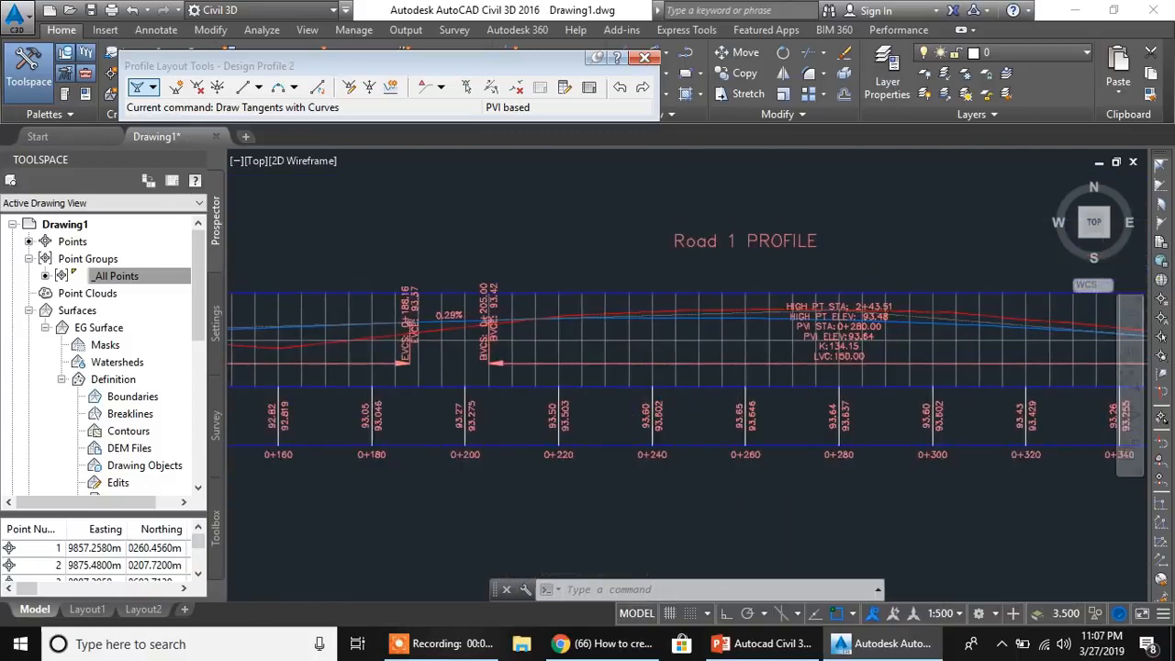
scroll(646, 385, "up", 4)
scroll(686, 362, "down", 6)
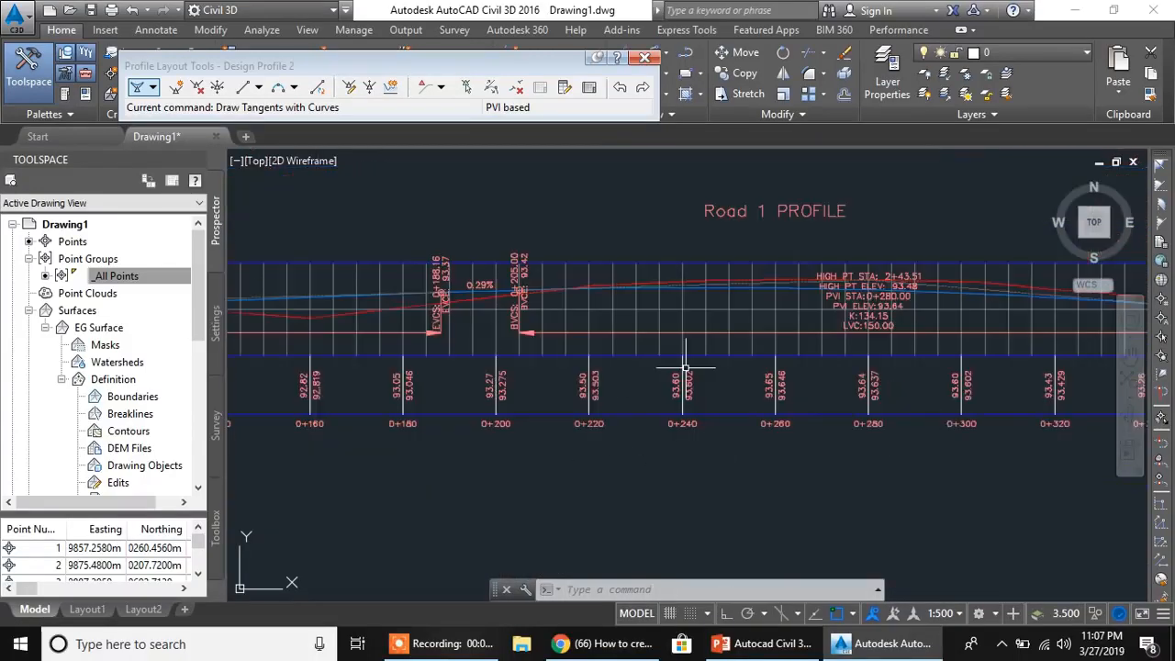
middle_click_drag(669, 349, 702, 328)
scroll(703, 328, "up", 2)
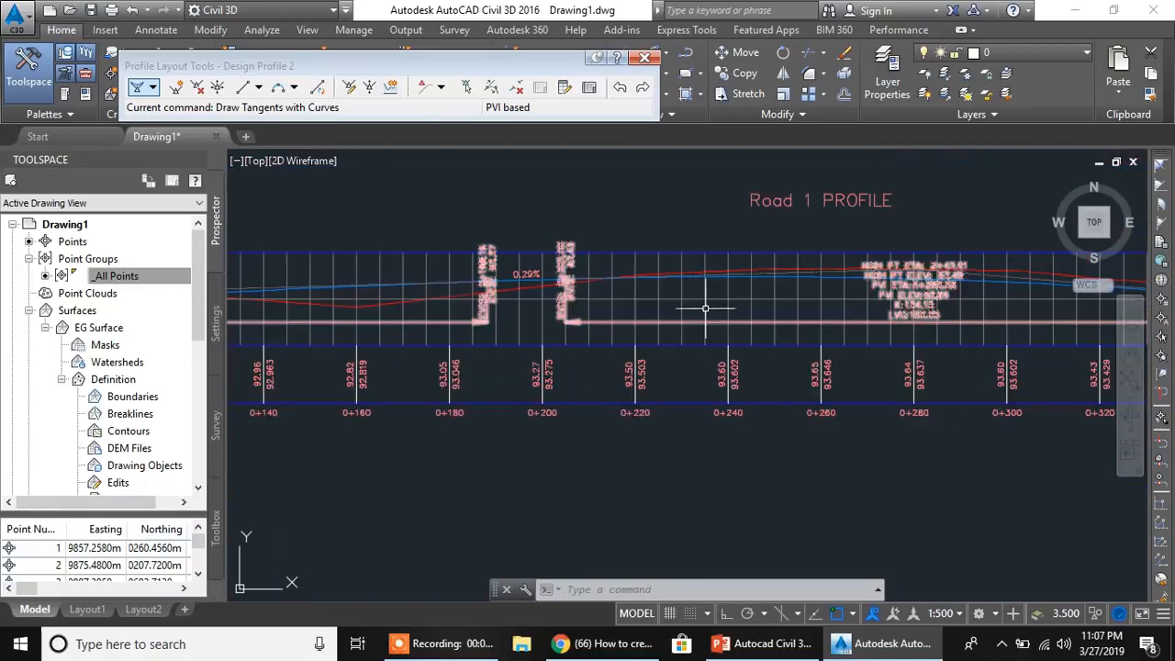
- In the Road 1 profile view's properties, set Profile2 of the Profile Data band to Design Profile 1
left_click(704, 300)
right_click(704, 300)
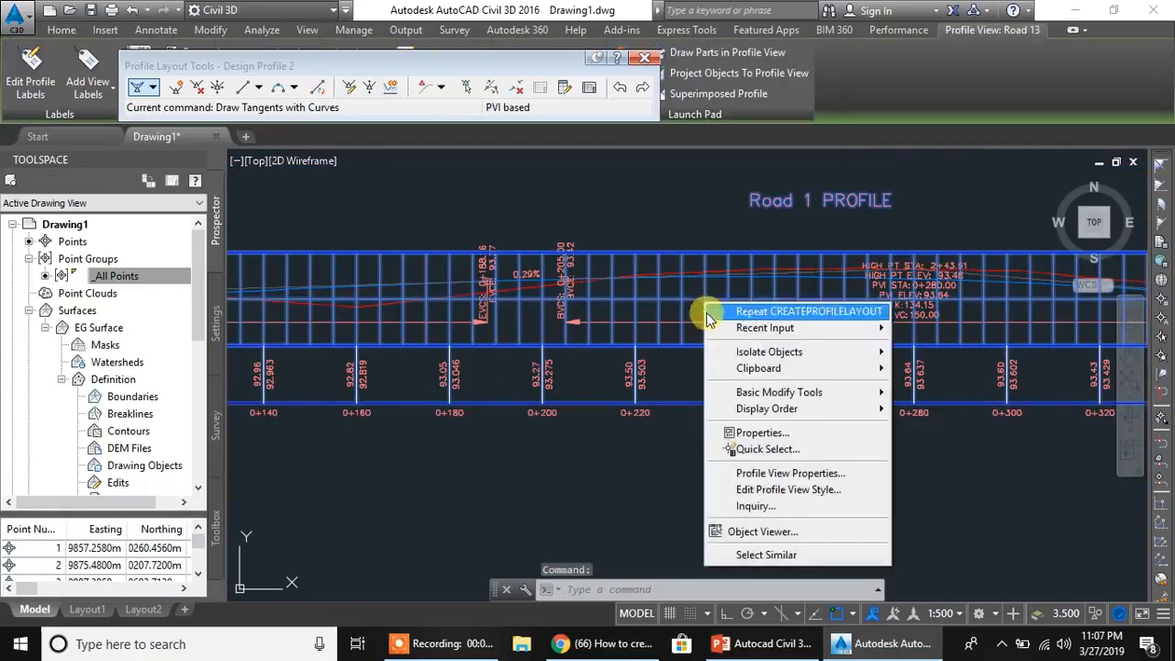
left_click(716, 472)
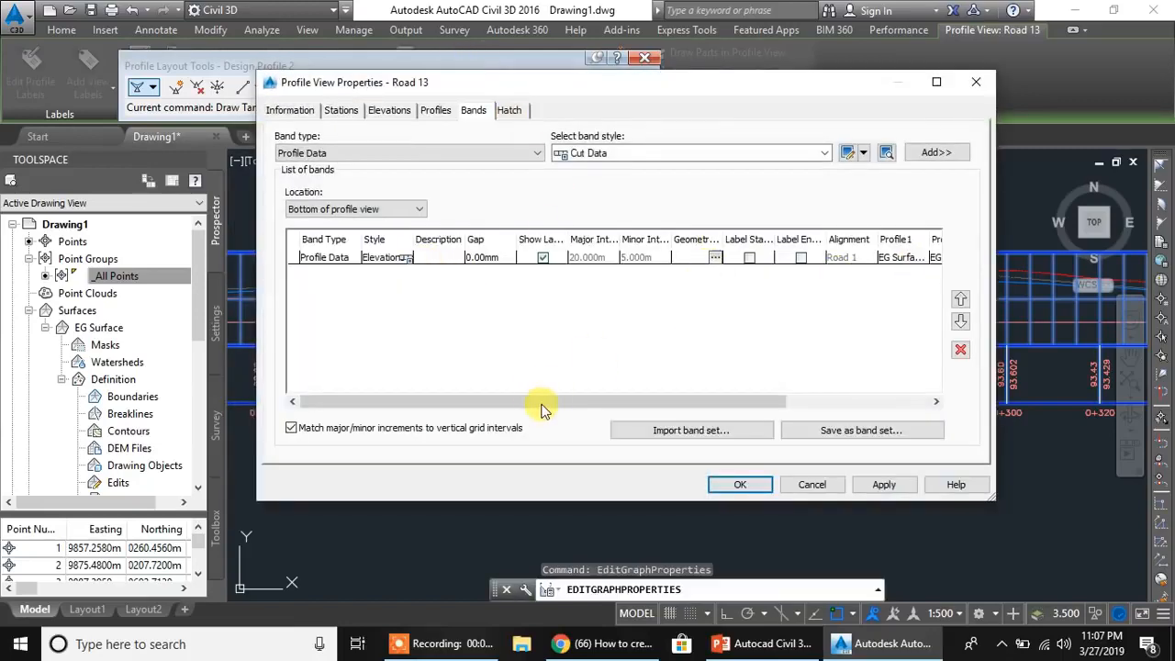
left_click_drag(473, 406, 616, 407)
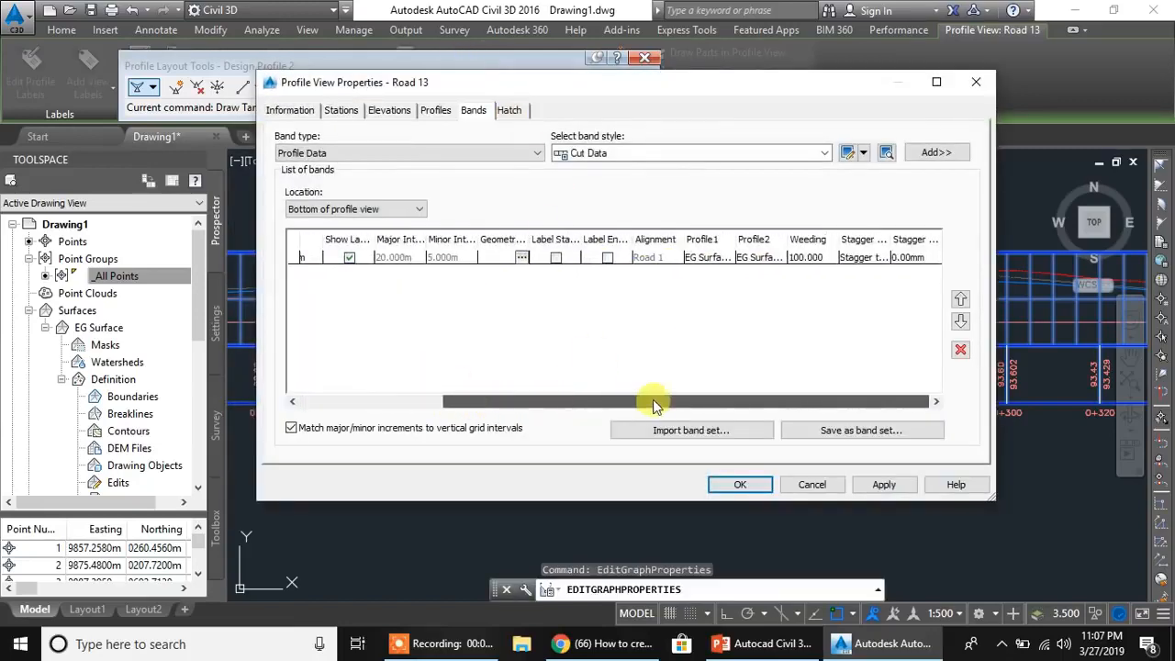
left_click(763, 260)
left_click(763, 263)
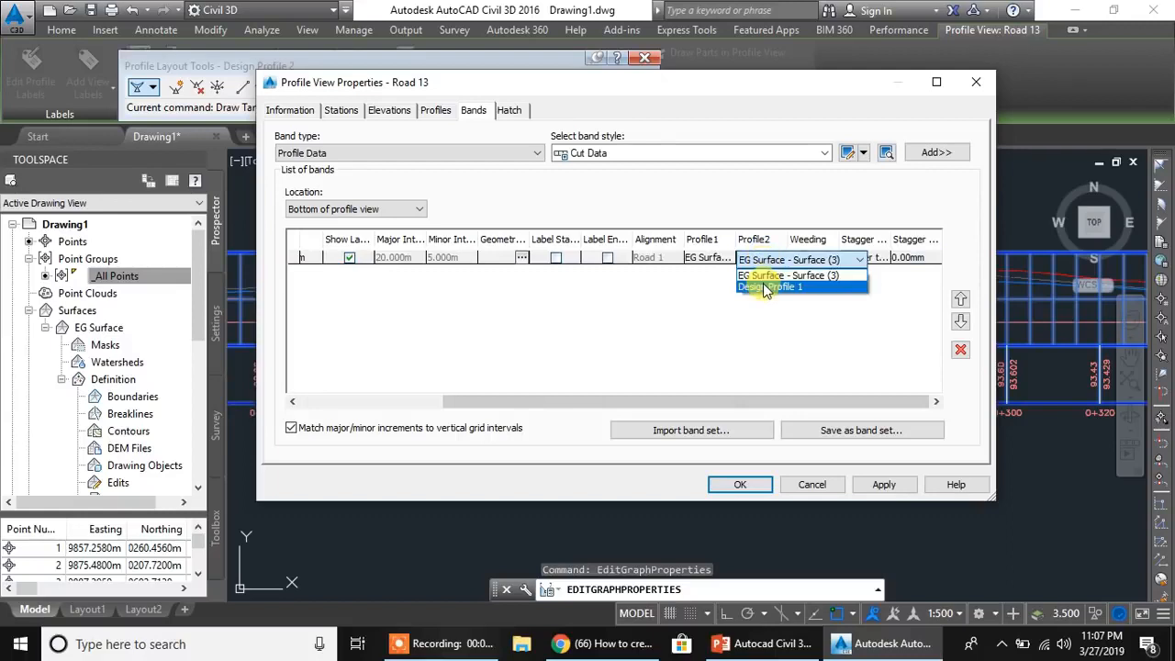
left_click(761, 285)
- Edit the Elevations and Stations band style and color the major station label's Station Value component yellow
left_click_drag(714, 405, 571, 406)
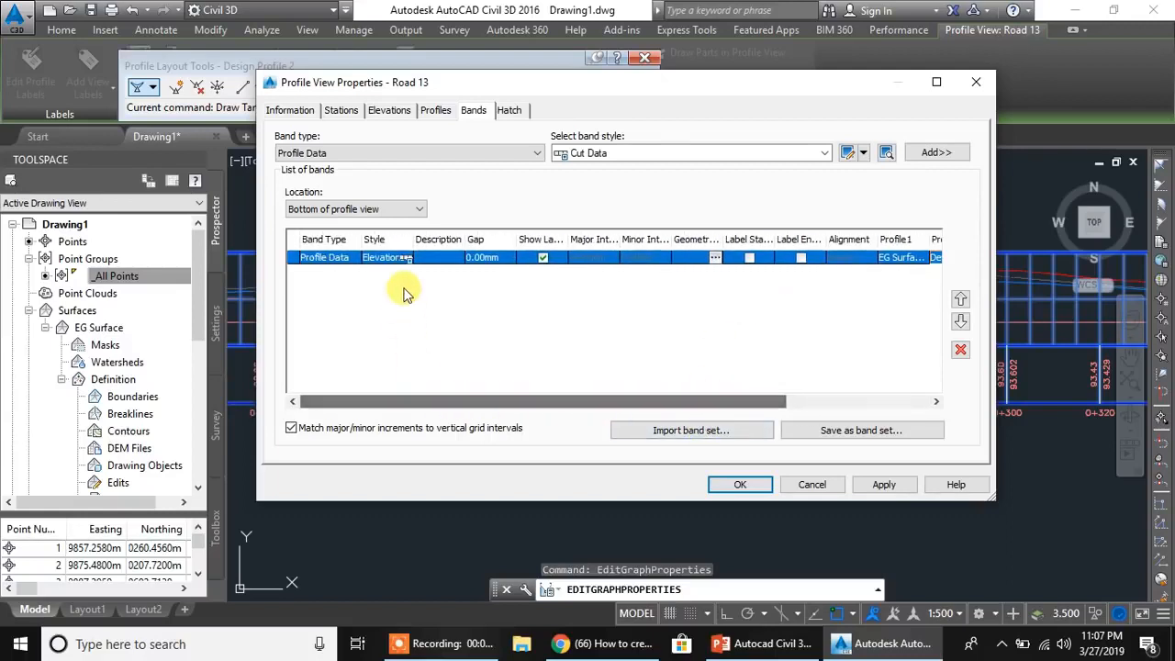
left_click(410, 260)
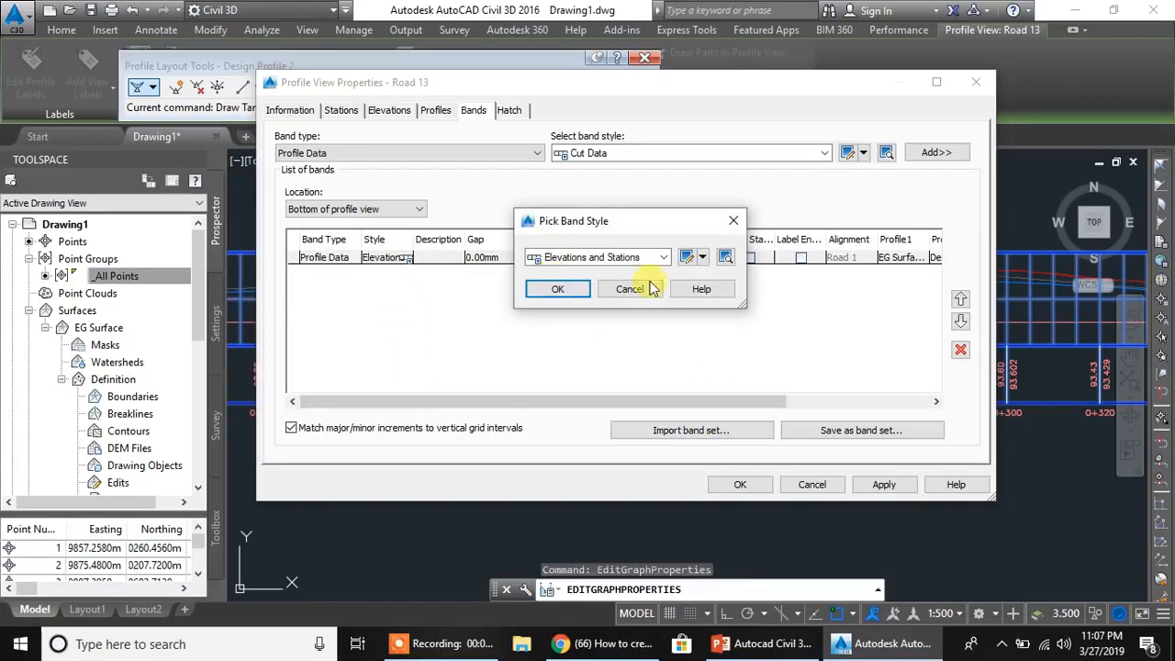
left_click(684, 258)
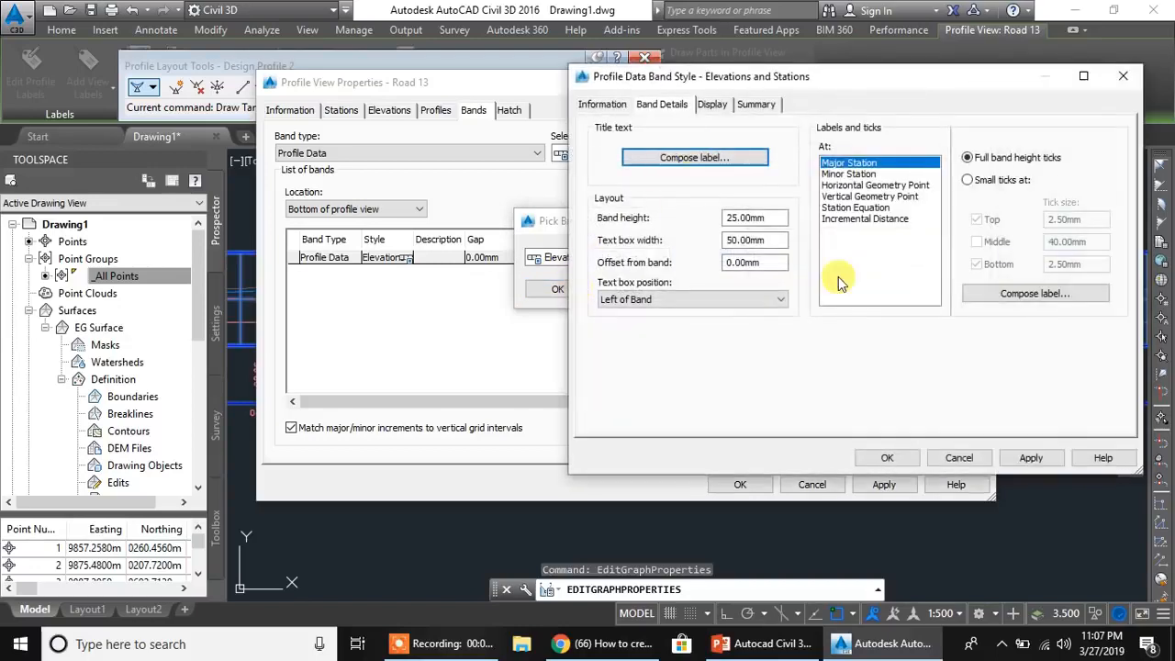
left_click(1015, 293)
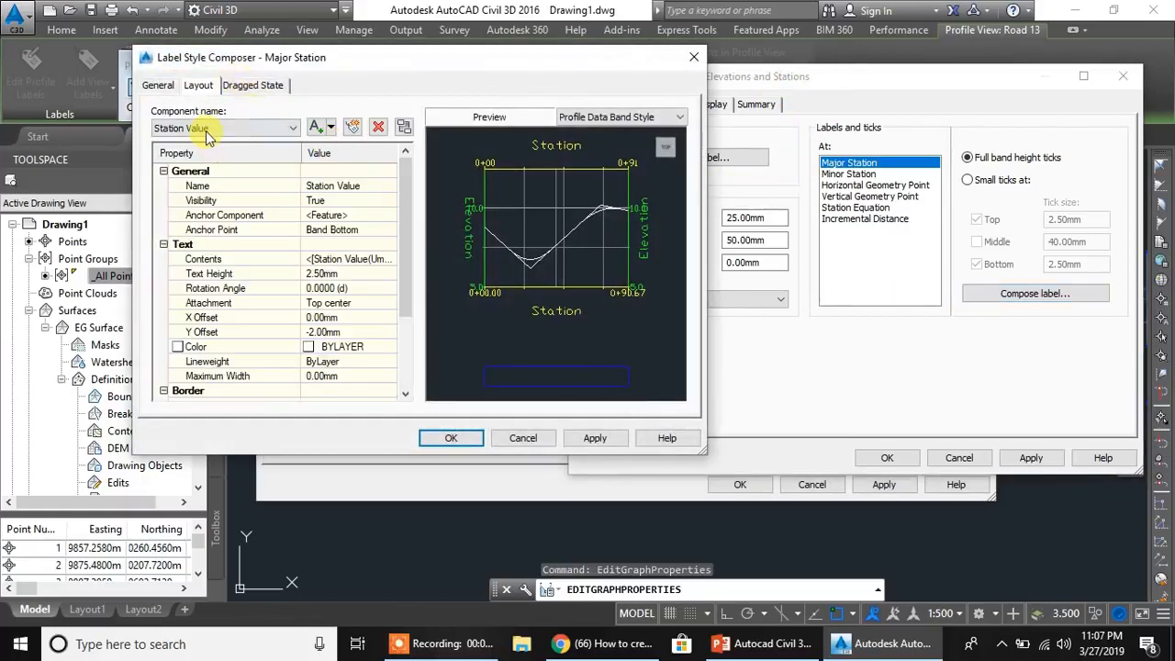
left_click(390, 348)
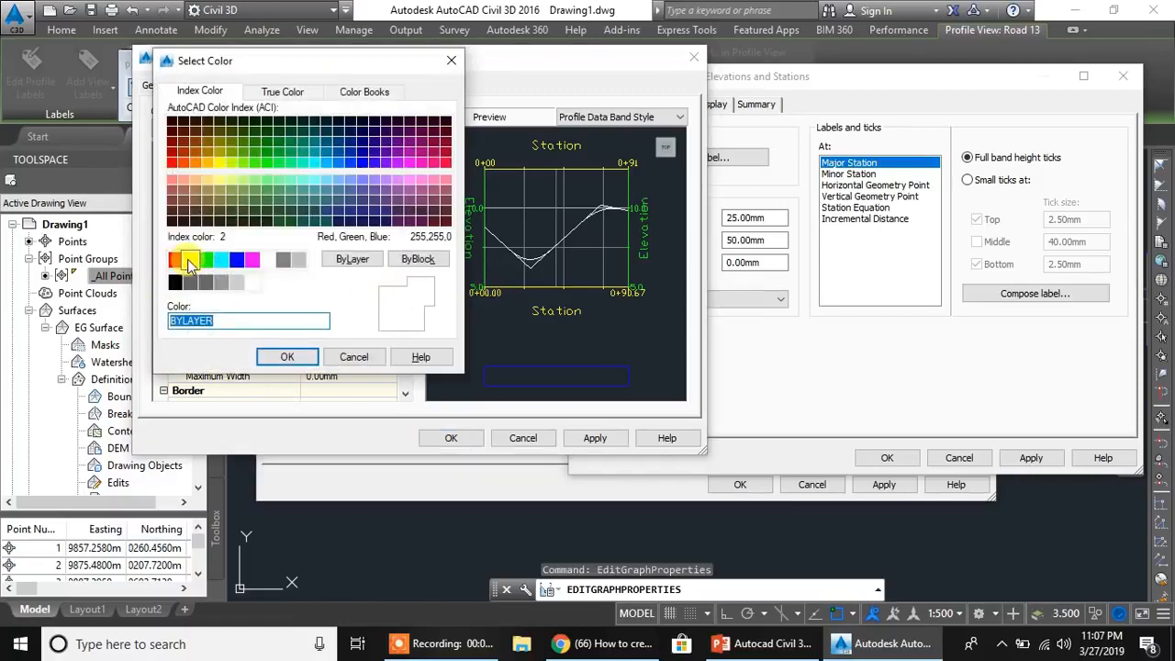
left_click(189, 261)
left_click(287, 356)
- Color the EG Elevation component of the major station label red
left_click(226, 128)
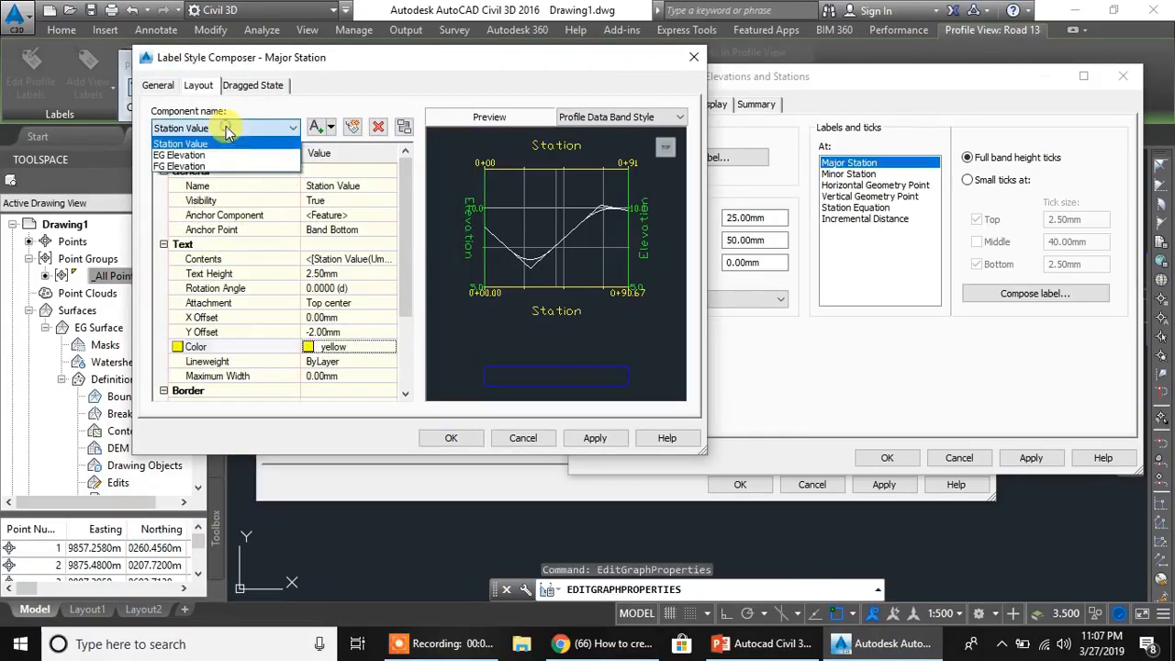
left_click(226, 155)
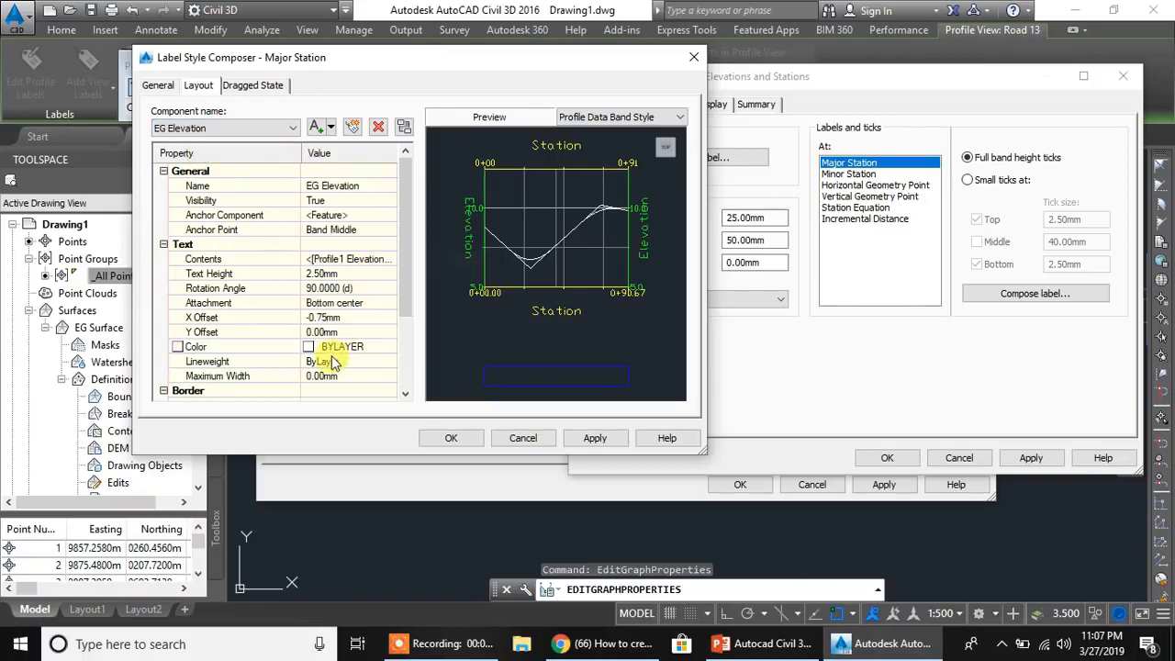
left_click(390, 348)
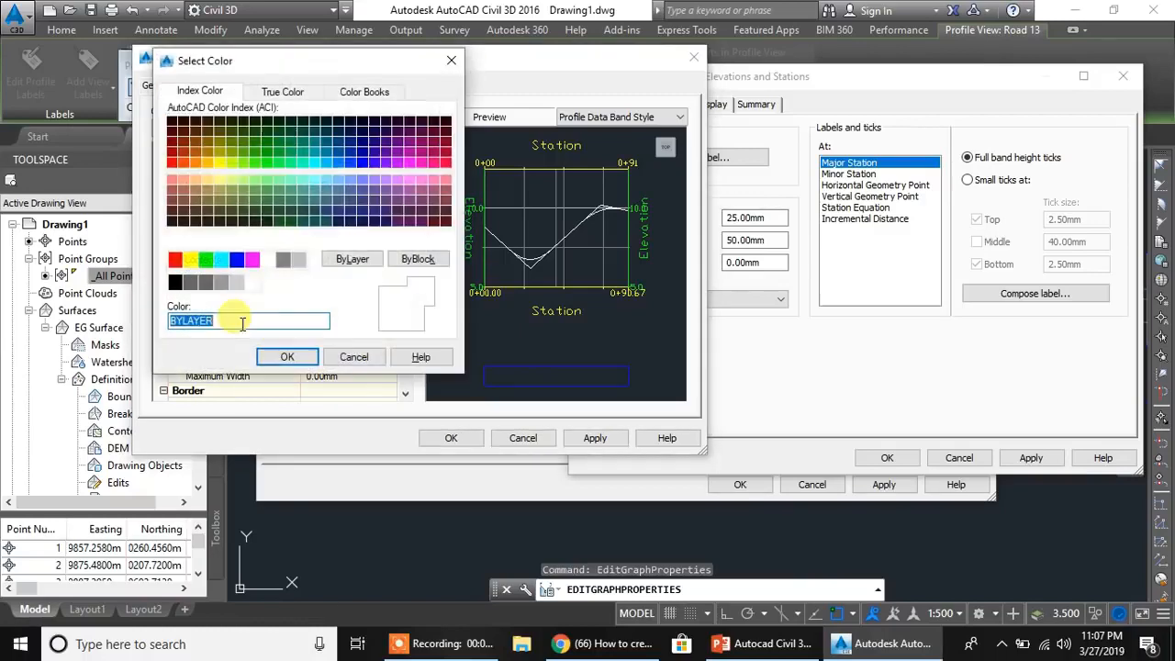
left_click(173, 260)
left_click(304, 357)
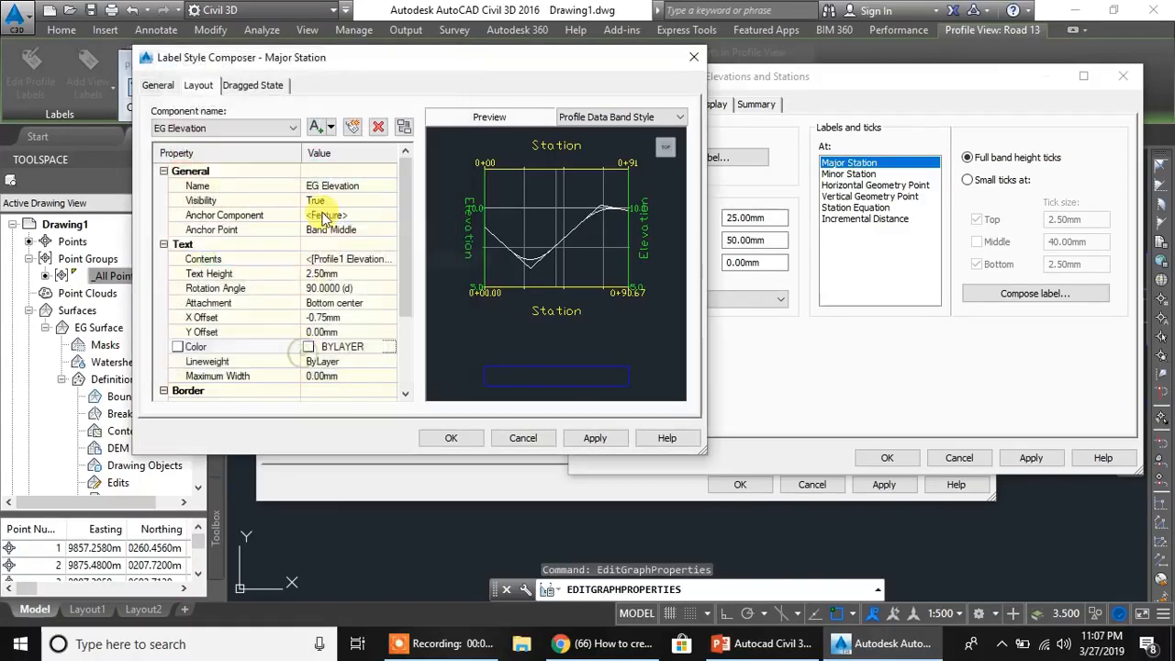
- Color the FG Elevation component of the major station label cyan and apply the band style and profile view changes
left_click(274, 130)
left_click(236, 165)
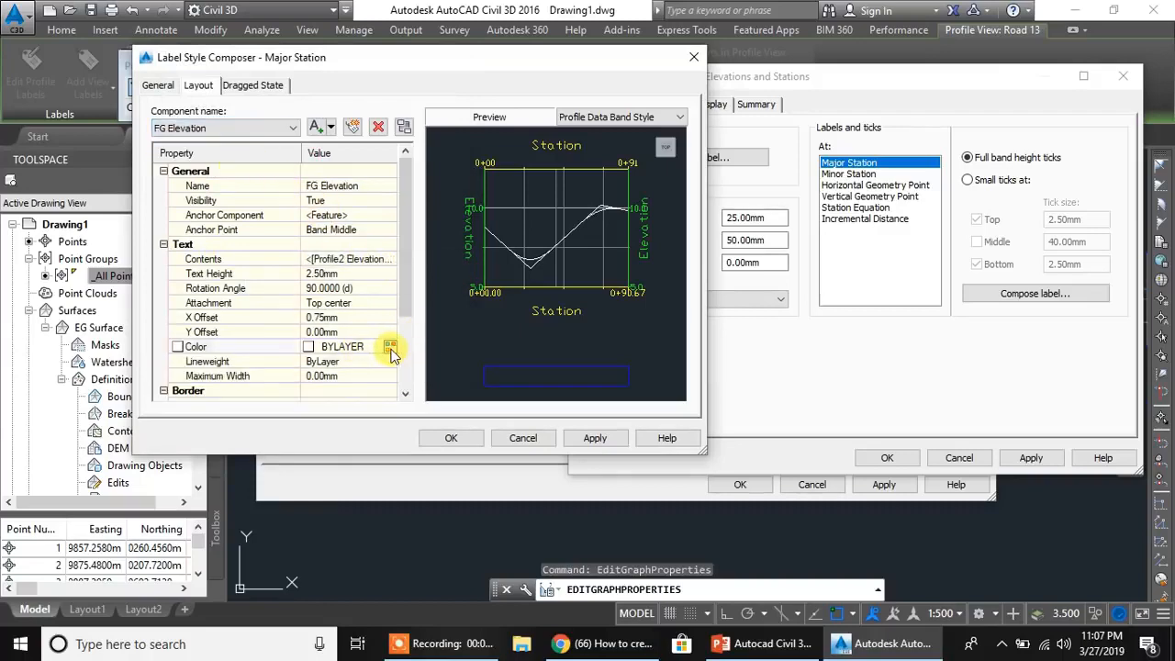
left_click(390, 348)
left_click(223, 262)
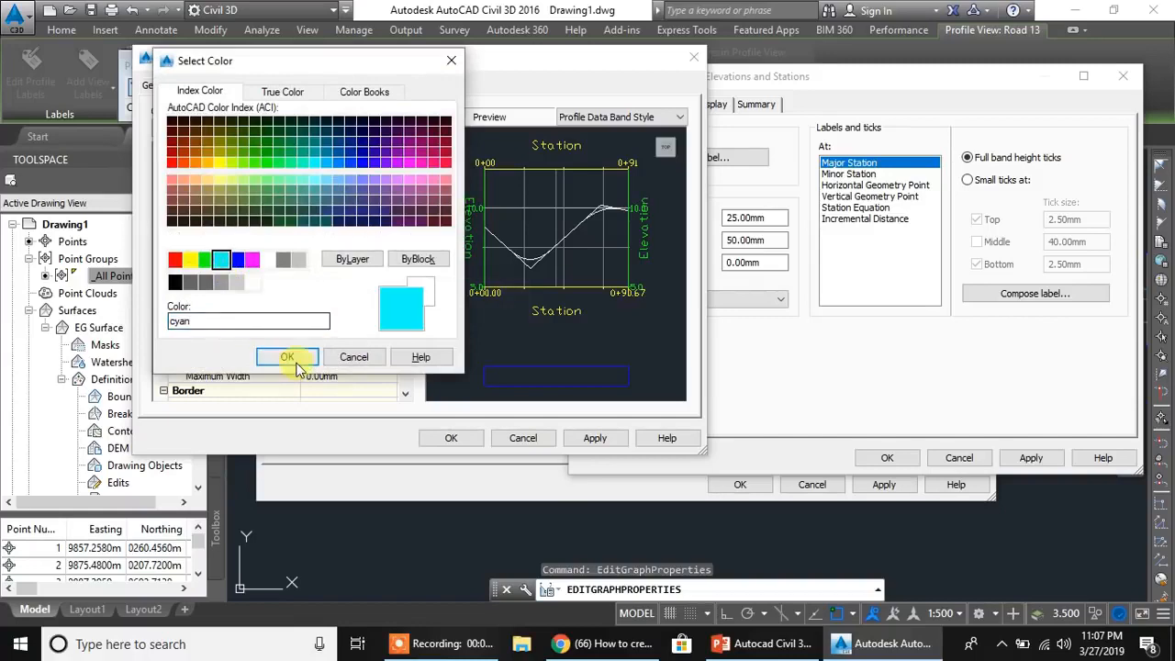
left_click(285, 357)
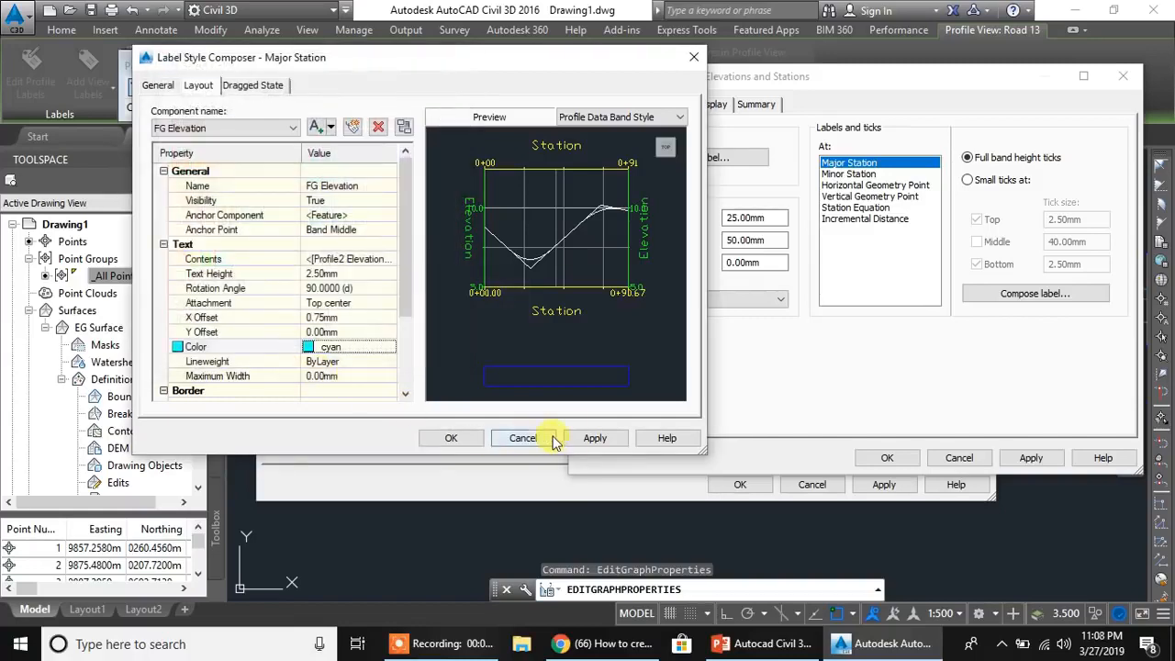
left_click(448, 437)
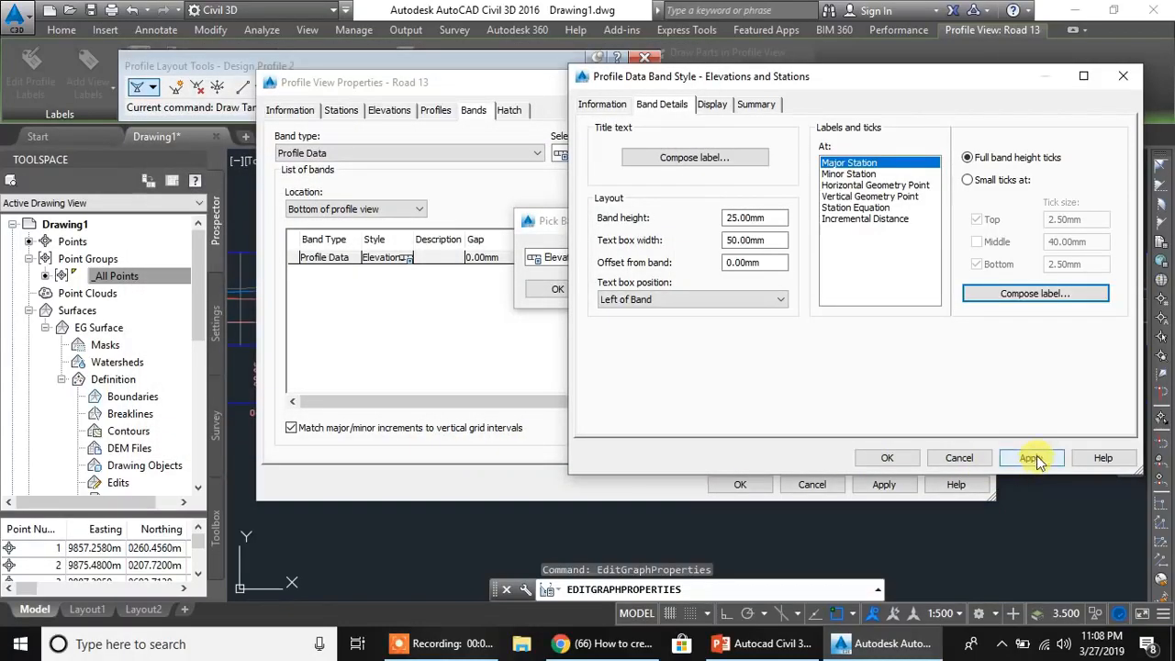
left_click(886, 458)
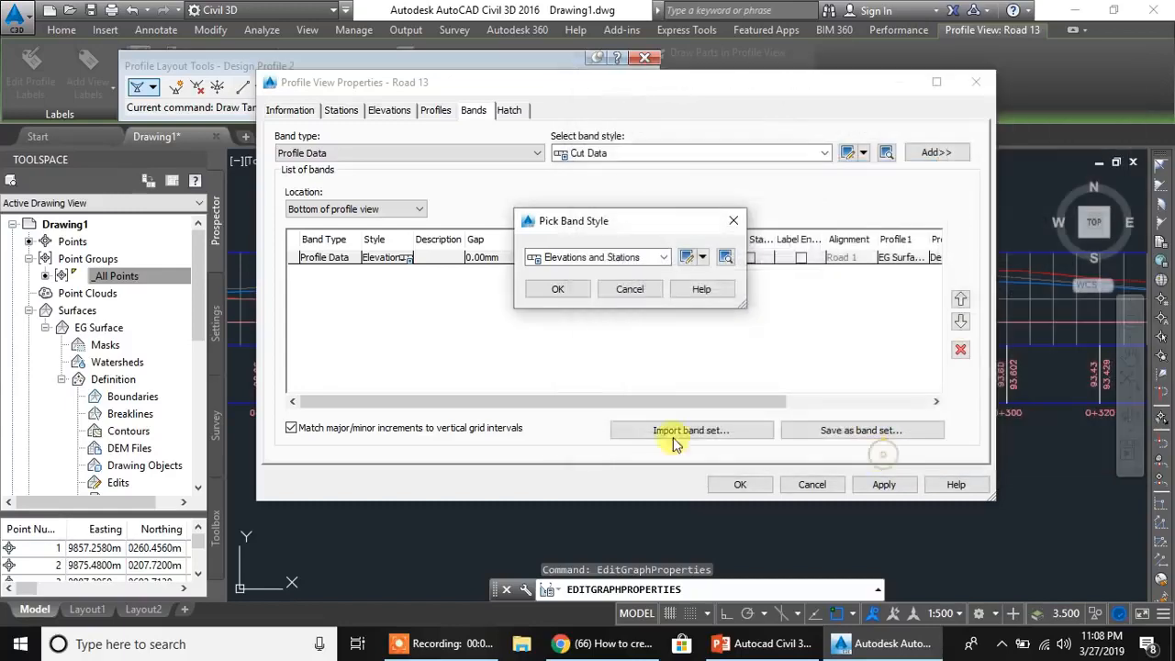
left_click(551, 289)
left_click(859, 484)
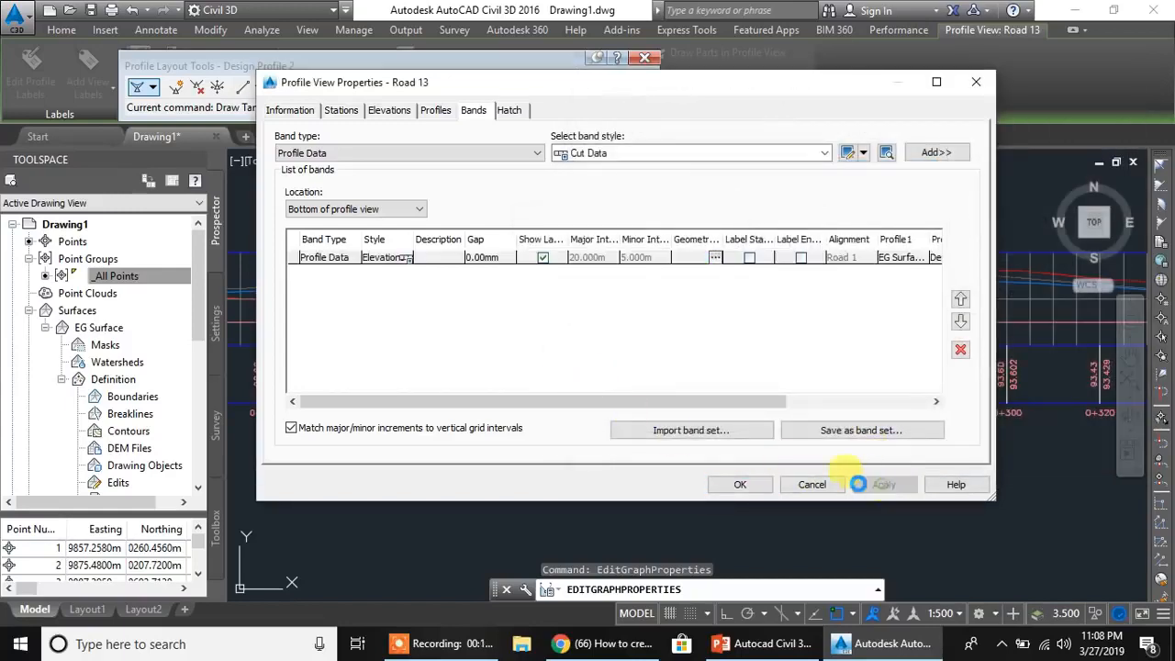
left_click(737, 485)
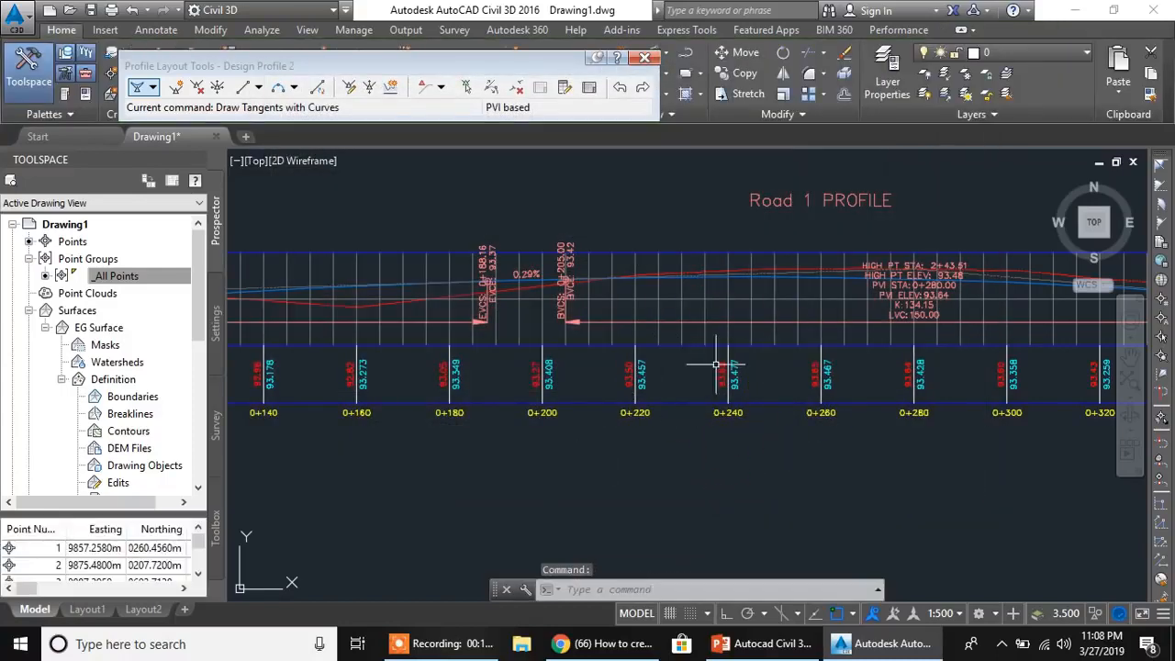
- Compare the ground and design elevations in the Road 1 data band around station 0+240
scroll(728, 366, "up", 2)
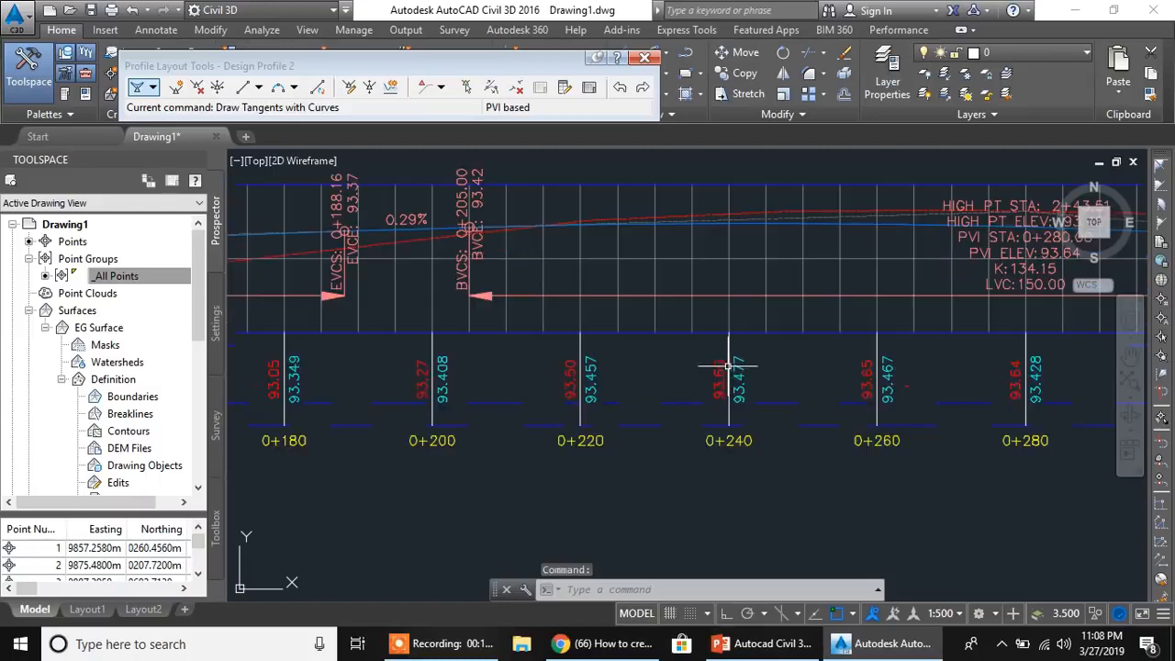
scroll(718, 215, "up", 2)
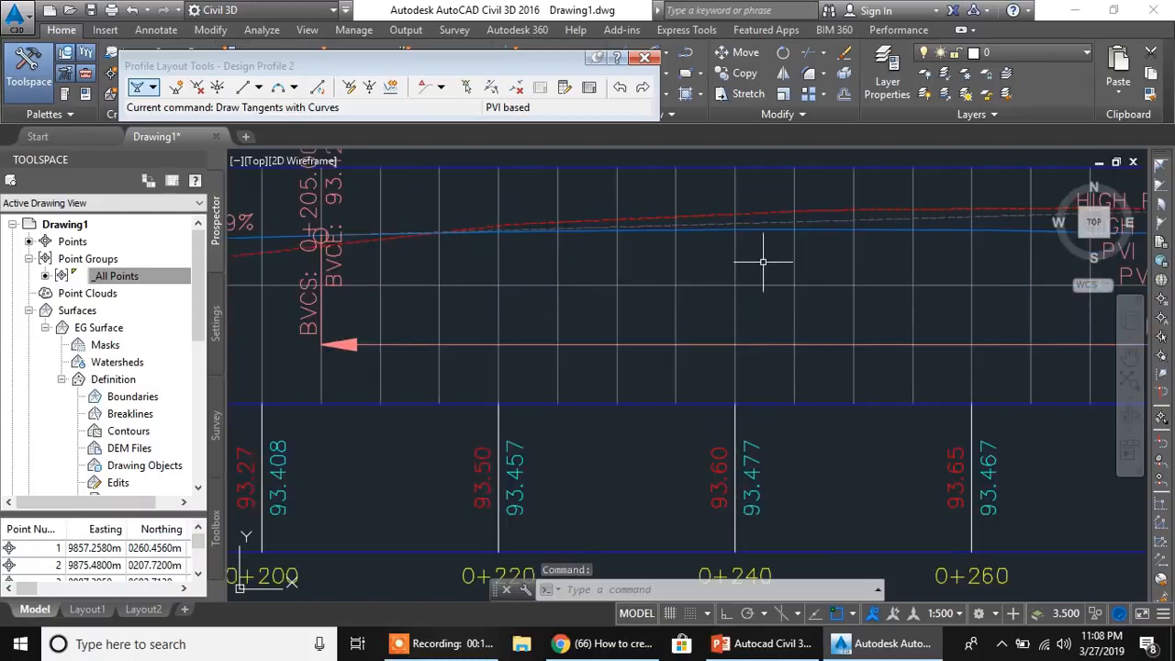
scroll(756, 419, "down", 8)
- Set Profile2 of the Road 2 profile view's Profile Data band to the road's design profile and apply the change
middle_click_drag(735, 320, 685, 347)
scroll(685, 349, "up", 4)
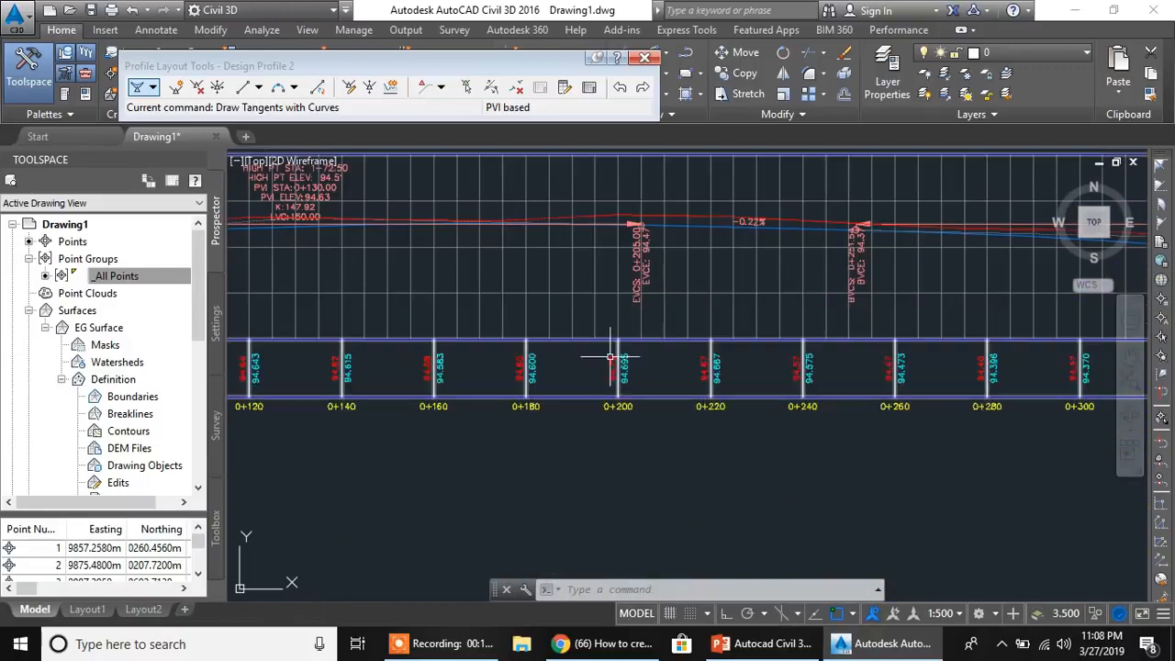
left_click(552, 250)
right_click(554, 253)
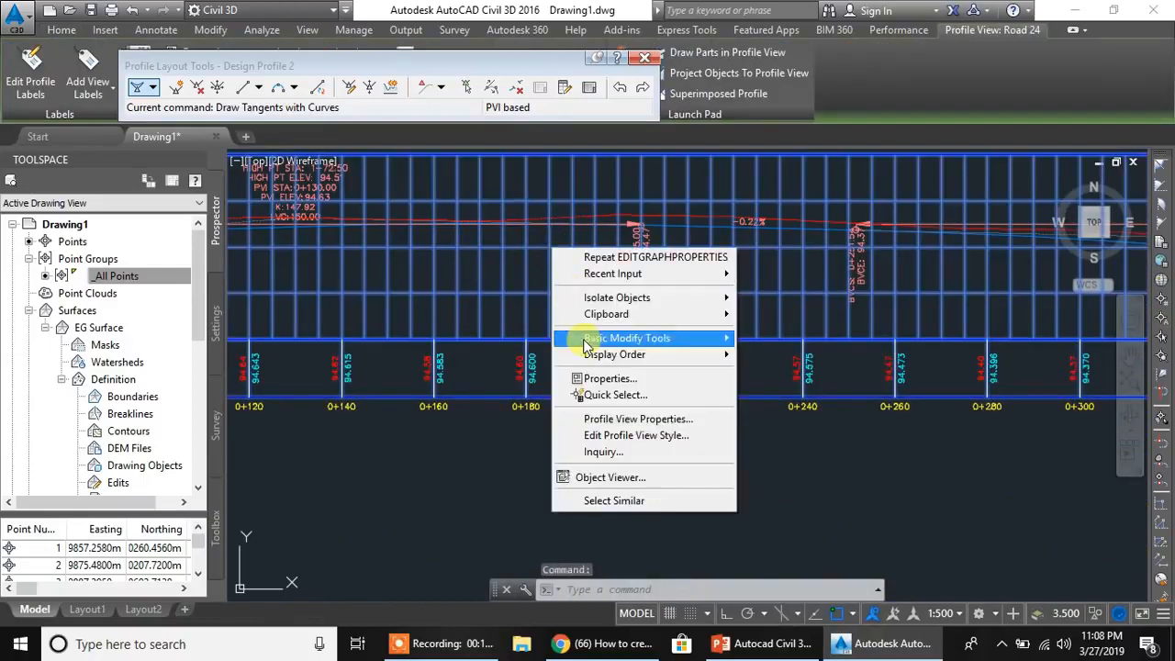
left_click(603, 418)
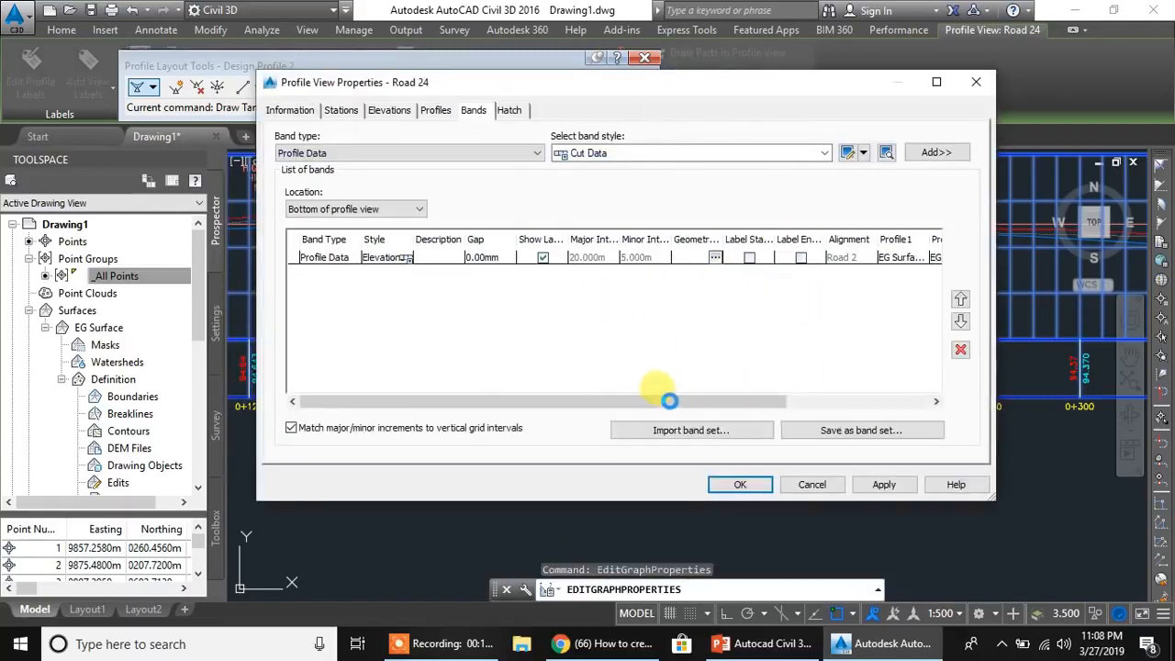
left_click_drag(666, 407, 809, 404)
left_click(770, 259)
left_click(770, 259)
left_click(772, 286)
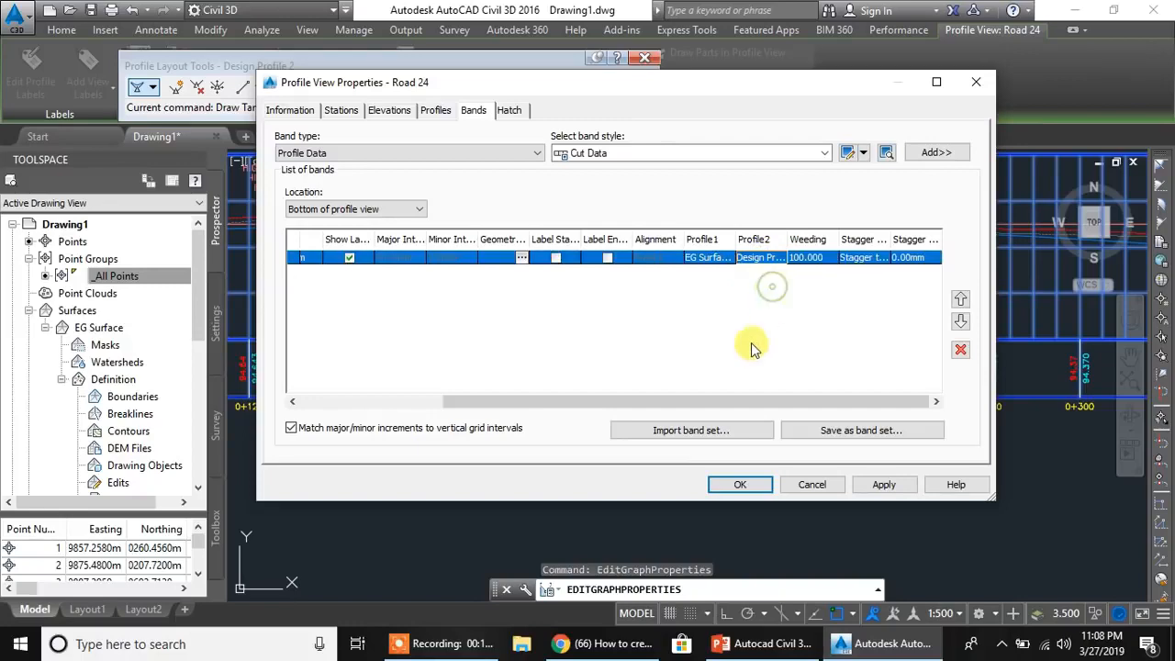
left_click(886, 486)
left_click(735, 485)
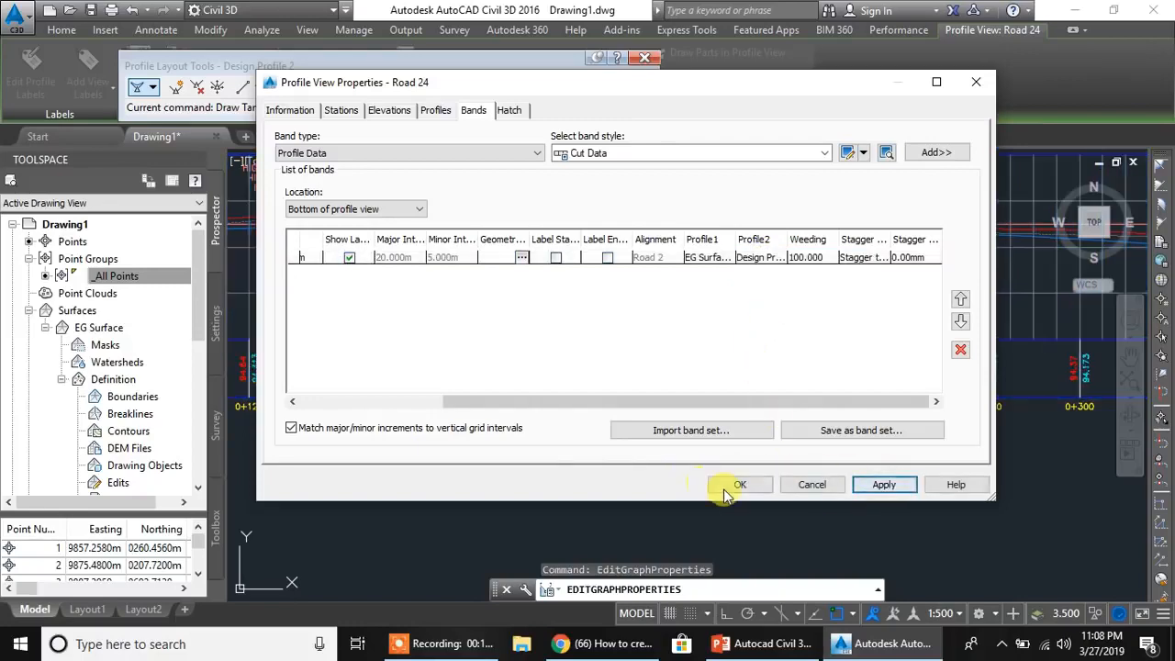
left_click(740, 485)
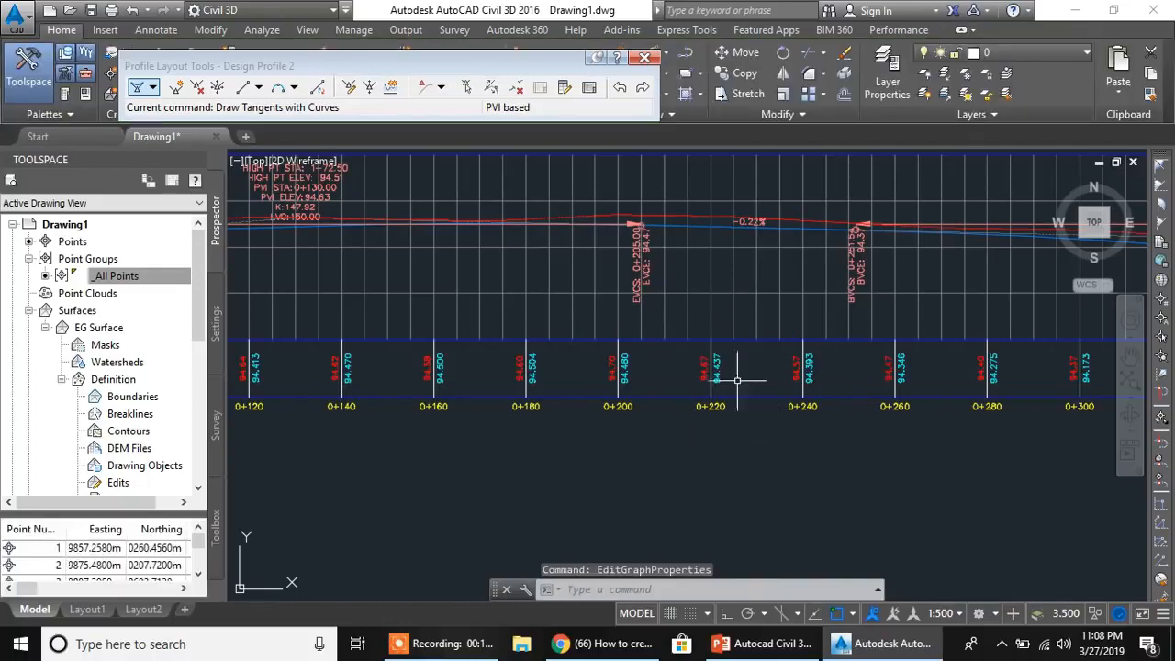
- Examine in plan where the Road 1 and Road 2 alignments meet and which station each has at that point
middle_click_drag(597, 337, 659, 449)
scroll(606, 360, "down", 4)
mouse_move(883, 359)
middle_mouse_down()
mouse_move(743, 364)
mouse_move(678, 325)
mouse_move(698, 335)
middle_mouse_up()
scroll(698, 337, "down", 2)
middle_click_drag(559, 373, 636, 470)
scroll(513, 356, "up", 2)
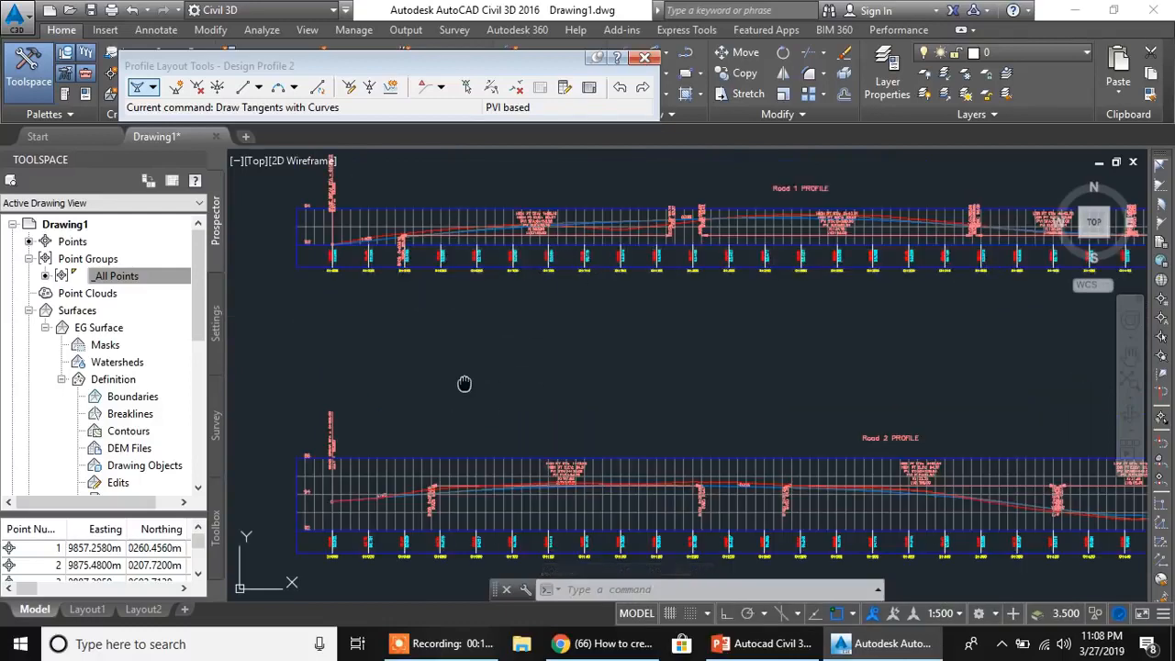
middle_click_drag(465, 385, 528, 283)
scroll(507, 382, "down", 2)
middle_click_drag(445, 380, 628, 377)
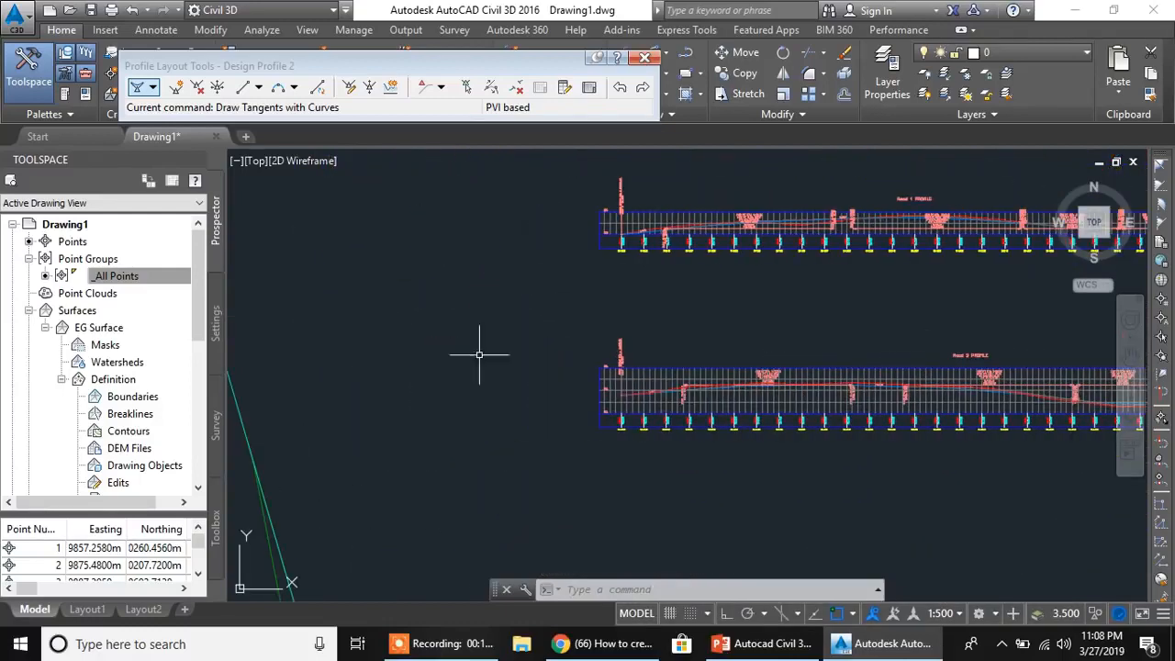
scroll(427, 363, "down", 6)
middle_click_drag(426, 362, 616, 346)
scroll(471, 367, "up", 6)
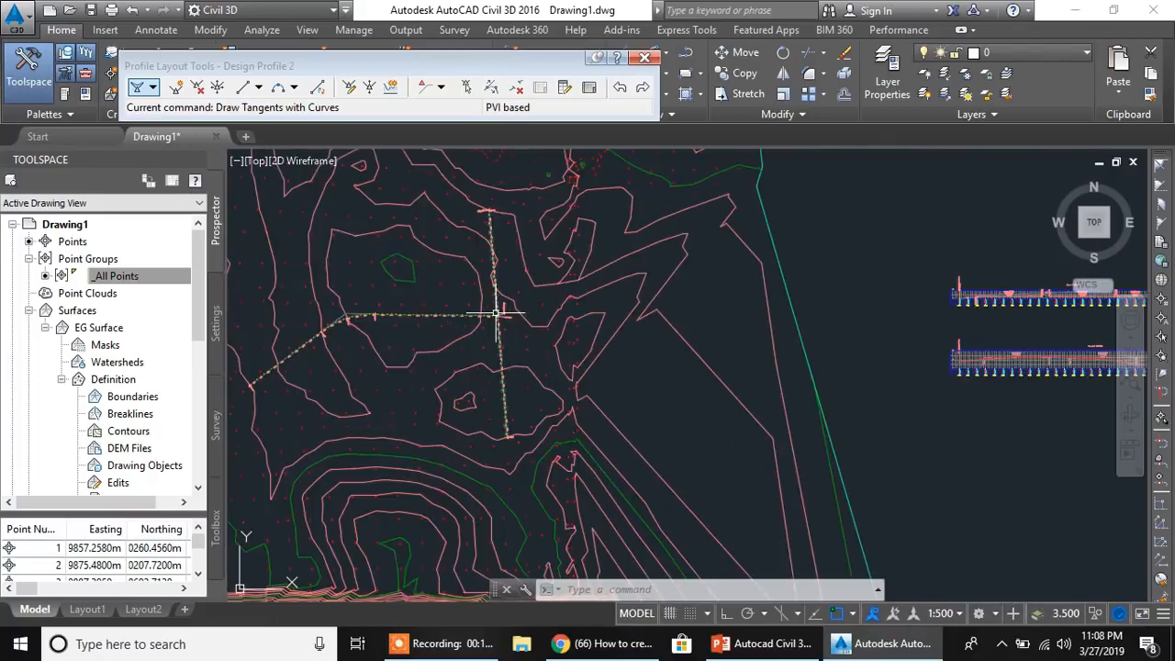
scroll(503, 332, "up", 4)
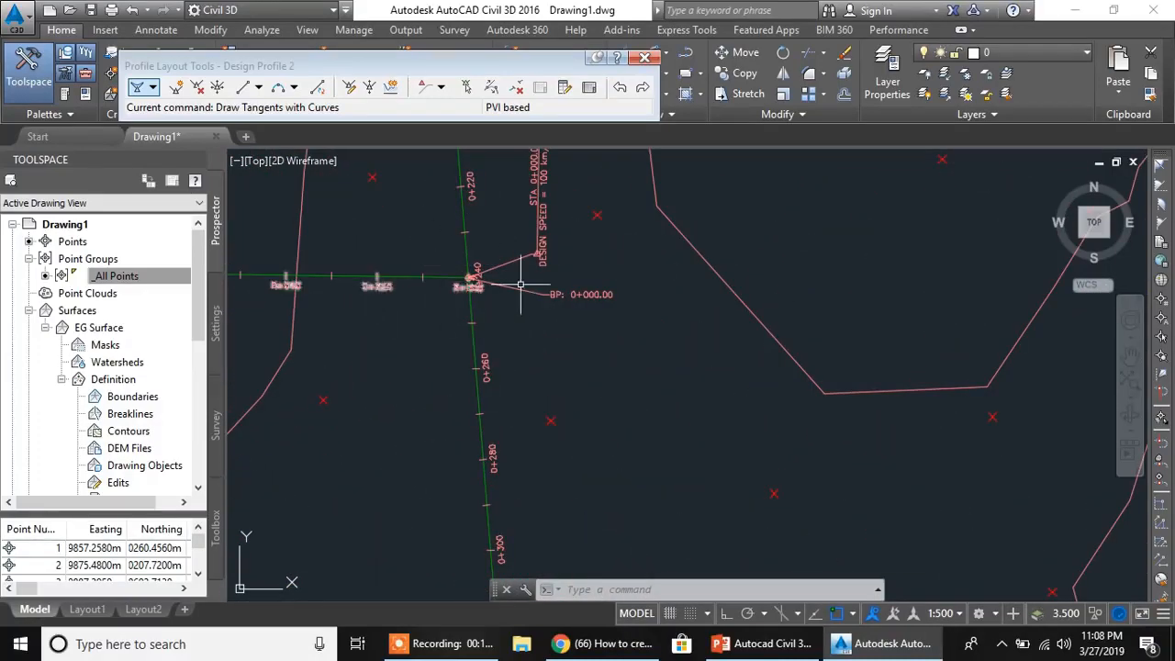
middle_click_drag(472, 277, 451, 346)
scroll(464, 345, "up", 2)
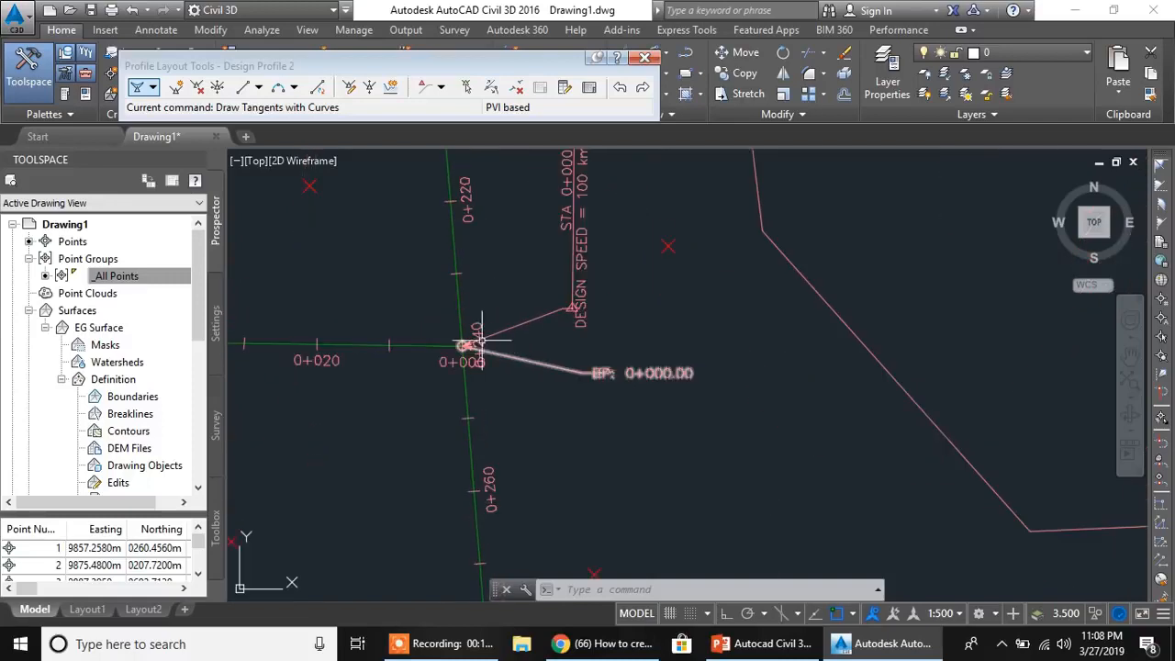
scroll(467, 372, "up", 3)
middle_click_drag(468, 262, 588, 309)
mouse_move(494, 421)
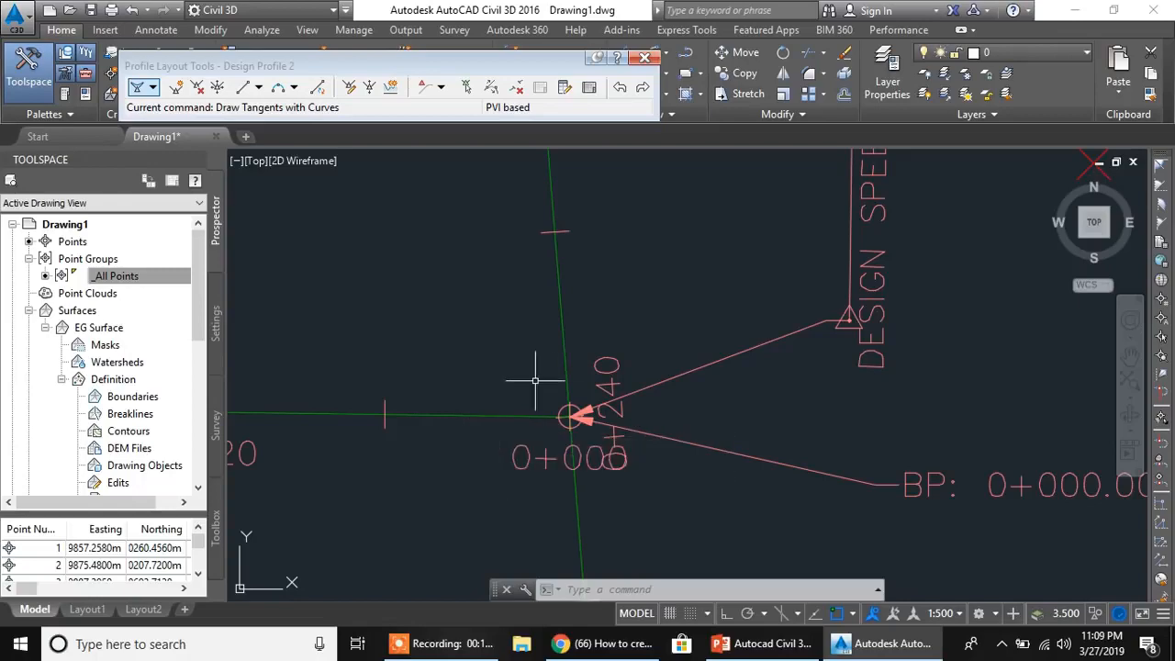
- Look over the ground and design elevations in the Road 1 profile view's data band
scroll(683, 413, "down", 13)
middle_click_drag(819, 434, 535, 311)
middle_click_drag(968, 380, 551, 365)
middle_click_drag(887, 368, 733, 370)
scroll(694, 266, "up", 8)
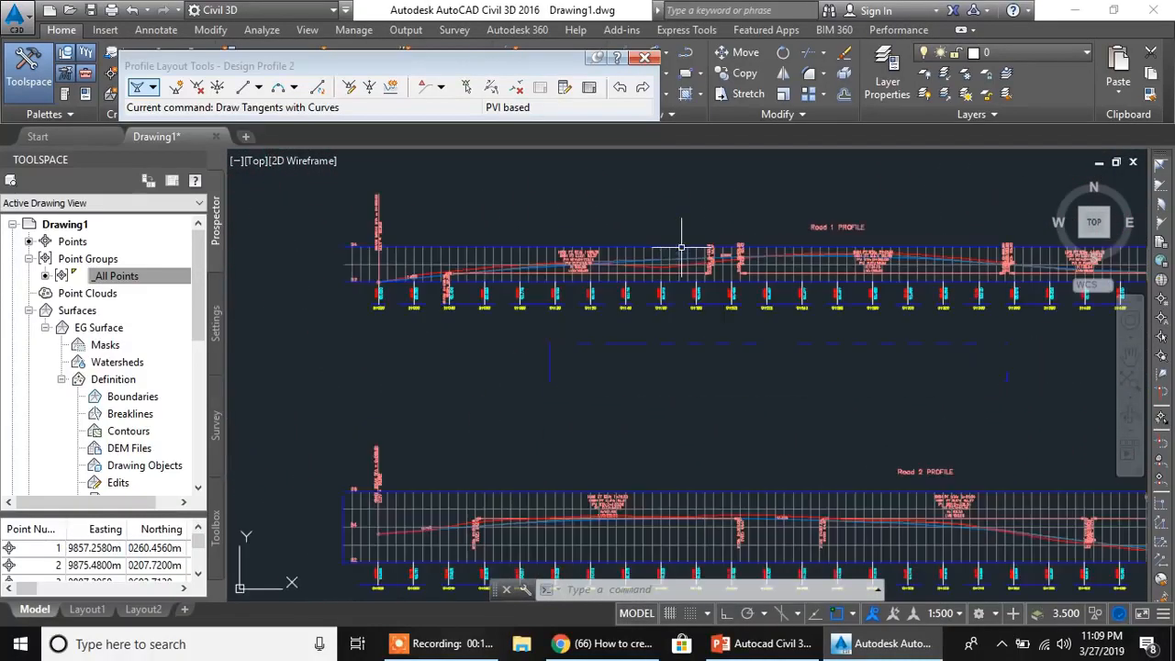
middle_click_drag(628, 295, 772, 250)
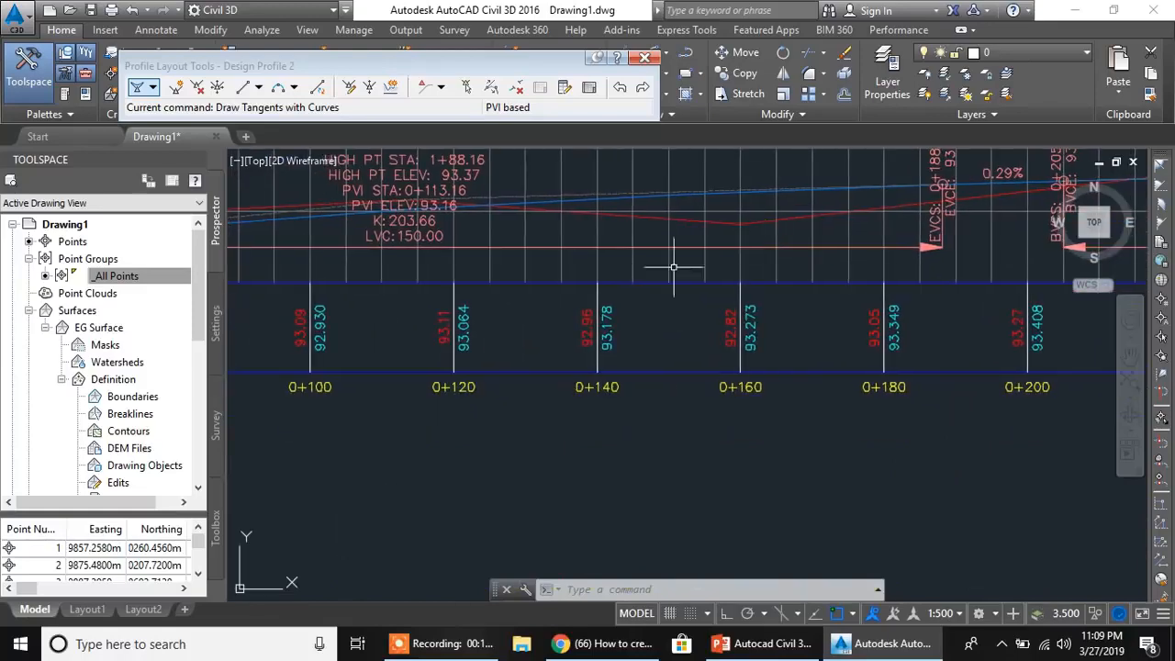
- Check the two alignments' station labels at the intersection point in plan again
scroll(557, 282, "down", 8)
scroll(564, 286, "down", 7)
middle_click_drag(290, 346, 651, 372)
scroll(620, 328, "up", 6)
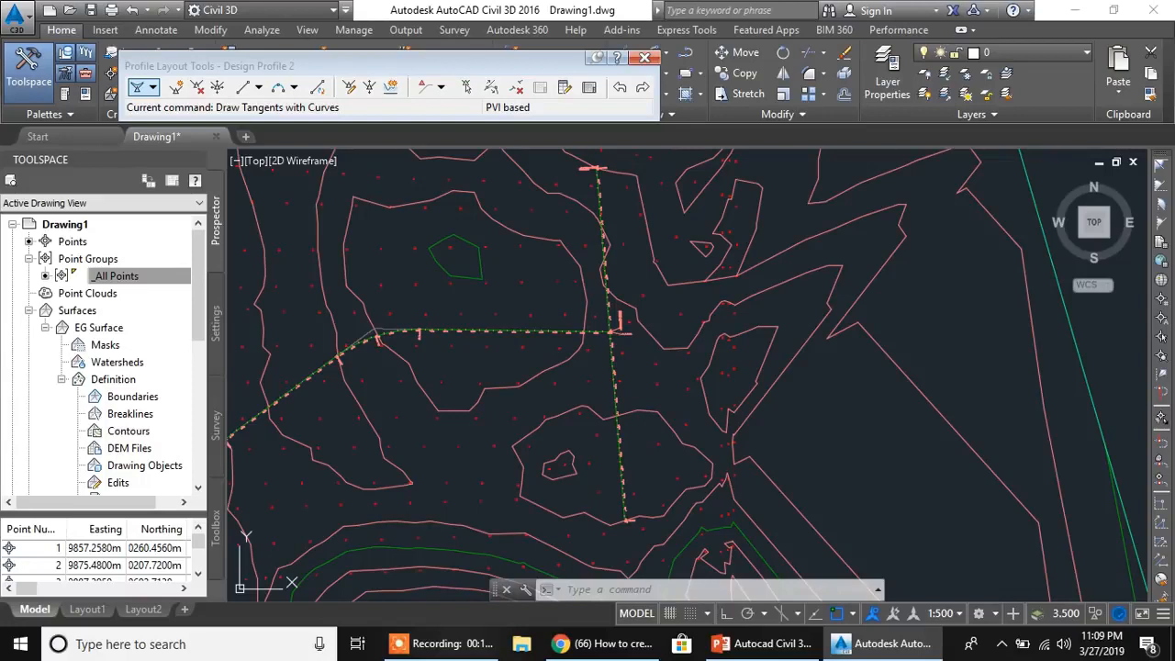
scroll(422, 441, "up", 2)
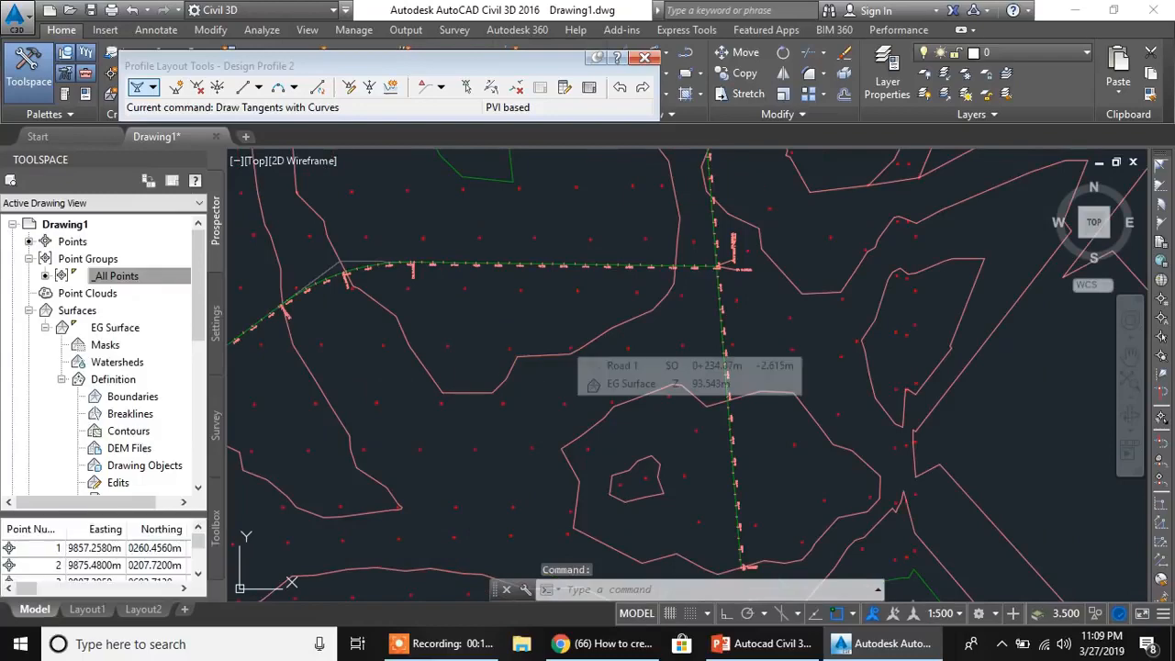
scroll(712, 268, "up", 8)
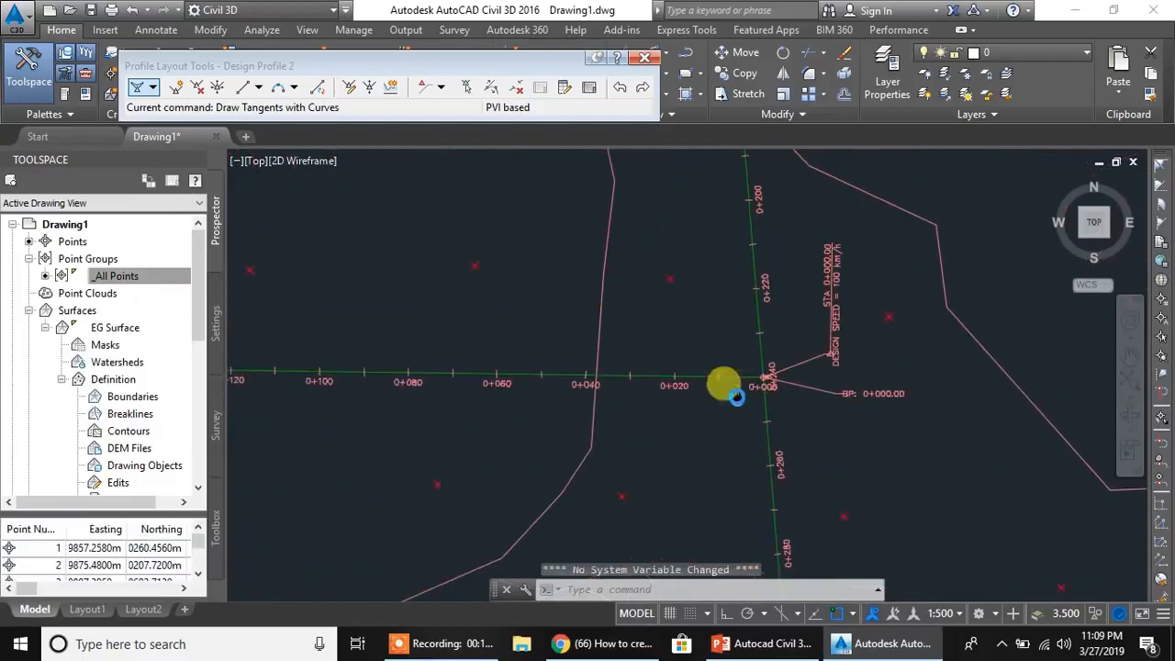
middle_click_drag(775, 391, 659, 357)
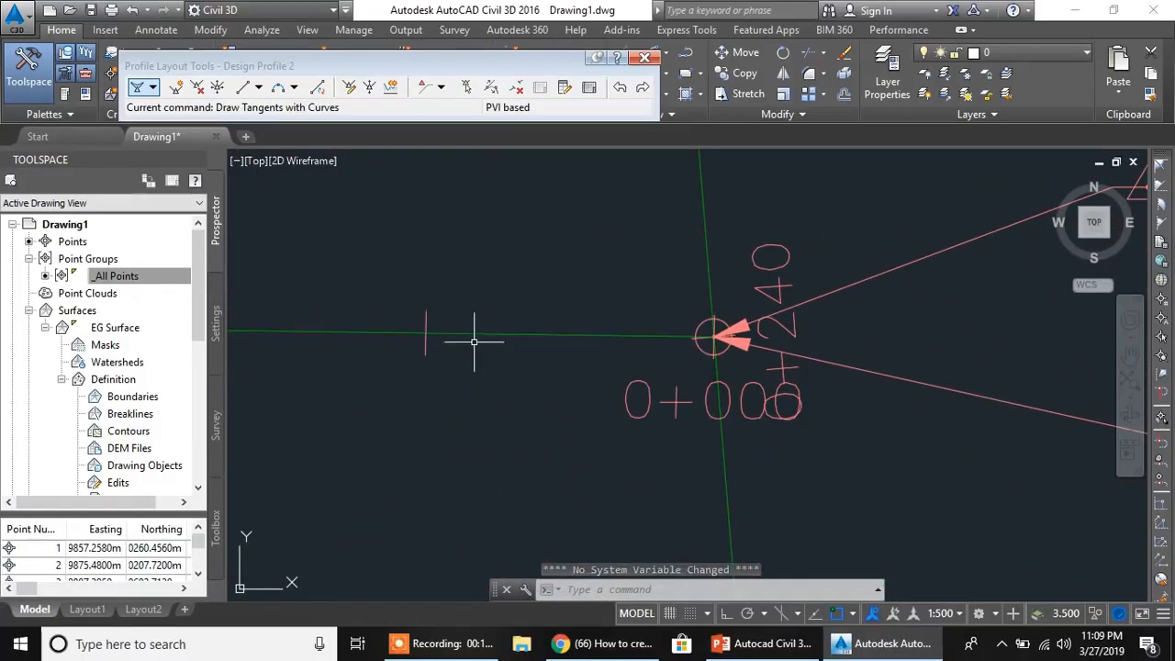
middle_click_drag(615, 402, 499, 416)
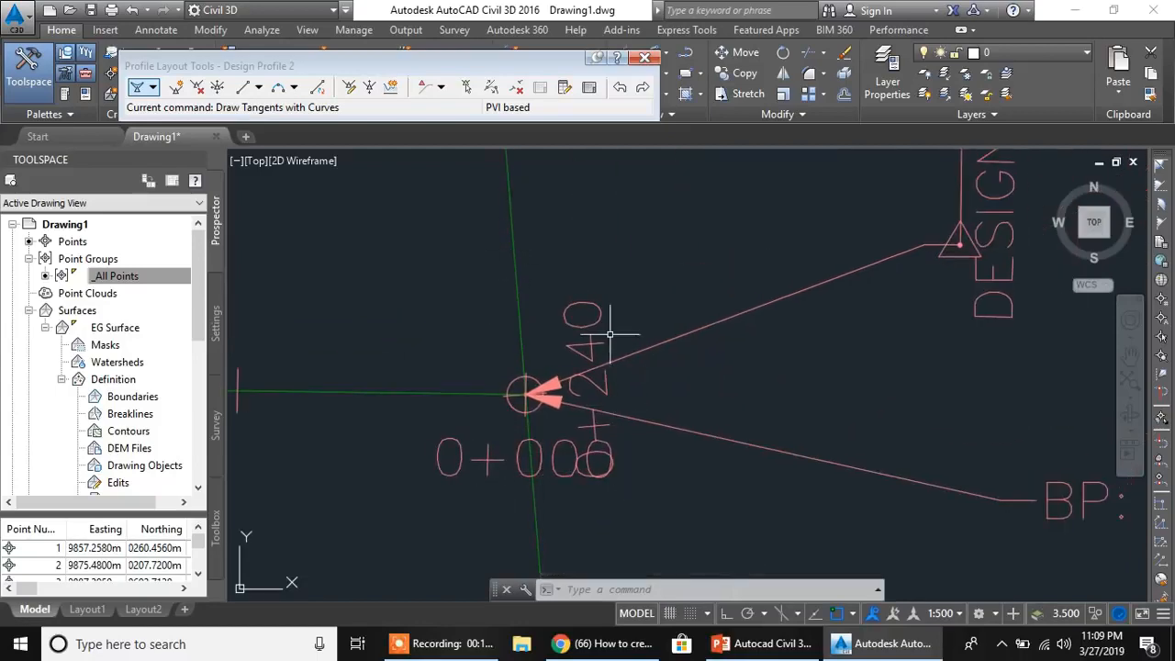
- Compare the band elevations at Road 2 station 0+000 with those at Road 1 station 0+240
scroll(659, 438, "down", 10)
middle_click_drag(798, 451, 273, 435)
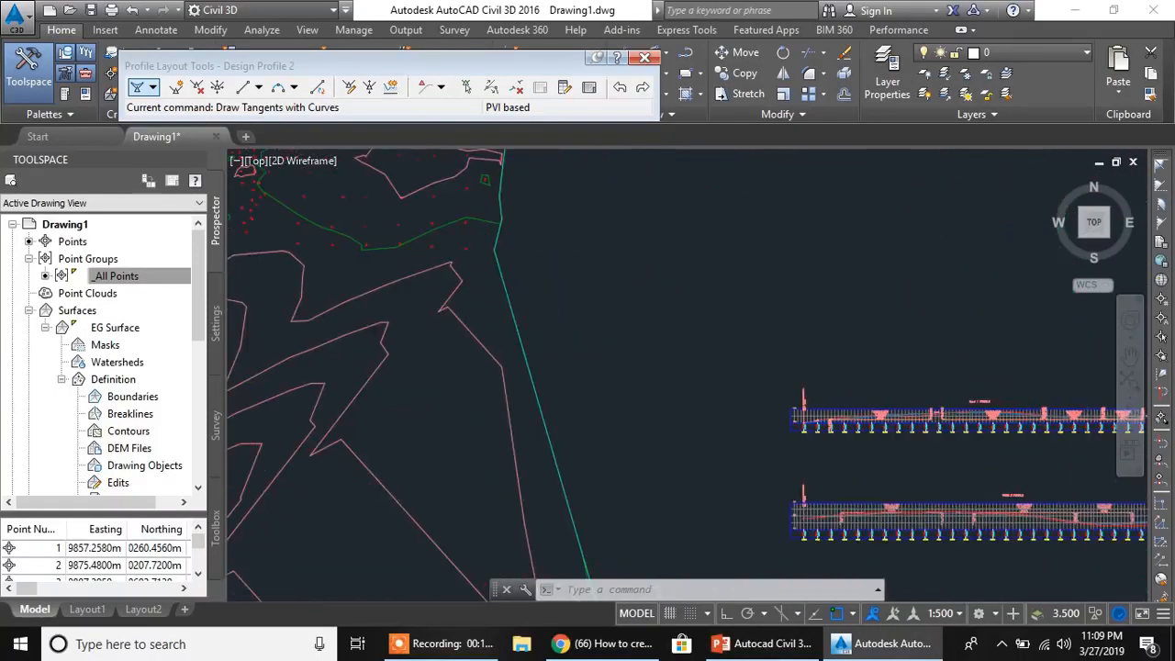
scroll(634, 425, "up", 8)
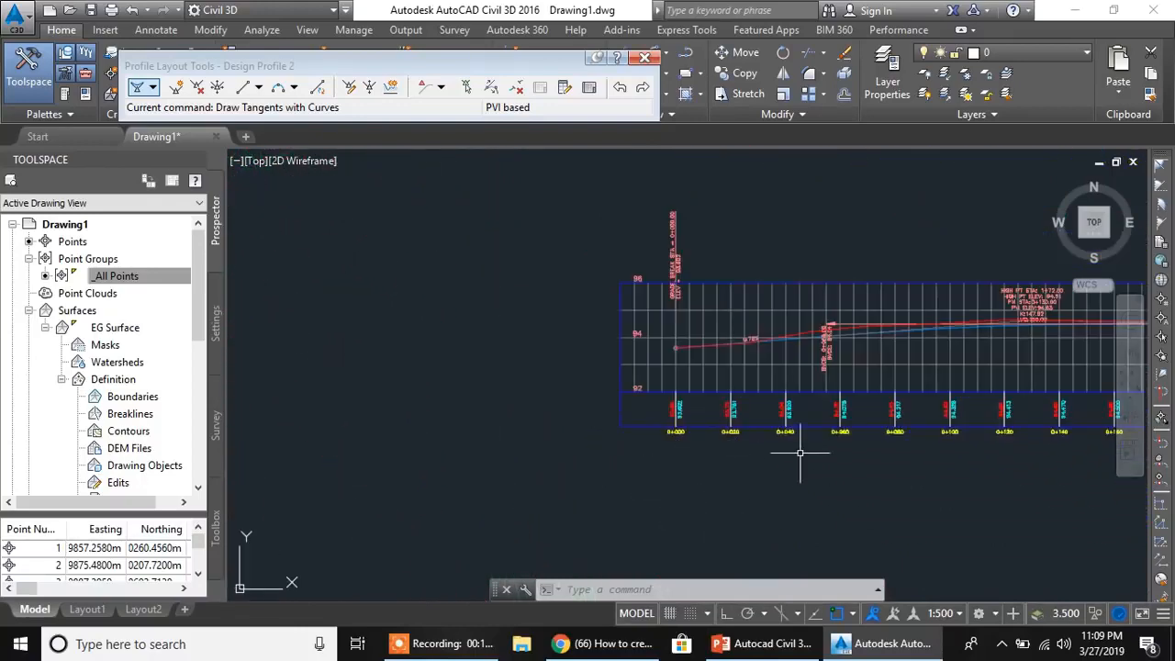
scroll(480, 398, "up", 4)
middle_click_drag(480, 398, 655, 490)
scroll(713, 419, "up", 4)
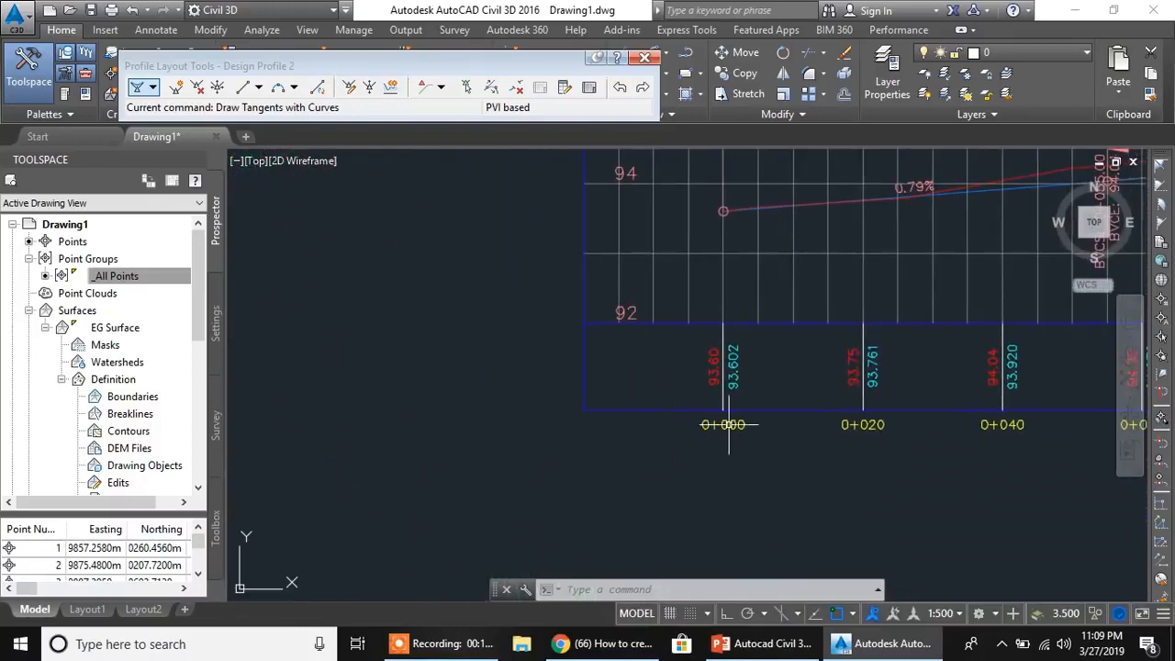
middle_click_drag(753, 345, 706, 392)
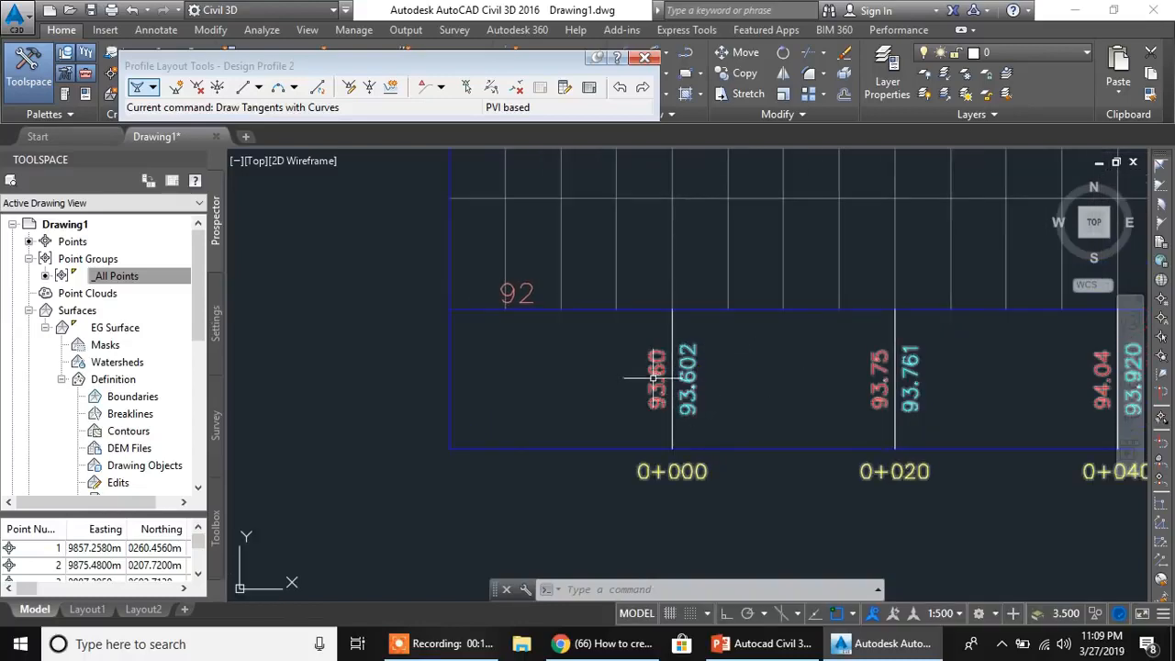
scroll(715, 416, "down", 8)
scroll(593, 493, "up", 2)
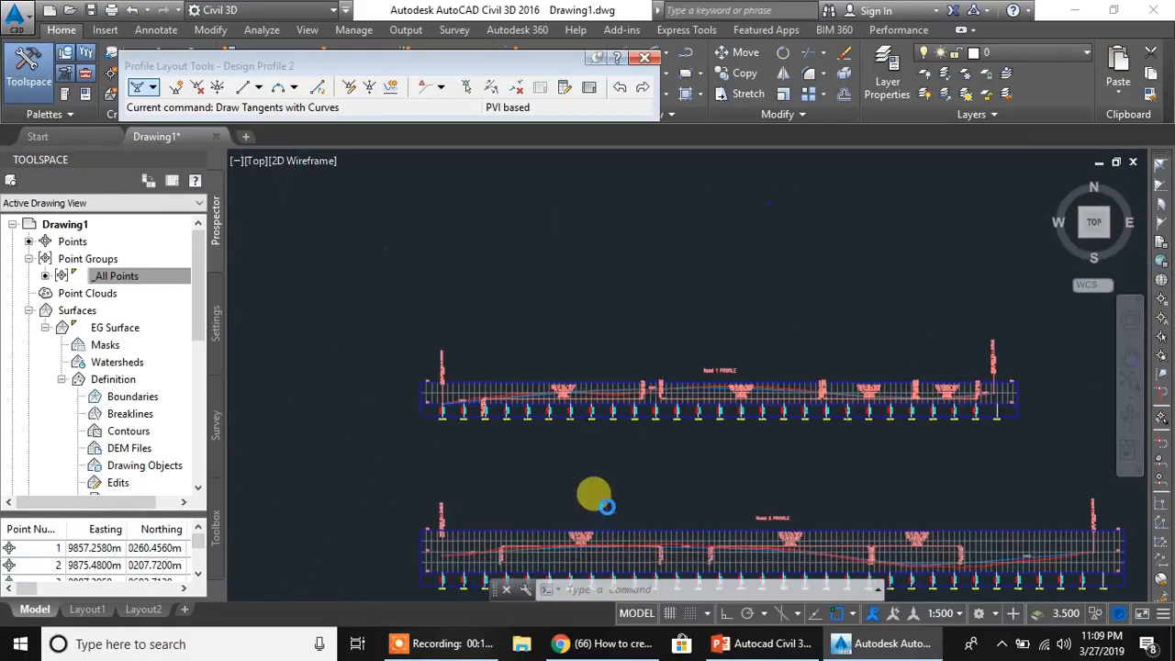
scroll(785, 388, "up", 2)
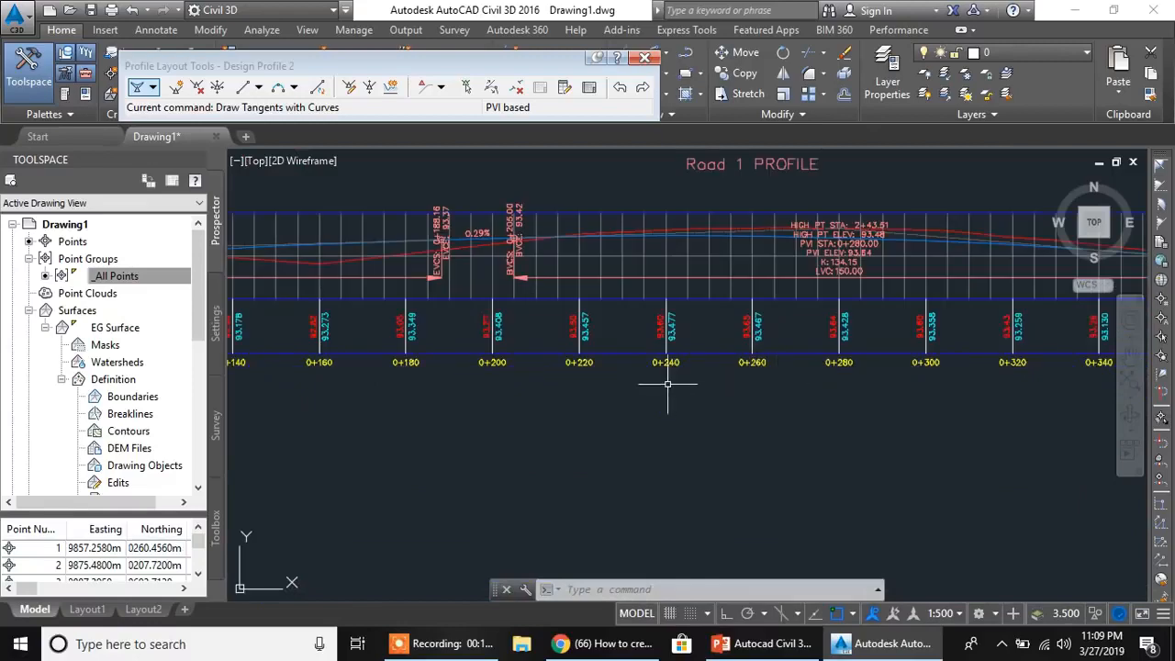
scroll(667, 384, "up", 4)
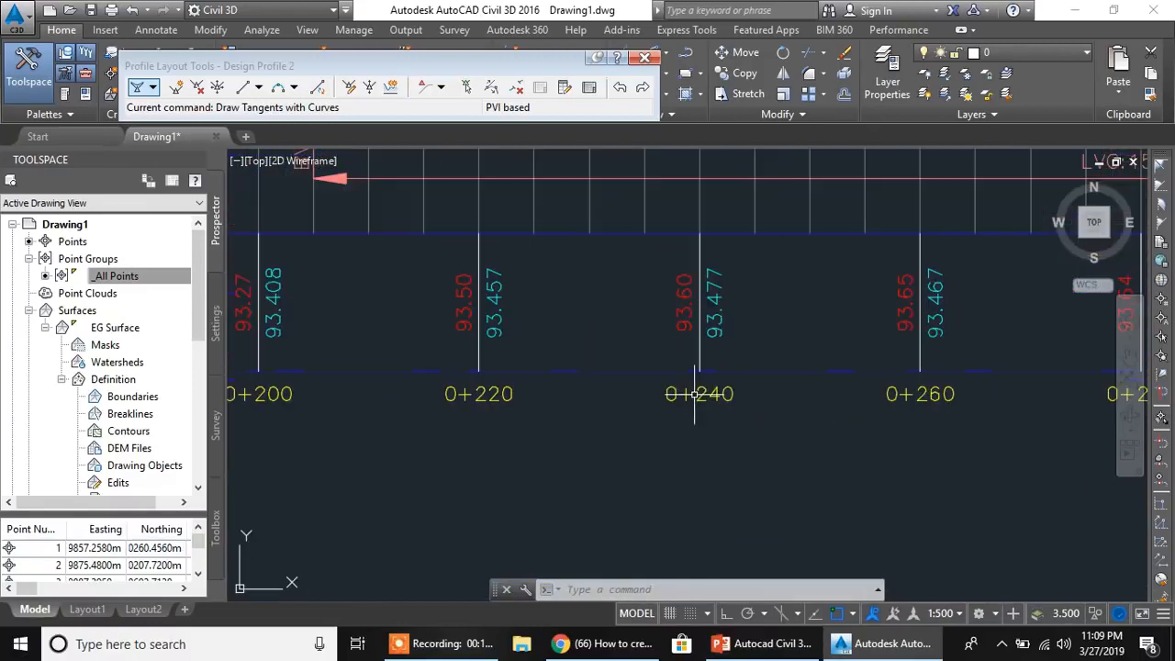
scroll(609, 443, "down", 2)
middle_click_drag(597, 450, 730, 343)
middle_click_drag(463, 527, 777, 275)
mouse_move(421, 520)
middle_mouse_down()
mouse_move(744, 281)
mouse_move(733, 294)
middle_mouse_up()
middle_click_drag(380, 506, 698, 276)
middle_click_drag(436, 410, 517, 375)
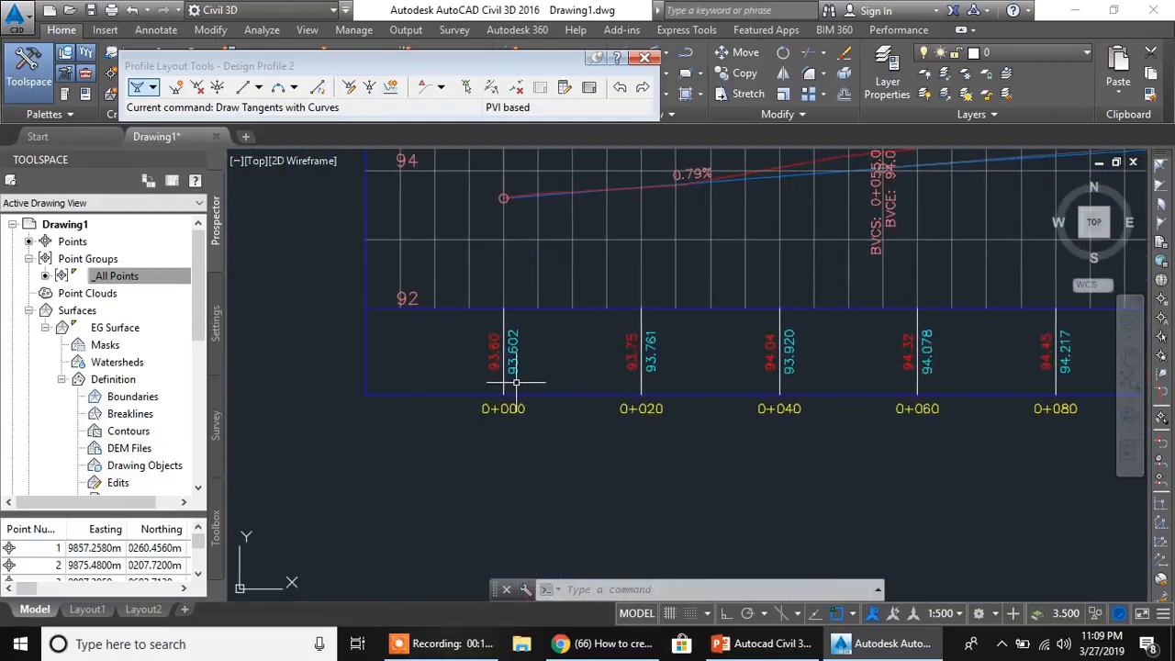
- Close the Profile Layout Tools for Design Profile 2
scroll(611, 343, "down", 2)
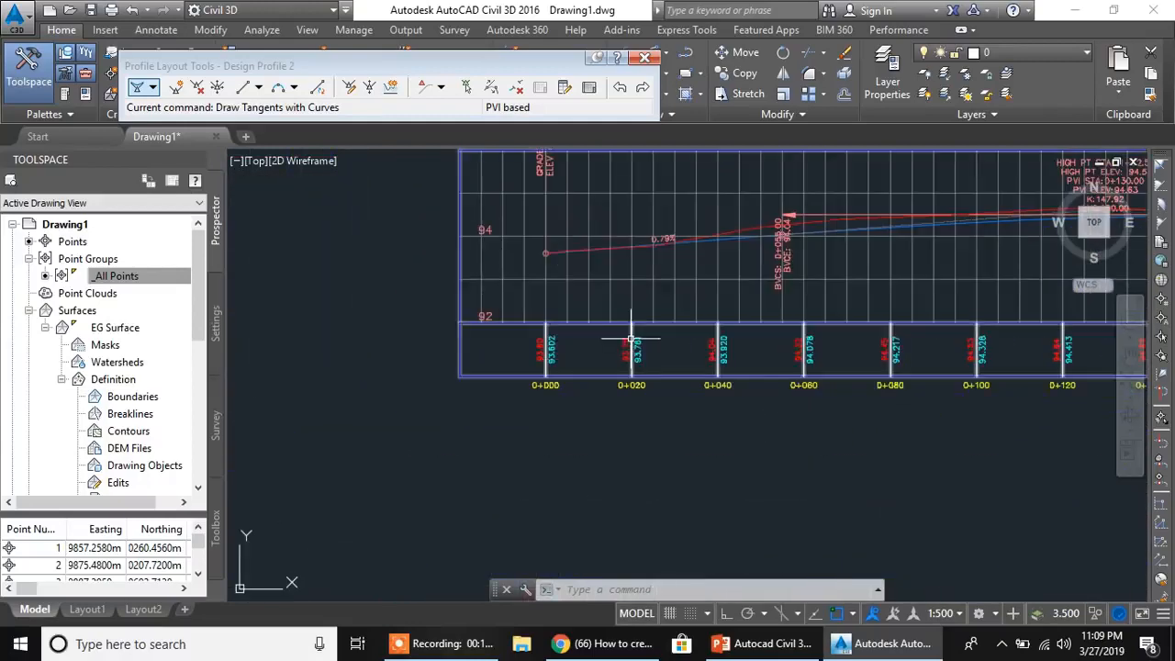
middle_click_drag(623, 331, 599, 379)
scroll(863, 299, "down", 3)
middle_click_drag(863, 299, 740, 378)
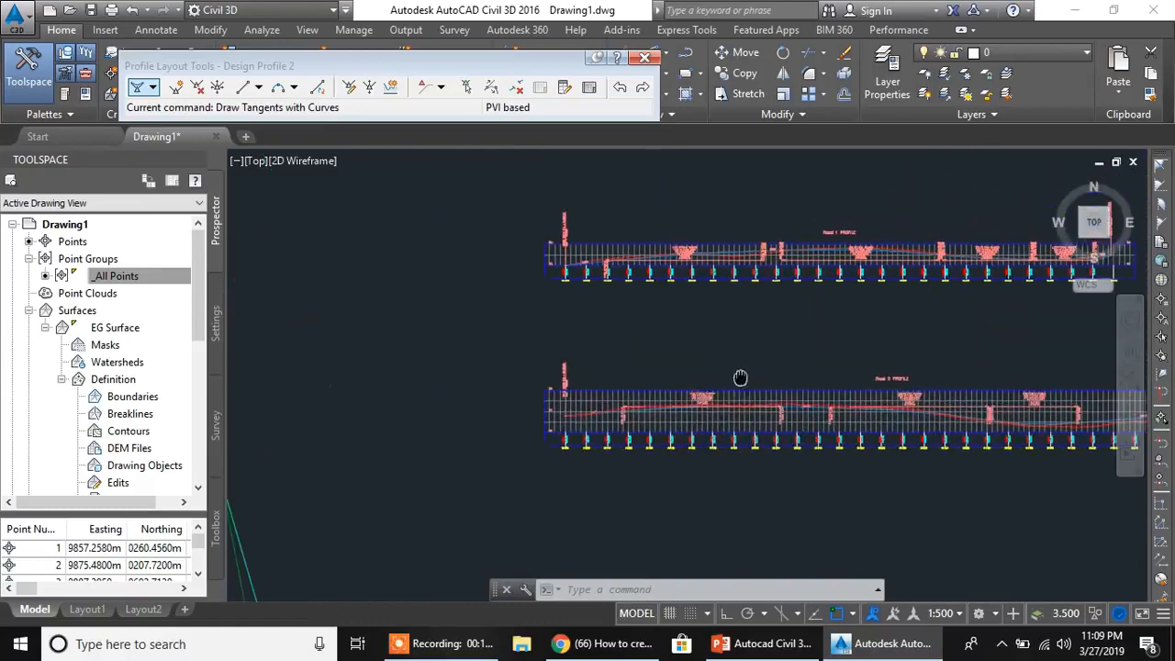
middle_click_drag(606, 321, 559, 375)
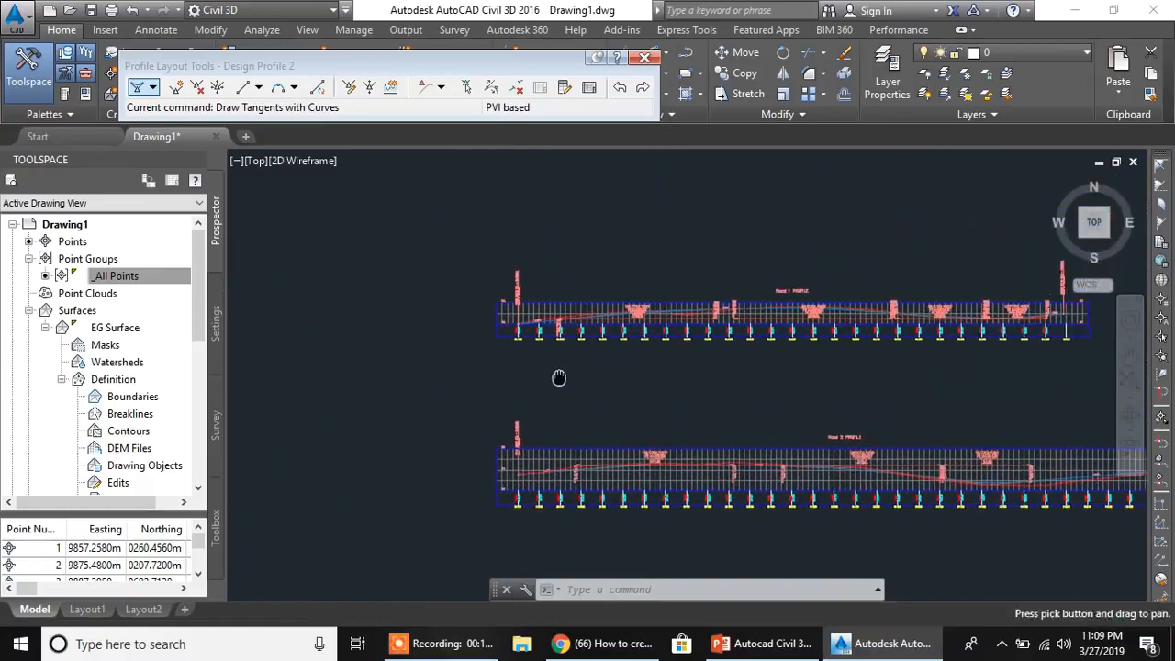
left_click(645, 61)
- Start a superimposed profile with the Road 2 design profile as source and the Road 1 profile view as destination
scroll(606, 316, "up", 4)
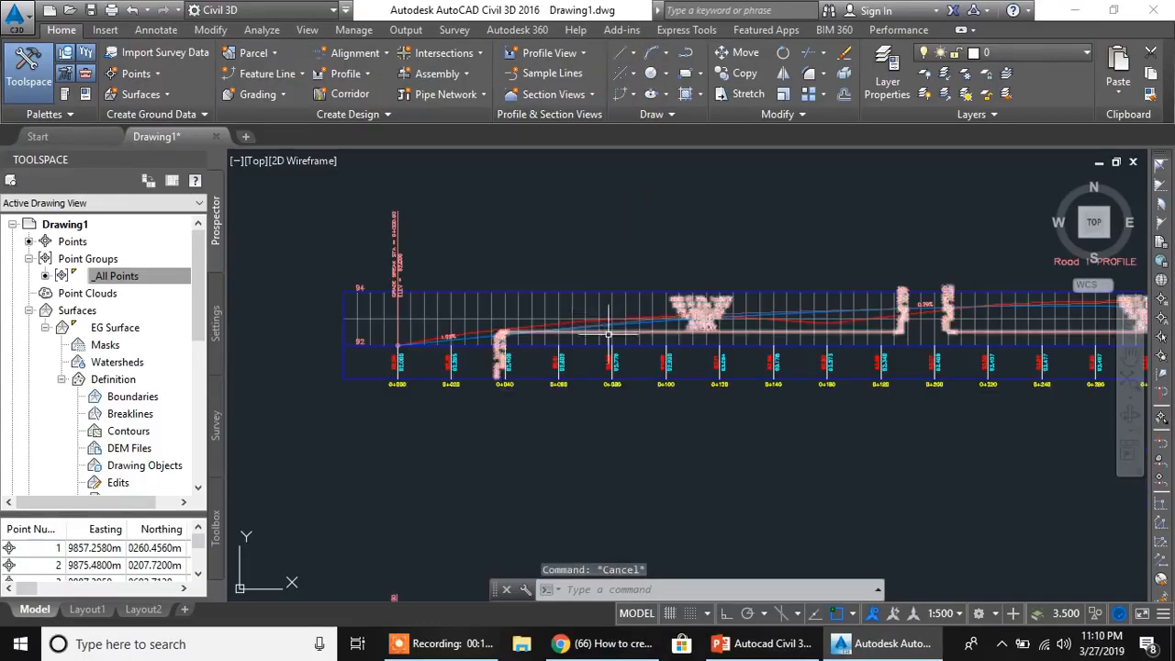
left_click(529, 261)
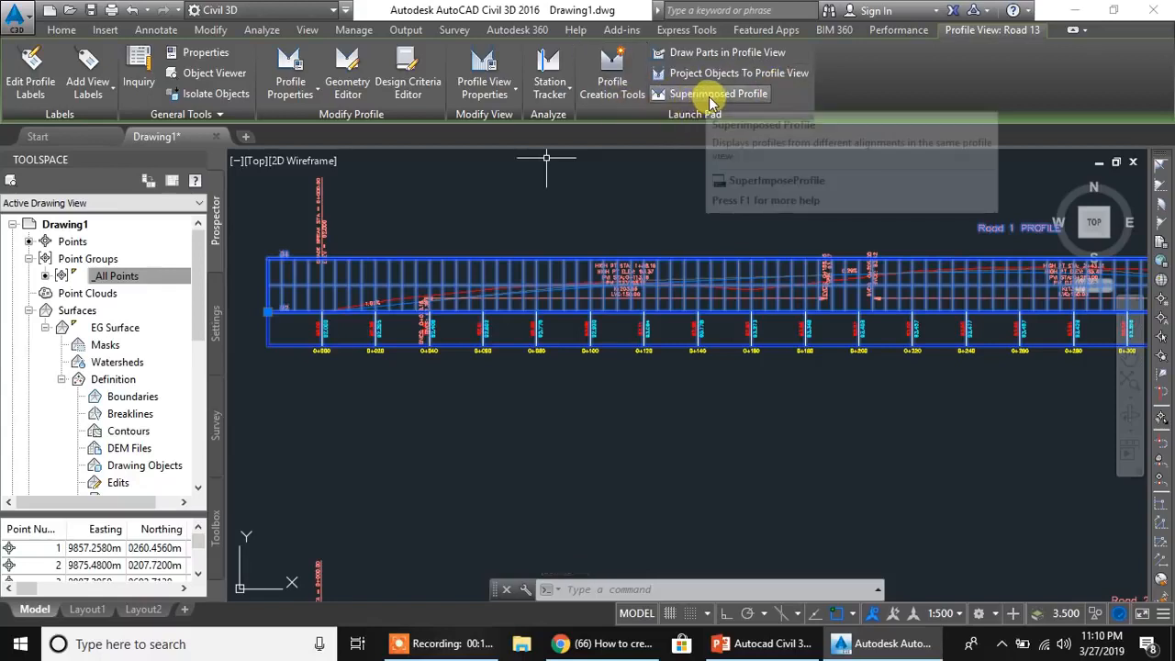
left_click(713, 95)
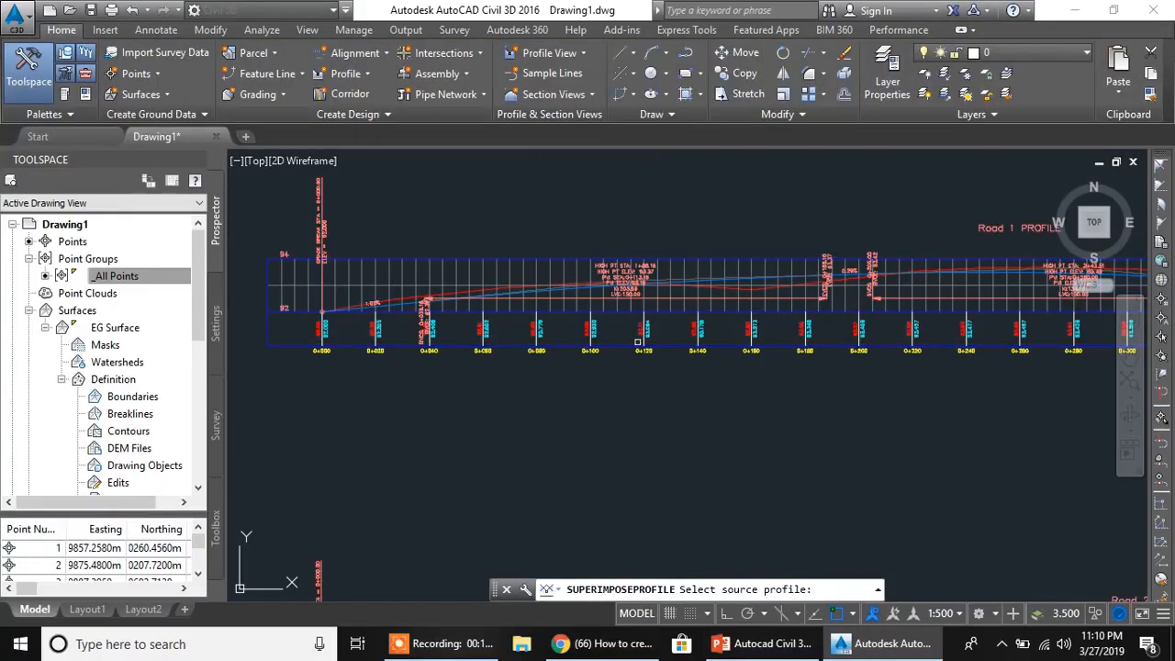
mouse_move(453, 497)
middle_mouse_down()
mouse_move(551, 413)
mouse_move(598, 345)
middle_mouse_up()
middle_click_drag(520, 546, 526, 380)
scroll(525, 376, "up", 5)
scroll(611, 354, "up", 2)
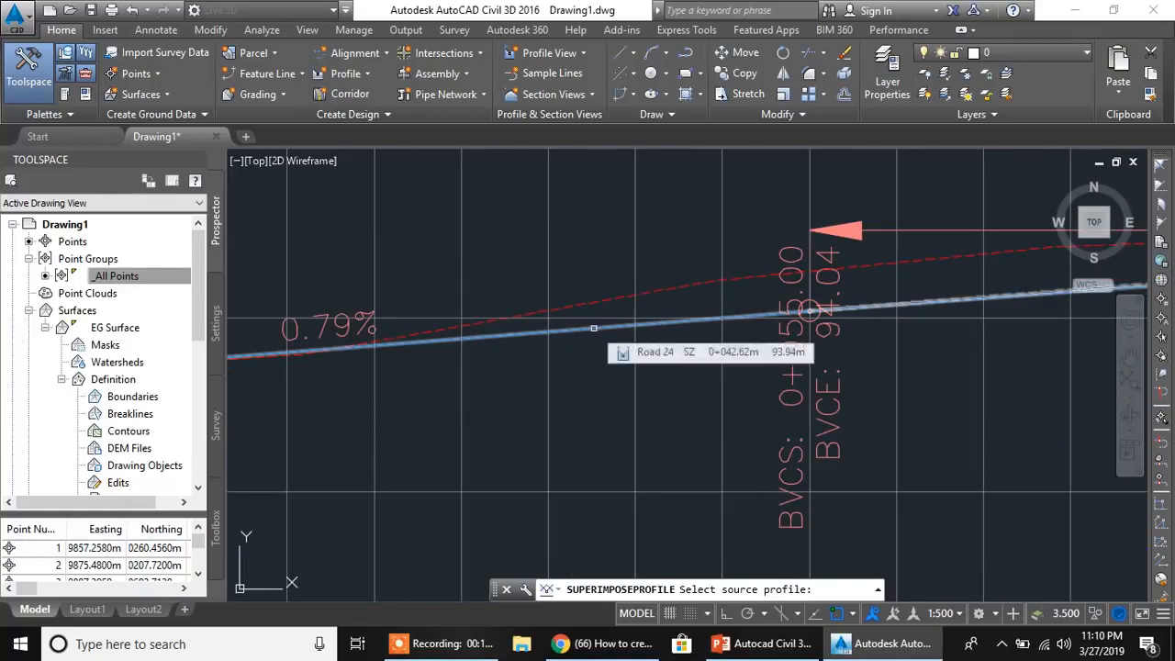
left_click(594, 328)
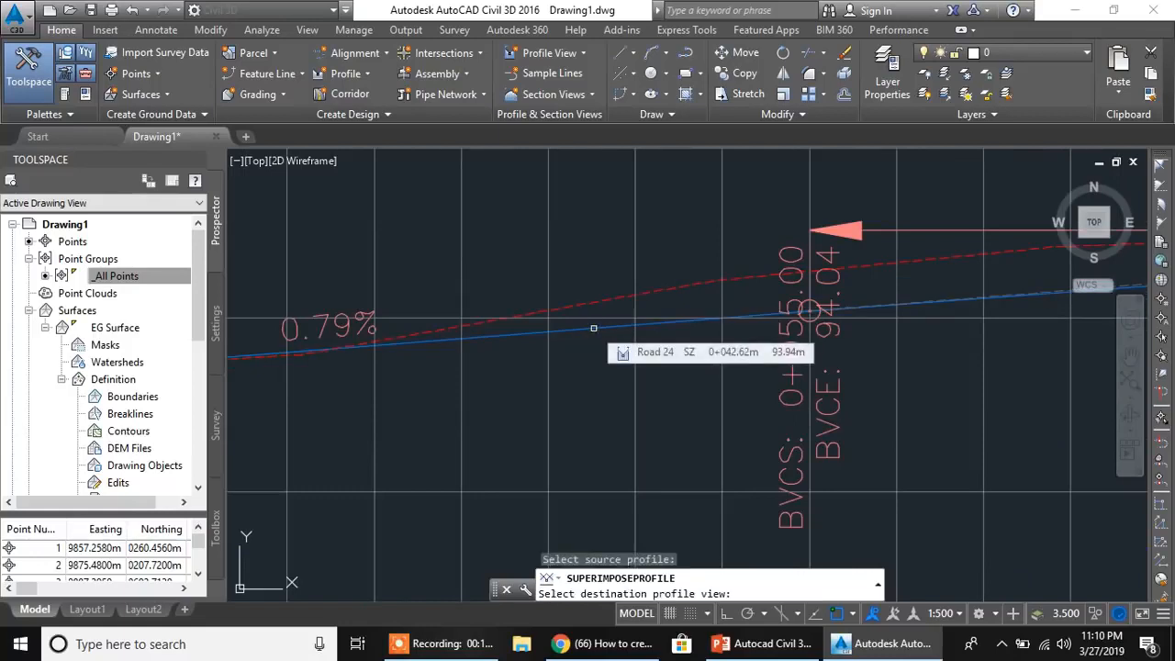
scroll(601, 412, "down", 6)
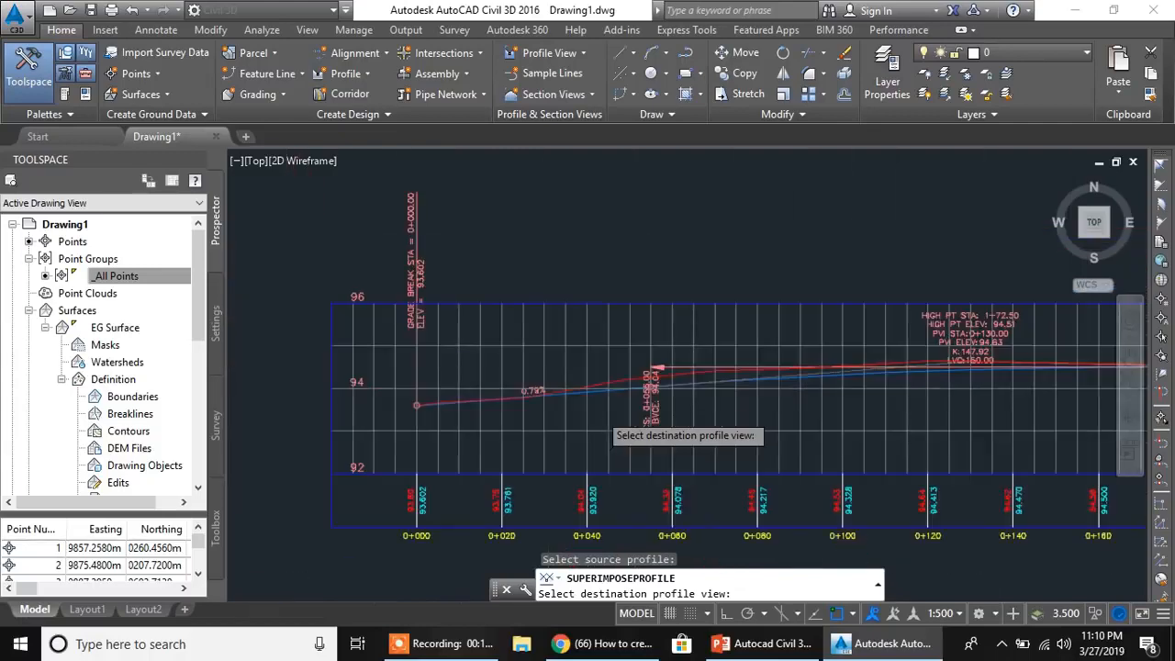
scroll(537, 347, "up", 4)
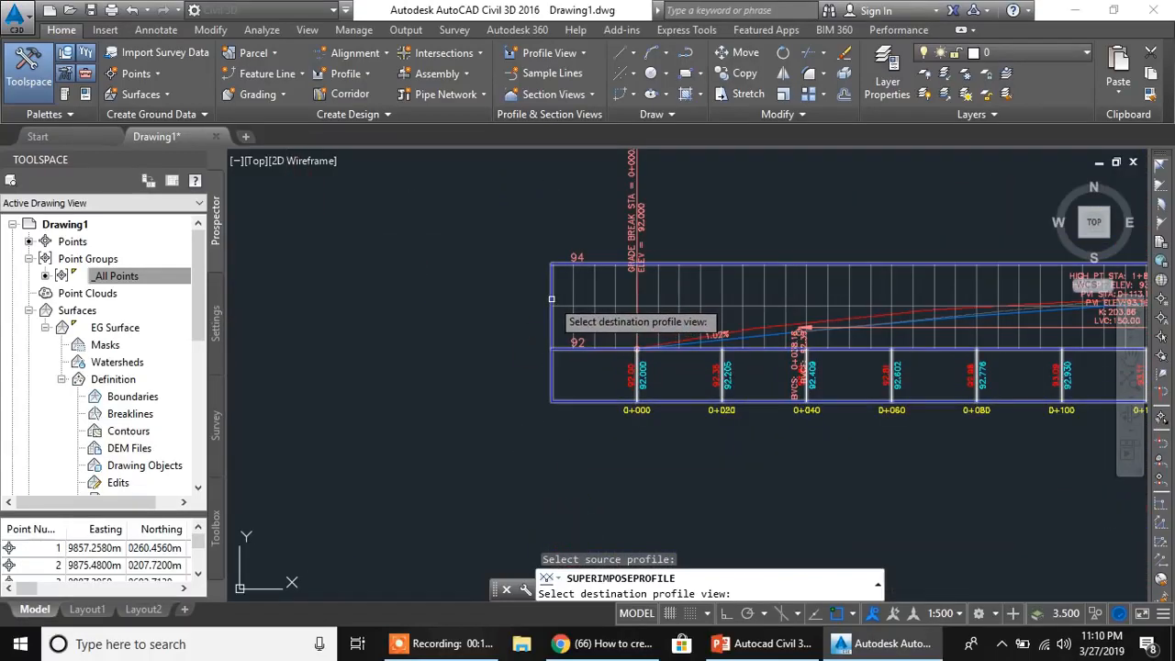
left_click(551, 299)
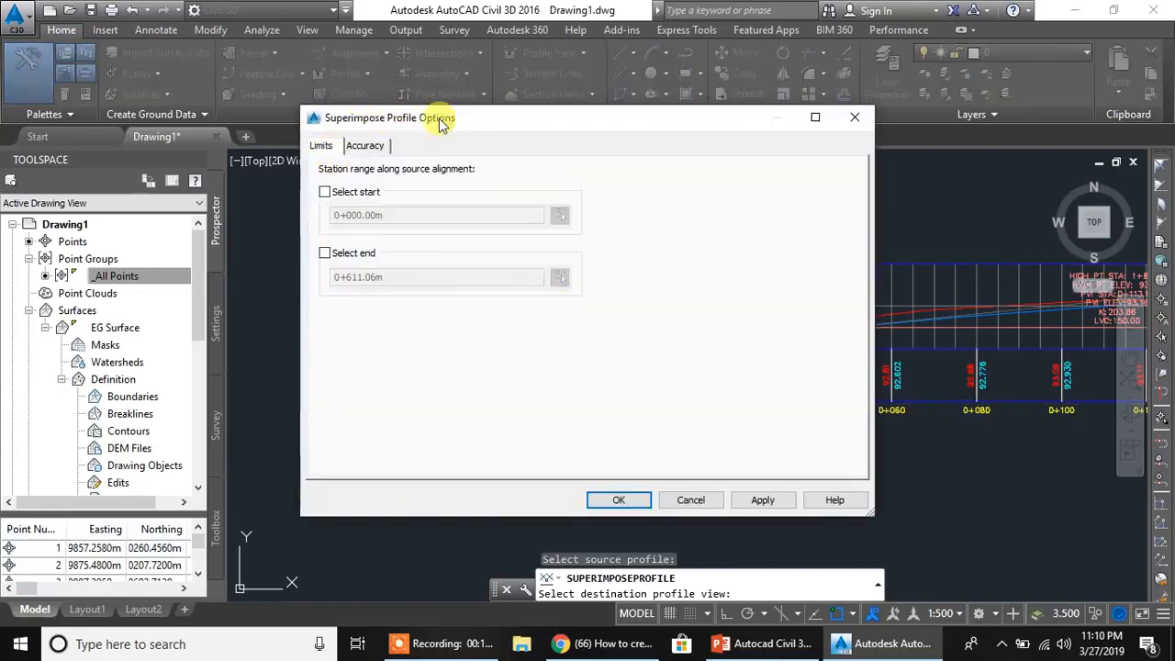
- Enable the start and end limits at stations 0+000.00 and 0+611.06, accept the default accuracy distances, and create the superimposed profile
left_click(327, 196)
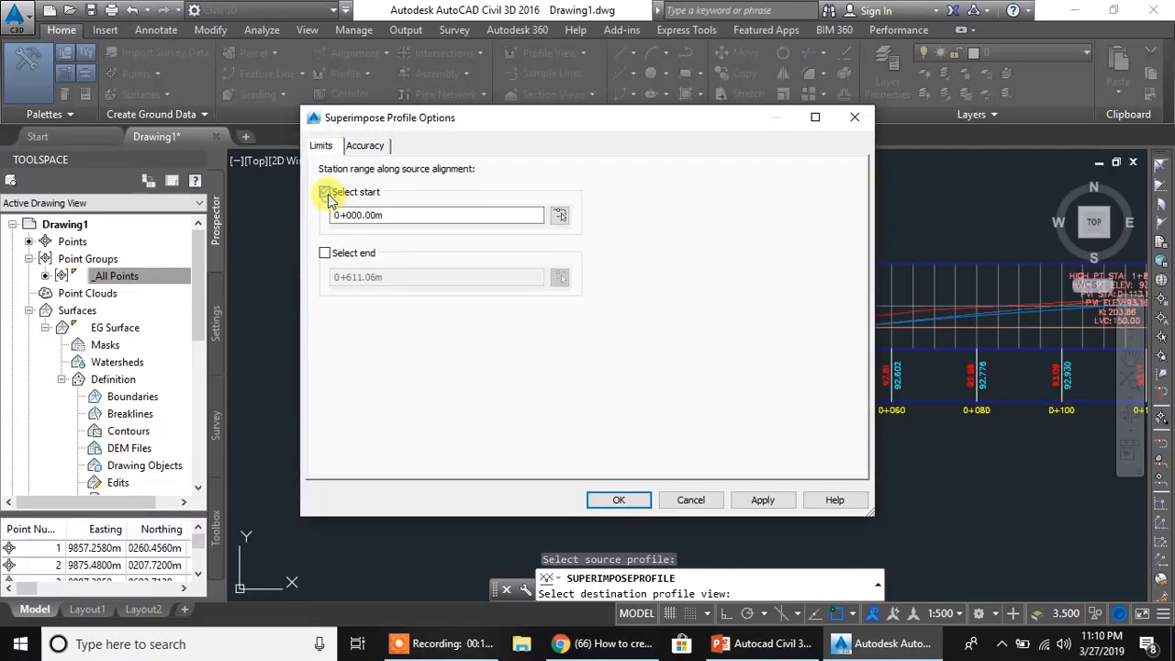
left_click(326, 255)
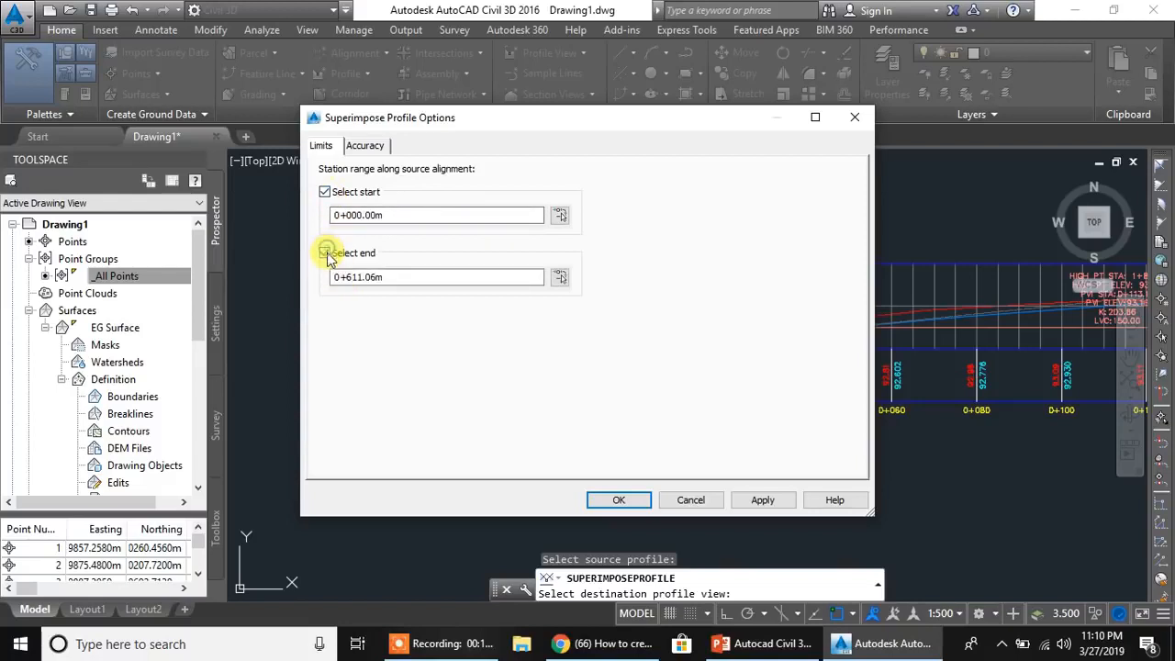
left_click(360, 148)
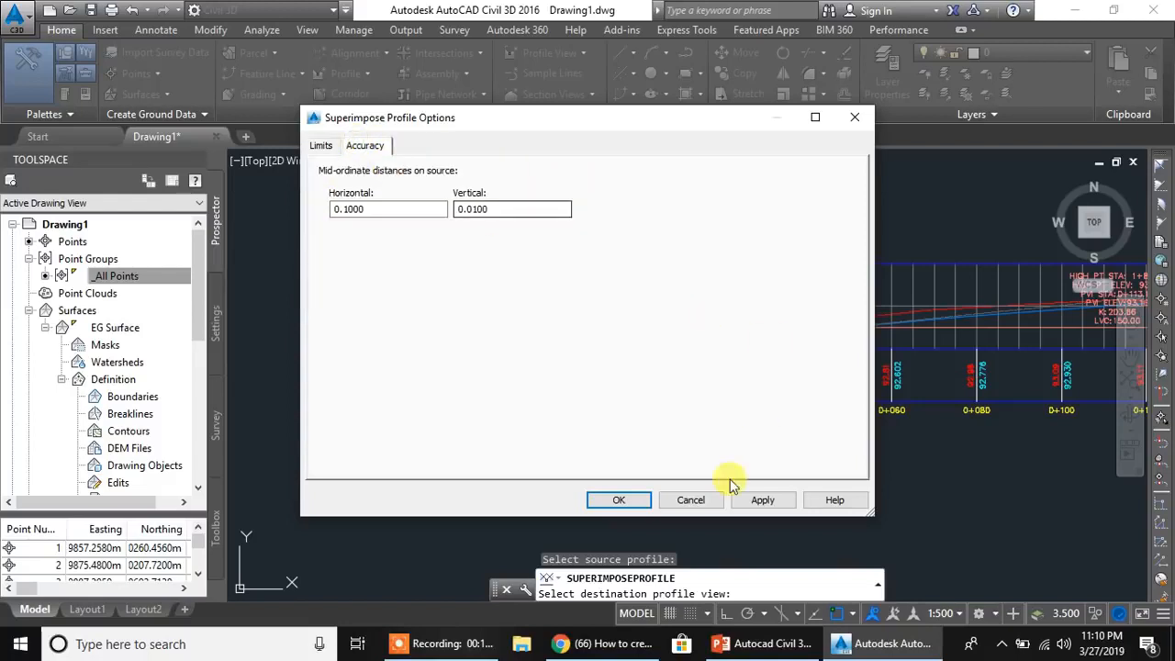
left_click(619, 501)
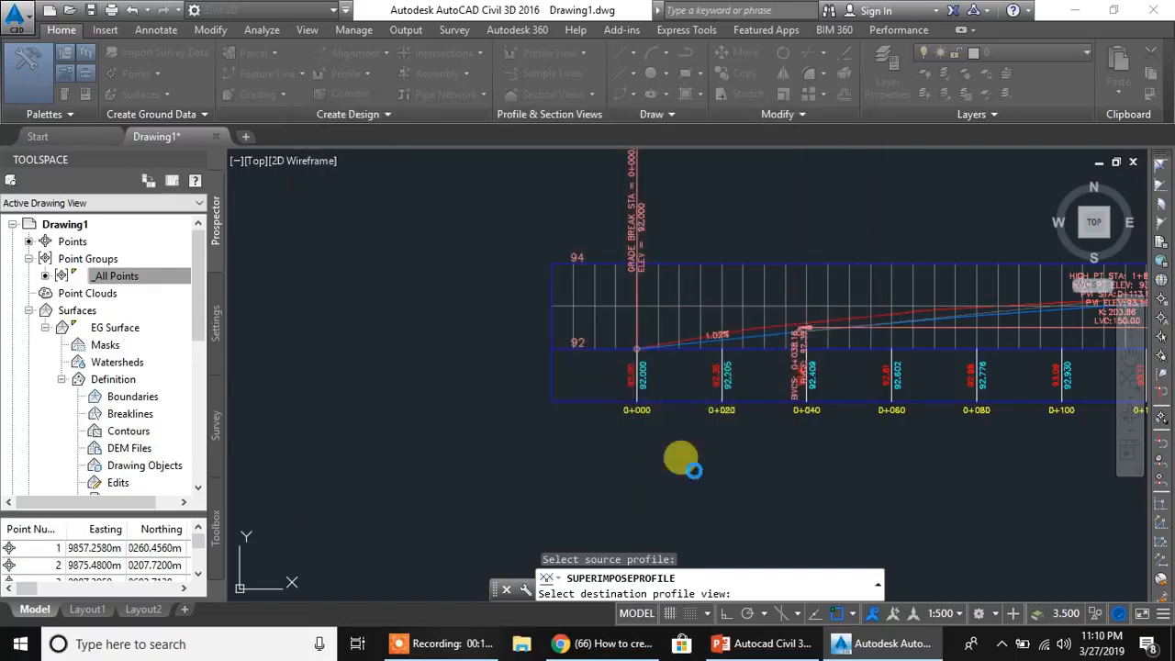
- Examine the superimposed Road 2 profile within the Road 1 profile view, especially where it starts near station 0+240
left_click(895, 410)
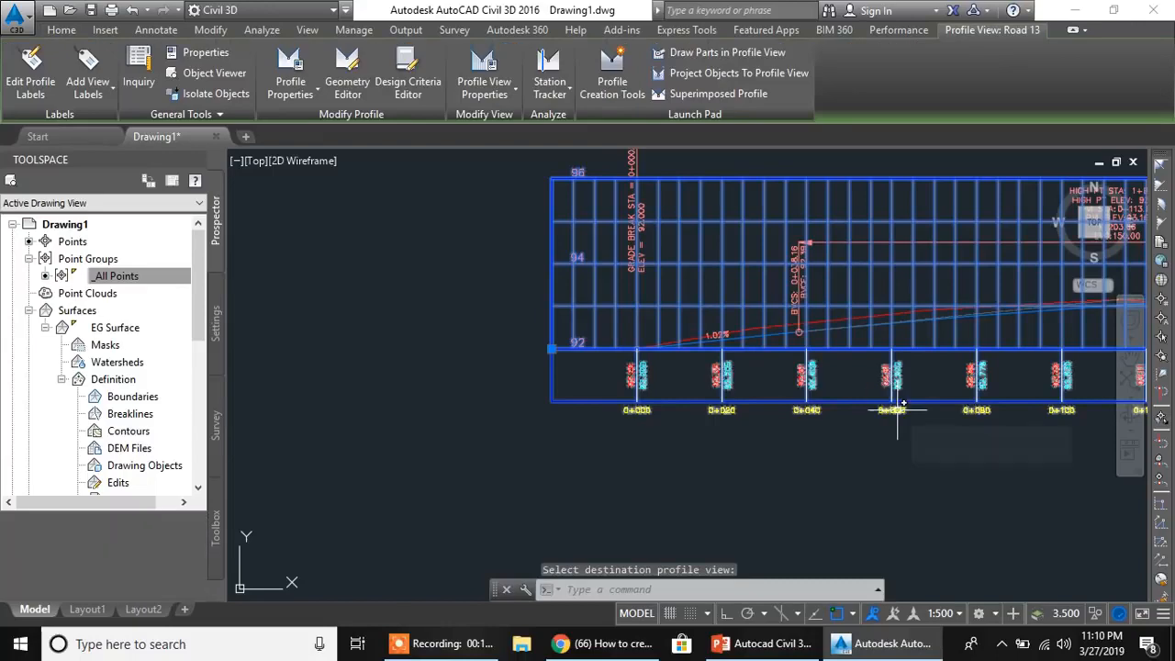
scroll(854, 436, "down", 4)
middle_click_drag(951, 455, 628, 409)
scroll(797, 364, "up", 6)
middle_click_drag(817, 396, 621, 395)
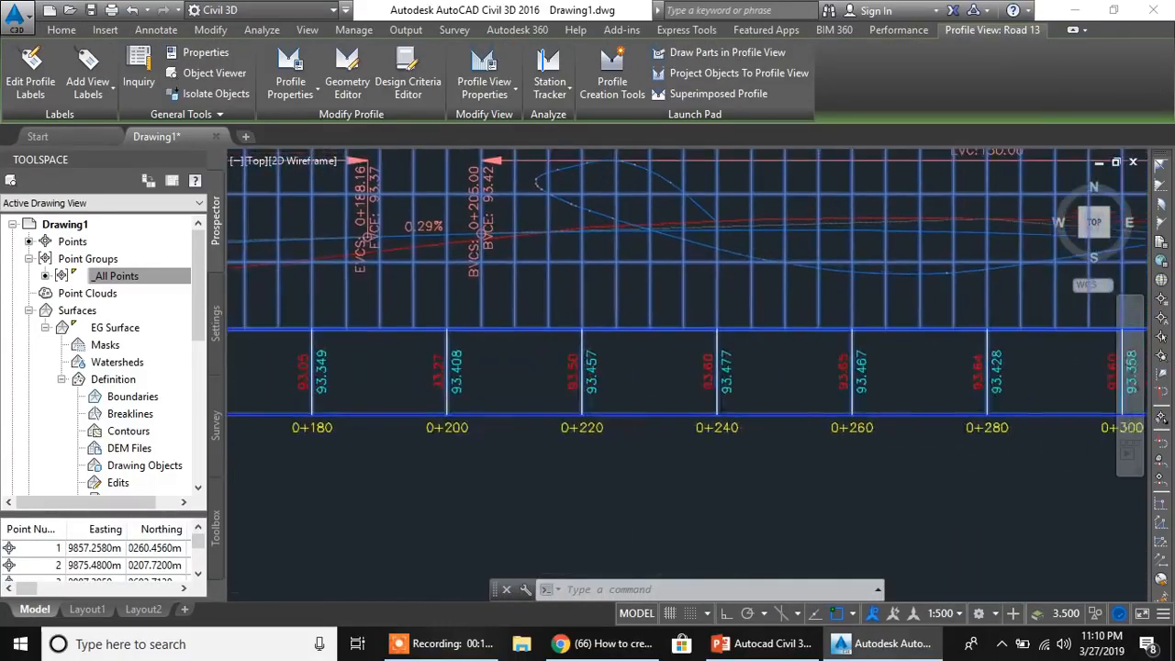
scroll(711, 426, "down", 2)
scroll(717, 427, "up", 4)
middle_click_drag(710, 359, 707, 544)
scroll(706, 289, "up", 6)
scroll(702, 289, "down", 4)
scroll(704, 294, "down", 2)
middle_click_drag(702, 309, 777, 264)
scroll(770, 250, "up", 4)
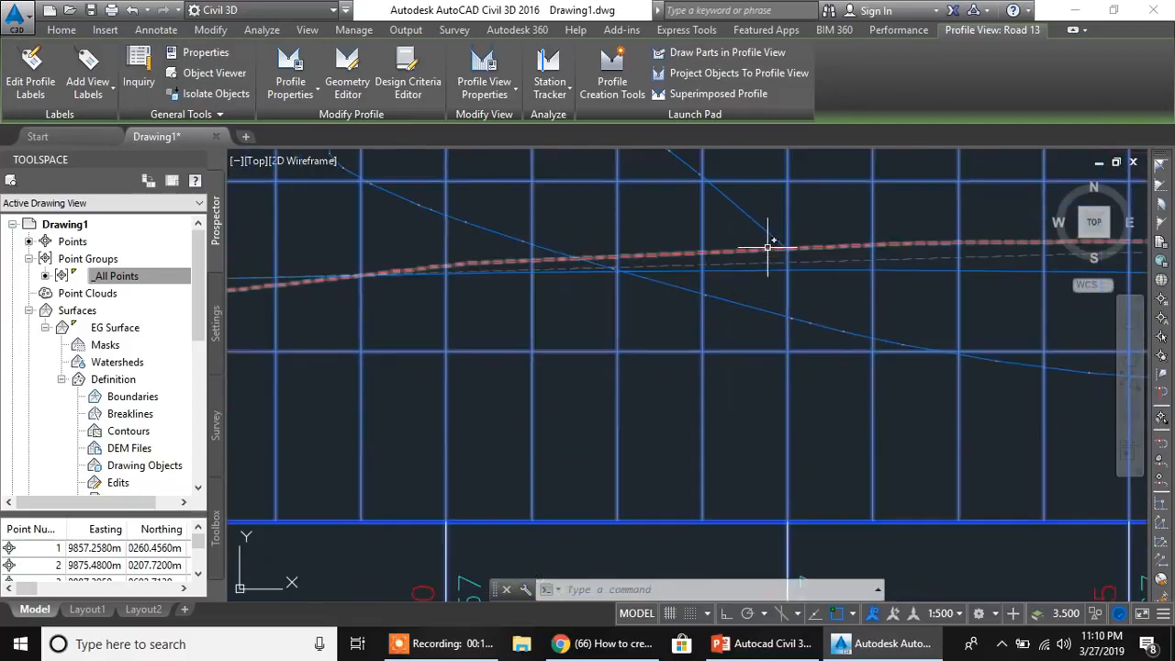
scroll(784, 258, "up", 2)
scroll(786, 248, "down", 8)
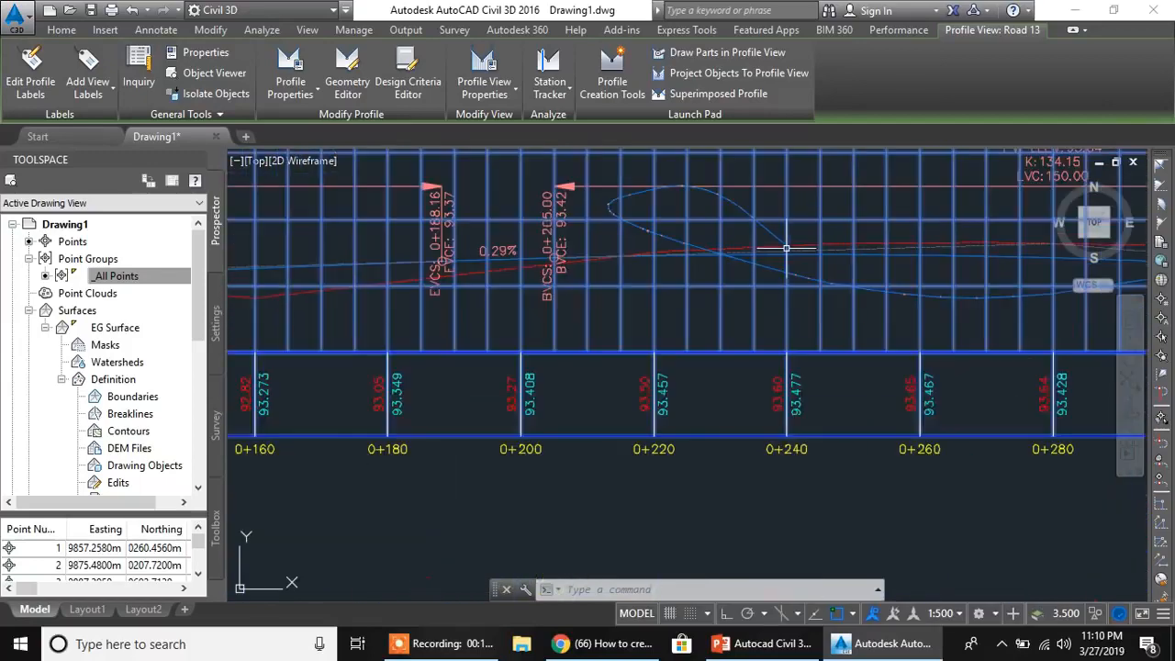
middle_click_drag(915, 309, 598, 340)
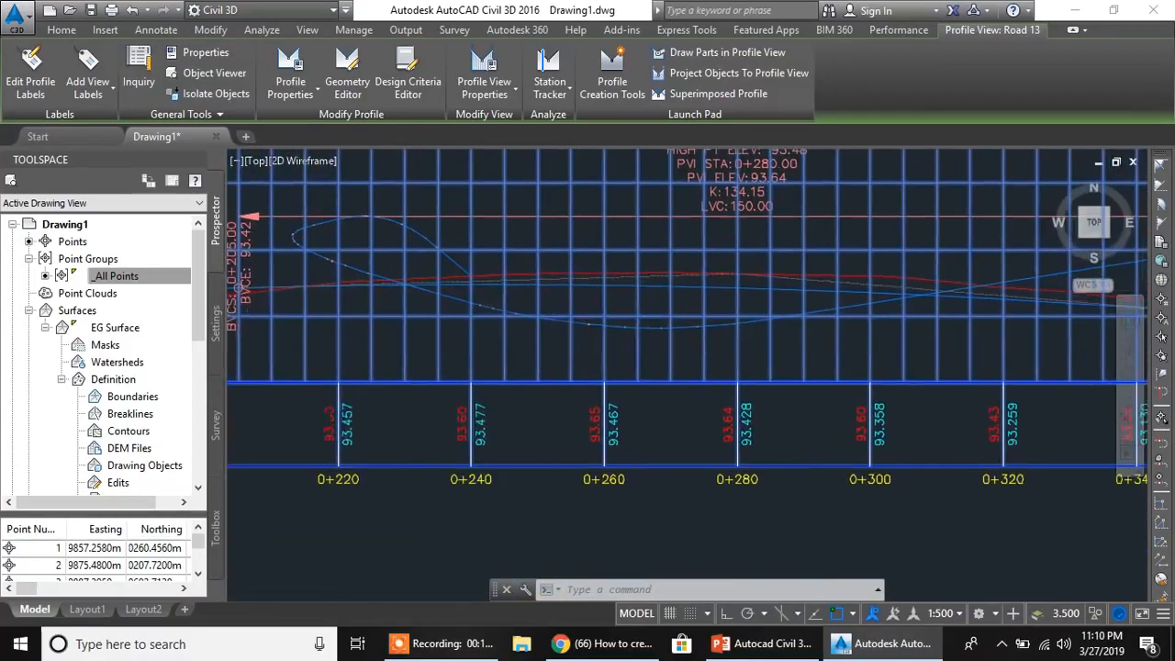
middle_click_drag(900, 302, 639, 320)
middle_click_drag(833, 304, 678, 336)
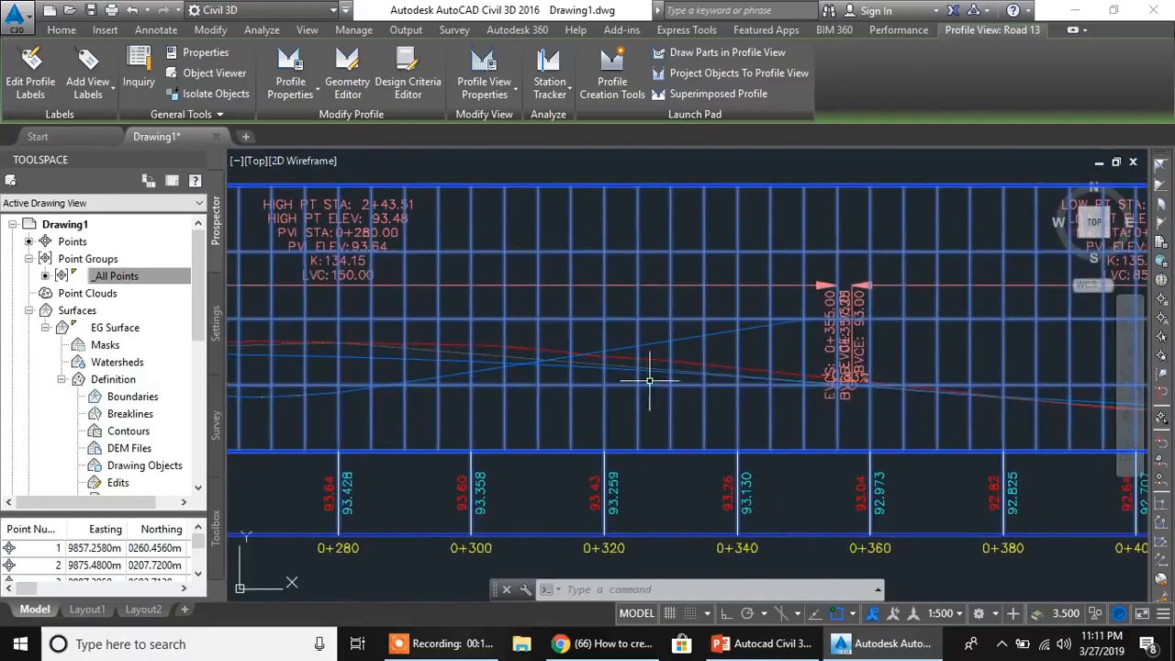
scroll(649, 380, "down", 10)
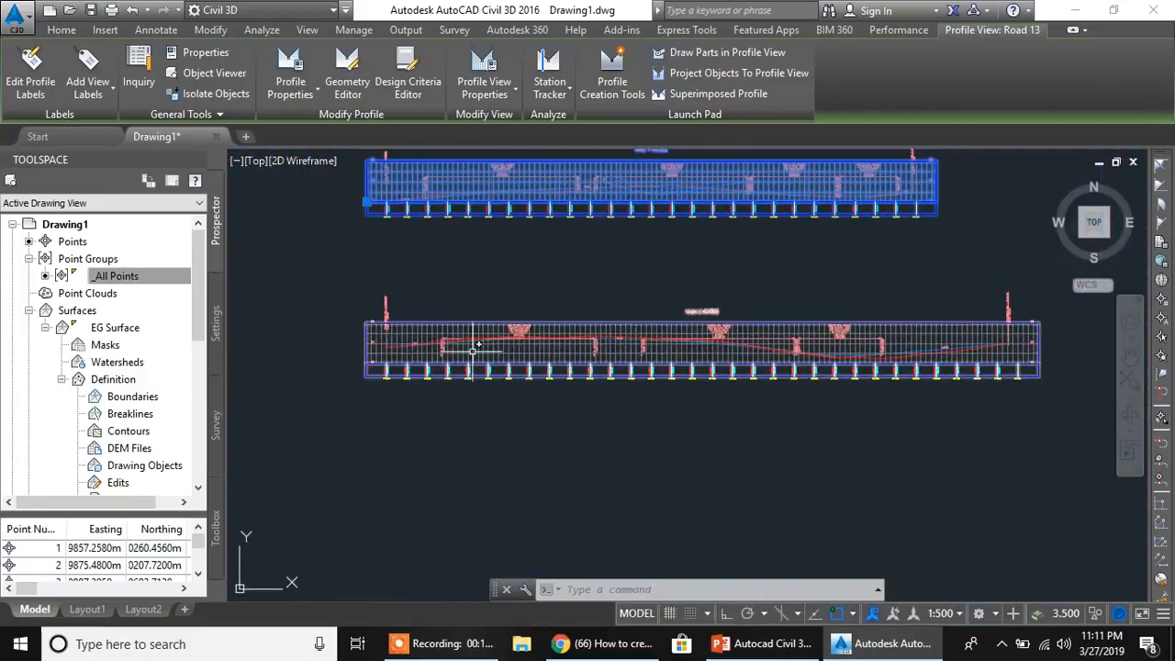
scroll(749, 290, "up", 8)
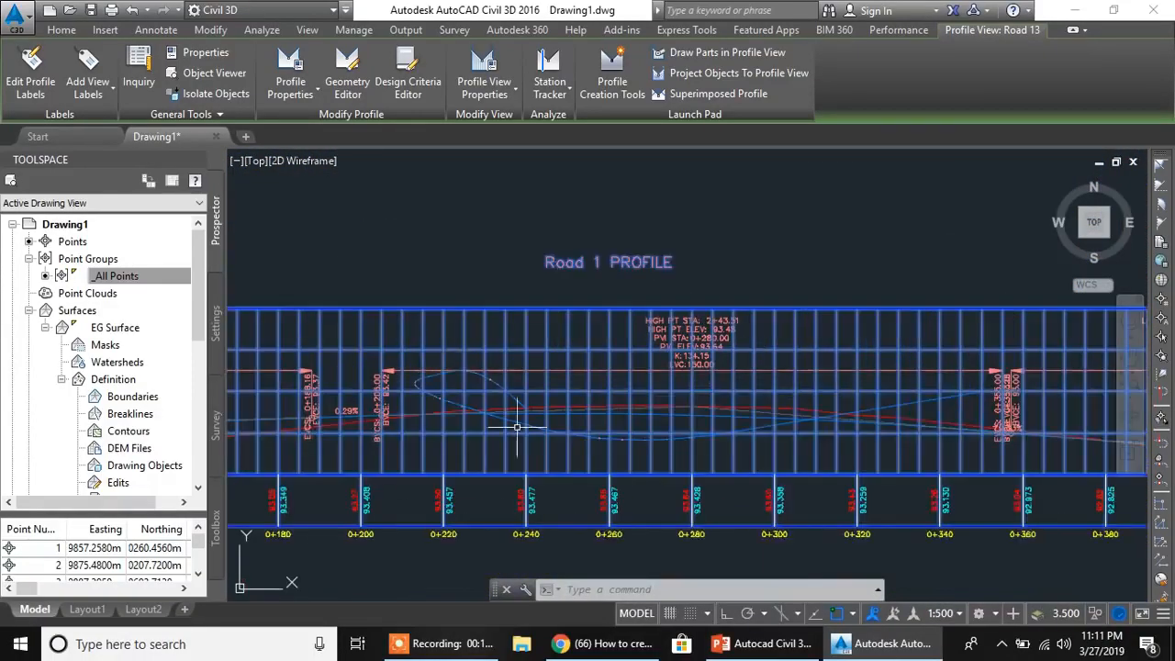
middle_click_drag(762, 317, 634, 358)
- Look over both road alignments in plan, following Road 2 away from its junction with Road 1
scroll(634, 358, "down", 9)
middle_click_drag(365, 360, 667, 402)
scroll(667, 328, "up", 8)
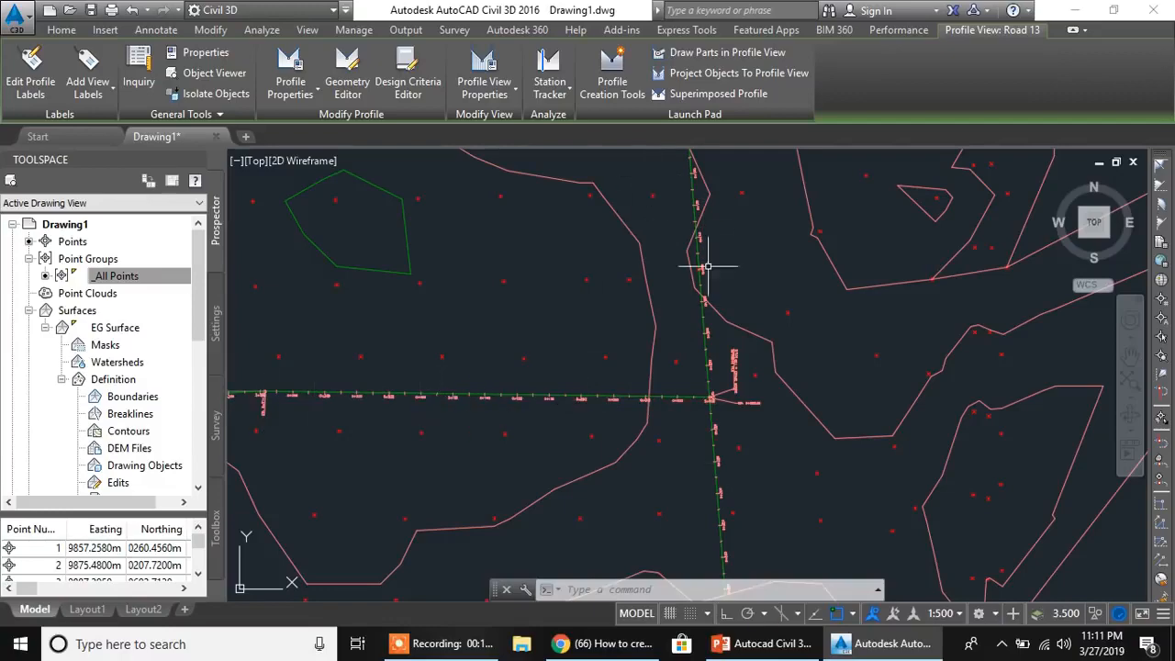
scroll(801, 407, "up", 2)
middle_click_drag(847, 432, 623, 306)
scroll(795, 380, "down", 4)
middle_click_drag(493, 379, 733, 378)
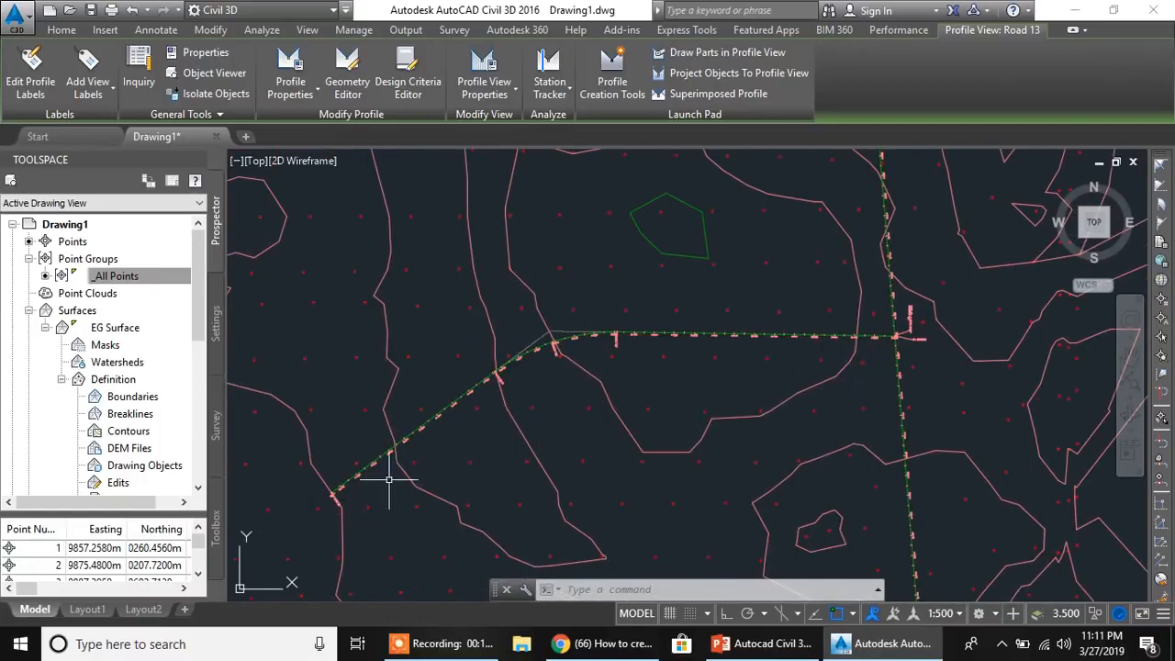
mouse_move(813, 418)
middle_mouse_down()
mouse_move(472, 536)
mouse_move(476, 485)
middle_mouse_up()
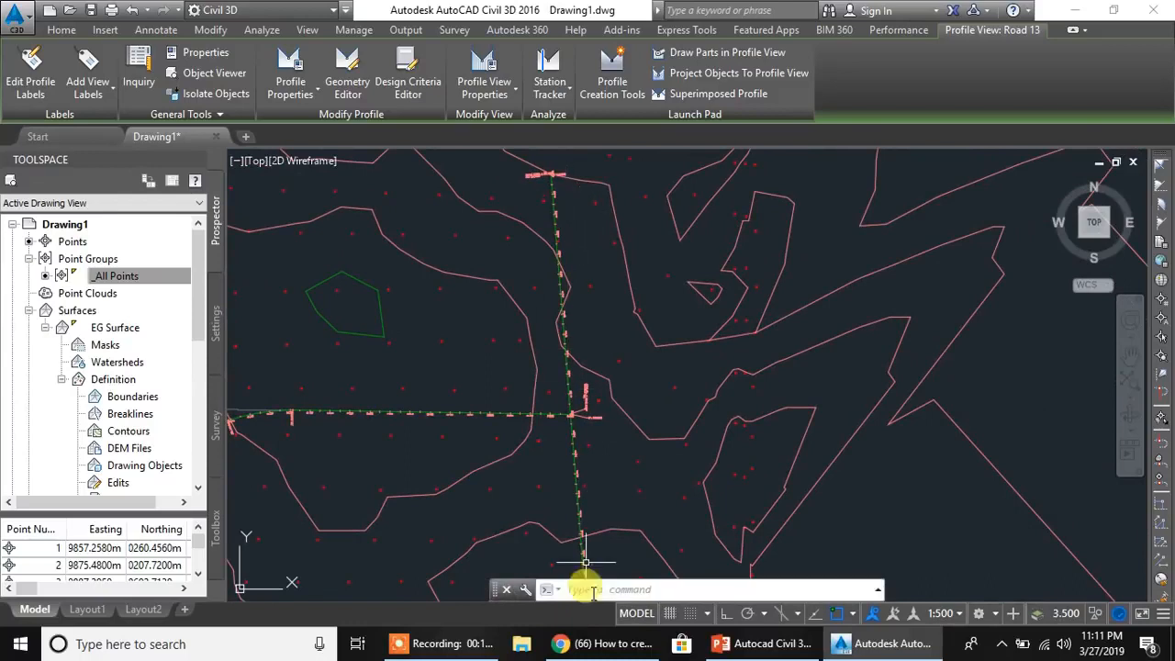
middle_click_drag(871, 427, 747, 420)
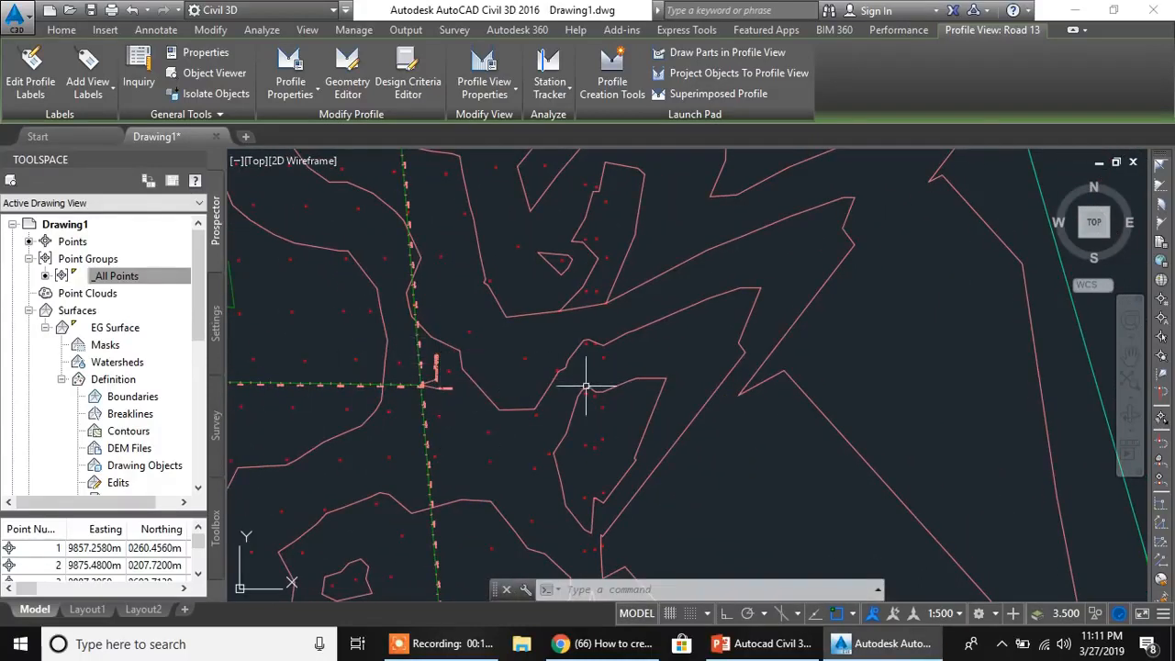
middle_click_drag(1078, 367, 688, 356)
- Compare the superimposed profile's starting point with the Road 1 ground and design lines and band elevations at station 0+240
scroll(691, 358, "down", 4)
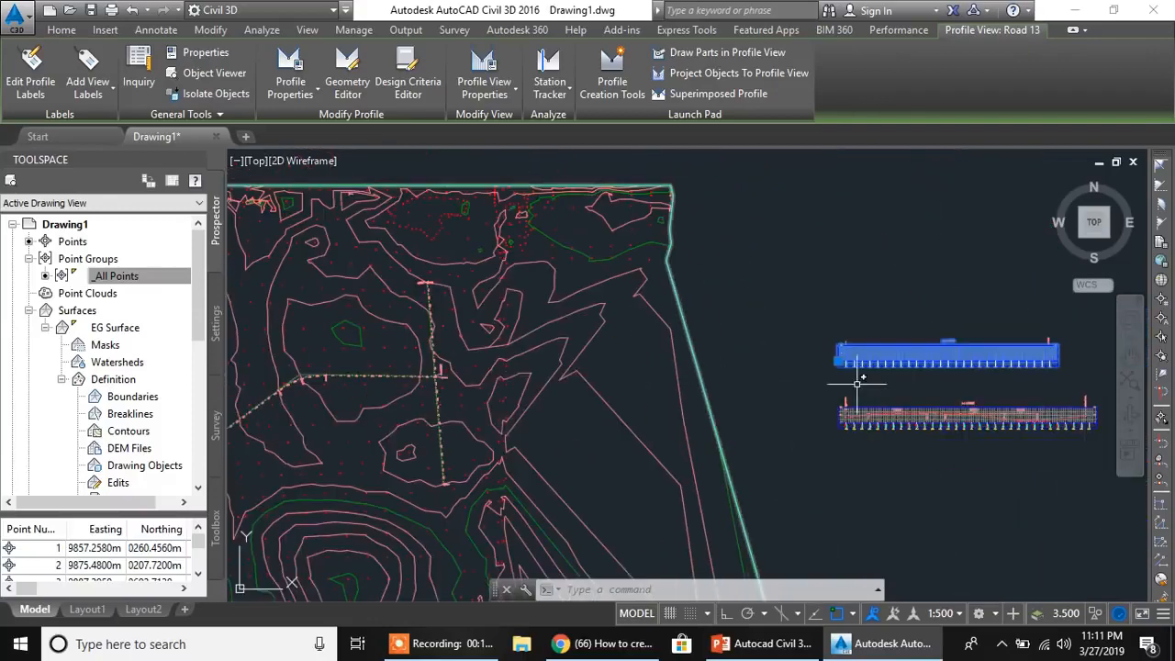
middle_click_drag(836, 385, 624, 381)
key("Escape")
scroll(719, 349, "up", 10)
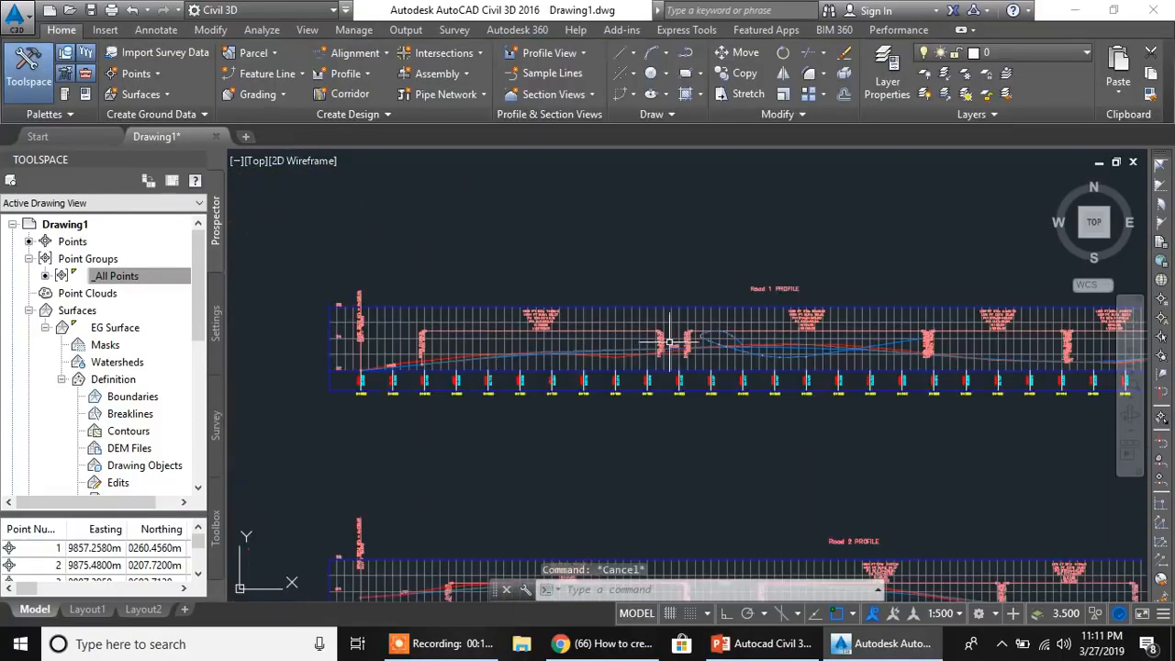
scroll(703, 349, "up", 6)
mouse_move(704, 336)
middle_mouse_down()
mouse_move(745, 365)
mouse_move(708, 320)
middle_mouse_up()
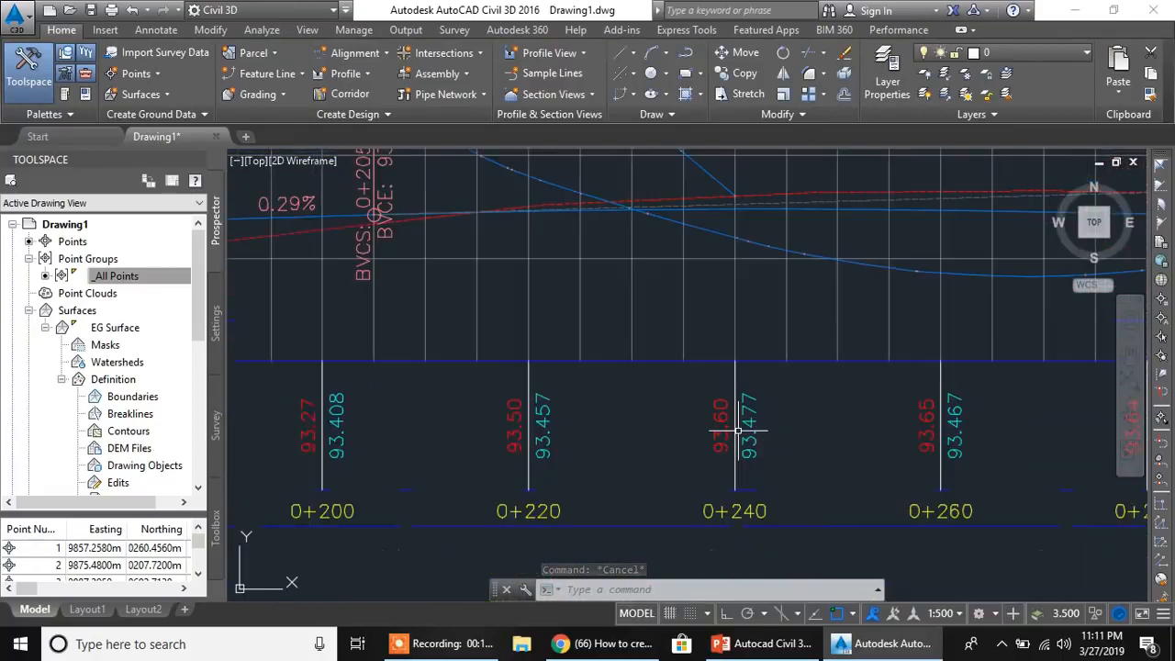
middle_click_drag(744, 441, 741, 463)
mouse_move(687, 277)
middle_mouse_down()
mouse_move(665, 385)
mouse_move(758, 395)
middle_mouse_up()
scroll(732, 332, "up", 6)
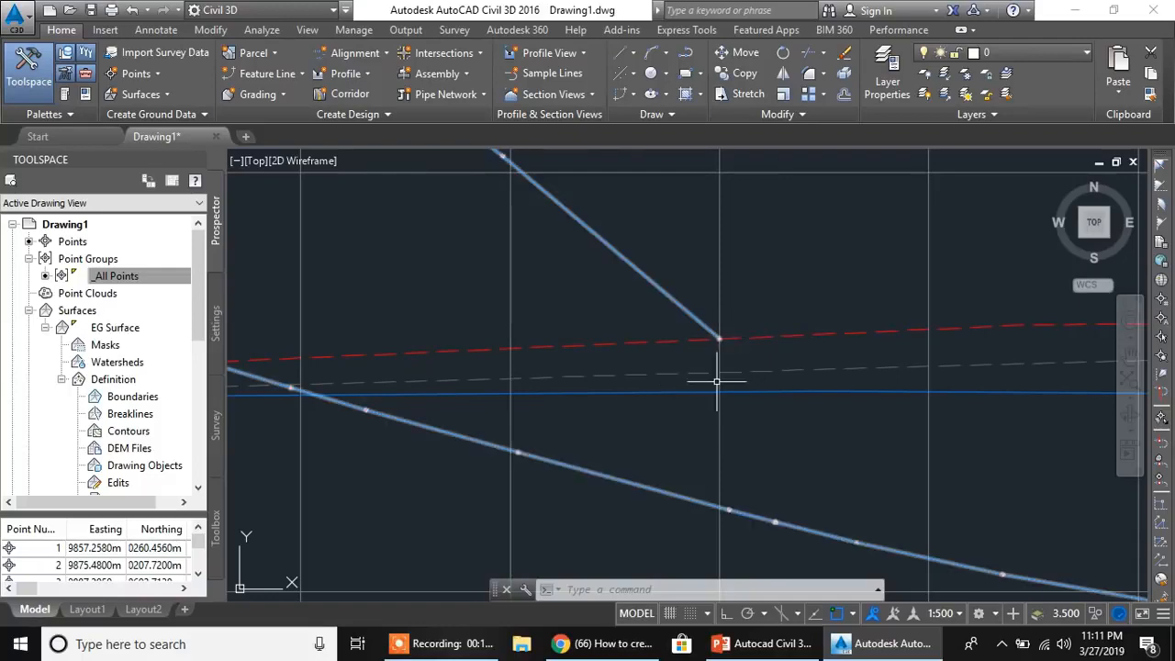
scroll(718, 401, "down", 3)
scroll(718, 401, "down", 6)
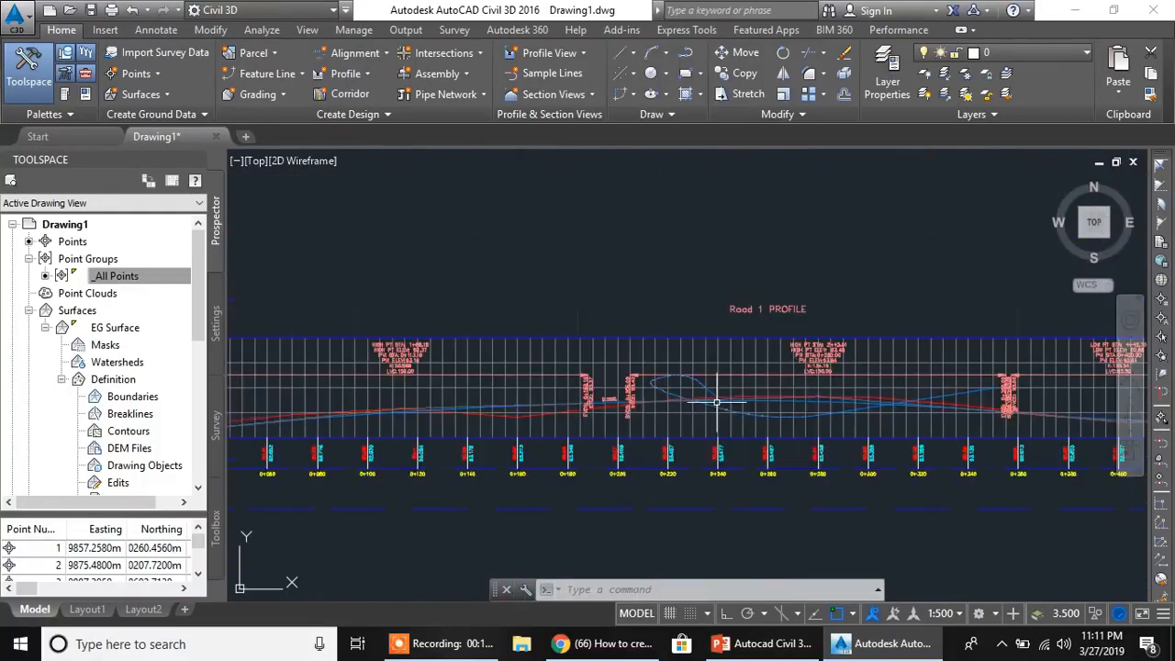
mouse_move(583, 462)
middle_mouse_down()
mouse_move(561, 383)
mouse_move(516, 424)
mouse_move(529, 389)
middle_mouse_up()
middle_click_drag(611, 401, 648, 418)
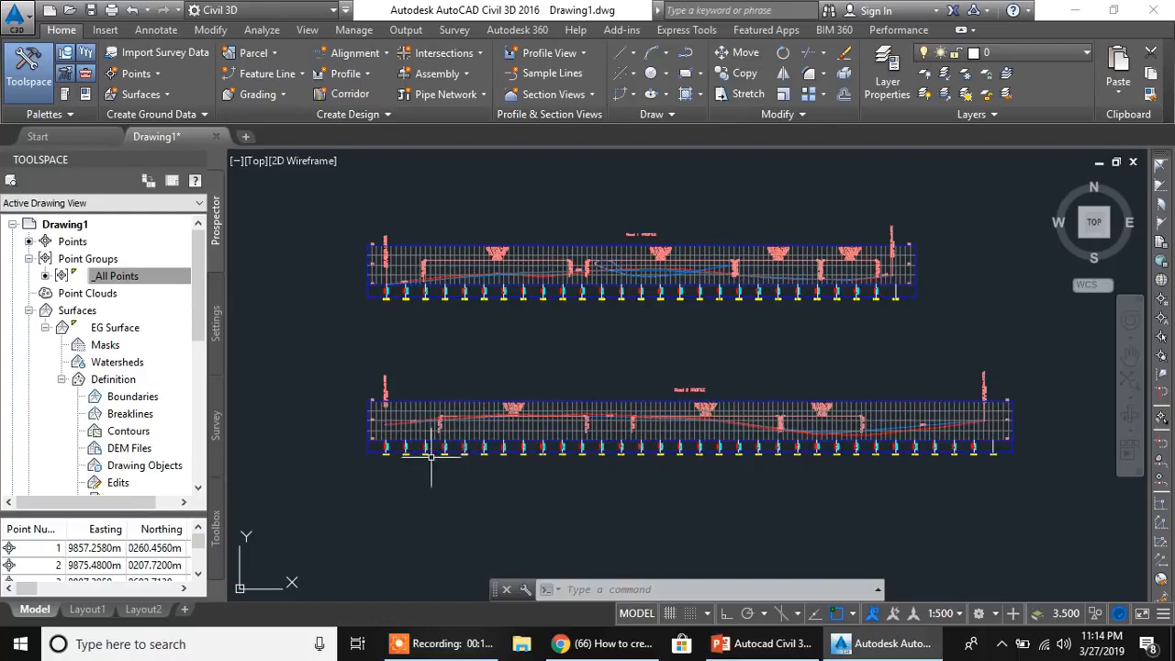
- Freeze the C-ROAD-TEXT layer by picking an alignment label at the road intersection in plan
scroll(454, 386, "down", 6)
middle_click_drag(333, 418, 661, 419)
scroll(426, 421, "up", 4)
scroll(559, 350, "up", 2)
mouse_move(561, 350)
middle_mouse_down()
mouse_move(524, 443)
mouse_move(488, 478)
middle_mouse_up()
scroll(603, 391, "up", 3)
mouse_move(643, 418)
middle_mouse_down()
mouse_move(722, 354)
mouse_move(700, 382)
middle_mouse_up()
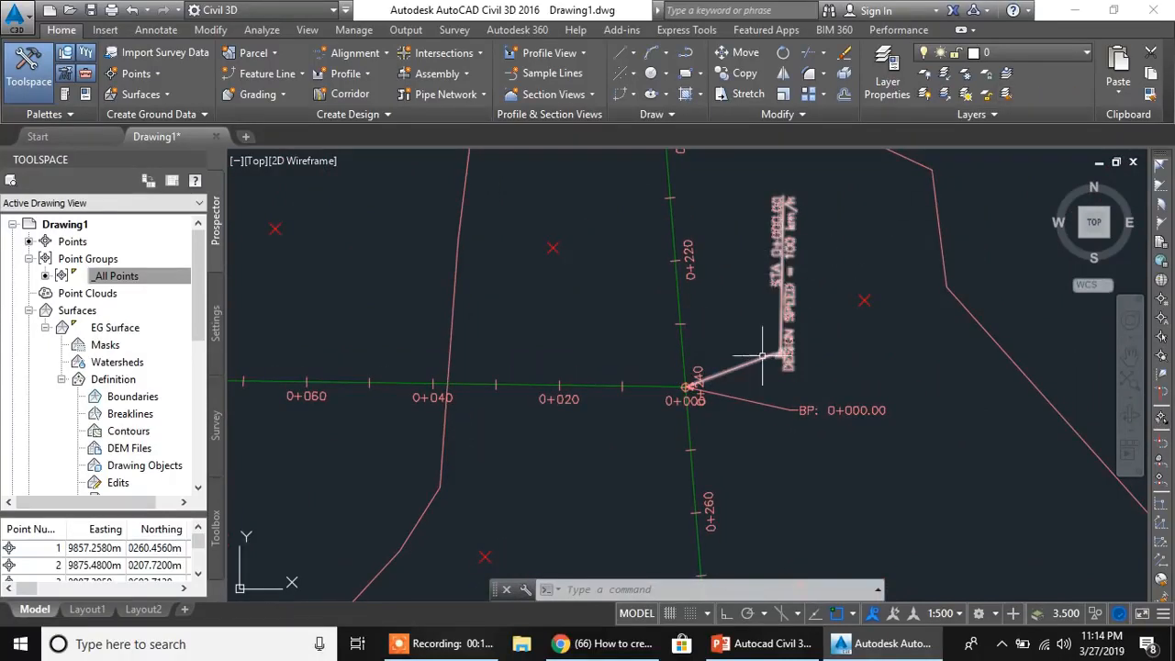
left_click(966, 79)
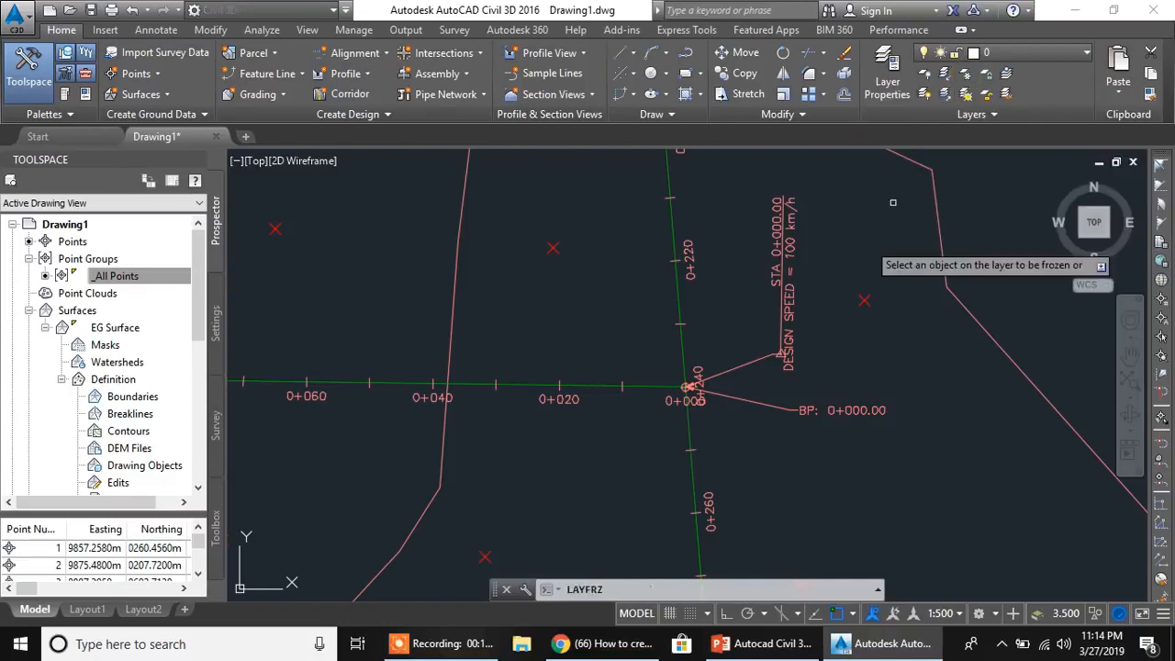
left_click(782, 301)
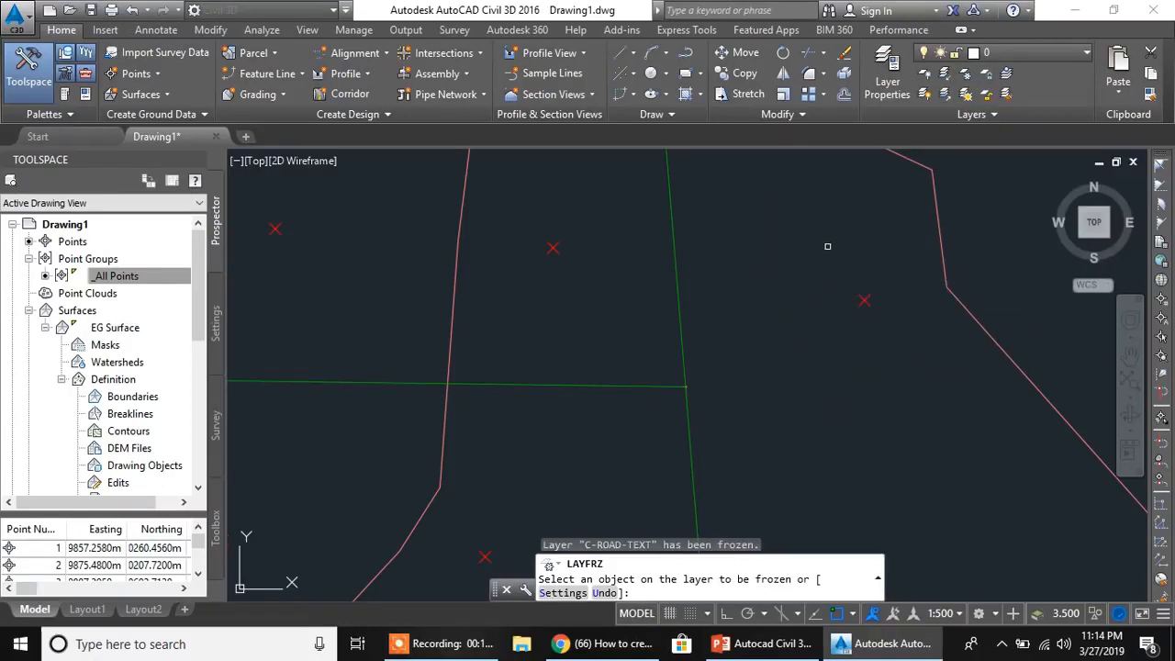
key("Escape")
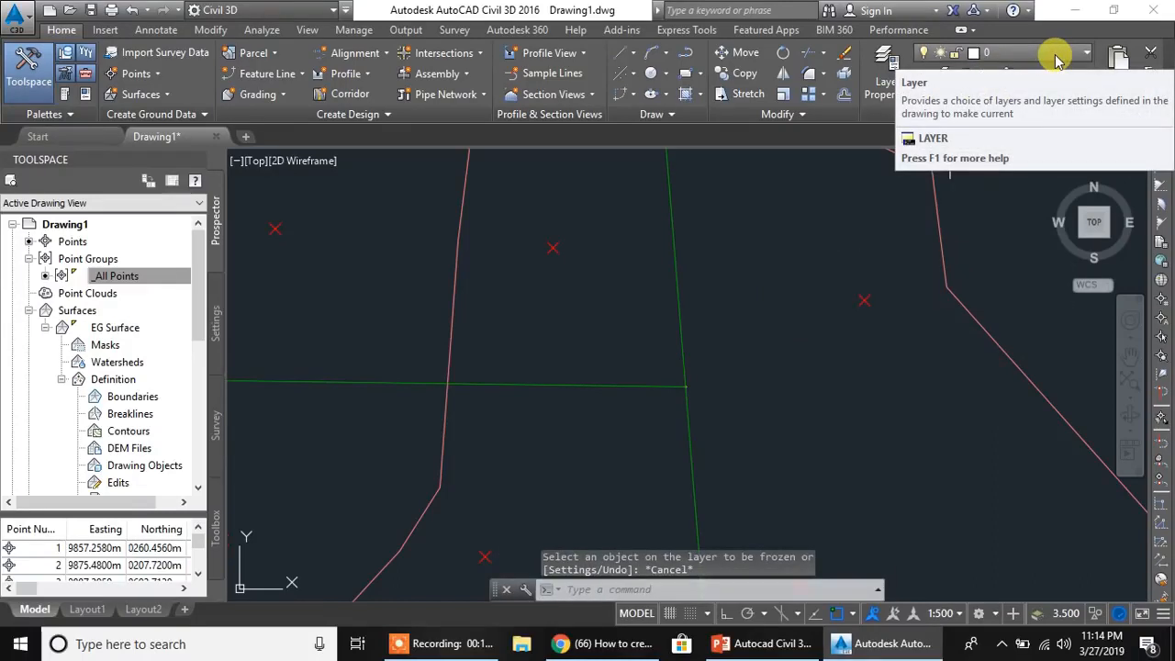
- Thaw the C-ROAD-TEXT layer to bring back the alignment labels and freeze it again
left_click(1088, 55)
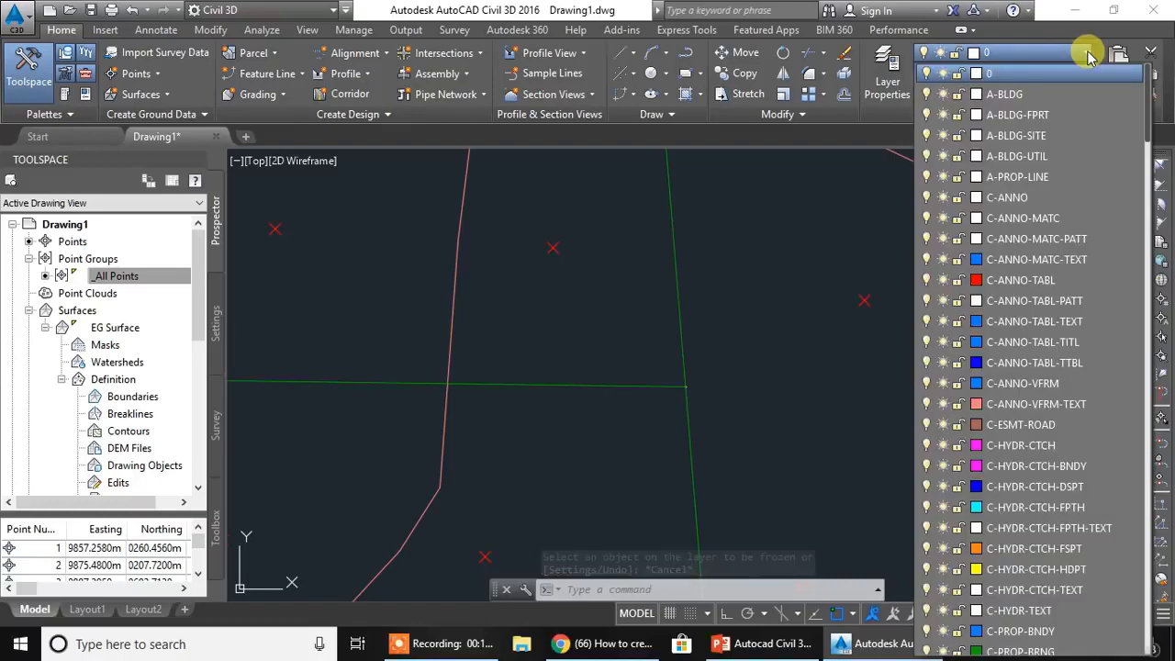
scroll(973, 230, "down", 3)
scroll(947, 367, "down", 6)
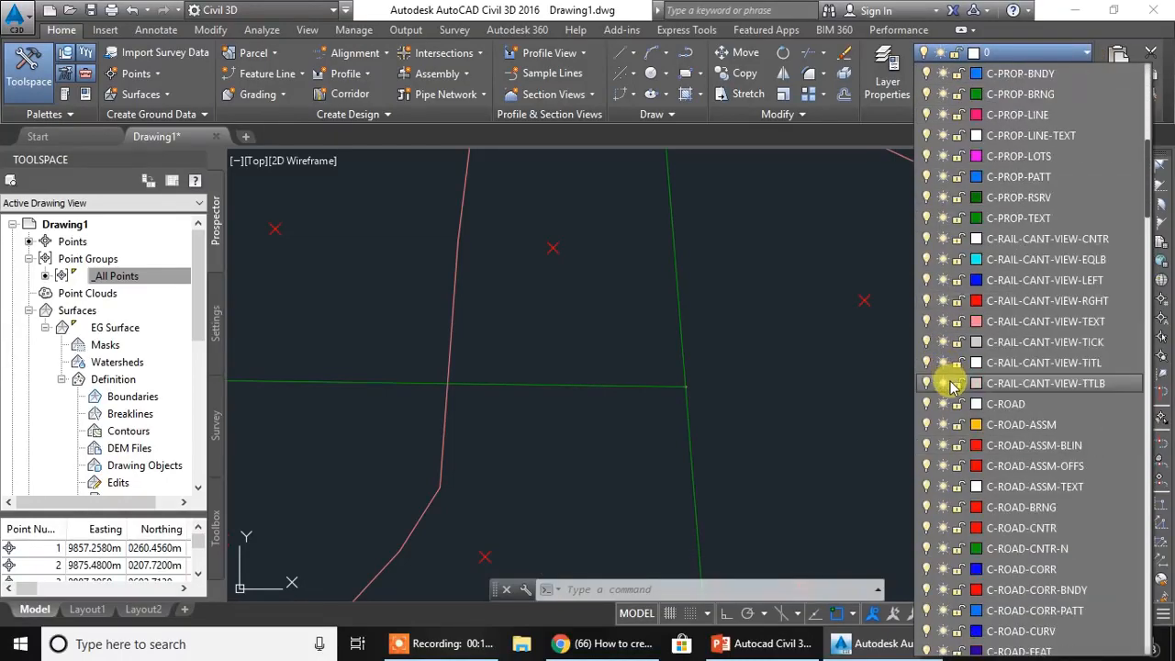
scroll(953, 385, "down", 8)
scroll(956, 388, "down", 6)
scroll(957, 387, "down", 10)
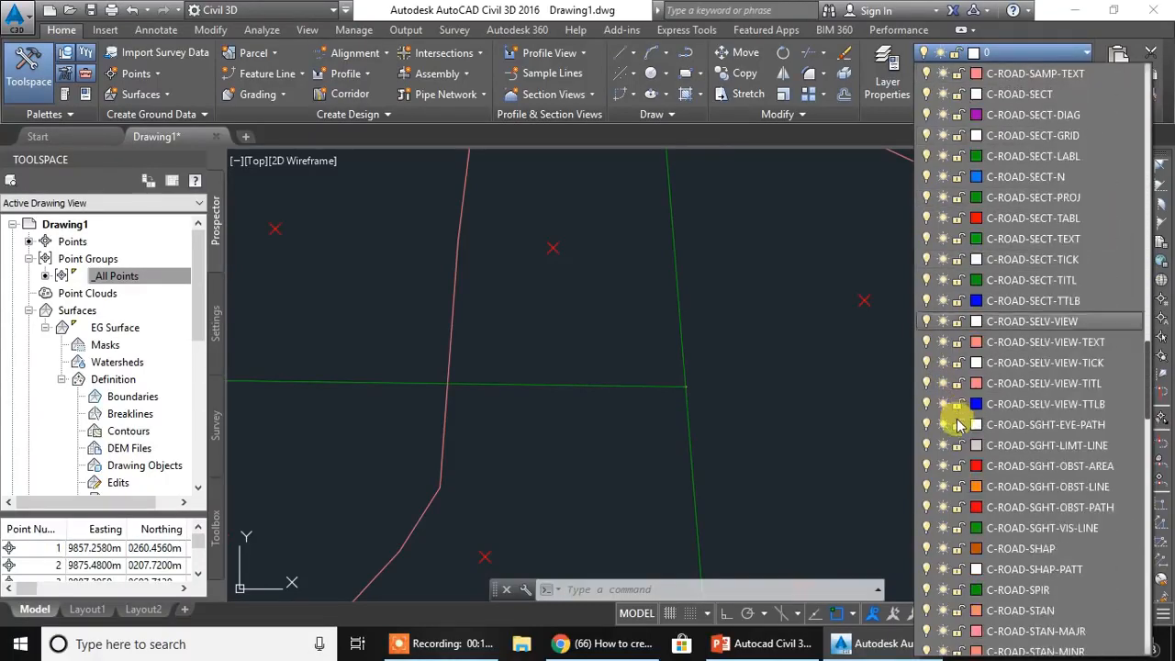
scroll(956, 427, "down", 4)
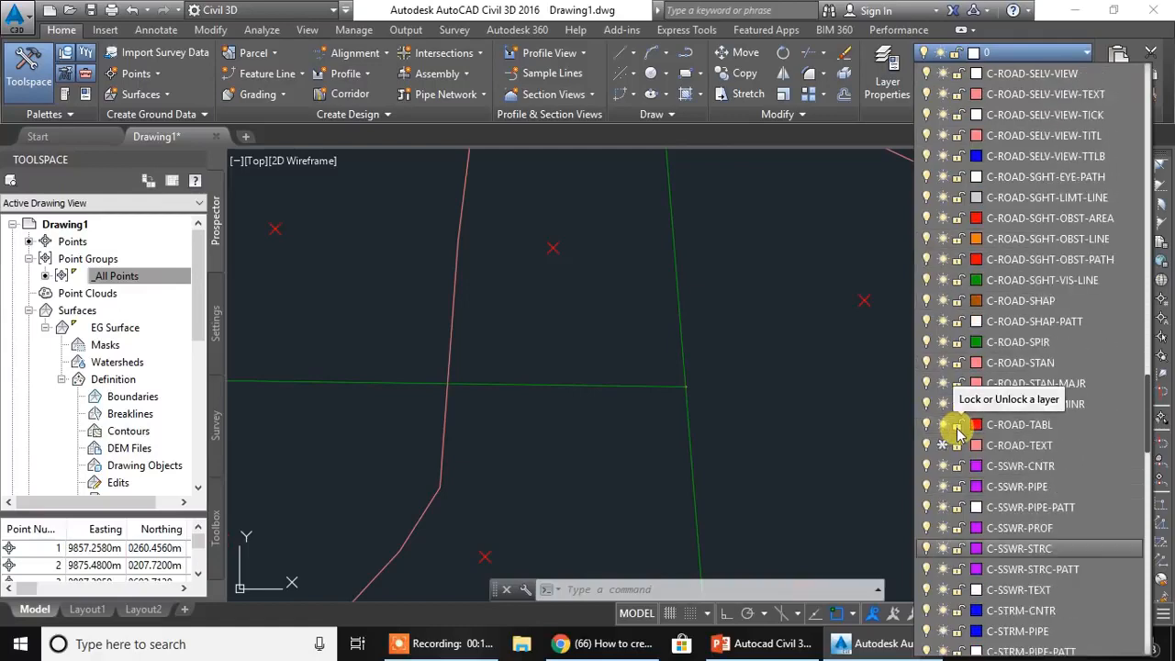
left_click(941, 446)
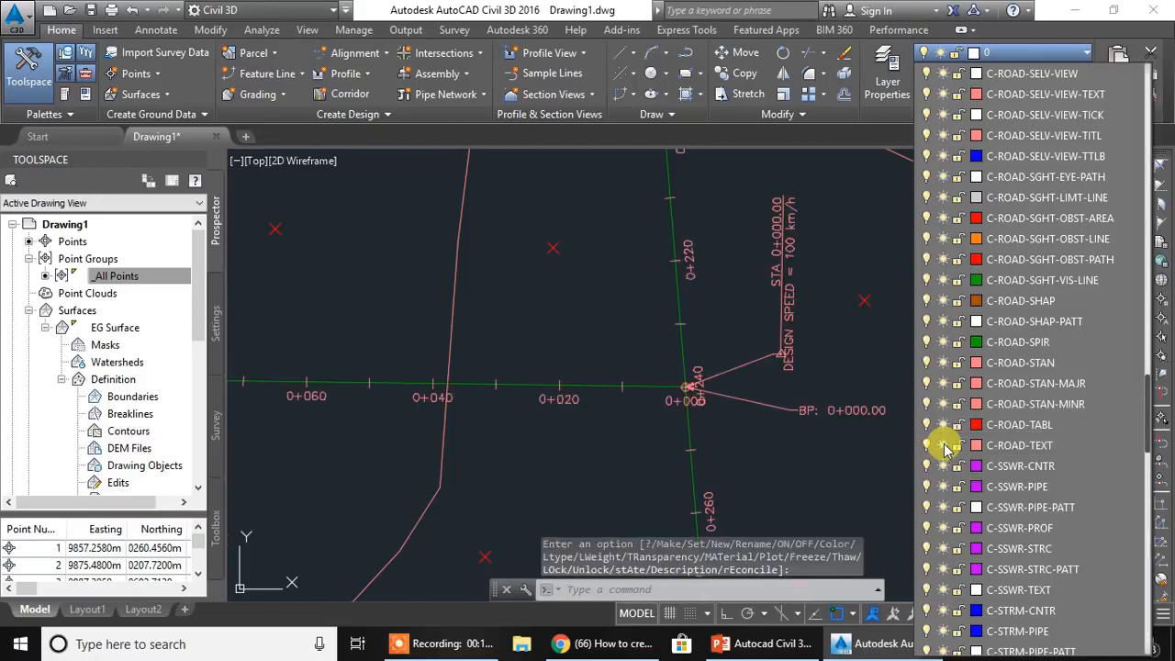
left_click(943, 446)
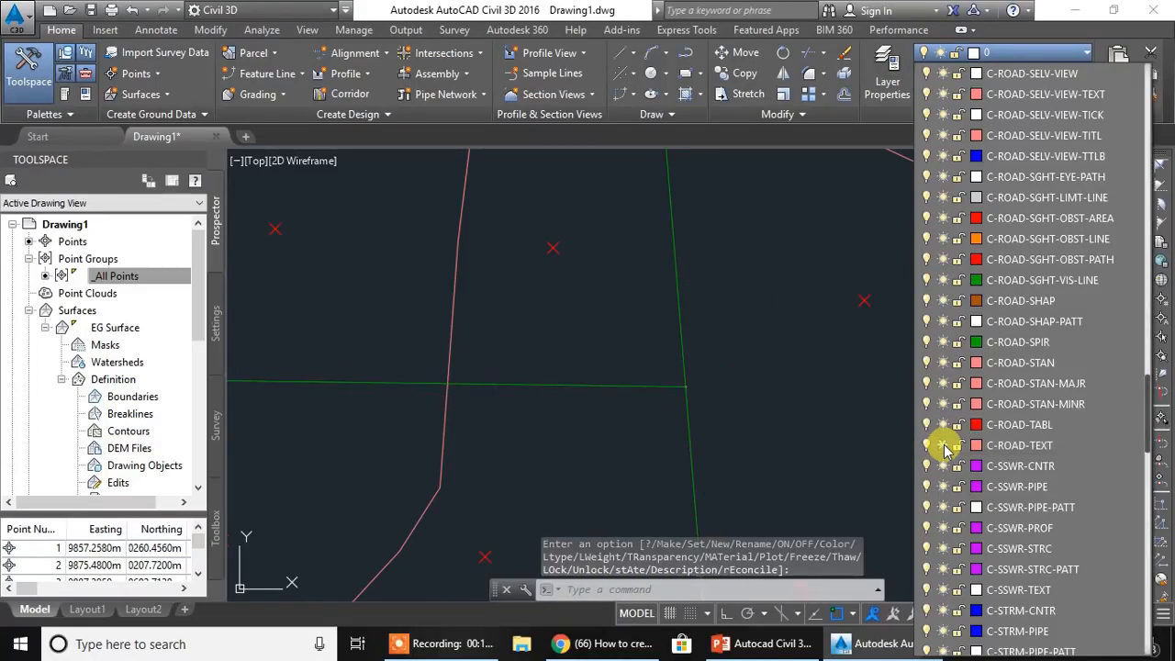
left_click(841, 339)
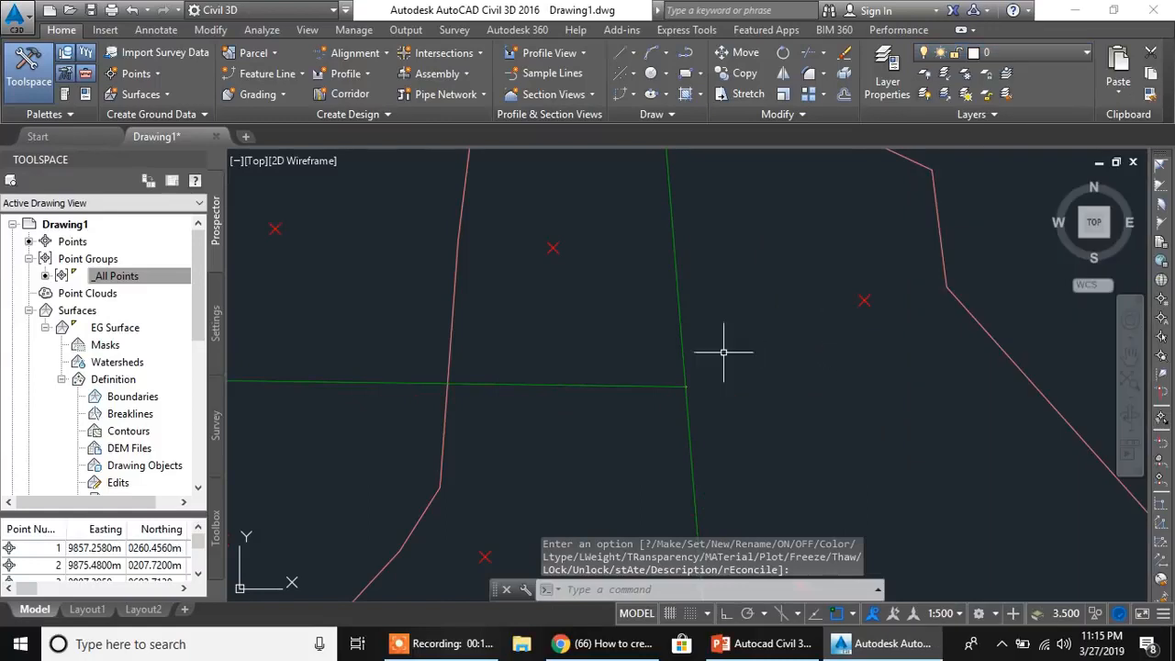
- Start the Create Intersection command and pick the point where the Road 2 alignment meets Road 1
scroll(695, 383, "up", 5)
middle_click_drag(649, 408, 635, 375)
scroll(731, 283, "up", 5)
scroll(639, 372, "up", 5)
scroll(792, 280, "up", 2)
scroll(748, 401, "down", 1)
scroll(732, 397, "down", 1)
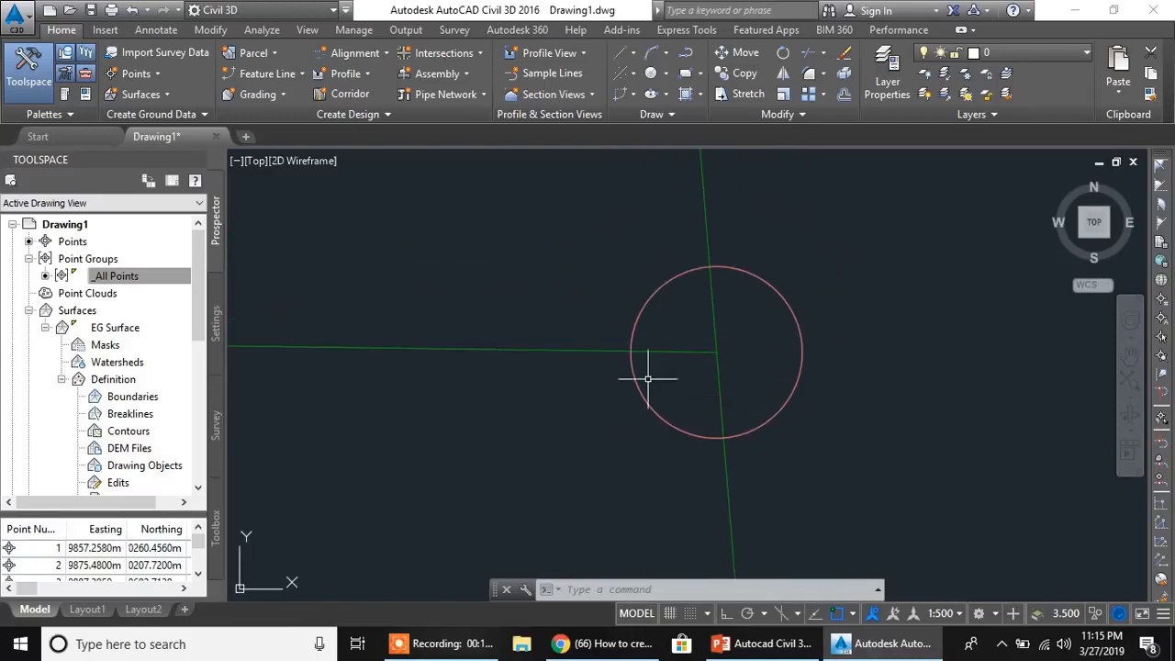
left_click(463, 57)
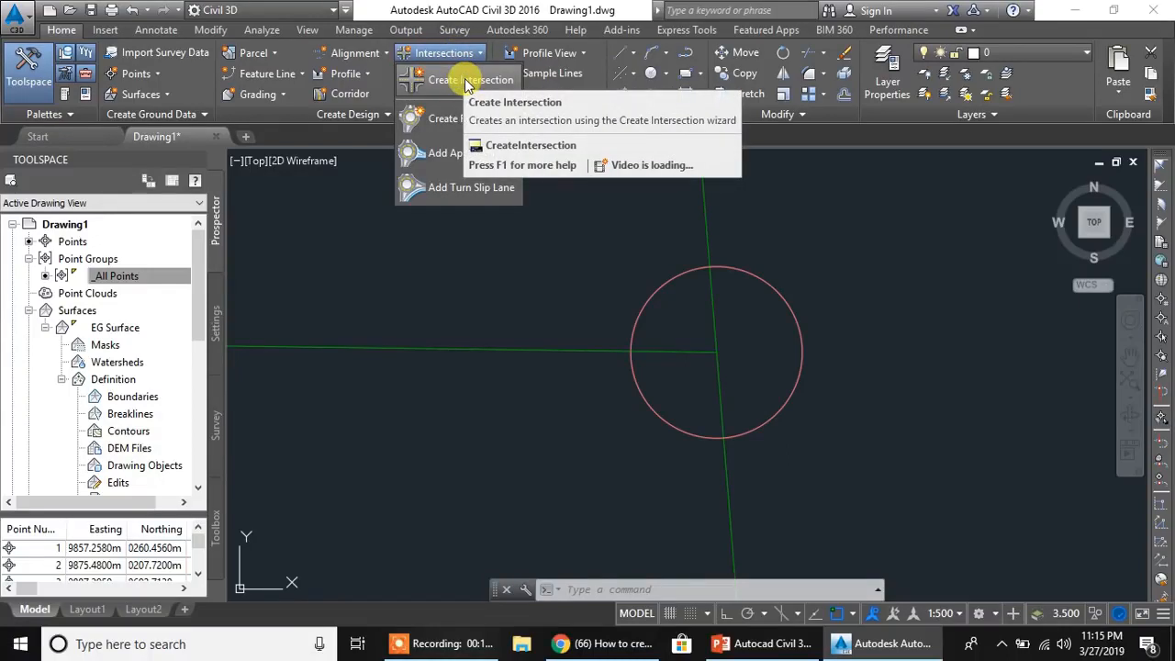
left_click(468, 81)
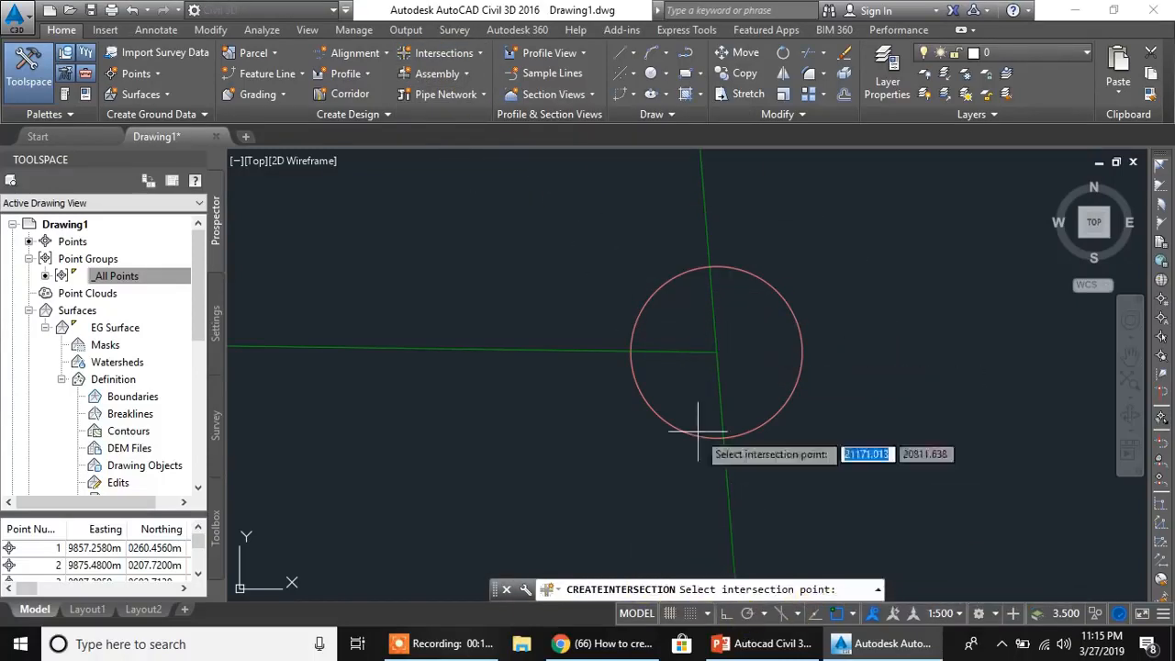
left_click(716, 352)
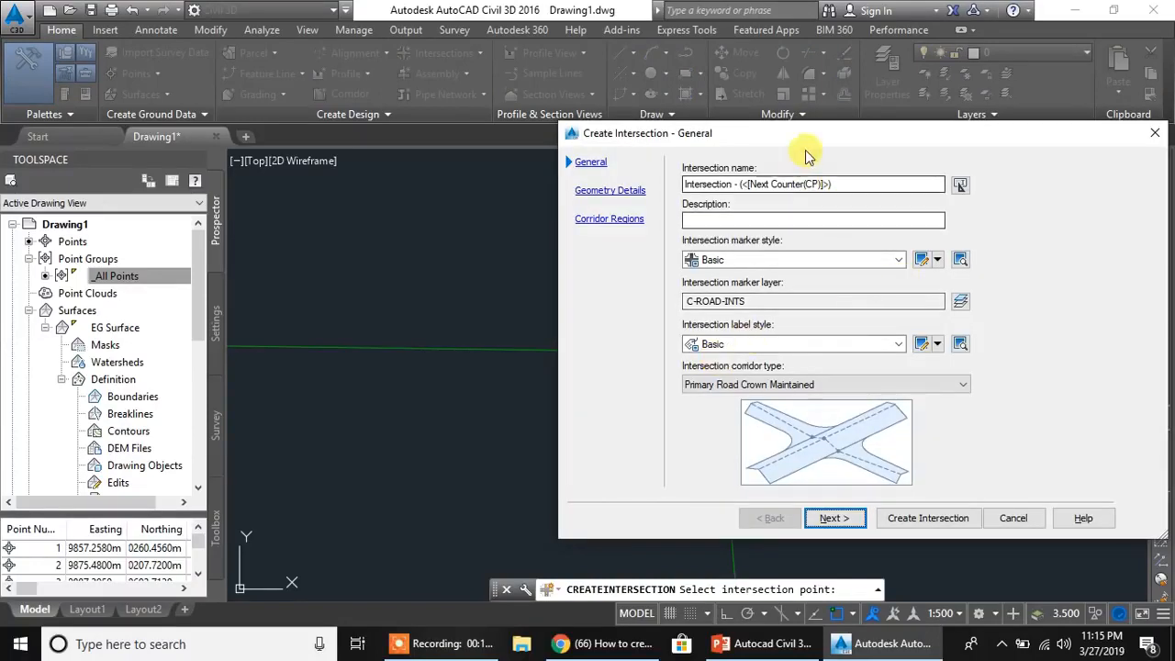
left_click_drag(836, 137, 615, 126)
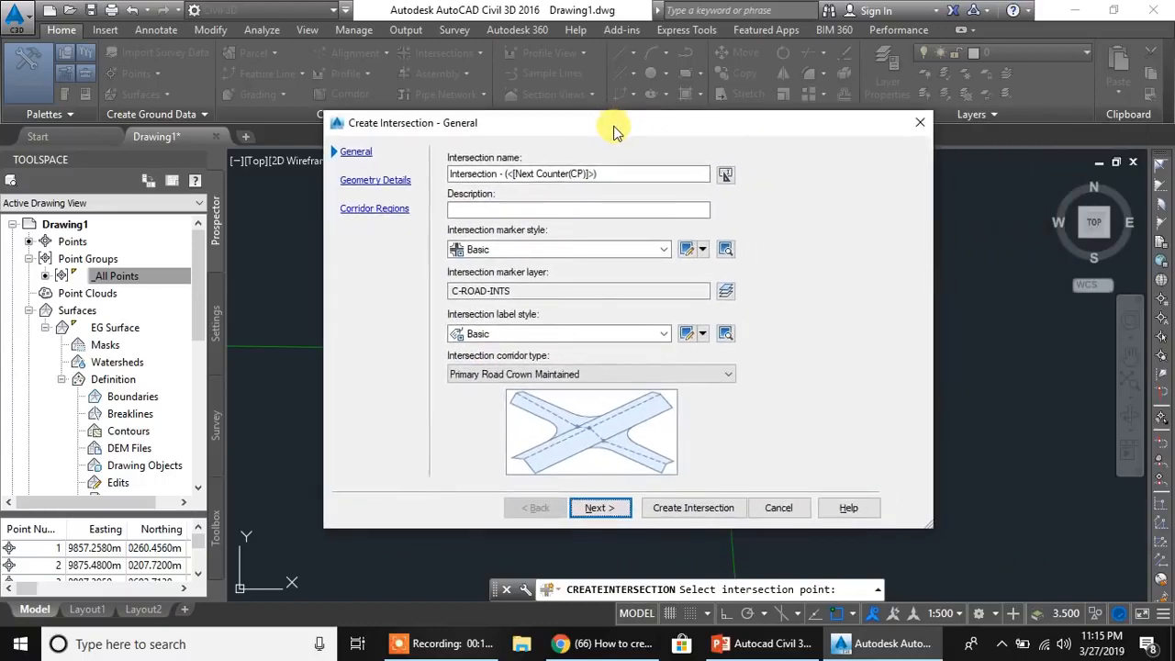
left_click_drag(619, 134, 636, 134)
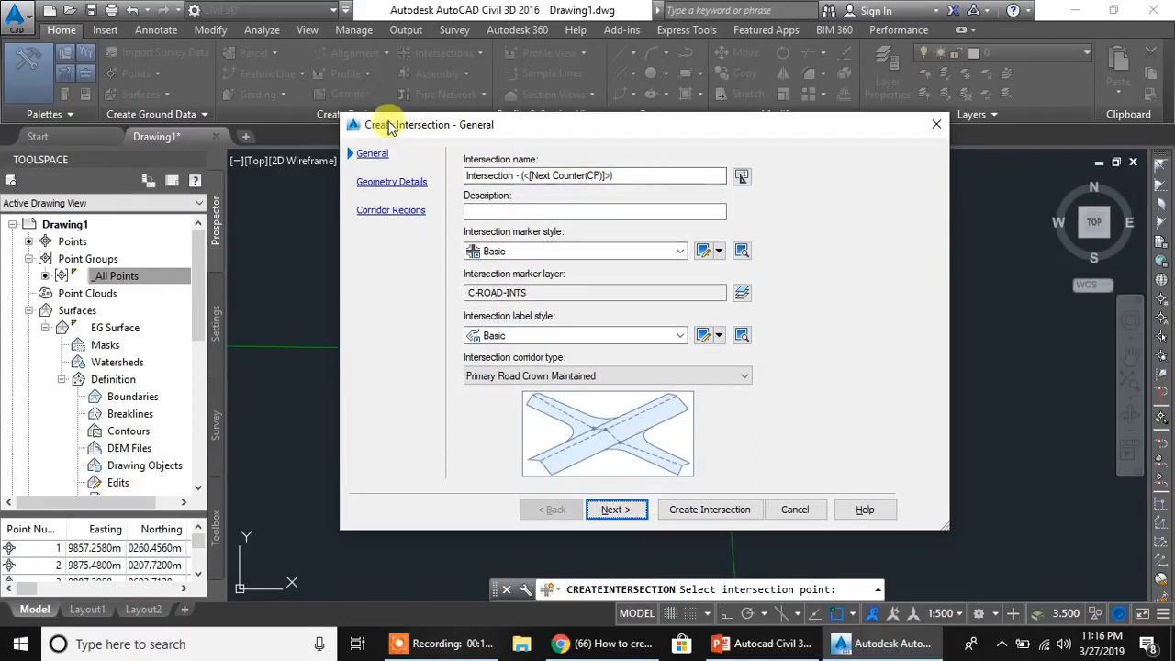
- Replace the intersection's name template with <[Primary Alignment Name]>&<[Secondary Alignment Name]>
left_click(742, 178)
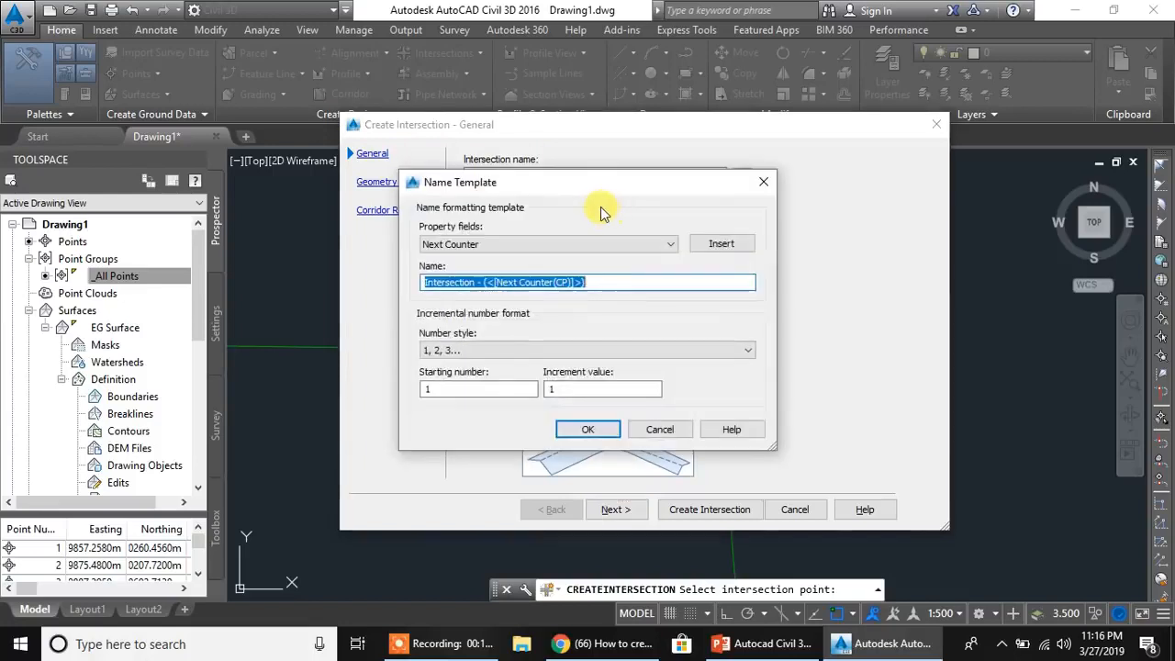
key("Delete")
left_click(606, 244)
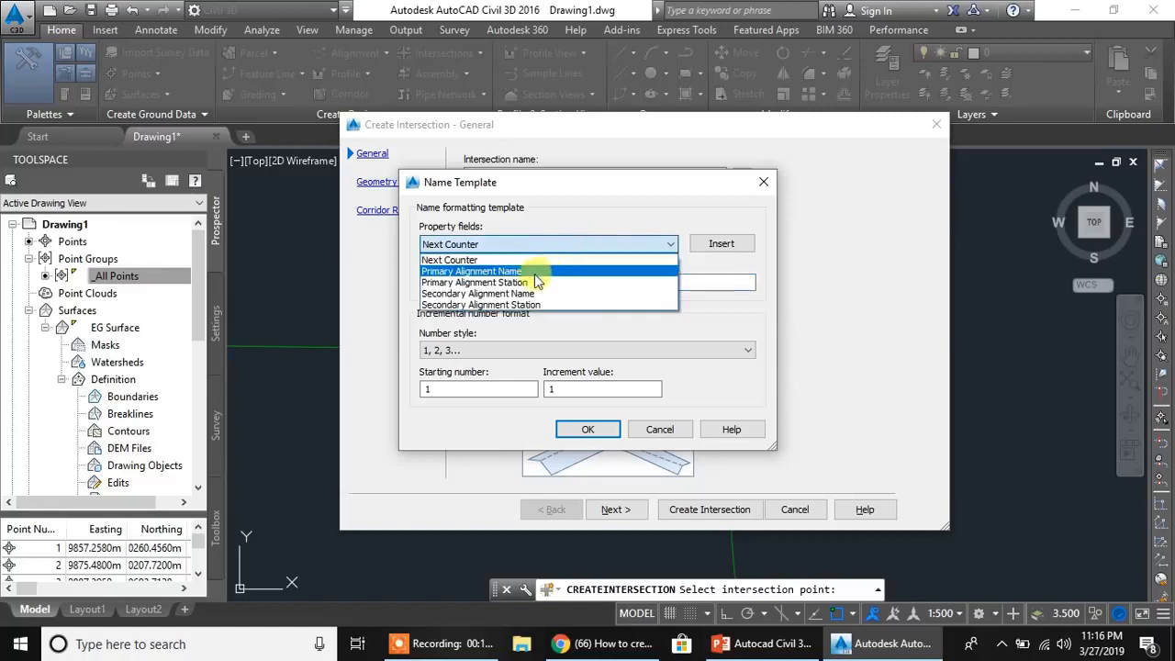
left_click(514, 272)
left_click(722, 243)
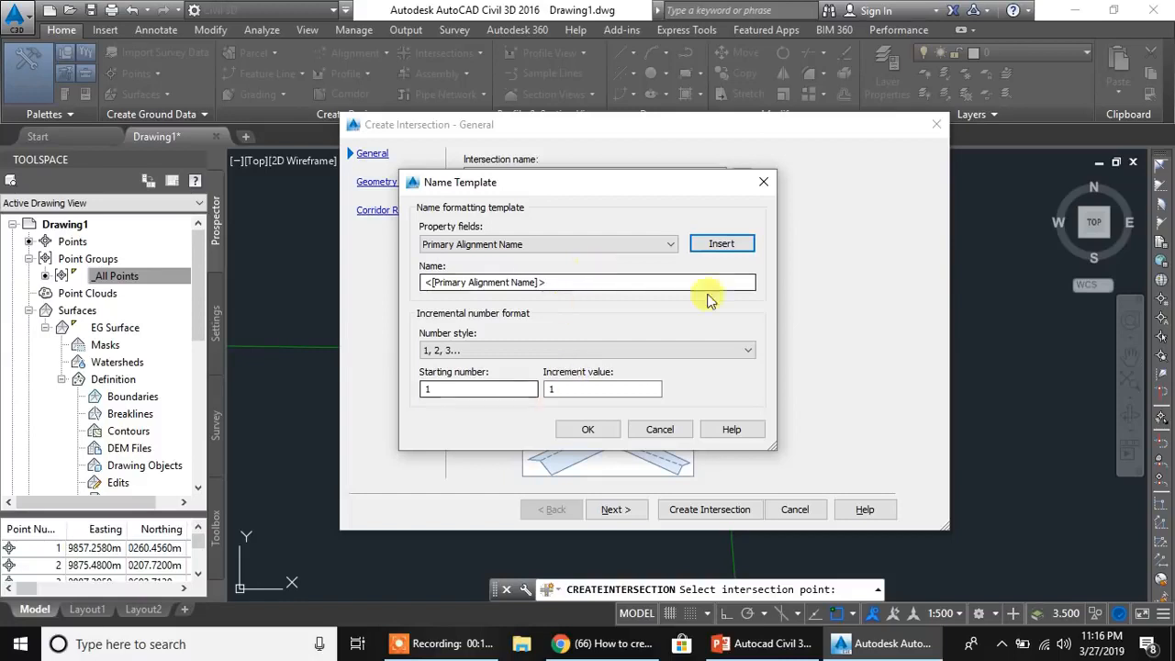
left_click(658, 284)
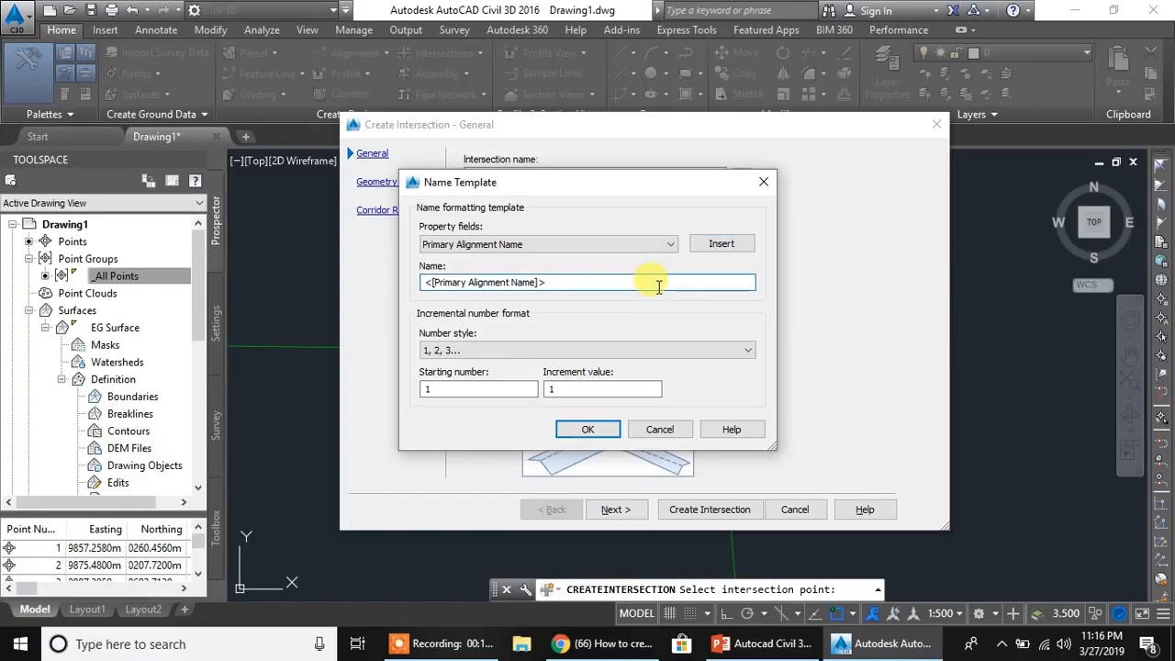
left_click(648, 246)
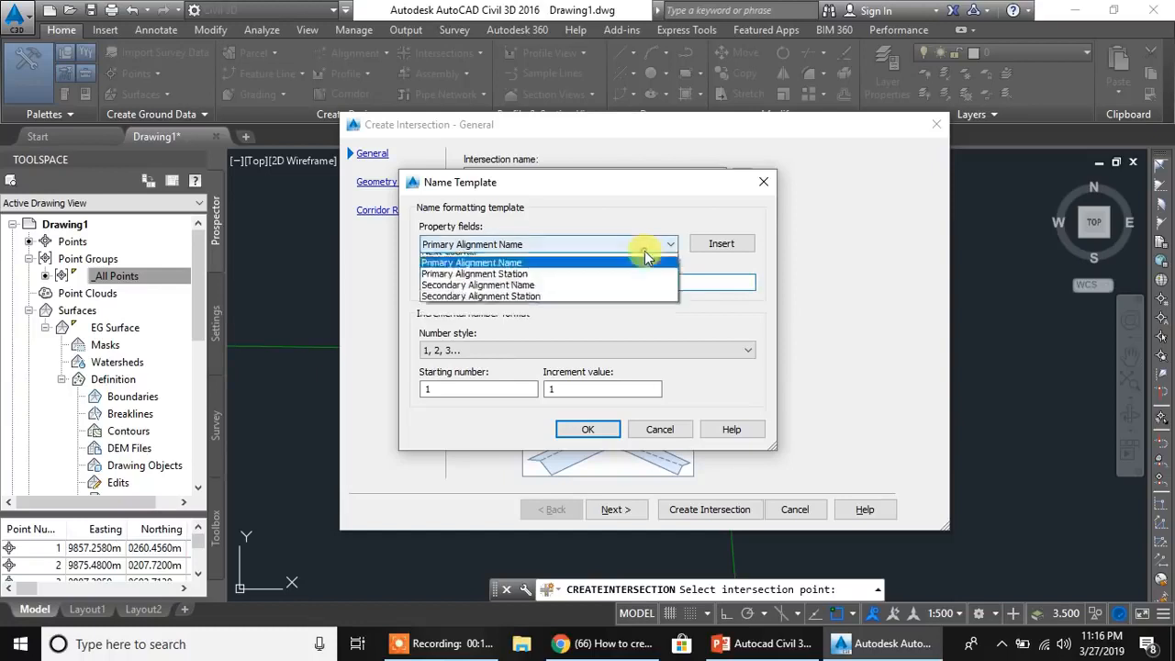
left_click(516, 294)
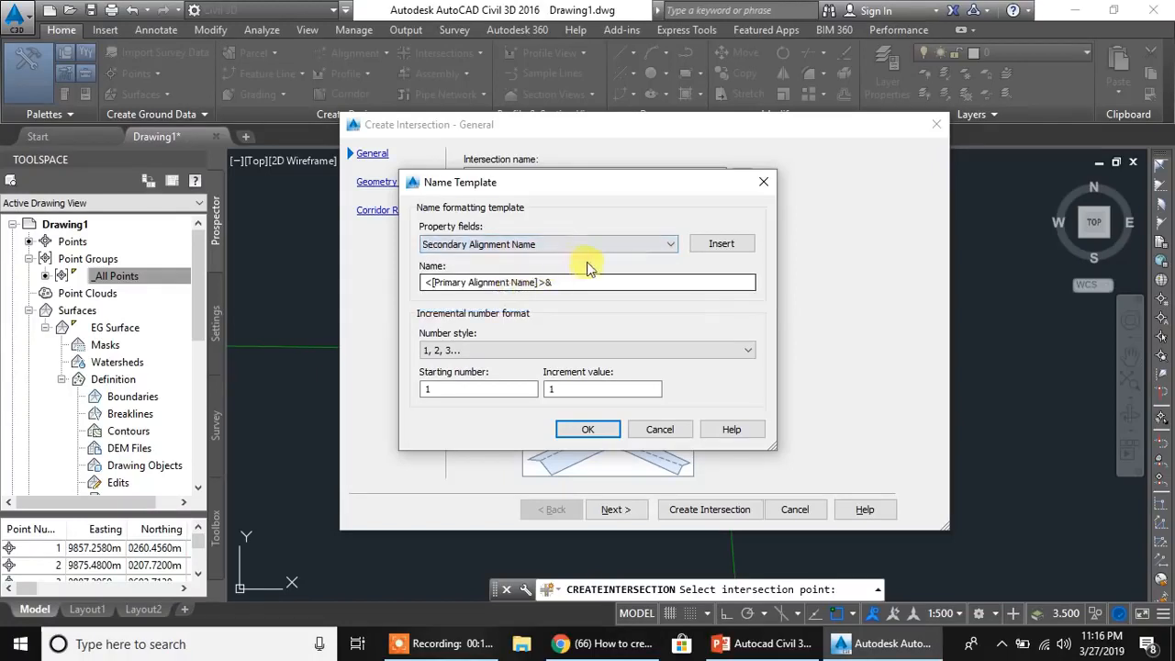
left_click(721, 243)
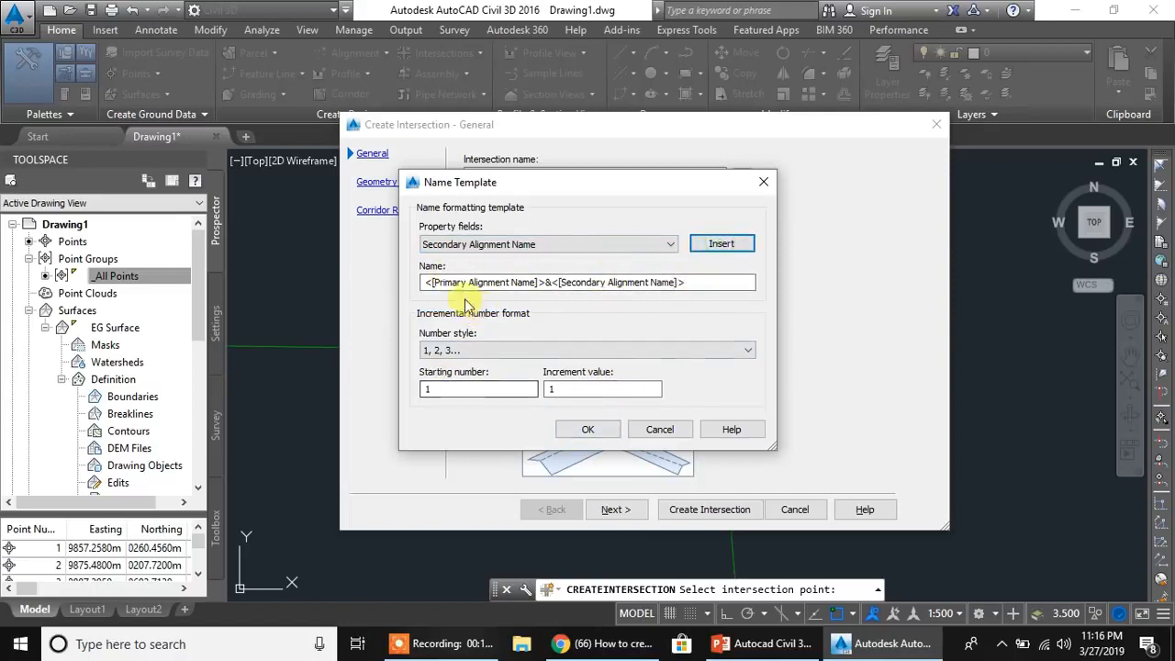
left_click(589, 431)
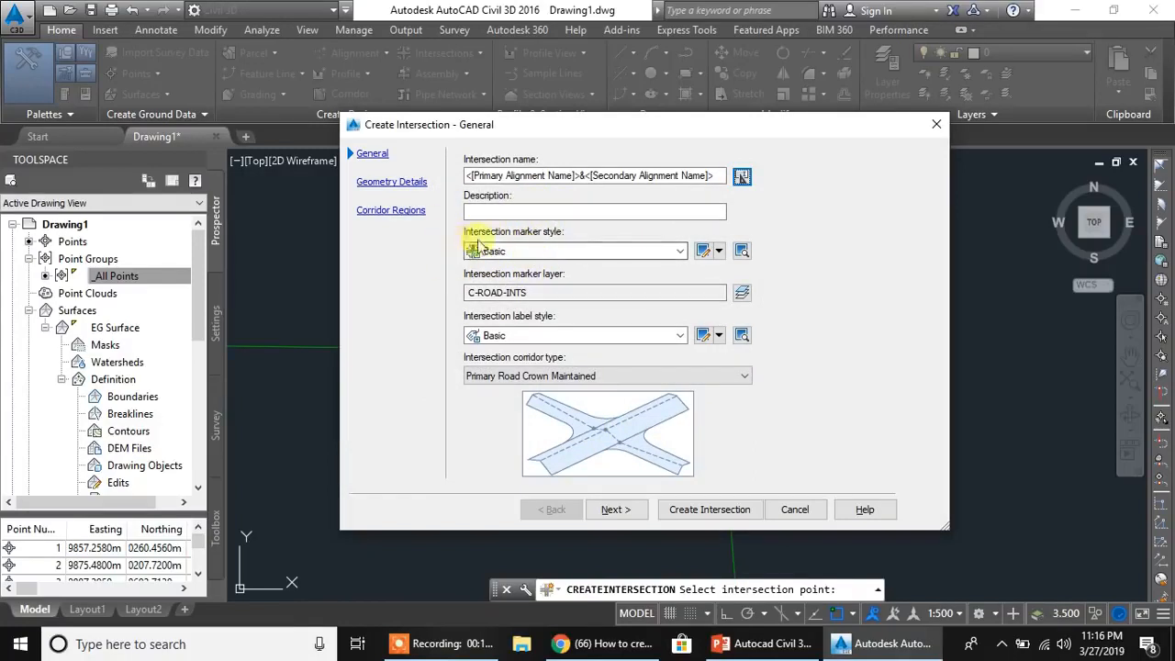
- Look through the marker and summary settings of the Basic intersection marker style and the available style editing options
left_click(702, 251)
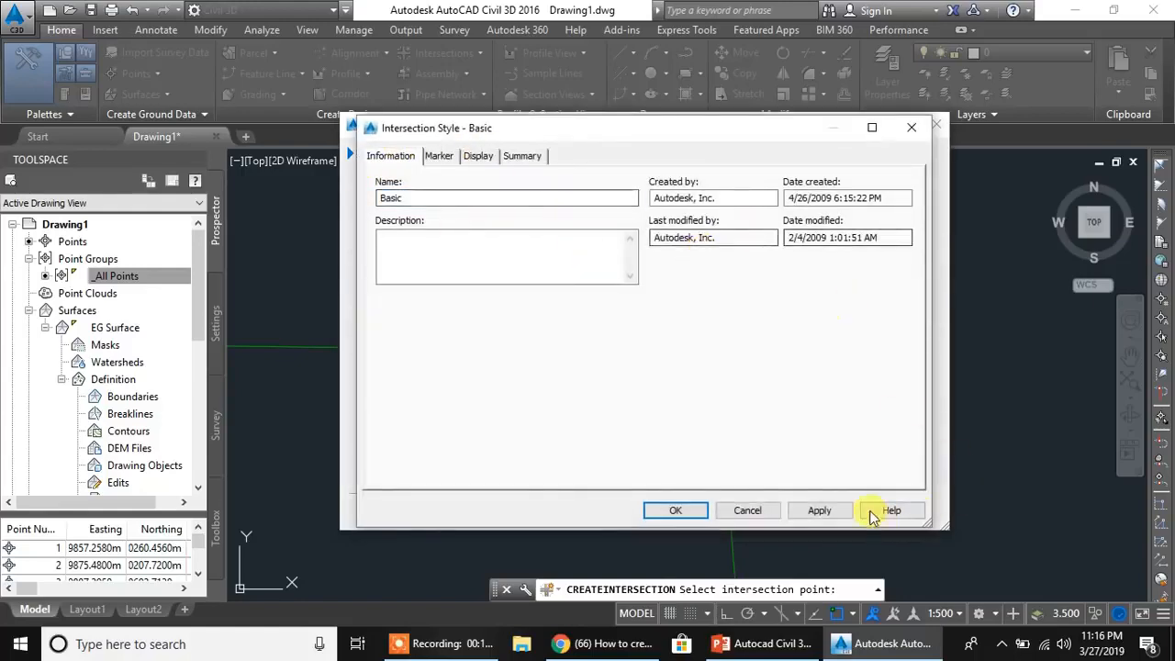
left_click(441, 156)
left_click(519, 156)
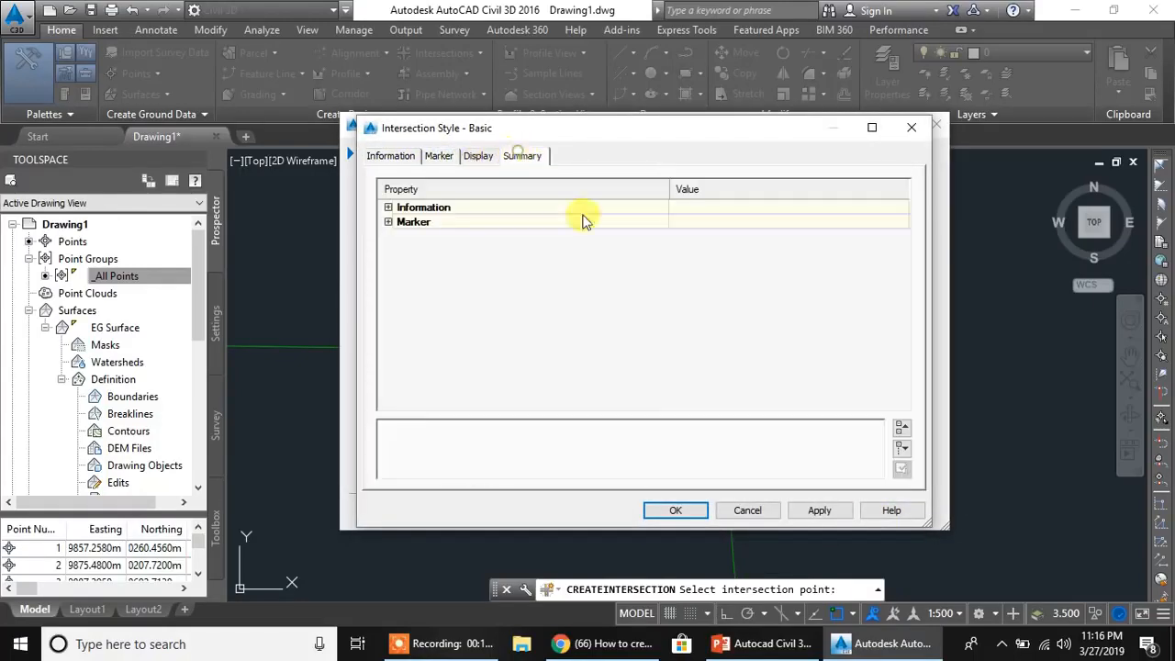
left_click(748, 512)
left_click(715, 251)
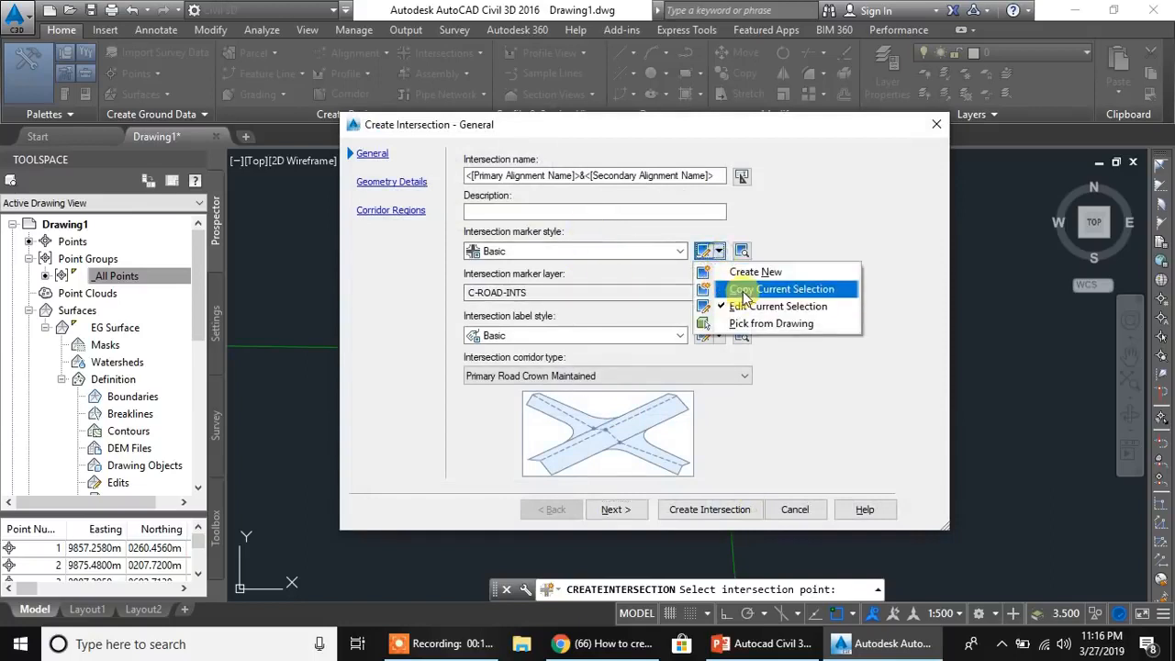
left_click(395, 309)
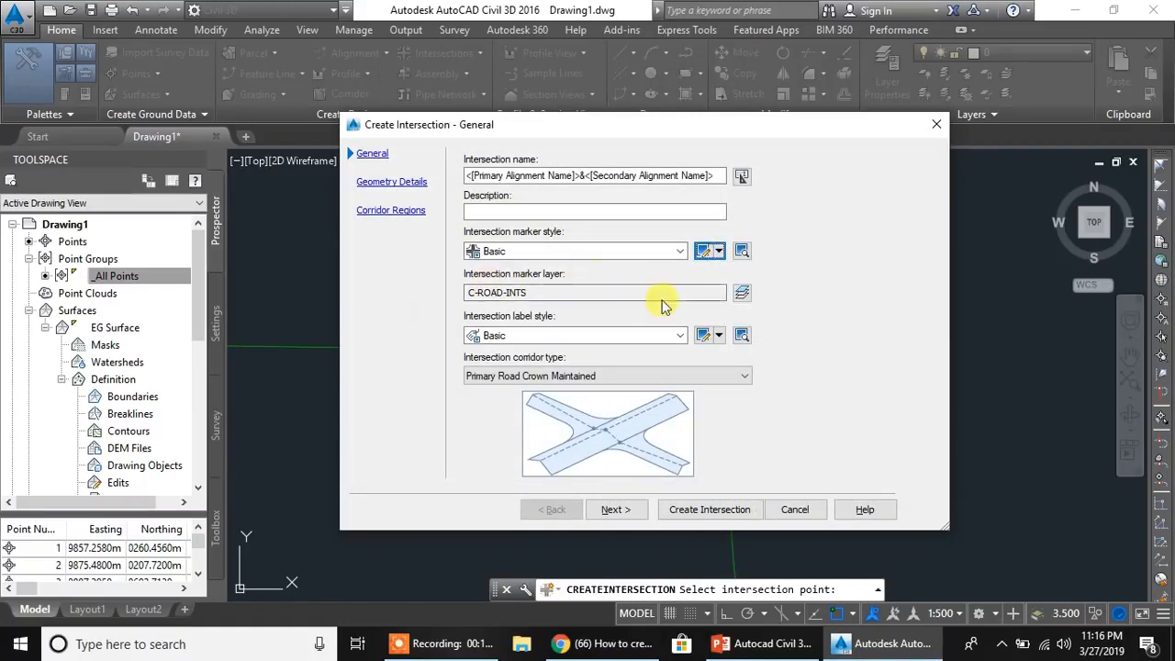
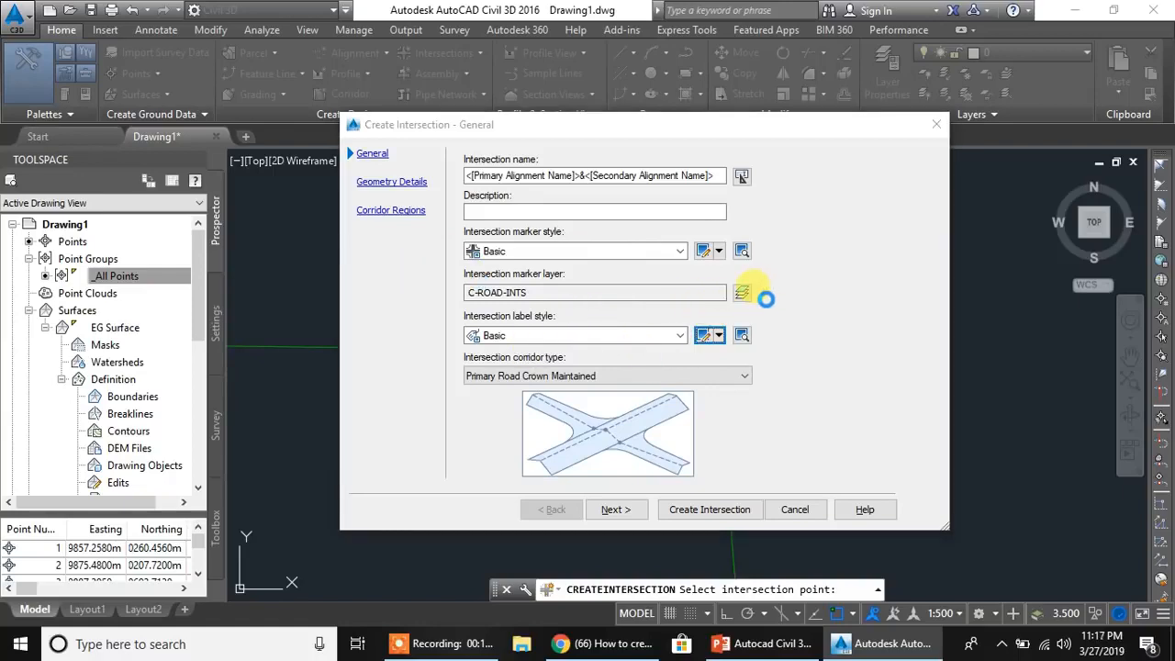
- Review the layout and dragged state settings of the Basic intersection label style, leaving the style as it is
left_click(256, 84)
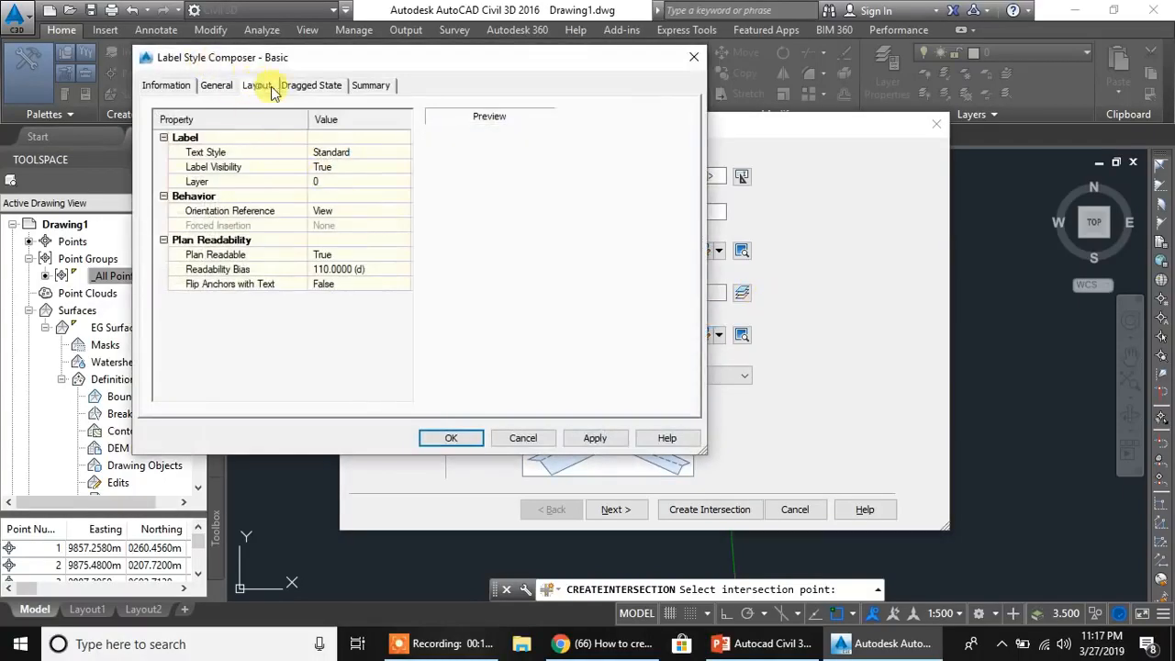
left_click(311, 85)
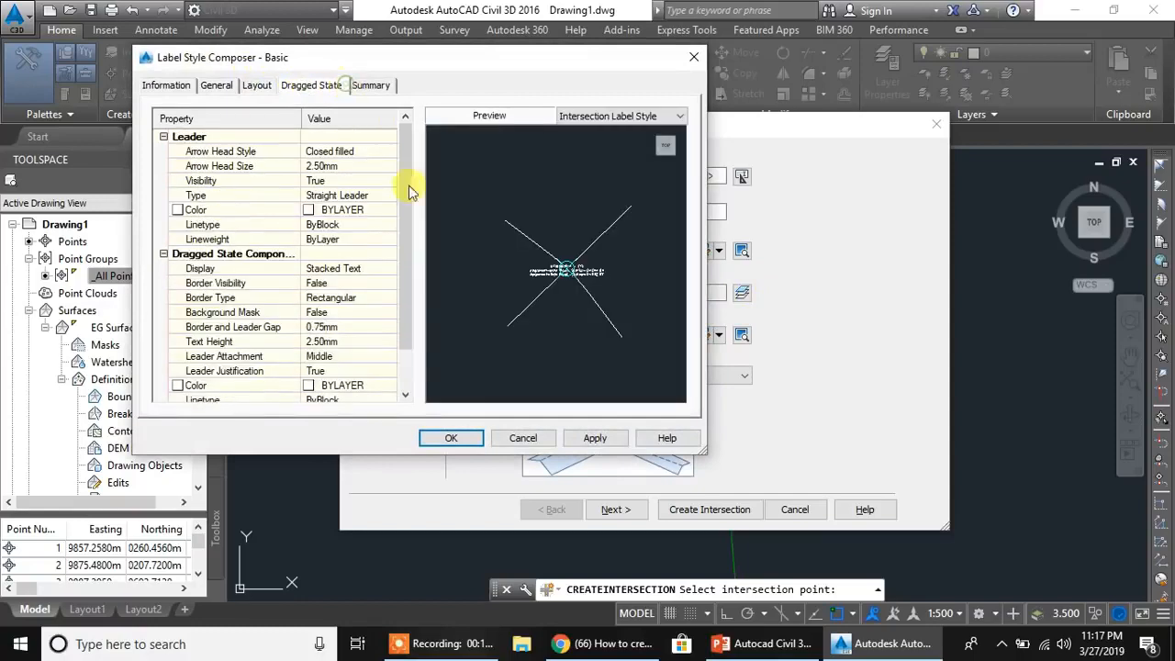
left_click(524, 439)
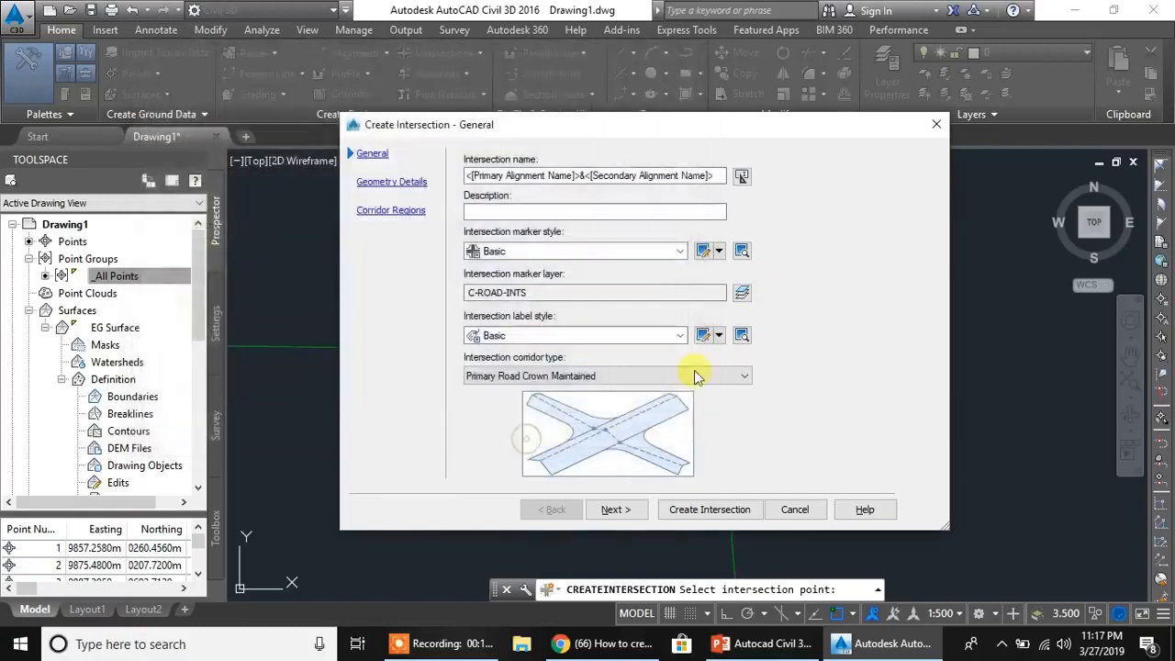
- Choose Primary Road Crown Maintained as the intersection corridor type and proceed to the geometry details
left_click(643, 376)
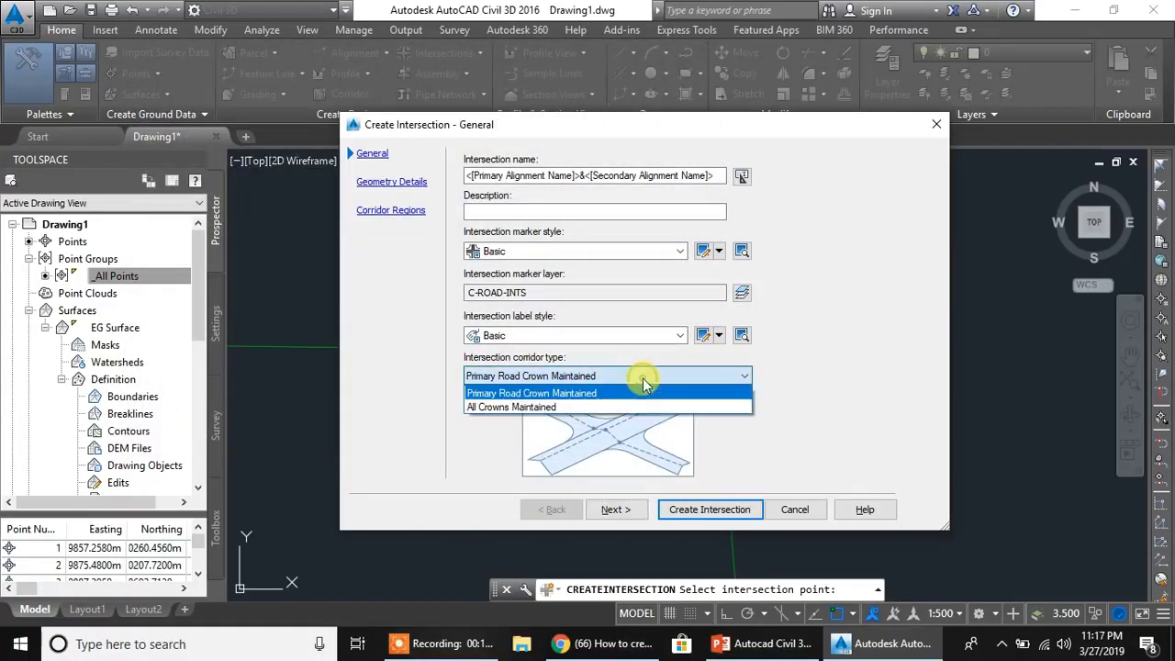
left_click(533, 393)
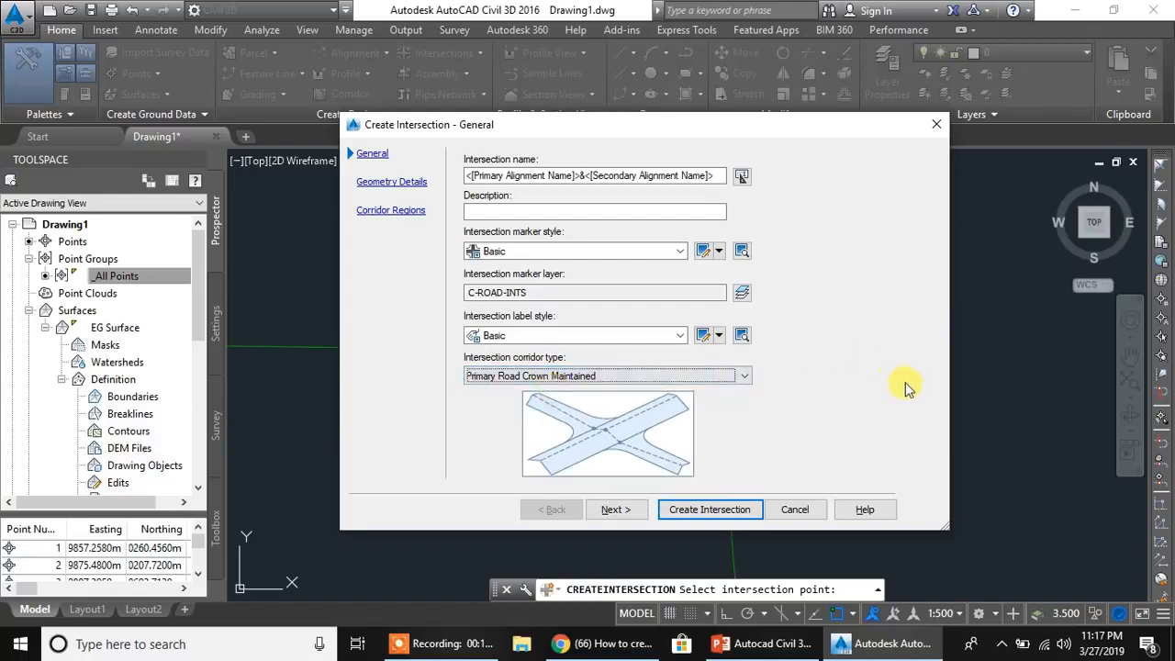
left_click_drag(721, 134, 842, 124)
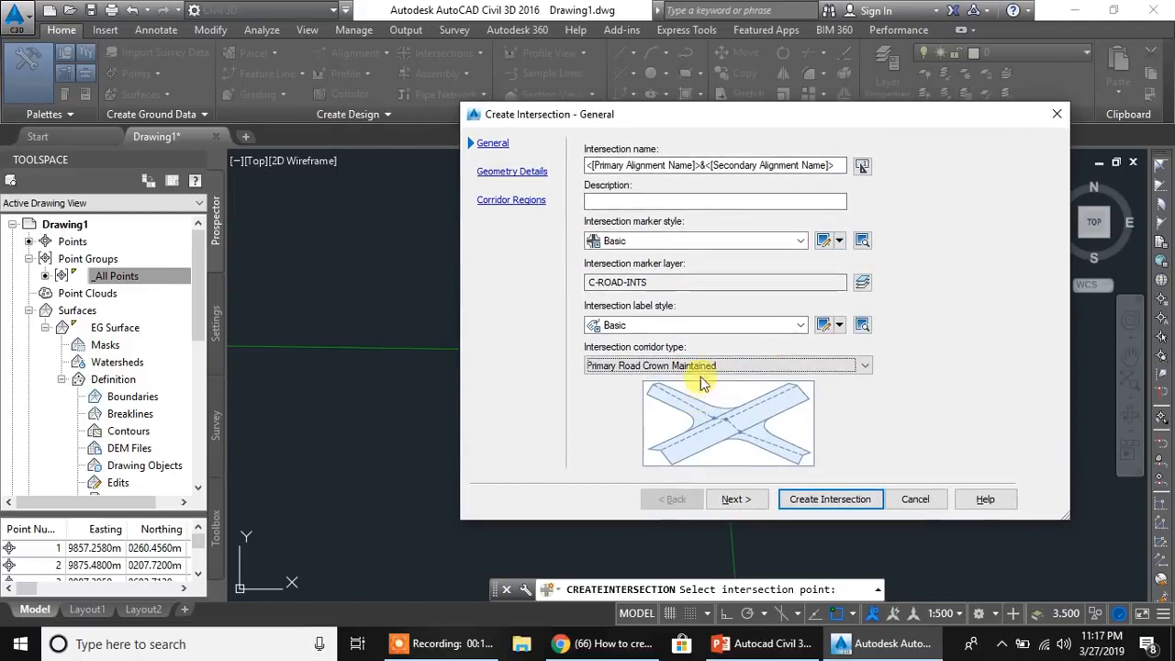
left_click(739, 501)
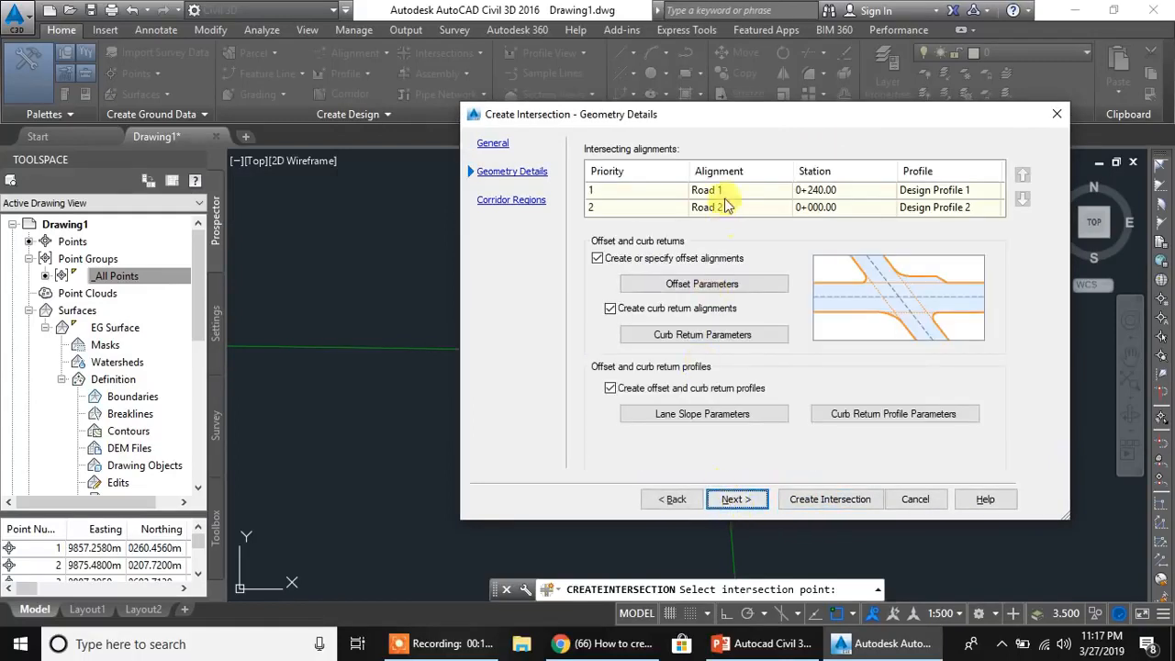
- Open the intersection offset parameters and set the left and right offset values of primary Road 1 to 5 m
left_click_drag(772, 126, 599, 129)
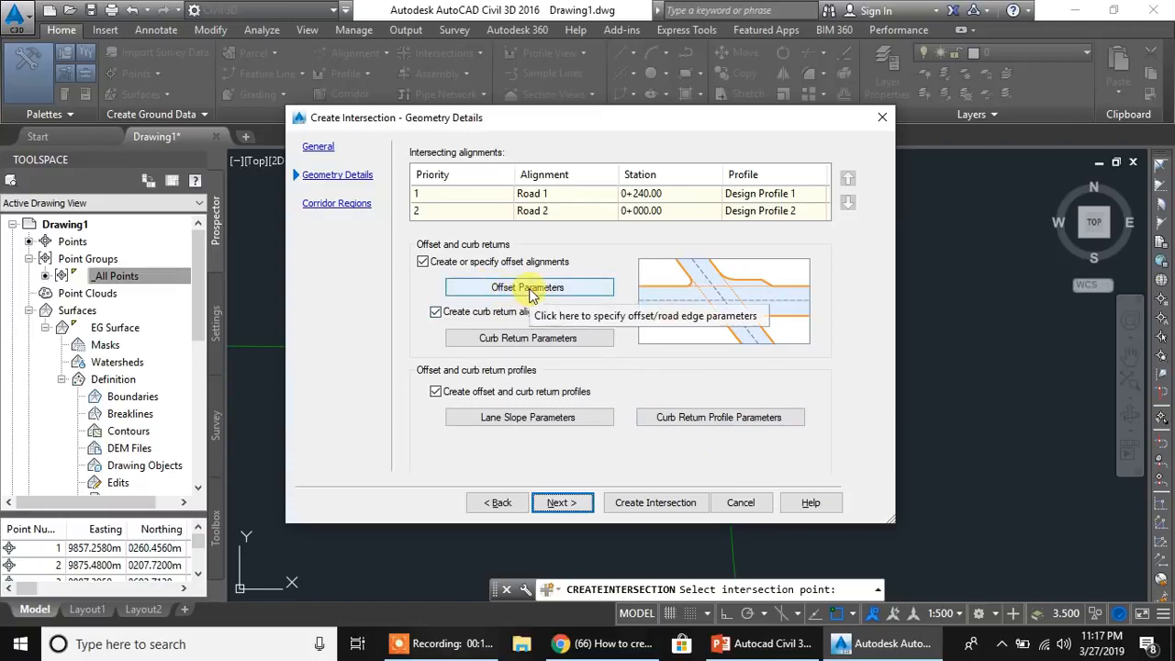
left_click_drag(548, 127, 131, 145)
left_click(104, 306)
left_click_drag(940, 119, 245, 110)
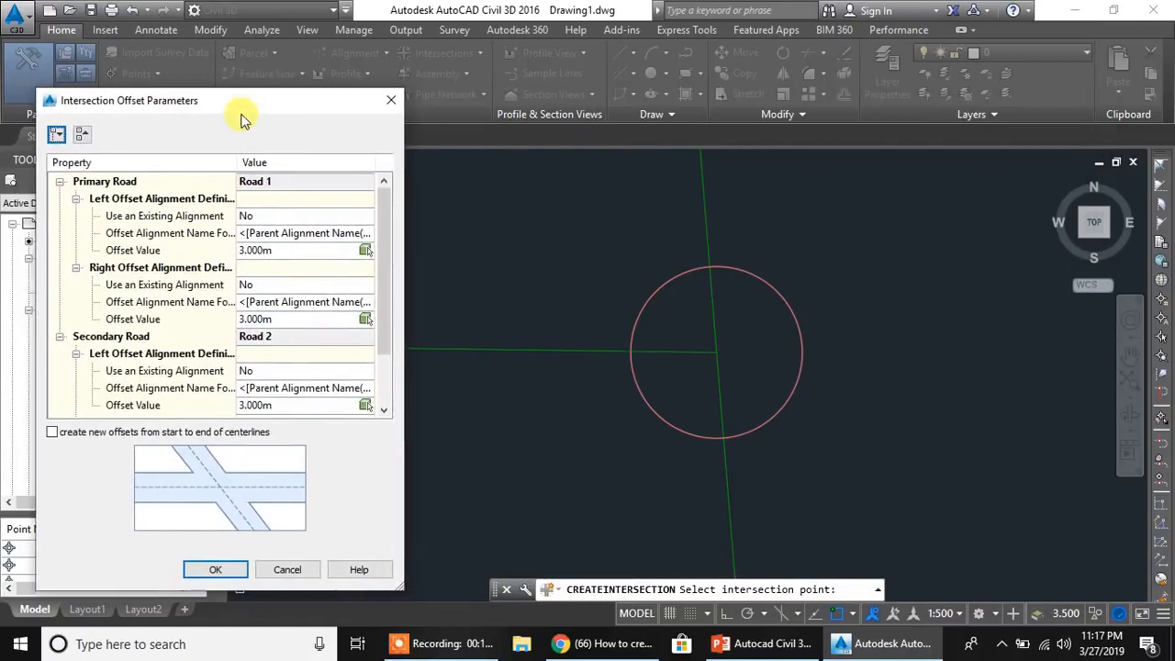
left_click_drag(404, 376, 456, 388)
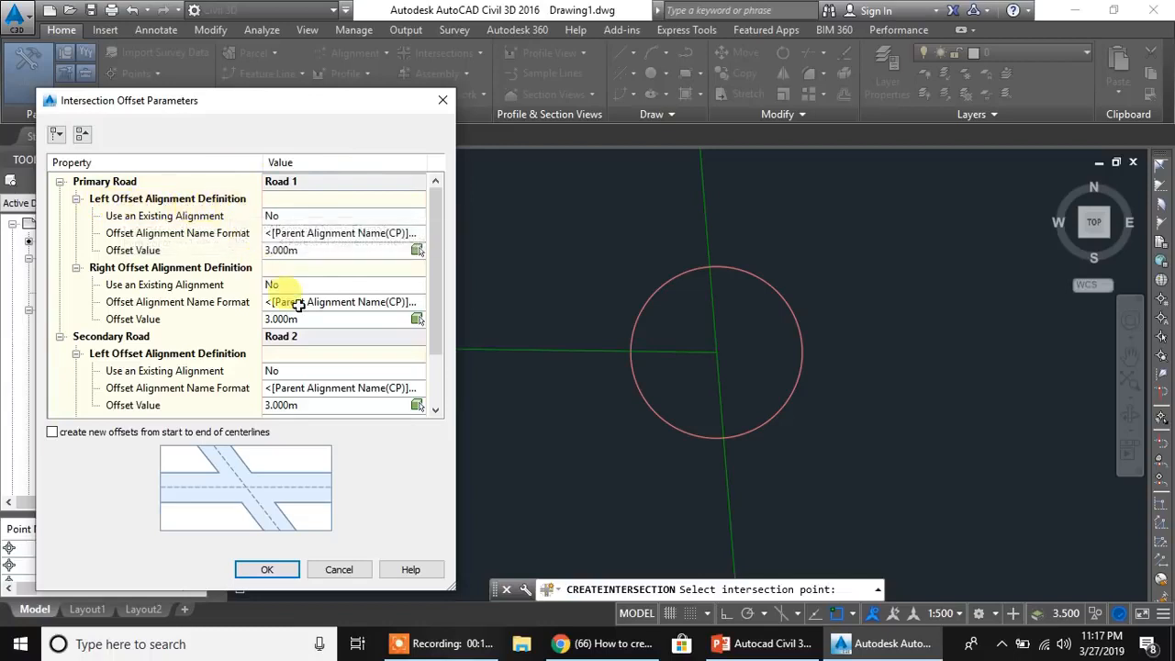
left_click(303, 251)
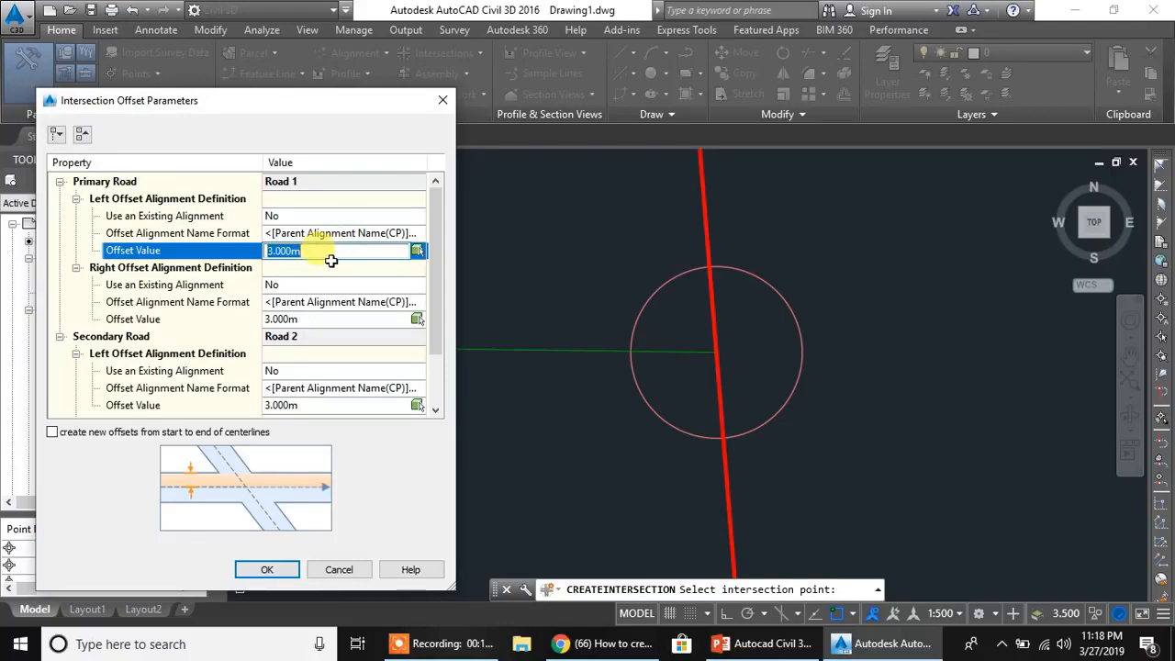
type("55")
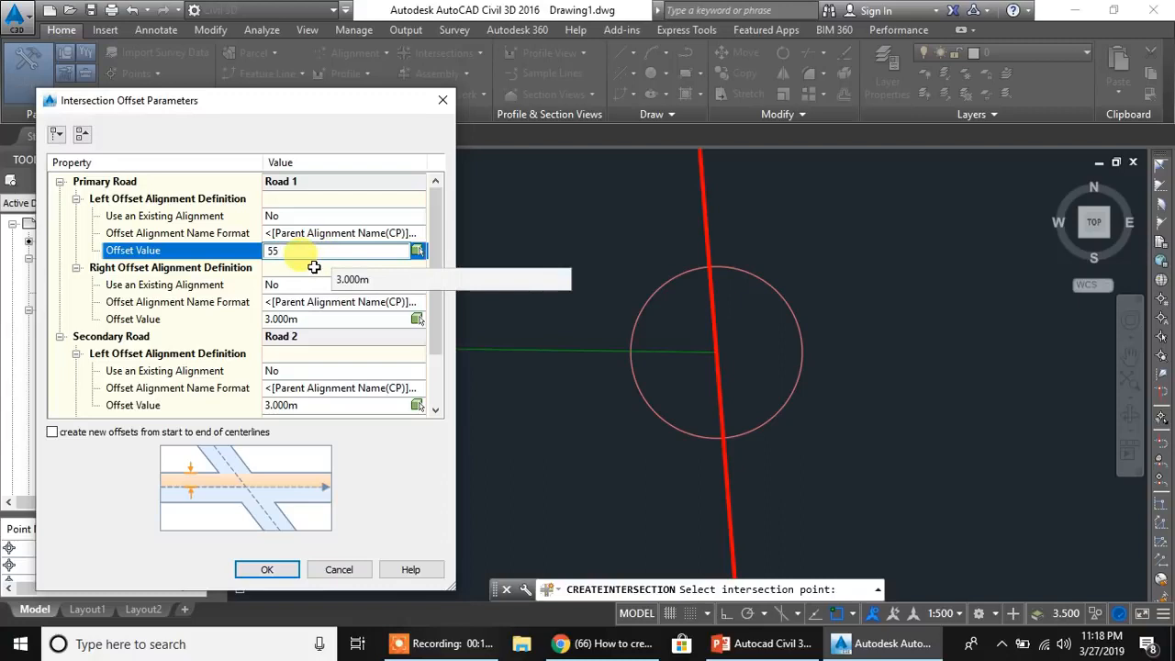
left_click(310, 321)
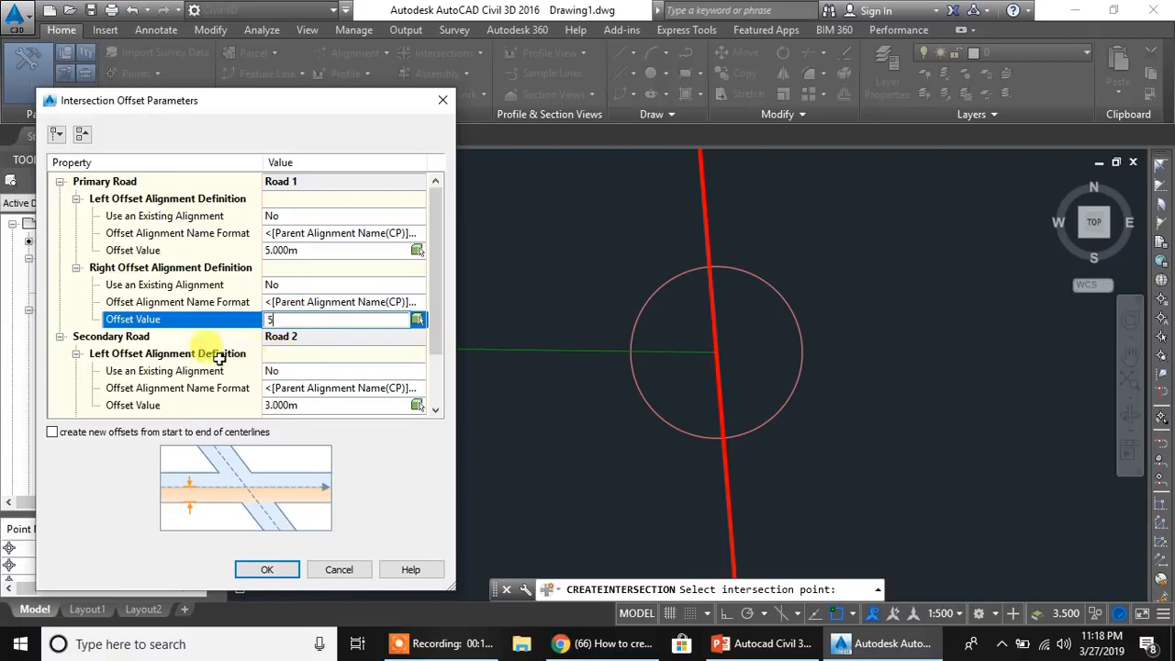
- Set the left and right offset values of secondary Road 2 to 5 m
left_click(140, 353)
left_click(138, 338)
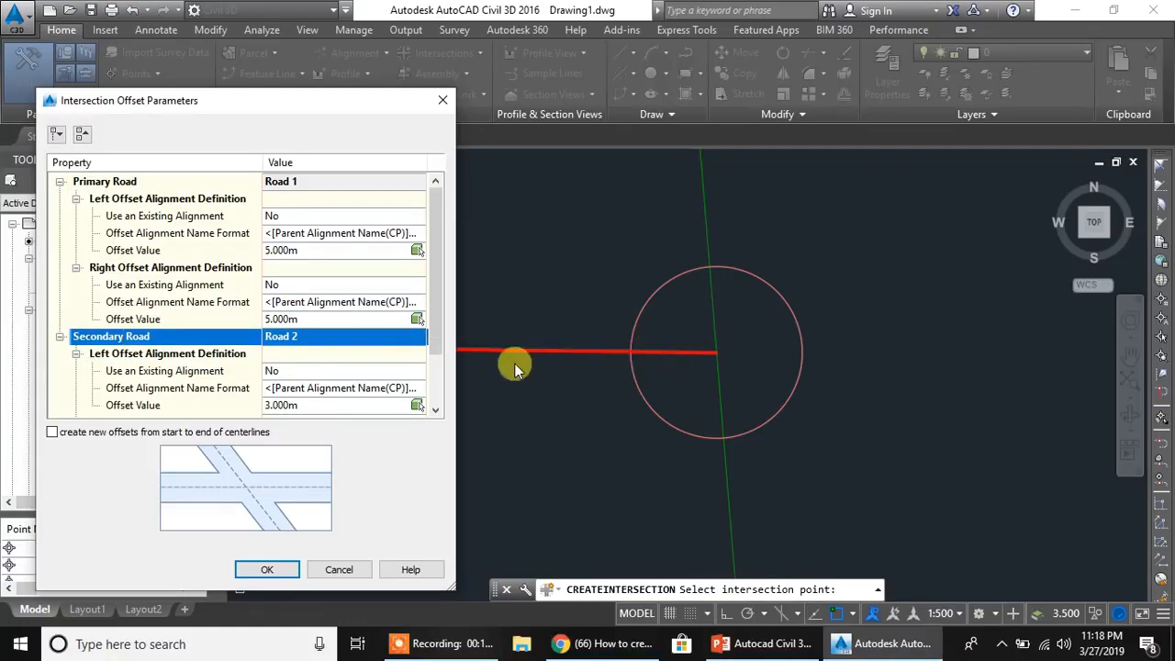
left_click(300, 406)
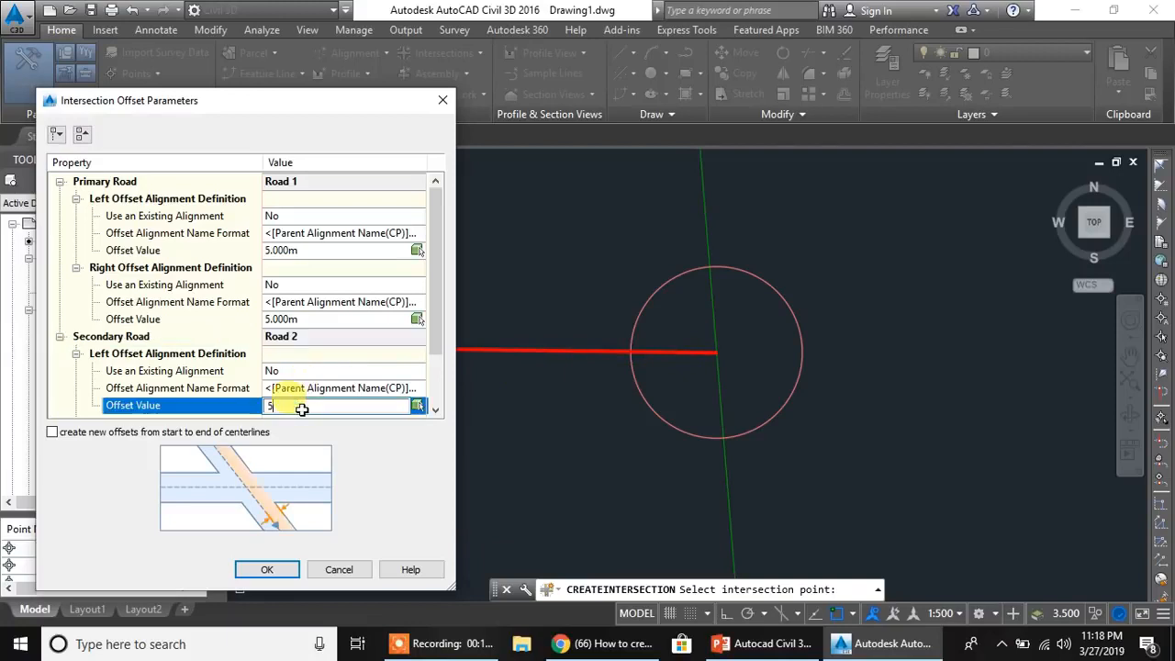
left_click(438, 317)
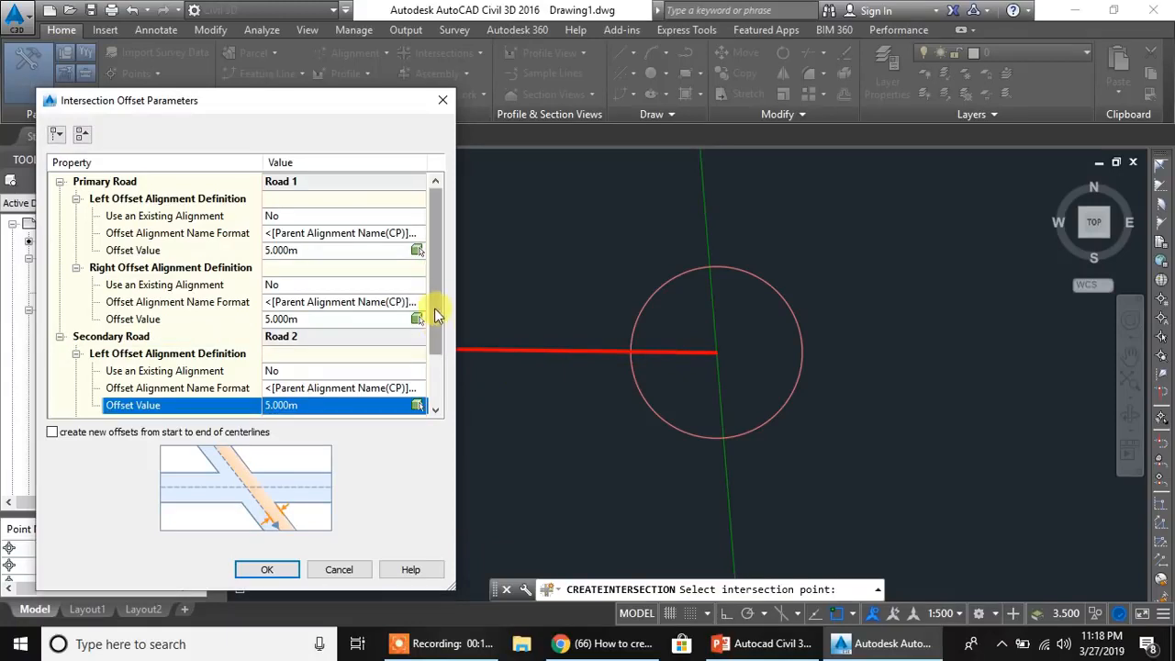
left_click_drag(434, 308, 435, 386)
left_click(315, 406)
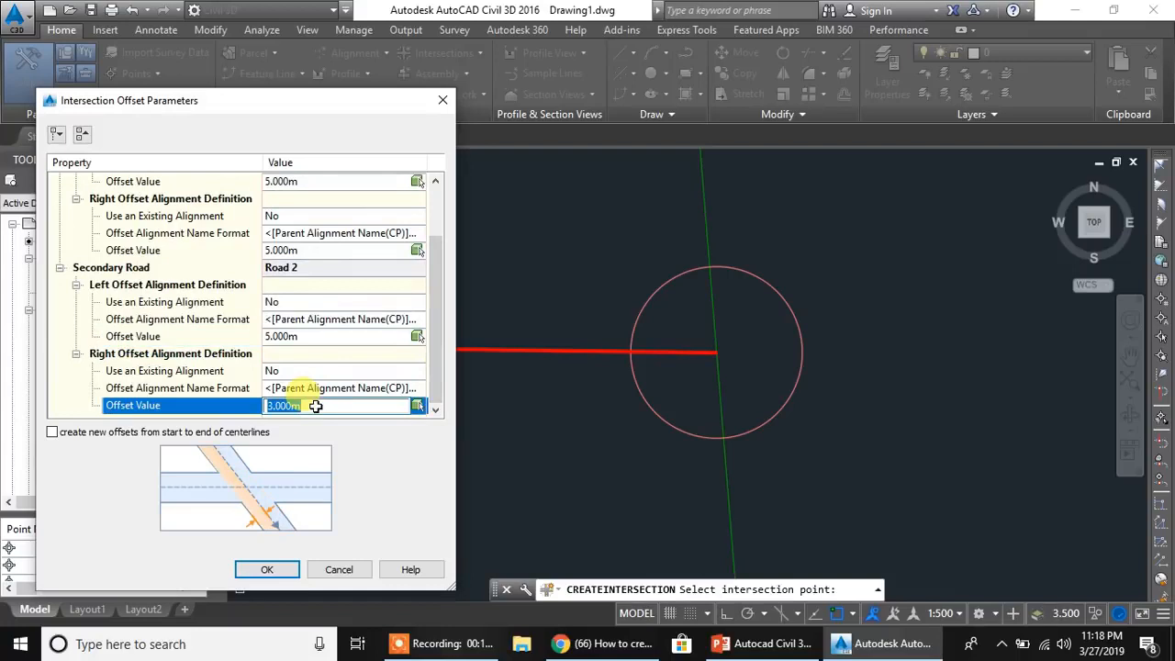
type("5")
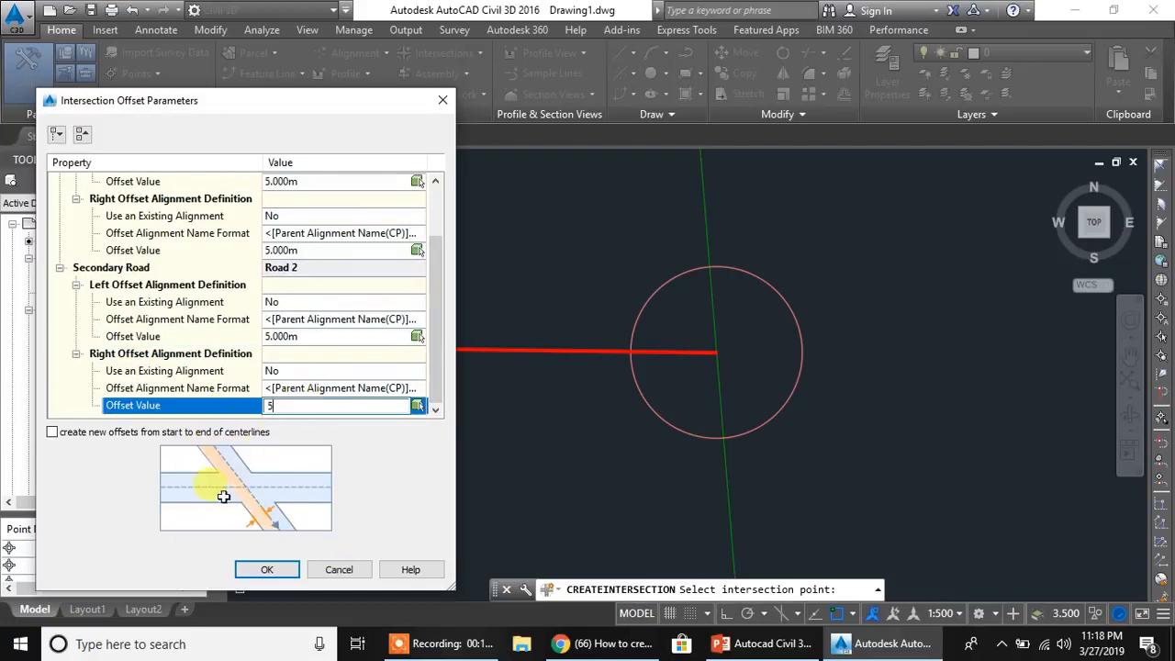
left_click(397, 476)
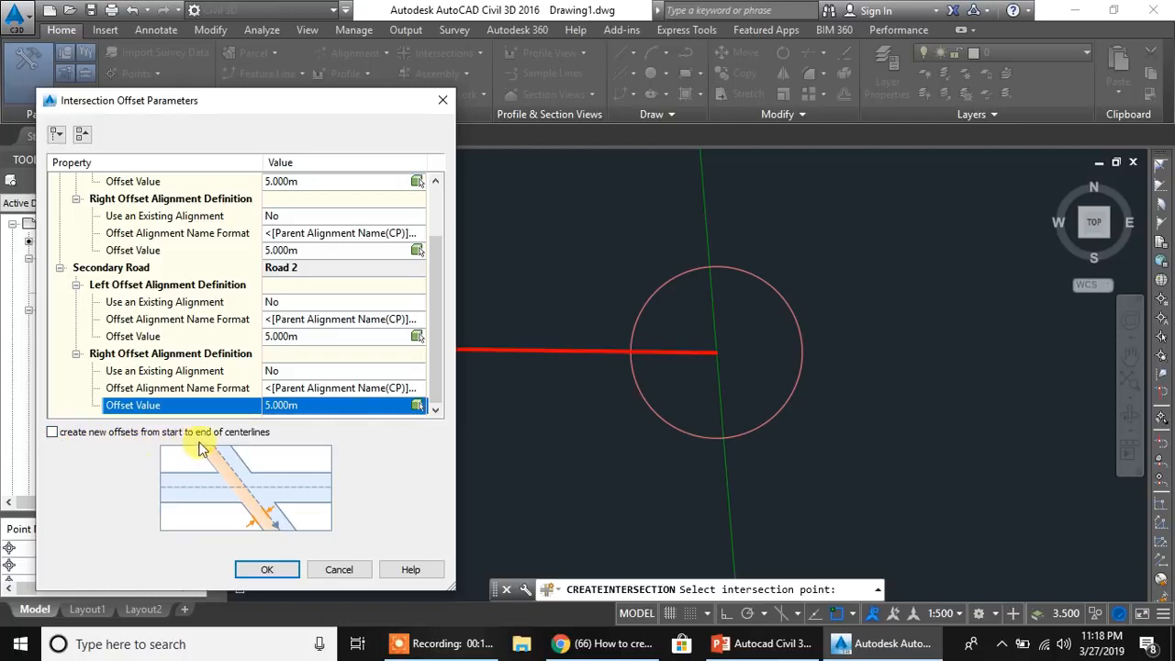
- Enable creating new offsets from start to end of centerlines and accept the offset parameters
left_click(52, 433)
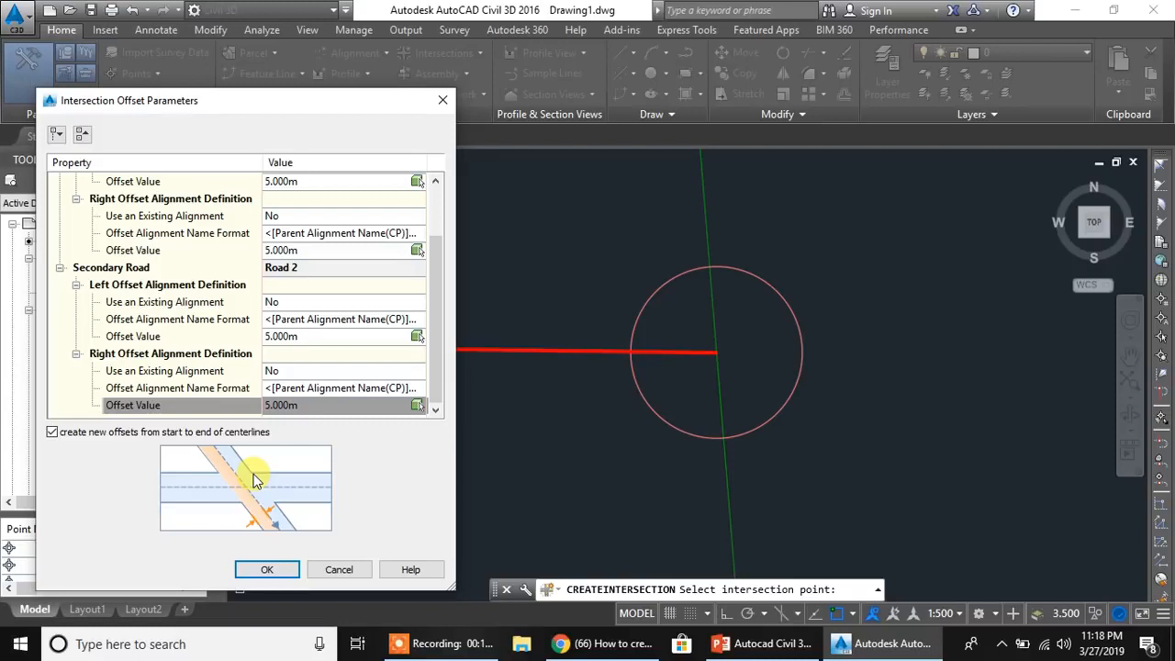
left_click_drag(302, 107, 321, 89)
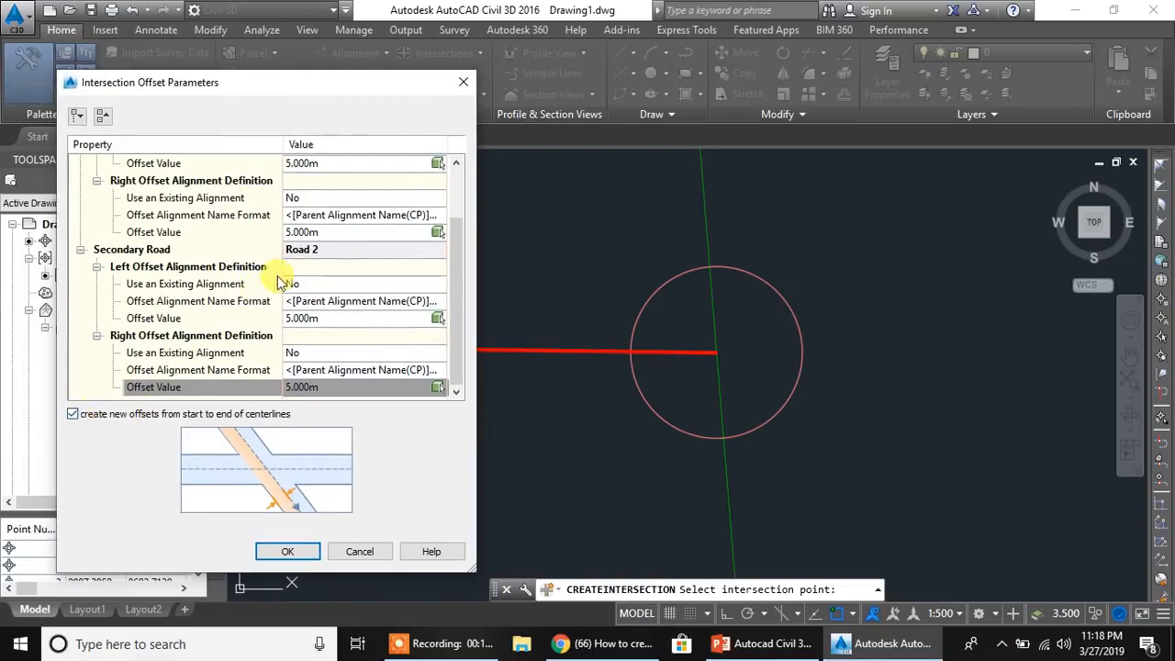
left_click(287, 552)
- Open the curb return parameters and examine the SW and NW quadrants, including the SW quadrant's incoming road, outgoing road and angle
left_click_drag(323, 131, 570, 95)
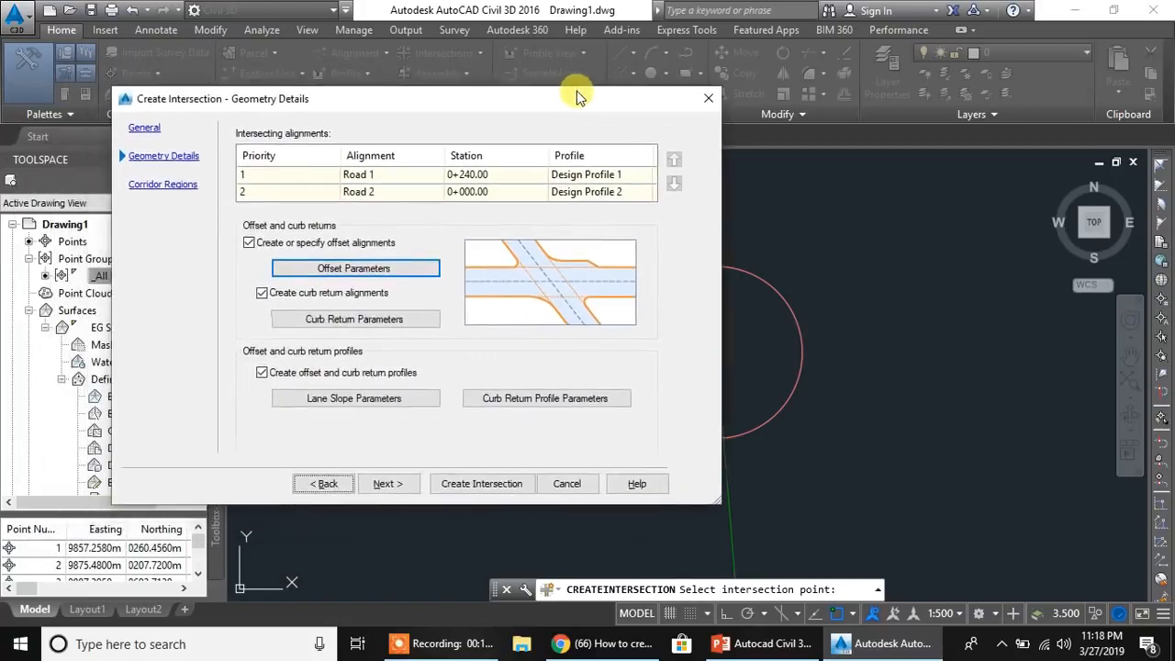
left_click(365, 321)
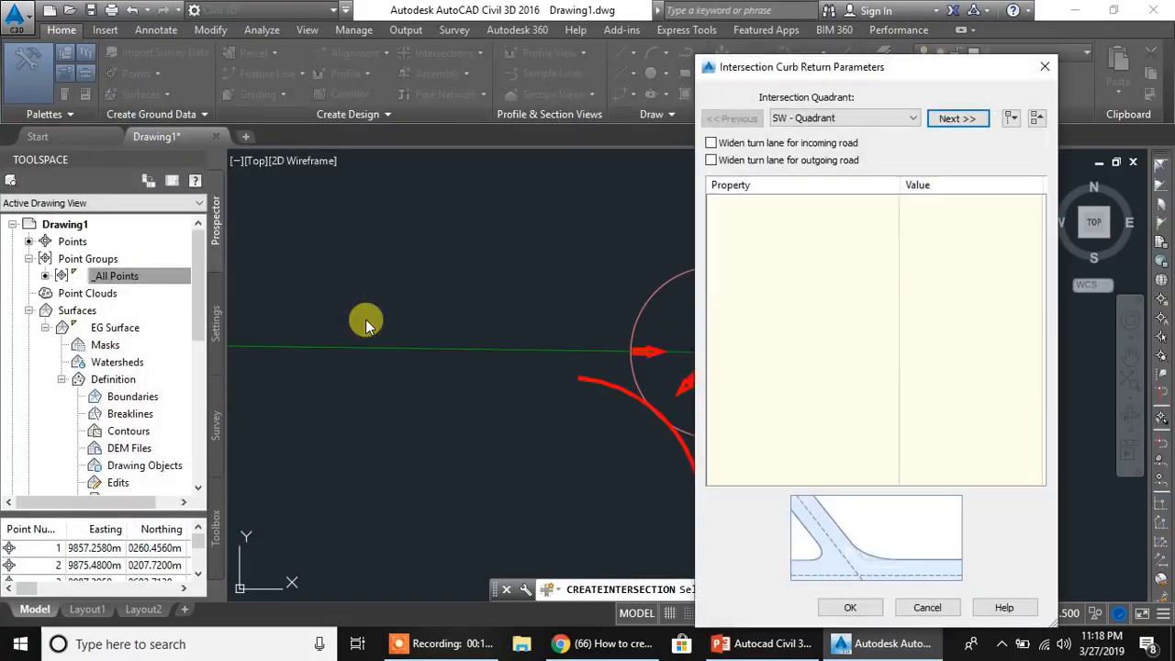
left_click_drag(931, 74, 222, 78)
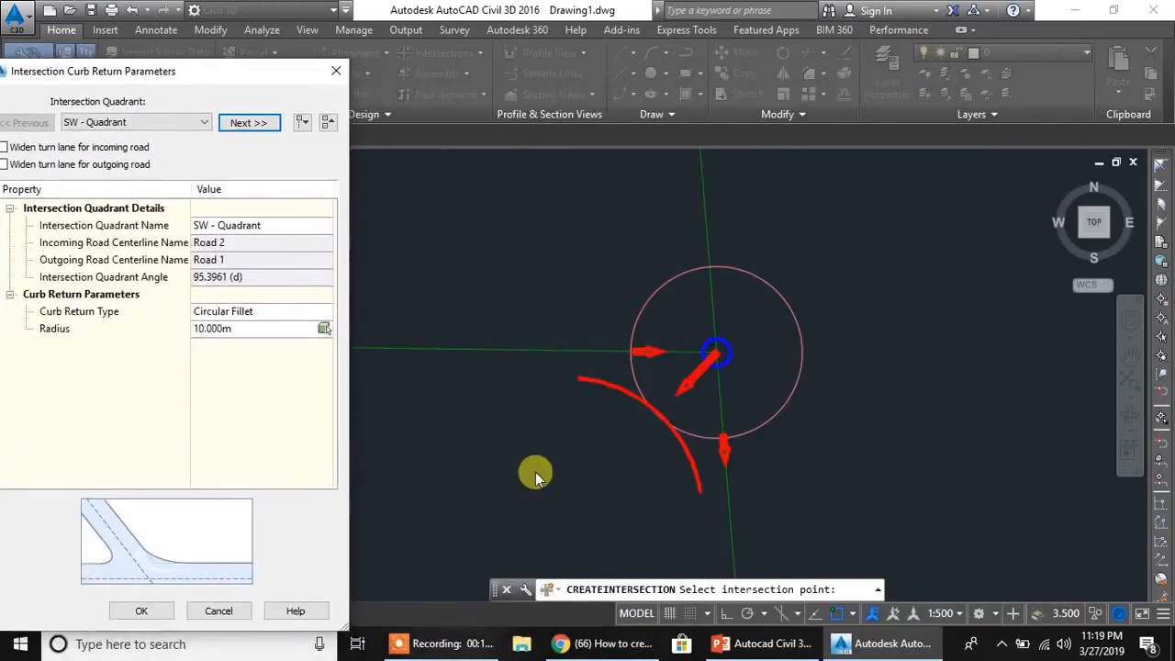
left_click(107, 207)
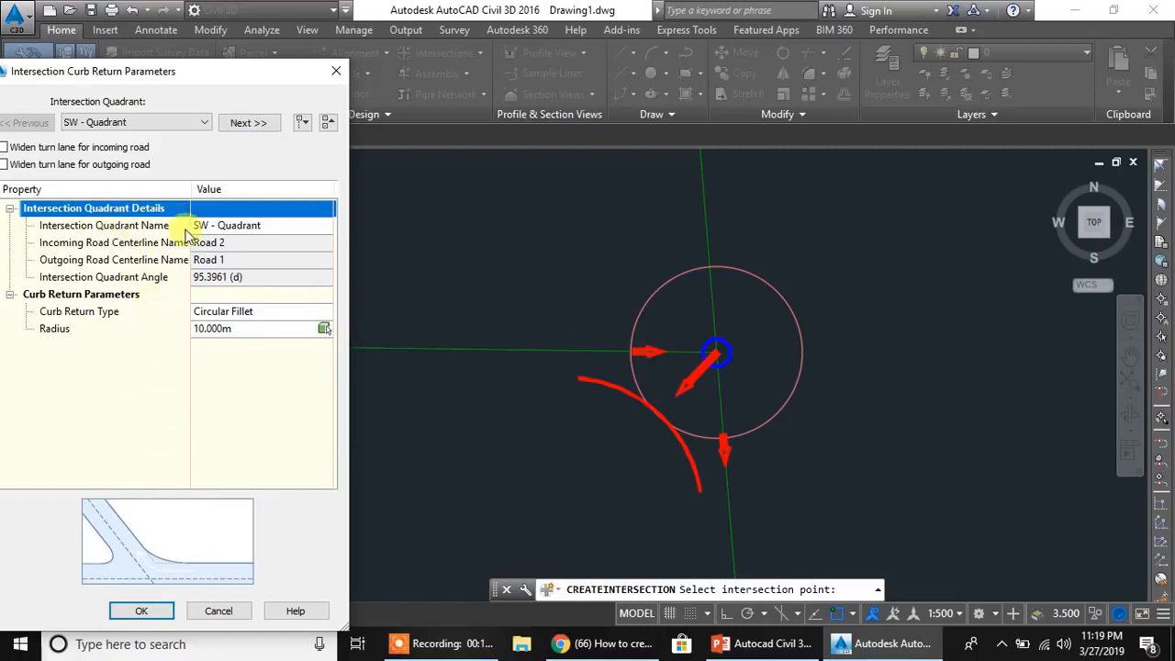
left_click_drag(225, 73, 322, 65)
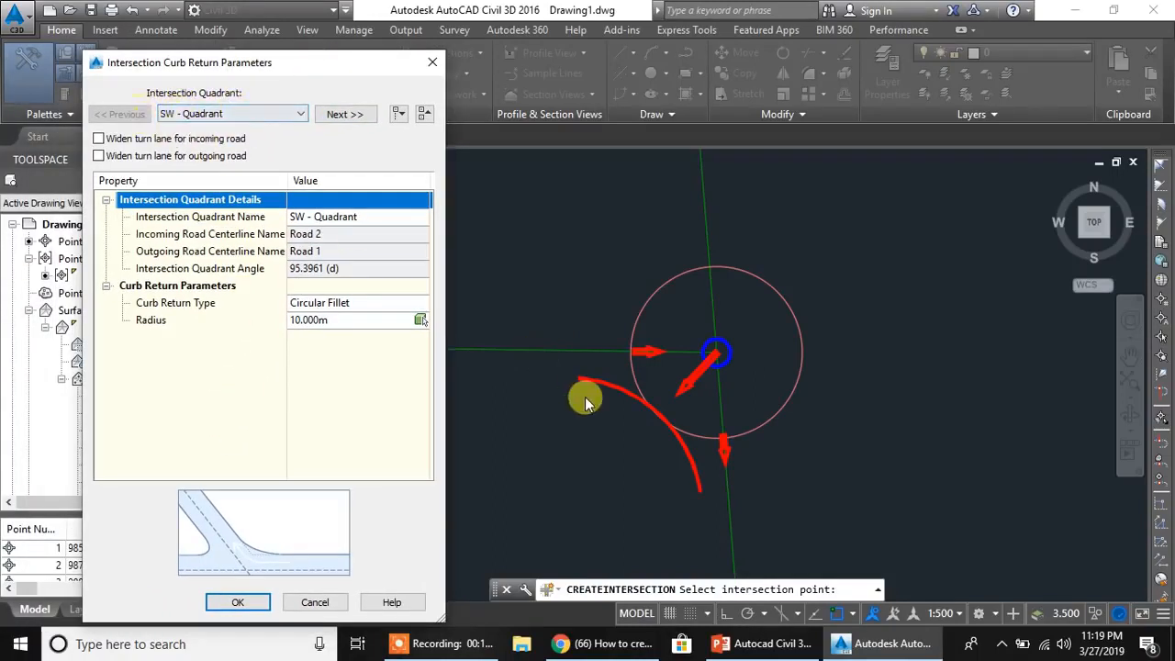
left_click(340, 114)
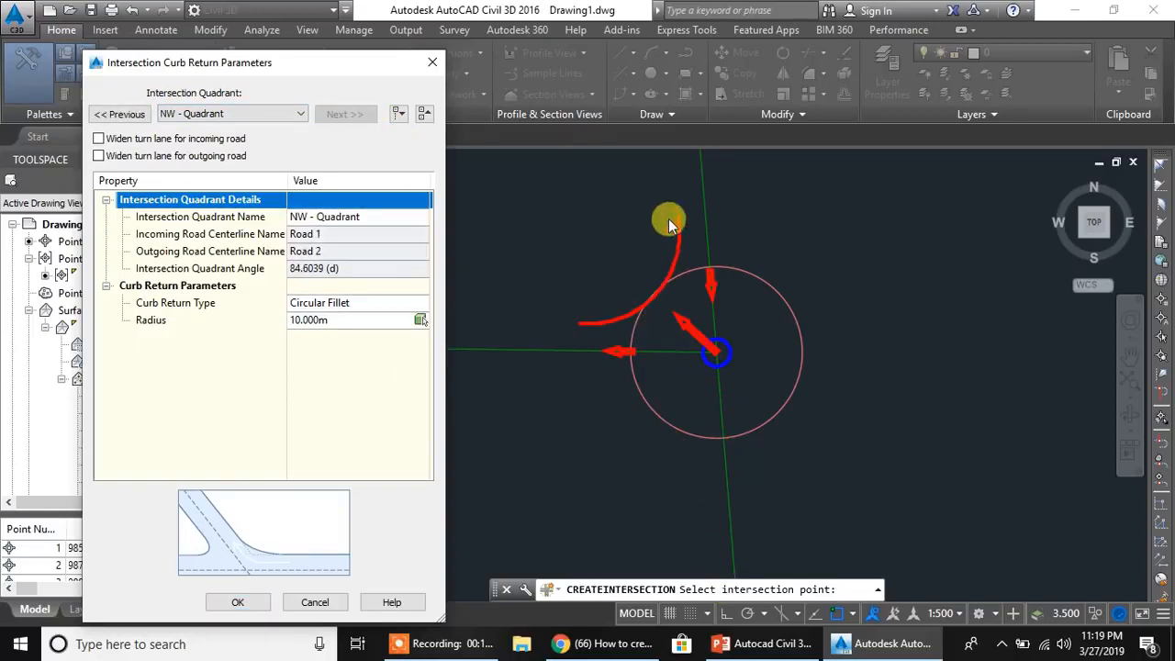
left_click(124, 114)
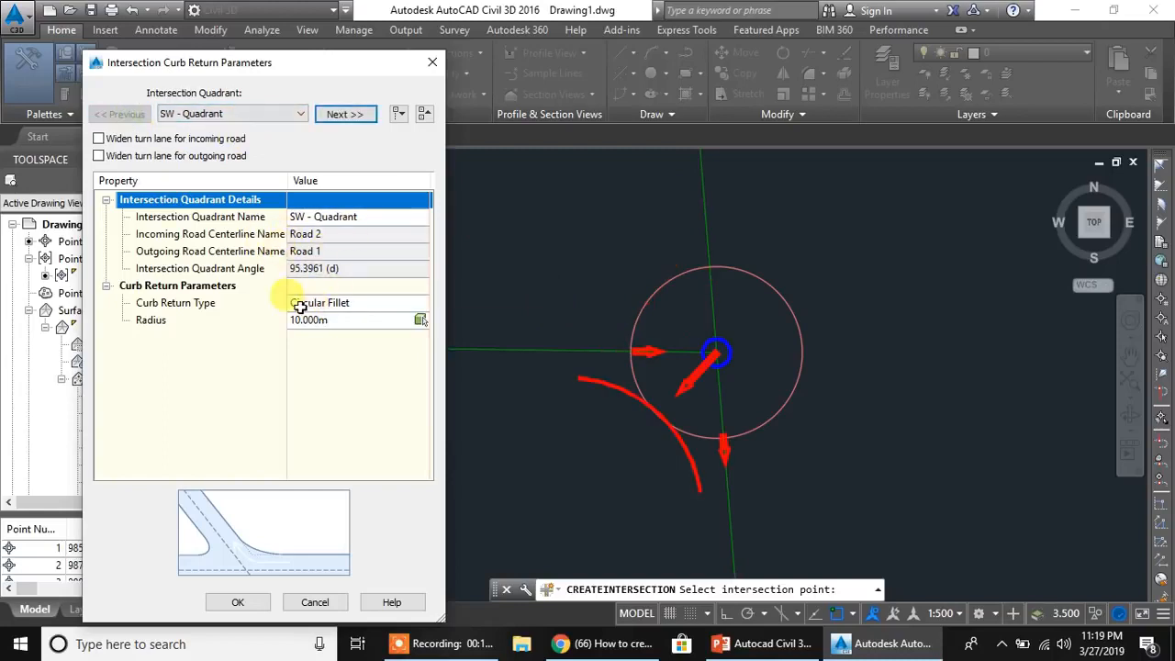
left_click(228, 235)
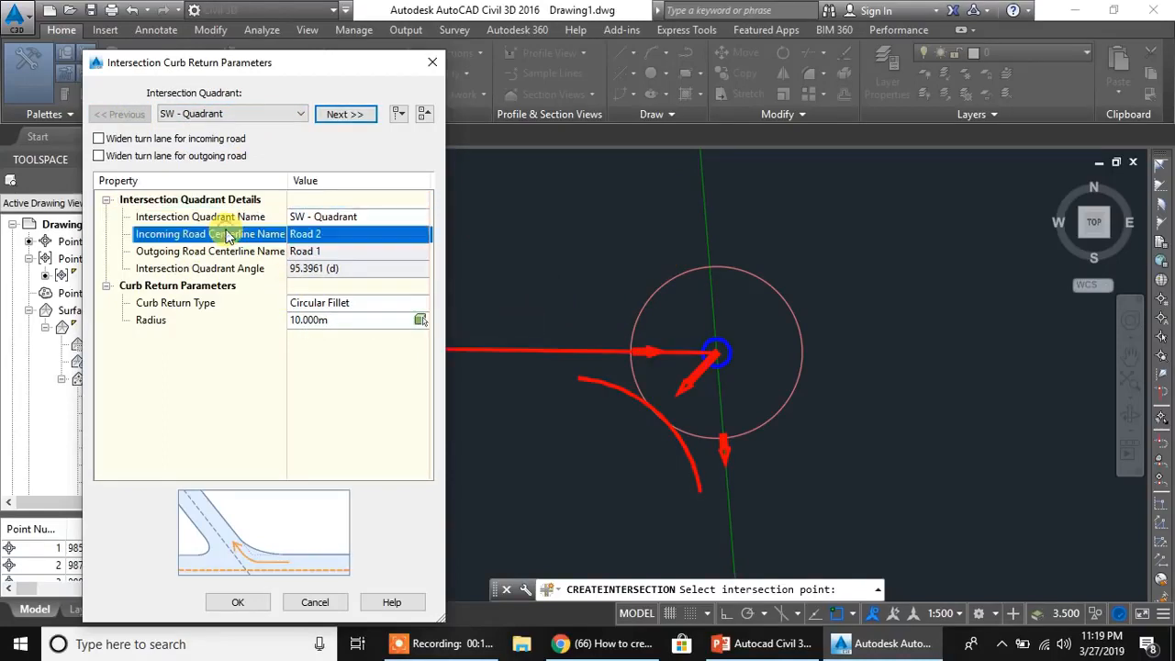
left_click(305, 252)
left_click(296, 269)
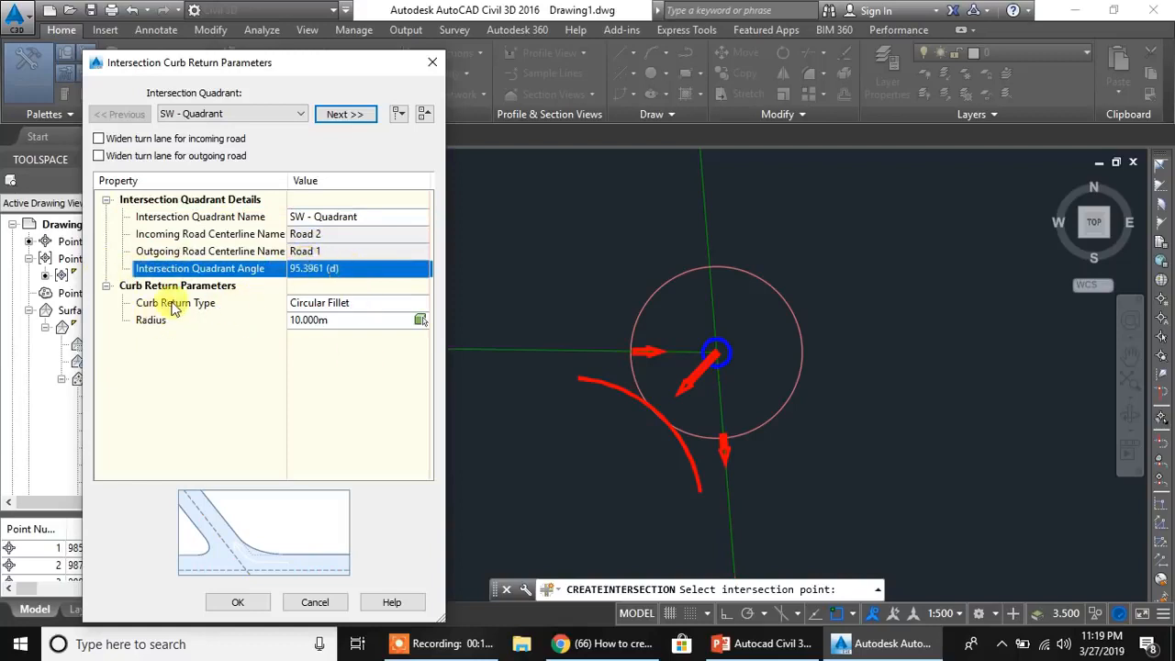
- Try the Chamfer, Circular Fillet and 3-Centered Arcs curb return types for the SW quadrant
left_click(354, 304)
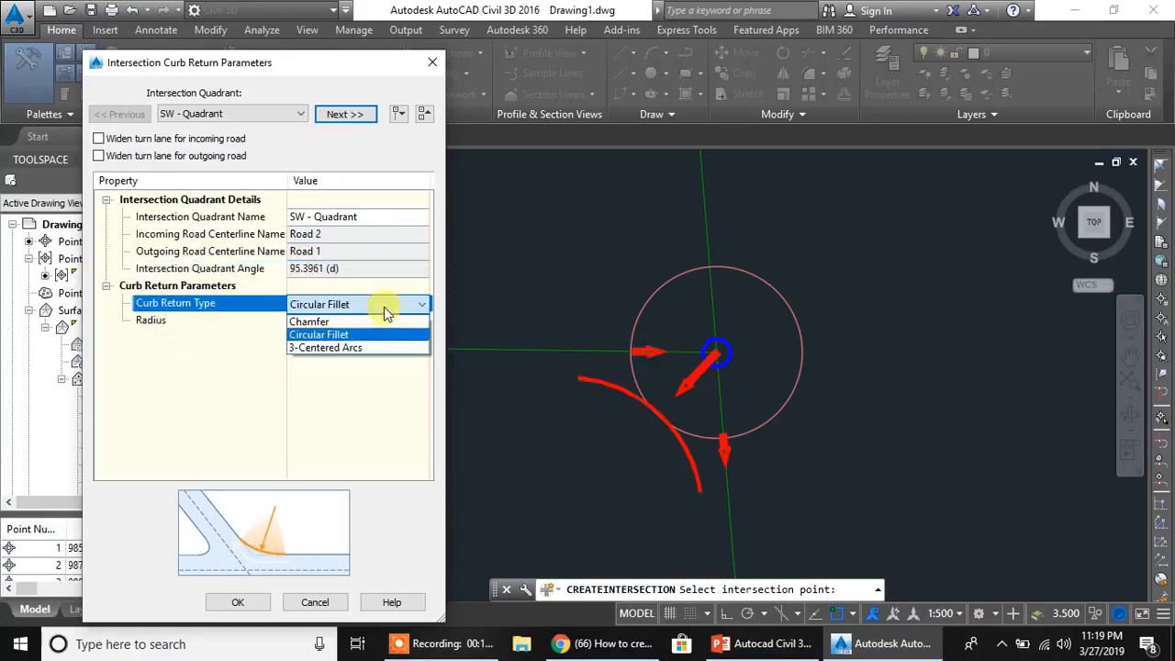
left_click(331, 322)
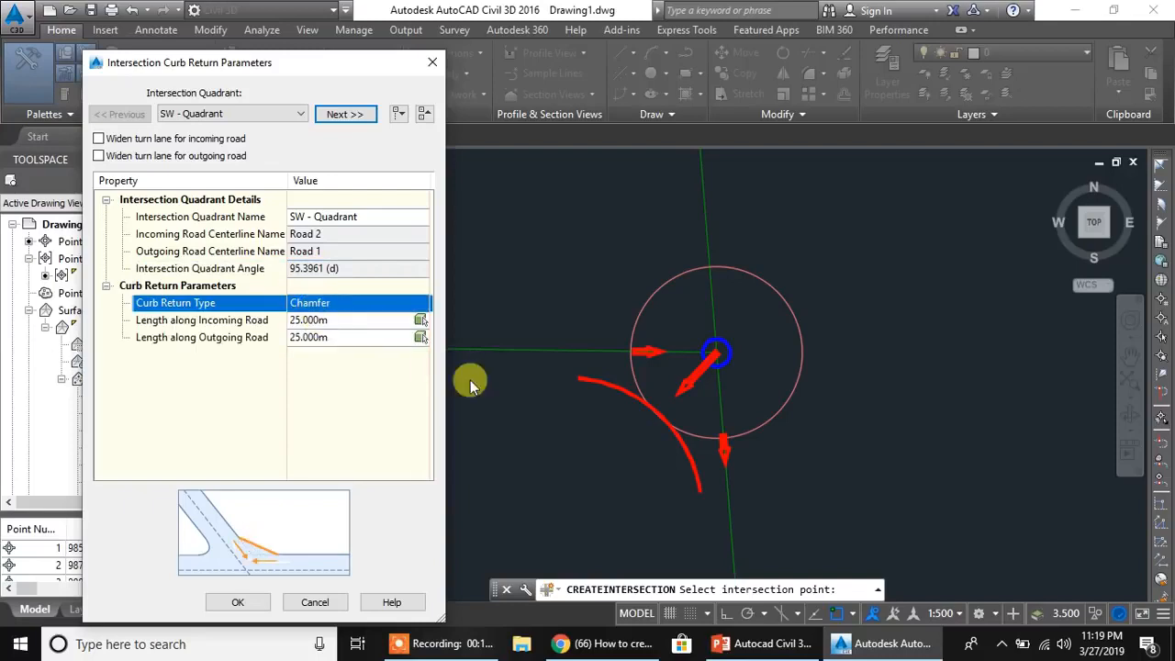
left_click(338, 305)
left_click(320, 335)
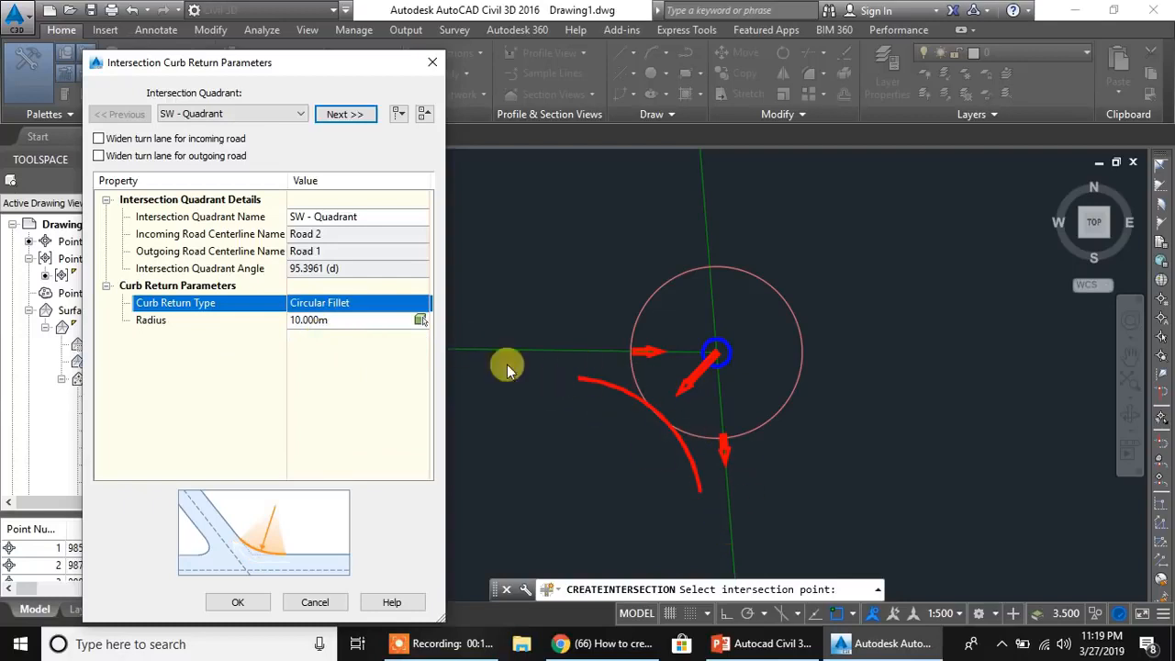
left_click(307, 302)
left_click(333, 343)
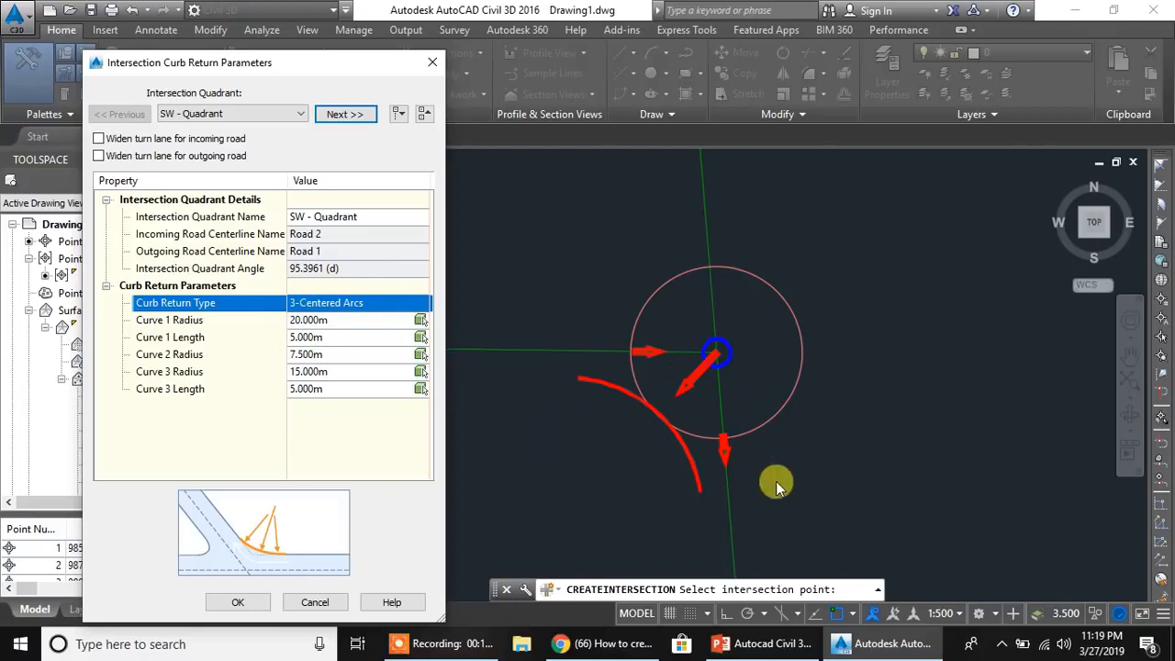
- Set the SW quadrant's curb return type to Circular Fillet with a 20 m radius
left_click(339, 303)
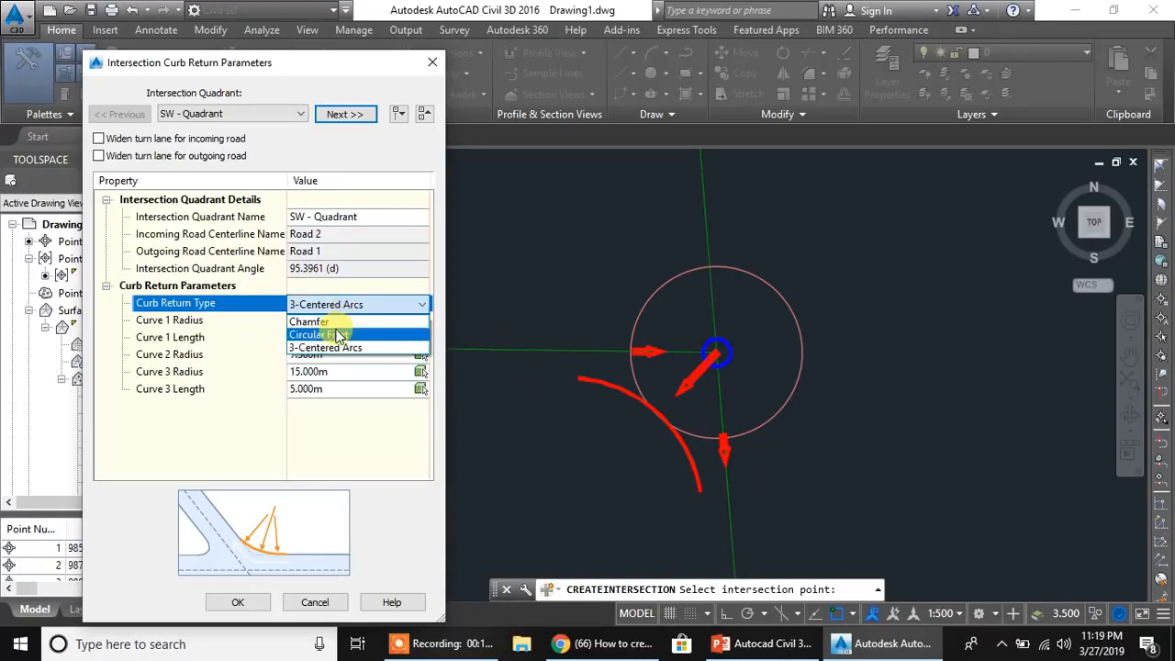
left_click(329, 330)
left_click(338, 321)
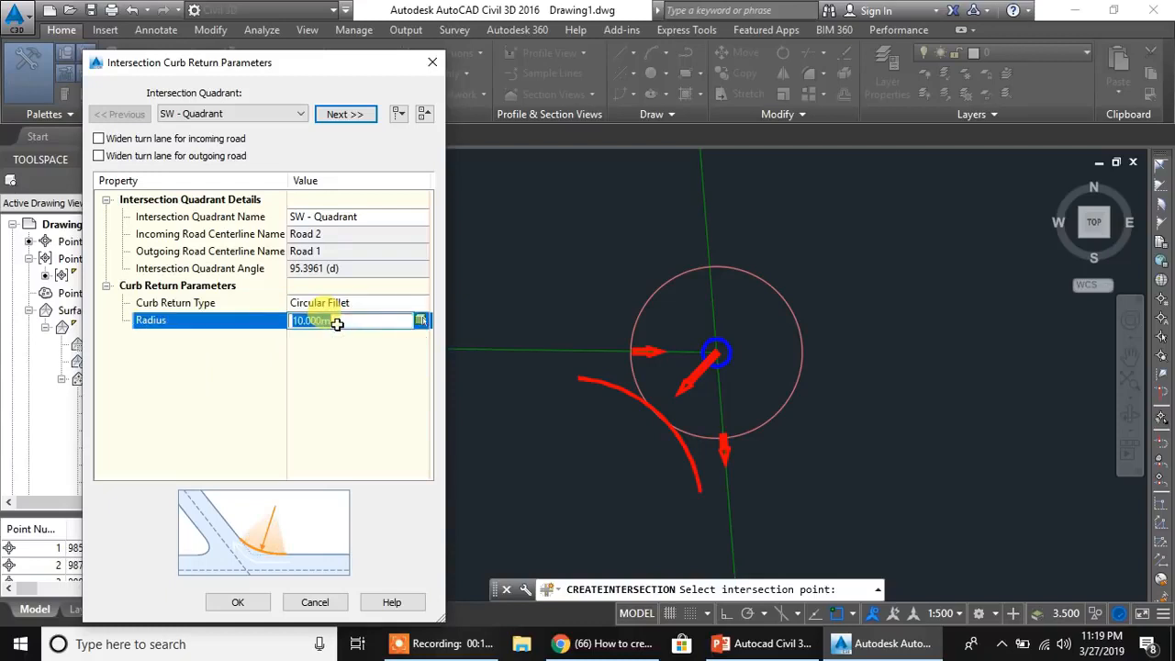
type("20")
key("Return")
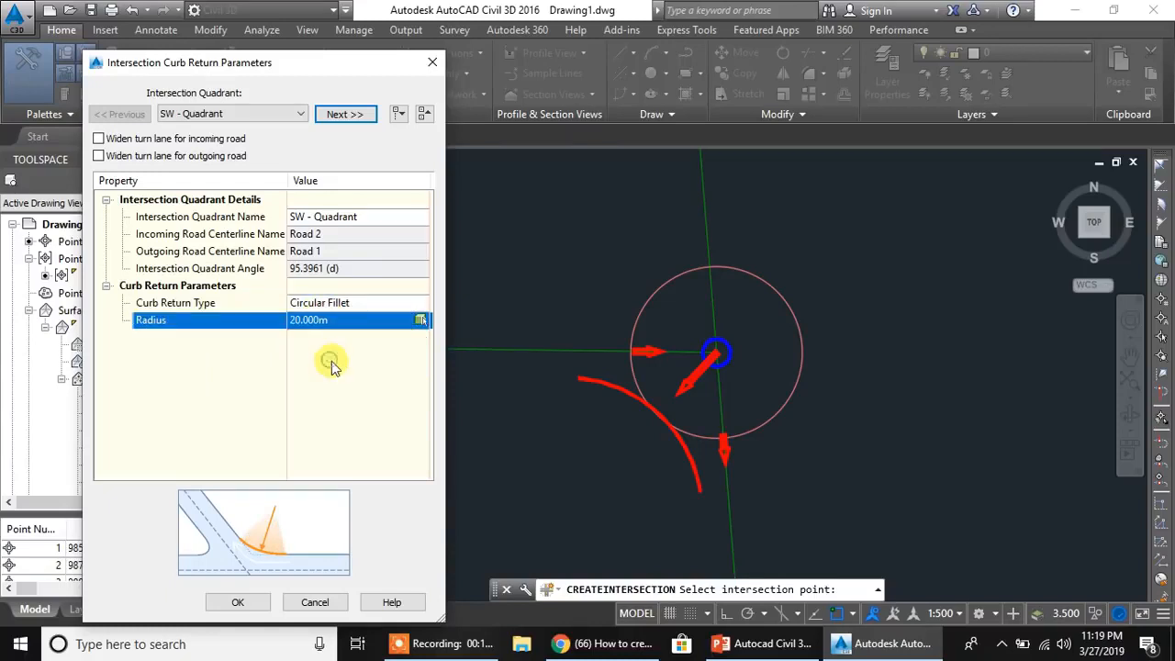
- Set the circular fillet radius of the NW quadrant's curb return to 20 m
left_click(344, 114)
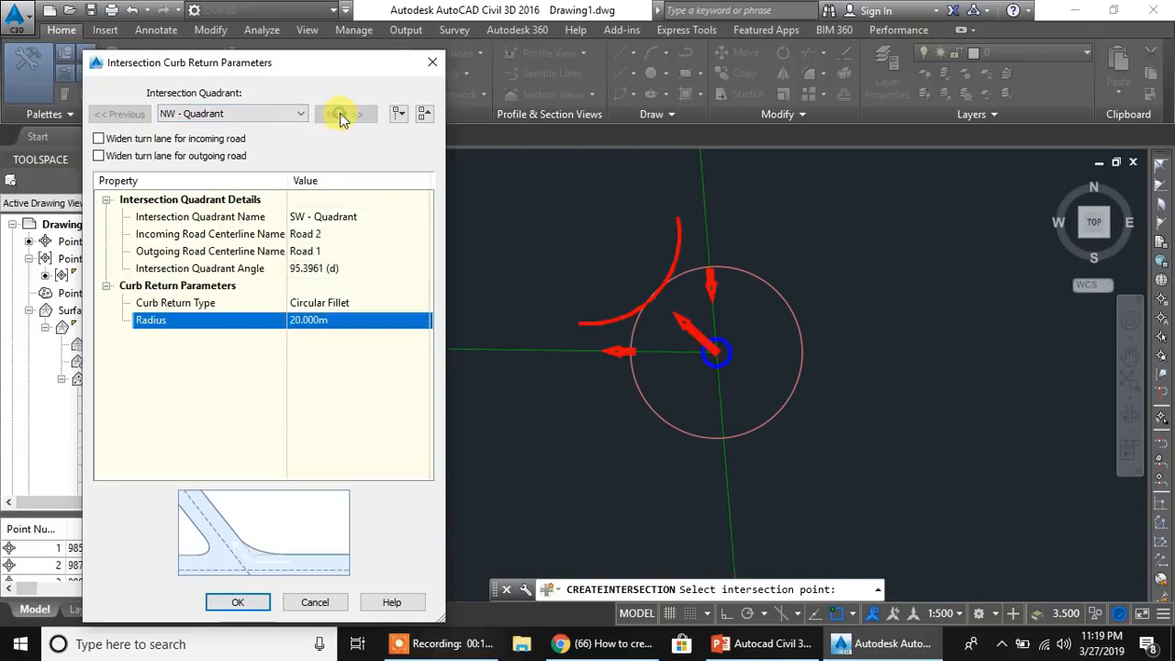
left_click(353, 320)
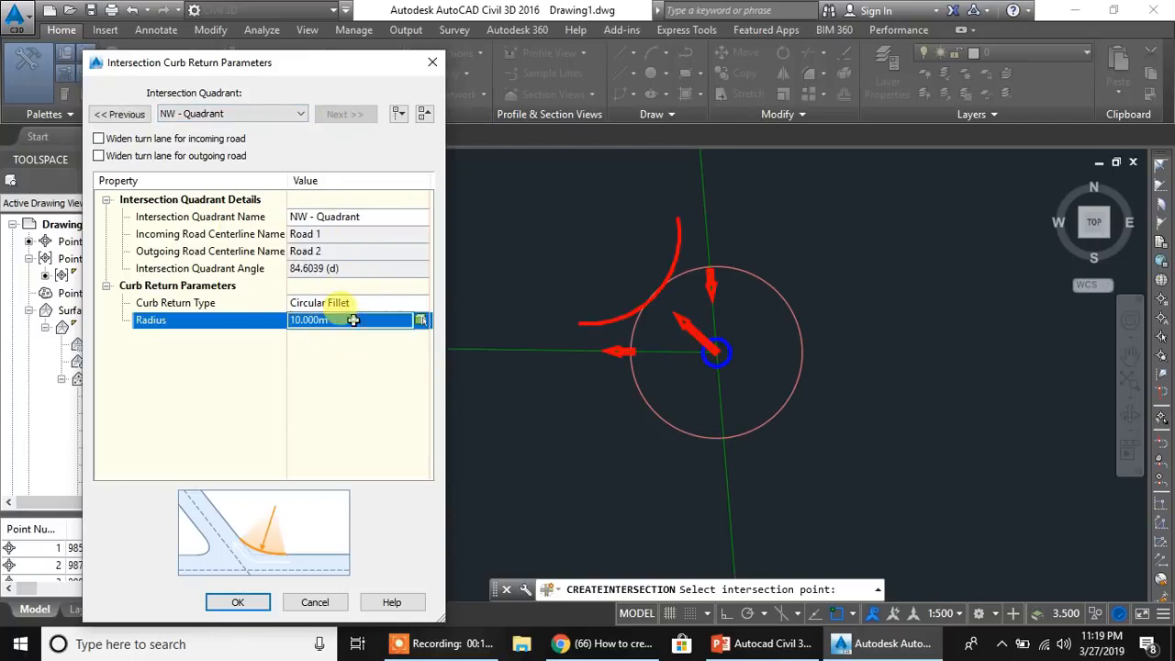
type("20")
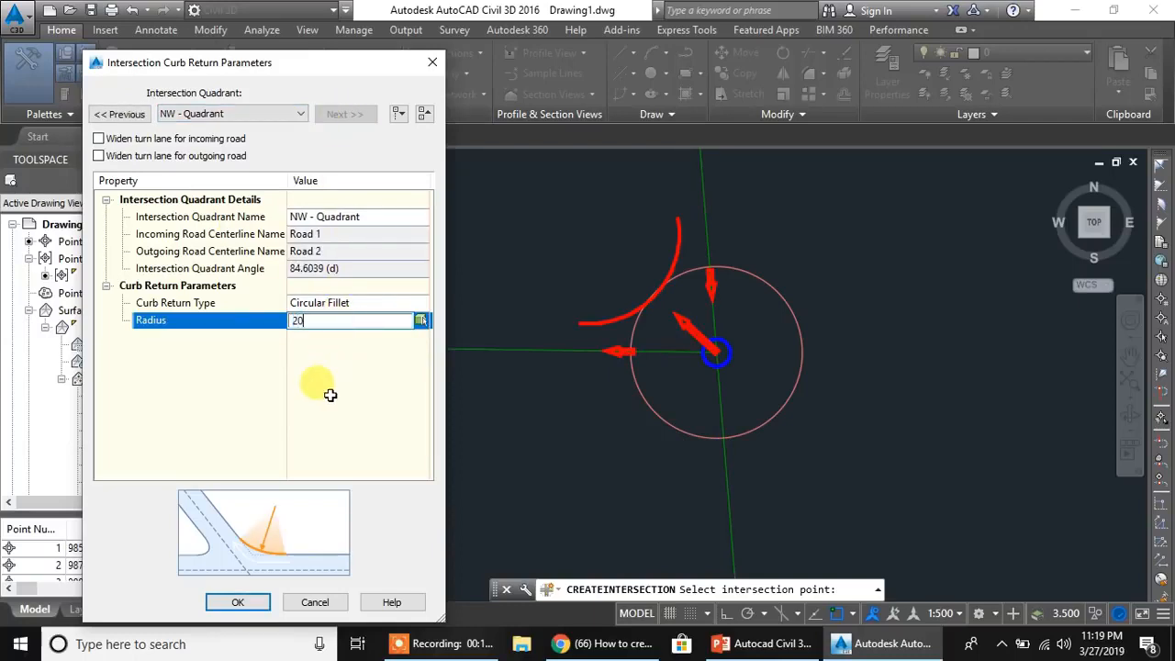
key("Return")
- Return to the SW quadrant and enable turn lane widening for its incoming road
left_click(117, 114)
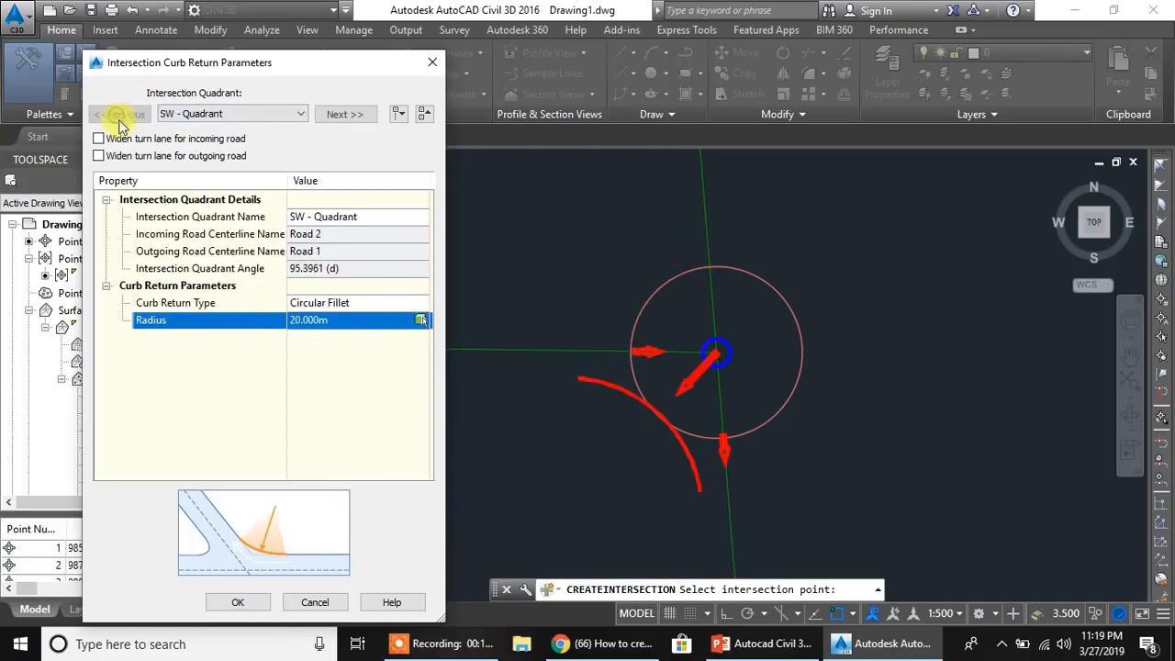
left_click(98, 139)
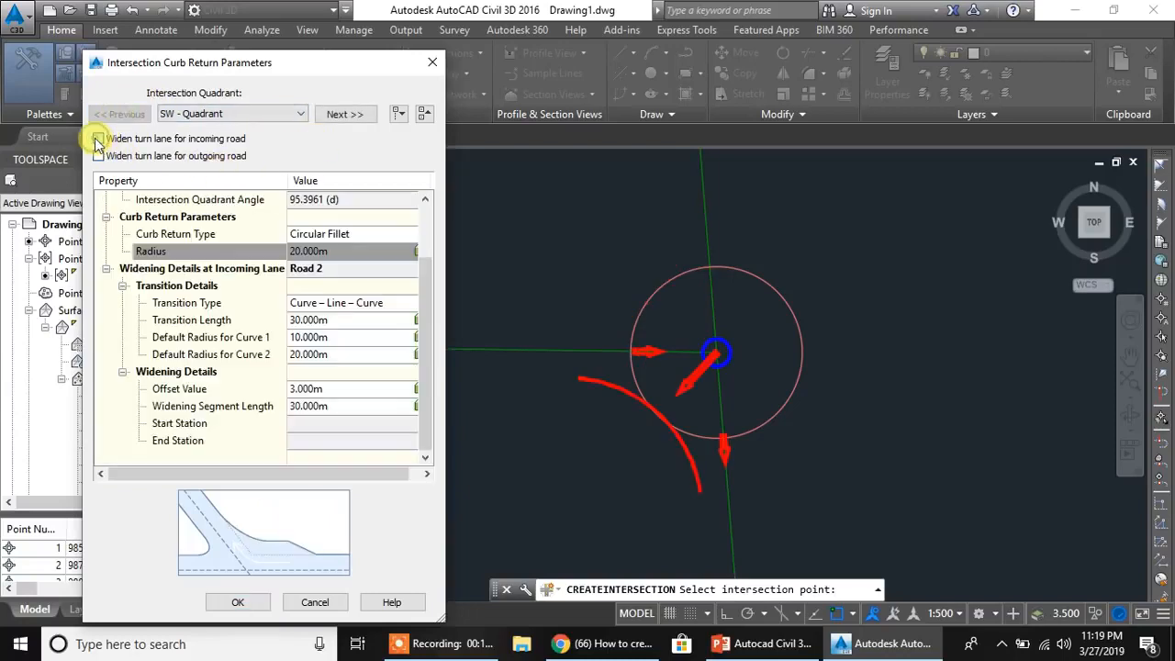
left_click(98, 140)
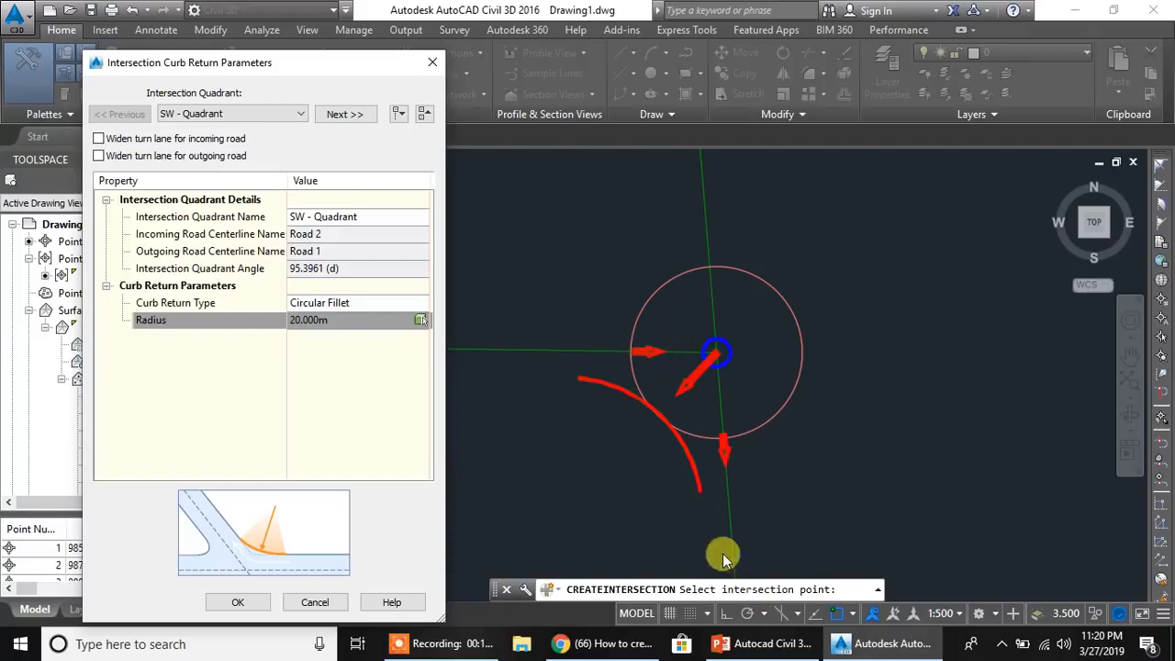
left_click(98, 138)
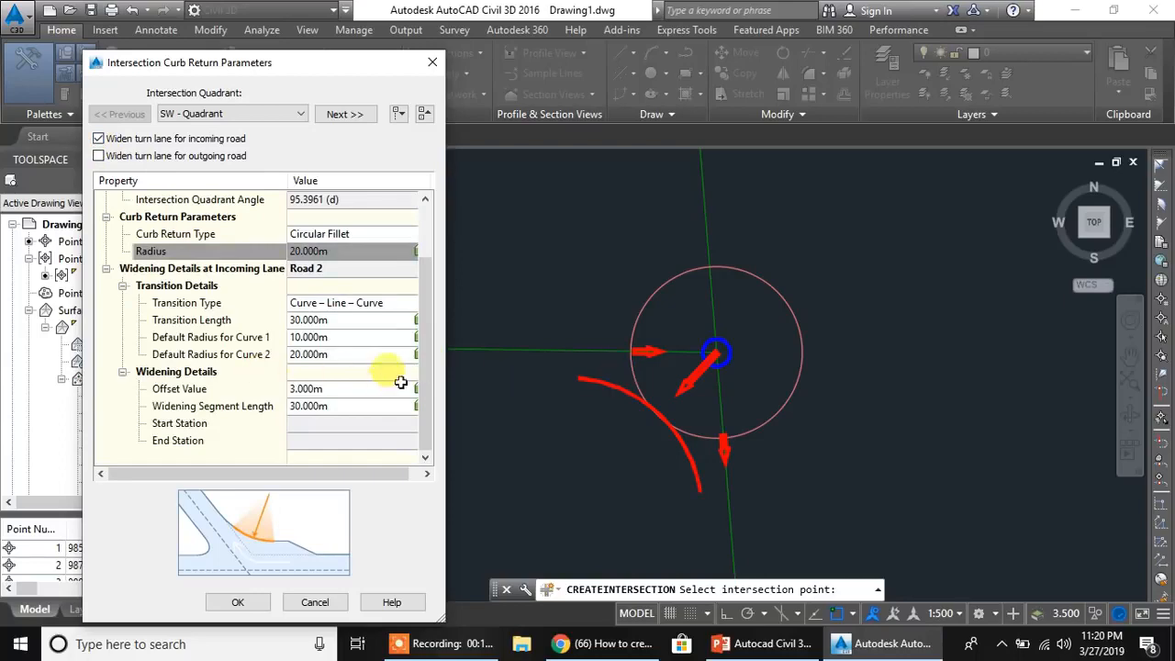
left_click_drag(218, 60, 199, 41)
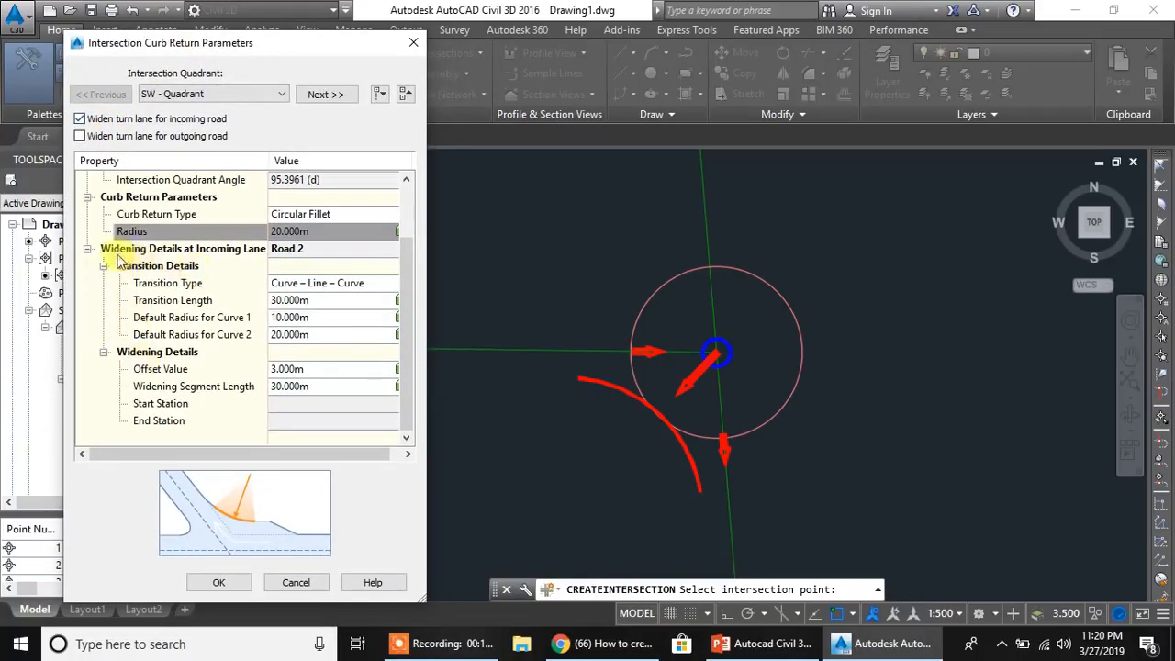
- Compare the transition details and widening details of incoming Road 2 using the preview diagram
left_click(88, 250)
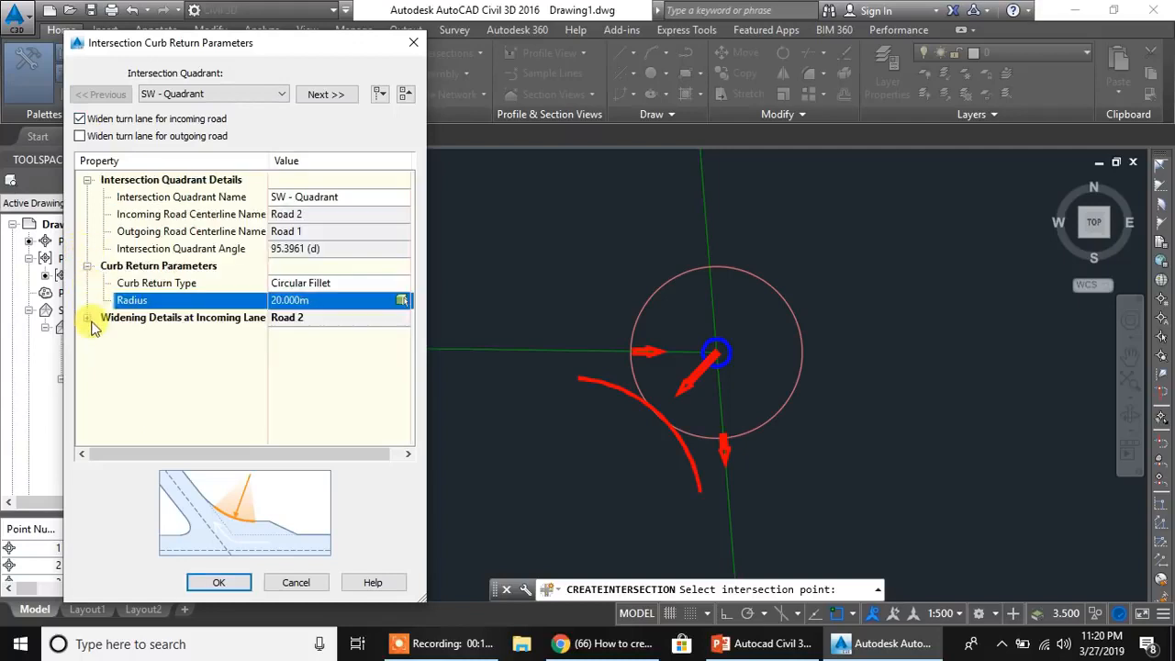
left_click(87, 318)
left_click(104, 265)
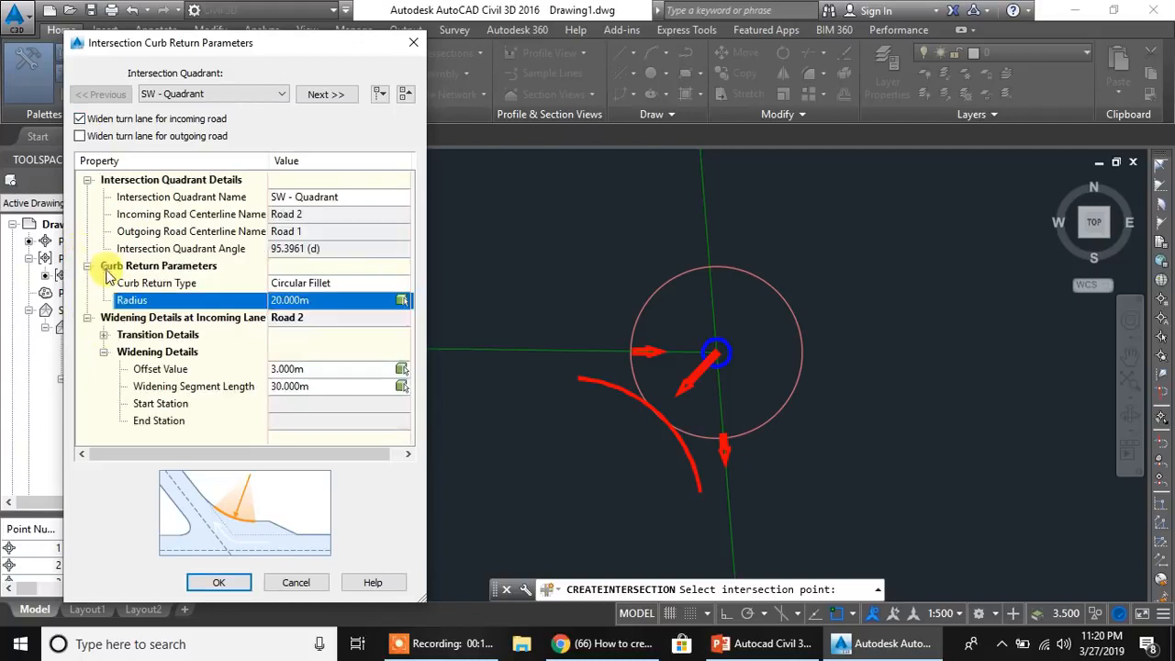
left_click(104, 352)
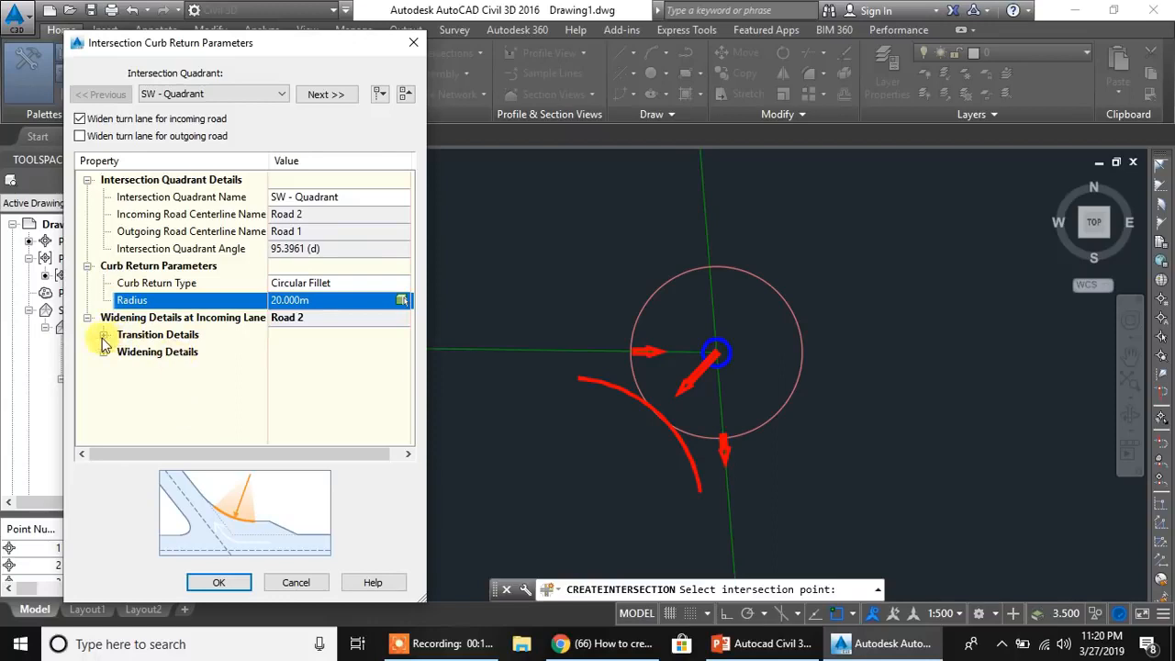
left_click(165, 336)
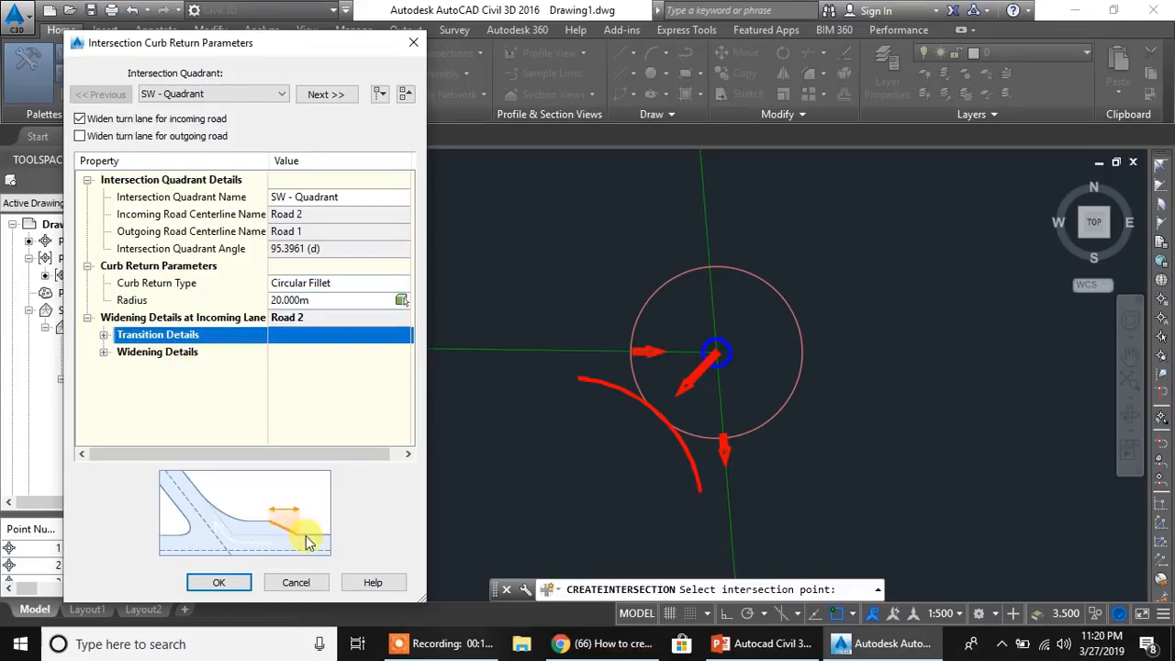
left_click(168, 355)
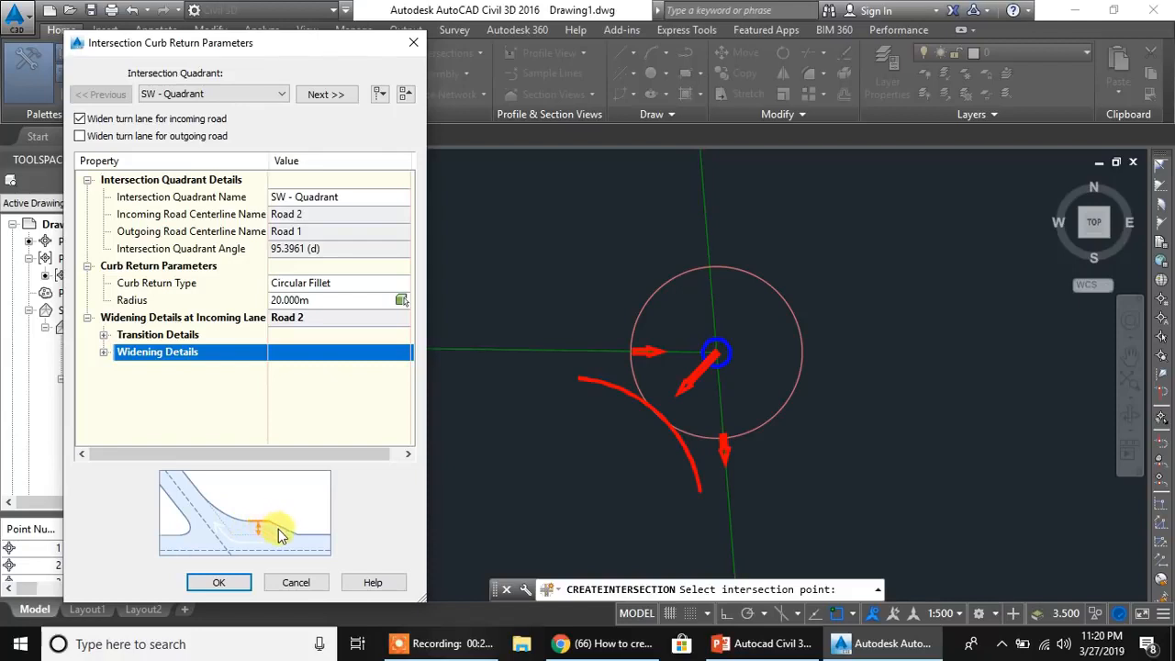
left_click(170, 335)
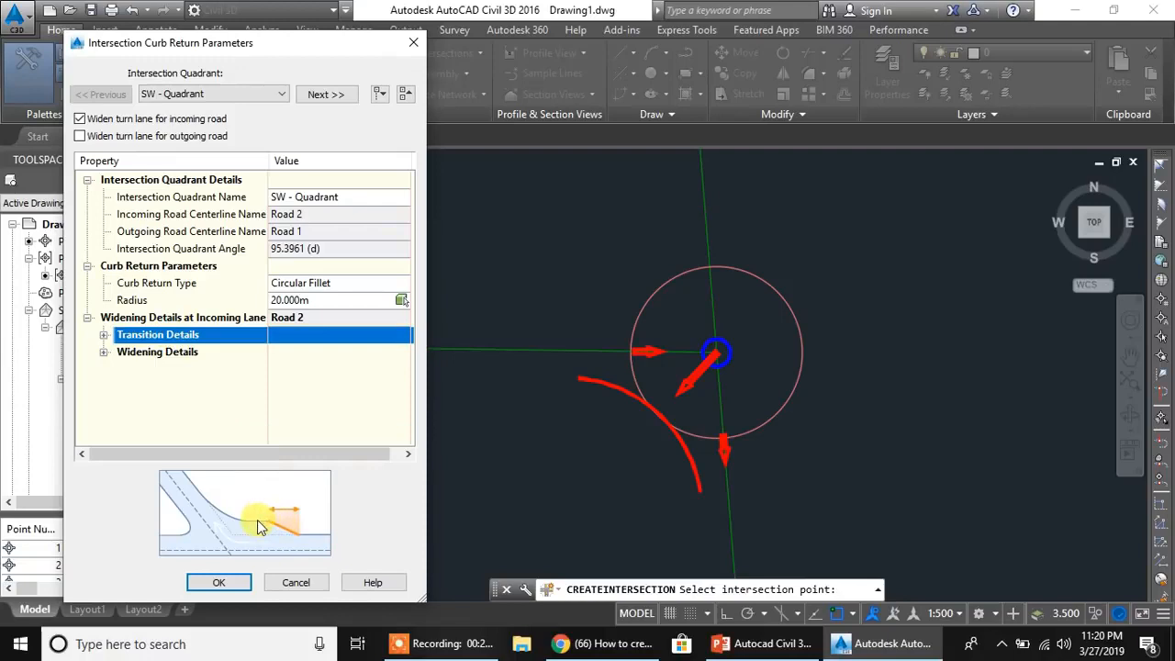
left_click(147, 353)
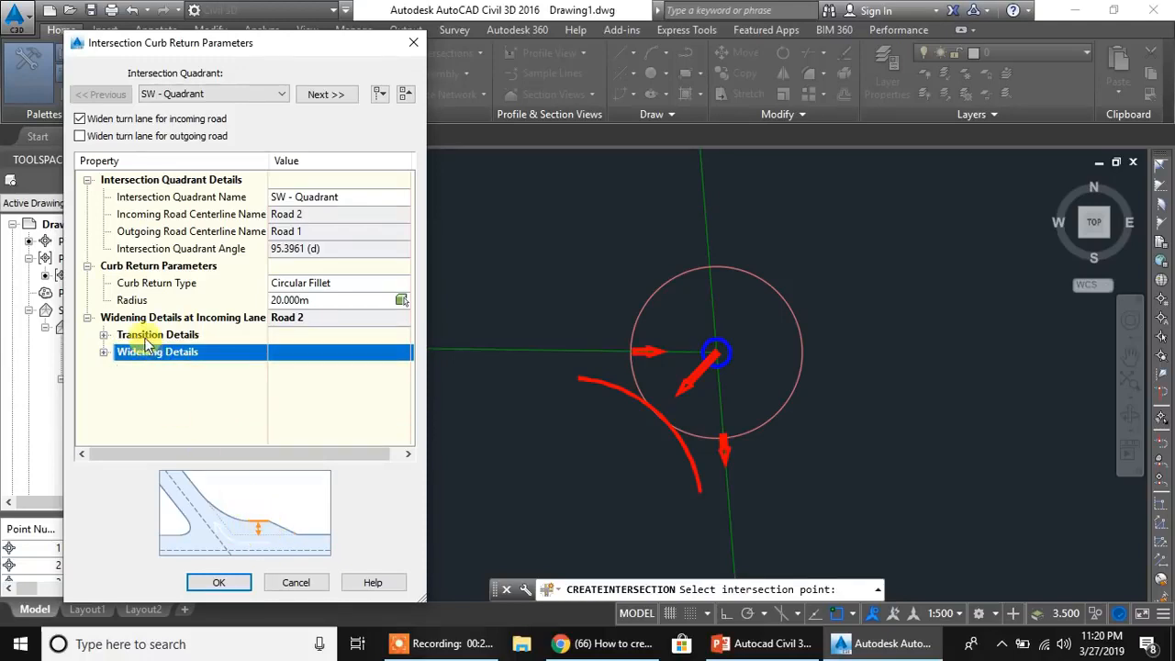
- Expand the transition details and examine the transition length and the default radii for curves 1 and 2
left_click(115, 334)
left_click(103, 334)
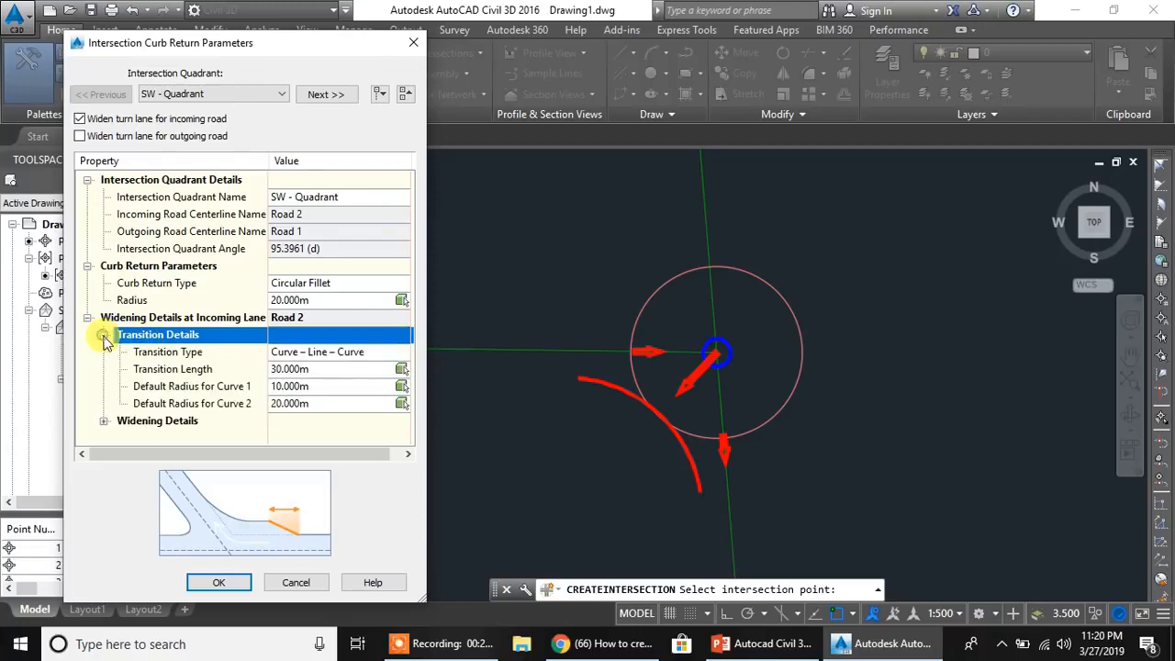
left_click(336, 369)
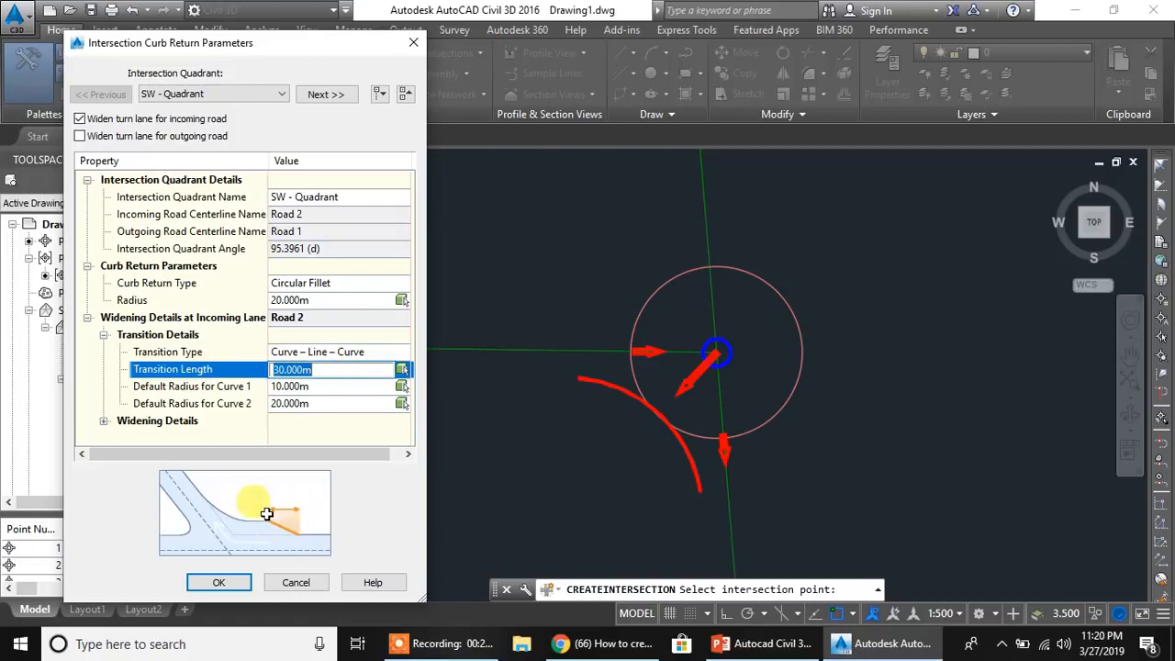
left_click(317, 386)
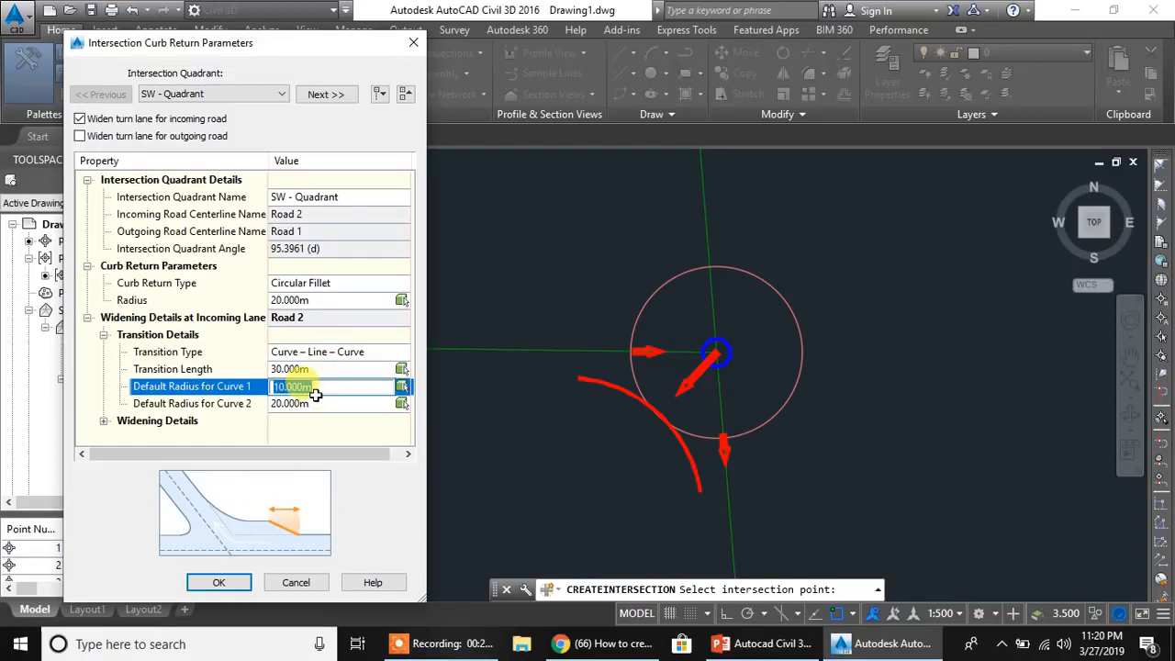
left_click(323, 404)
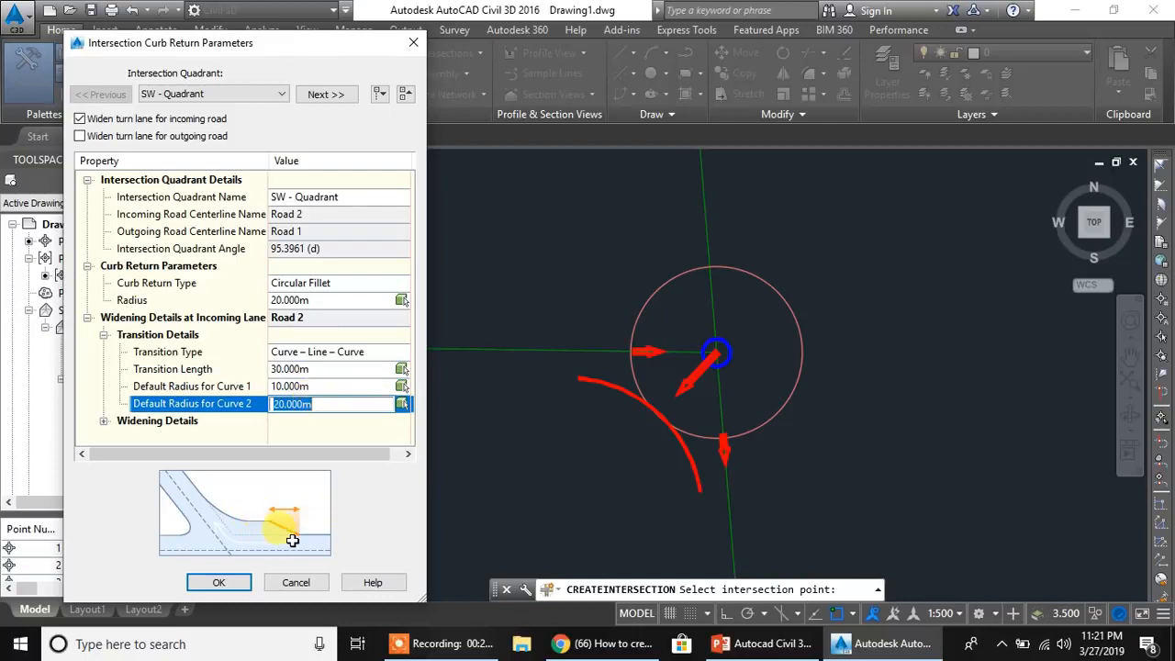
left_click(323, 369)
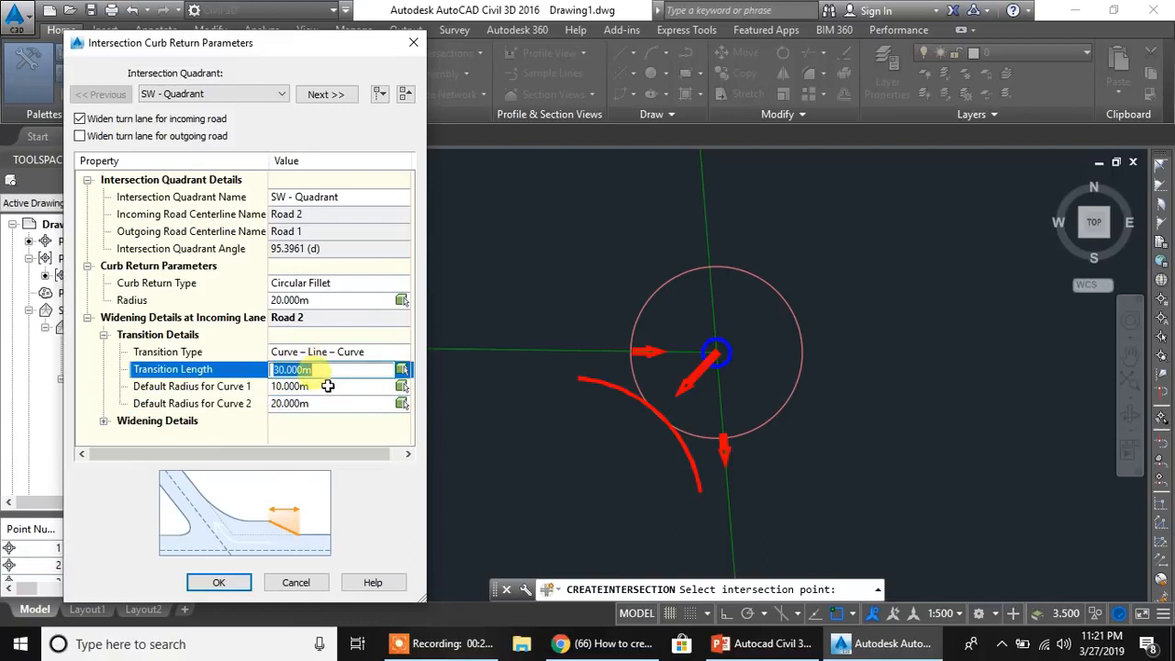
left_click(328, 386)
left_click(328, 402)
left_click(328, 385)
left_click(335, 370)
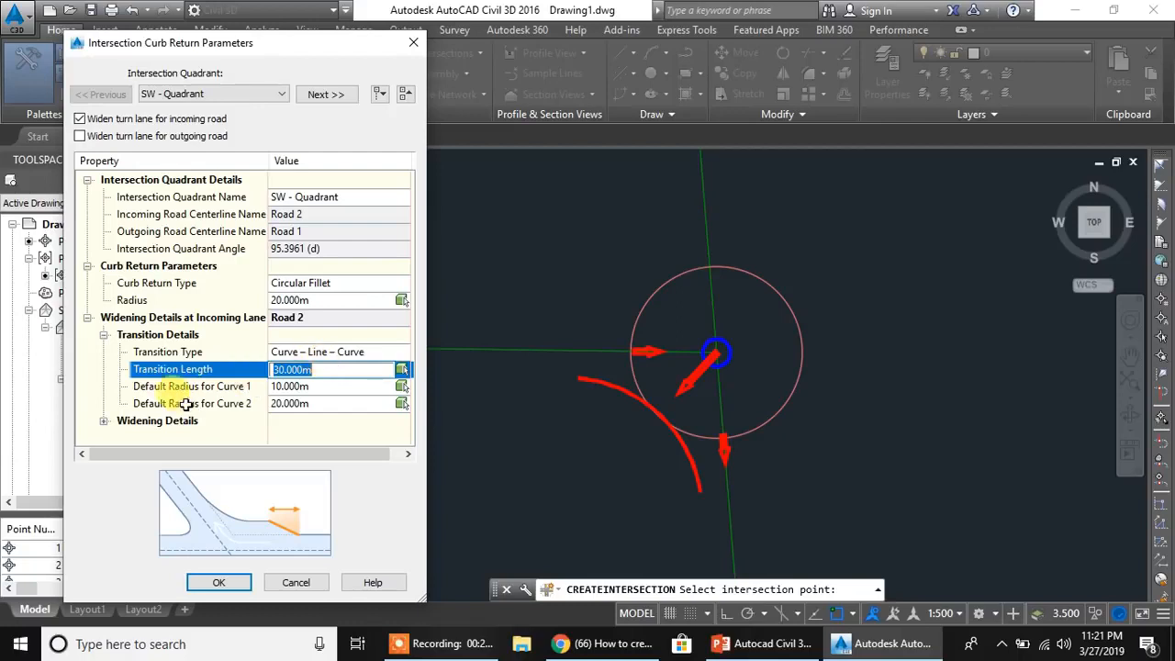
- Expand the widening details, review the offset value and widening segment length, and accept the curb return parameters
left_click(103, 421)
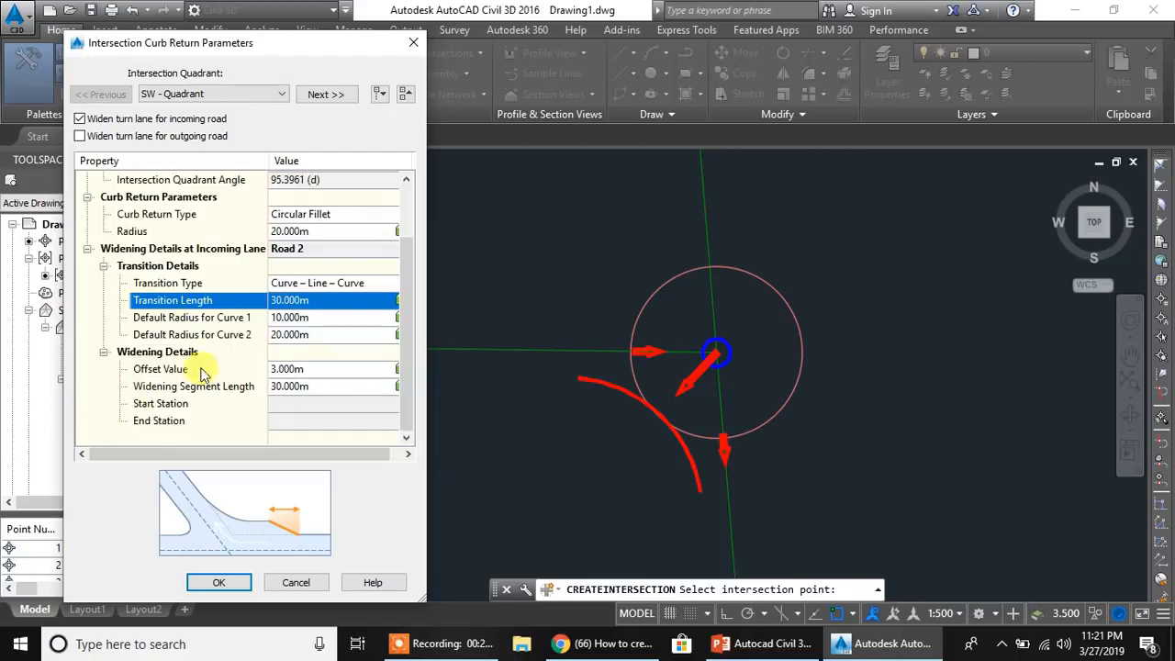
left_click(290, 368)
left_click(289, 368)
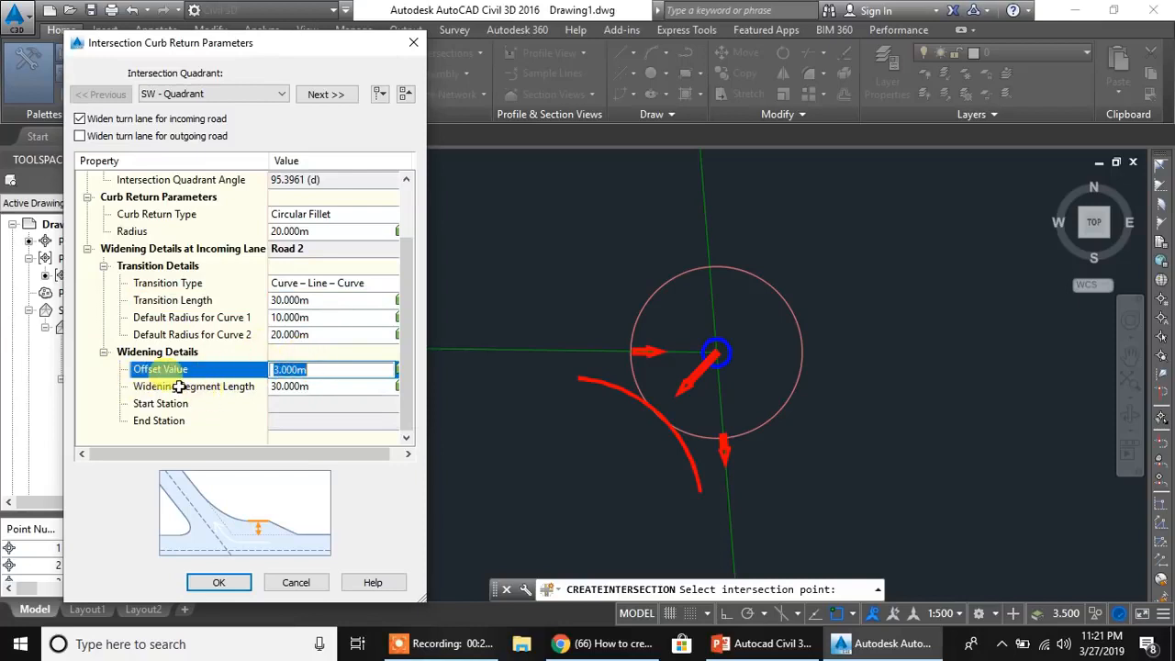
left_click(352, 391)
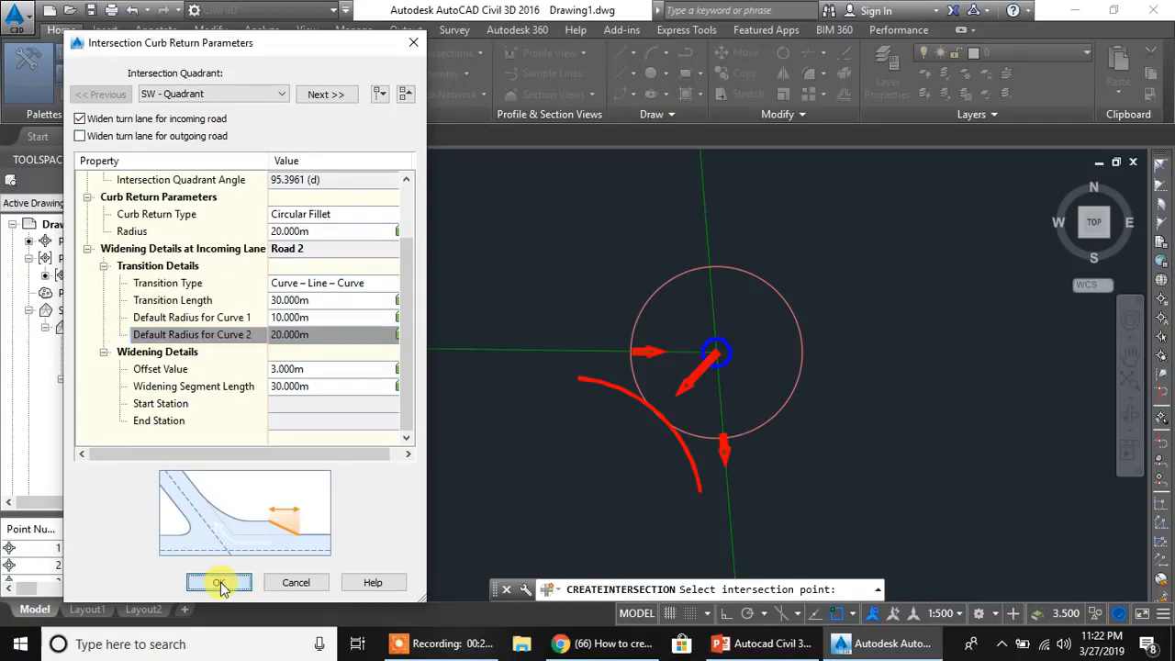
left_click(221, 582)
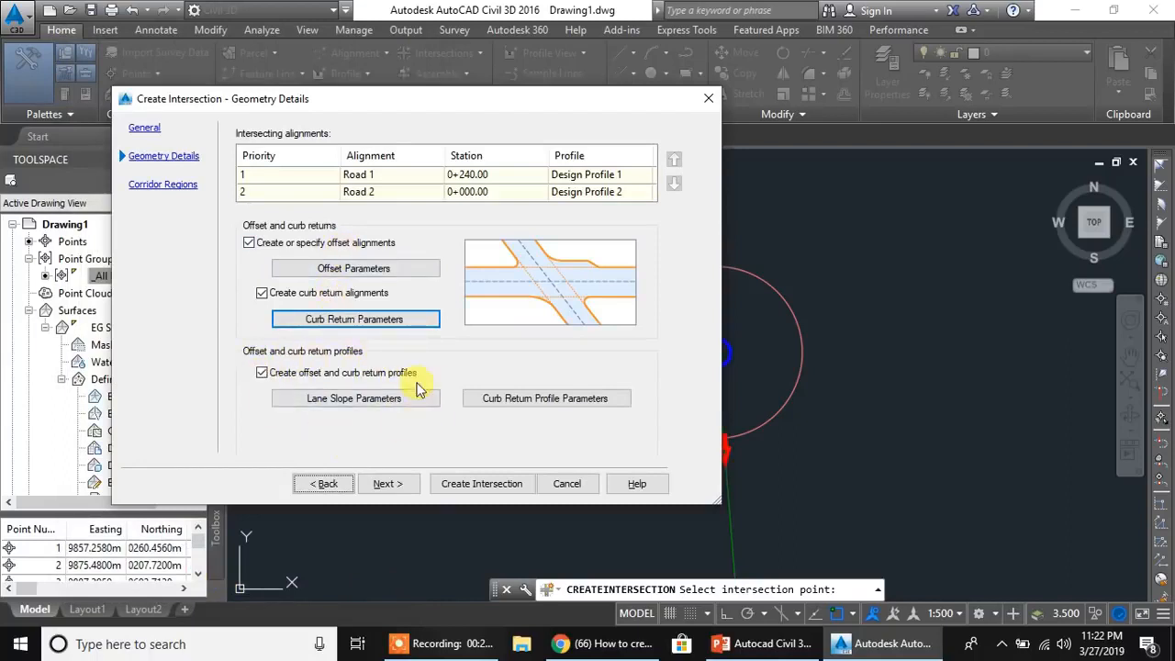
- Open the lane slope parameters and examine the cross fall from centerline for Road 1's left and right edges
left_click(369, 408)
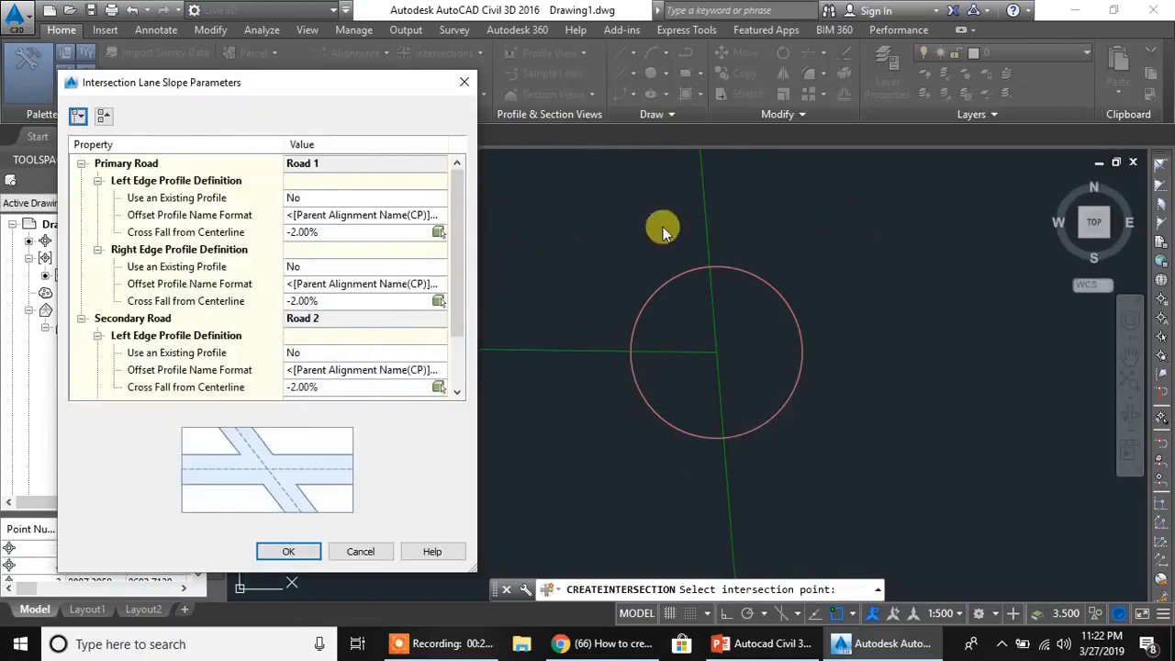
mouse_move(311, 88)
left_mouse_down()
mouse_move(289, 82)
mouse_move(387, 80)
mouse_move(310, 69)
left_mouse_up()
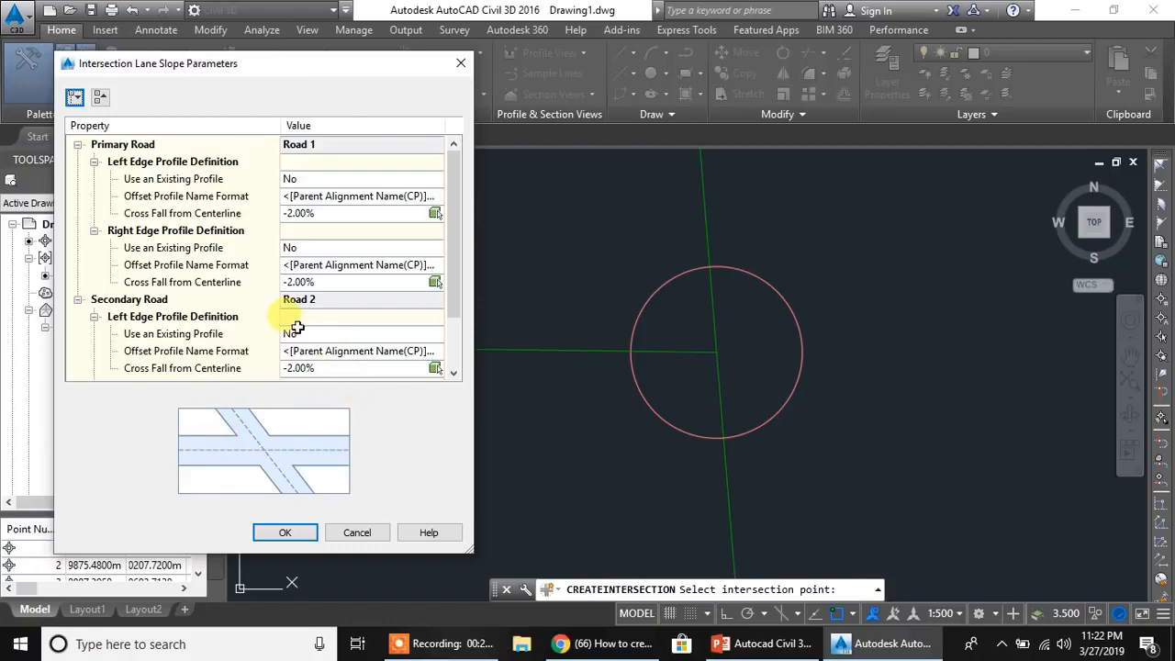
left_click(341, 230)
left_click(339, 213)
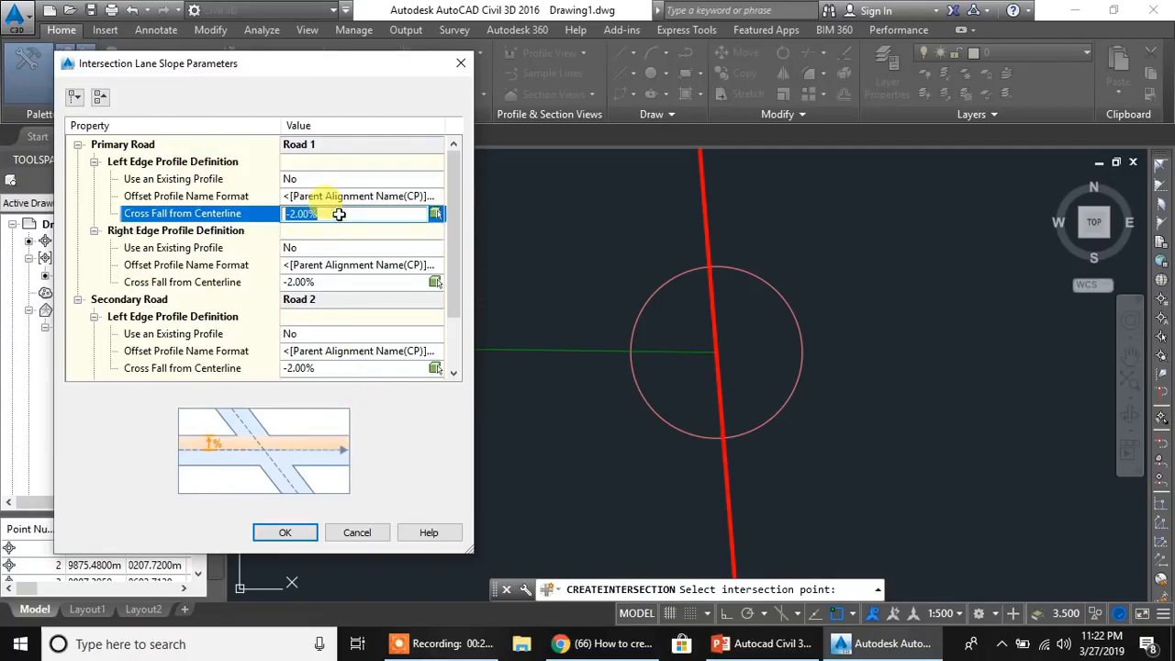
left_click(341, 282)
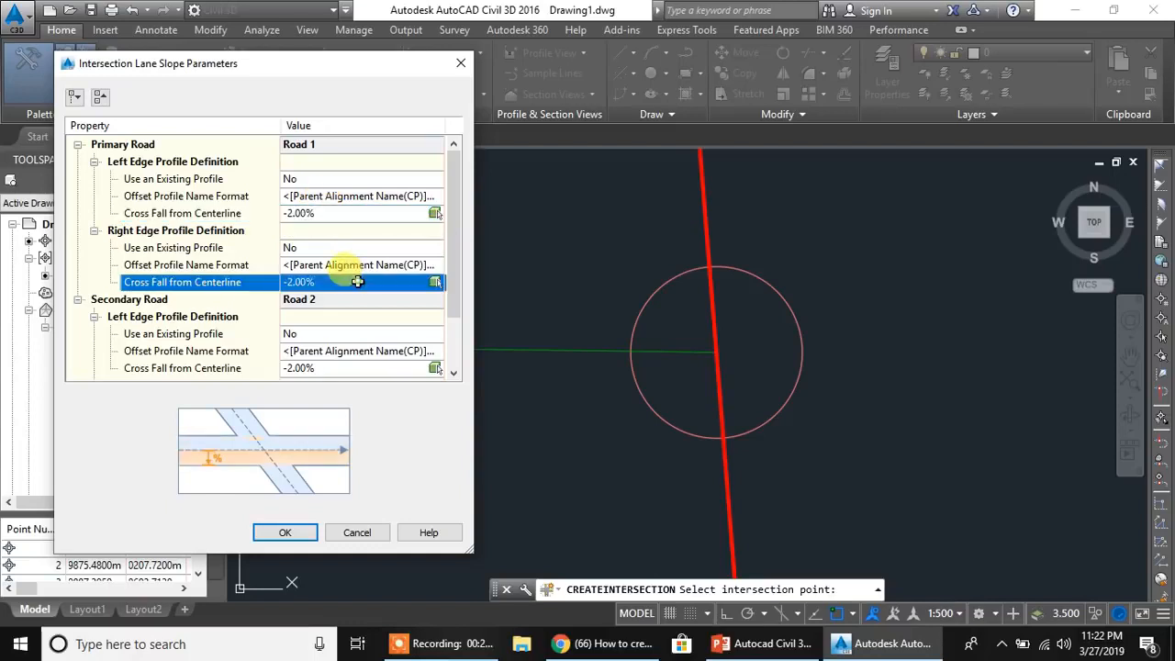
- Check the cross fall for Road 2's left edge and the existing-profile options for Road 1's left edge
left_click(338, 367)
scroll(295, 295, "down", 1)
scroll(301, 257, "up", 1)
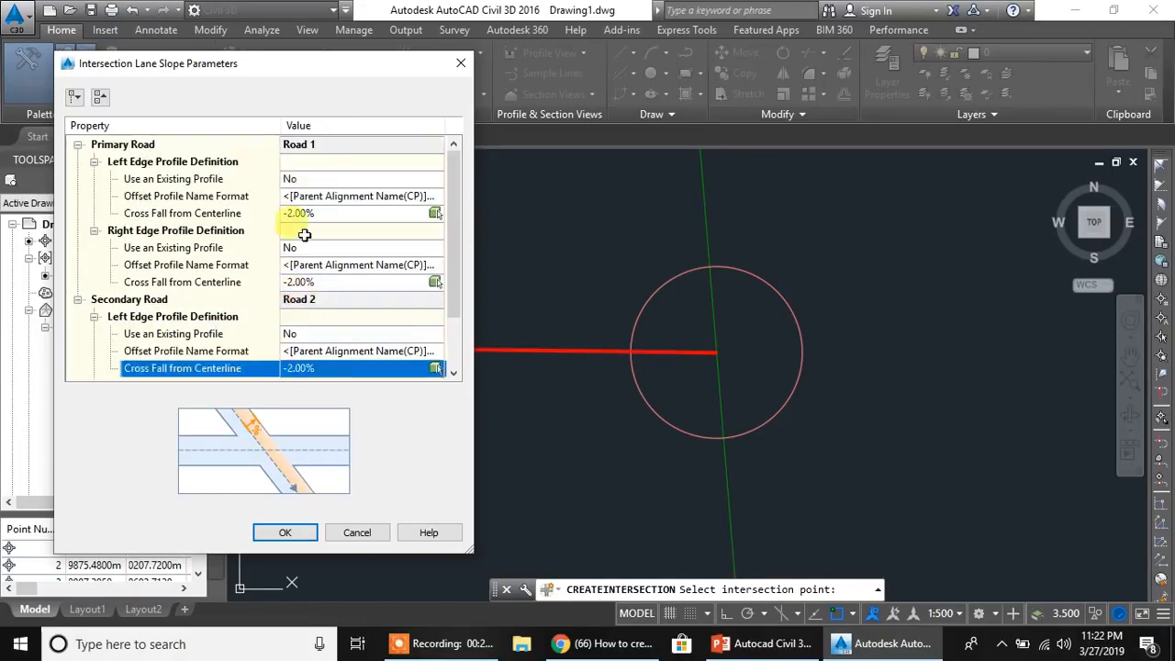
left_click(324, 184)
left_click(323, 180)
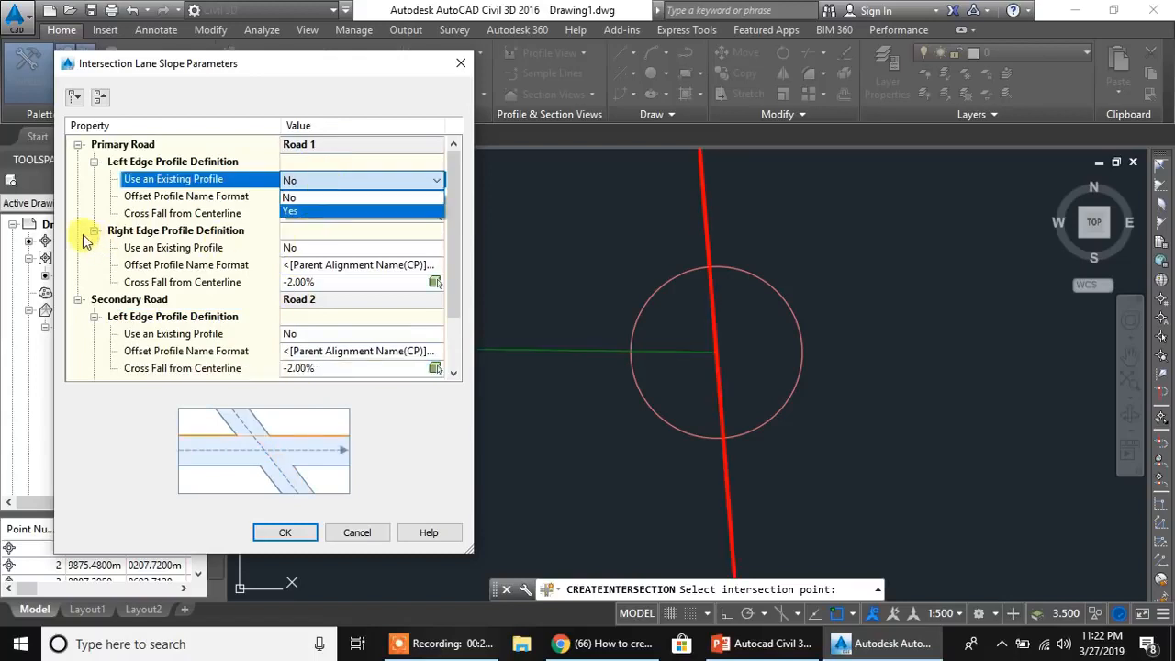
left_click(392, 446)
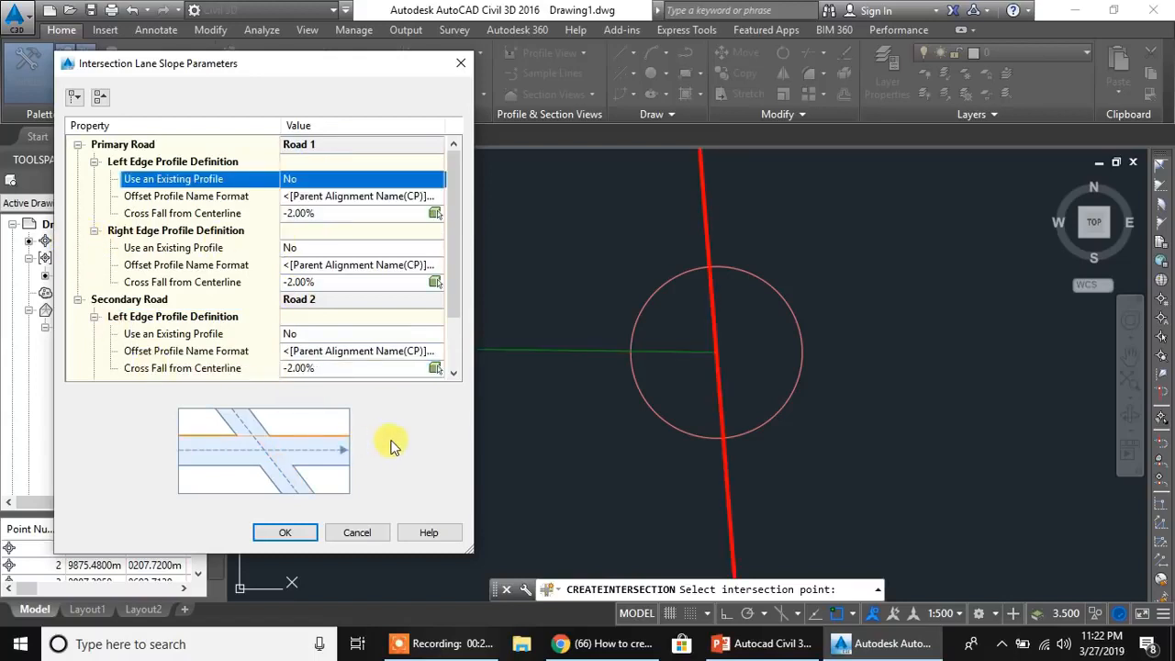
- Review the cross falls for Road 1's right edge and both Road 2 edges, and accept the lane slope parameters
left_click(326, 282)
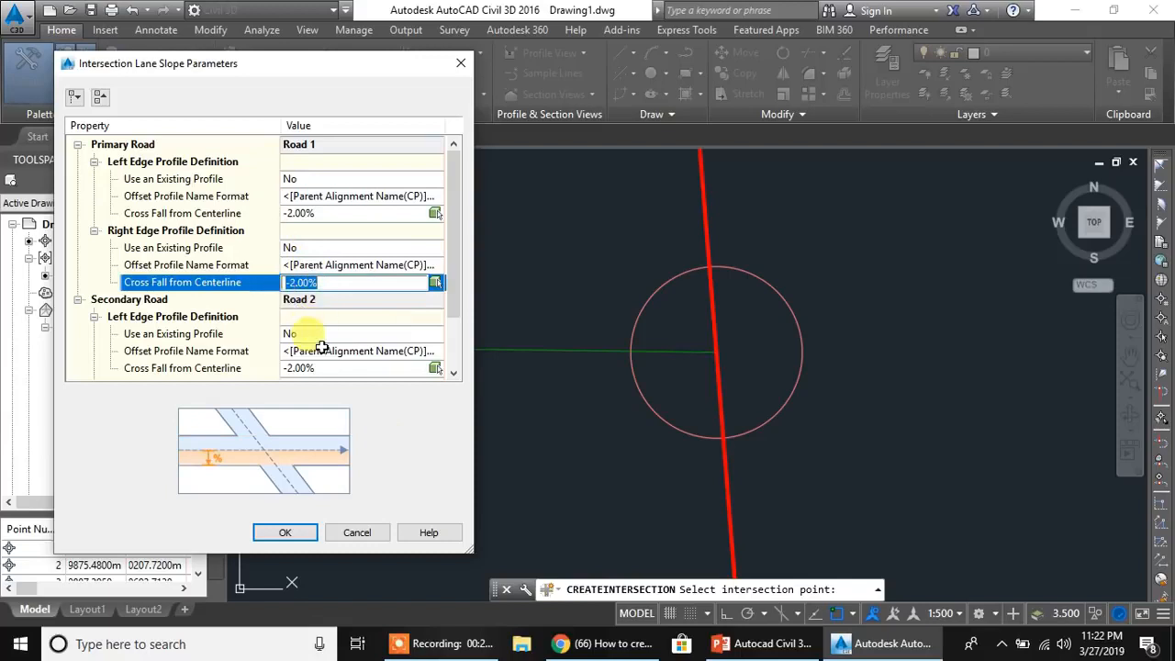
scroll(386, 302, "down", 1)
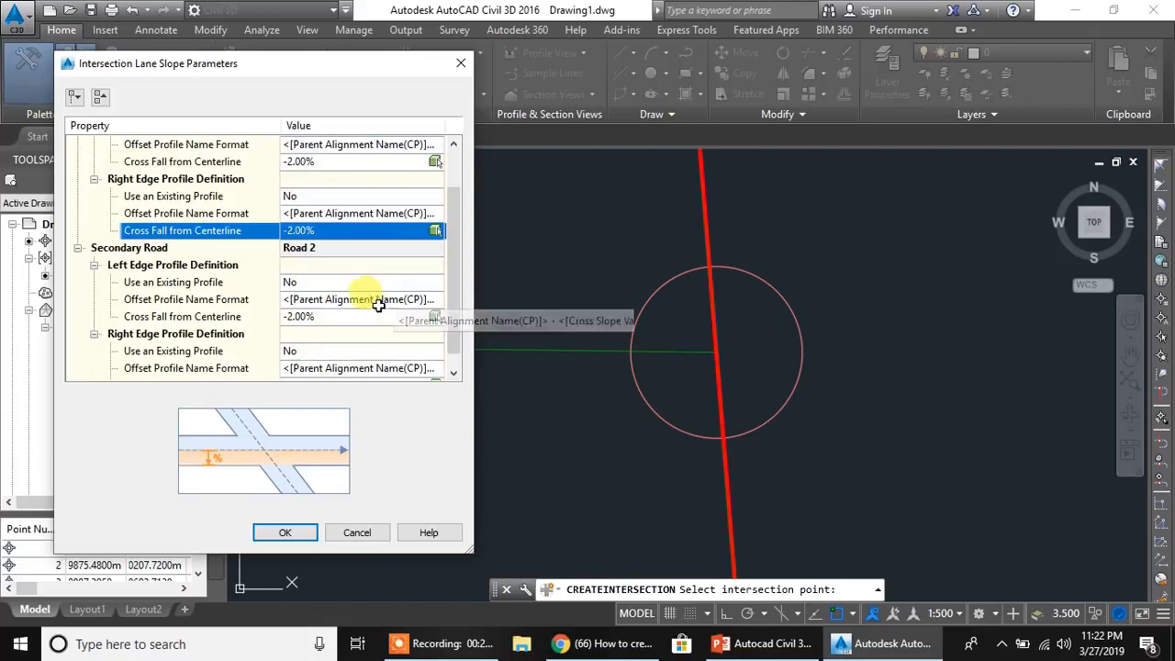
left_click(307, 316)
scroll(385, 335, "down", 1)
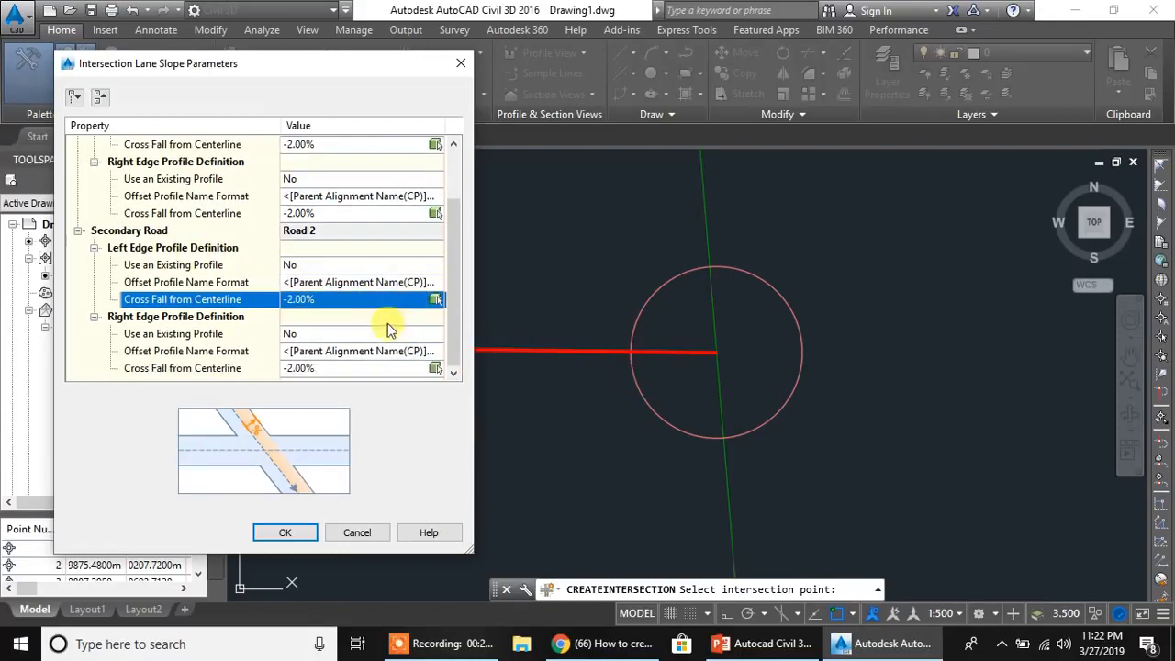
left_click(321, 369)
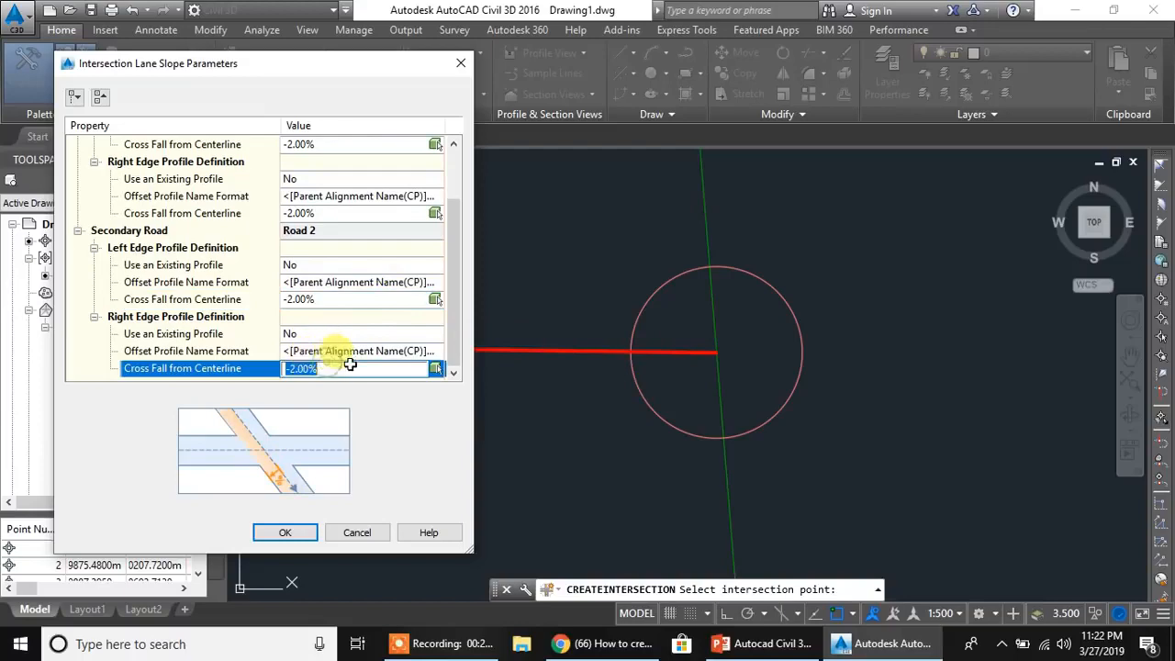
left_click(283, 533)
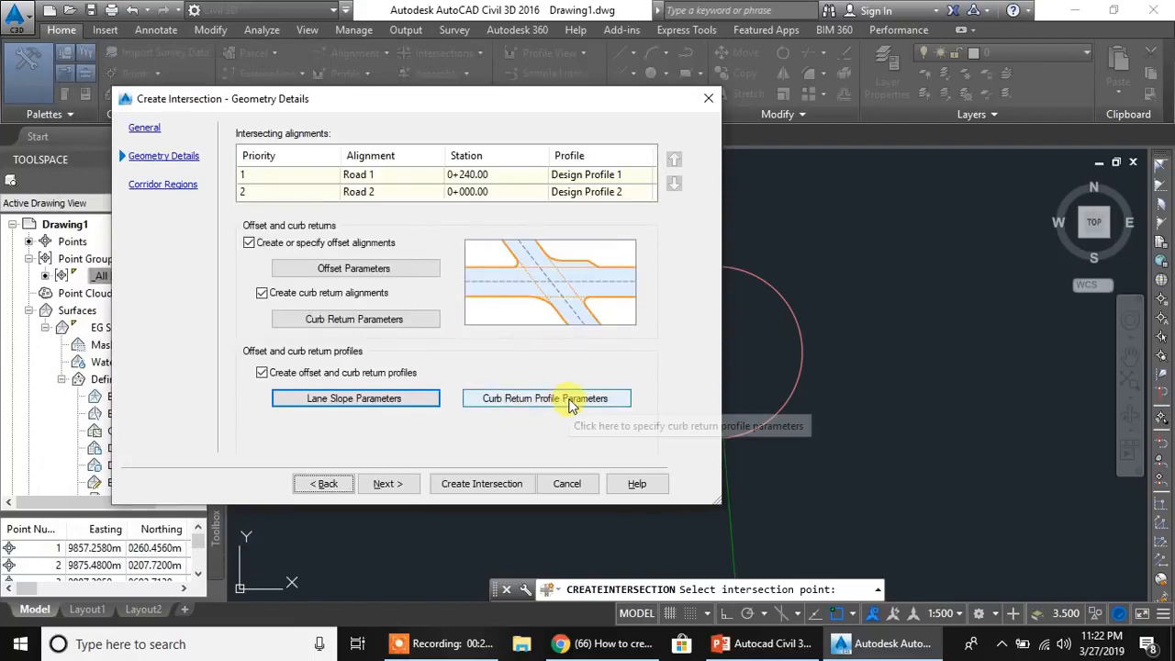
- Open the curb return profile parameters and compare the incoming Road 2 and outgoing Road 1 lane details for the SW quadrant
left_click(568, 404)
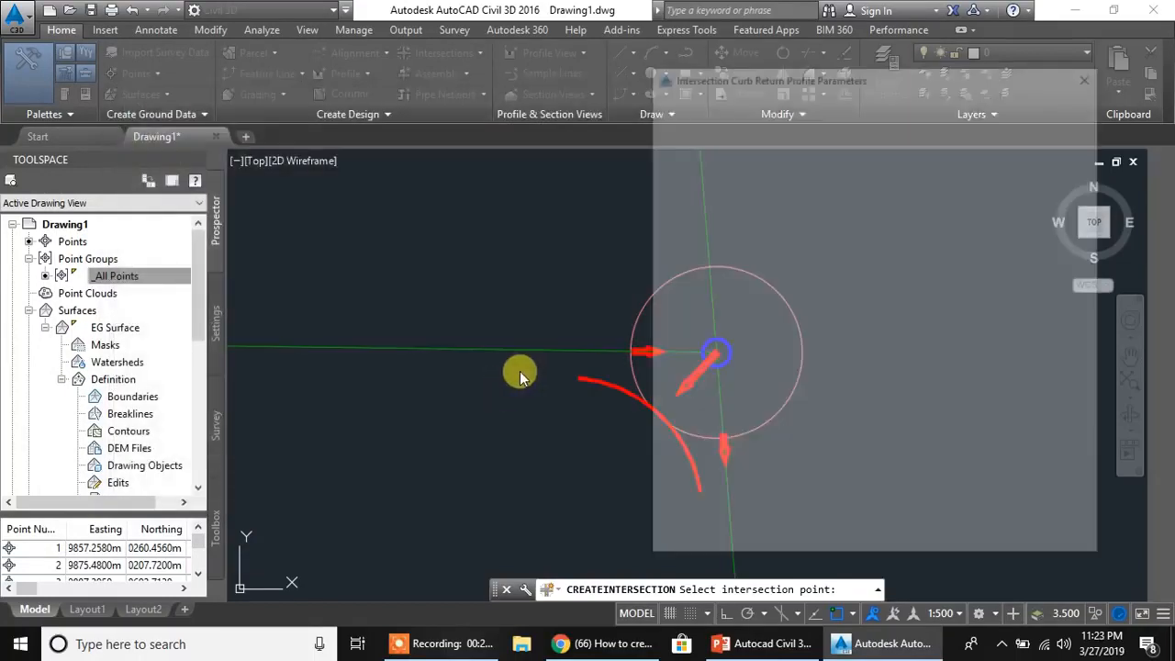
left_click_drag(981, 79, 391, 74)
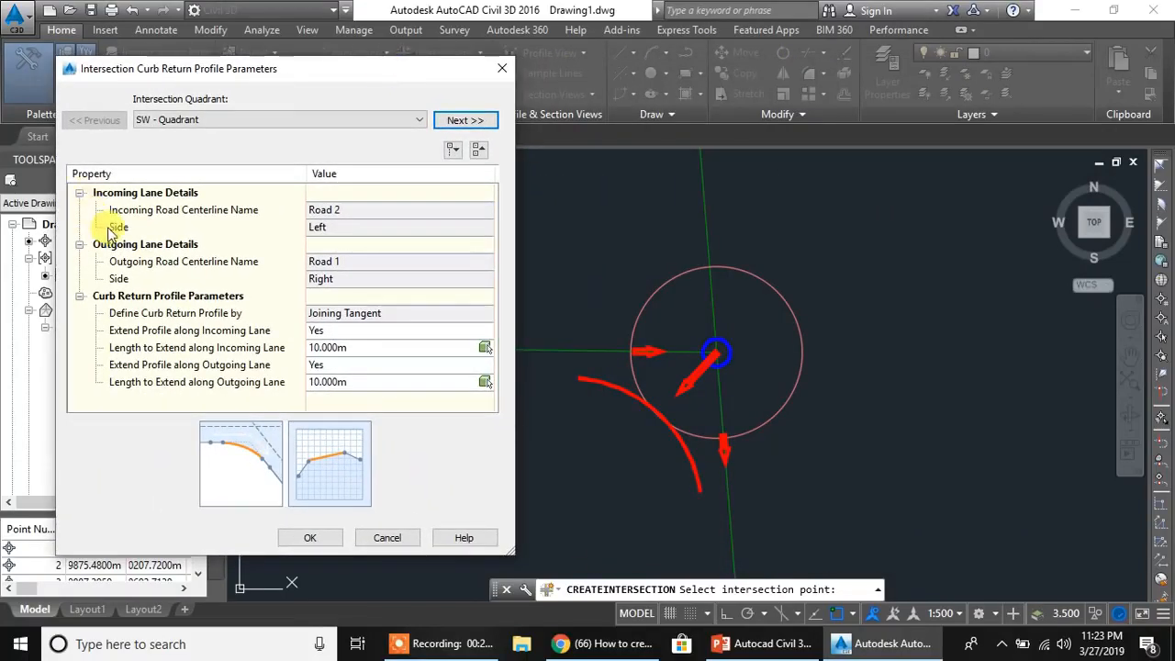
left_click(182, 192)
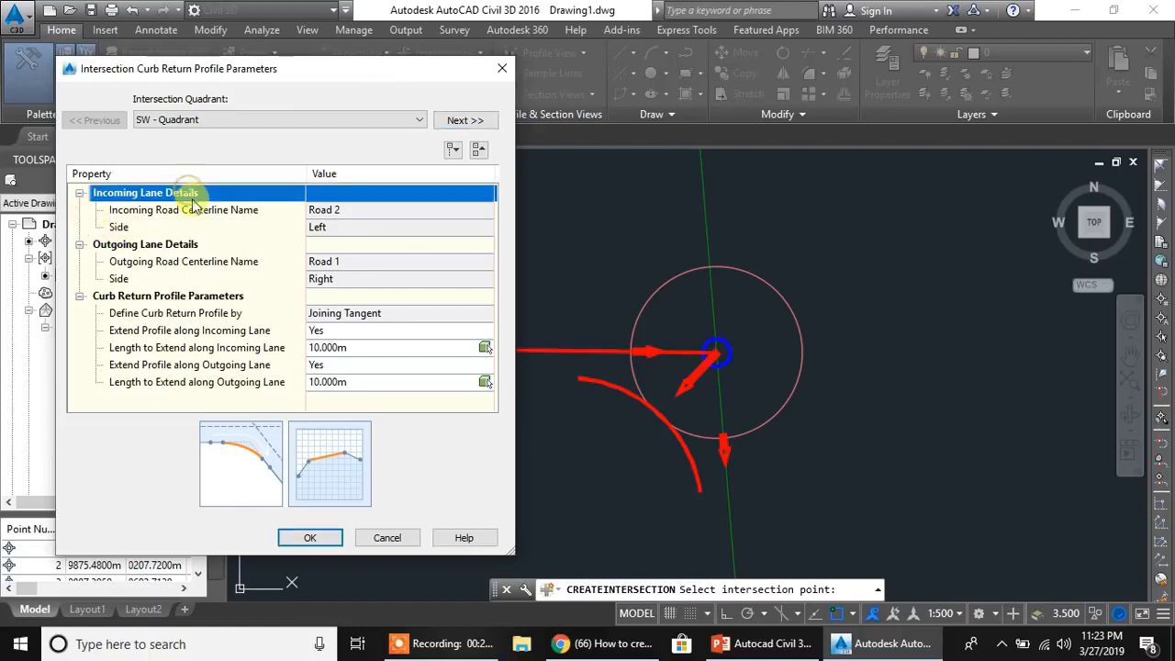
left_click(333, 213)
left_click(334, 228)
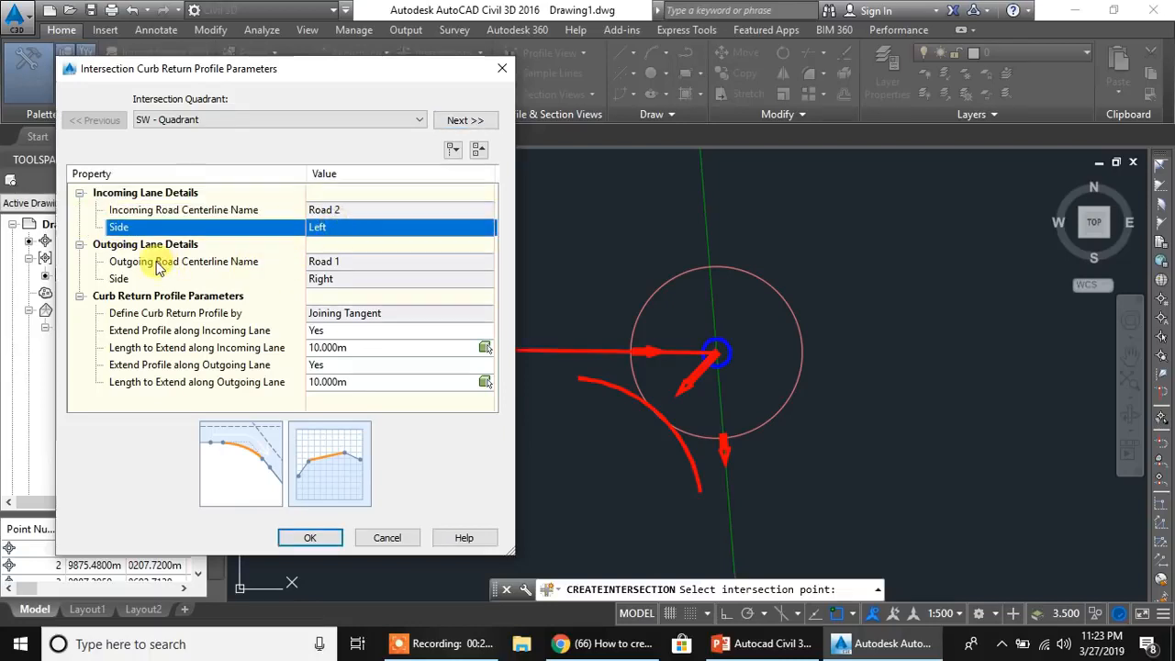
left_click(367, 264)
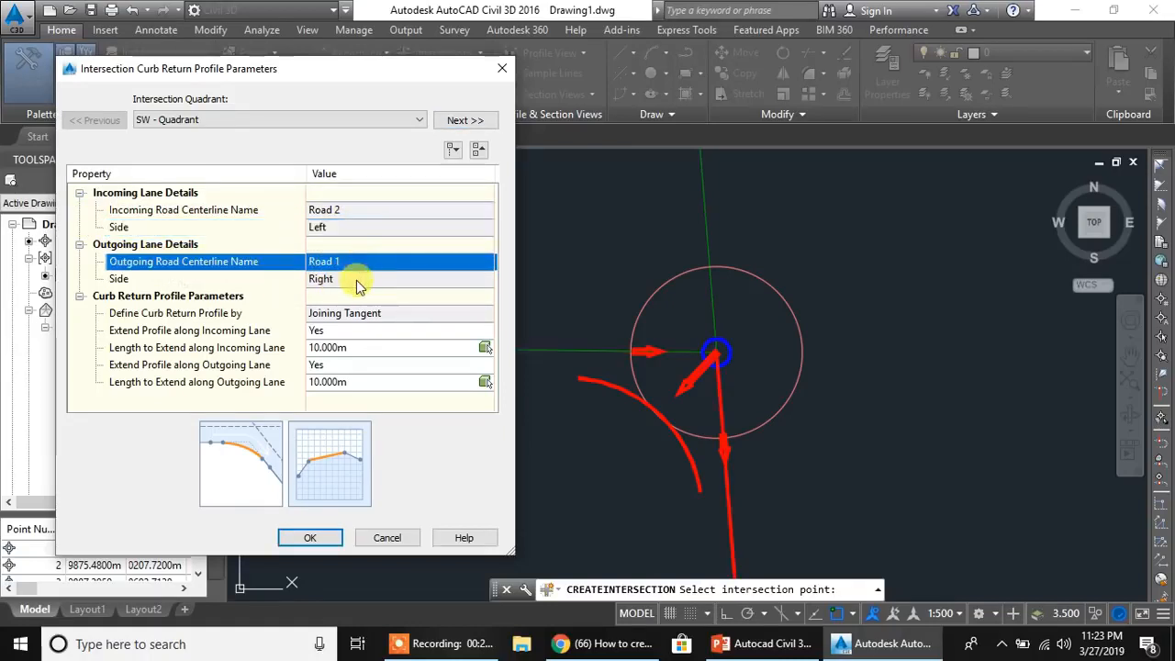
left_click(354, 213)
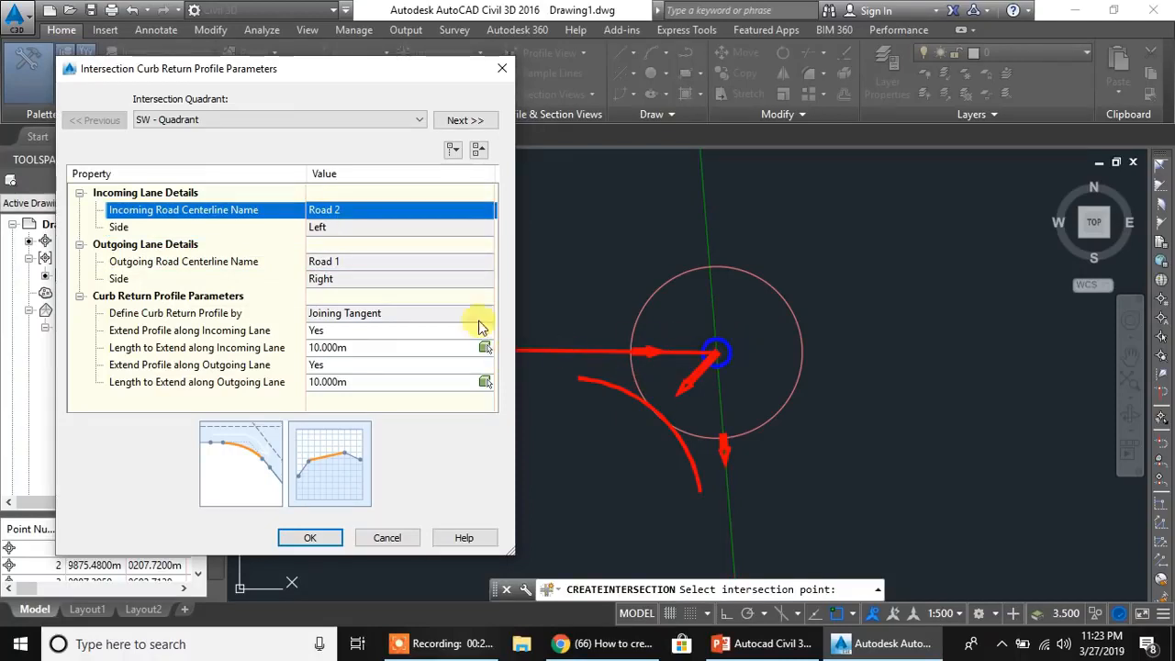
left_click(341, 265)
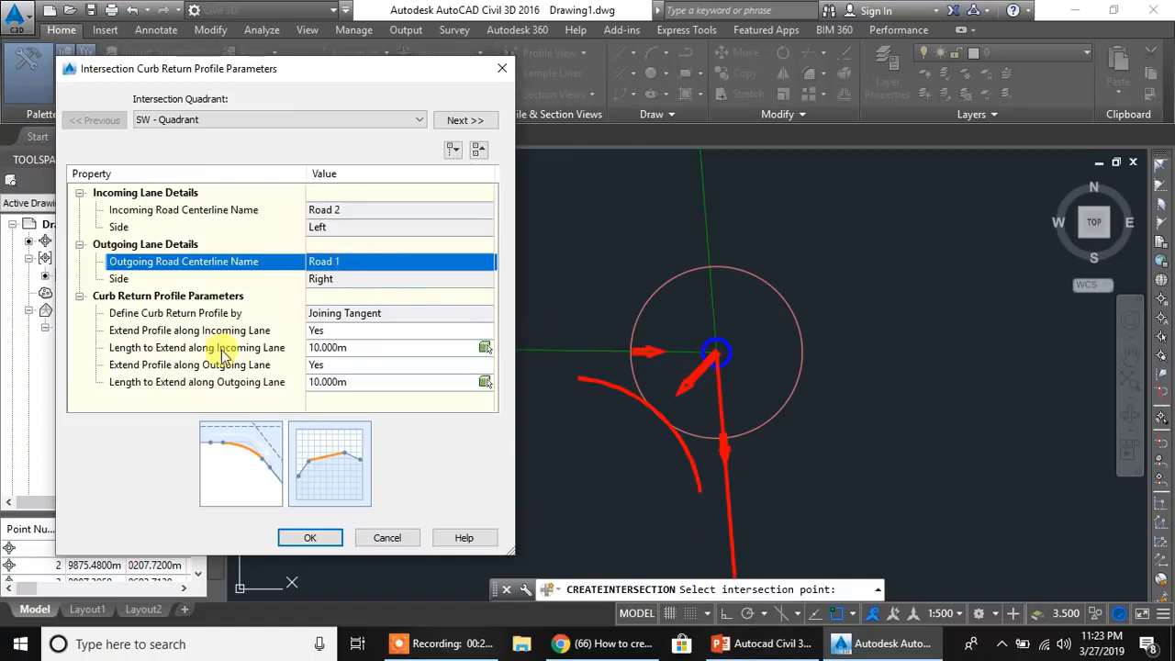
- Examine the profile extension options and extension length along the incoming lane of the SW quadrant
left_click(317, 330)
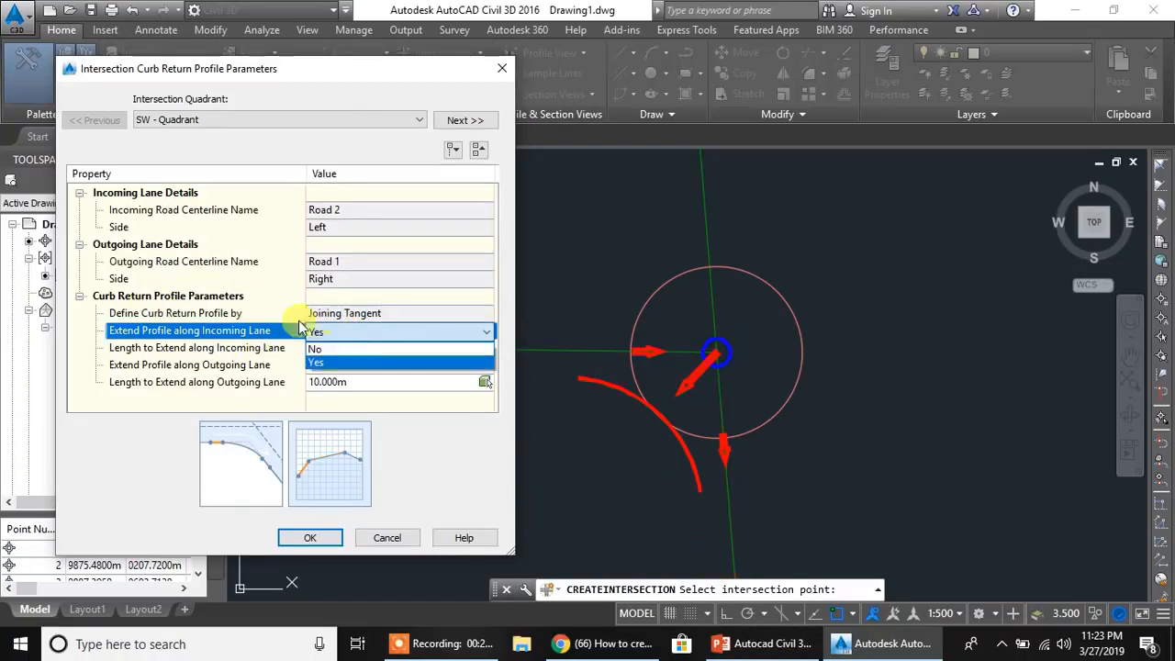
left_click(129, 459)
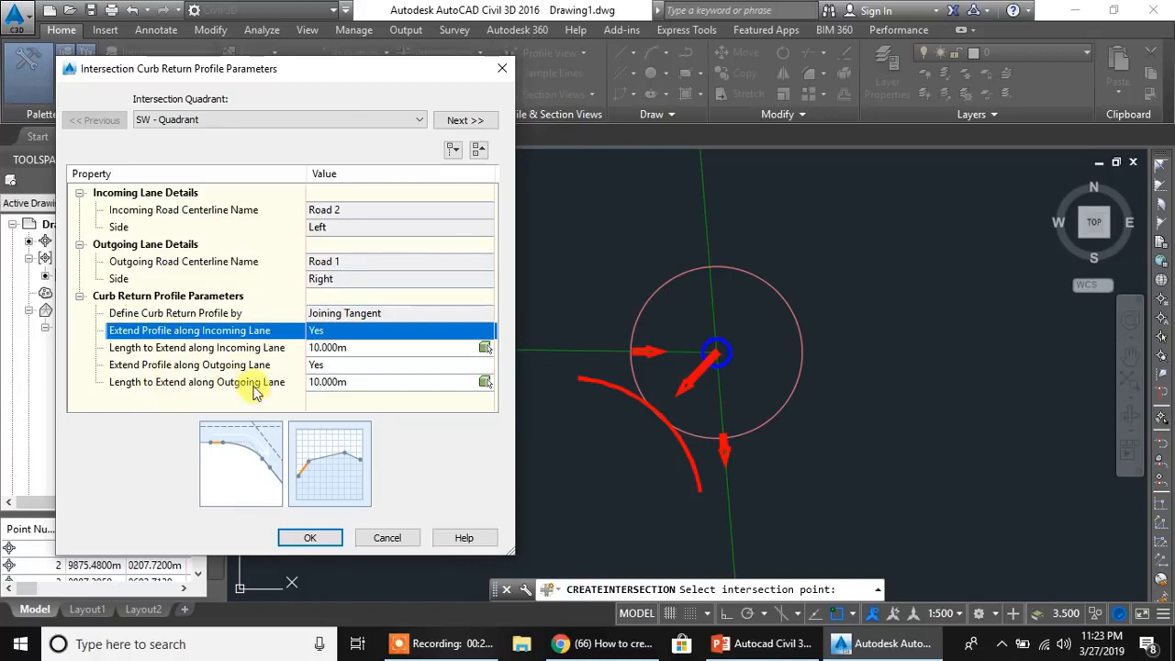
left_click(344, 348)
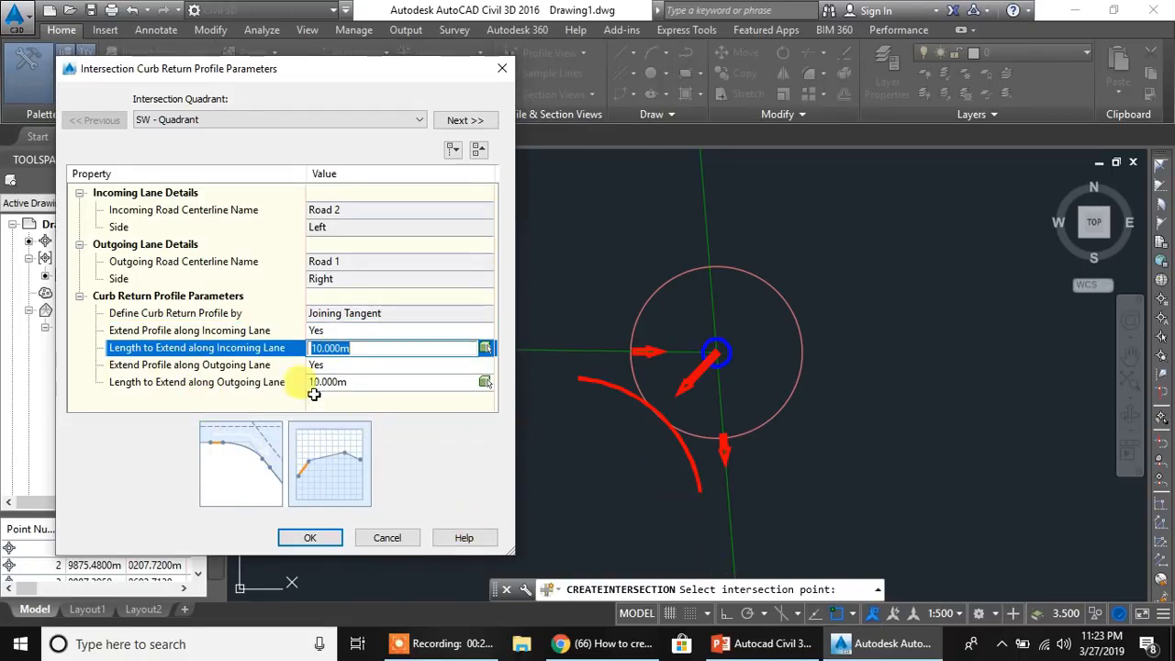
left_click(365, 68)
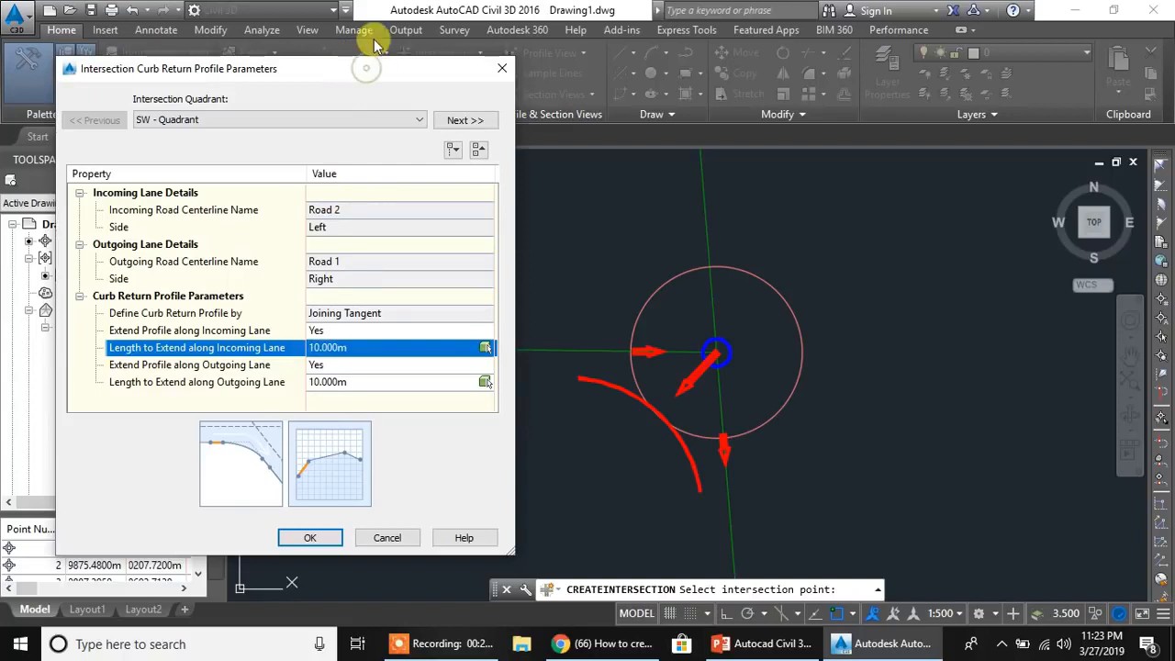
- Check the next quadrant's curb return profile, return to the SW quadrant, and accept the curb return profile parameters
left_click_drag(375, 69, 378, 60)
left_click(461, 111)
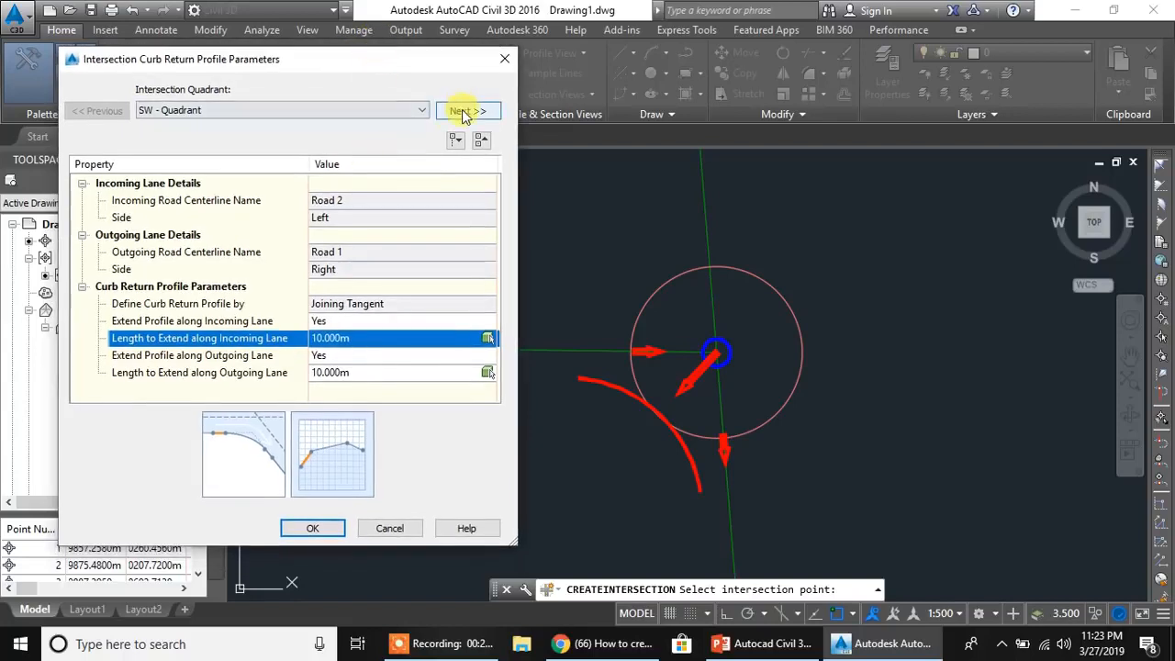
left_click(95, 110)
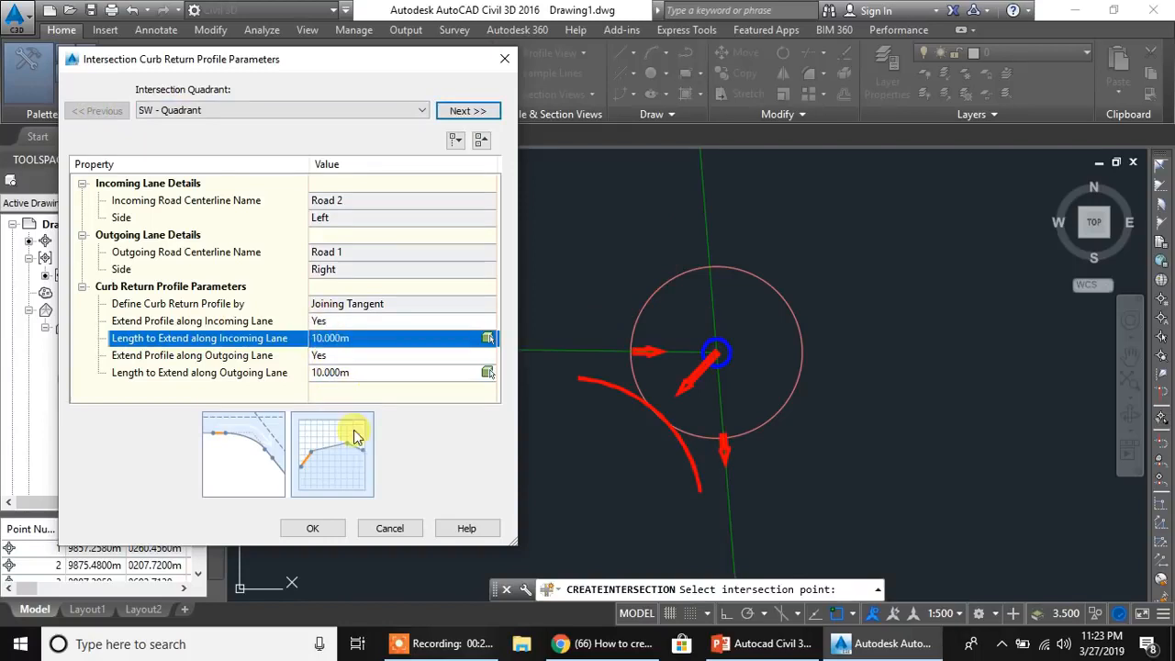
left_click(313, 530)
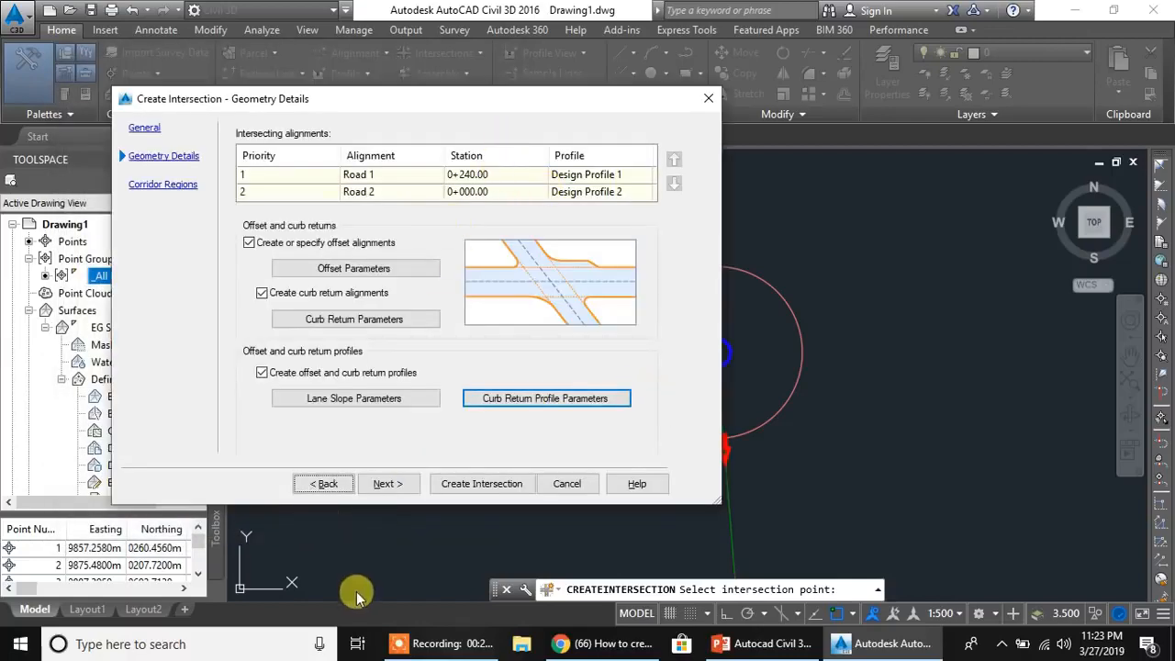
- Disable corridor creation in the intersection area under the corridor regions settings and create the intersection
left_click(386, 484)
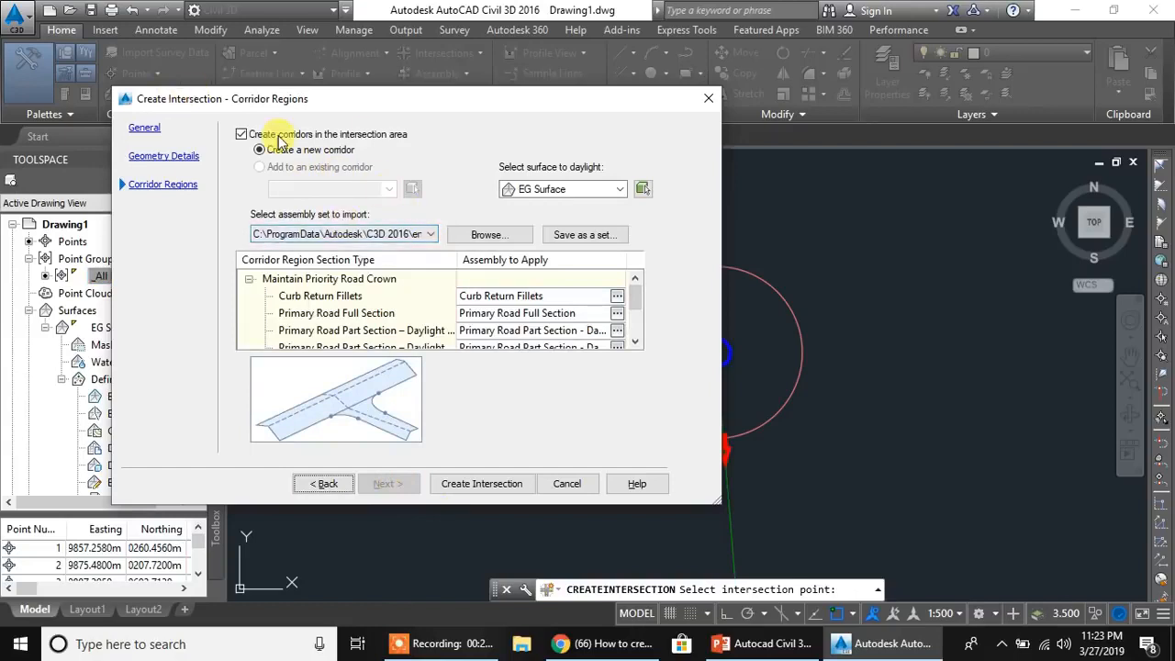
left_click(240, 135)
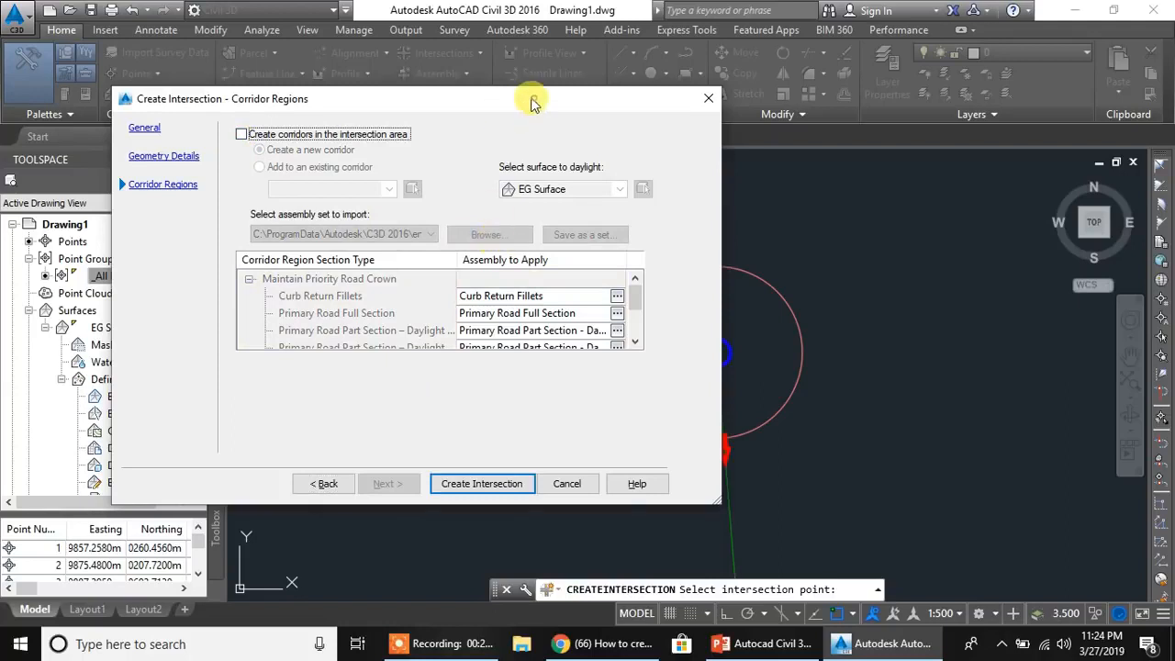
left_click_drag(535, 103, 501, 100)
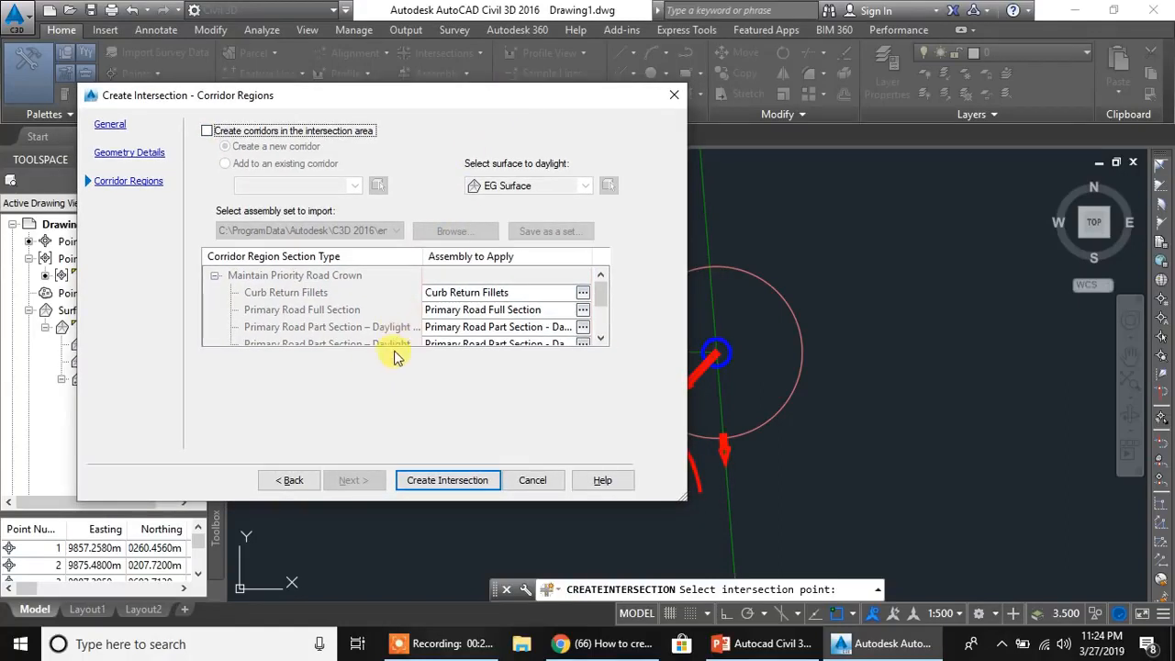
left_click(475, 484)
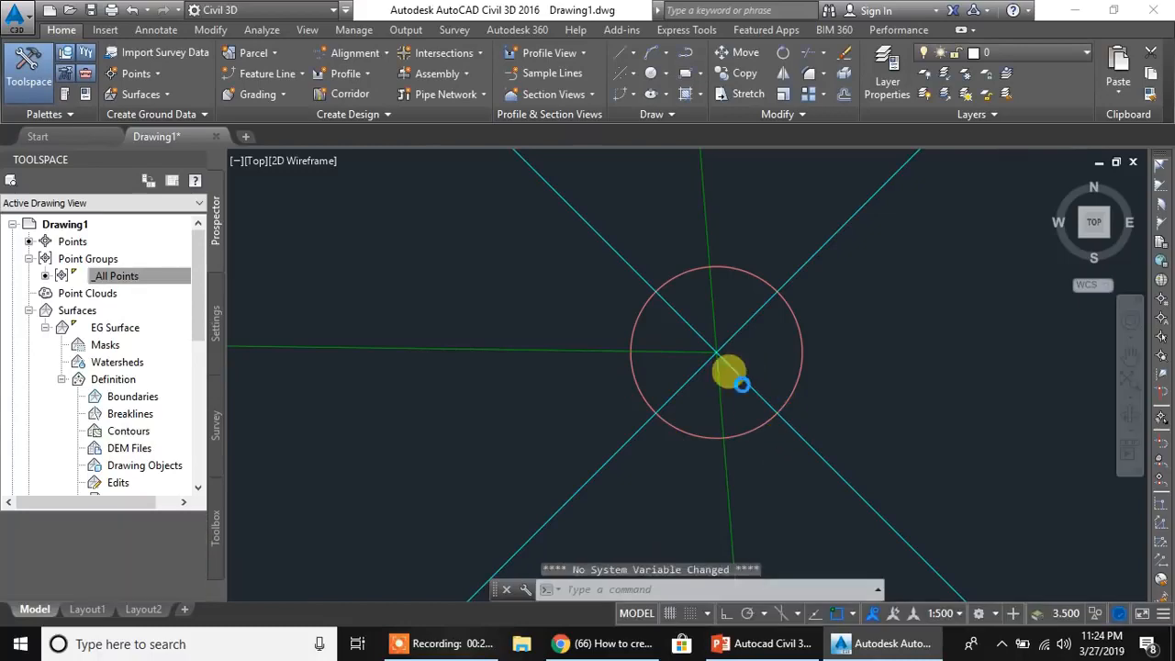
- Examine the new intersection's offset alignments, curb returns, turn lane widening on Road 2 and location label
scroll(736, 378, "down", 2)
scroll(762, 373, "up", 5)
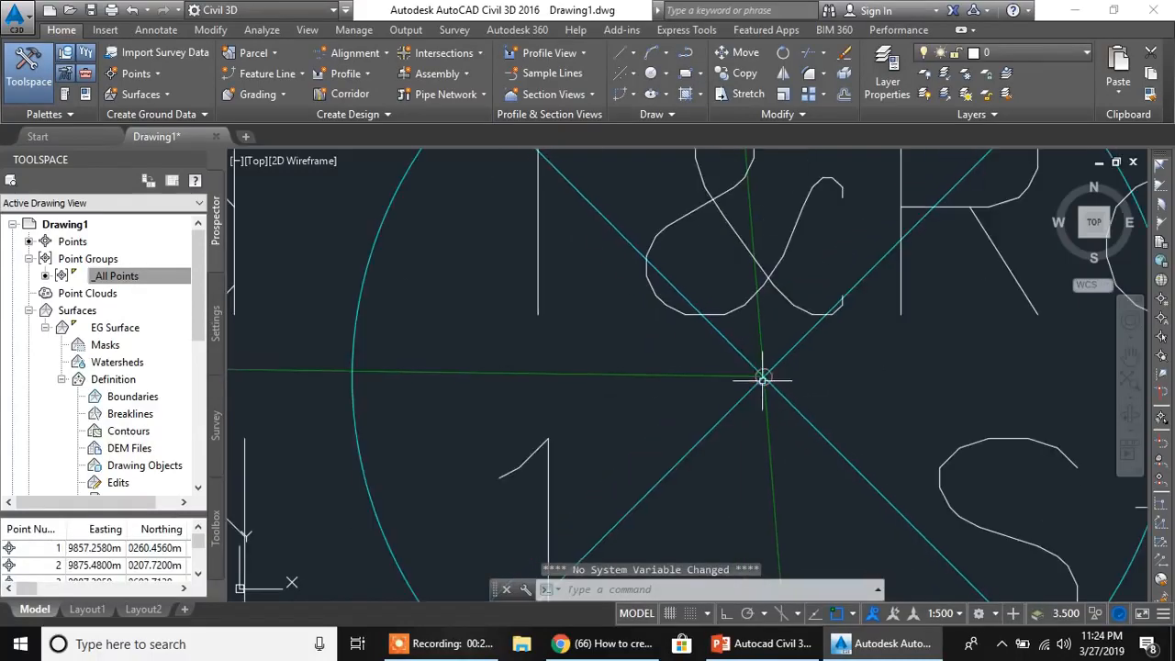
scroll(762, 383, "down", 10)
middle_click_drag(708, 393, 692, 326)
scroll(714, 340, "up", 6)
mouse_move(801, 323)
middle_mouse_down()
mouse_move(631, 376)
mouse_move(574, 477)
middle_mouse_up()
scroll(622, 362, "up", 4)
mouse_move(616, 333)
middle_mouse_down()
mouse_move(603, 340)
mouse_move(659, 439)
mouse_move(741, 482)
mouse_move(731, 333)
middle_mouse_up()
scroll(604, 354, "down", 6)
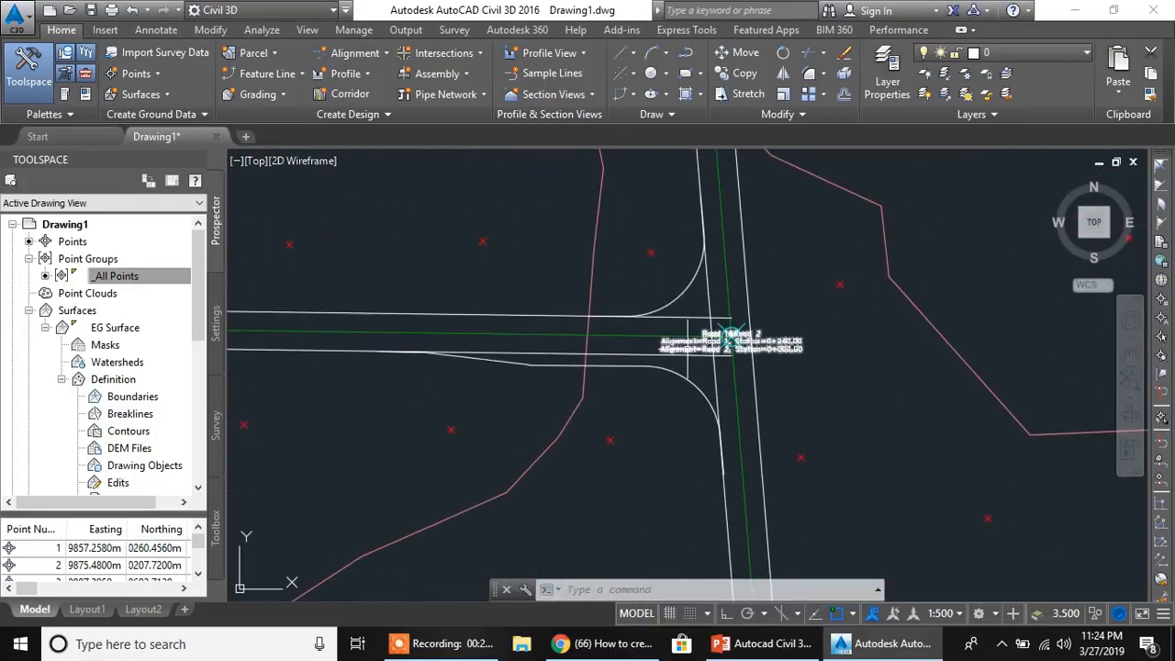
scroll(779, 363, "up", 5)
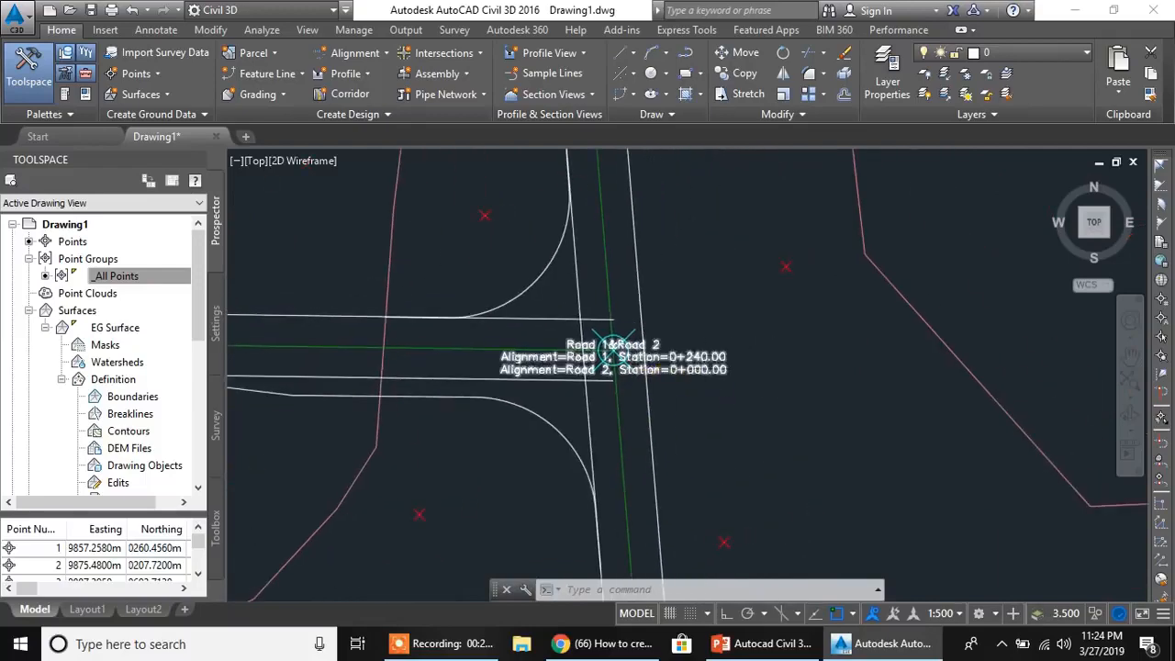
- Move the Road 1 & Road 2 intersection location label away from the intersection point to the open area northeast of it
left_click(713, 352)
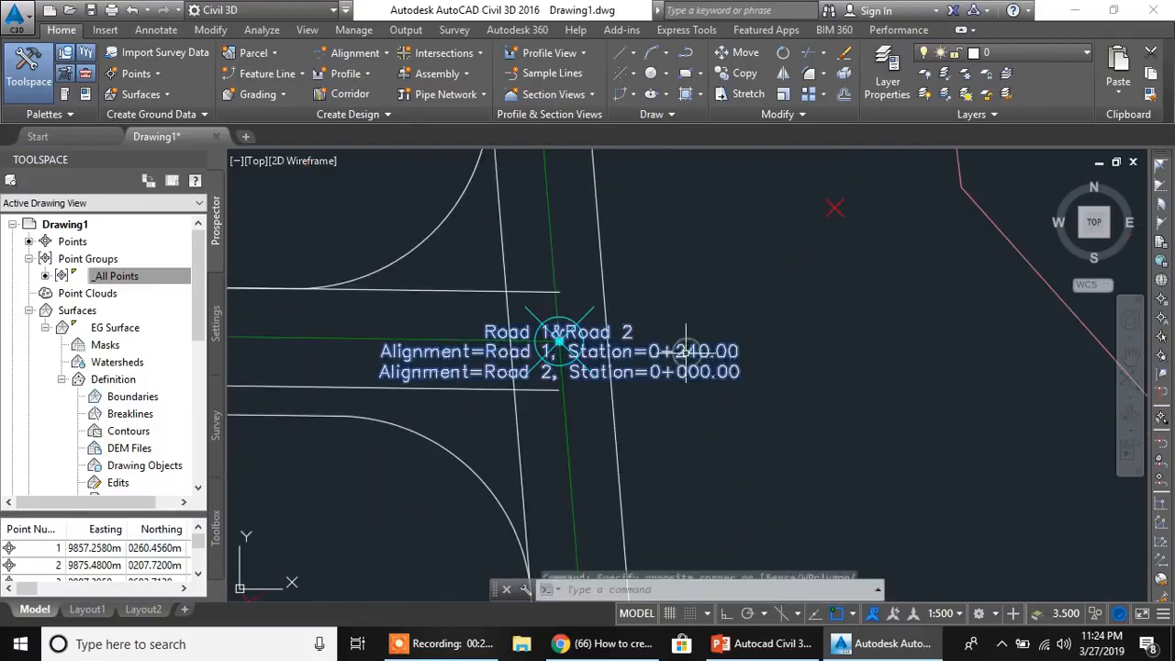
left_click(586, 352)
left_click(560, 341)
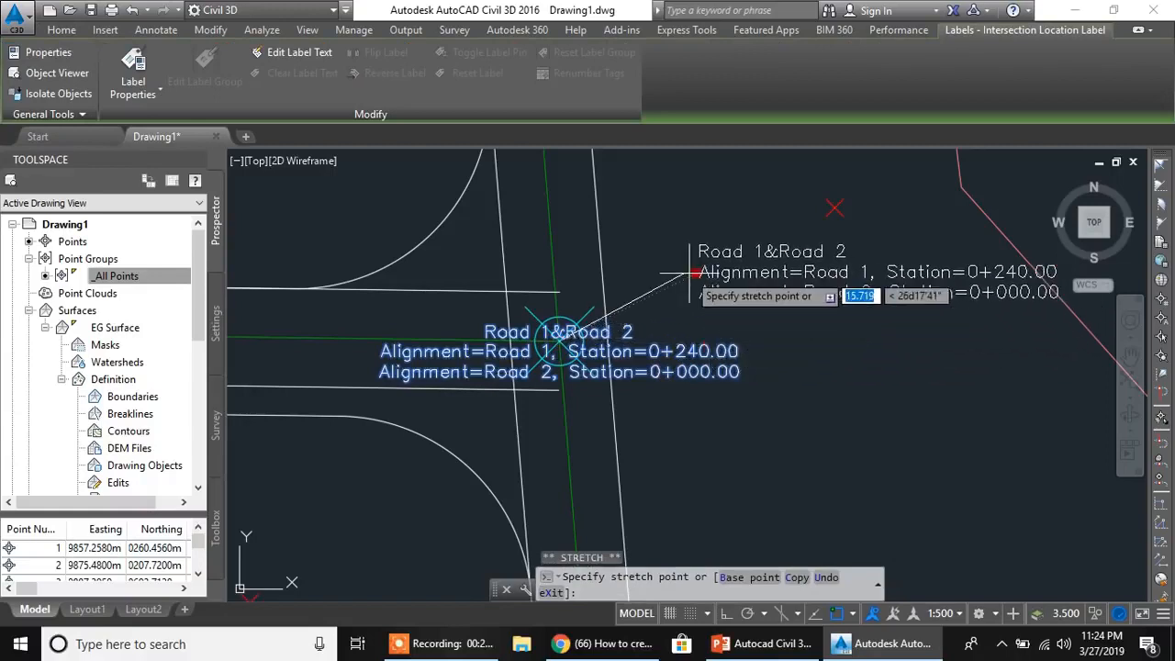
left_click(676, 276)
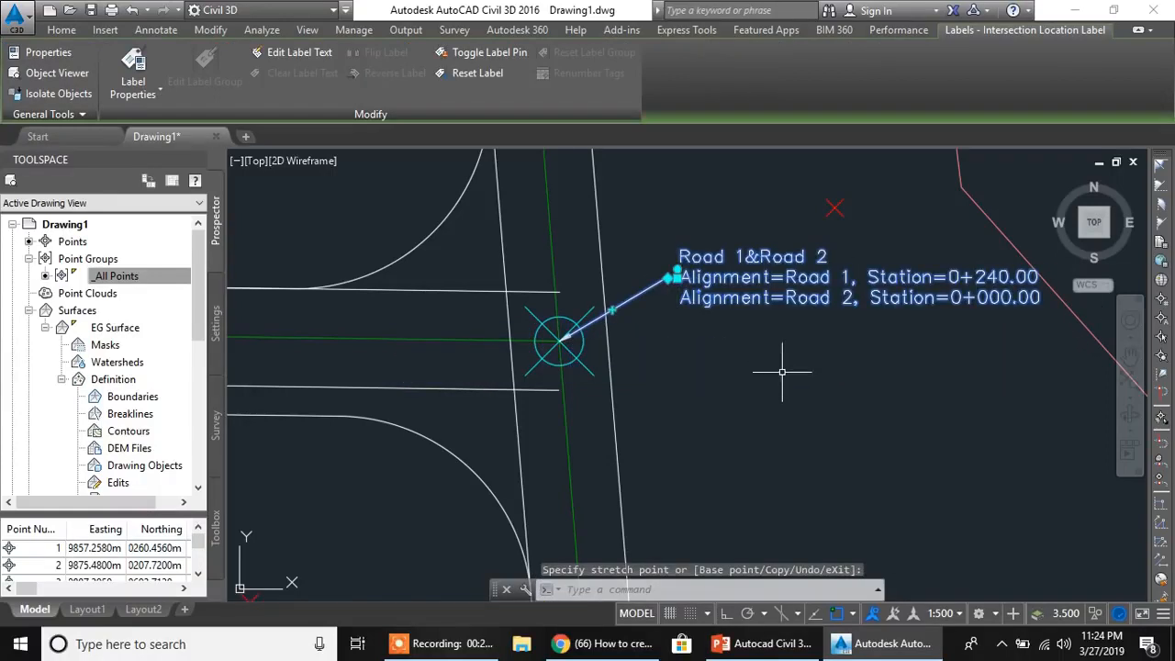
key("Escape")
- Open the curb return parameters for the SW quadrant's curb return alignment and keep the palette floating beside the intersection
middle_click_drag(701, 320, 861, 309)
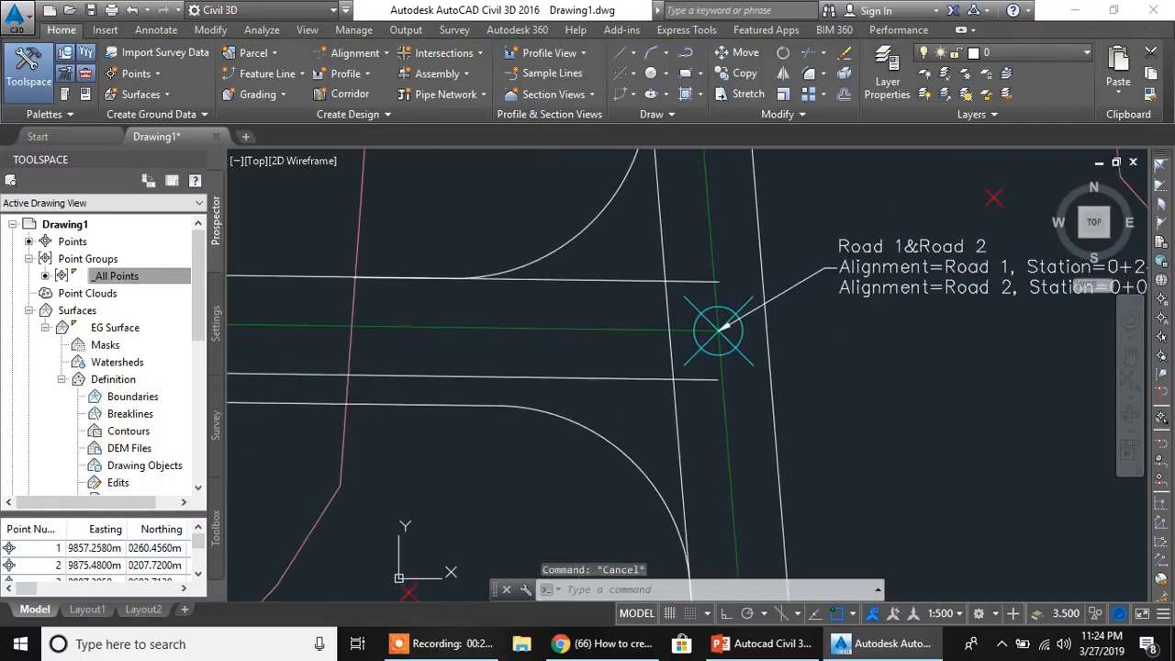
mouse_move(881, 350)
middle_mouse_down()
mouse_move(844, 333)
mouse_move(806, 278)
middle_mouse_up()
middle_click_drag(661, 313, 763, 326)
scroll(720, 275, "up", 2)
scroll(719, 299, "down", 2)
mouse_move(629, 323)
middle_mouse_down()
mouse_move(796, 358)
mouse_move(790, 311)
middle_mouse_up()
middle_click_drag(703, 333, 743, 315)
scroll(696, 327, "up", 2)
left_click(719, 327)
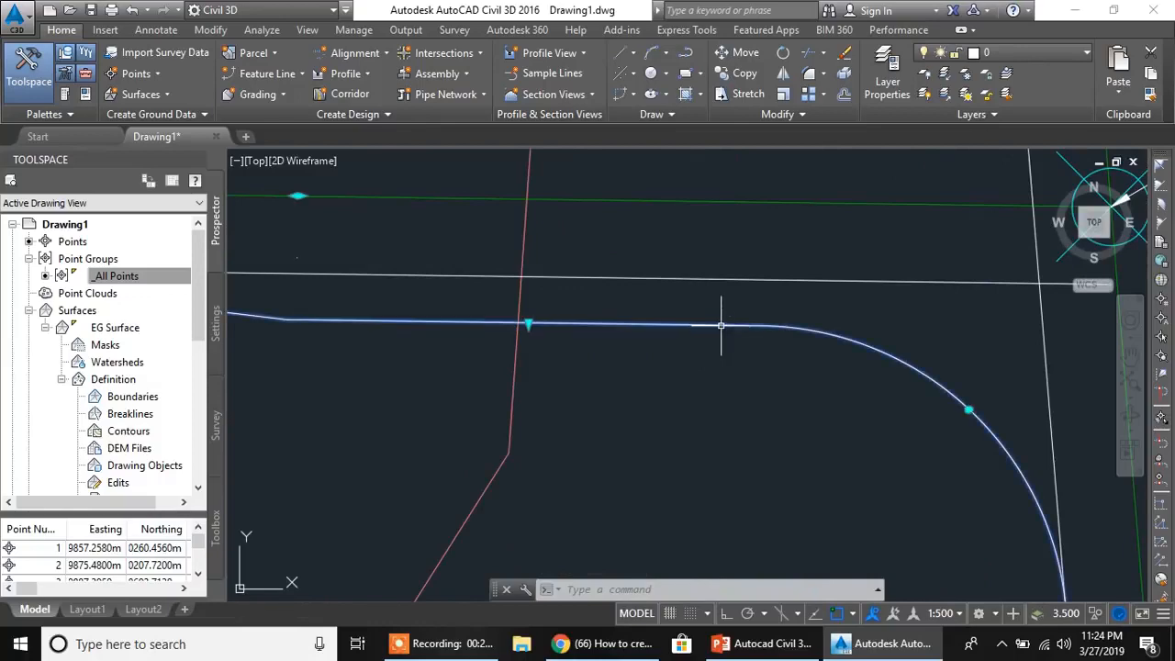
scroll(721, 363, "down", 2)
mouse_move(664, 387)
middle_mouse_down()
mouse_move(792, 384)
mouse_move(810, 360)
middle_mouse_up()
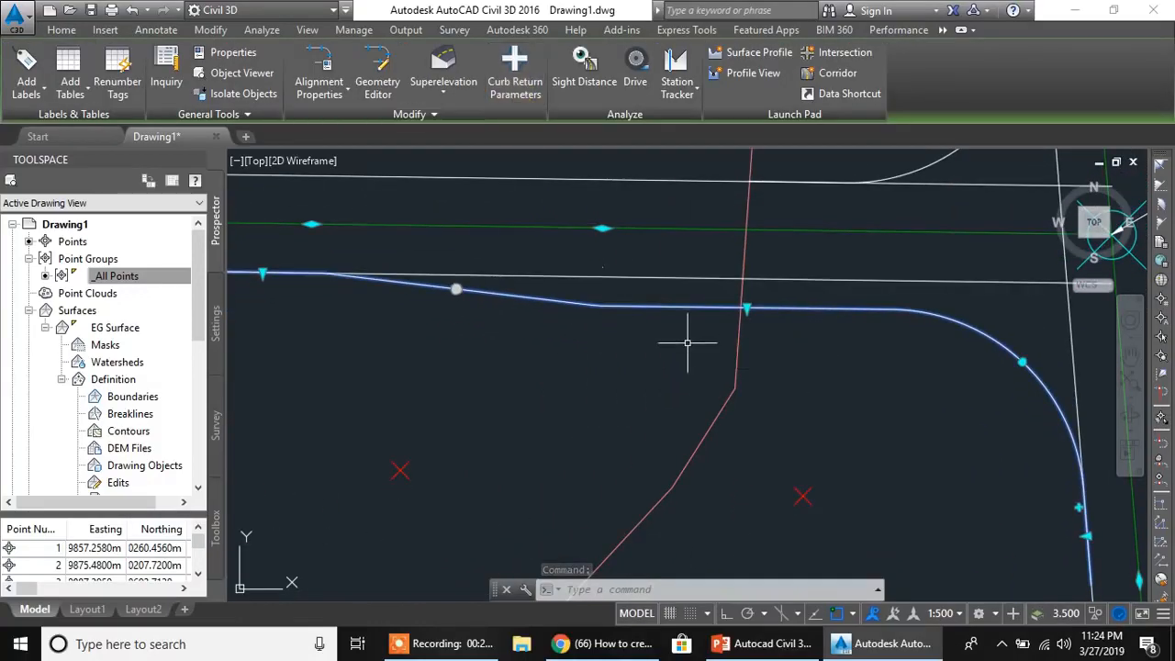
scroll(687, 341, "down", 2)
mouse_move(656, 385)
middle_mouse_down()
mouse_move(798, 377)
mouse_move(756, 352)
mouse_move(810, 344)
mouse_move(716, 365)
middle_mouse_up()
scroll(792, 373, "down", 2)
scroll(778, 339, "up", 2)
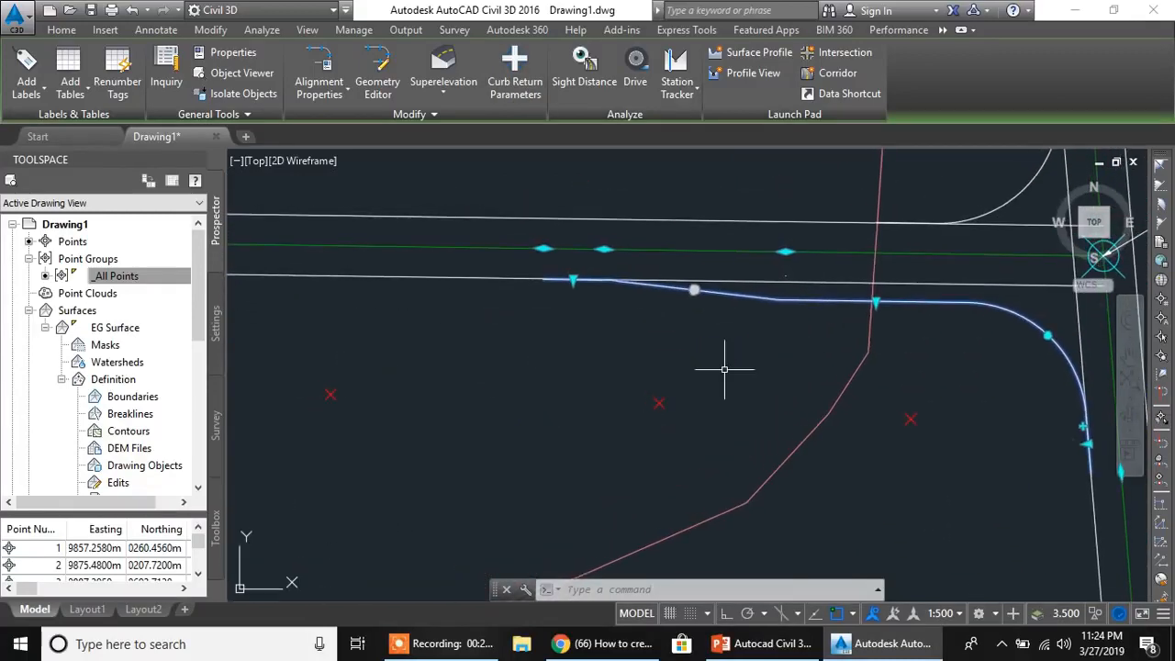
left_click(515, 73)
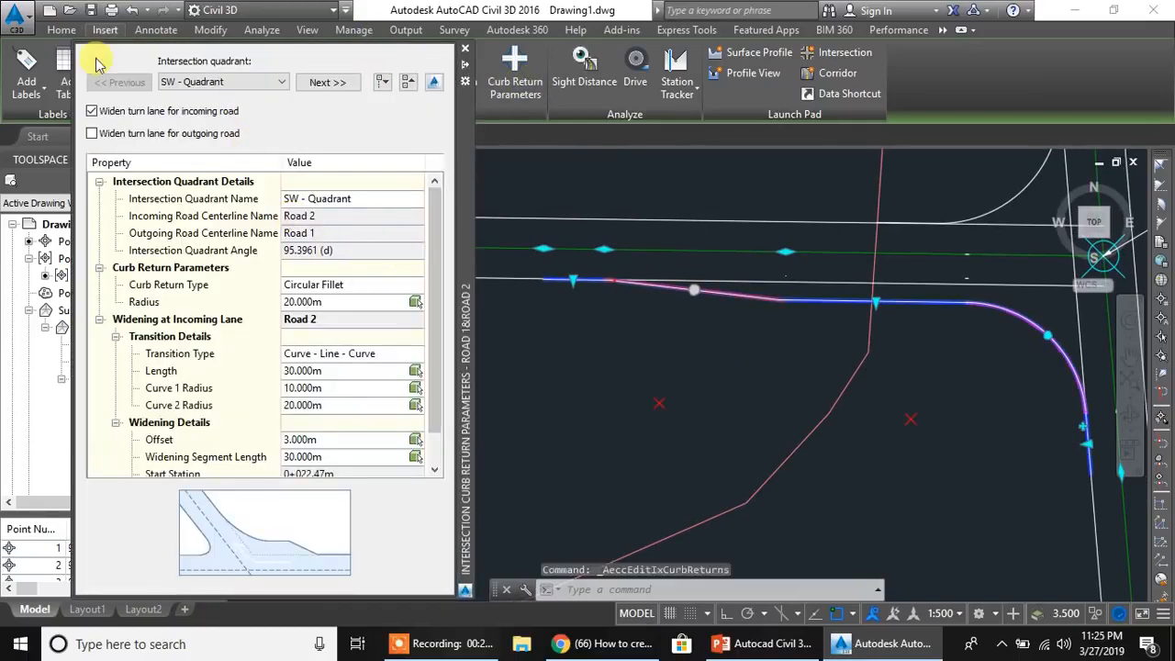
left_click_drag(464, 173, 442, 163)
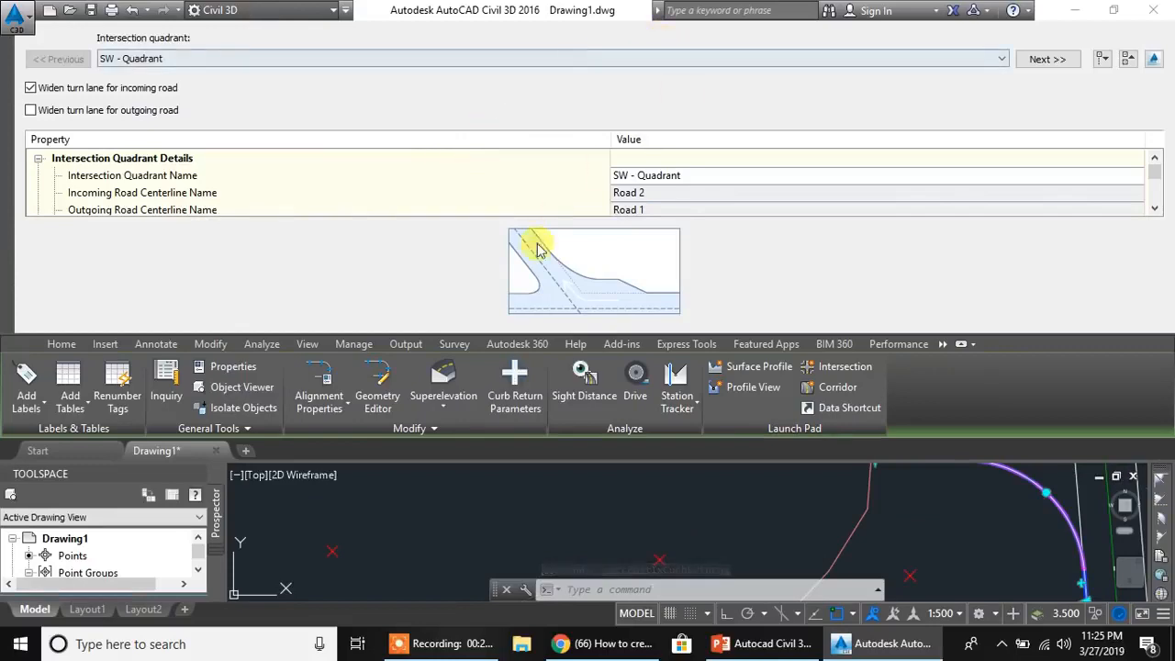
left_click_drag(4, 92, 52, 152)
- Examine the SW quadrant's name, road centerlines, curb return type and radius, and clear the alignment selection
left_click(335, 240)
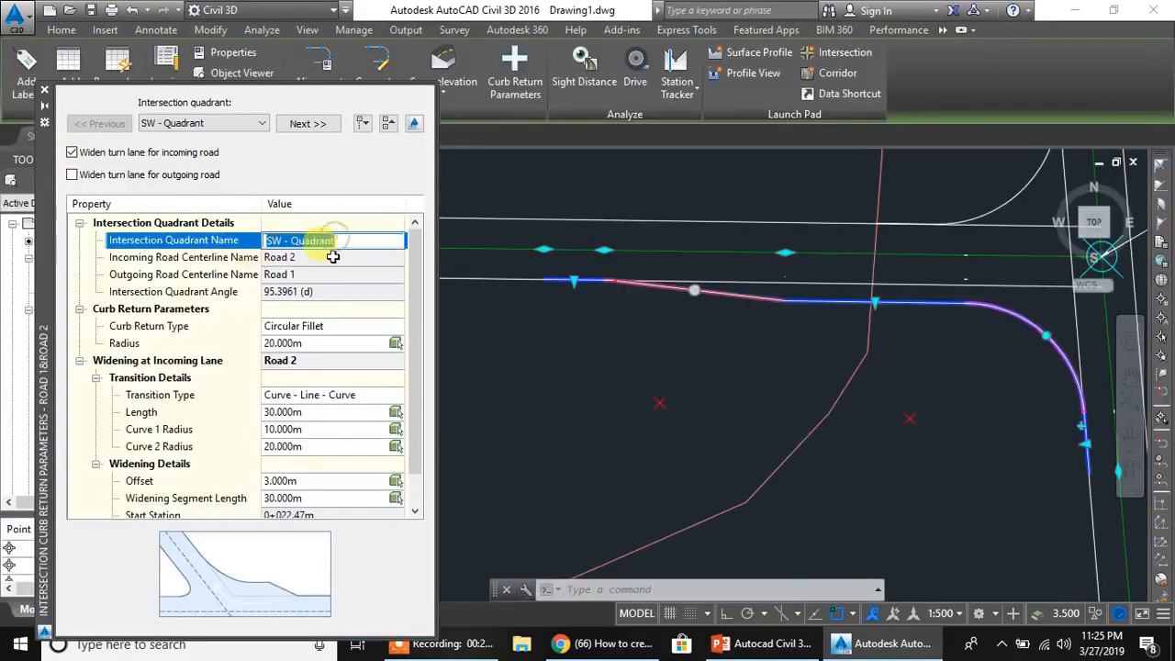
left_click(336, 258)
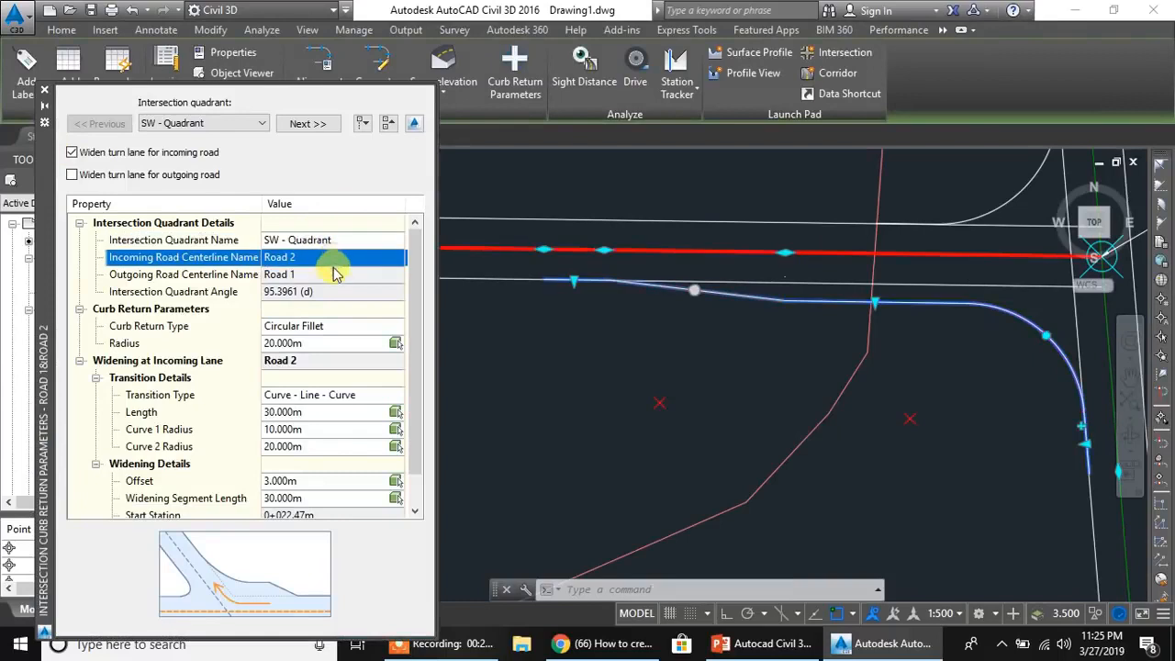
left_click(316, 327)
left_click(417, 296)
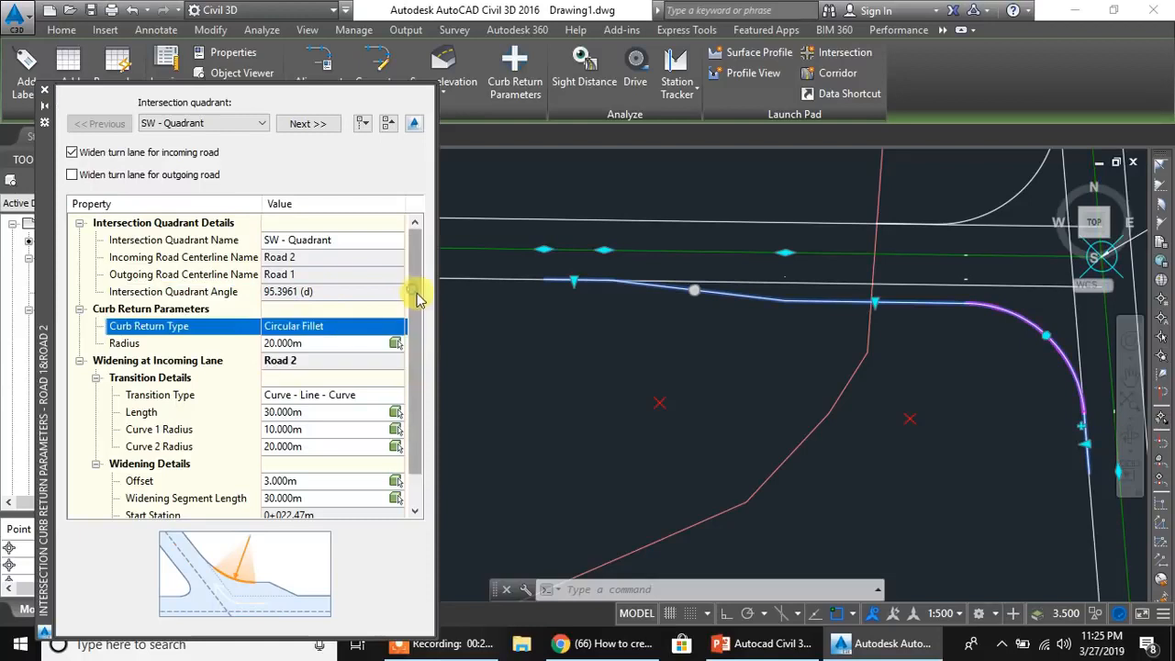
left_click(747, 368)
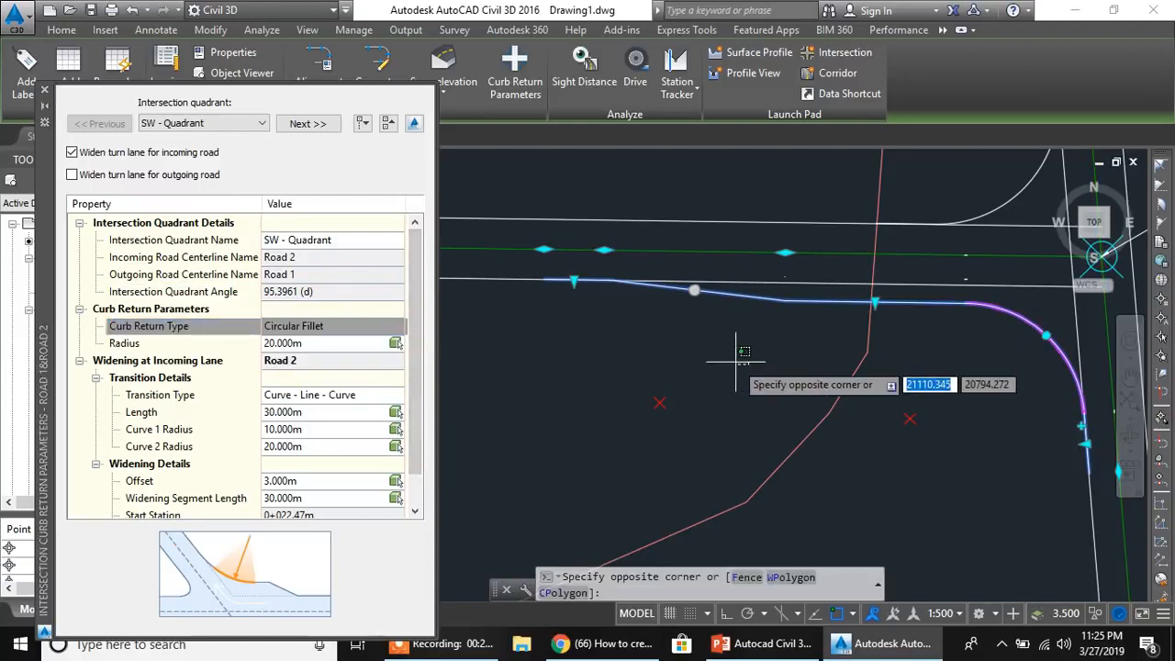
key("Escape")
key("Escape")
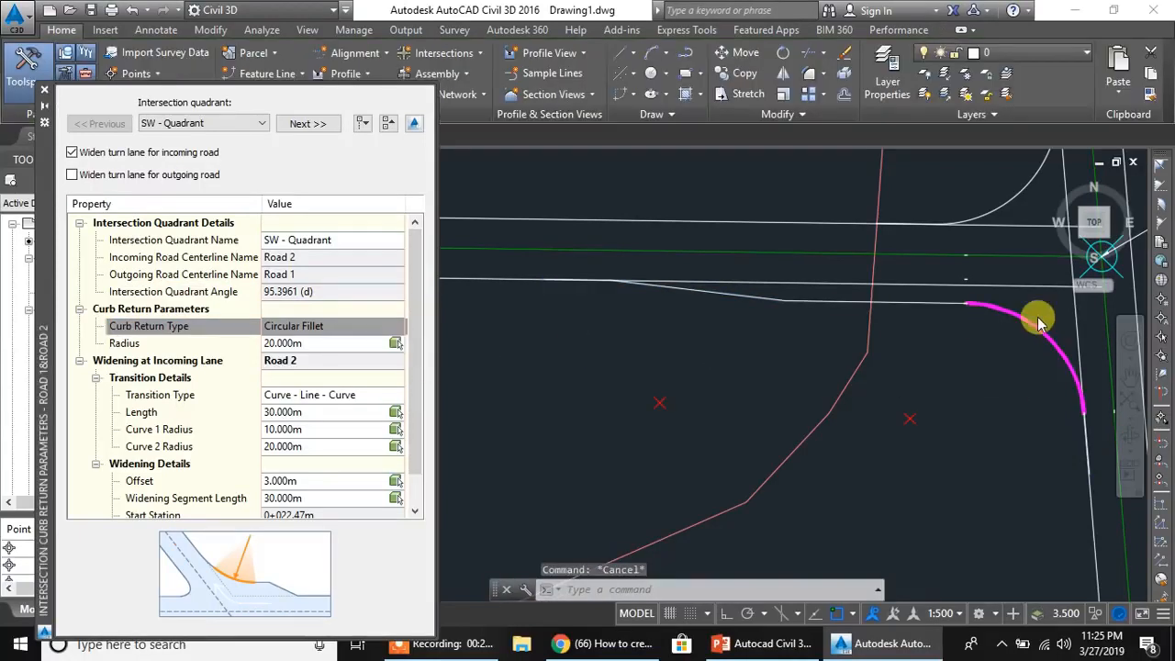
left_click(300, 342)
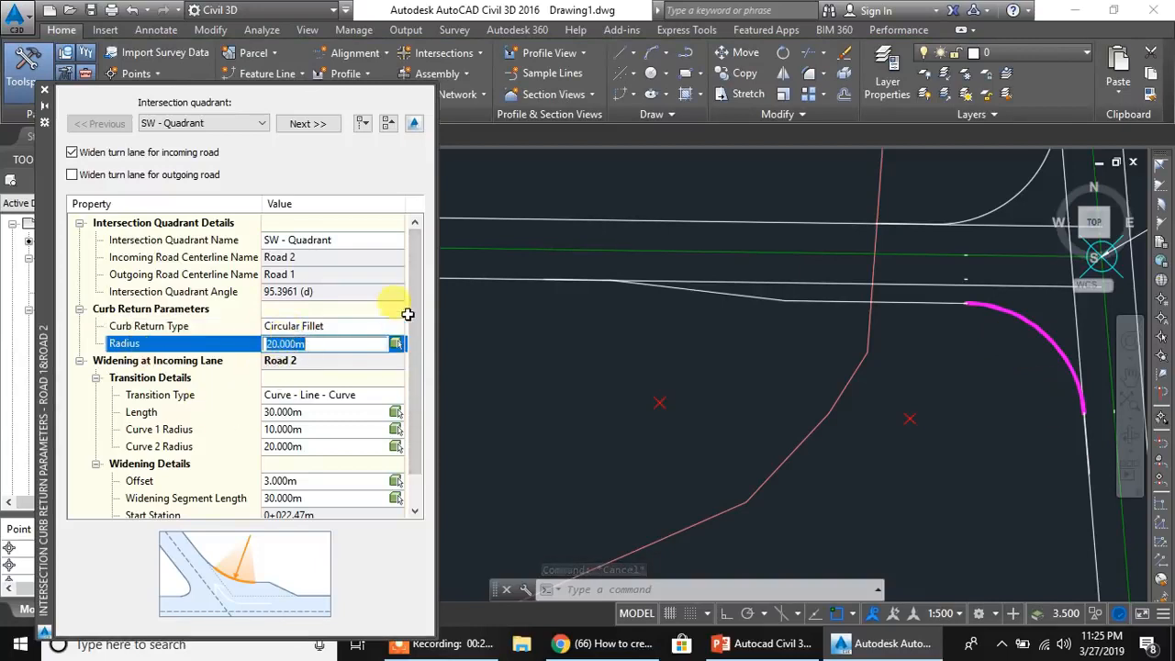
scroll(415, 328, "down", 1)
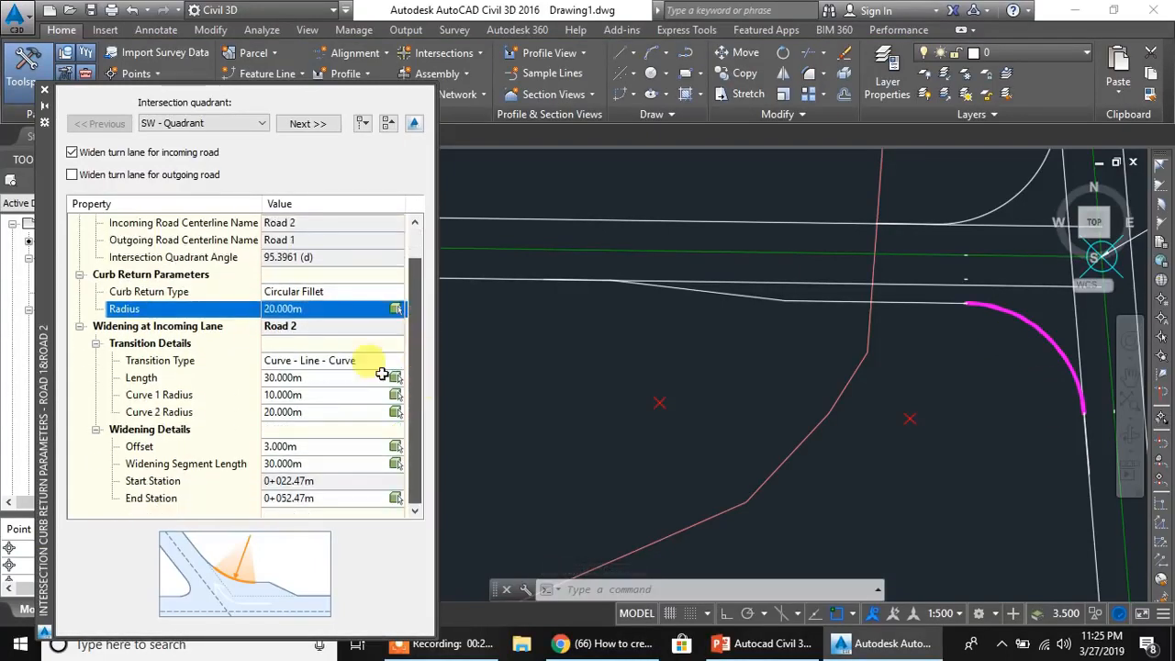
- Examine the incoming lane's transition length, Curve 1 and Curve 2 radii, widening offset and widening segment length on Road 2
left_click(321, 383)
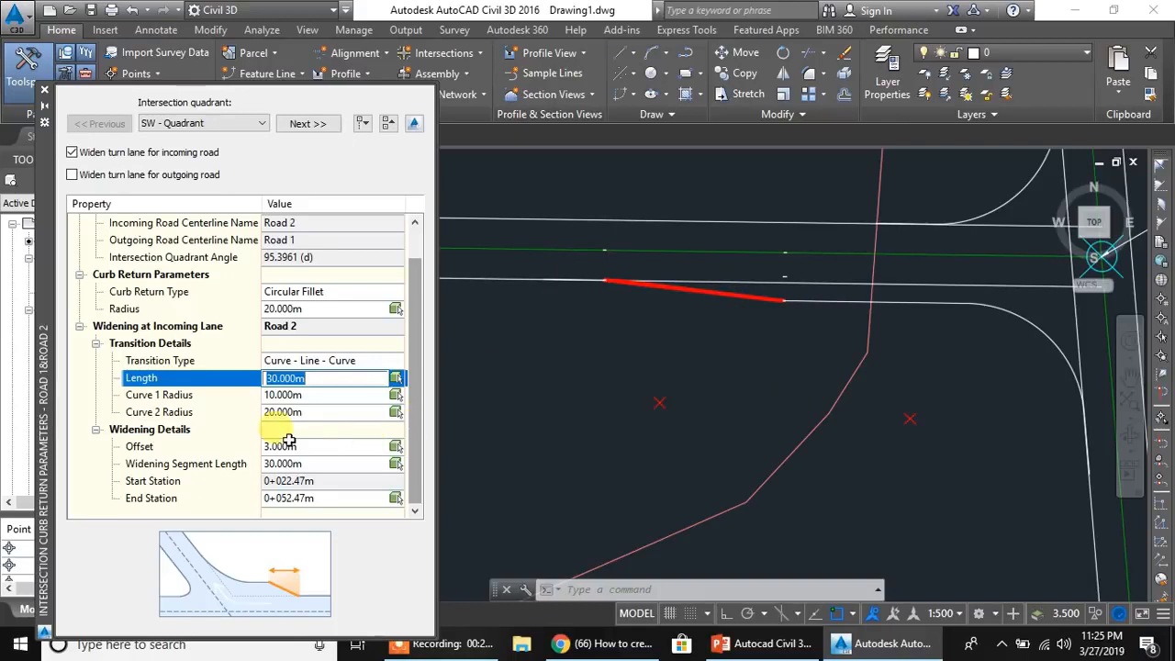
left_click(302, 395)
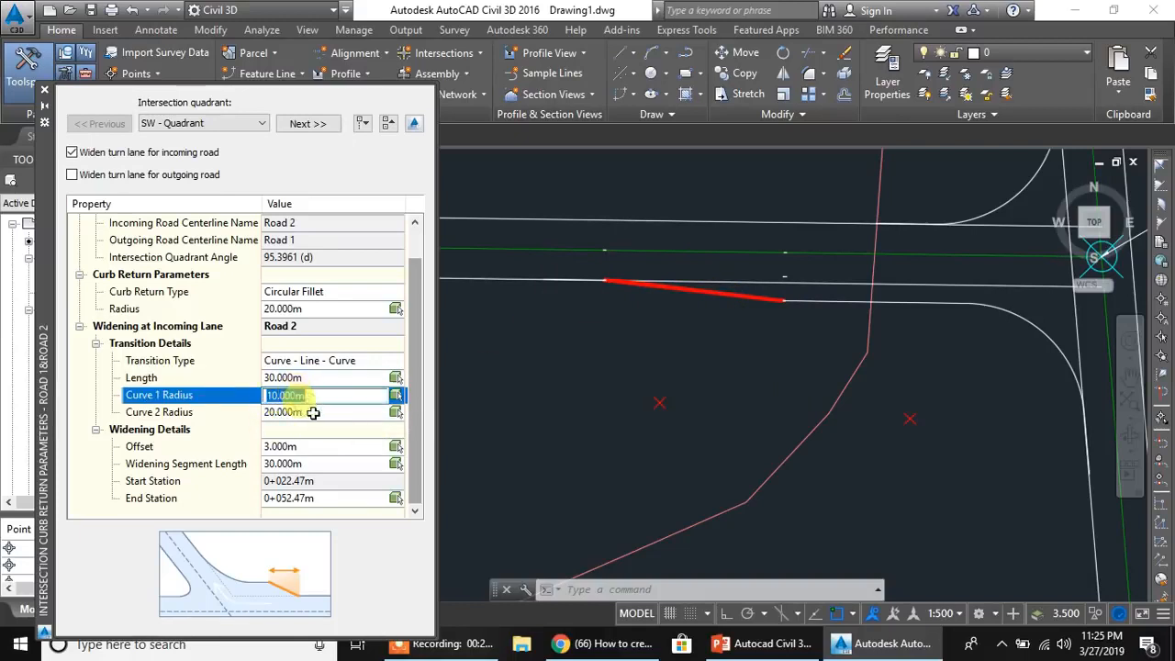
left_click(309, 412)
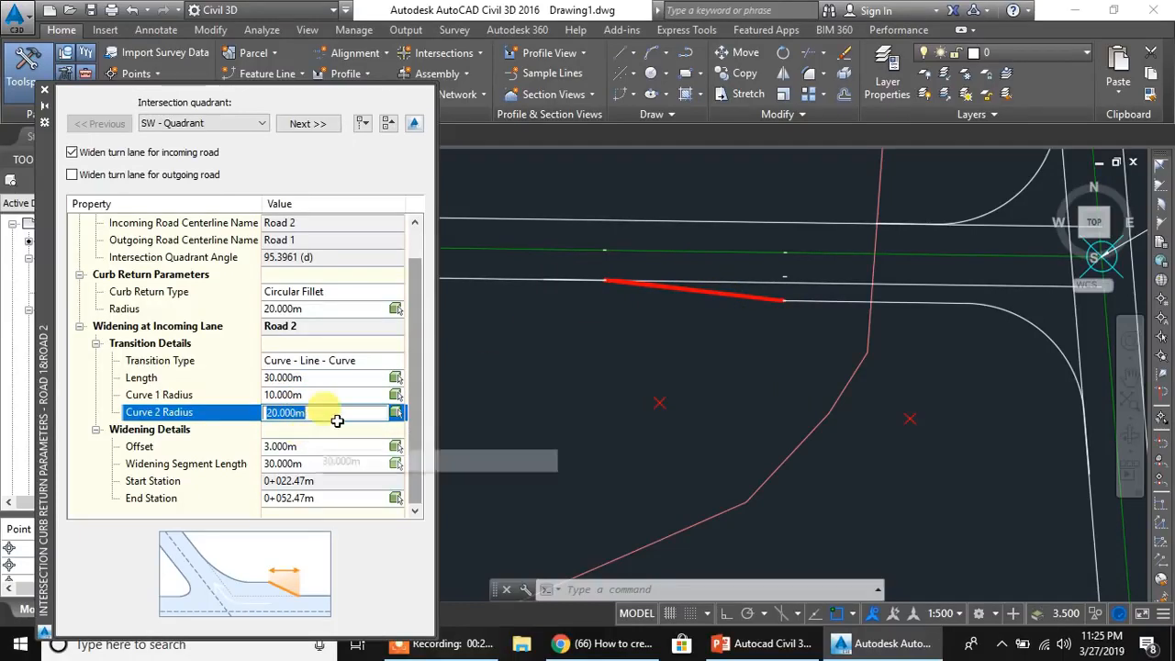
left_click(313, 449)
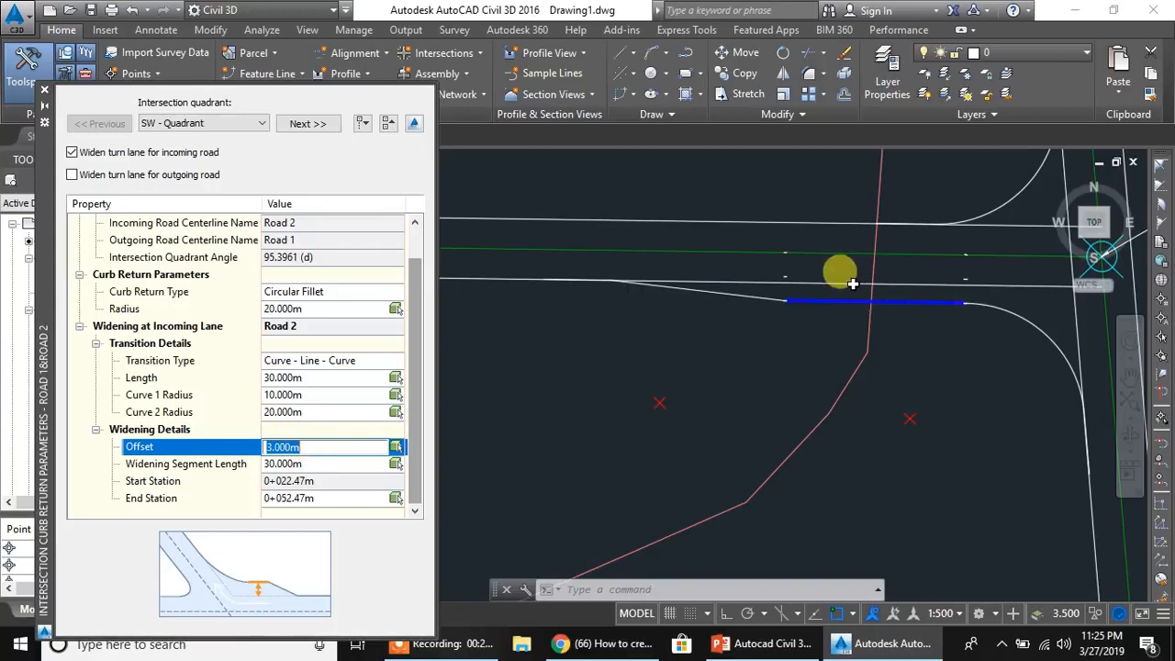
left_click(322, 464)
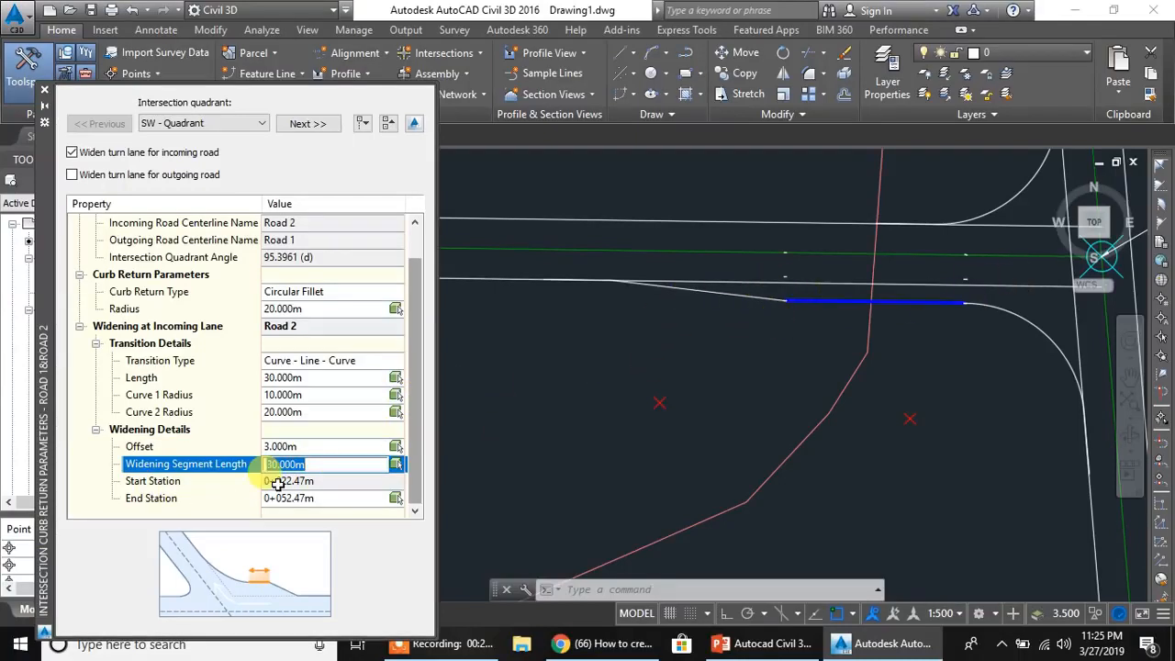
left_click(420, 383)
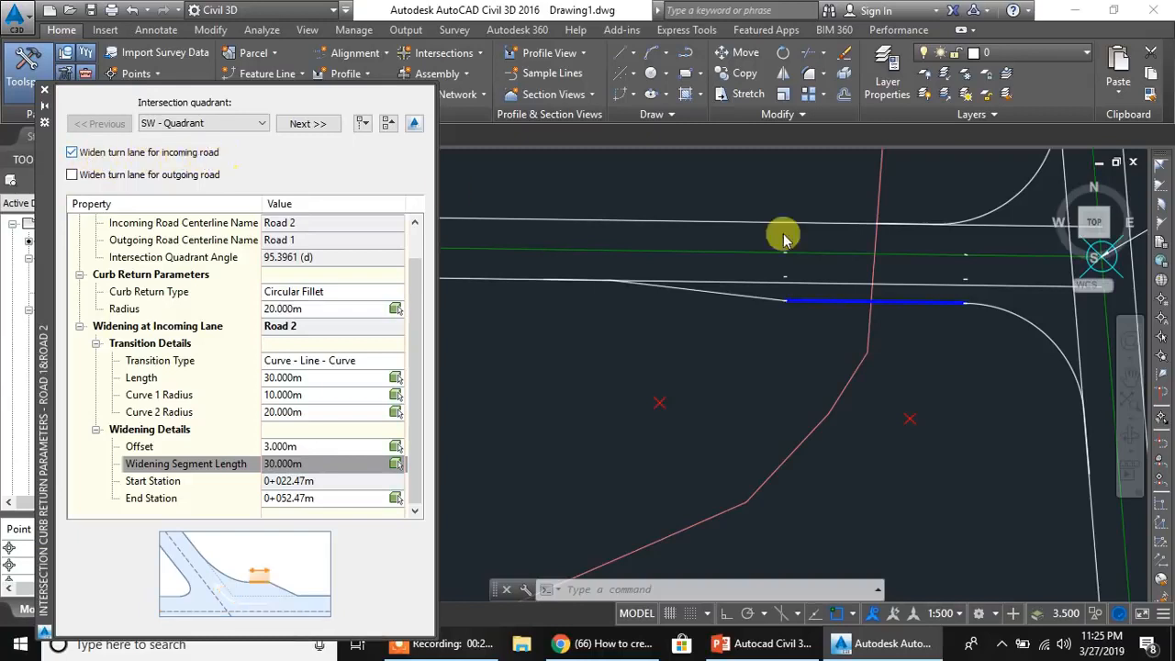
- Enable turn lane widening for the outgoing road in the SW quadrant and reveal the outgoing lane's setting groups
left_click(74, 175)
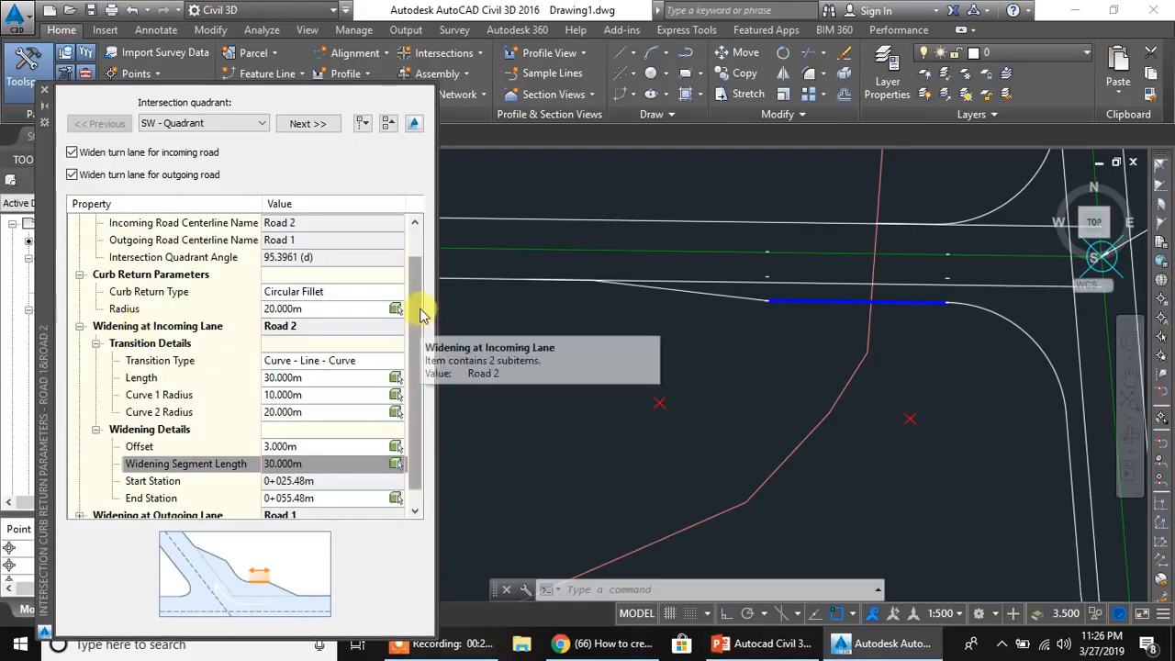
left_click_drag(418, 307, 425, 356)
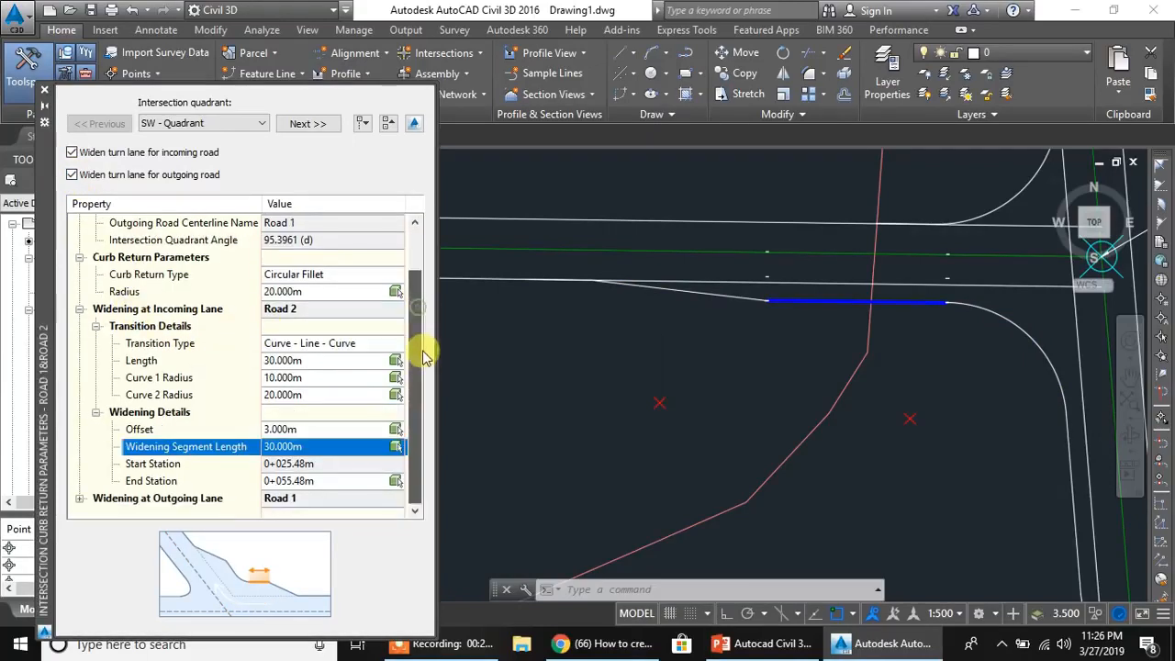
left_click(81, 500)
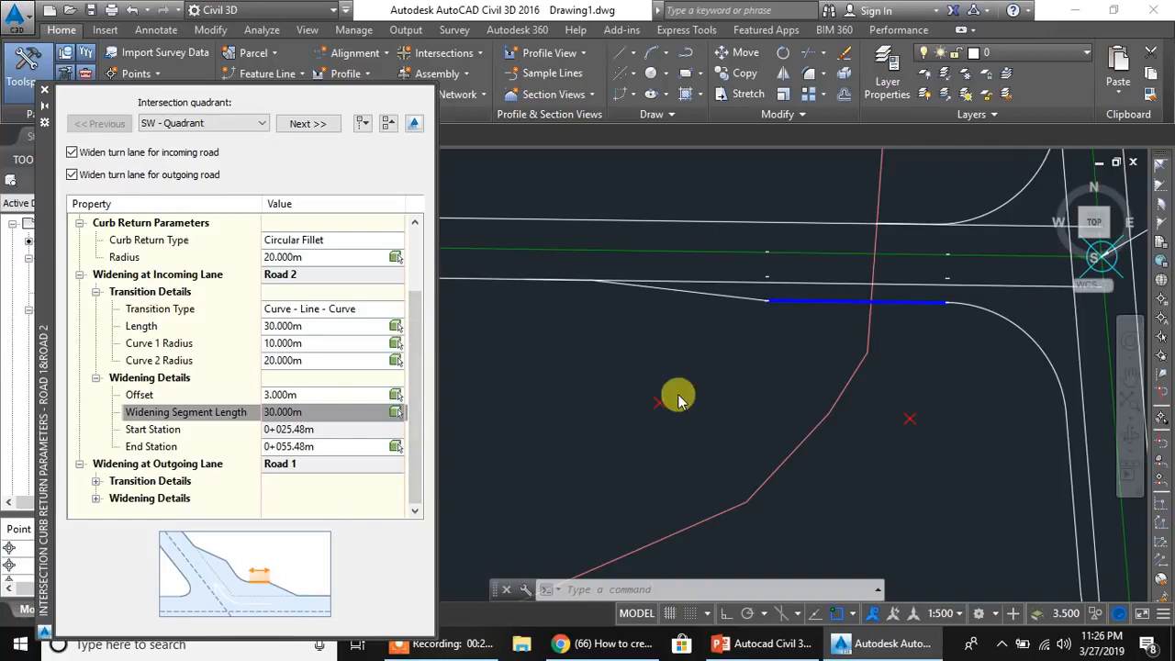
left_click(416, 394)
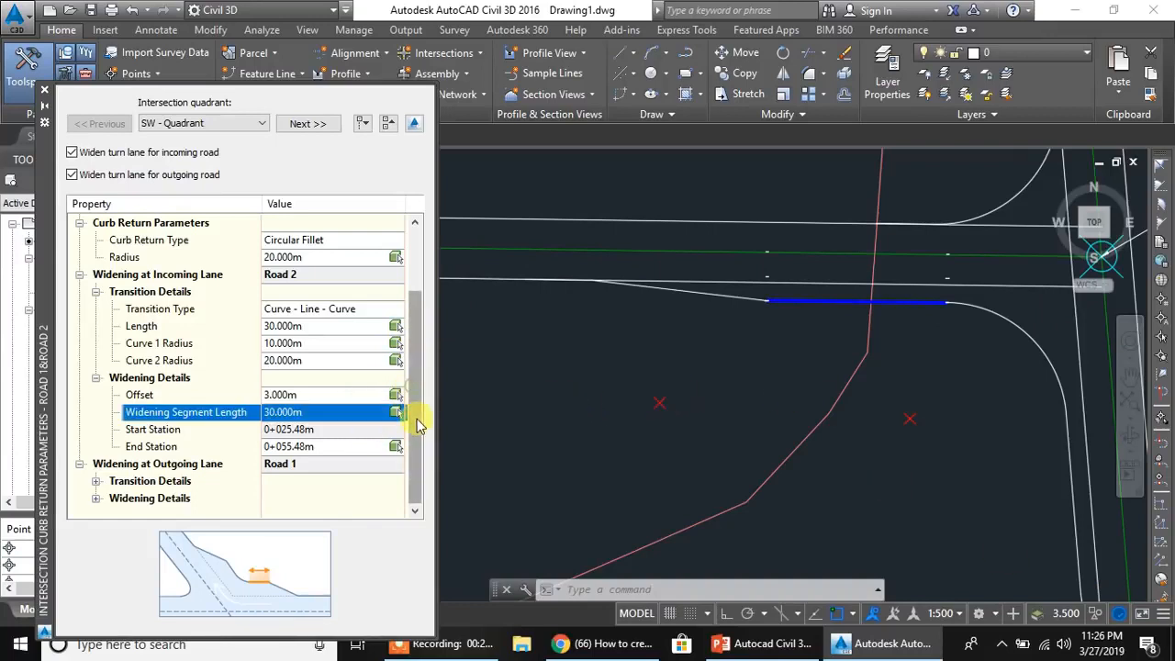
- Examine the outgoing lane's transition length and curve radii on Road 1 and locate the transition in the drawing
left_click(95, 482)
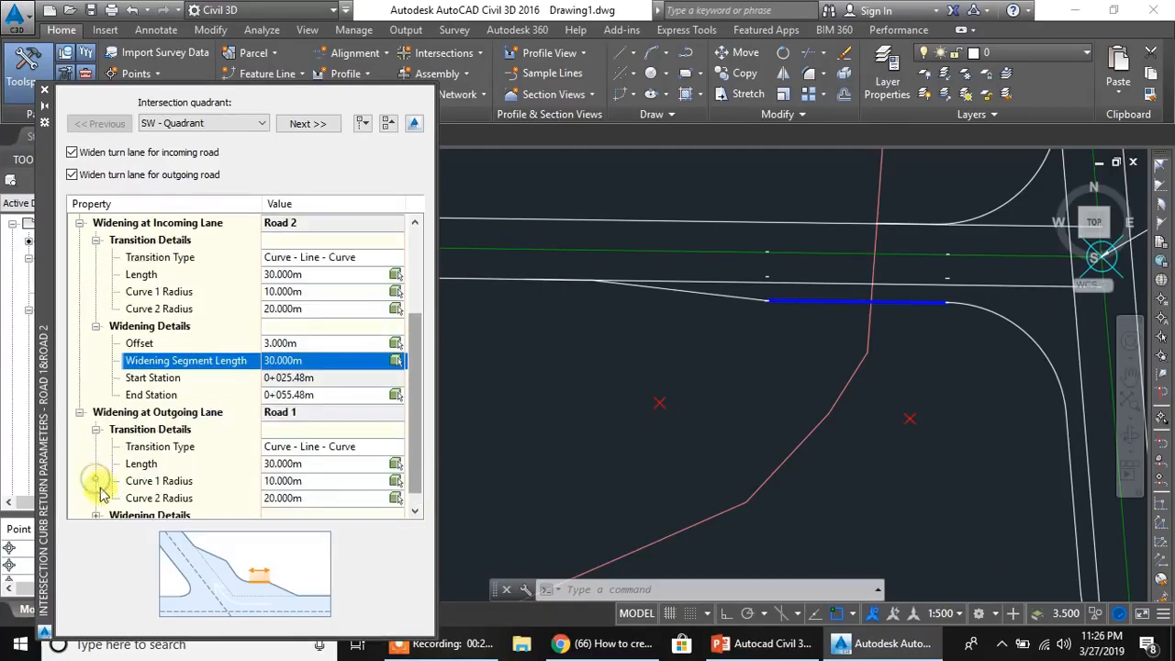
left_click(317, 464)
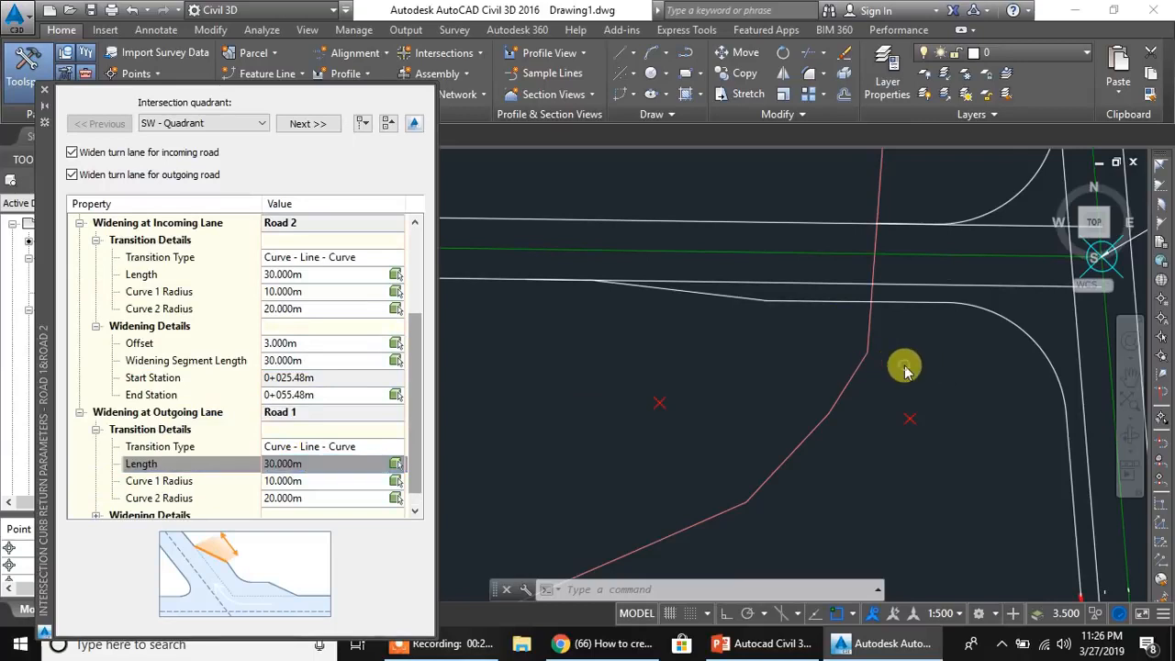
scroll(907, 354, "down", 3)
middle_click_drag(909, 347, 901, 309)
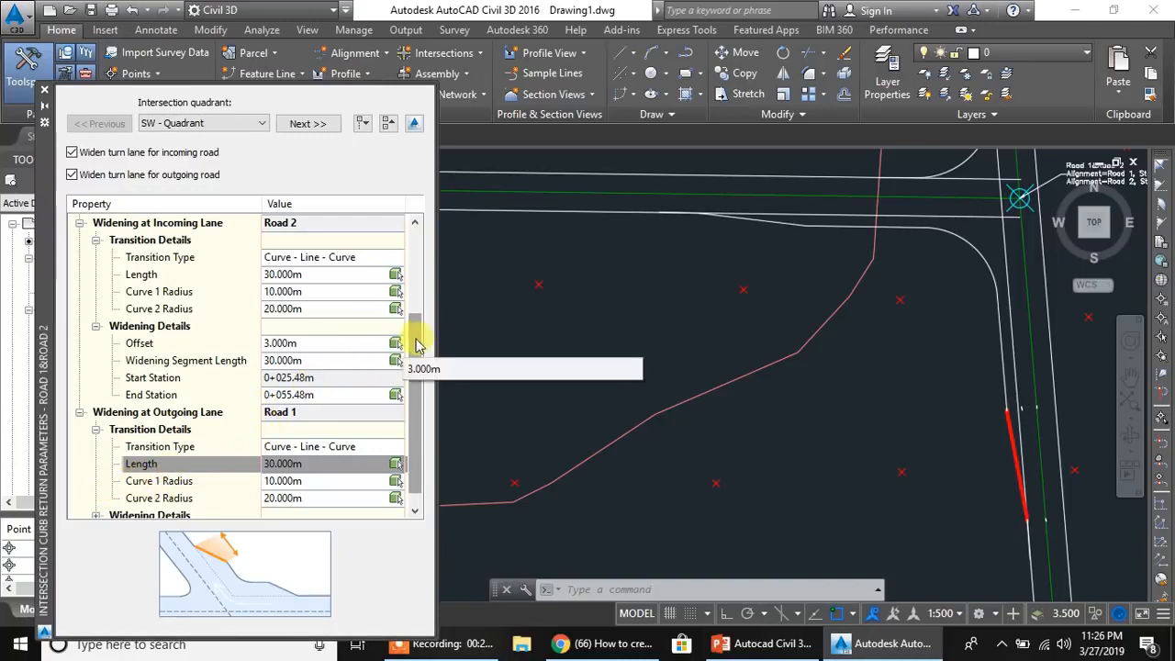
left_click_drag(412, 336, 420, 388)
left_click(287, 464)
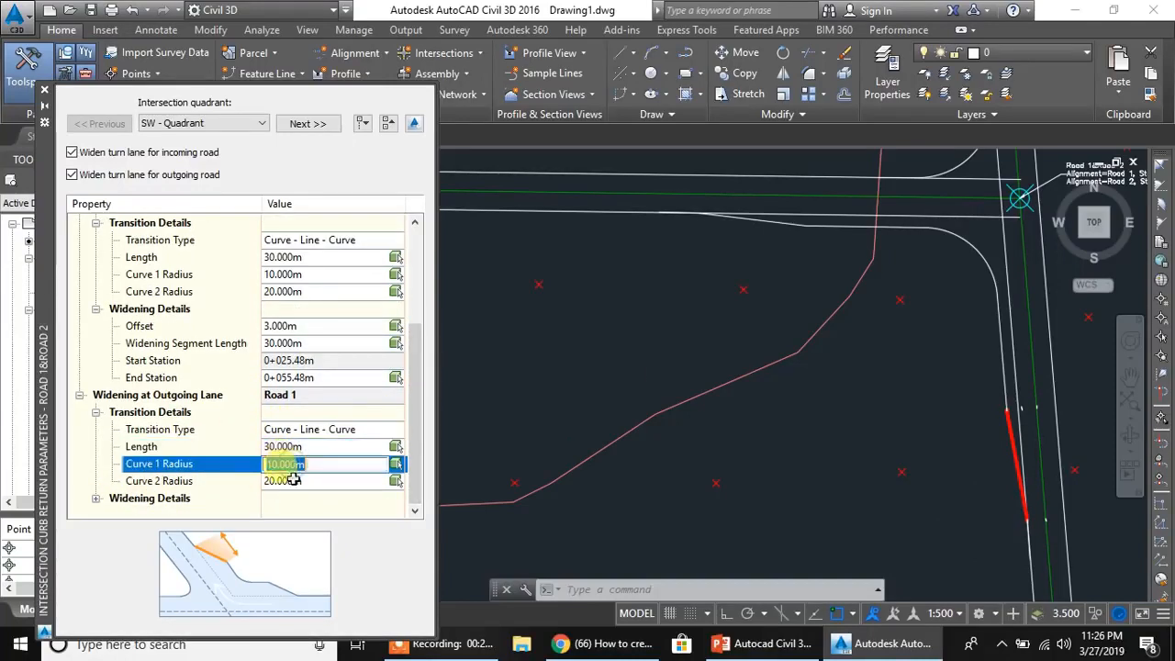
left_click(284, 481)
- Examine the outgoing lane's widening segment length, start station and offset, and switch to the NW quadrant's parameters
left_click(95, 499)
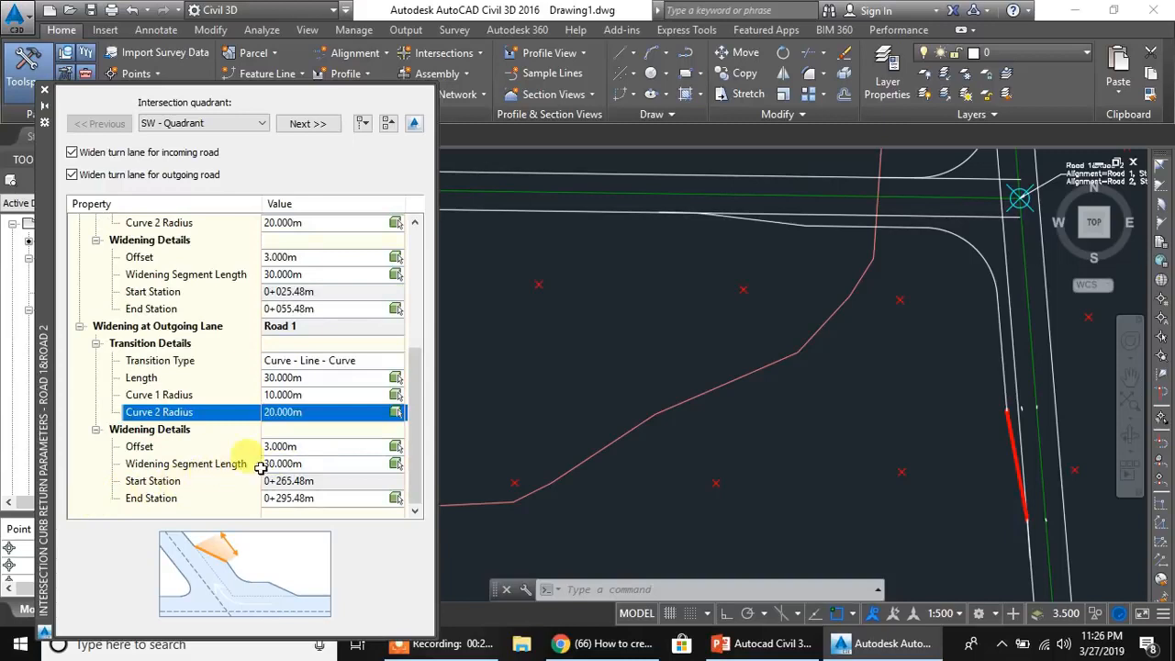
left_click(296, 463)
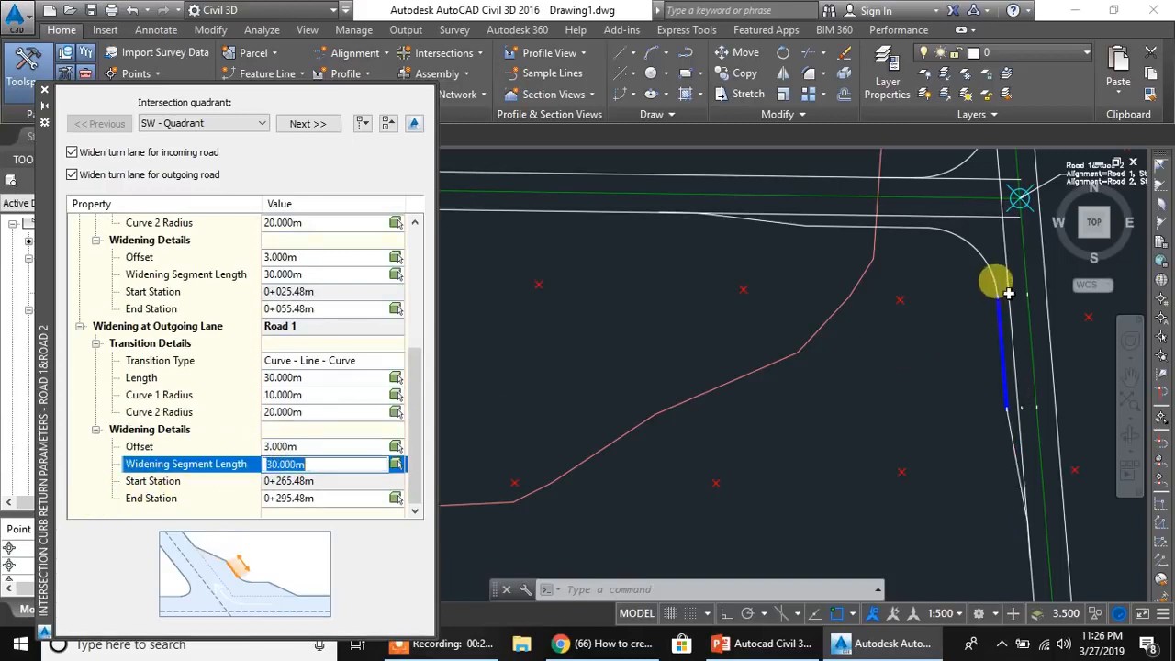
left_click(321, 481)
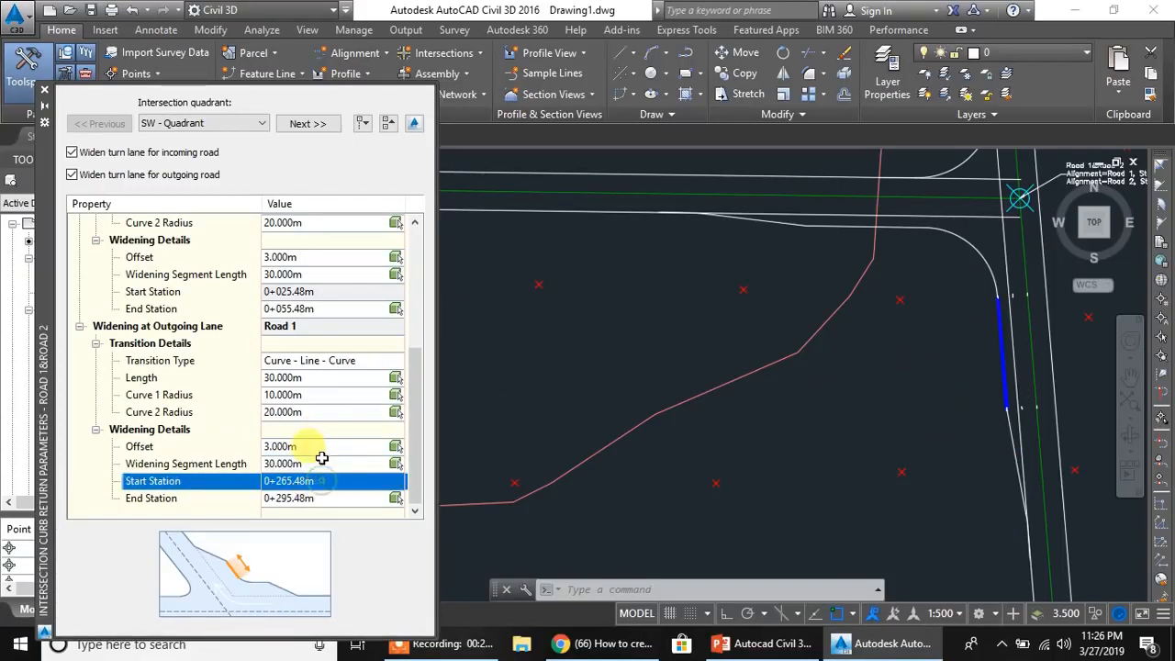
left_click(316, 446)
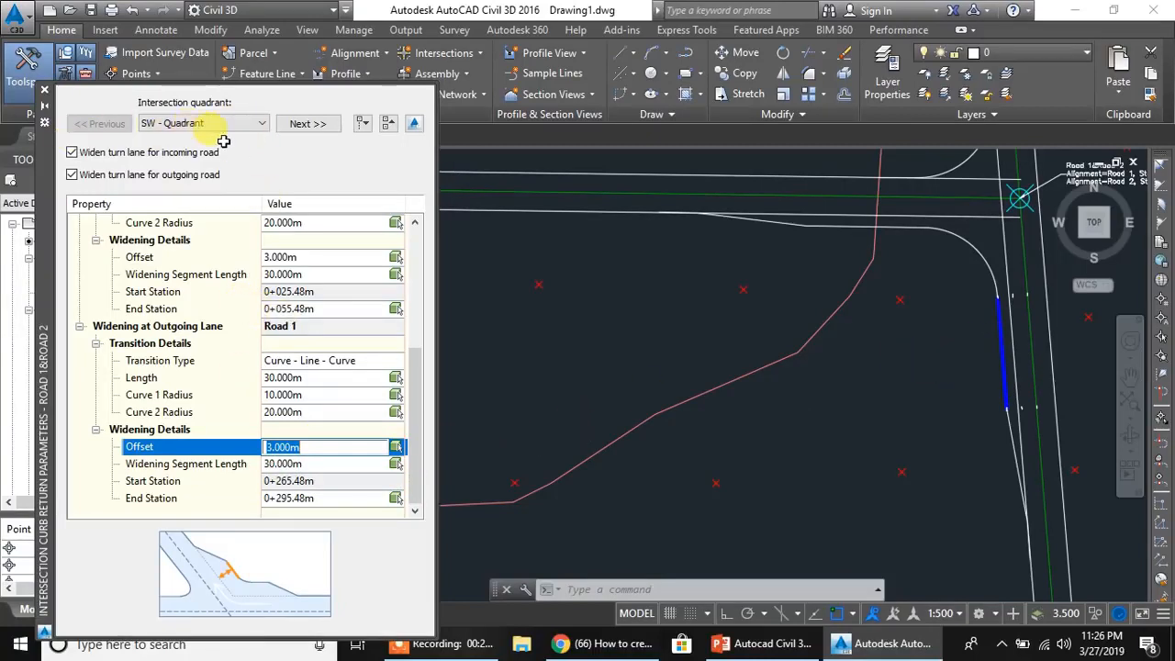
left_click(309, 125)
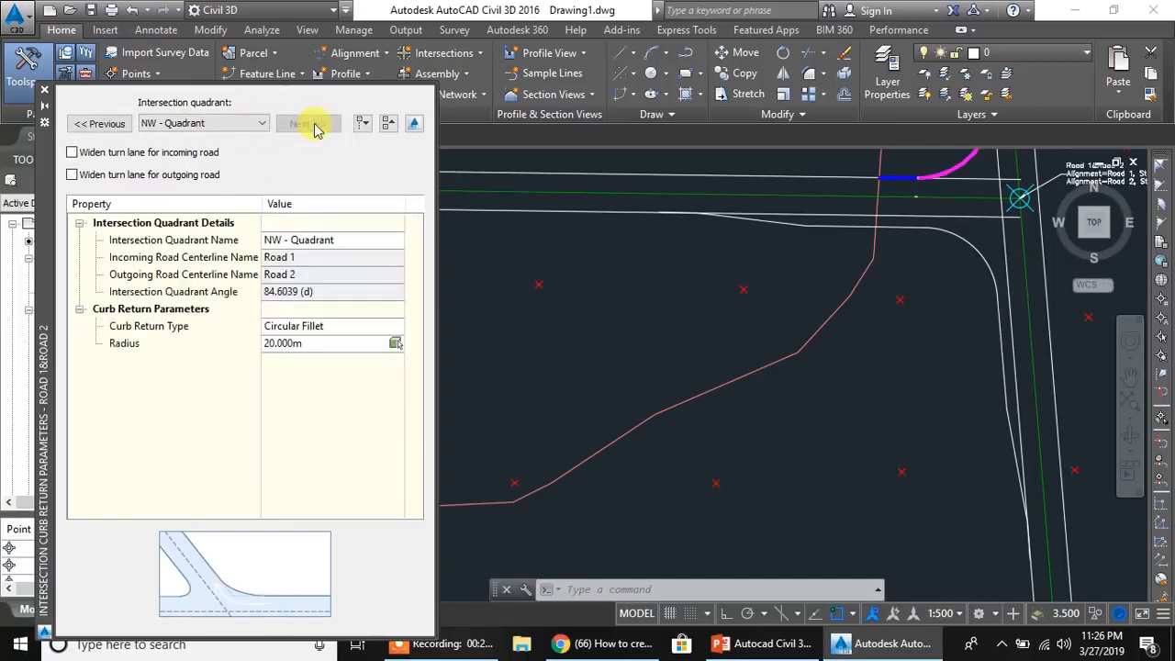
- Enable turn lane widening for both the incoming and outgoing roads in the NW quadrant and expand the incoming lane's transition and widening details
mouse_move(802, 269)
middle_mouse_down()
mouse_move(869, 412)
mouse_move(818, 462)
mouse_move(742, 446)
mouse_move(716, 454)
middle_mouse_up()
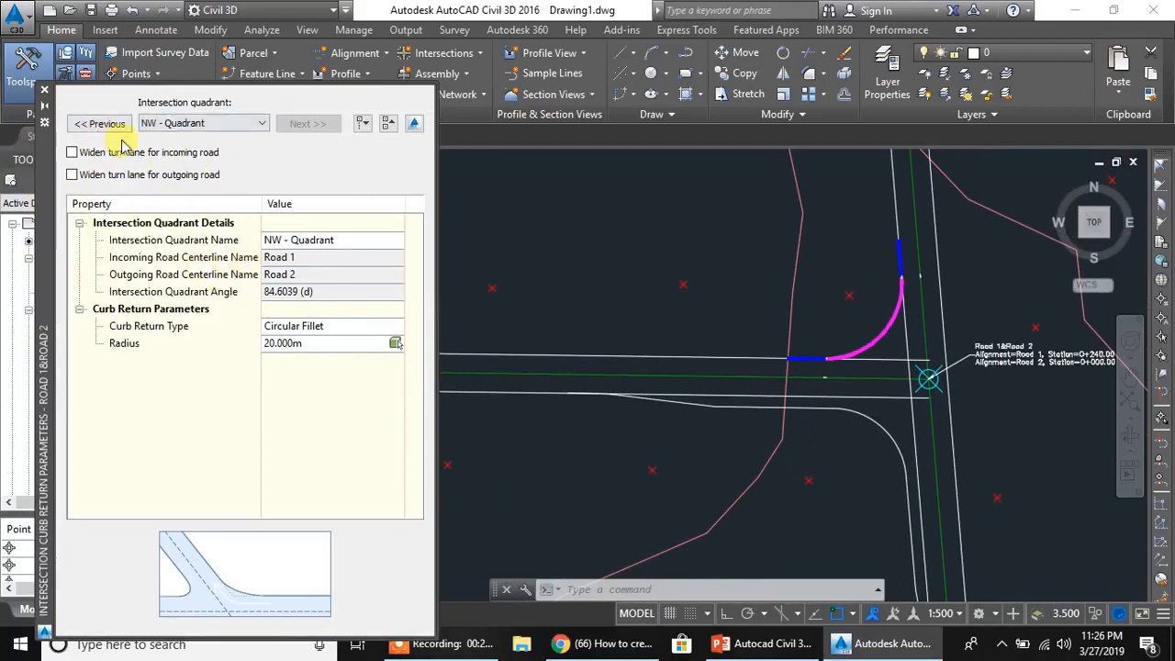
left_click(72, 152)
left_click(71, 152)
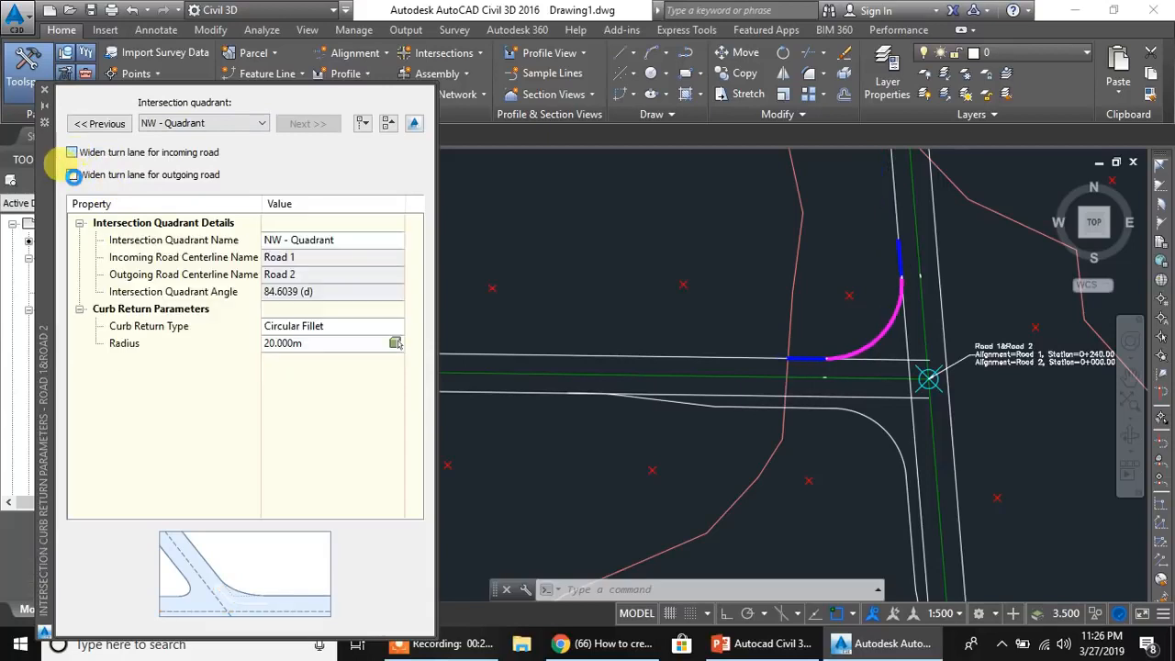
left_click(72, 153)
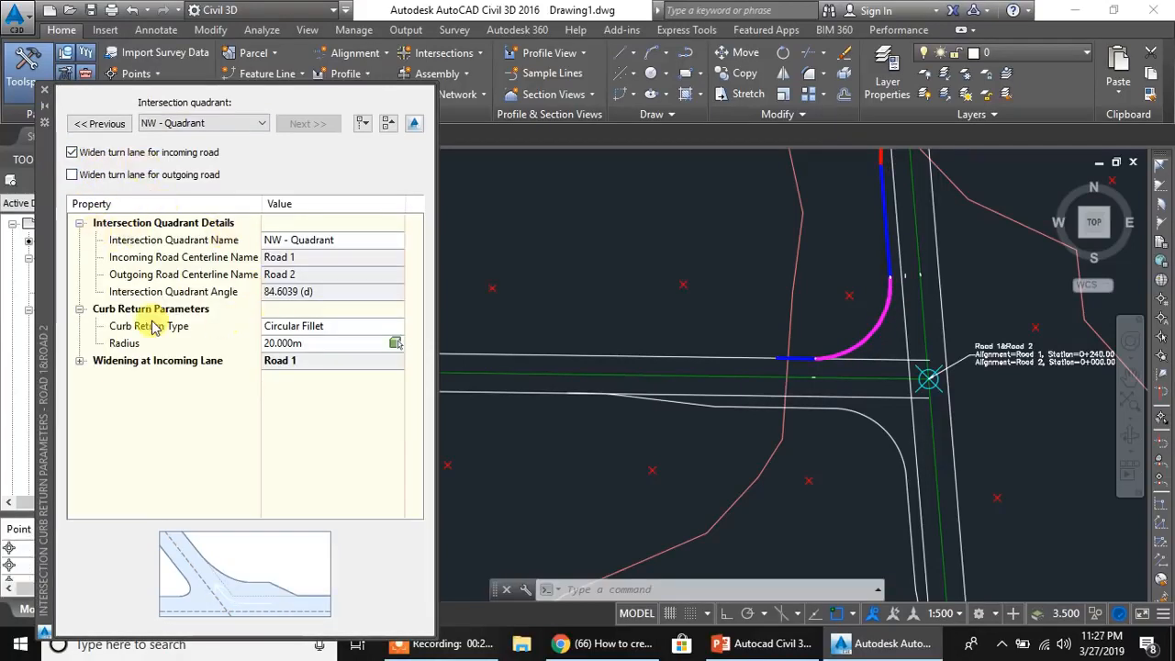
left_click(79, 361)
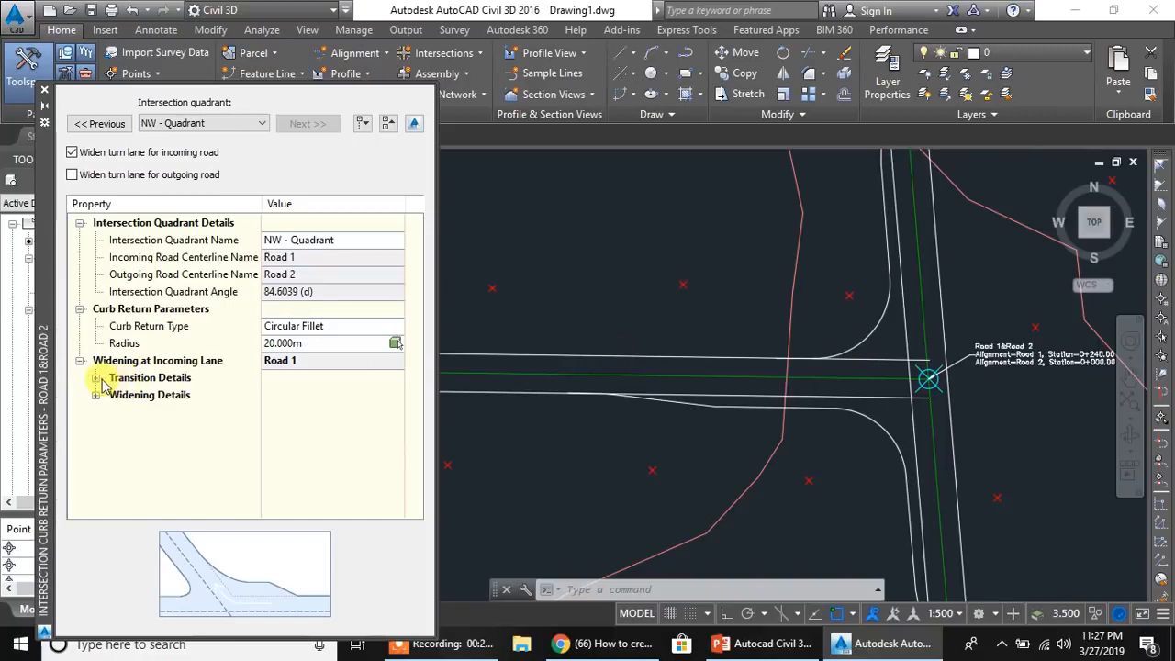
left_click(95, 378)
left_click(95, 464)
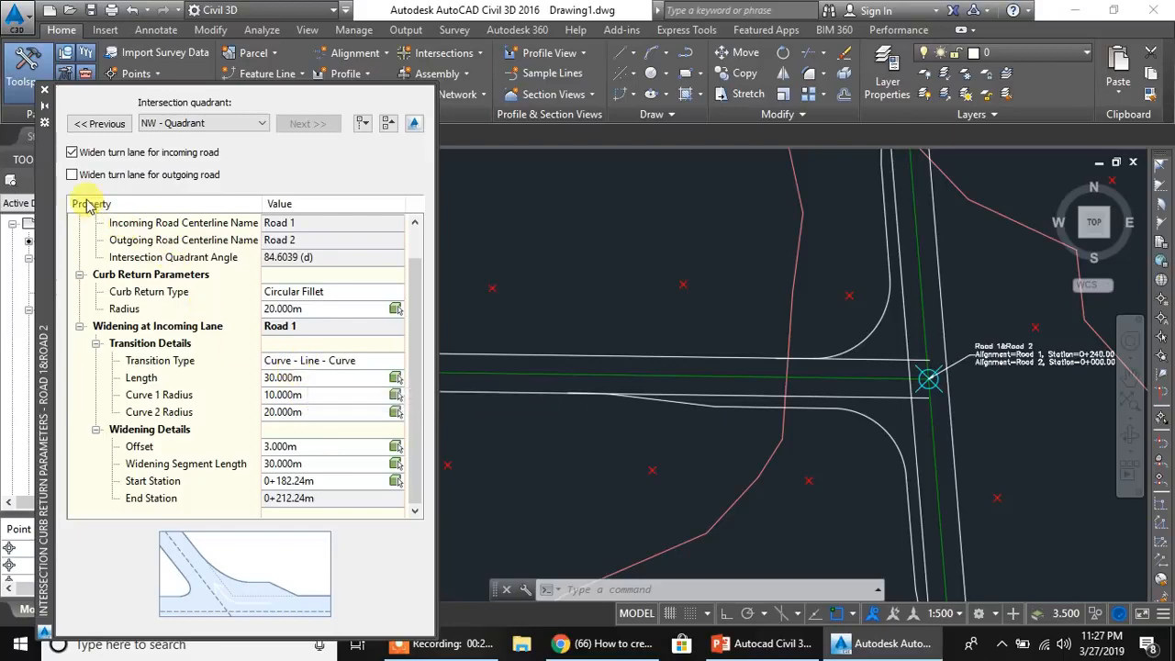
left_click(72, 174)
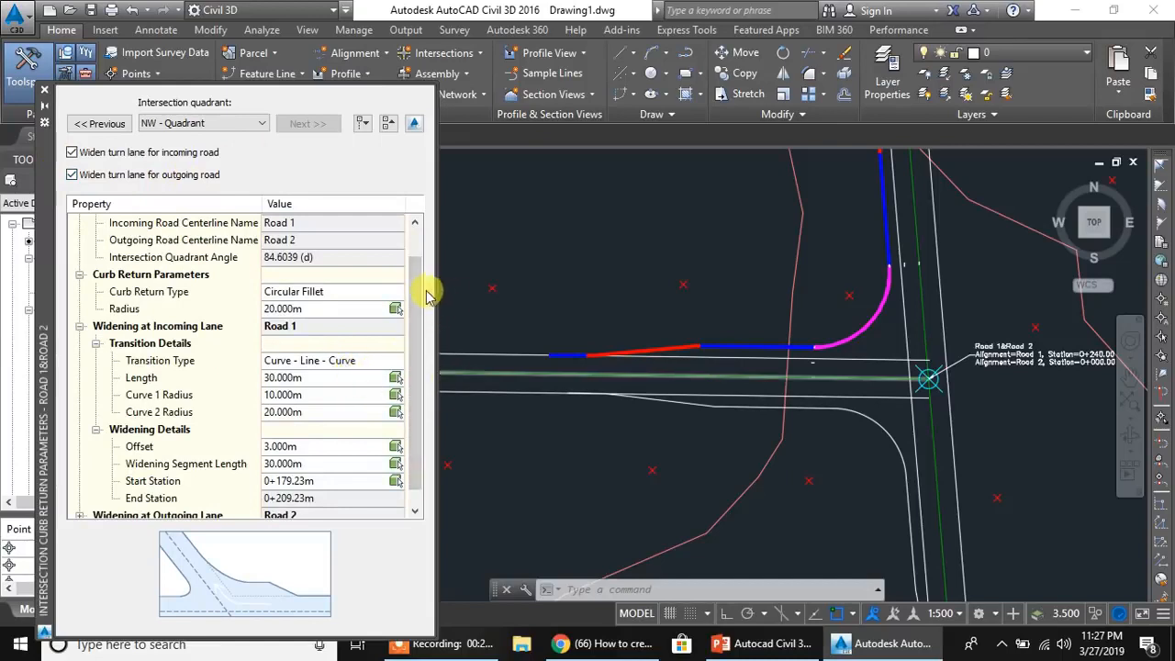
left_click_drag(424, 294, 427, 321)
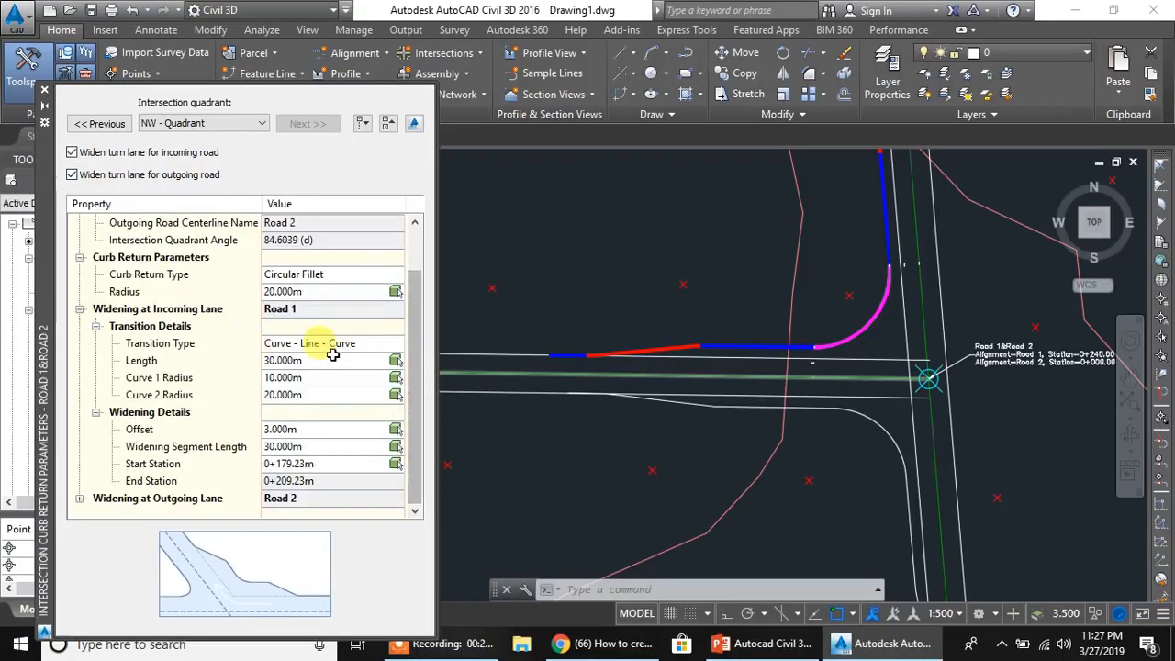
- Examine the NW quadrant's incoming lane transition length, widening segment length and offset on Road 1, locating each in the drawing
left_click(298, 361)
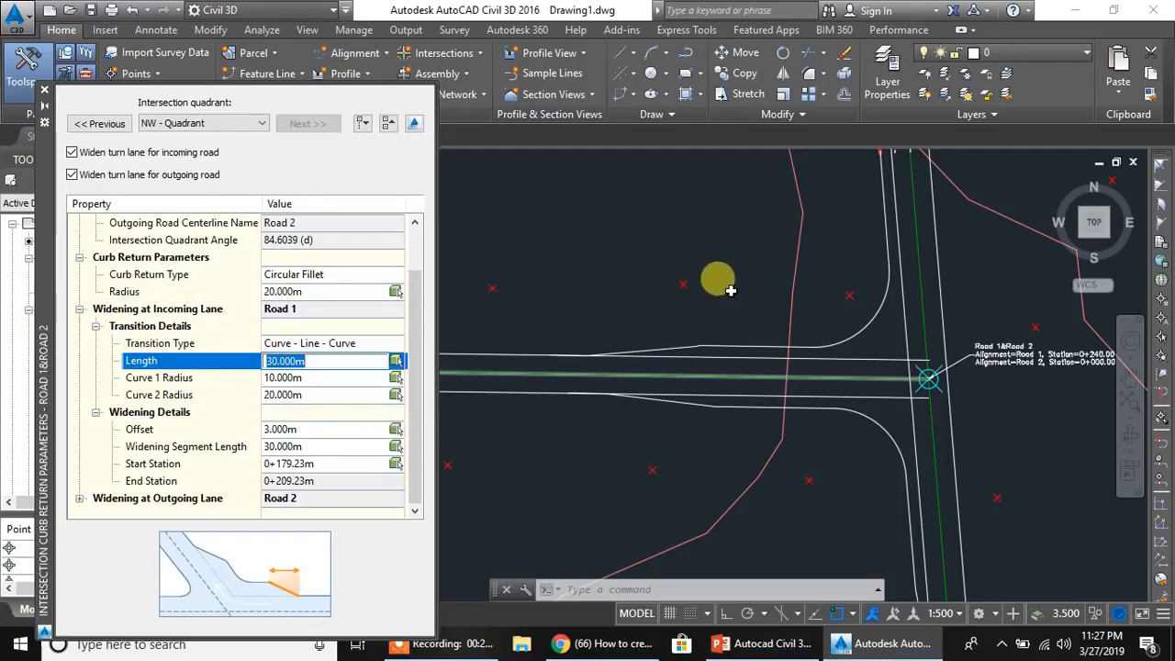
middle_click_drag(748, 263, 759, 403)
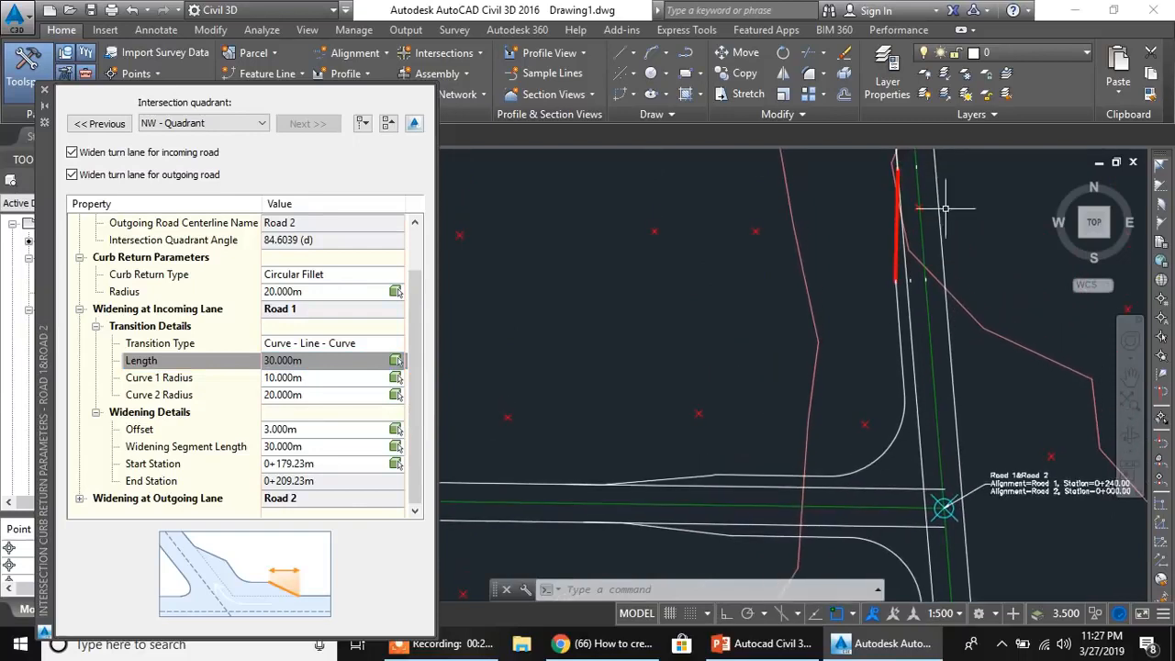
mouse_move(872, 368)
middle_mouse_down()
mouse_move(865, 348)
mouse_move(865, 365)
middle_mouse_up()
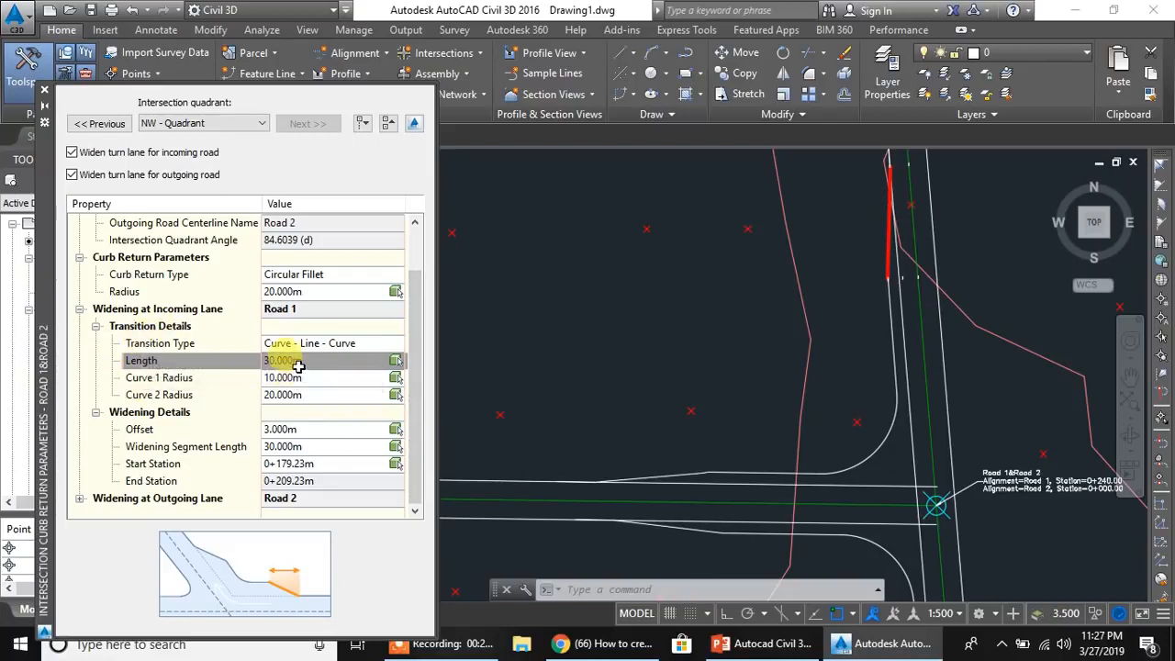
left_click(341, 446)
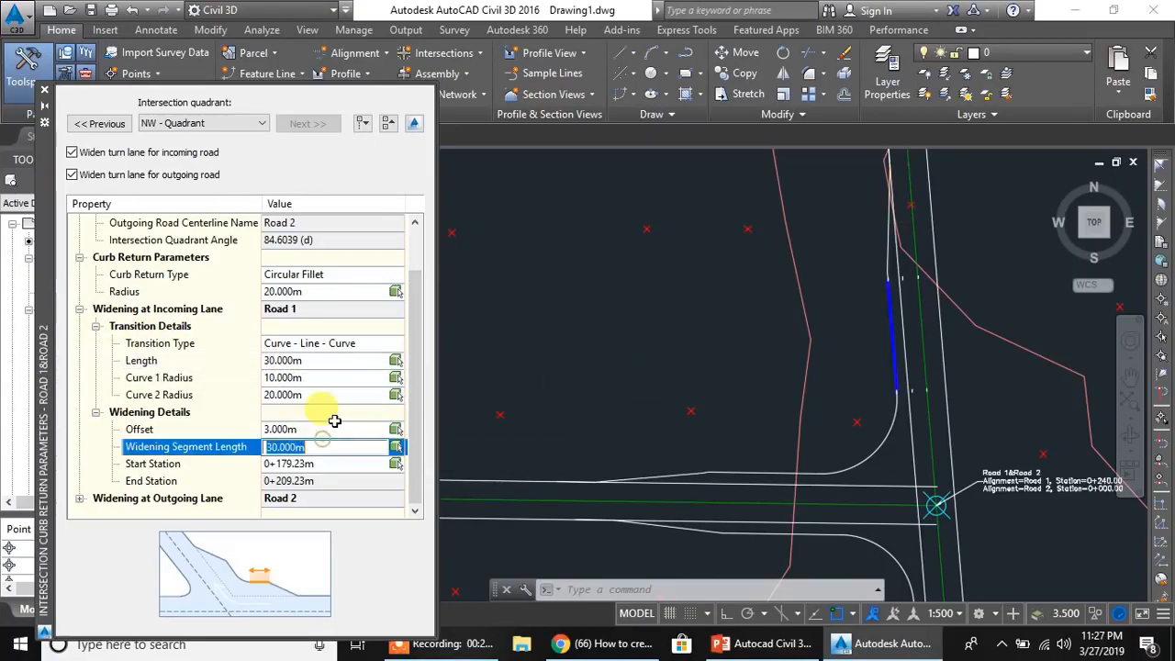
left_click(317, 428)
left_click(326, 447)
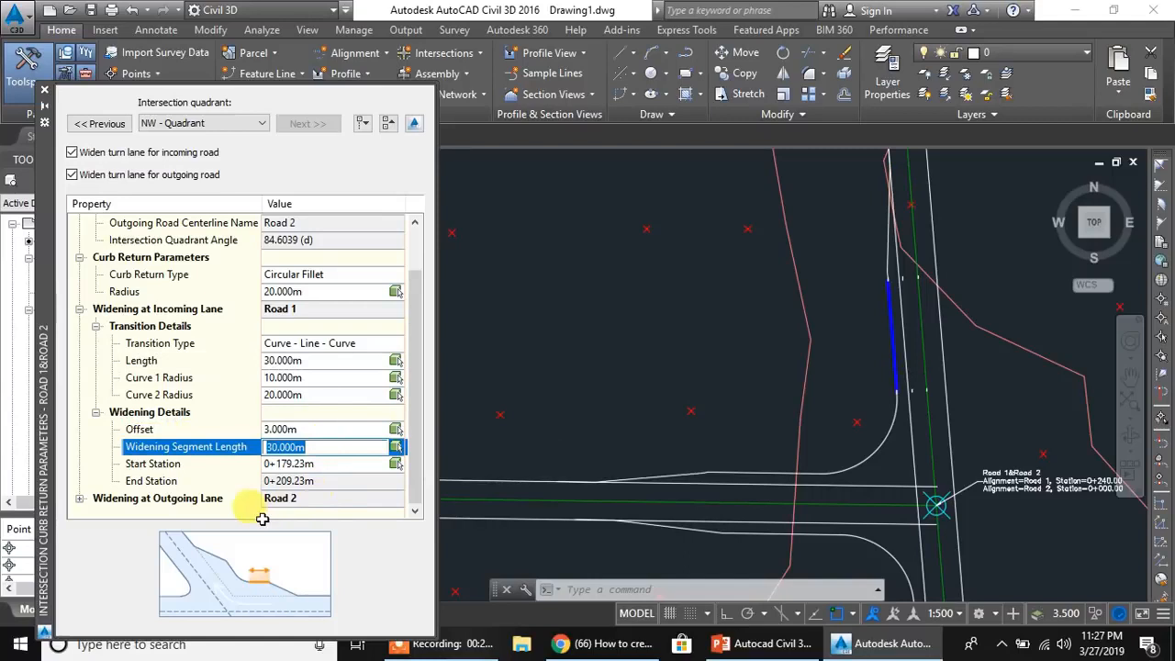
- Examine the NW quadrant's outgoing lane transition and widening segment lengths on Road 2, then close the parameters and clear the selection
left_click(79, 499)
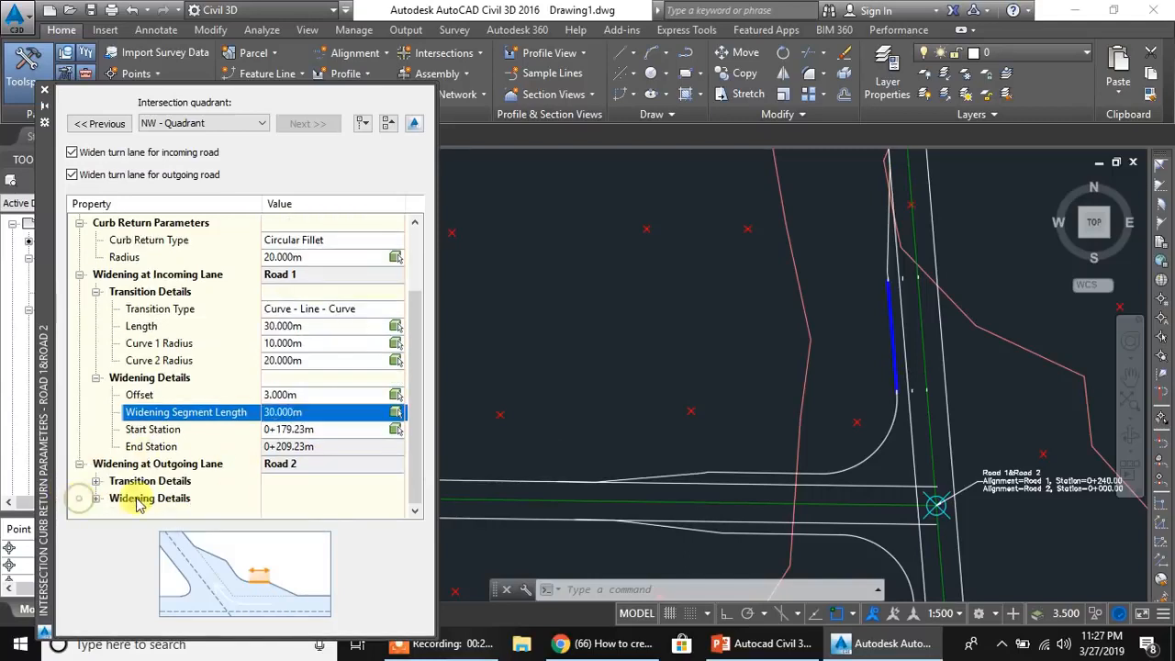
left_click(95, 482)
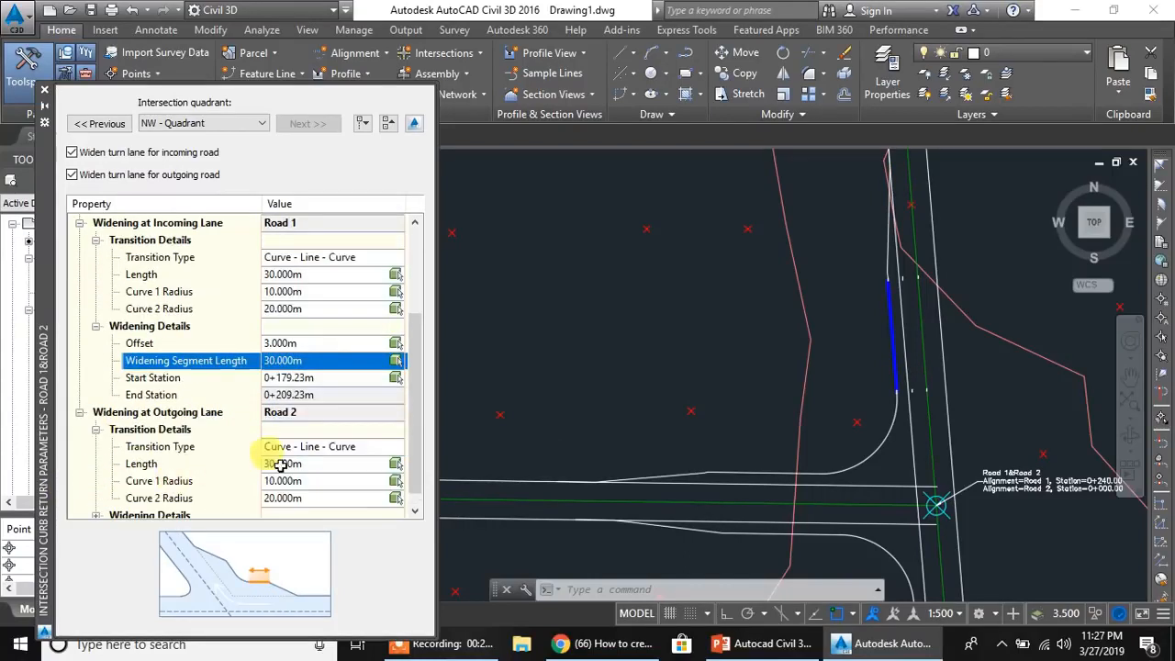
left_click(297, 463)
scroll(252, 439, "down", 1)
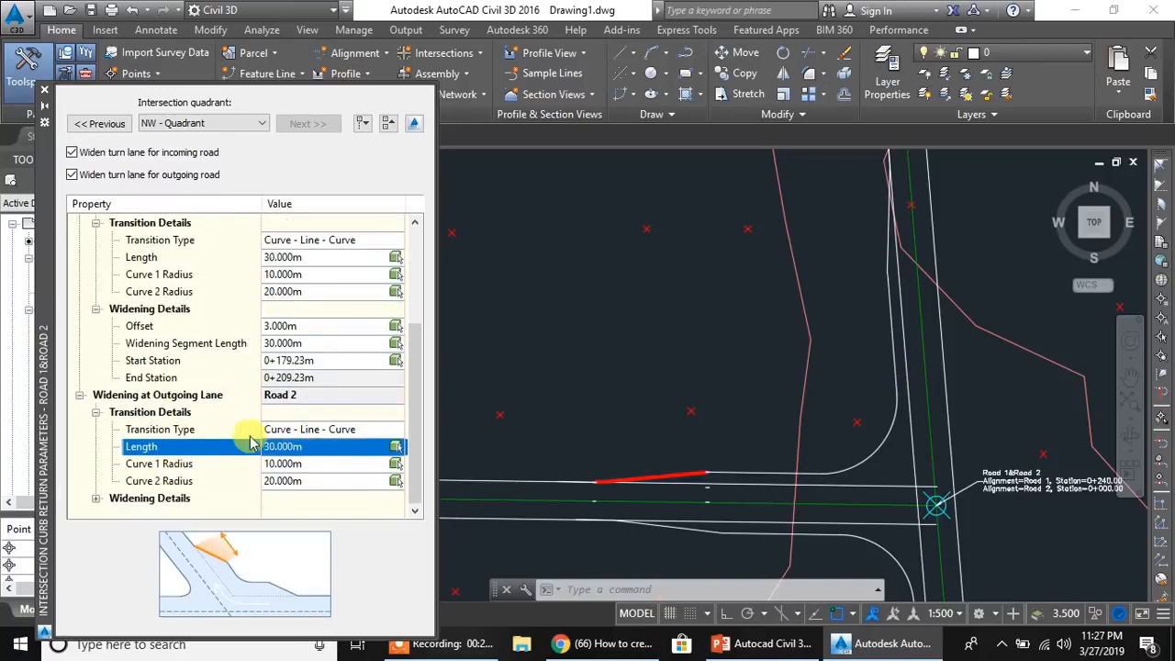
left_click(96, 500)
left_click(299, 464)
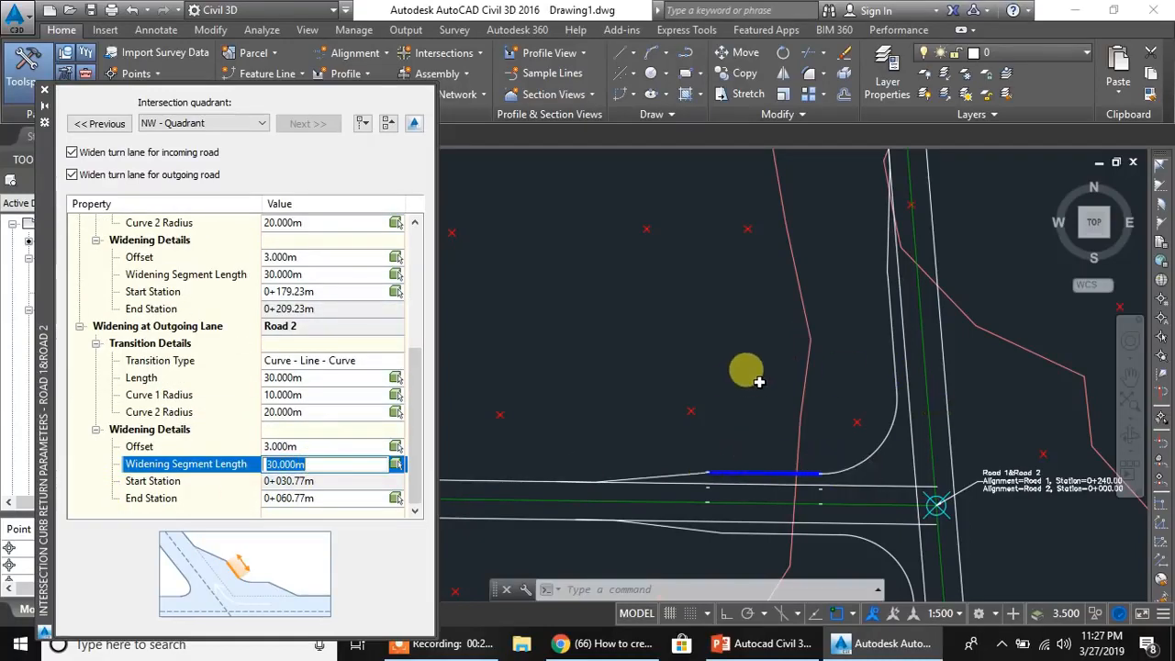
scroll(755, 383, "down", 2)
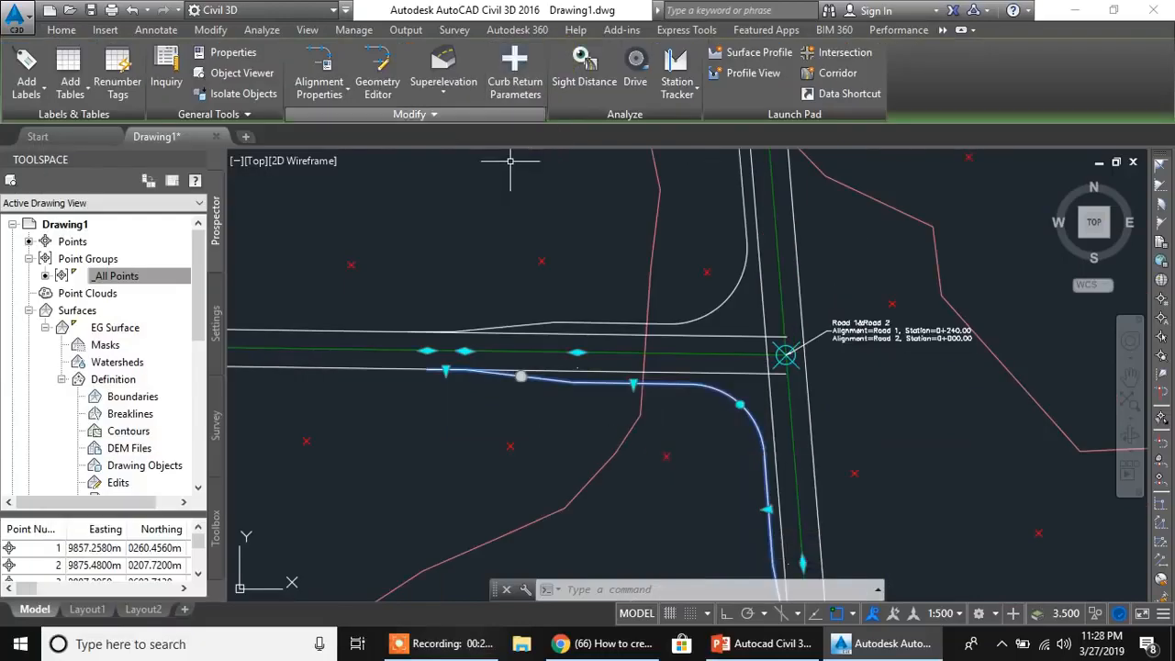
key("Escape")
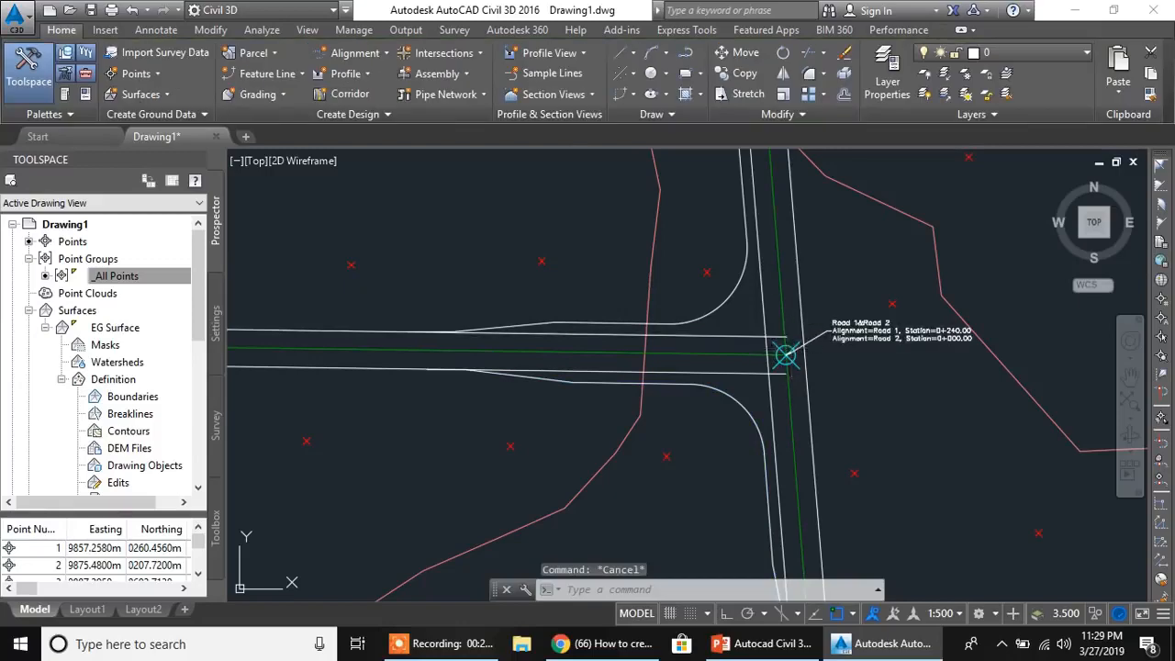
- Select the Road 1 and Road 2 intersection marker and open its curb return profile parameters
left_click(787, 353)
scroll(787, 358, "up", 4)
key("Escape")
left_click(799, 326)
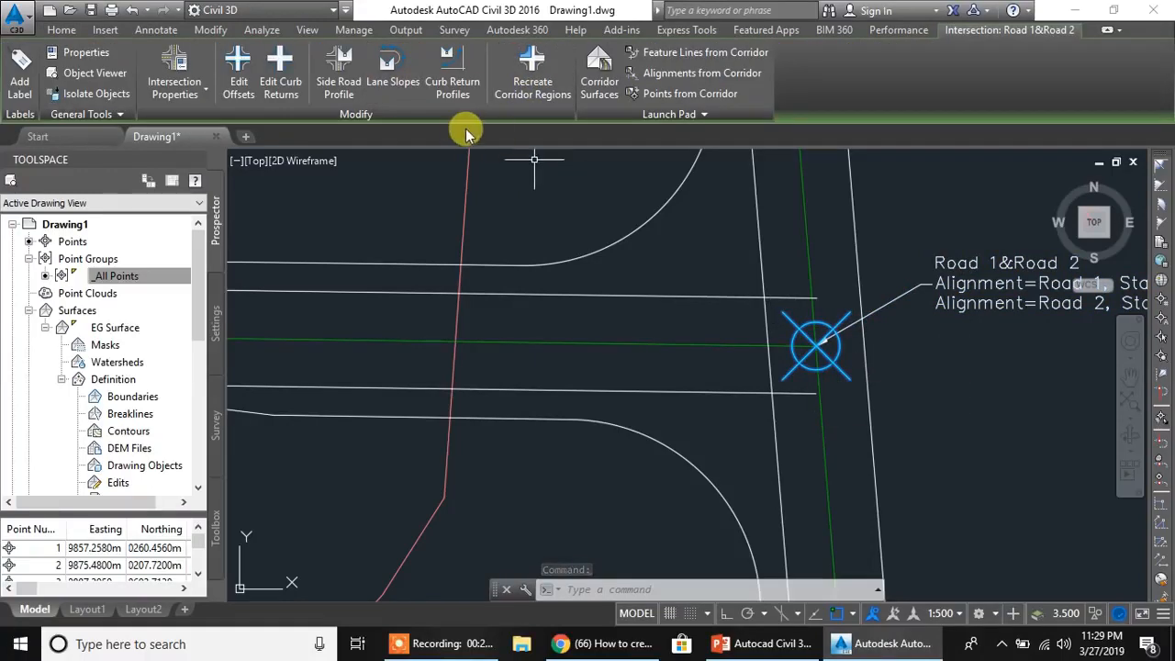
mouse_move(739, 398)
middle_mouse_down()
mouse_move(734, 383)
mouse_move(689, 398)
mouse_move(699, 397)
middle_mouse_up()
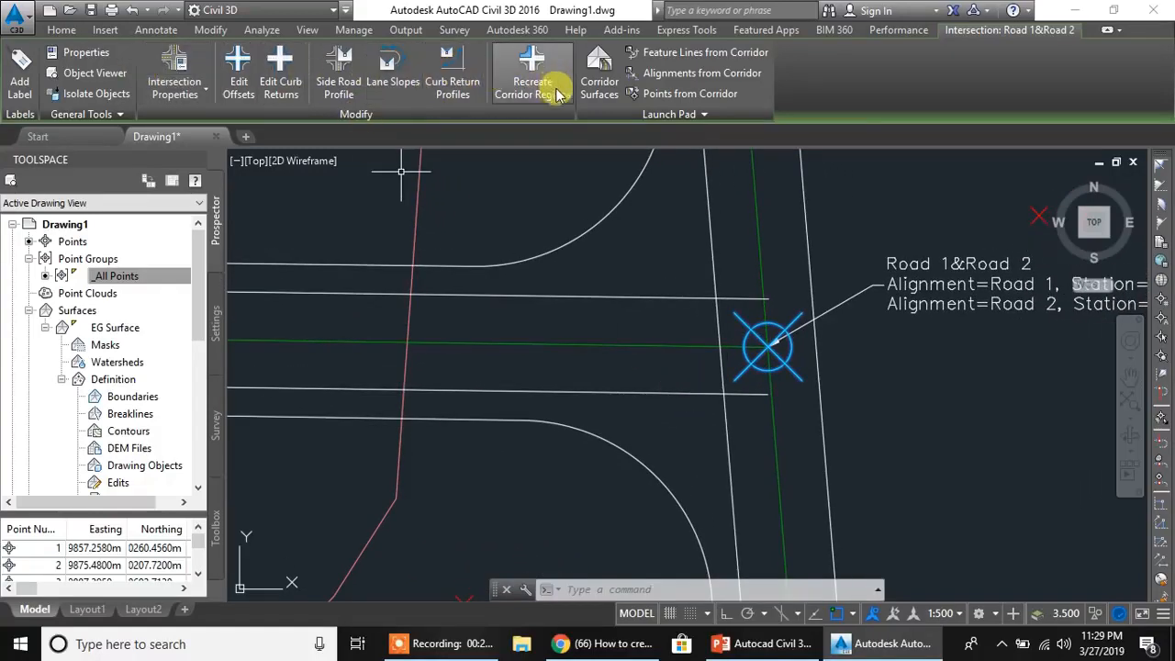
left_click(453, 91)
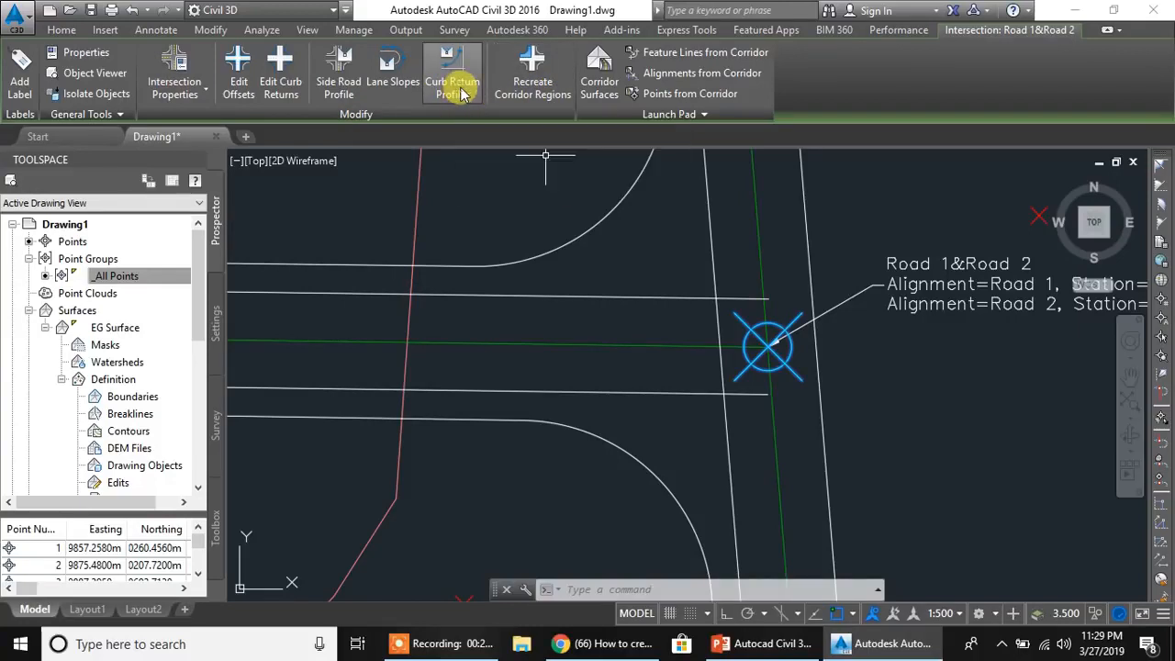
left_click(503, 243)
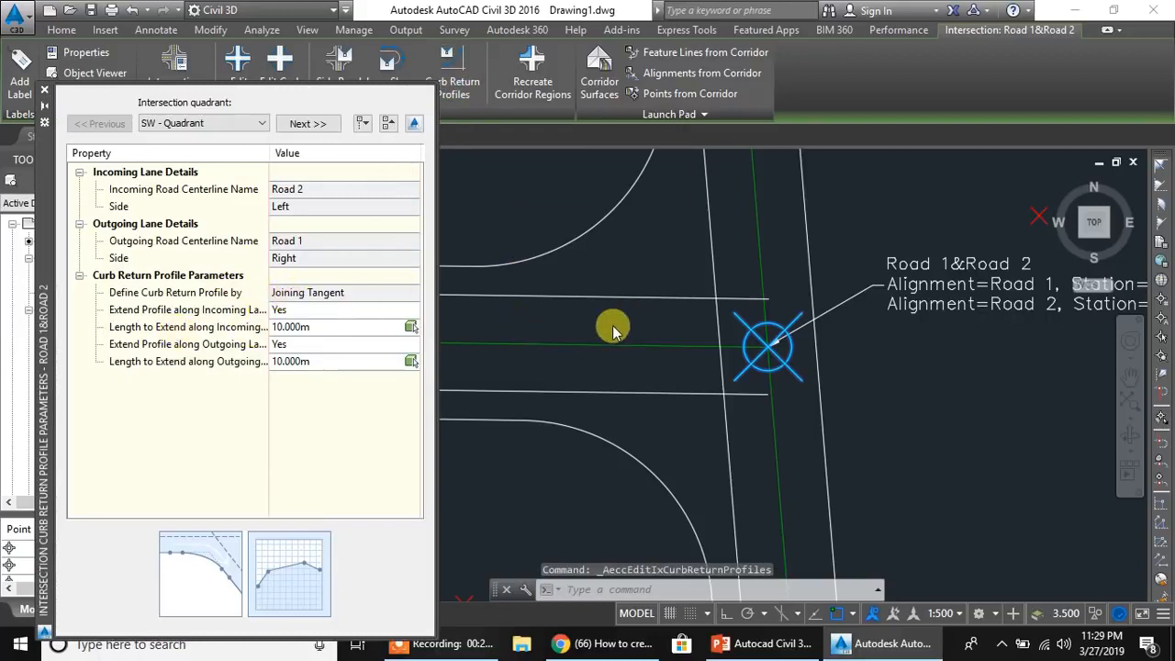
- Examine which centerlines serve as the incoming and outgoing roads of the SW quadrant's curb return profile
middle_click_drag(791, 269, 900, 275)
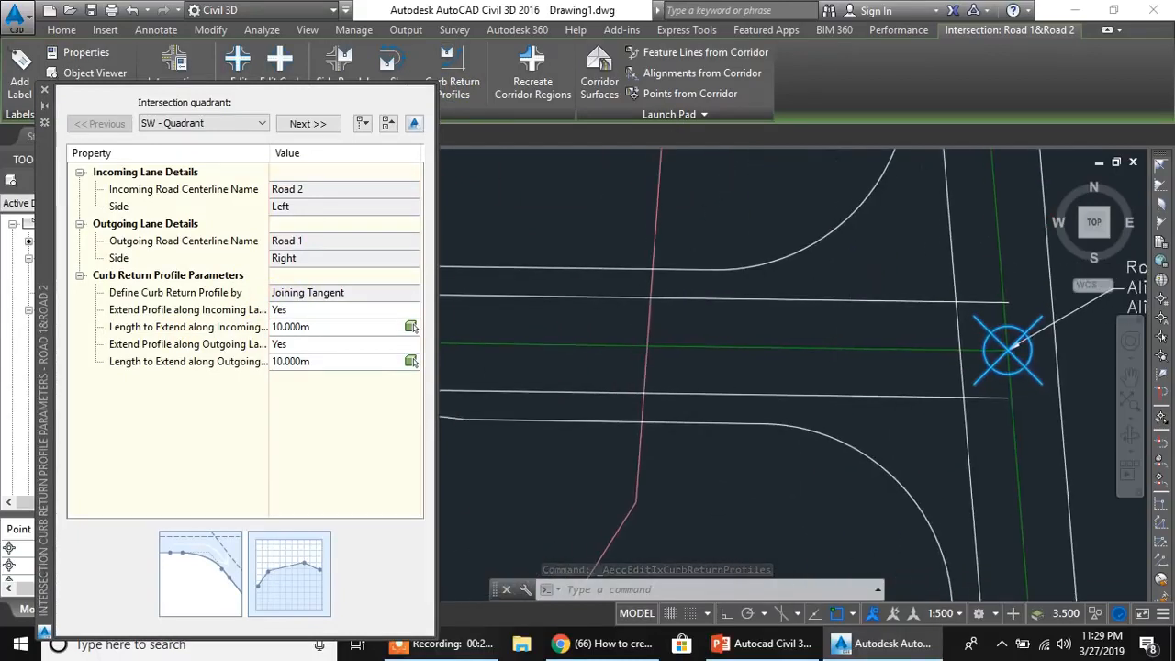
scroll(843, 287, "down", 1)
mouse_move(767, 343)
middle_mouse_down()
mouse_move(852, 320)
mouse_move(818, 308)
middle_mouse_up()
scroll(847, 321, "down", 1)
scroll(847, 320, "up", 1)
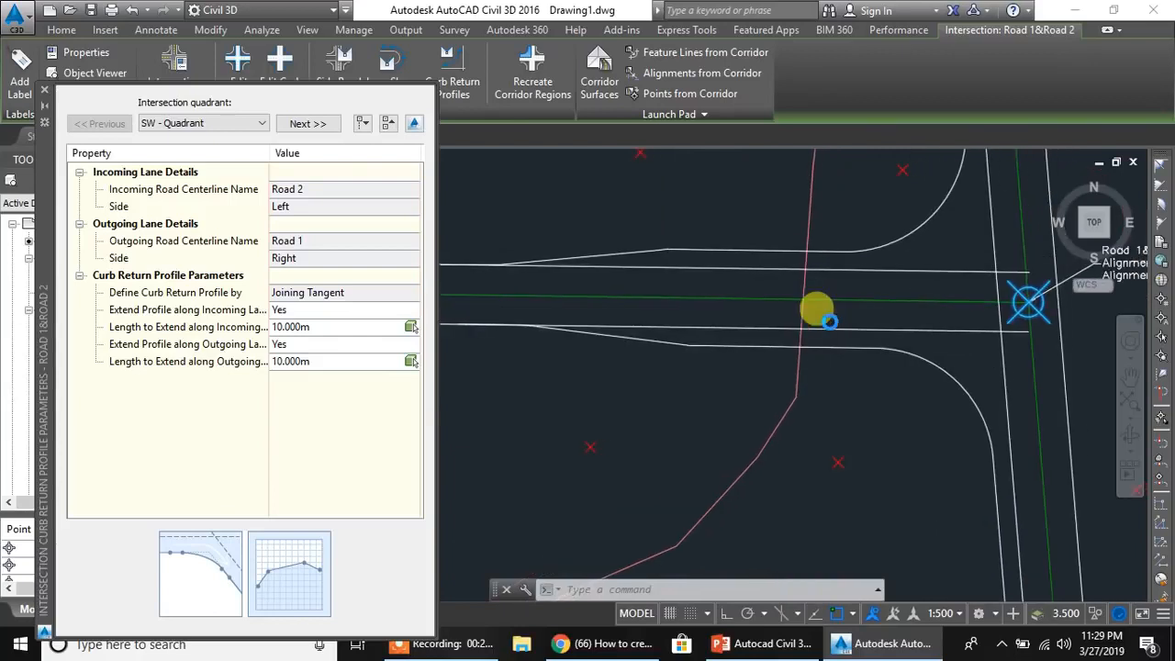
left_click(317, 189)
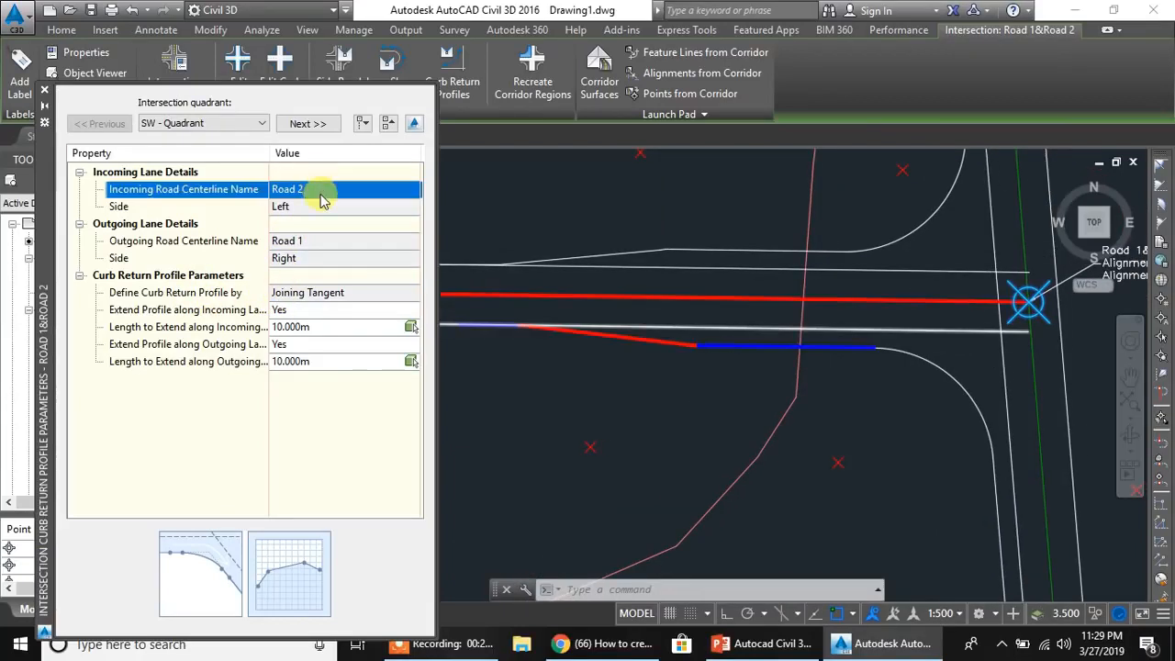
left_click(332, 247)
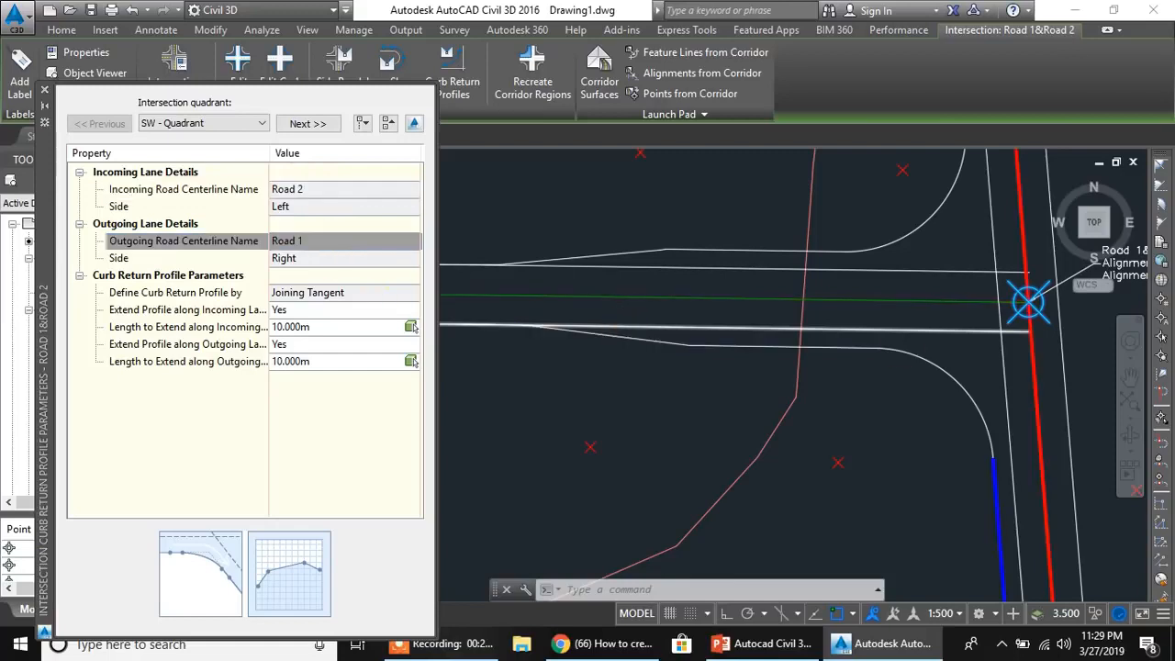
- Examine the SW quadrant's profile extension option and the extension lengths along the incoming and outgoing lanes, locating them in the drawing
left_click(317, 313)
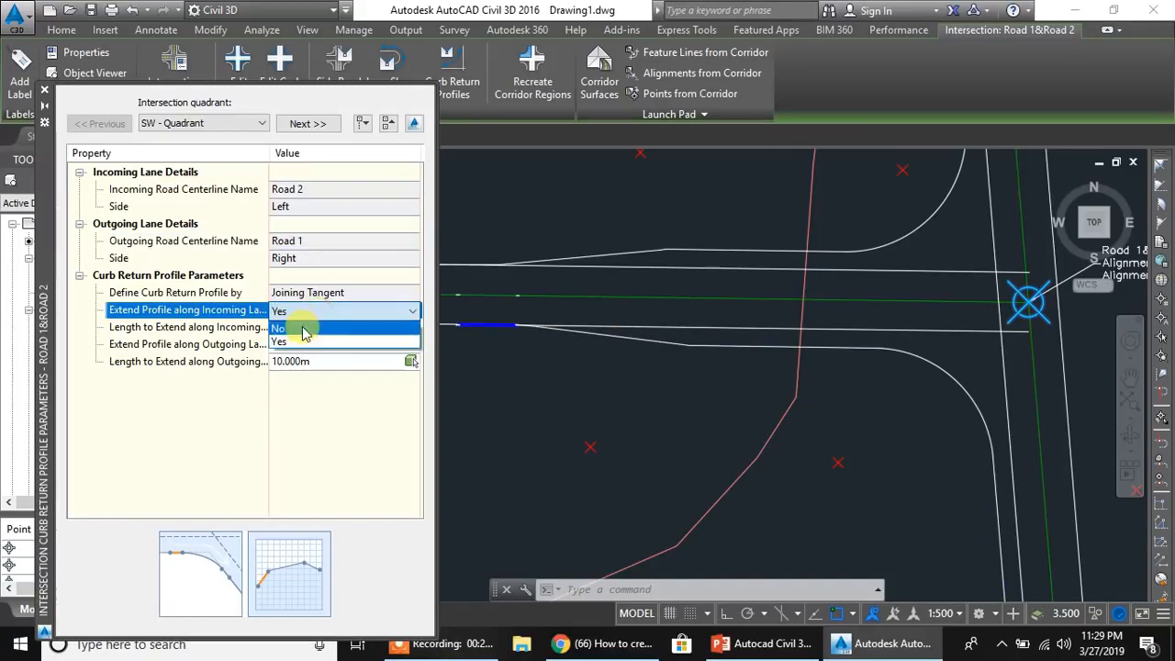
left_click(157, 420)
left_click(320, 328)
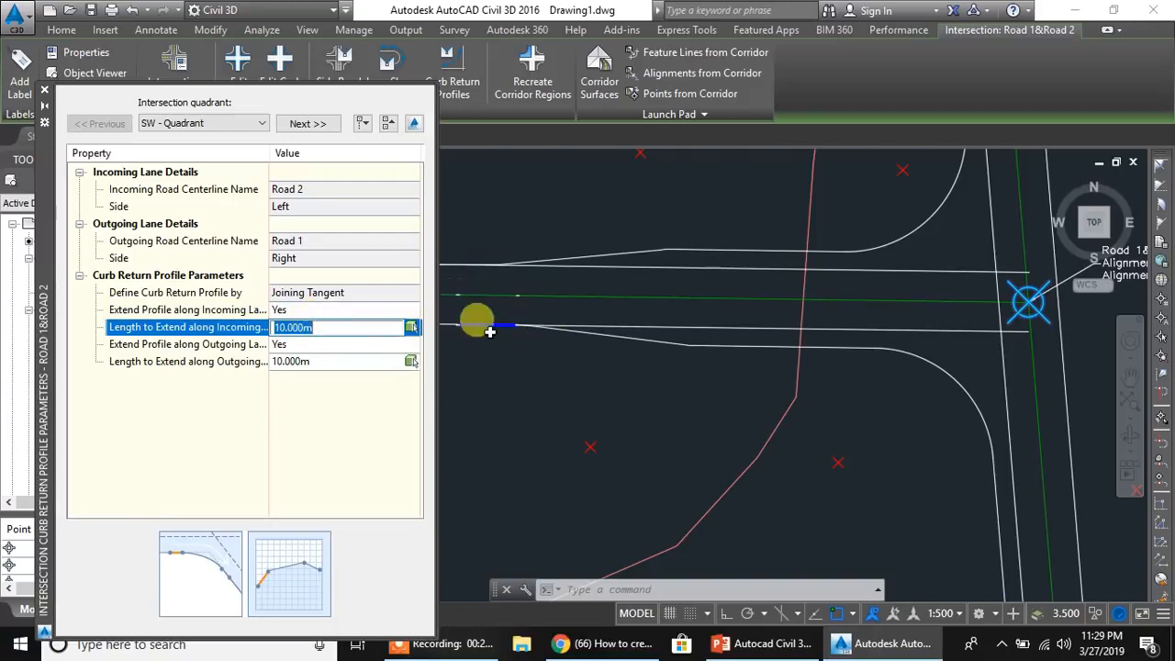
left_click(303, 363)
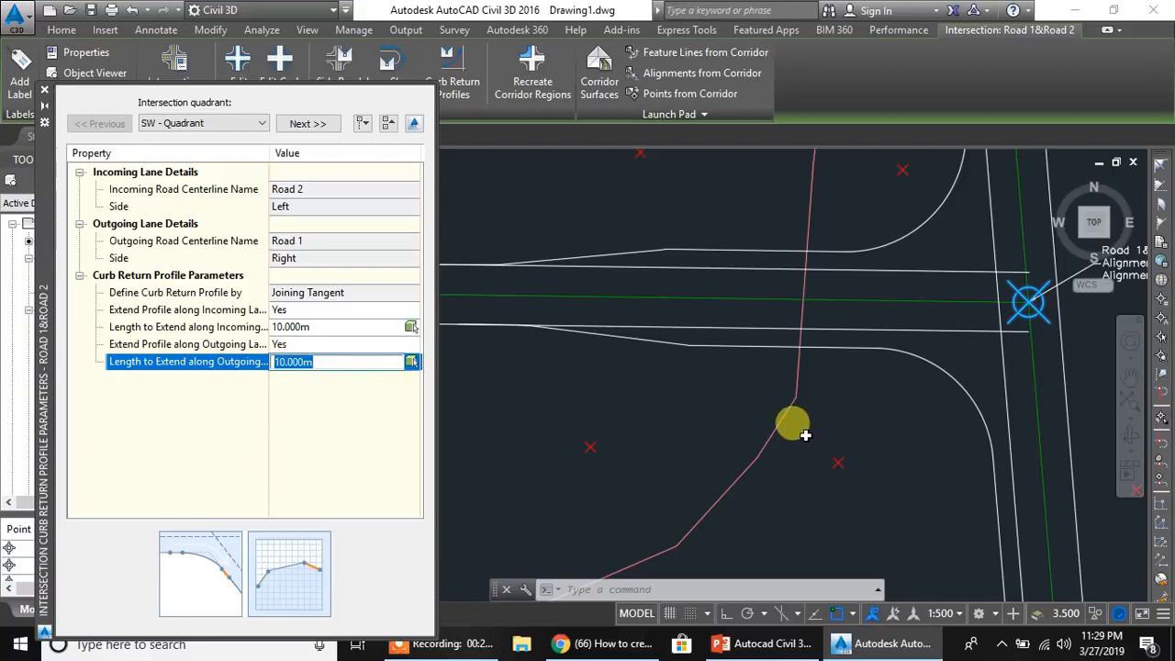
scroll(787, 422, "down", 2)
scroll(773, 460, "down", 2)
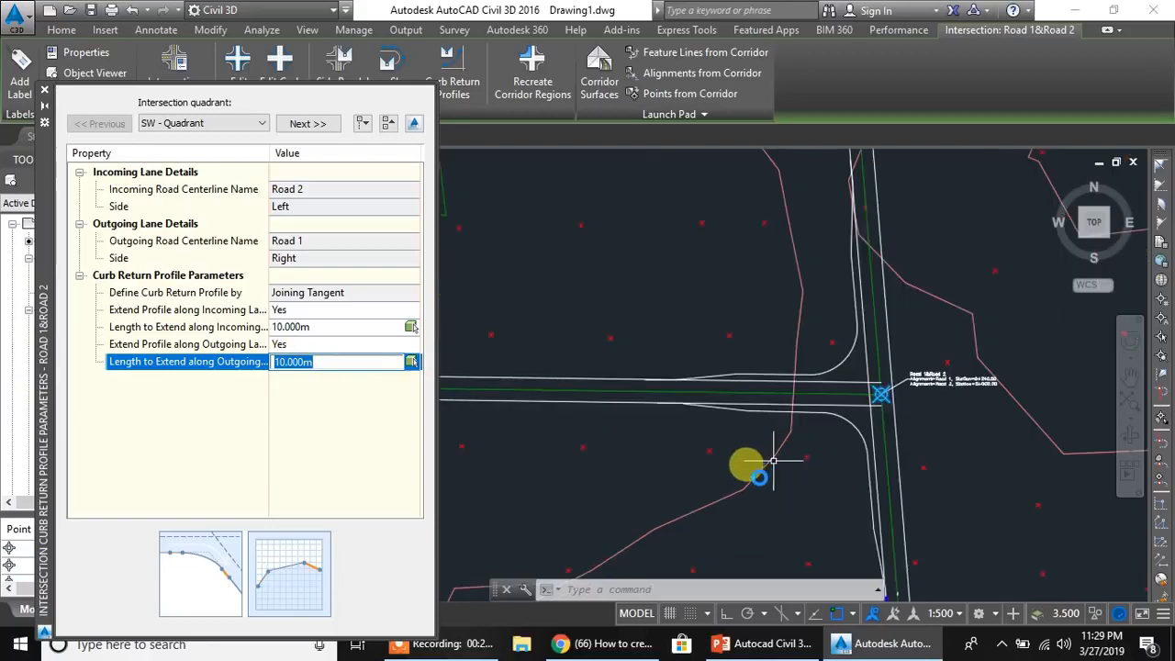
scroll(787, 509, "down", 2)
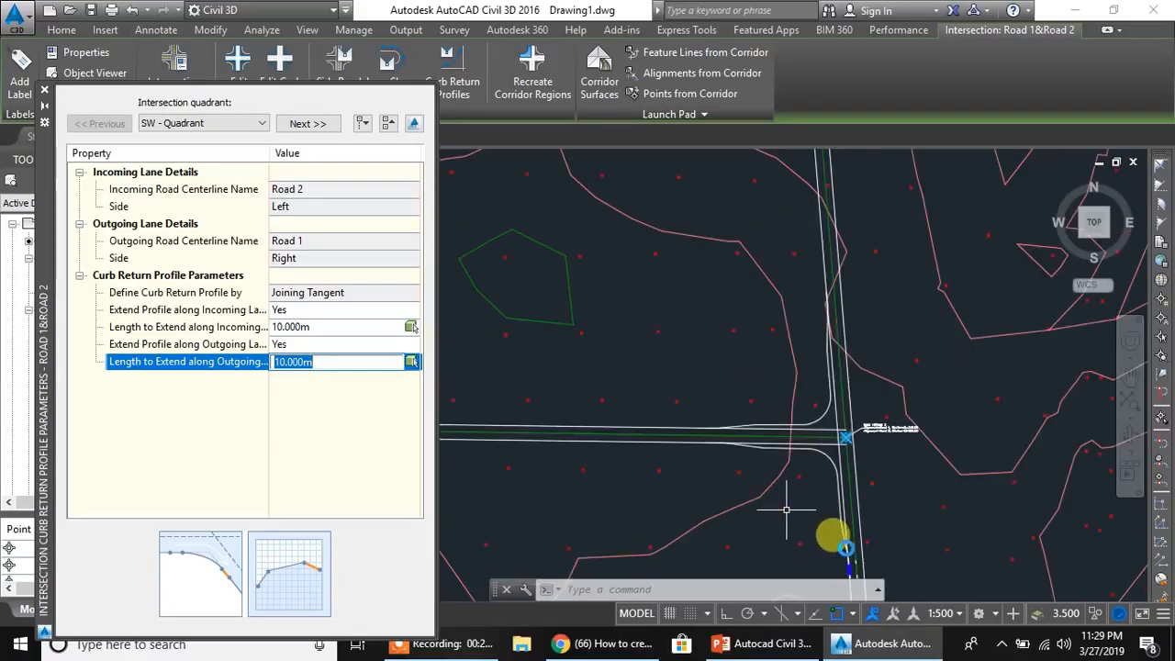
scroll(707, 451, "up", 3)
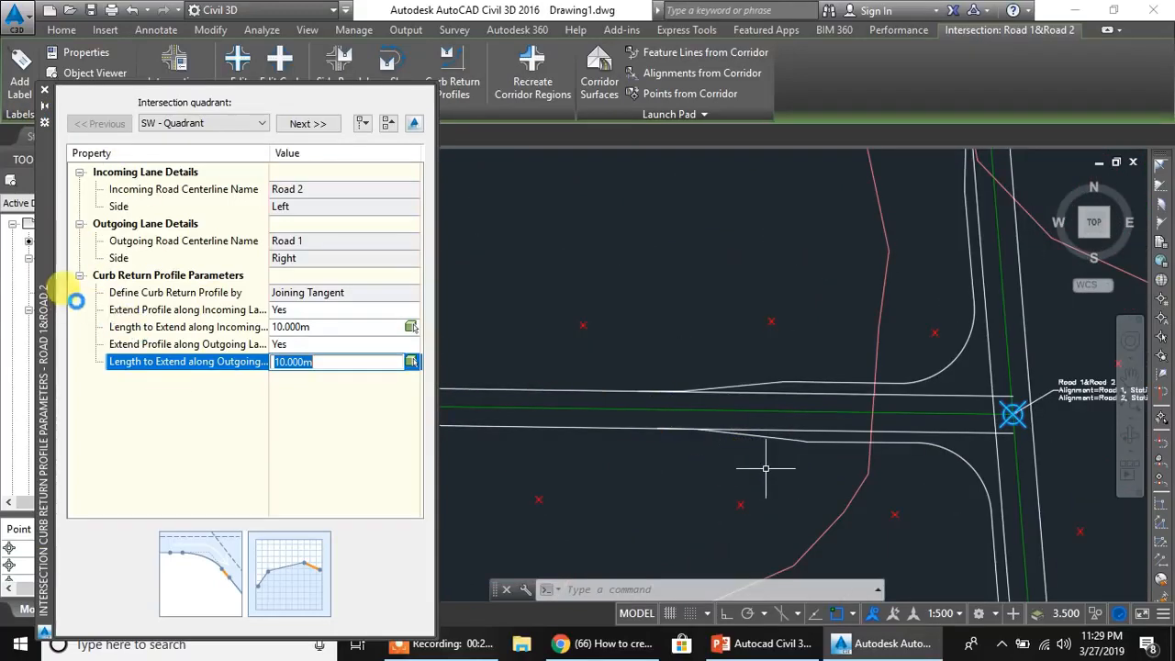
- Switch to the NW quadrant's curb return profile parameters and examine the extension lengths along its outgoing and incoming lanes
left_click(312, 123)
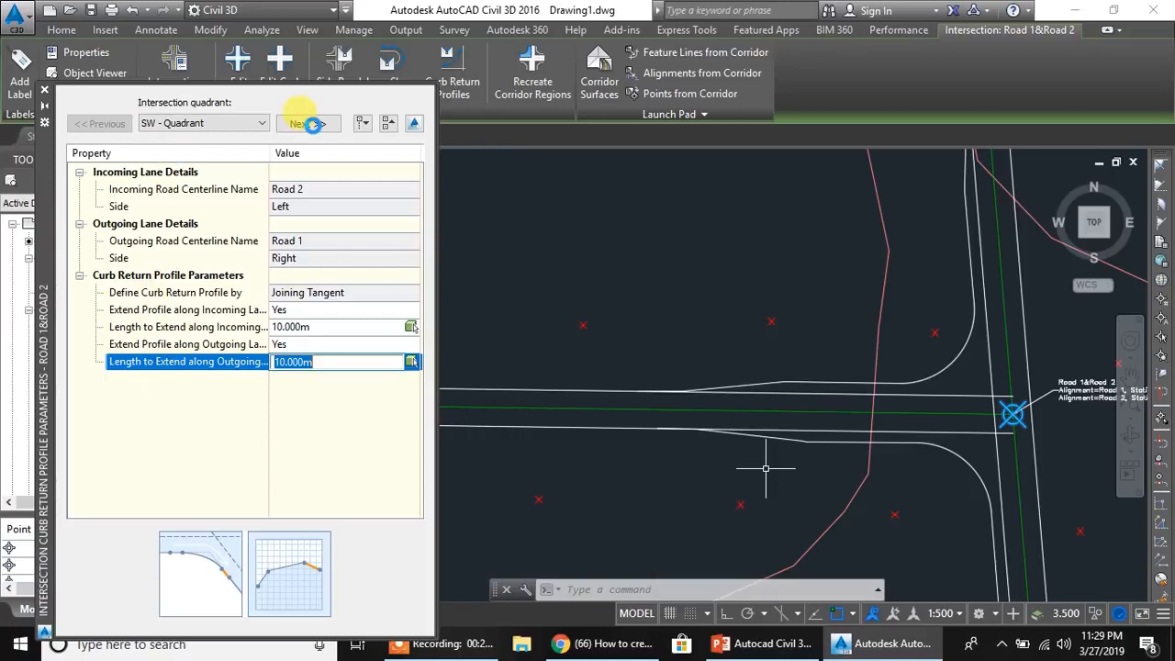
left_click(278, 452)
left_click(307, 124)
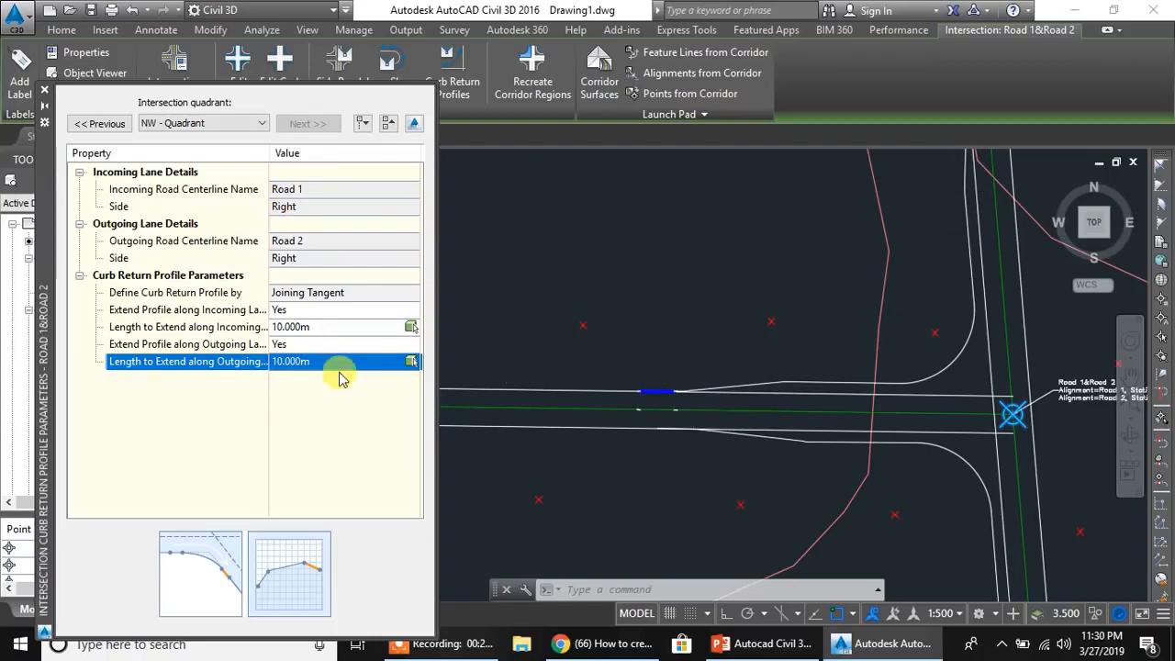
left_click(309, 326)
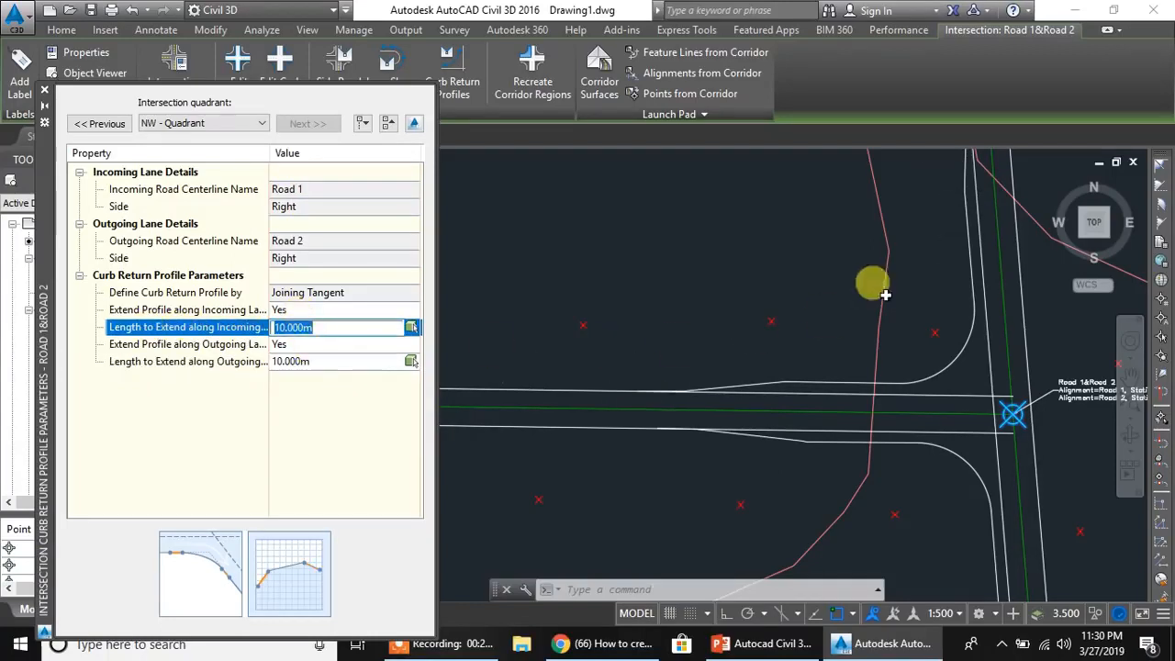
- Locate the NW quadrant's profile extensions along the incoming and outgoing lanes in the drawing
scroll(948, 232, "down", 2)
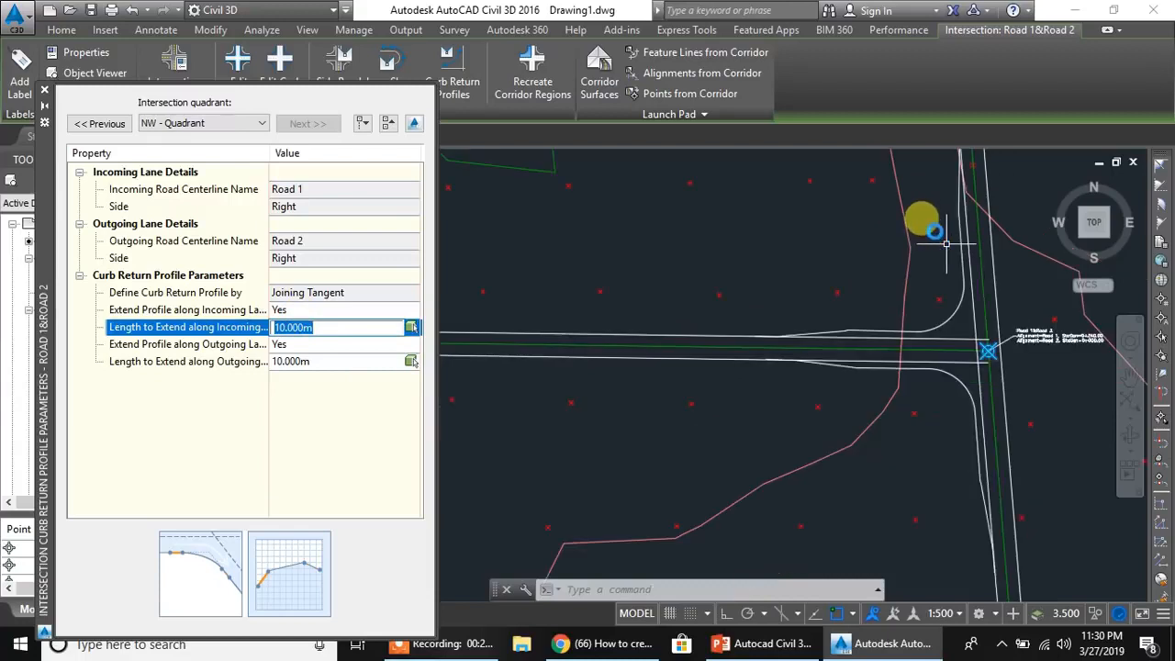
scroll(921, 291, "down", 2)
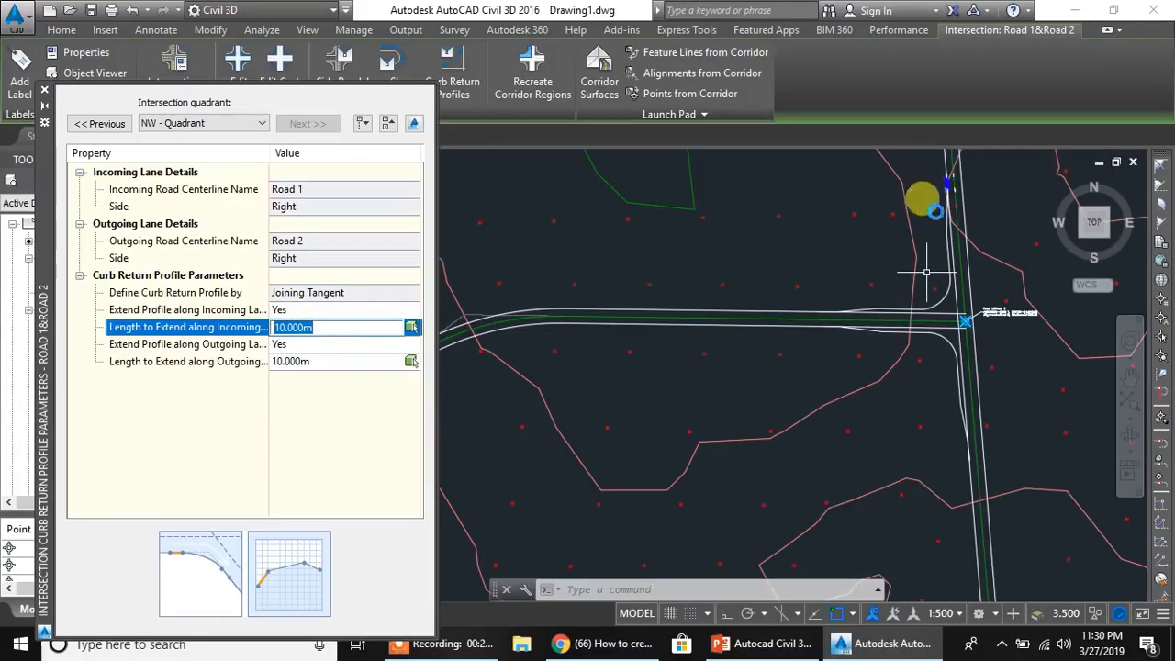
scroll(856, 275, "up", 5)
scroll(792, 399, "down", 2)
- Enter 10 m as the NW quadrant's outgoing-lane extension length and redefine it as 14.025 m by picking two points along the lane edge
left_click(292, 362)
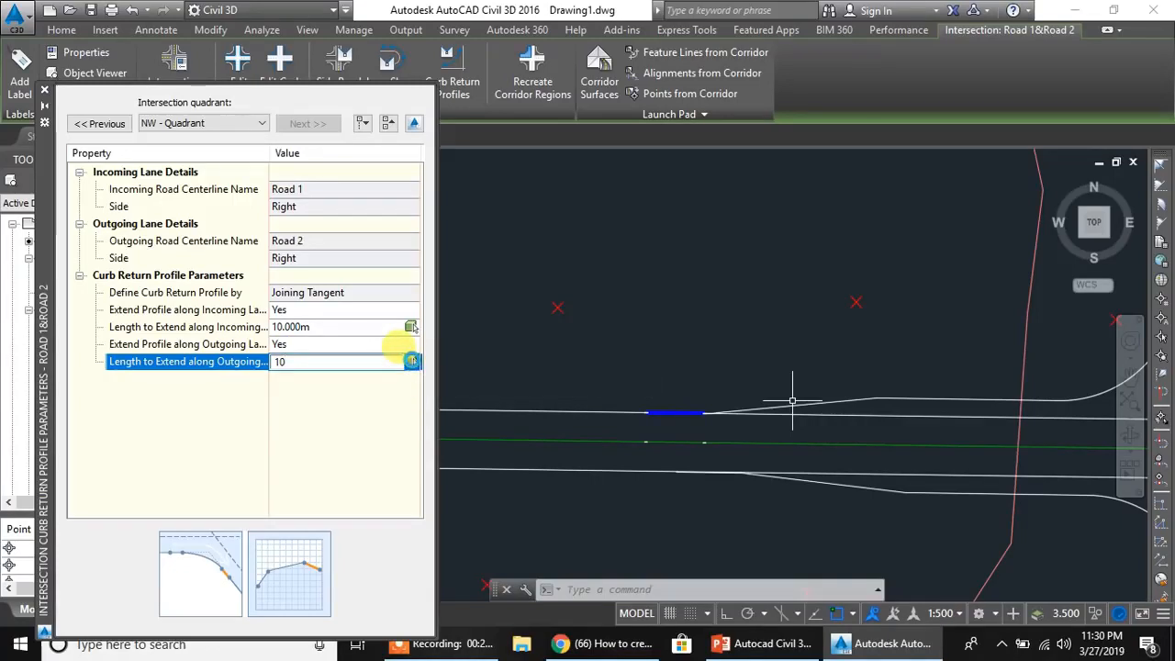
key("Return")
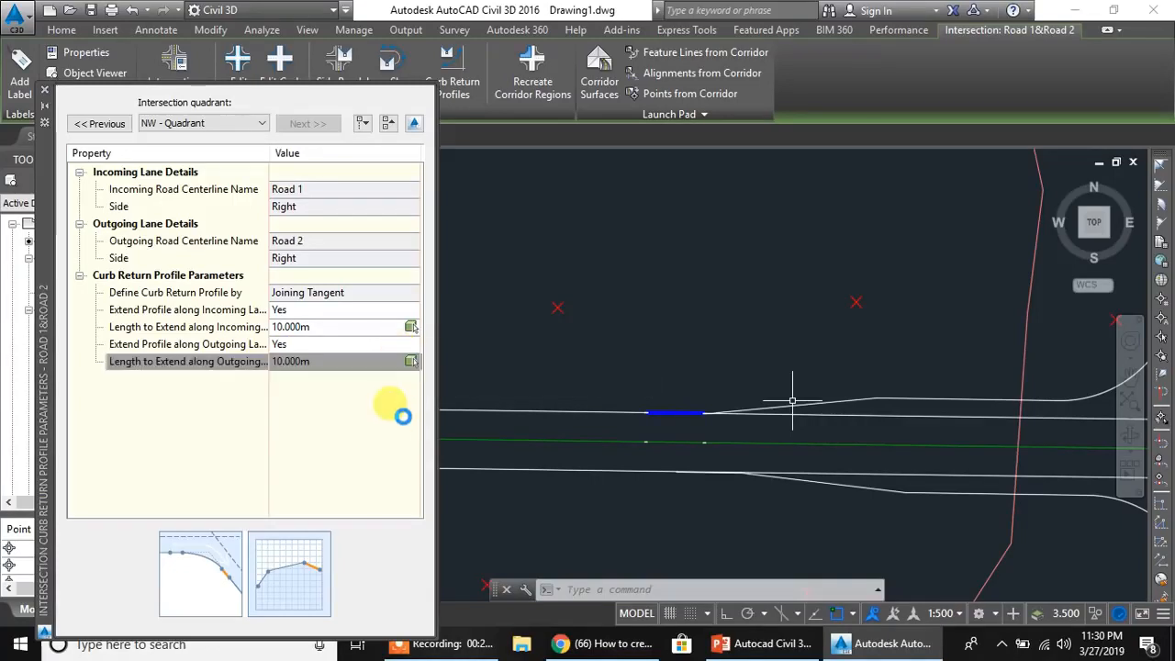
left_click(413, 363)
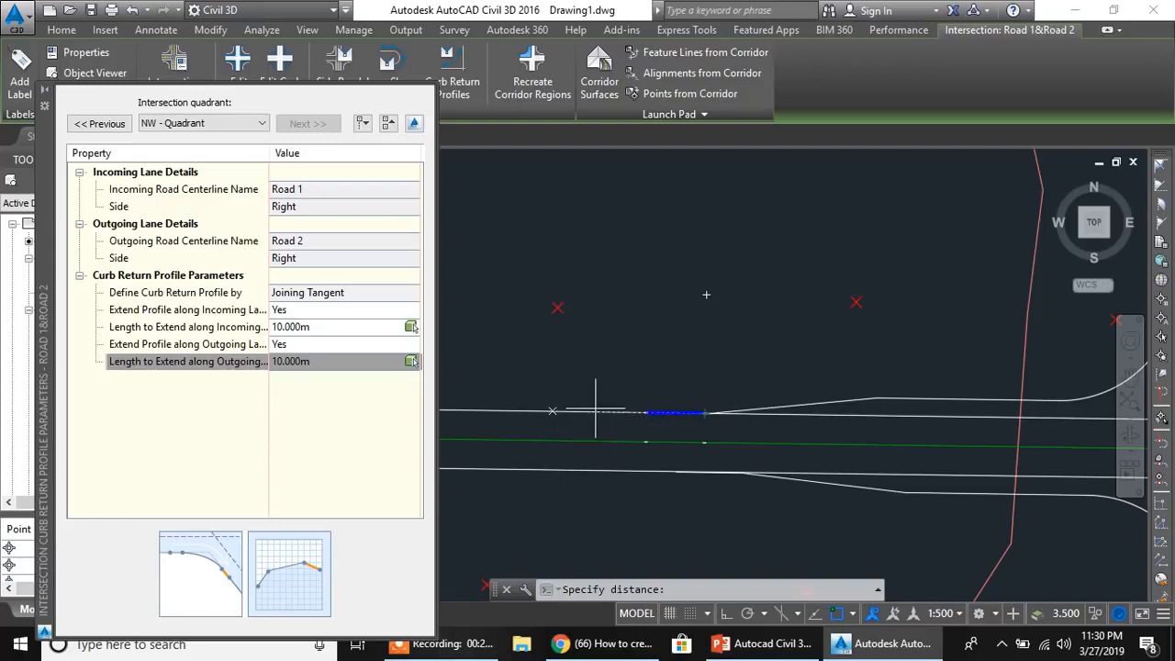
left_click(705, 412)
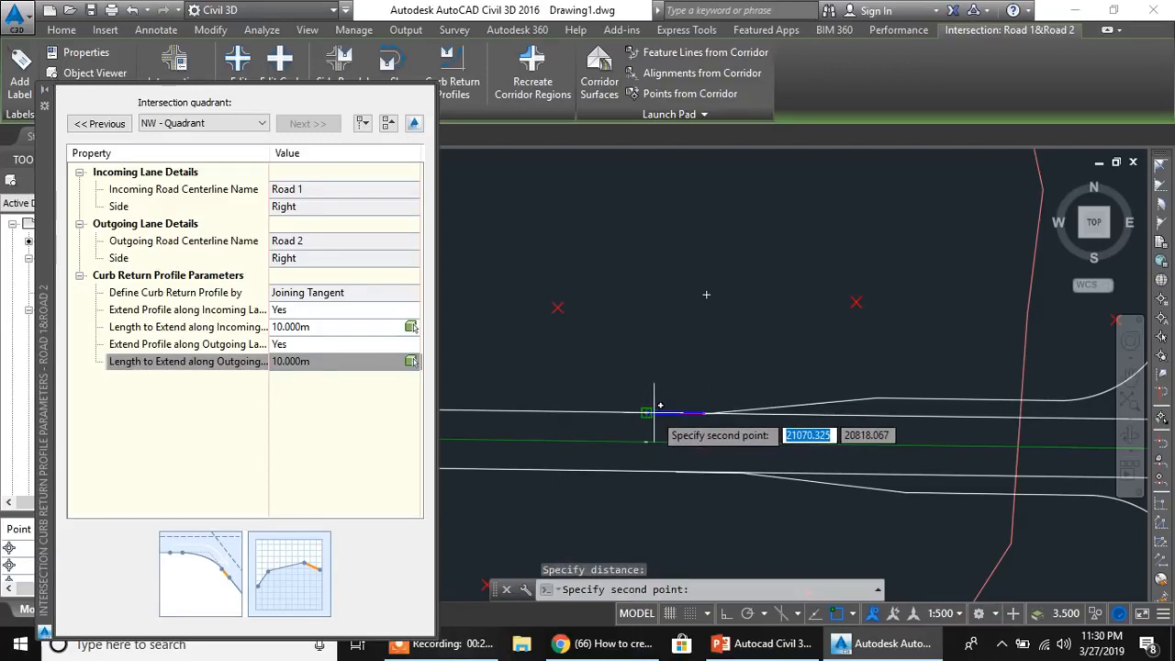
left_click(622, 412)
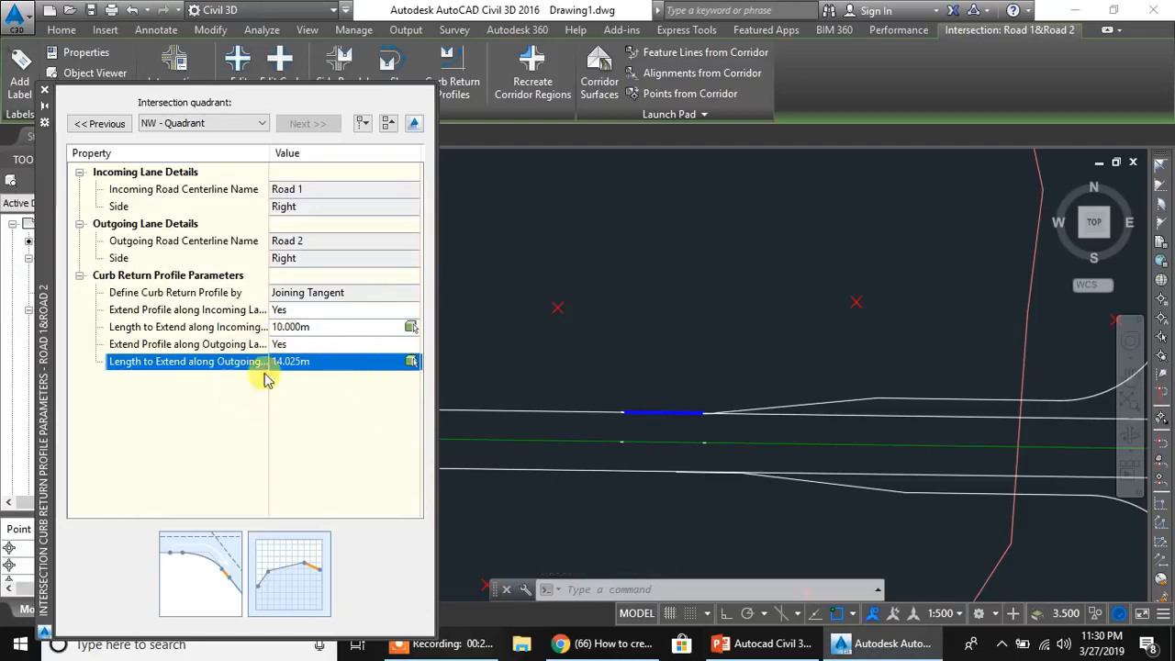
- Set the NW quadrant's outgoing-lane extension length to 10 m and close the curb return profile parameters
left_click(319, 363)
type("1")
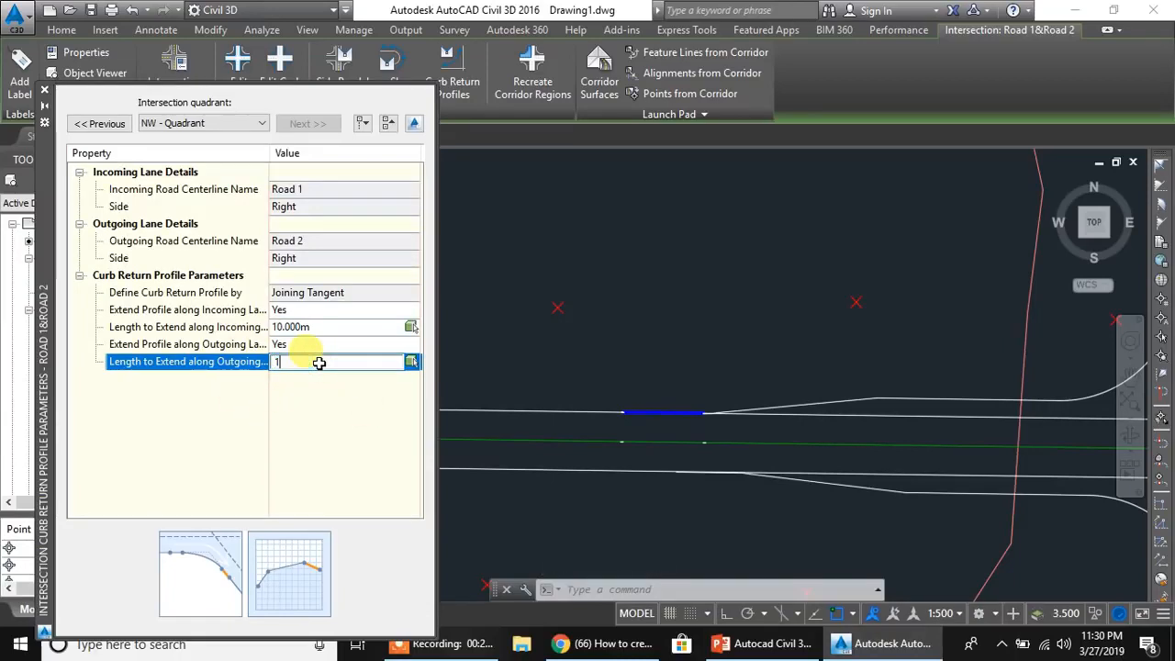
type("0")
key("Return")
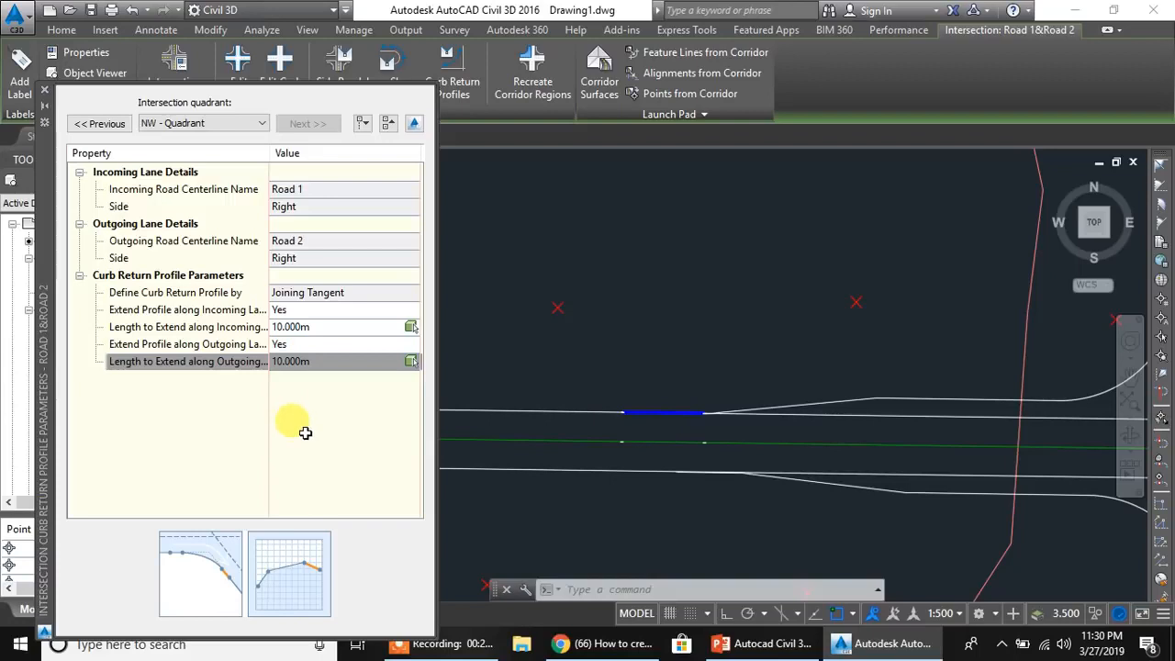
left_click(48, 92)
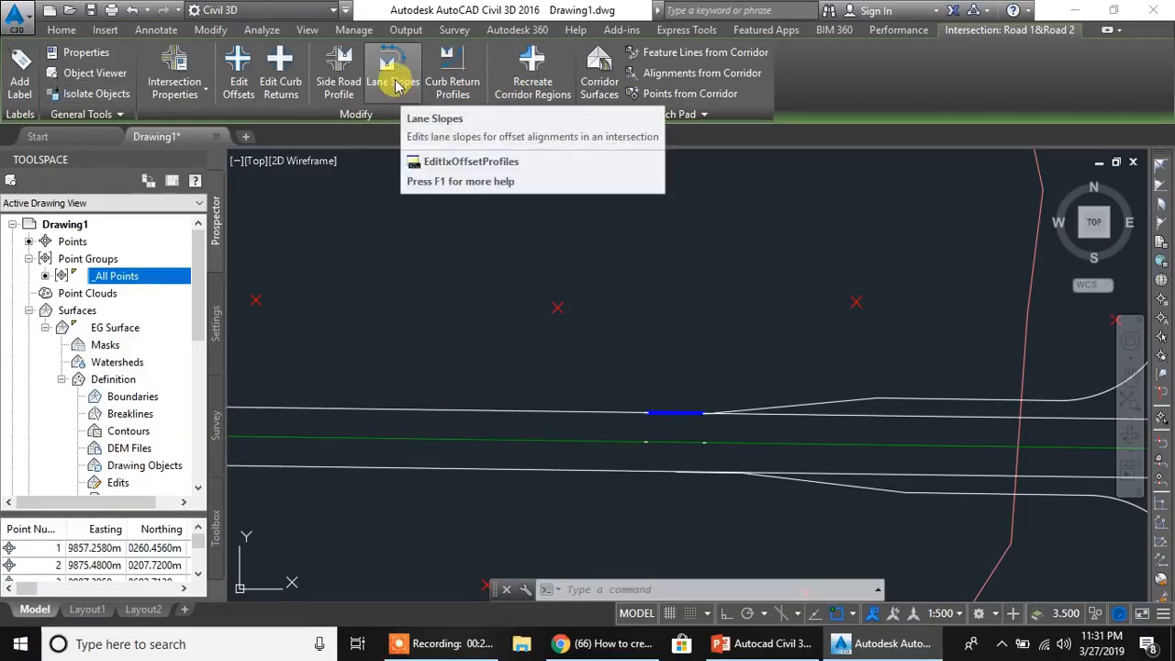
- Open the intersection's lane slope parameters and examine the cross falls for the left and right edges of Road 1 and Road 2
left_click(395, 85)
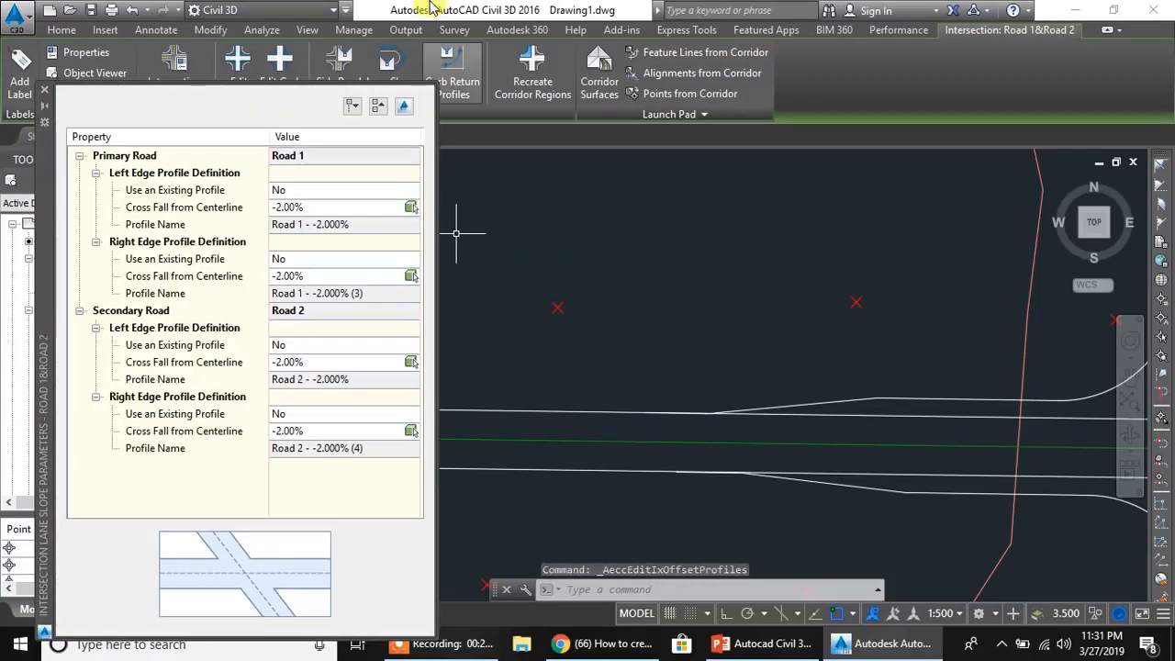
left_click(287, 206)
left_click(292, 276)
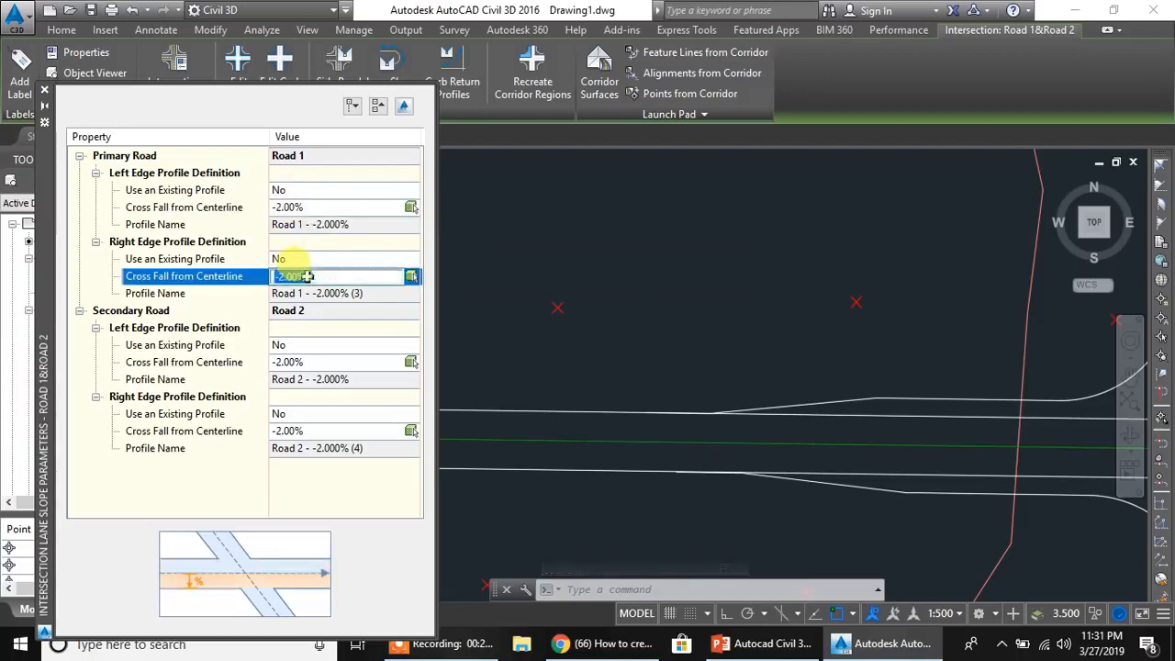
left_click(298, 362)
left_click(292, 431)
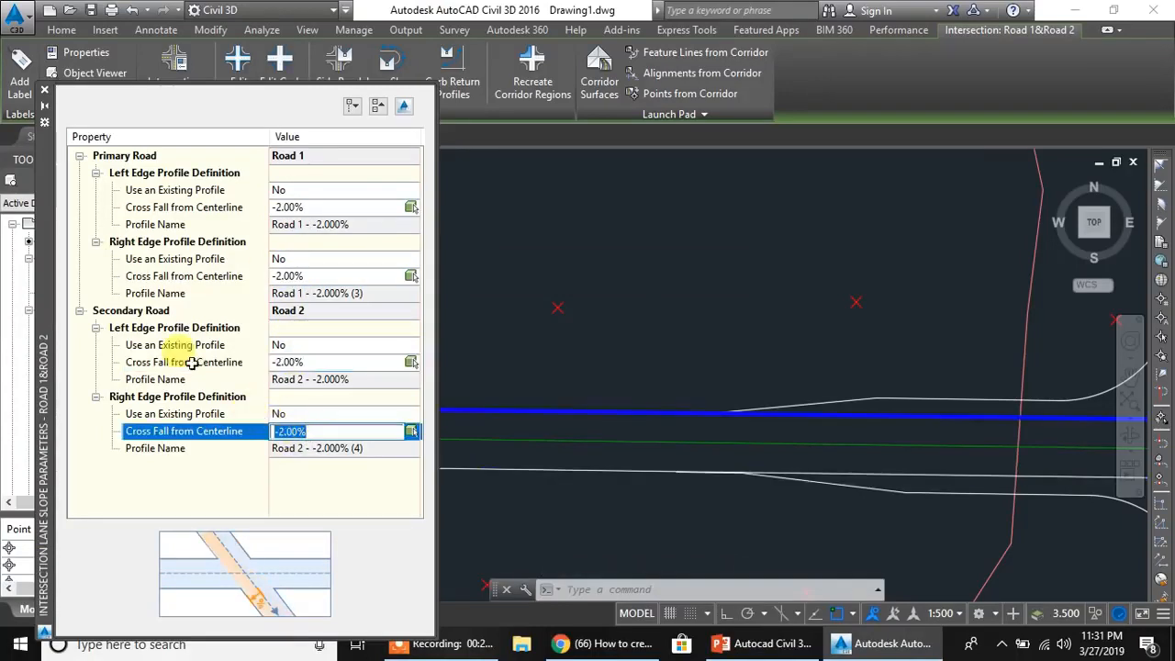
left_click(44, 92)
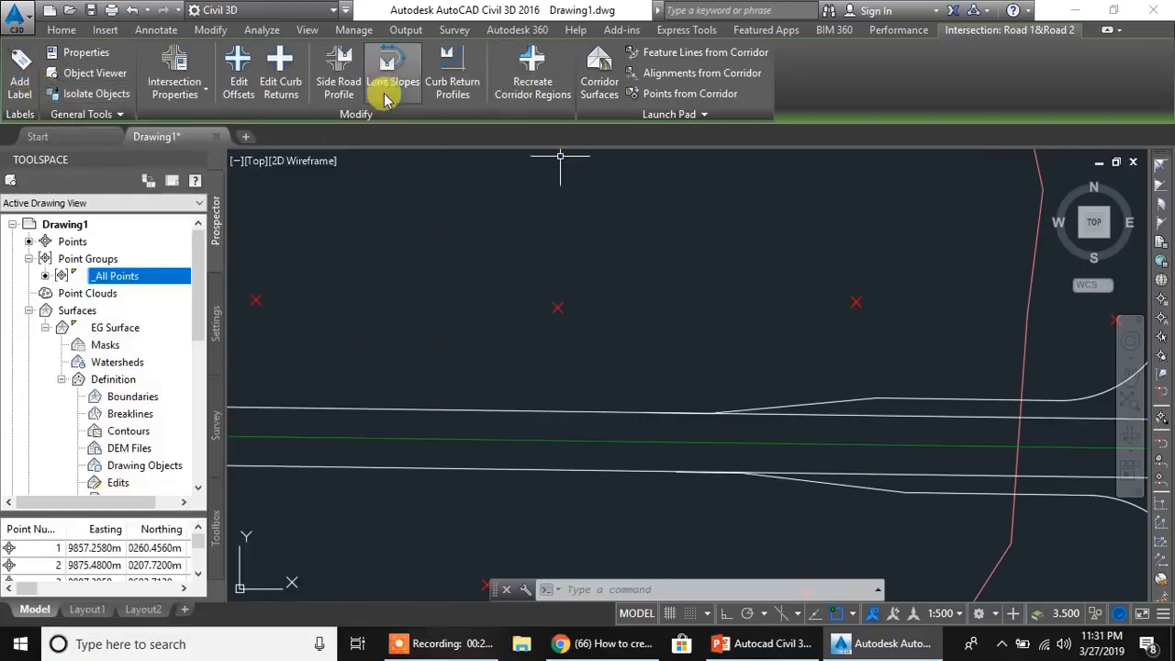
- Open the secondary road profile rules and examine the maximum grade and maximum grade change
left_click(338, 89)
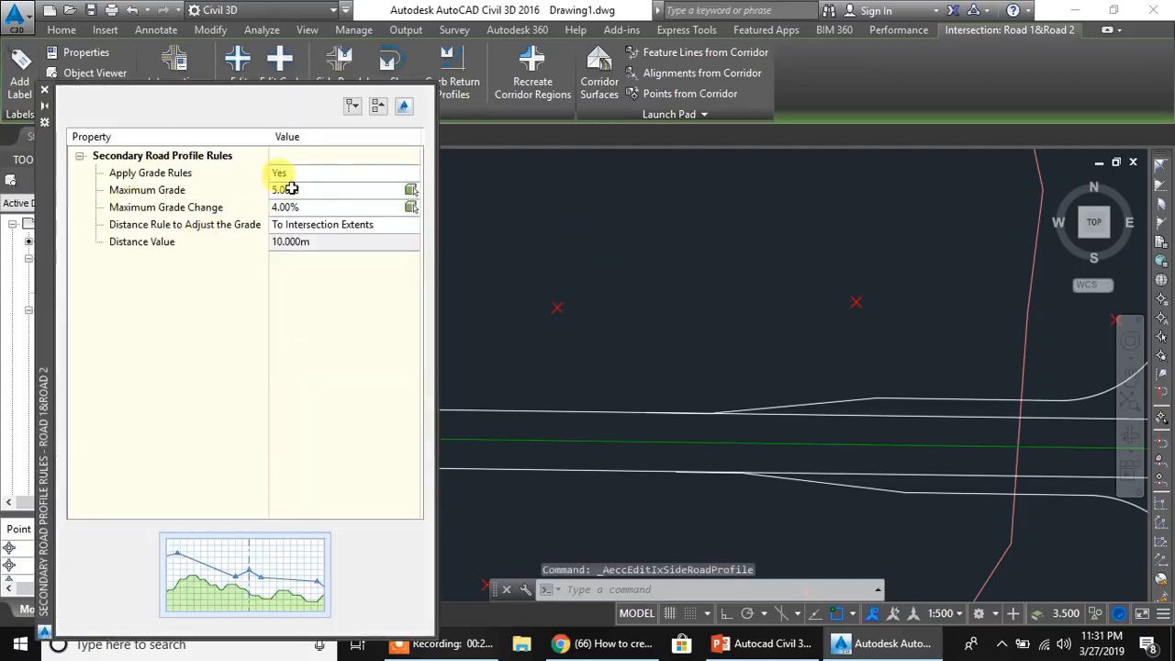
left_click(311, 191)
left_click(297, 206)
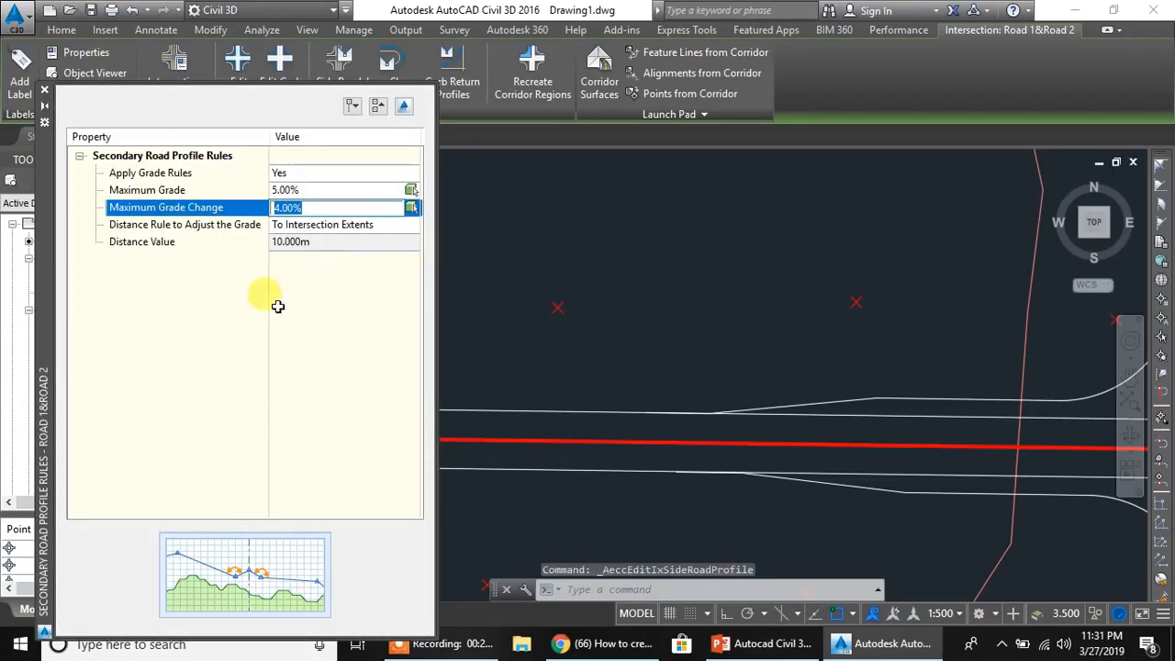
left_click(43, 91)
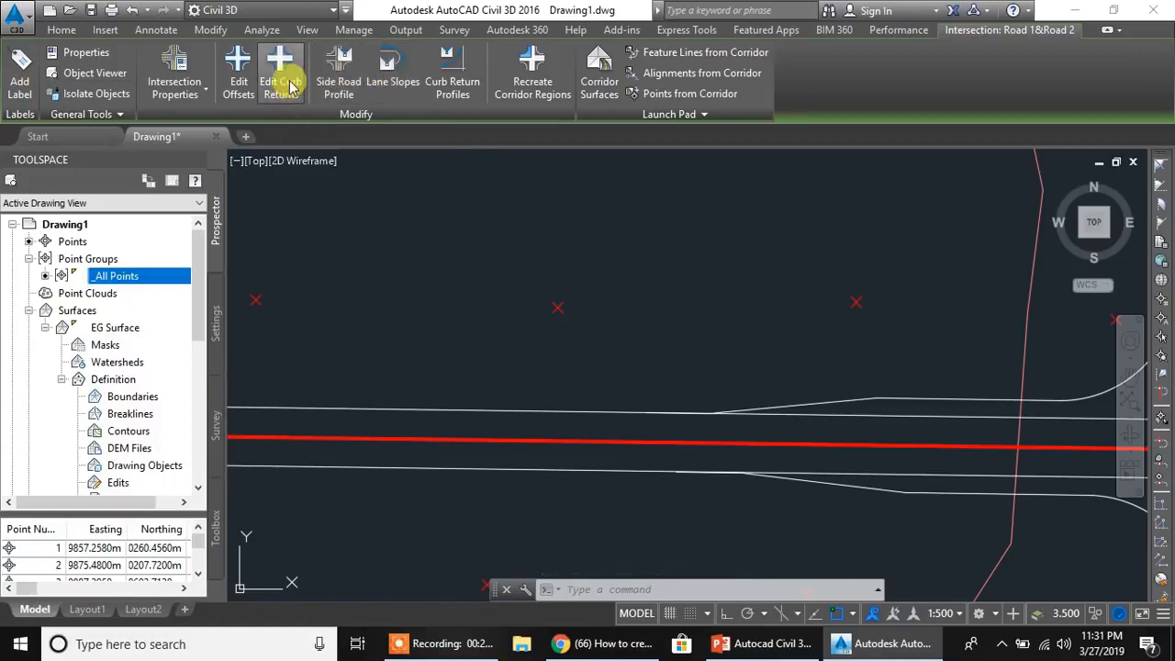
- Open the intersection's curb return parameters and locate the SW quadrant's curb return and widenings in the drawing
left_click(283, 83)
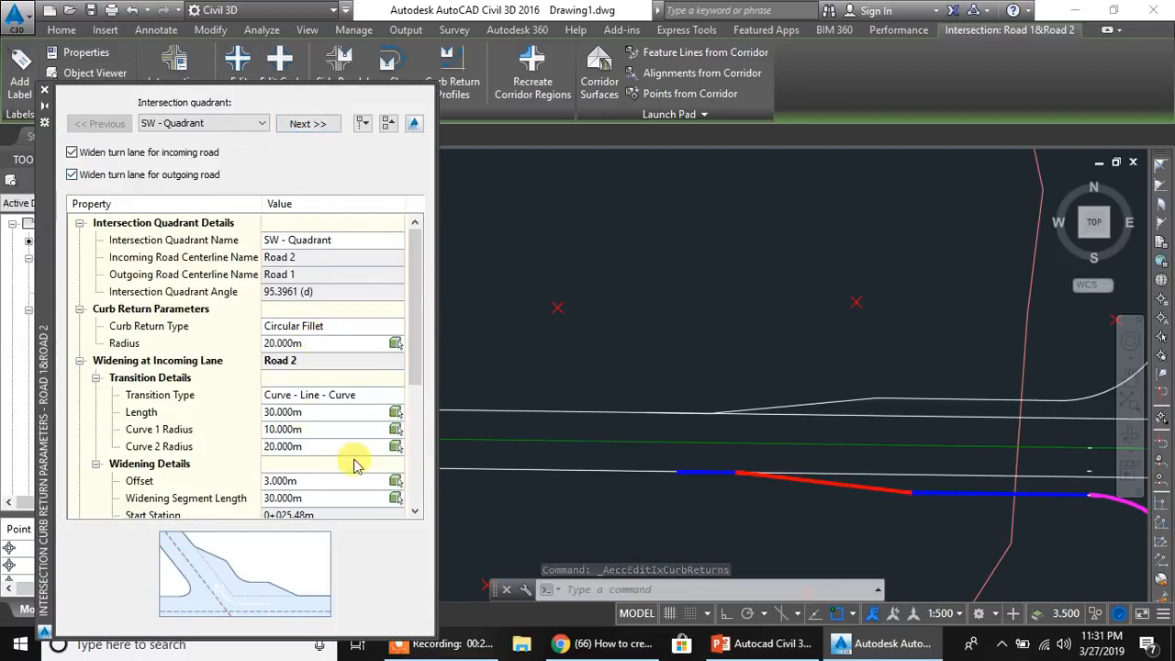
scroll(863, 406, "down", 2)
scroll(876, 427, "down", 2)
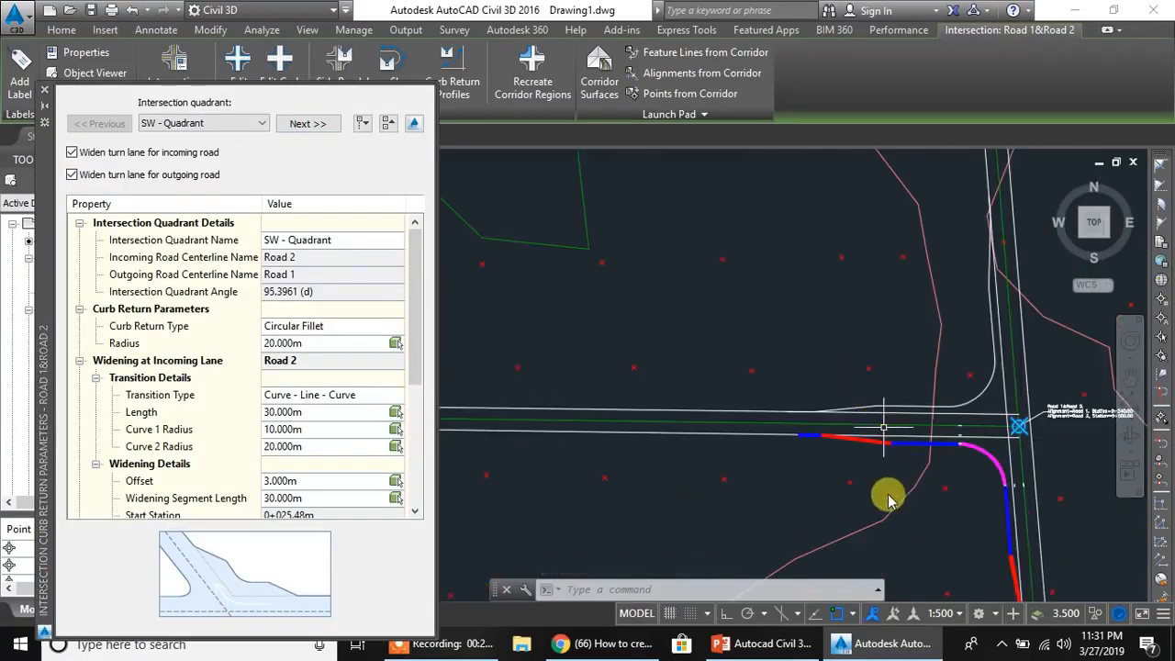
scroll(954, 496, "down", 2)
scroll(952, 495, "up", 2)
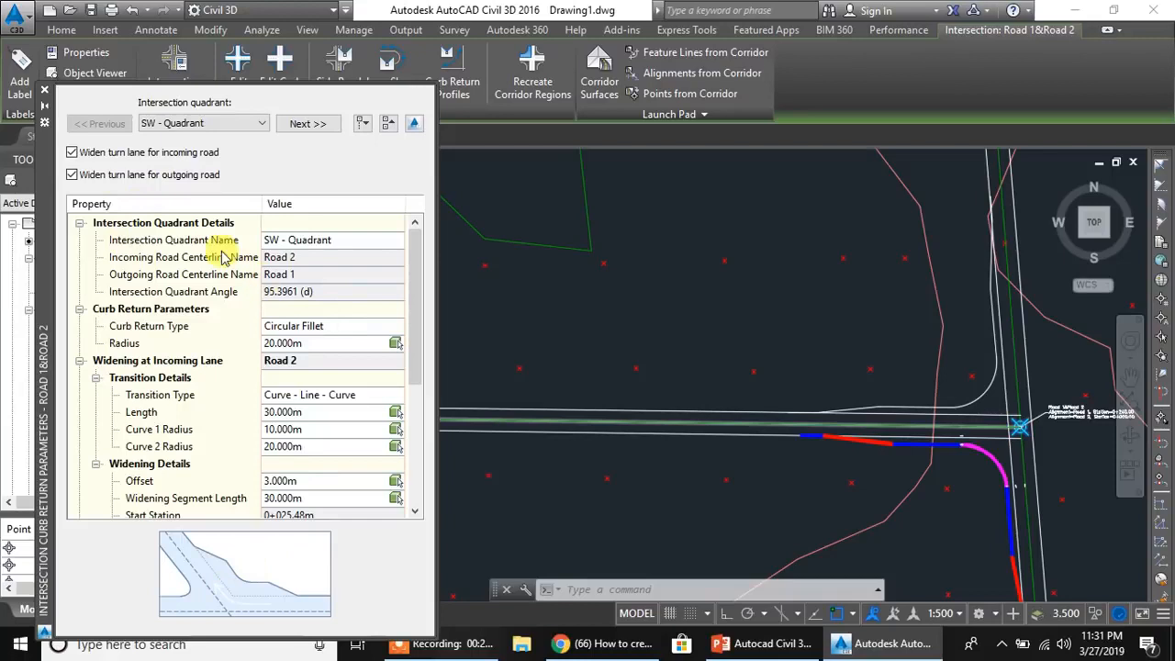
- Examine the SW quadrant's details and its widening parameters at the incoming and outgoing lanes
left_click(190, 225)
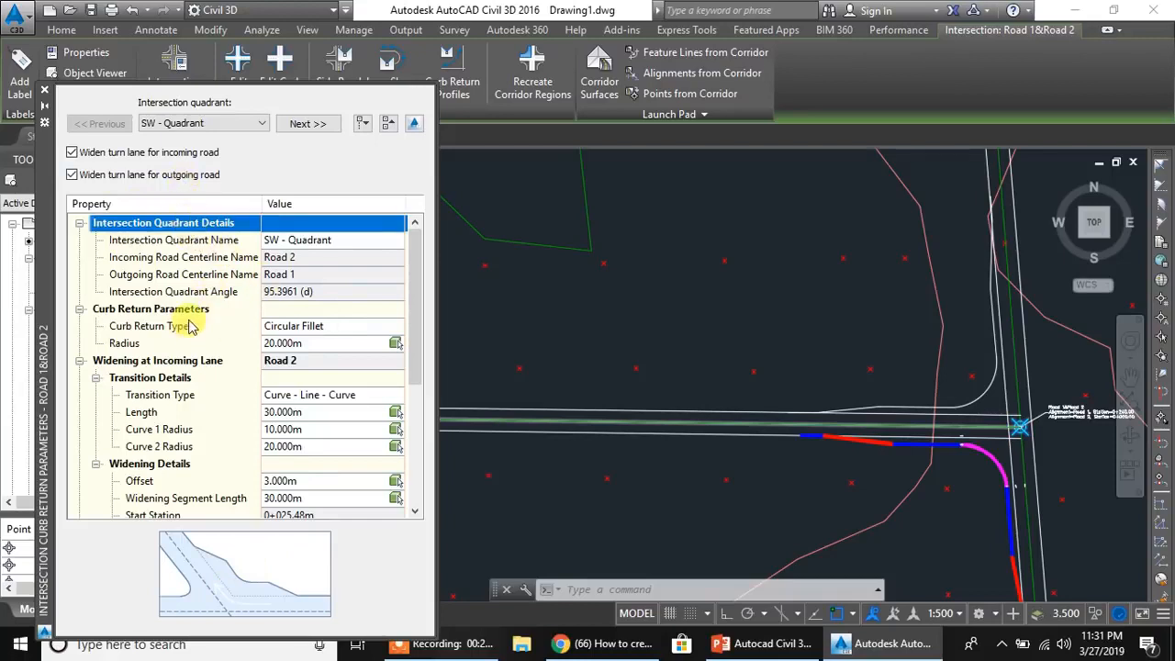
left_click(221, 364)
scroll(245, 362, "down", 3)
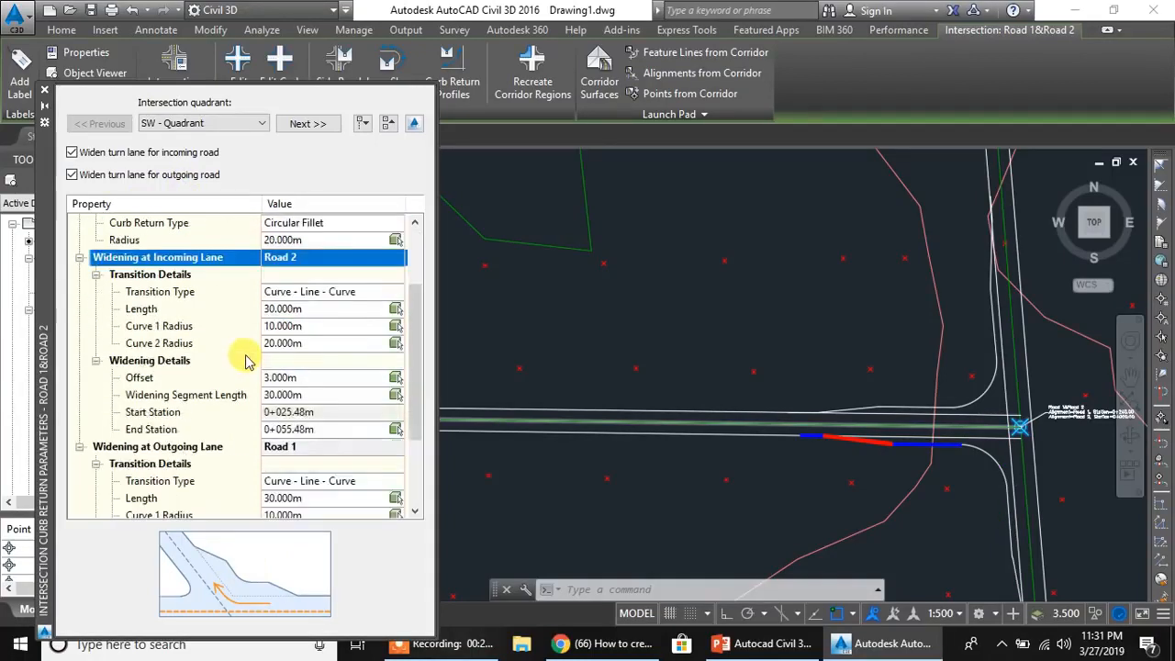
left_click(188, 397)
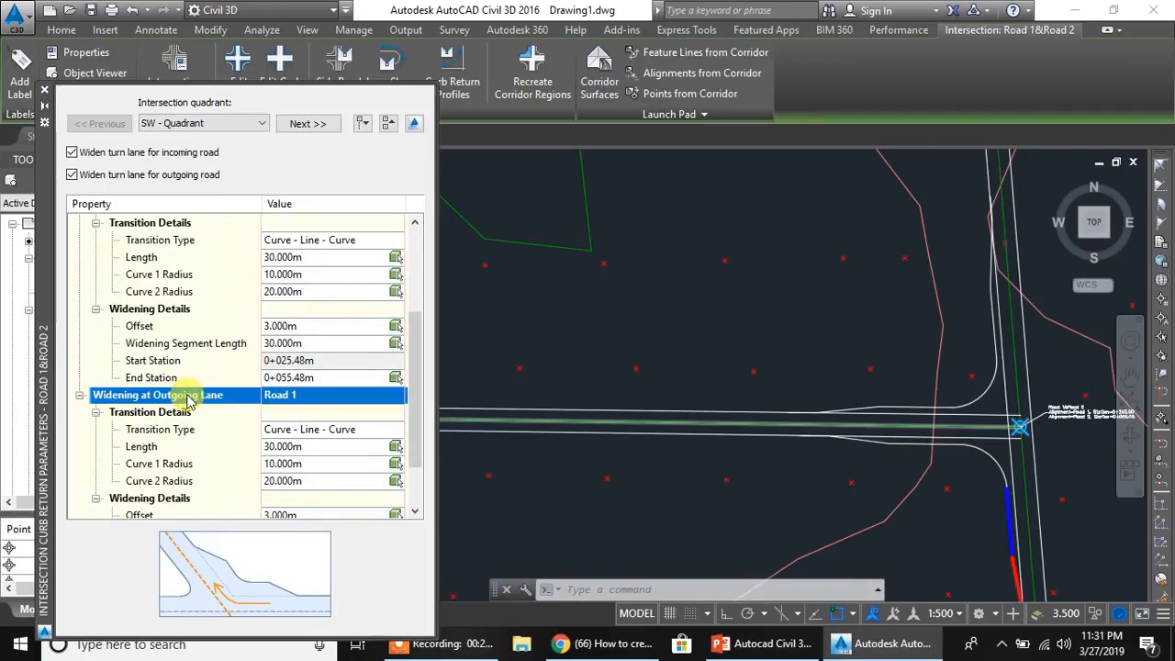
scroll(245, 441, "down", 1)
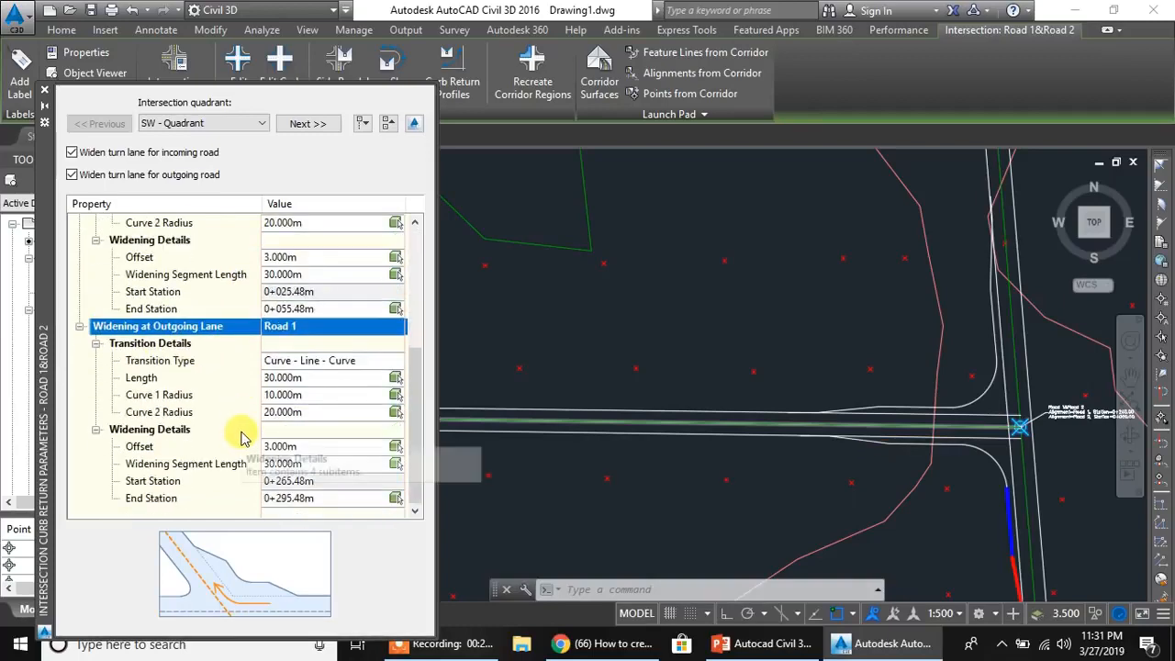
scroll(239, 432, "up", 5)
- Switch to the NW quadrant's curb return parameters and examine the widening at its incoming and outgoing lanes
left_click(306, 122)
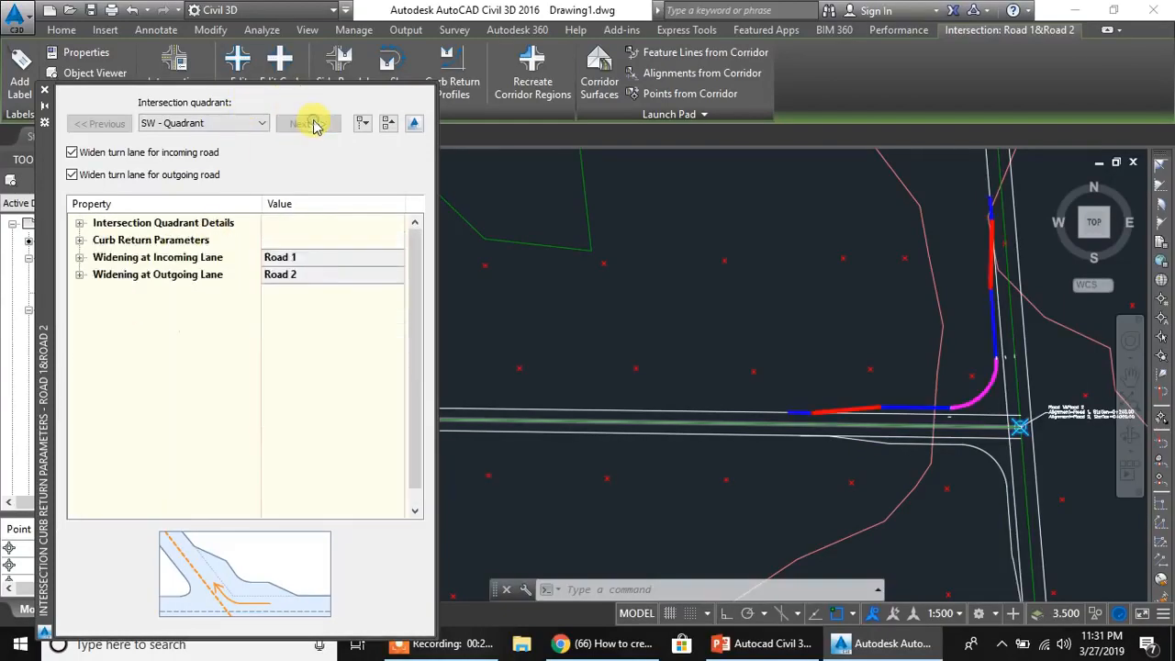
scroll(247, 294, "up", 4)
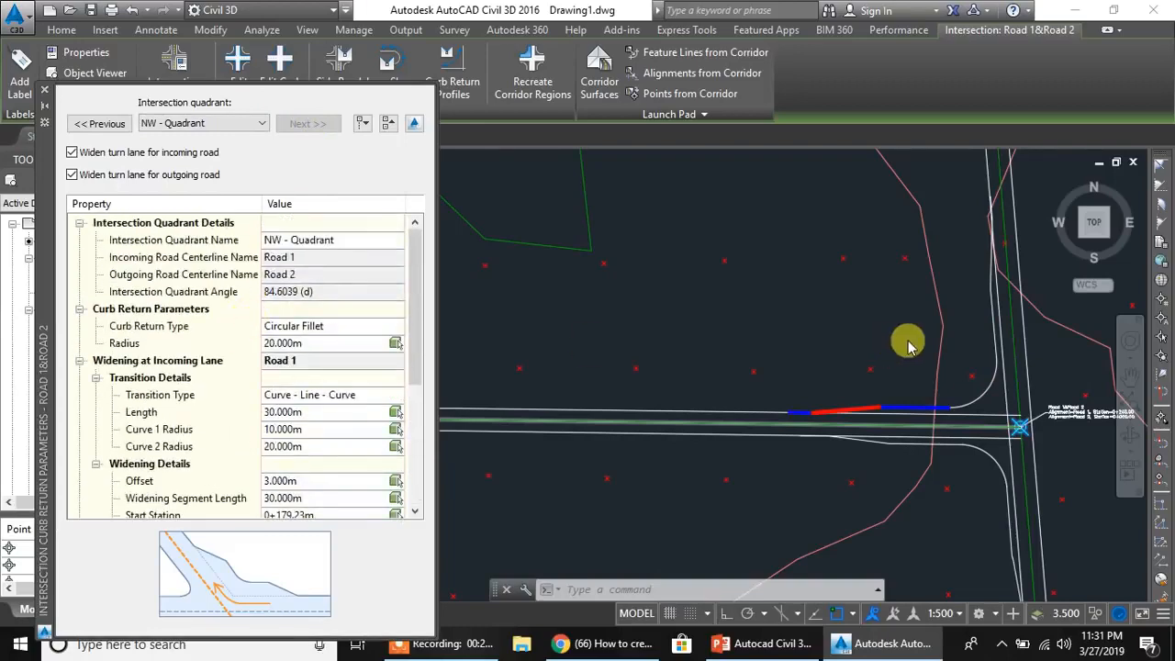
left_click(265, 361)
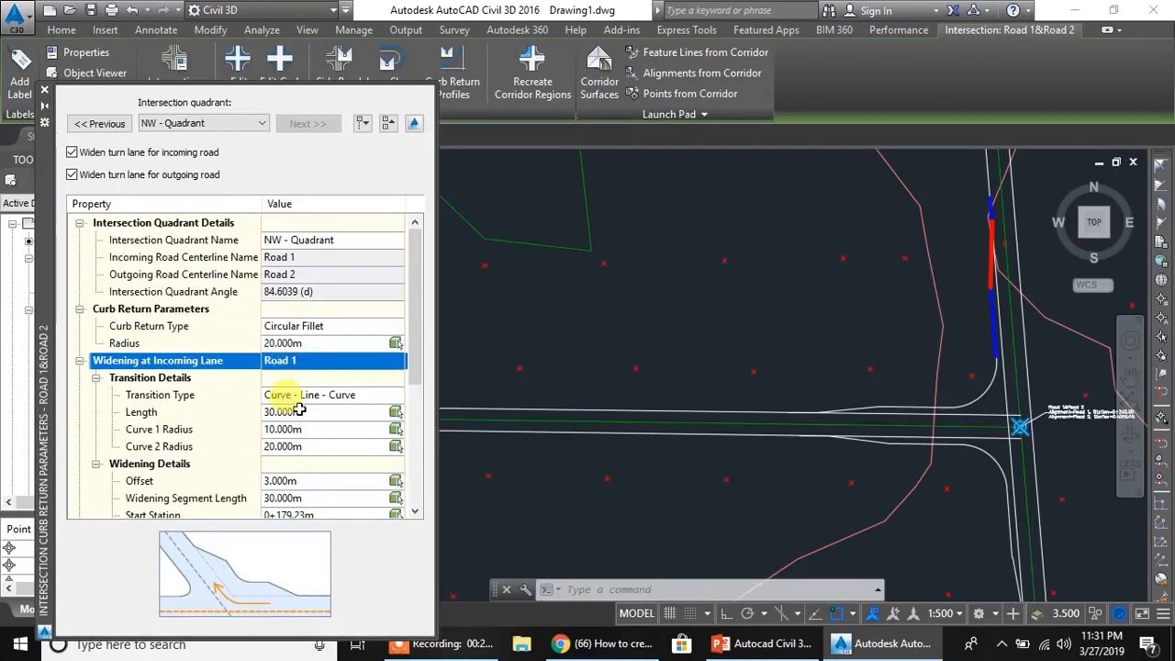
scroll(276, 402, "down", 3)
left_click(264, 395)
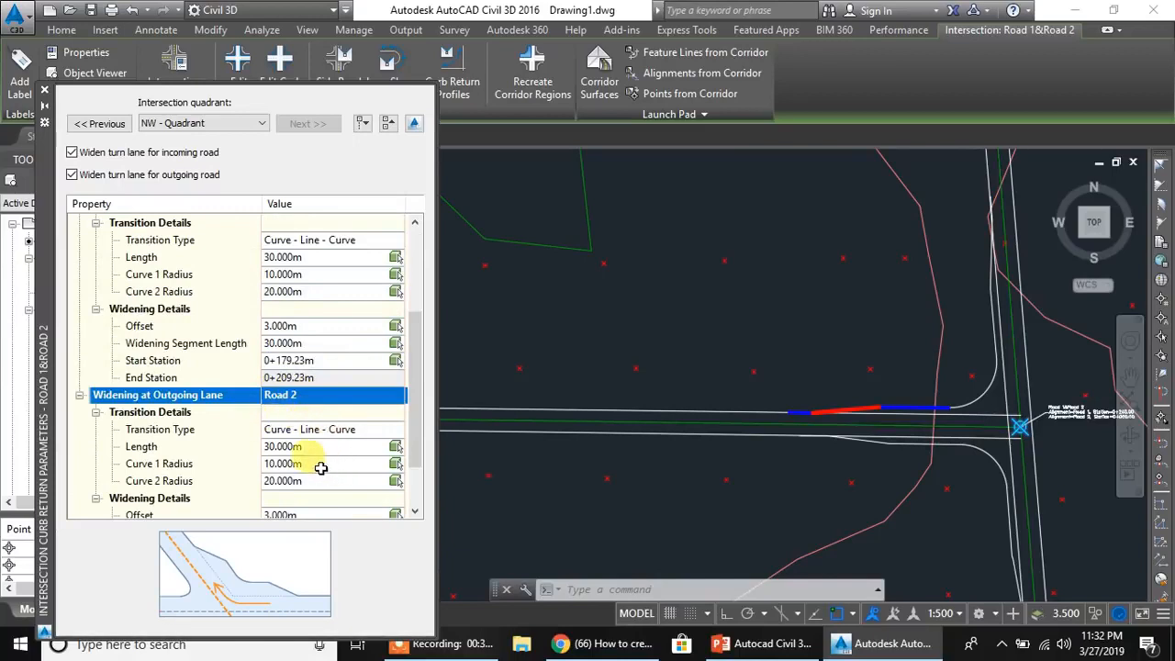
scroll(286, 448, "down", 2)
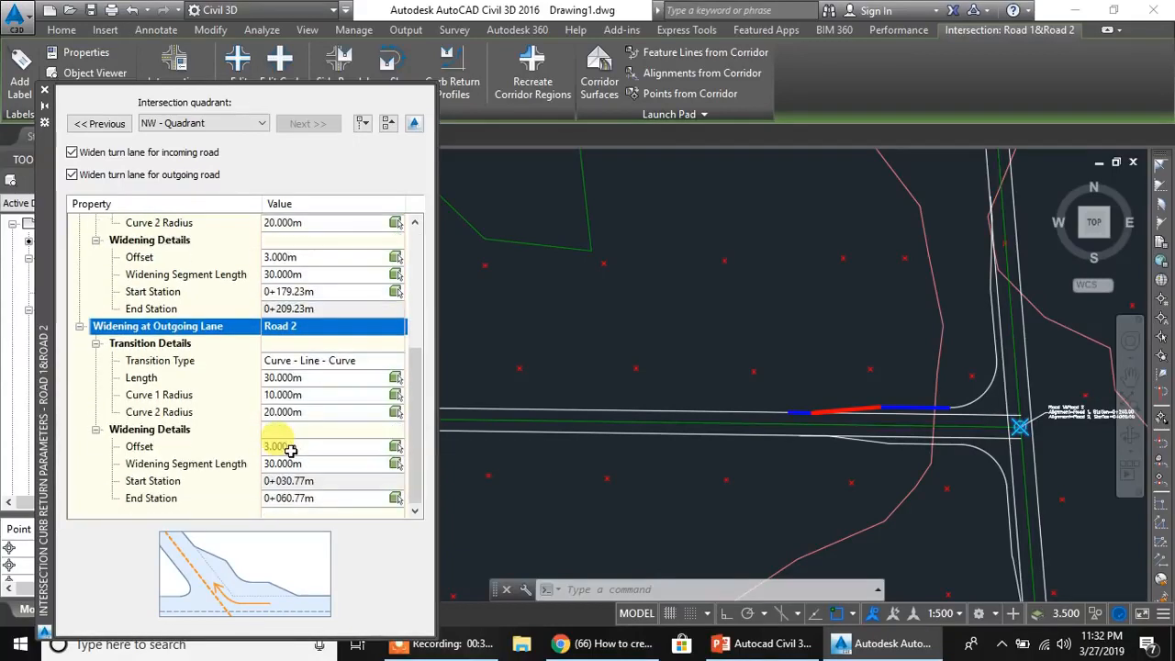
scroll(290, 450, "up", 1)
scroll(290, 450, "down", 1)
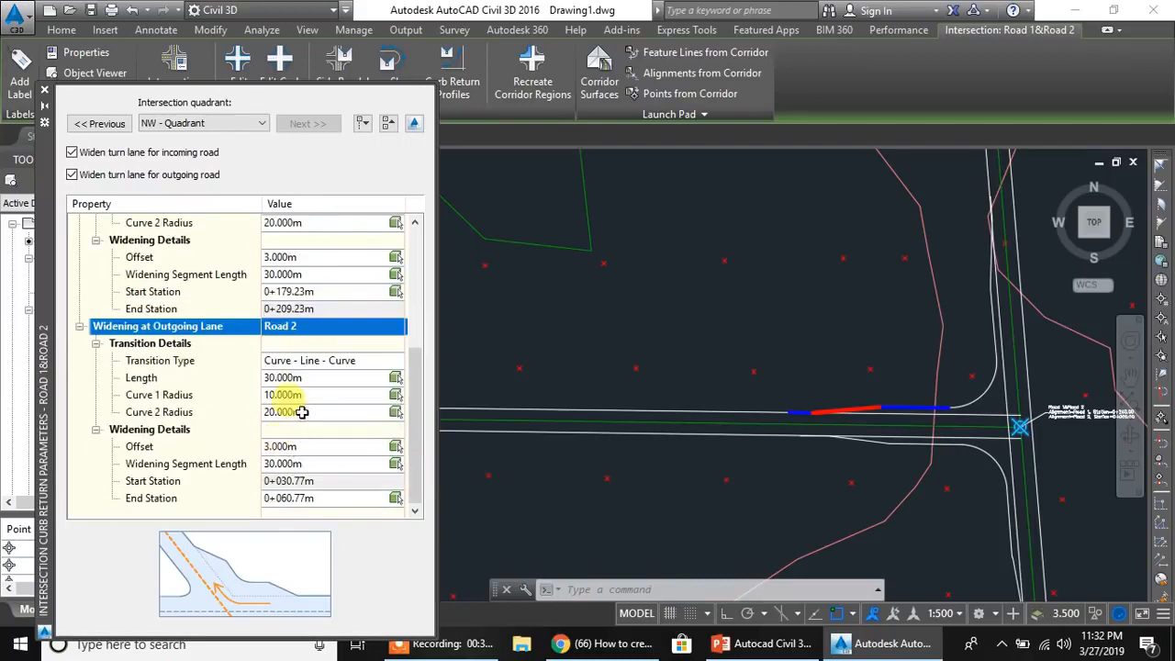
- Examine the NW quadrant's outgoing transition length, incoming widening offset and segment length, and the transition types available for the outgoing lane
left_click(319, 376)
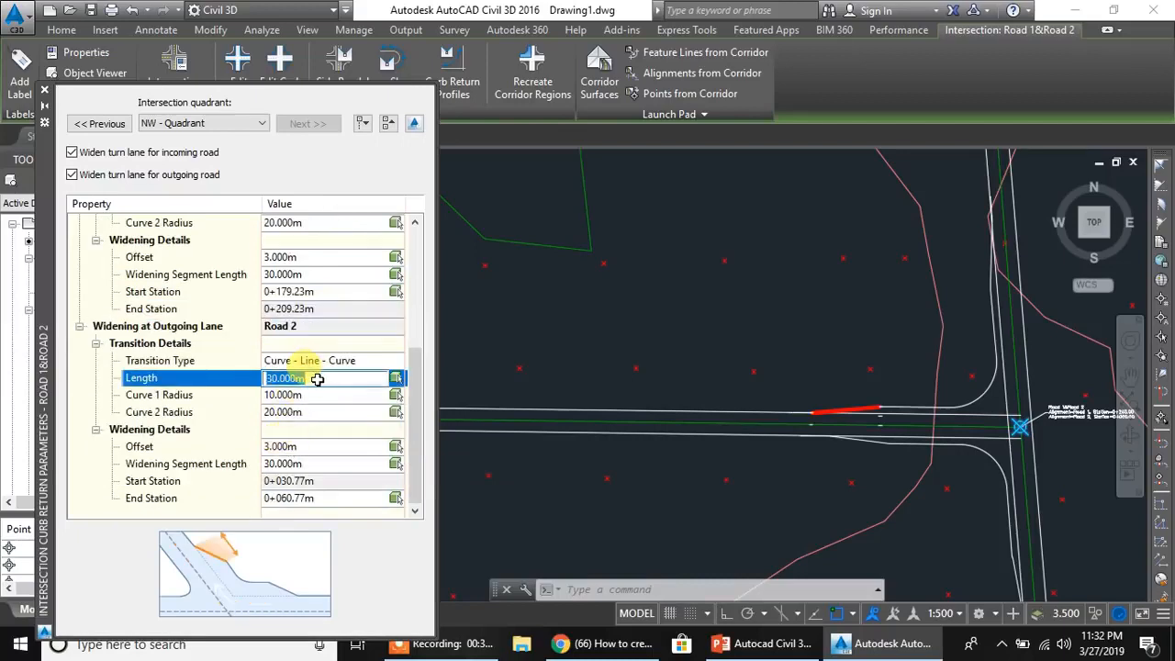
left_click(310, 257)
left_click(310, 273)
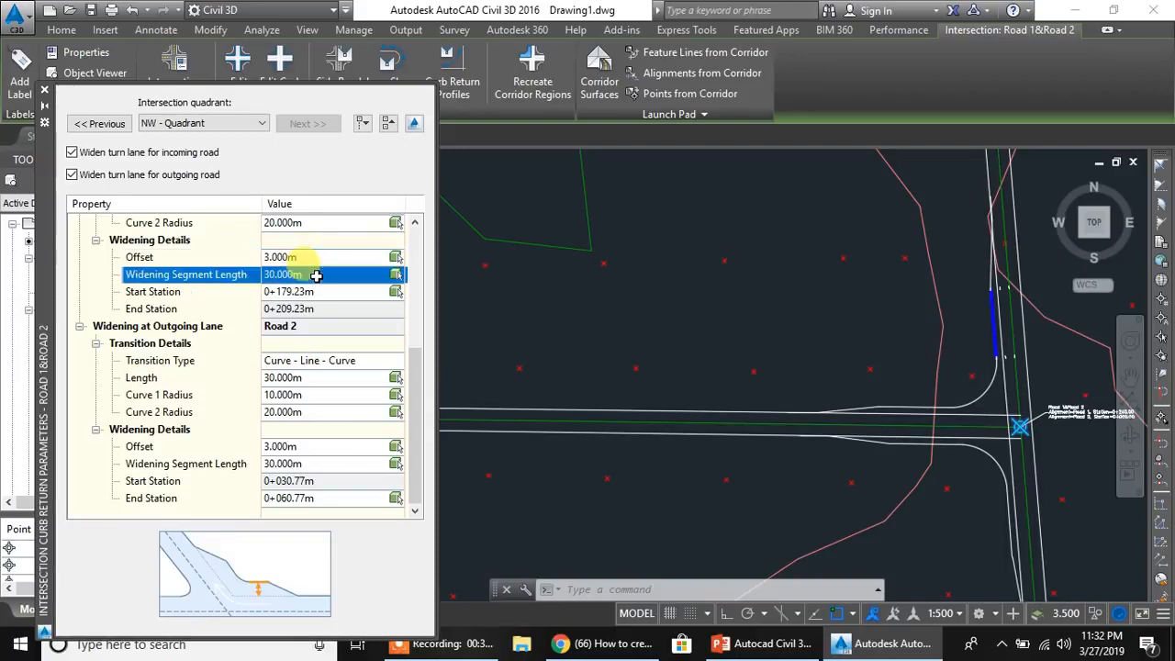
left_click(307, 362)
left_click(76, 378)
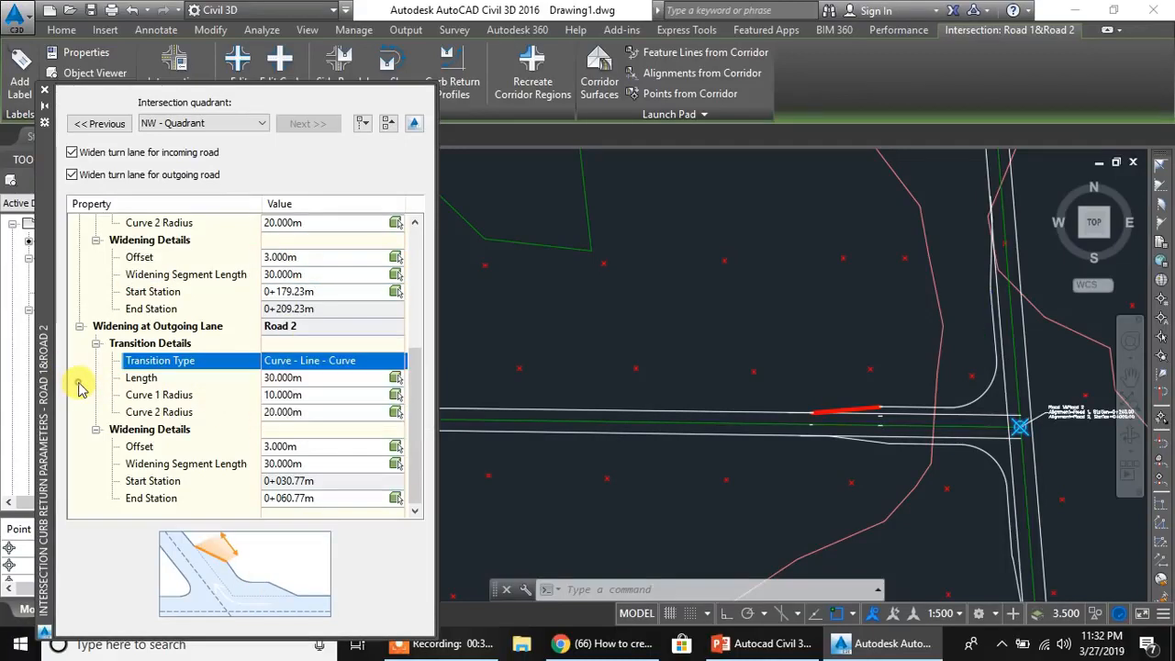
left_click(351, 362)
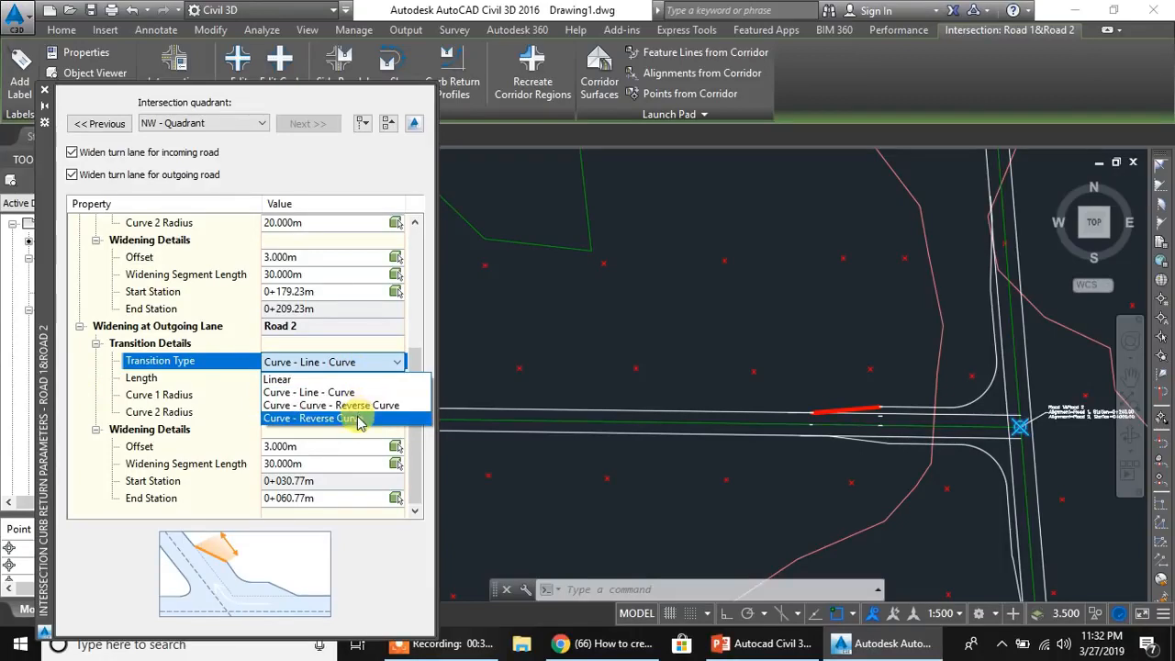
left_click(103, 558)
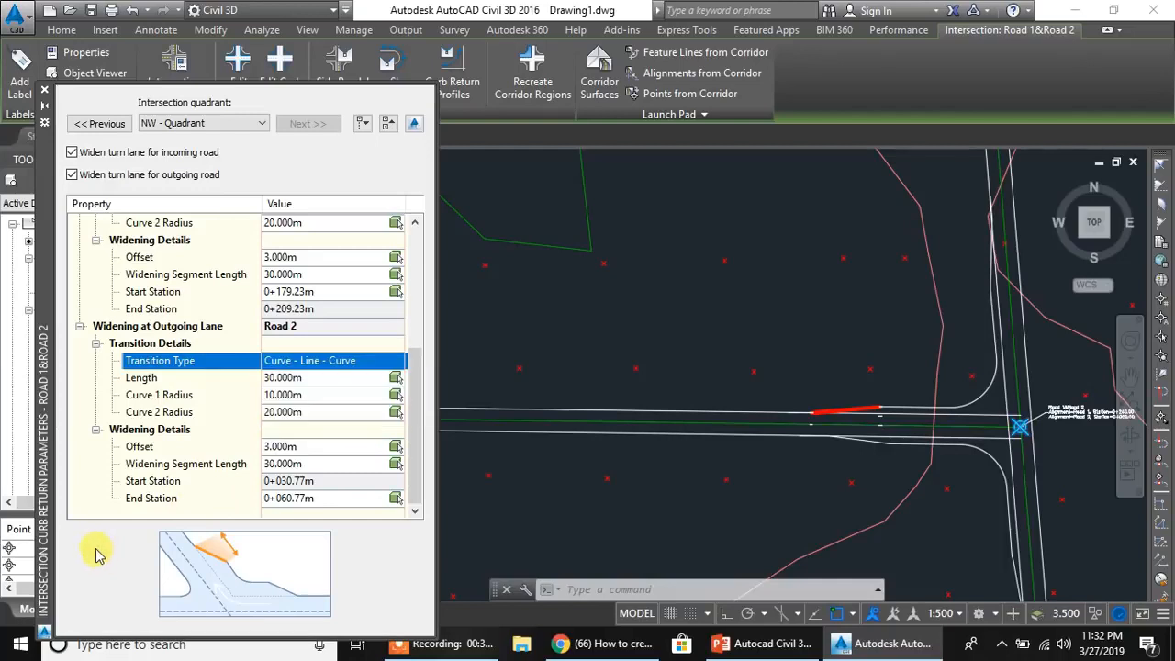
- Leave the curb return parameters and examine the intersection's left and right offset parameters for Road 1 and Road 2
left_click(46, 96)
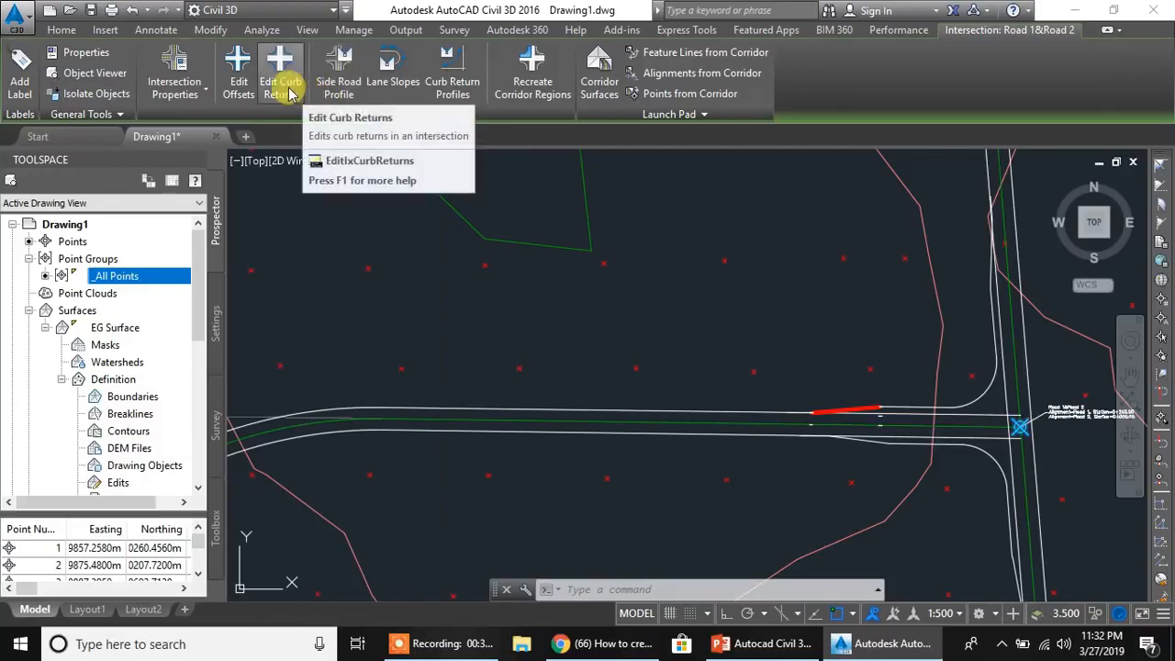
left_click(240, 92)
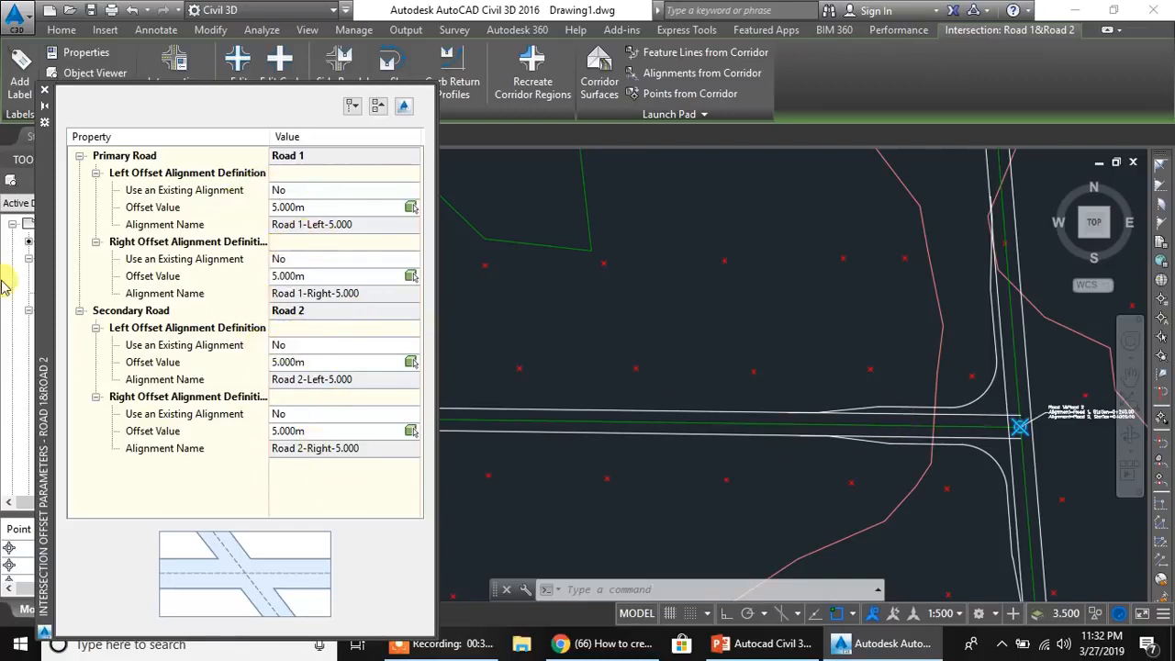
left_click(44, 89)
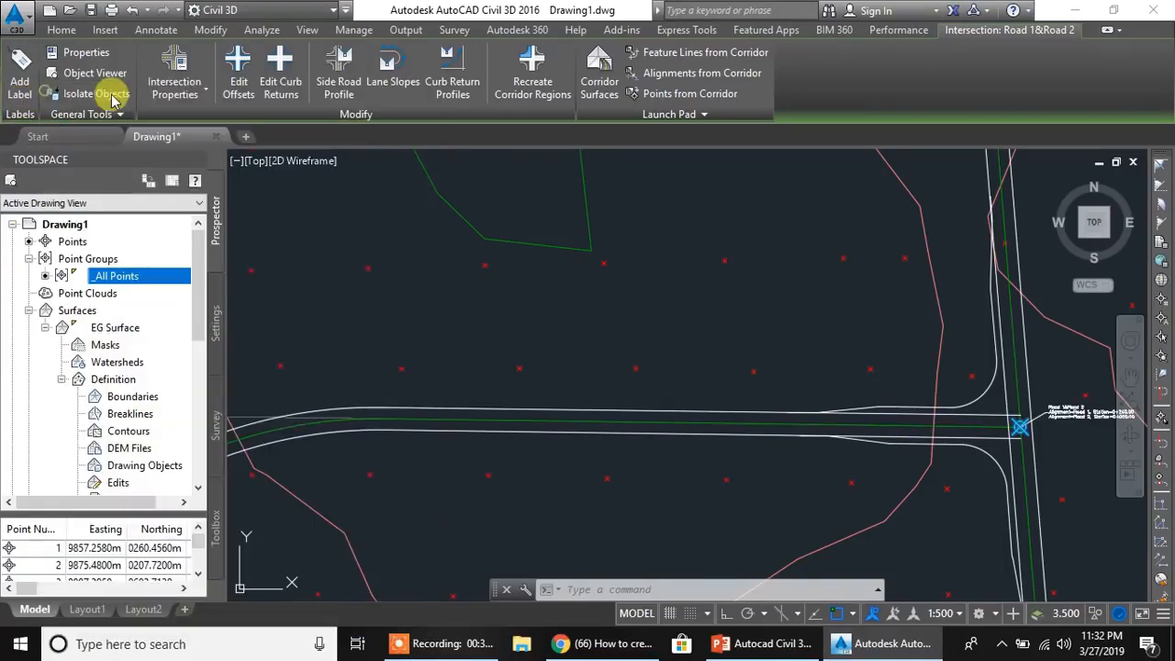
- Open the intersection's Basic style for editing, look through its marker, display, summary and information settings, and cancel without changes
left_click(175, 89)
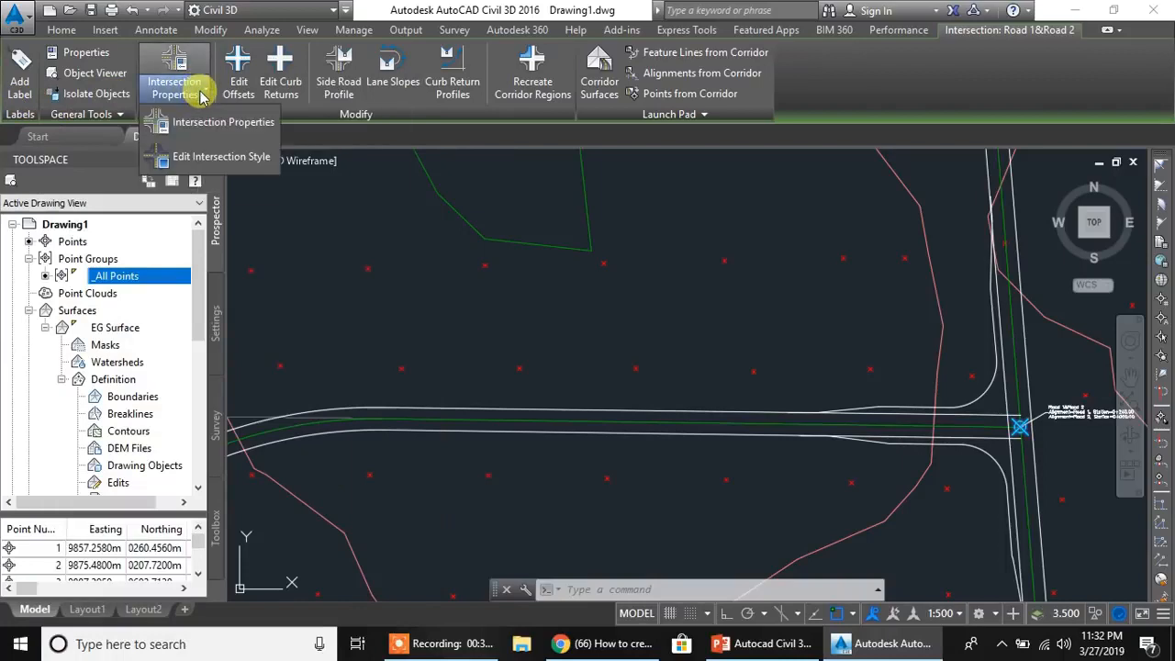
left_click(240, 158)
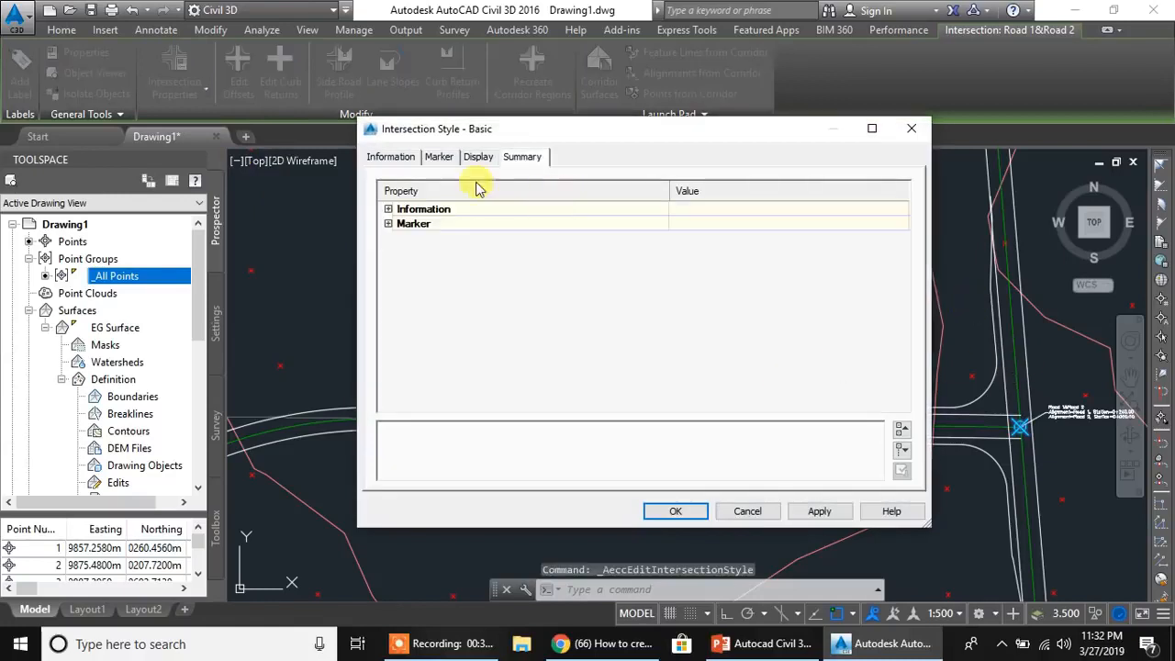
left_click(437, 157)
left_click(480, 158)
left_click(521, 157)
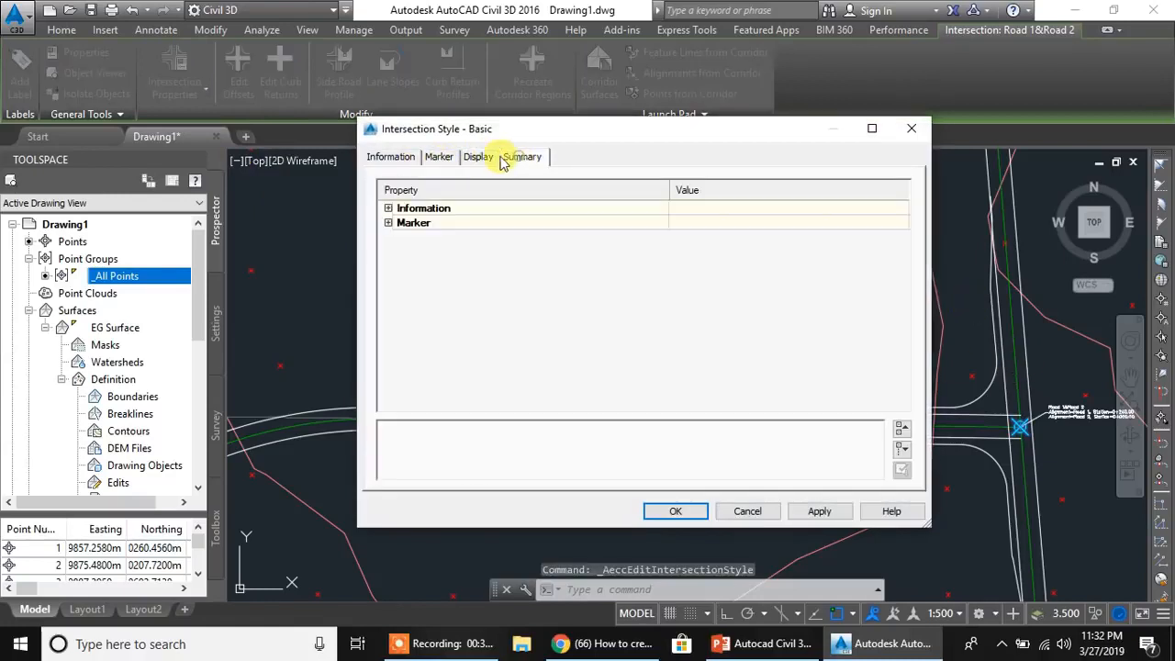
left_click(395, 157)
left_click(747, 511)
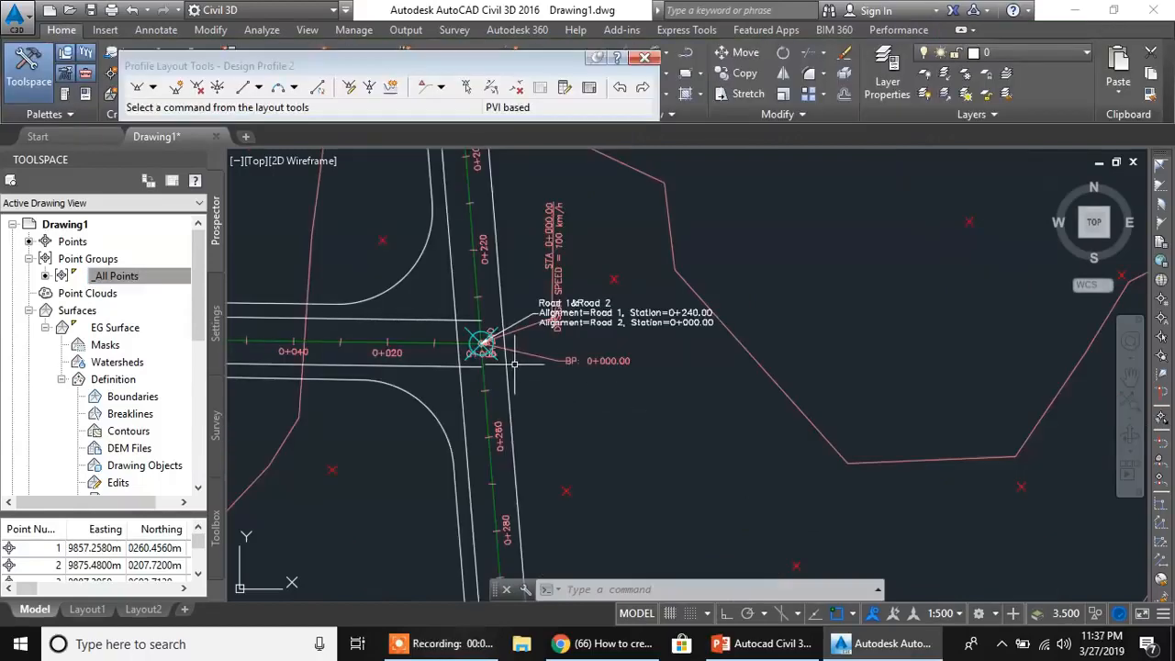
- Examine the point where Road 2 meets Road 1 in plan, including its station label and the road edges
scroll(464, 383, "up", 2)
scroll(501, 370, "up", 4)
middle_click_drag(501, 370, 730, 365)
scroll(721, 367, "down", 2)
scroll(692, 371, "down", 4)
mouse_move(645, 371)
middle_mouse_down()
mouse_move(582, 415)
mouse_move(553, 383)
mouse_move(527, 381)
middle_mouse_up()
scroll(641, 383, "up", 2)
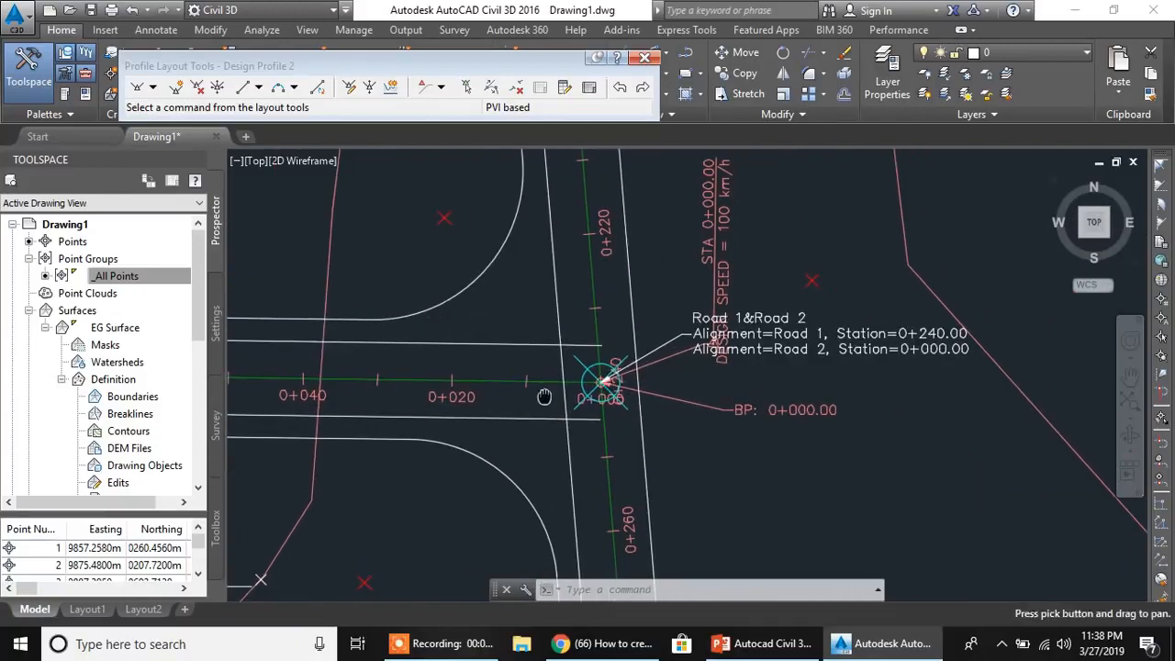
scroll(640, 383, "up", 2)
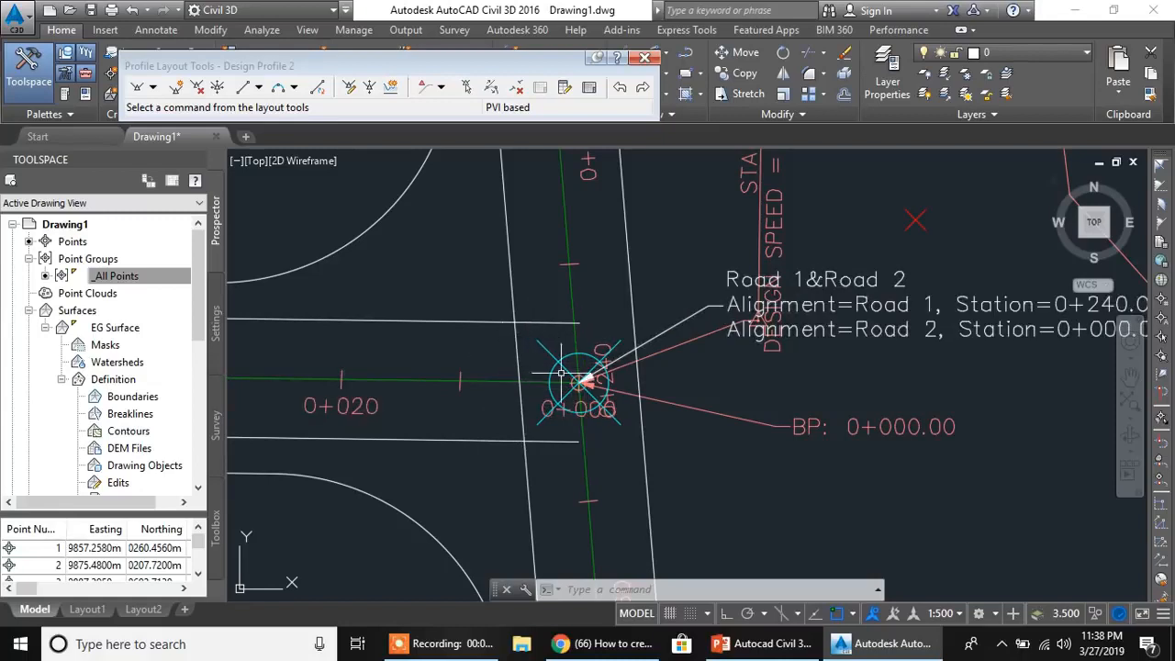
mouse_move(529, 387)
middle_mouse_down()
mouse_move(511, 341)
mouse_move(520, 347)
middle_mouse_up()
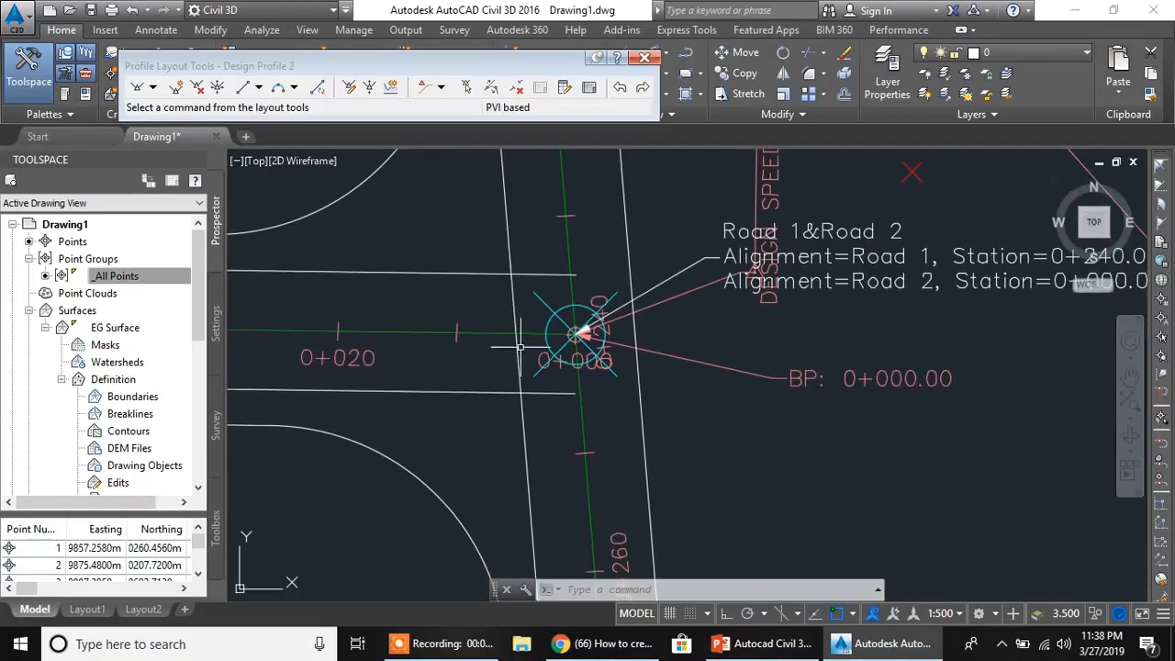
scroll(575, 338, "down", 5)
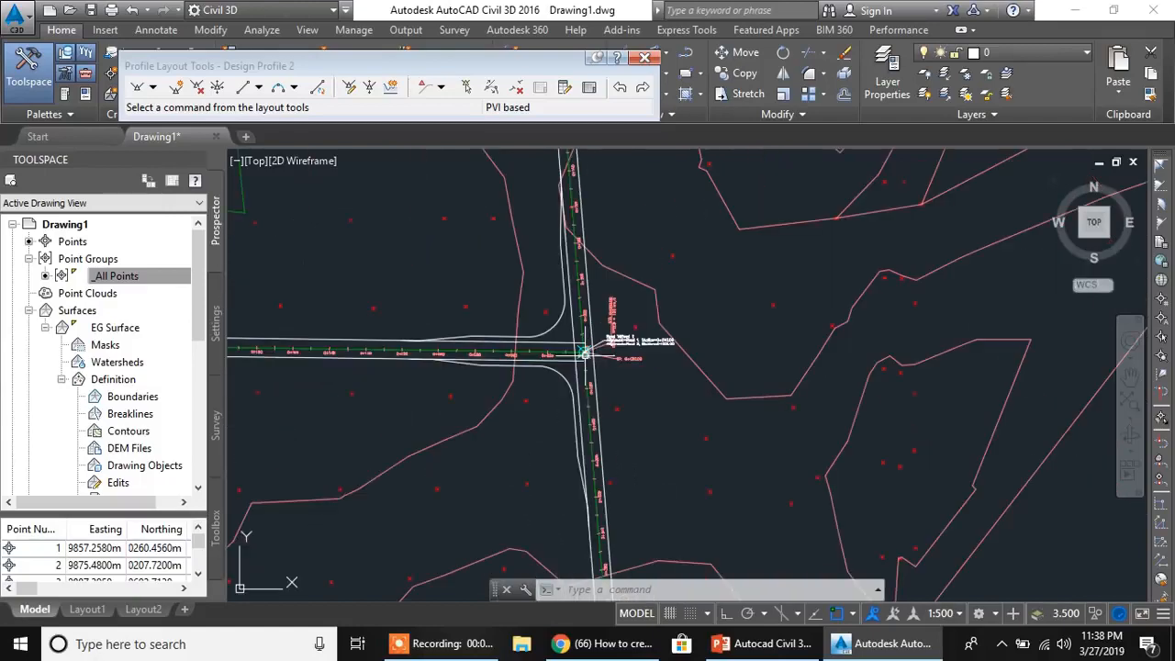
- Examine the start of the Road 2 profile at station 0+000, including its first grades and band elevations
mouse_move(547, 358)
middle_mouse_down()
mouse_move(519, 383)
mouse_move(498, 376)
middle_mouse_up()
middle_click_drag(655, 406, 381, 360)
middle_click_drag(749, 386, 413, 351)
scroll(772, 374, "down", 8)
middle_click_drag(869, 412, 667, 382)
scroll(720, 359, "up", 11)
middle_click_drag(577, 407, 719, 337)
scroll(635, 342, "up", 6)
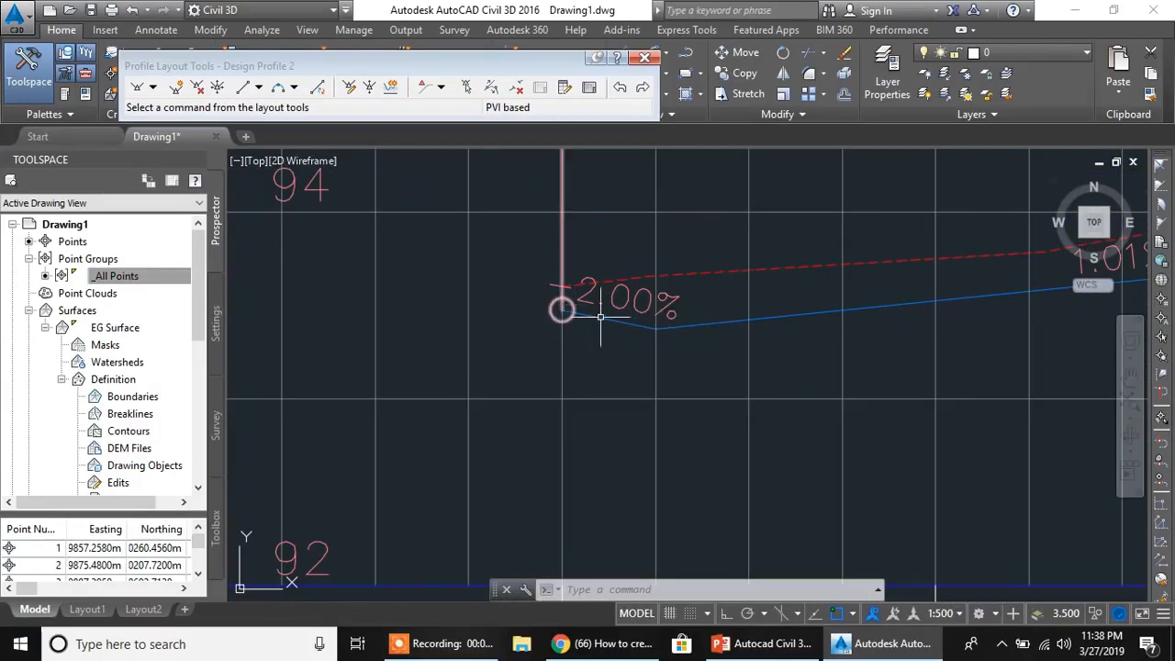
scroll(672, 325, "down", 8)
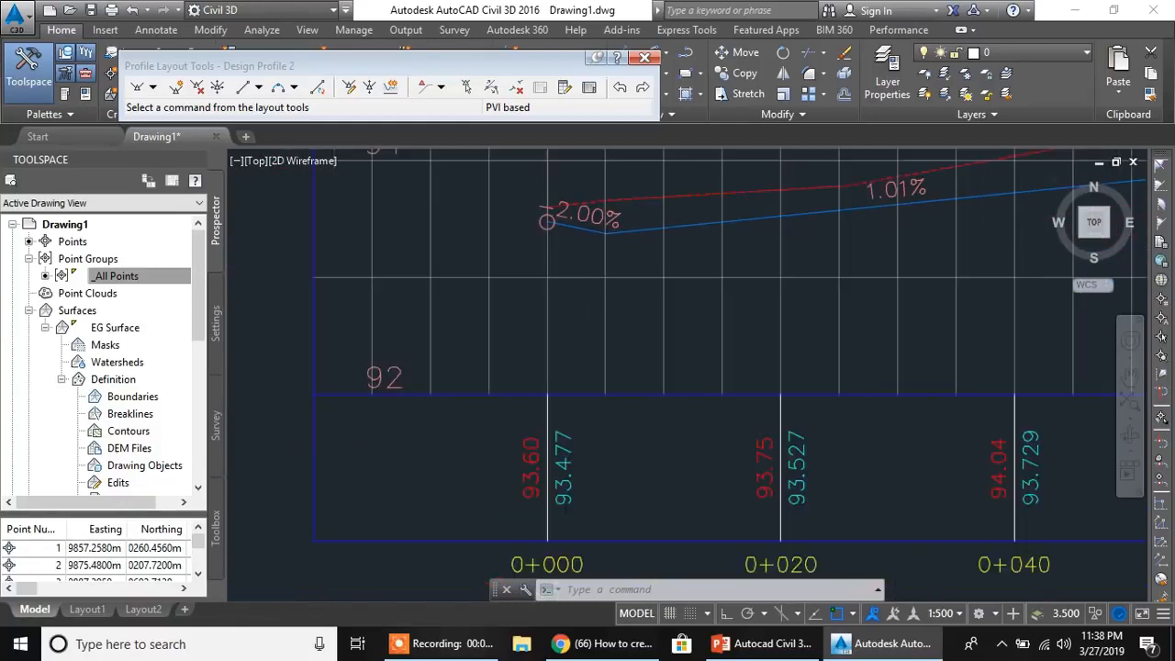
scroll(575, 312, "up", 2)
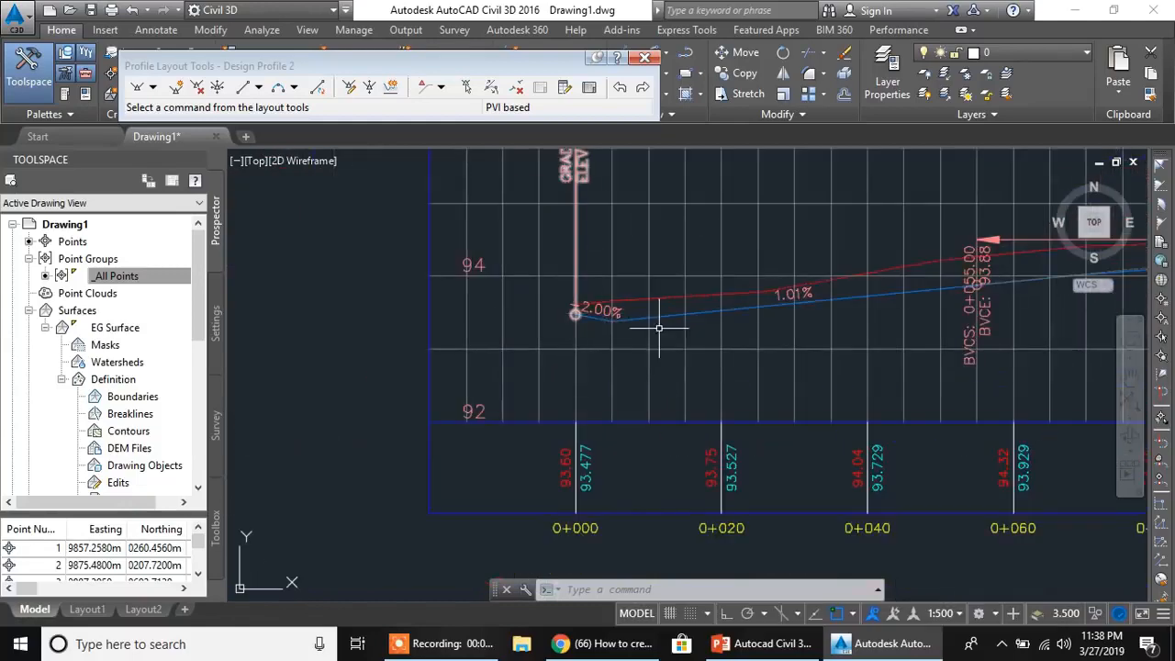
scroll(726, 336, "down", 6)
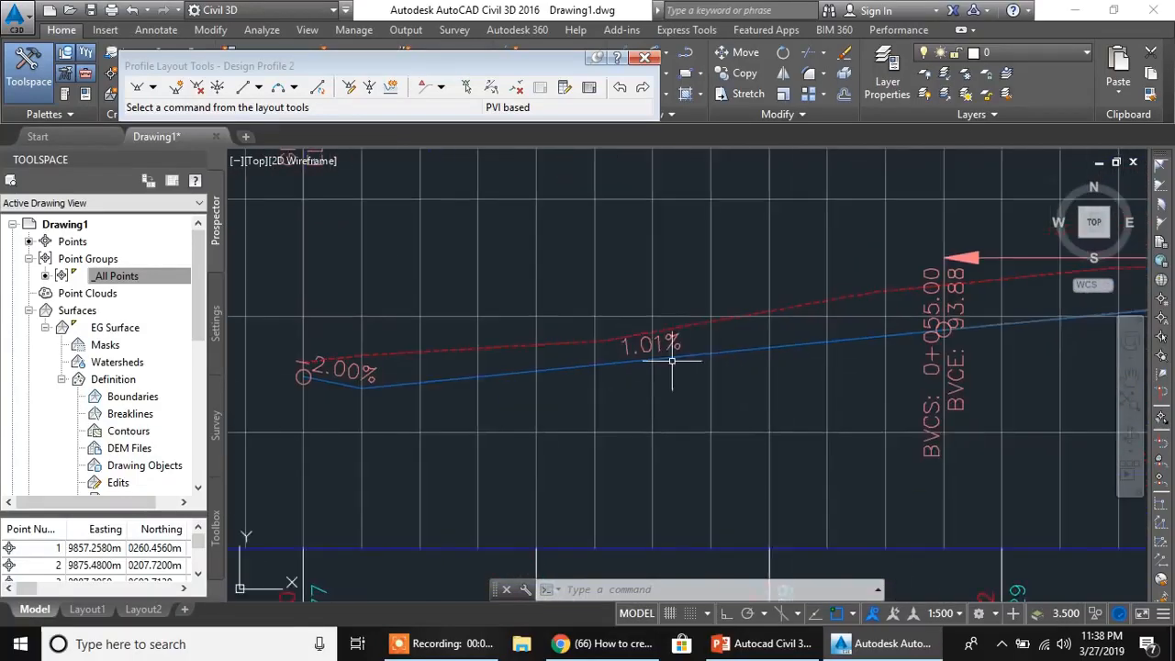
- Examine the curb return profile lines on the Road 1 profile around station 0+240 and the elevation at that station
scroll(742, 357, "up", 6)
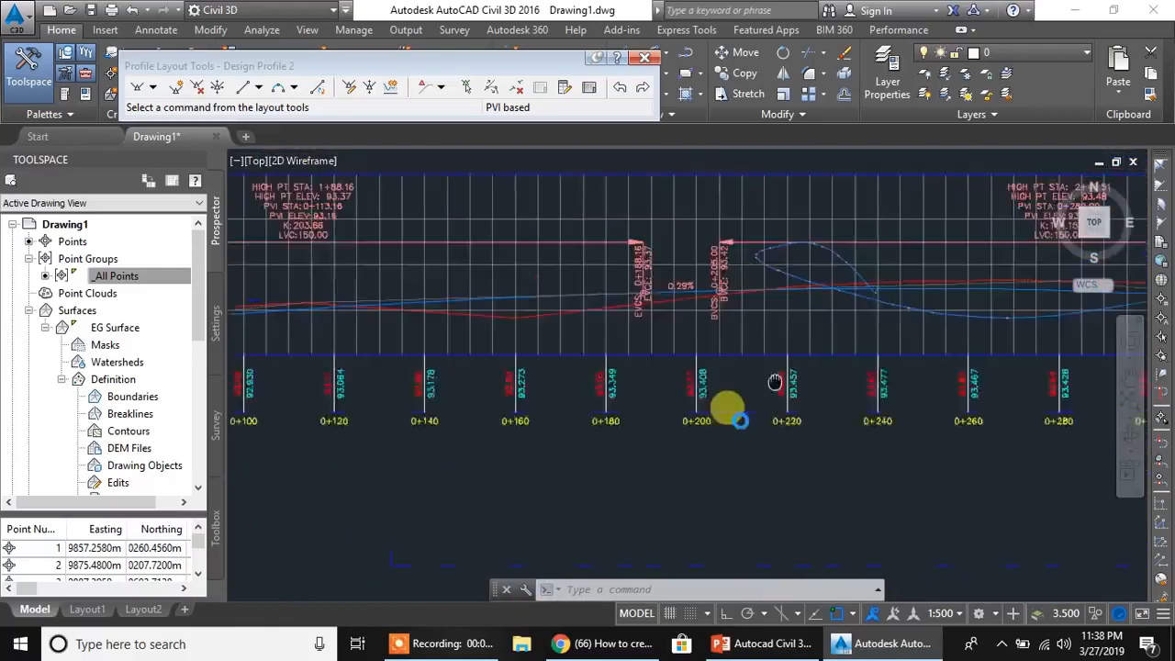
scroll(772, 372, "up", 8)
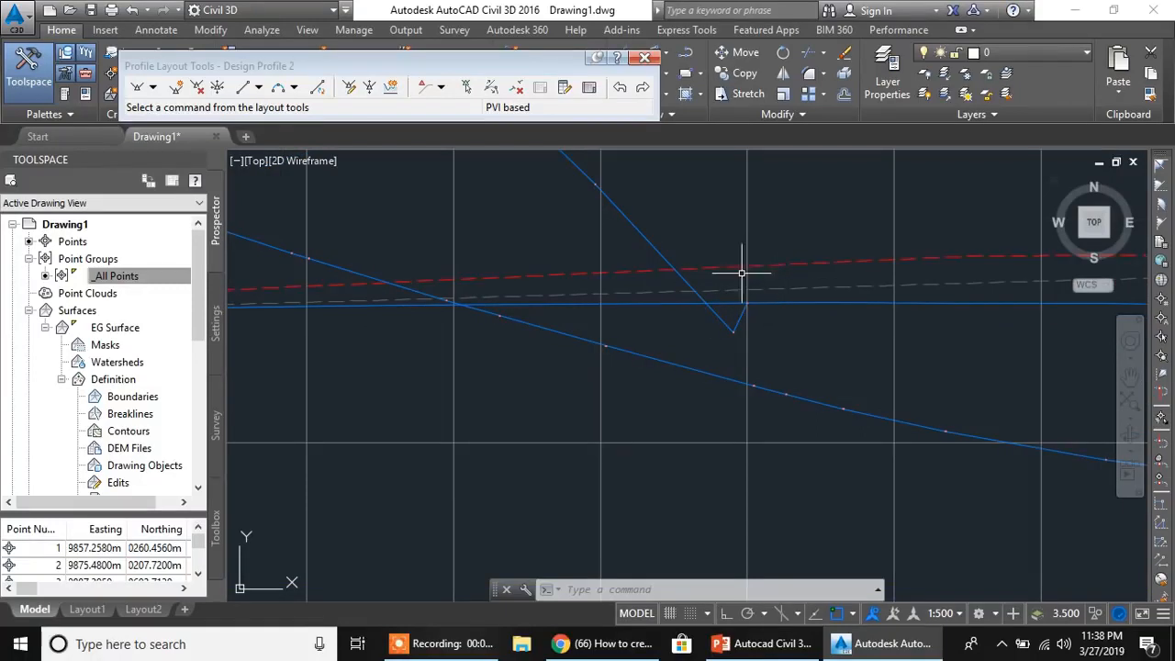
scroll(746, 269, "up", 2)
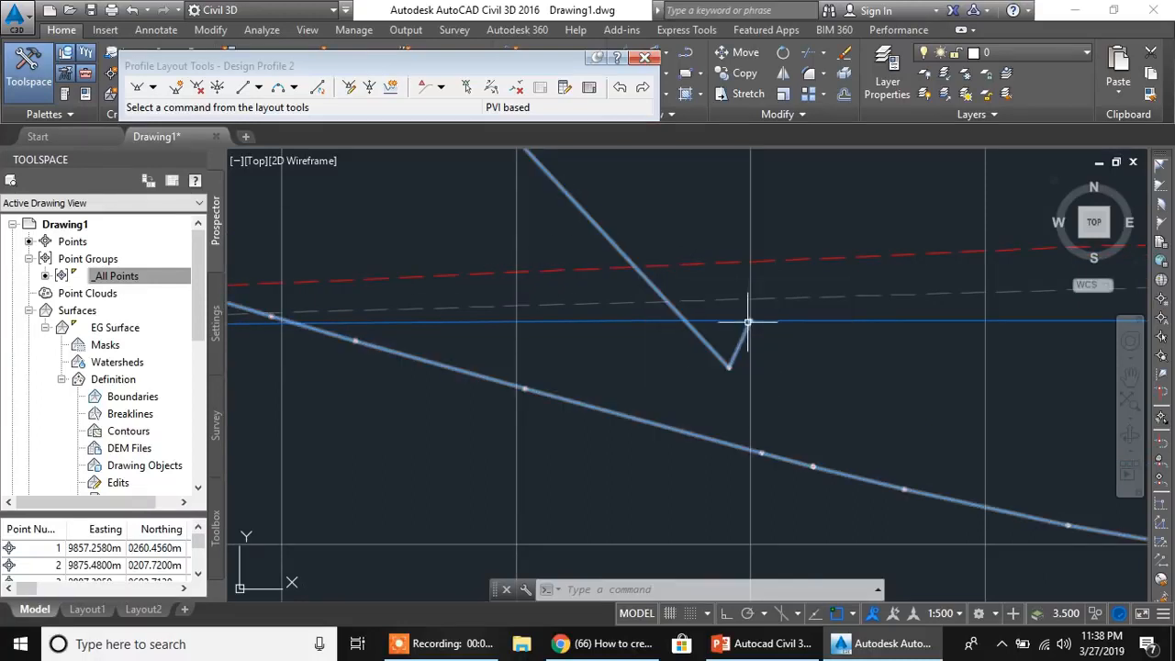
middle_click_drag(706, 404, 721, 273)
scroll(740, 340, "down", 8)
middle_click_drag(768, 468, 766, 385)
scroll(741, 422, "up", 3)
middle_click_drag(539, 404, 697, 429)
scroll(695, 426, "down", 4)
scroll(769, 401, "up", 2)
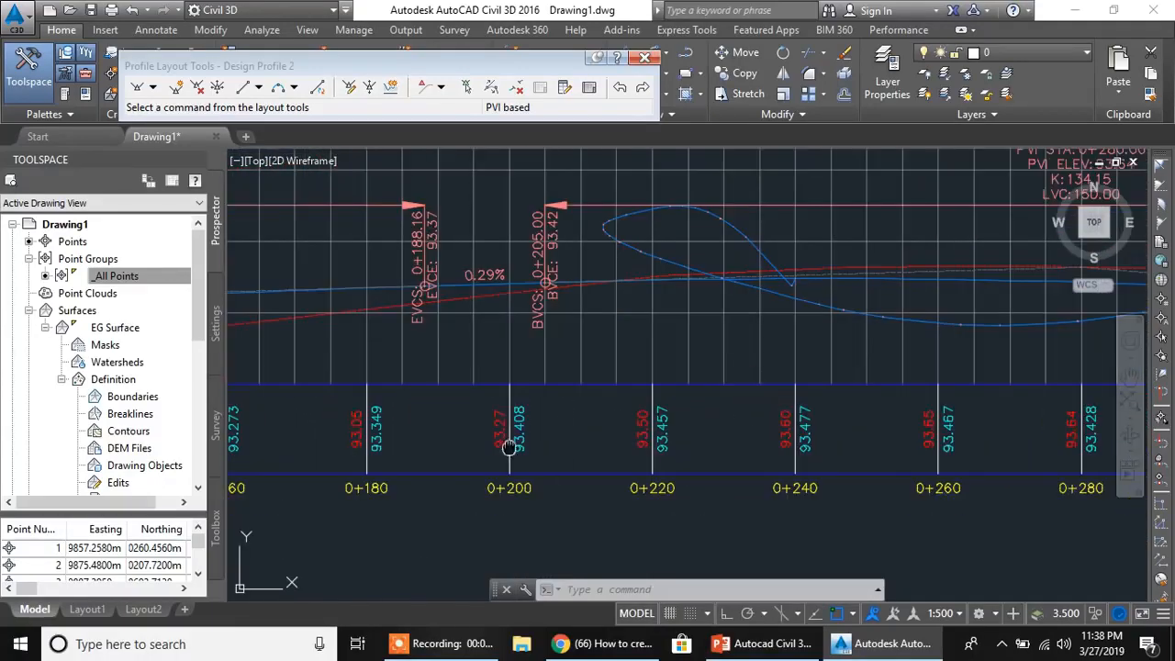
- Check the Road 2 profile's band elevations at station 0+000 against the Road 1 profile at the intersection
scroll(477, 454, "up", 2)
middle_click_drag(330, 506, 695, 352)
scroll(661, 397, "down", 6)
middle_click_drag(446, 457, 891, 166)
middle_click_drag(592, 473, 613, 423)
scroll(612, 424, "up", 8)
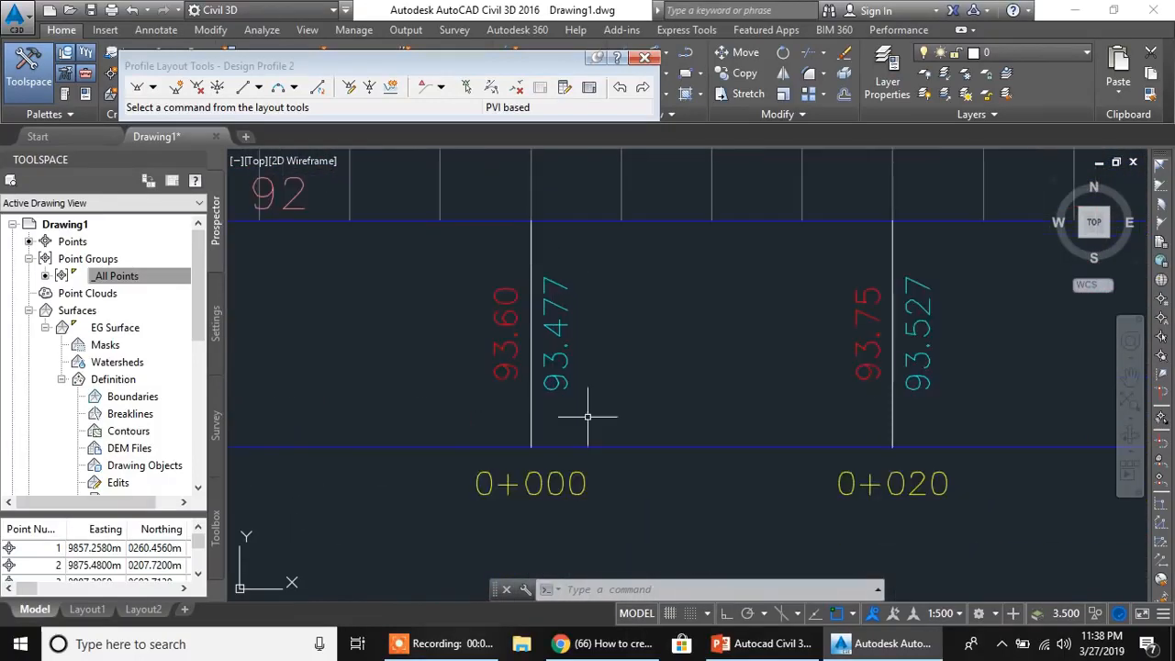
- Return to the plan and examine the curb returns and widened turn lanes where Road 2 joins Road 1
scroll(574, 342, "down", 6)
middle_click_drag(630, 320, 488, 460)
scroll(525, 430, "up", 2)
scroll(507, 431, "down", 4)
middle_click_drag(294, 446, 635, 347)
scroll(476, 393, "down", 7)
middle_click_drag(334, 410, 588, 335)
scroll(615, 276, "up", 10)
middle_click_drag(619, 263, 698, 315)
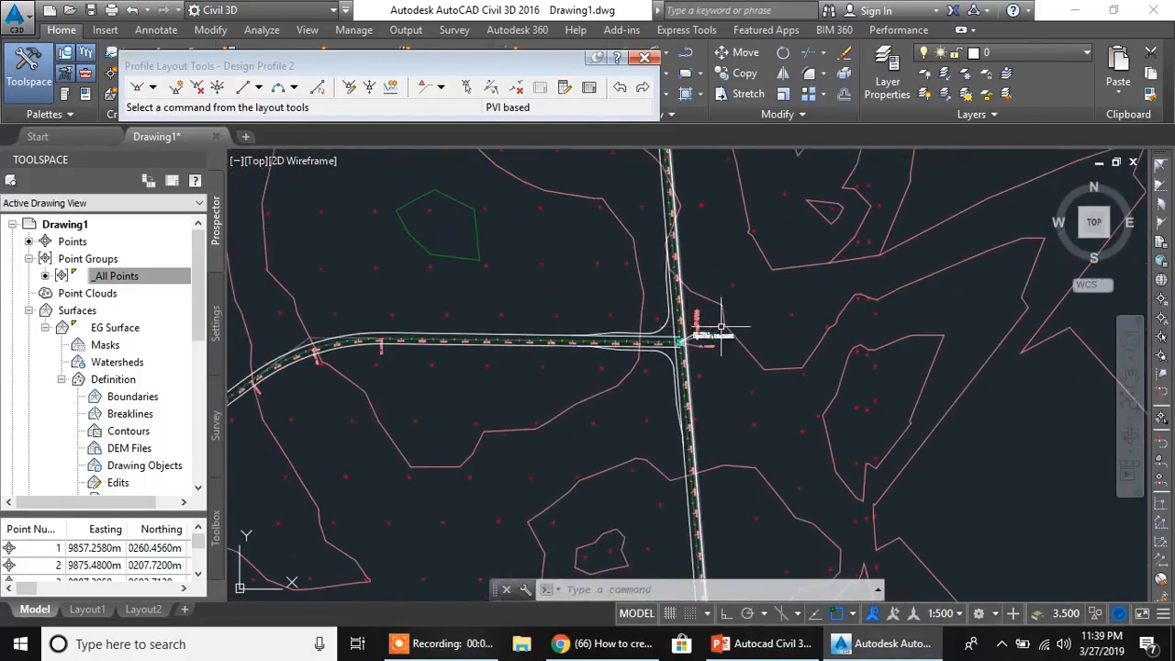
mouse_move(815, 323)
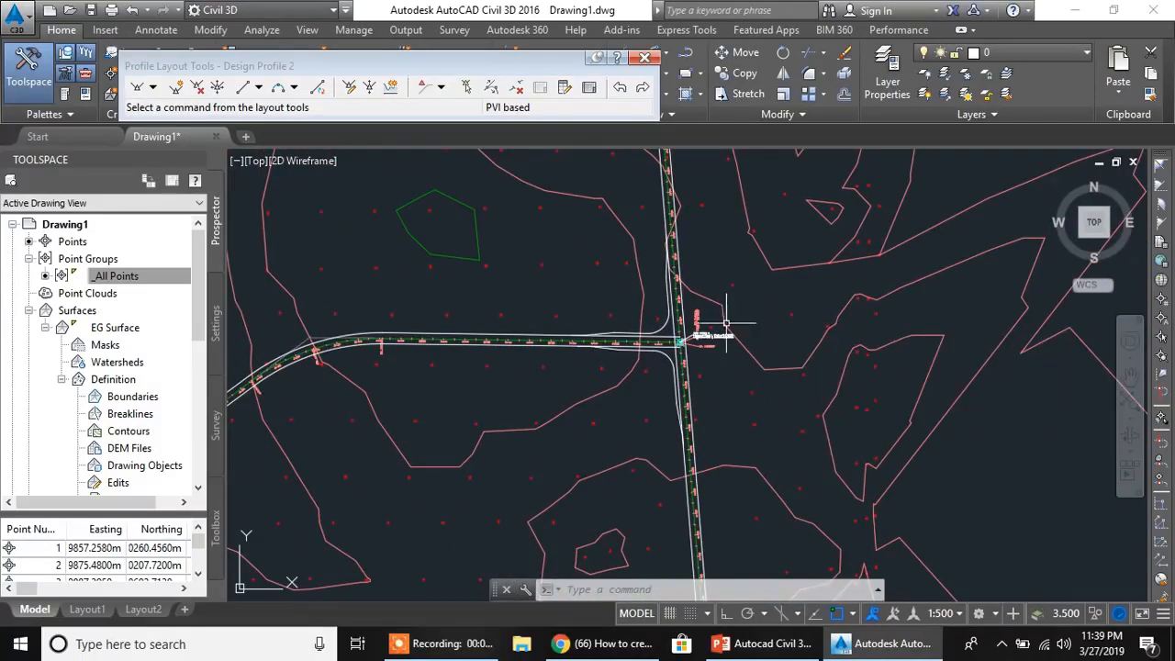
middle_click_drag(673, 361, 605, 345)
scroll(599, 330, "up", 4)
scroll(567, 355, "down", 2)
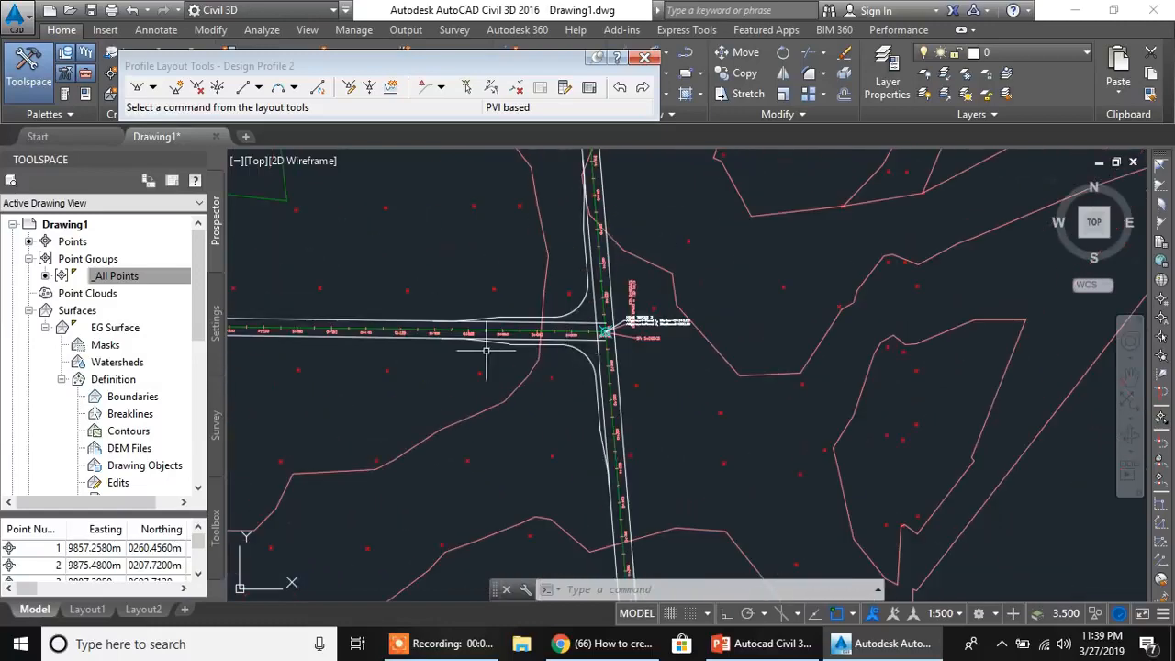
scroll(592, 354, "up", 2)
scroll(507, 336, "down", 2)
mouse_move(571, 367)
middle_mouse_down()
mouse_move(540, 418)
mouse_move(531, 402)
middle_mouse_up()
scroll(515, 371, "up", 2)
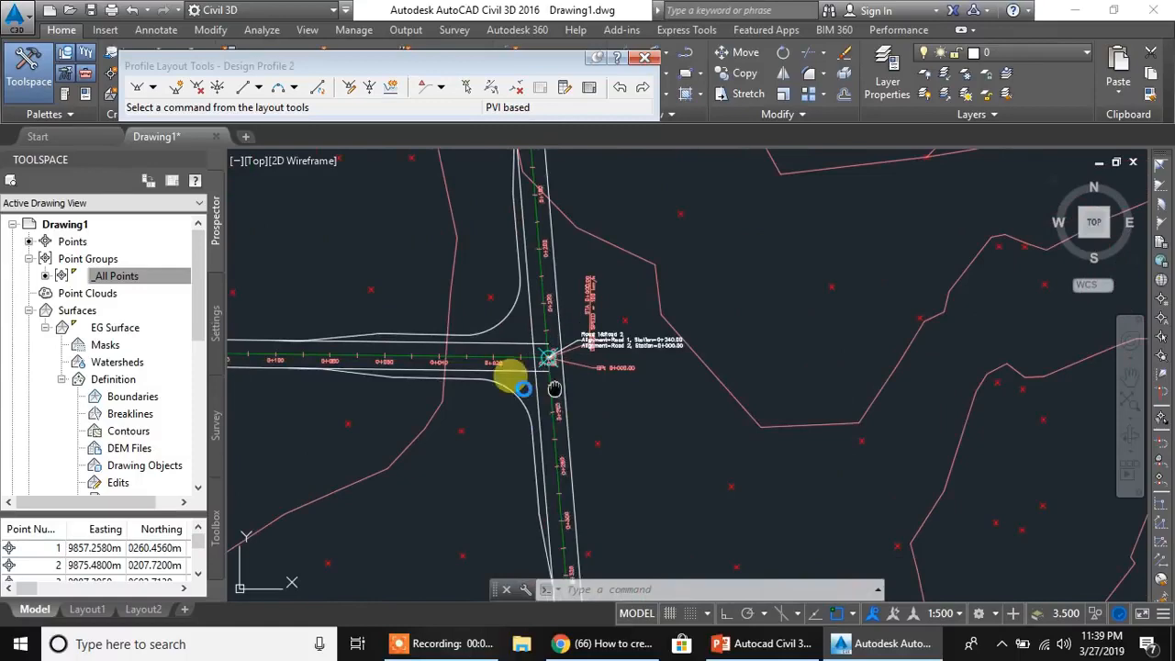
- Review the adjusted side road grade and the following grade at the beginning of the Road 2 profile
scroll(524, 387, "down", 2)
scroll(700, 374, "down", 8)
middle_click_drag(866, 378, 664, 397)
scroll(776, 393, "up", 7)
mouse_move(698, 483)
middle_mouse_down()
mouse_move(670, 349)
mouse_move(762, 358)
middle_mouse_up()
scroll(651, 373, "up", 8)
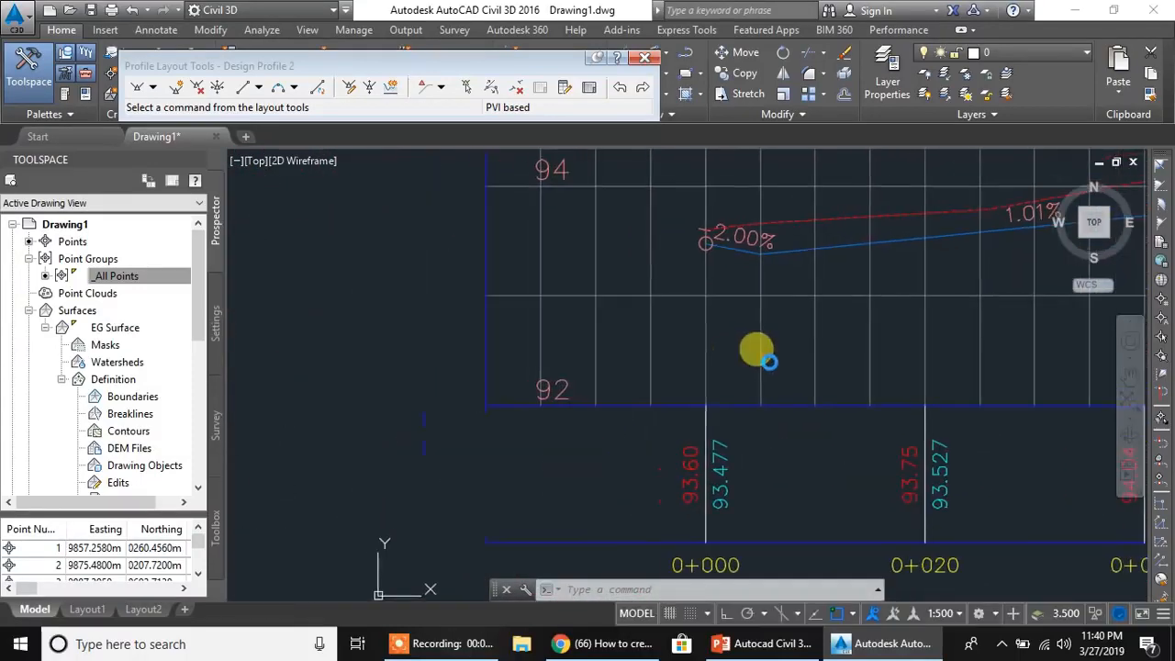
scroll(771, 308, "down", 8)
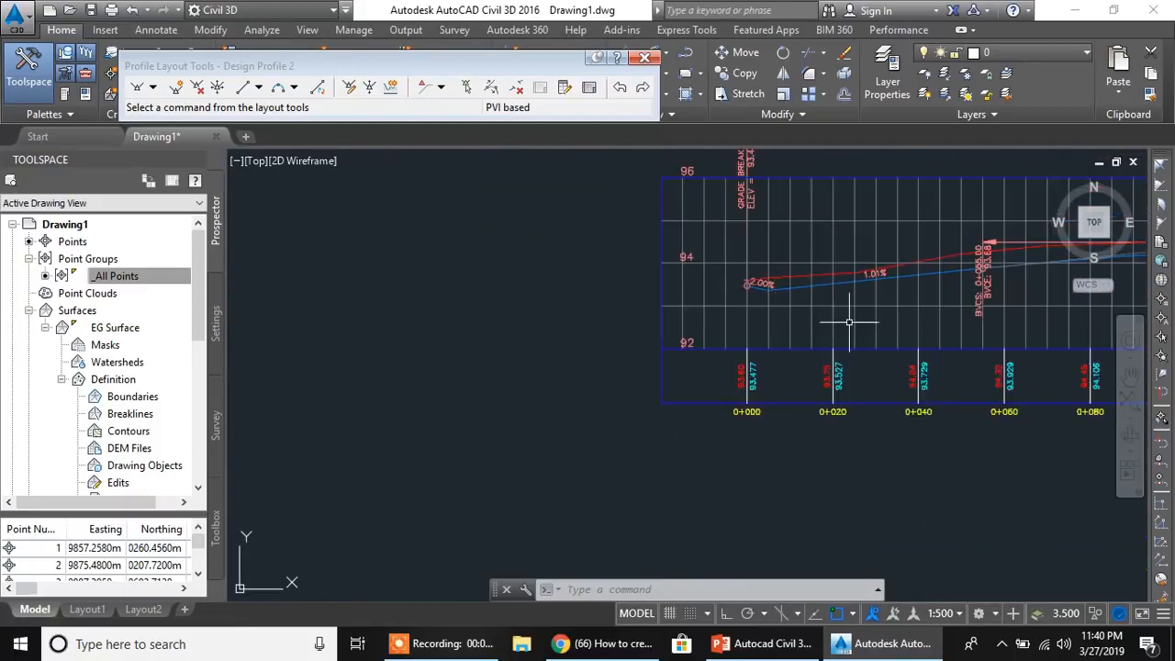
- Review the curb return profiles superimposed on the Road 1 profile between stations 0+200 and 0+260
scroll(787, 340, "up", 6)
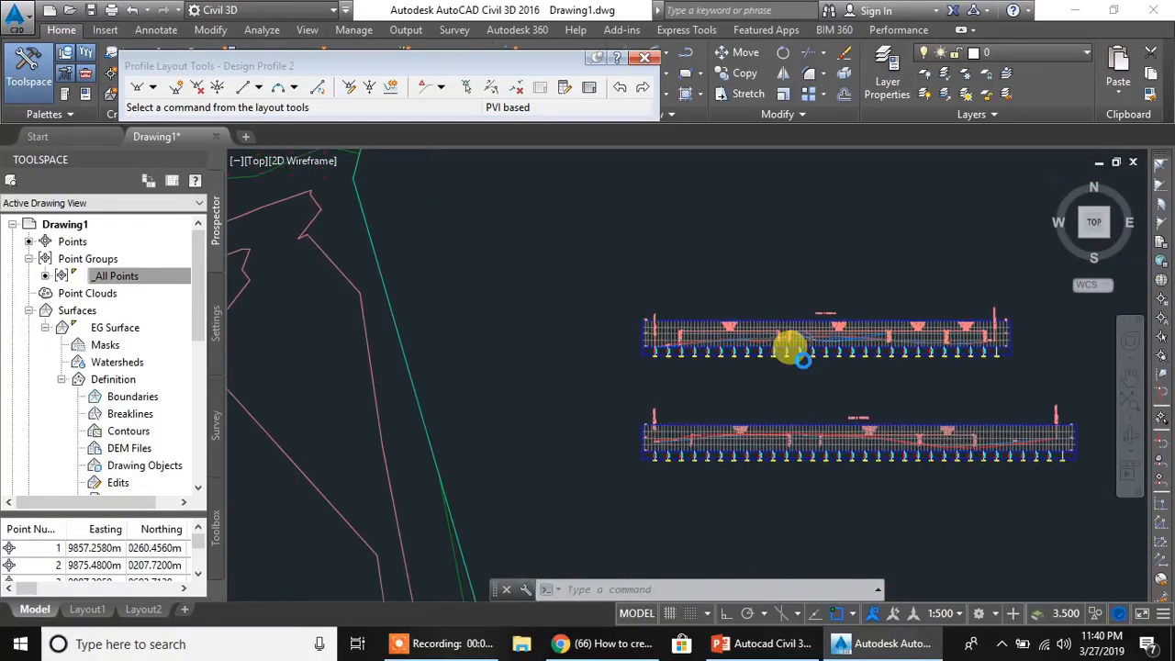
scroll(748, 257, "up", 4)
scroll(778, 321, "up", 2)
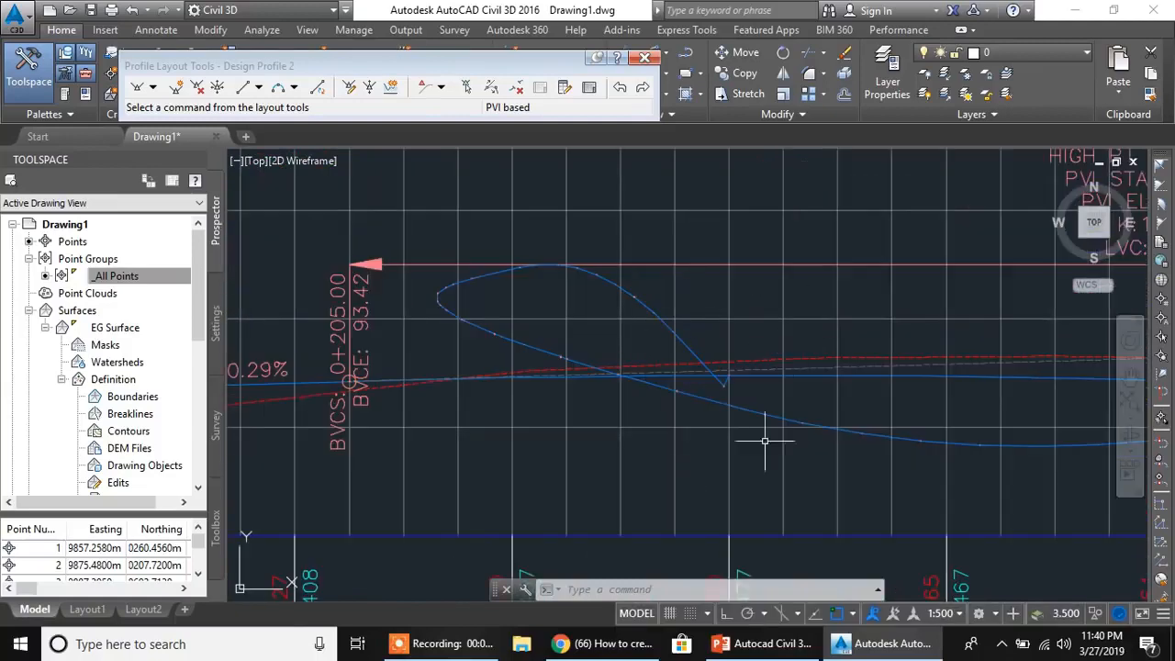
scroll(834, 328, "down", 2)
scroll(676, 375, "down", 5)
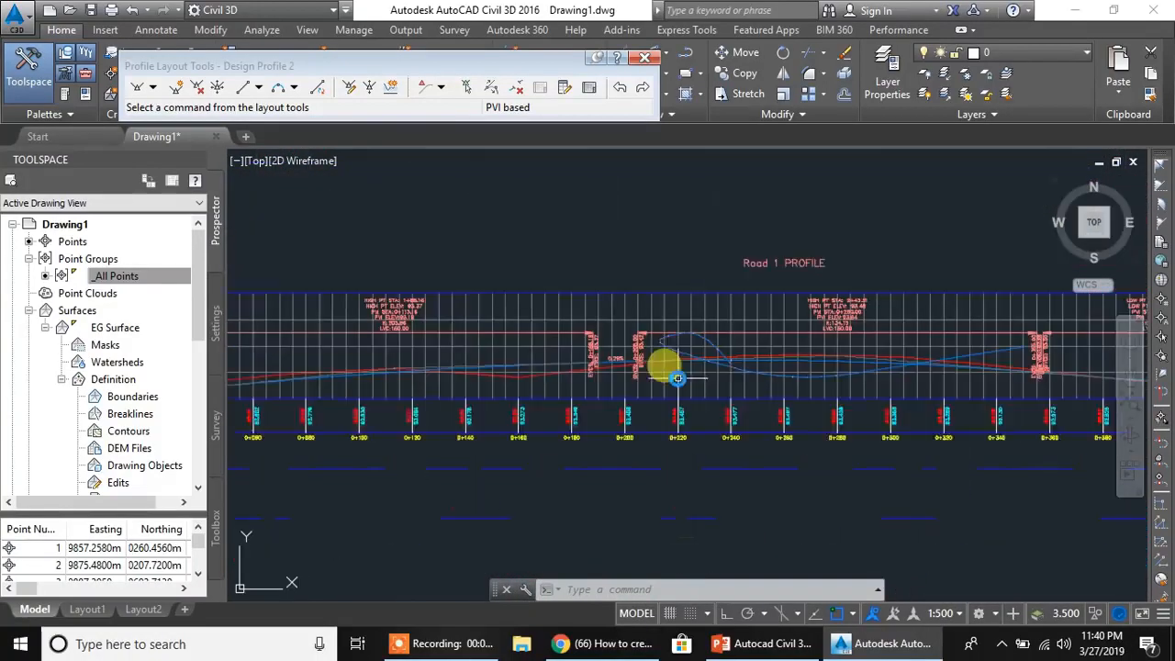
middle_click_drag(299, 489, 396, 324)
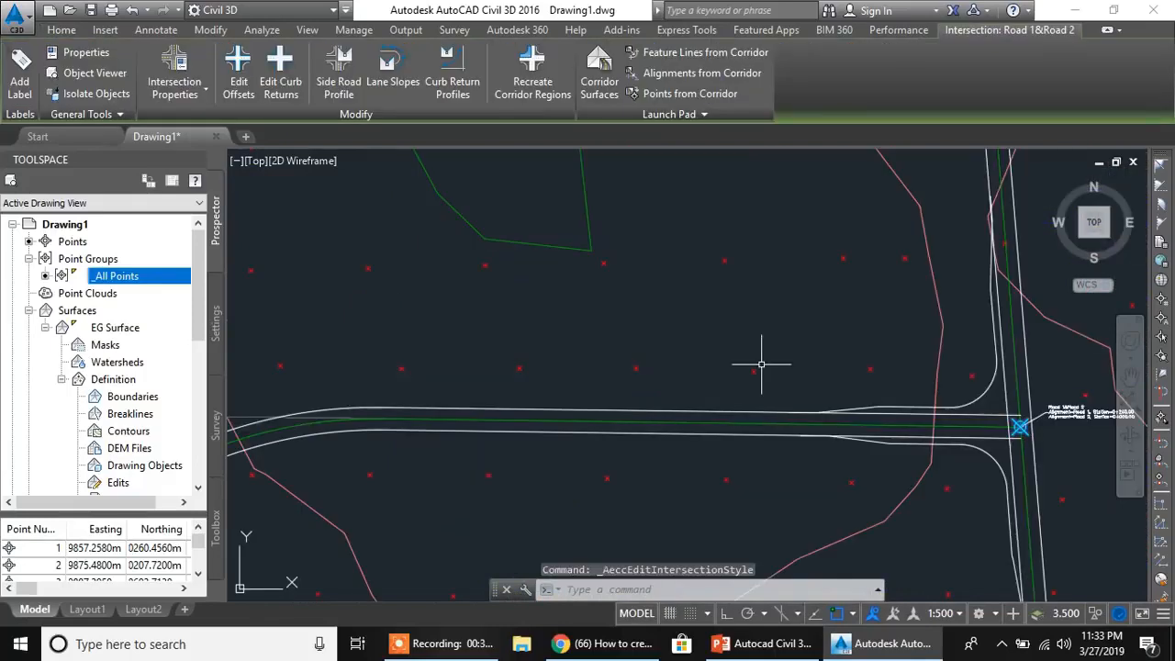
- Thaw the C-ROAD-TEXT layer to show the alignment station labels around the intersection
middle_click_drag(815, 395, 590, 337)
scroll(750, 377, "up", 4)
scroll(804, 374, "down", 2)
middle_click_drag(776, 349, 559, 368)
left_click(61, 31)
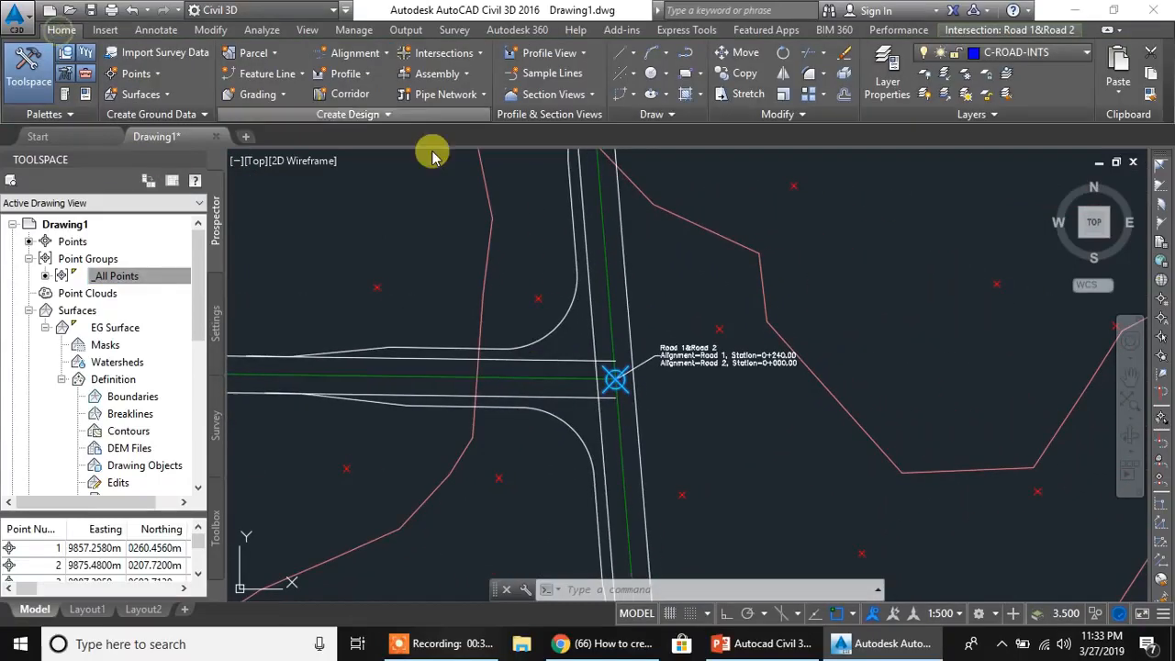
mouse_move(578, 387)
middle_mouse_down()
mouse_move(554, 355)
mouse_move(572, 333)
mouse_move(588, 344)
middle_mouse_up()
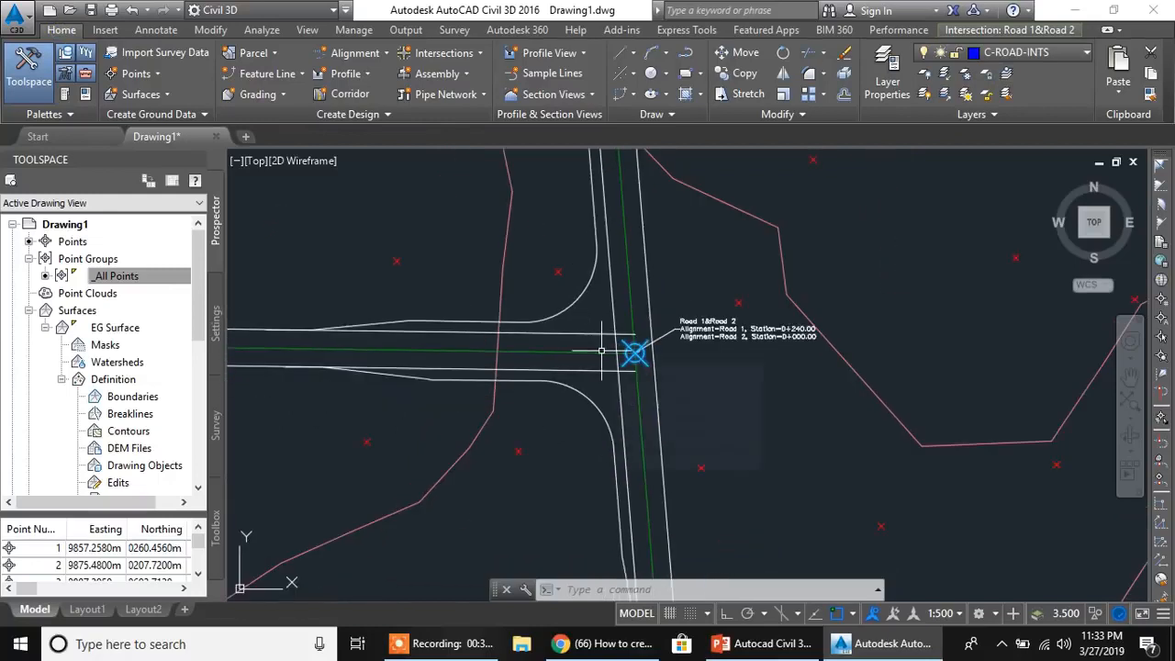
mouse_move(531, 365)
left_click(1056, 53)
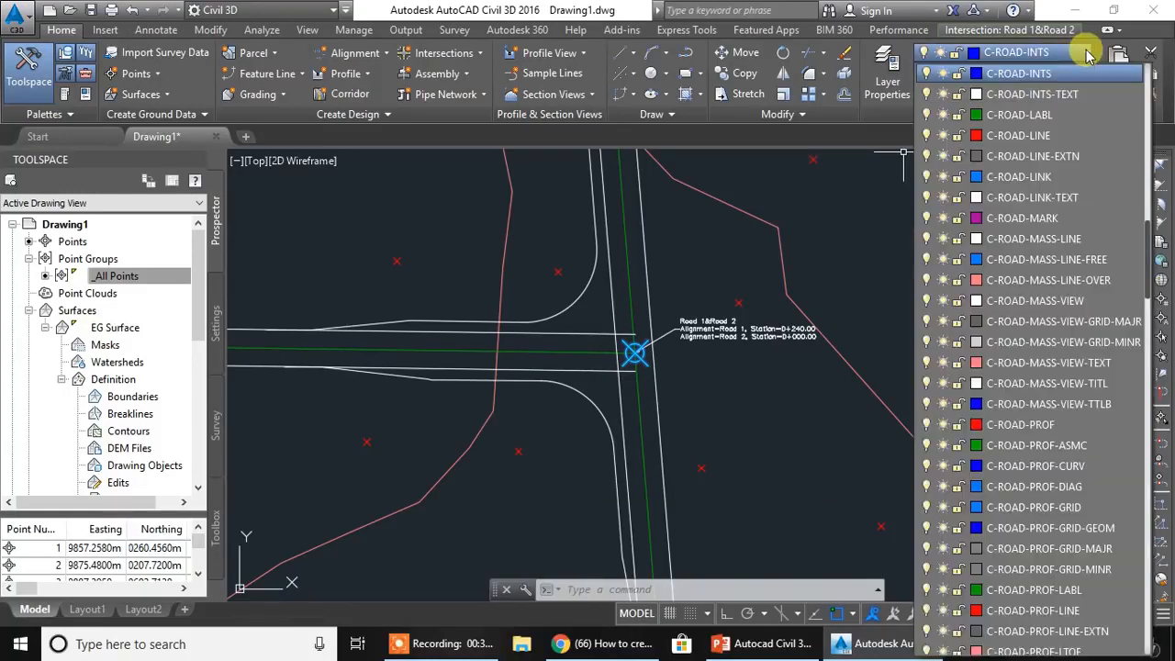
scroll(945, 413, "down", 6)
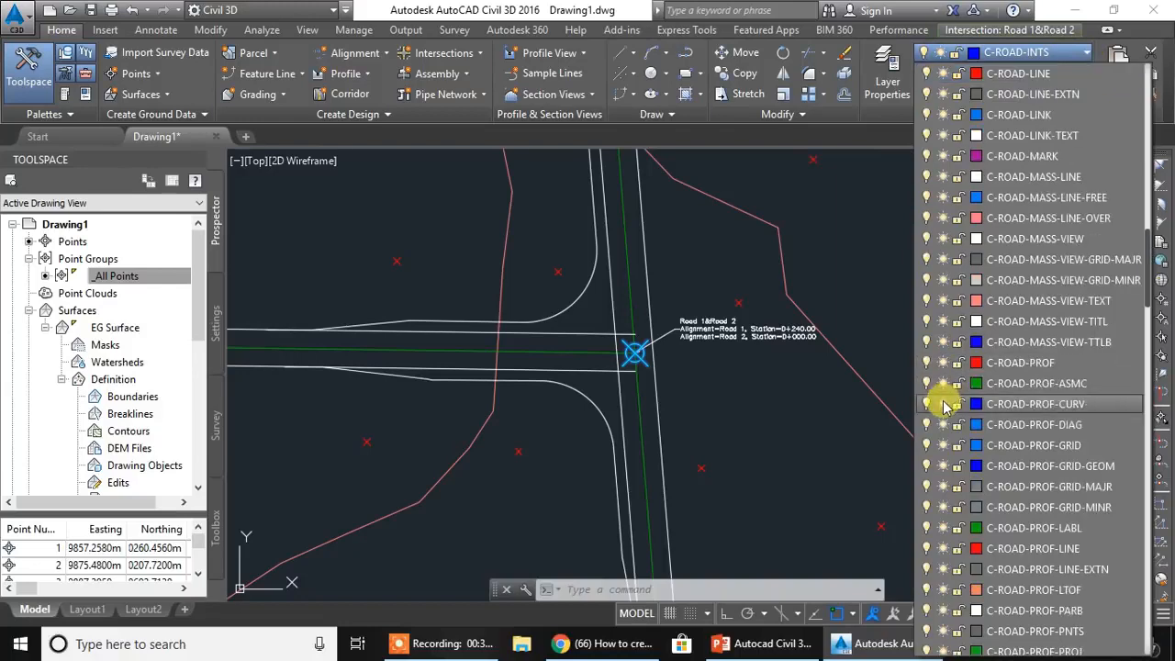
scroll(948, 415, "down", 15)
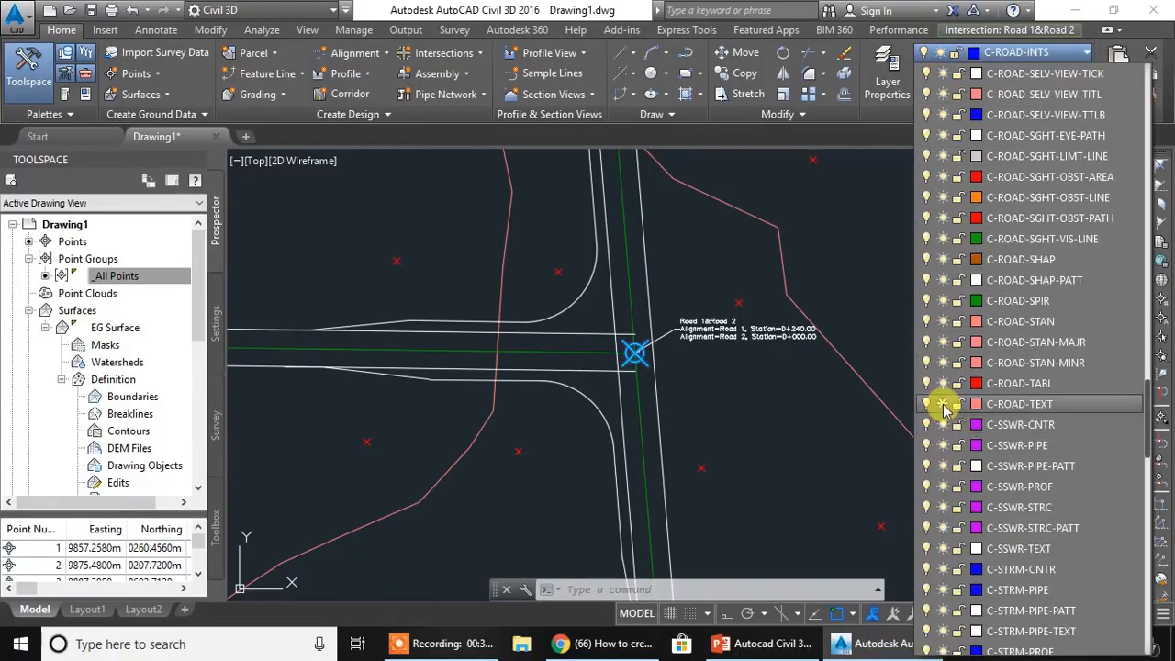
left_click(944, 405)
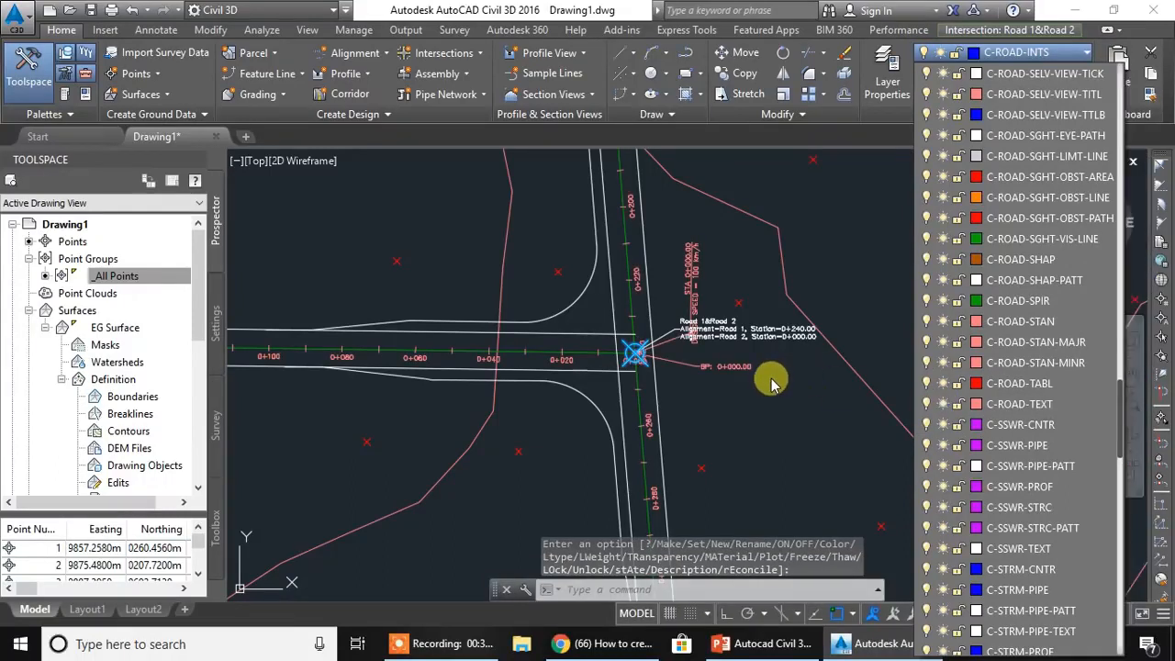
left_click(776, 402)
- Examine the station labels along Road 1 and Road 2 around the intersection in plan
mouse_move(742, 383)
middle_mouse_down()
mouse_move(848, 386)
mouse_move(729, 383)
mouse_move(615, 361)
middle_mouse_up()
scroll(829, 414, "down", 2)
scroll(829, 414, "down", 5)
middle_click_drag(929, 420, 692, 411)
scroll(692, 411, "up", 5)
scroll(528, 419, "up", 2)
middle_click_drag(483, 417, 831, 382)
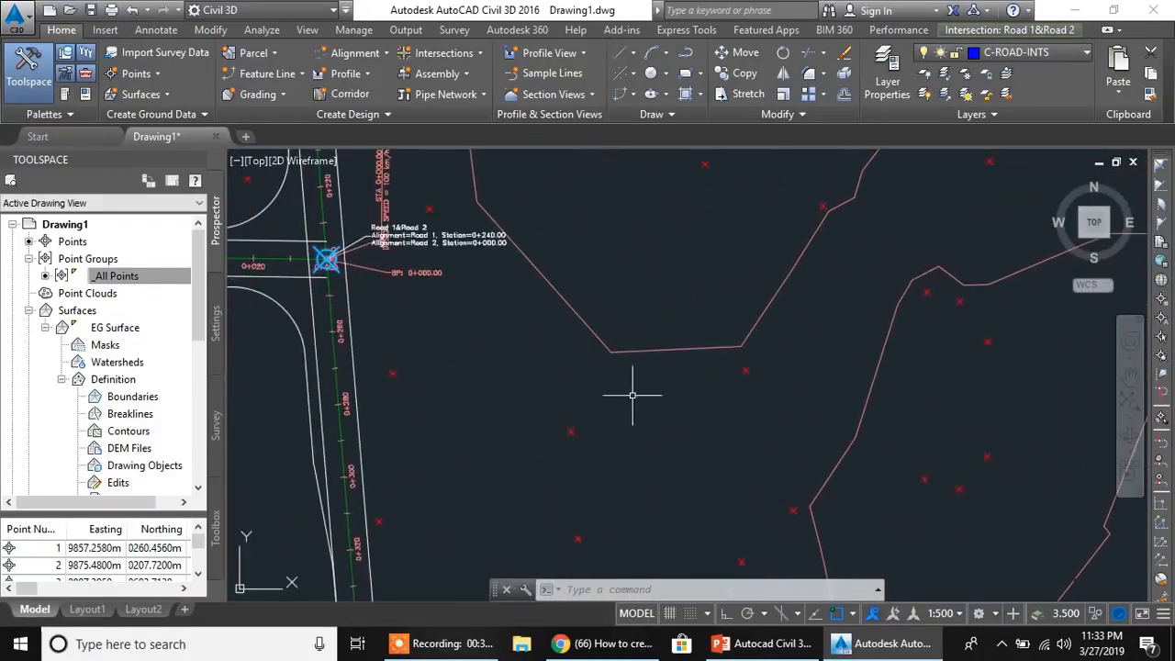
middle_click_drag(506, 394, 713, 417)
mouse_move(722, 410)
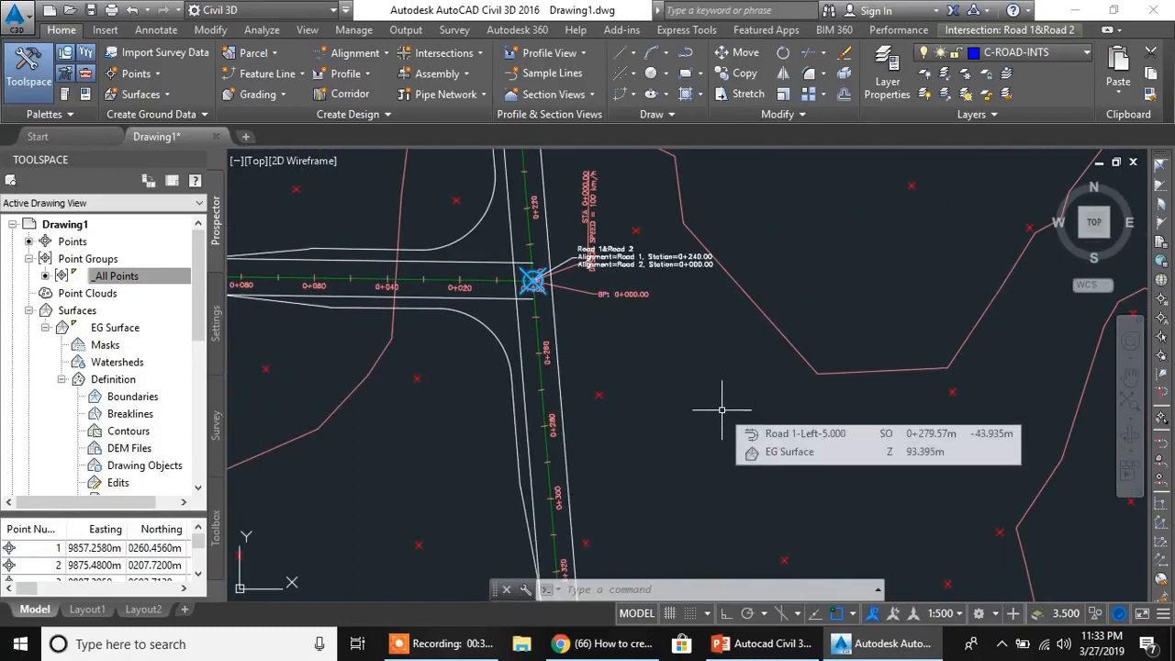